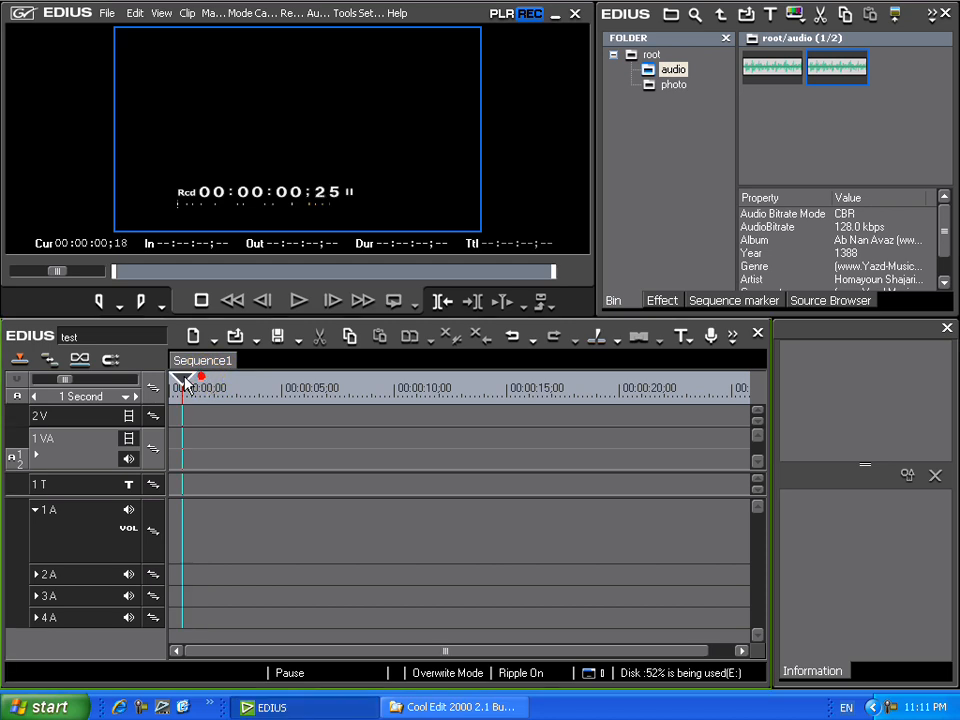
# Place the Moghadameh Chahargah clip on track 1A and the Iran[1] clip on 2A at the sequence start, and expand track 2A
pyautogui.click(812, 107)
pyautogui.click(774, 78)
pyautogui.click(819, 66)
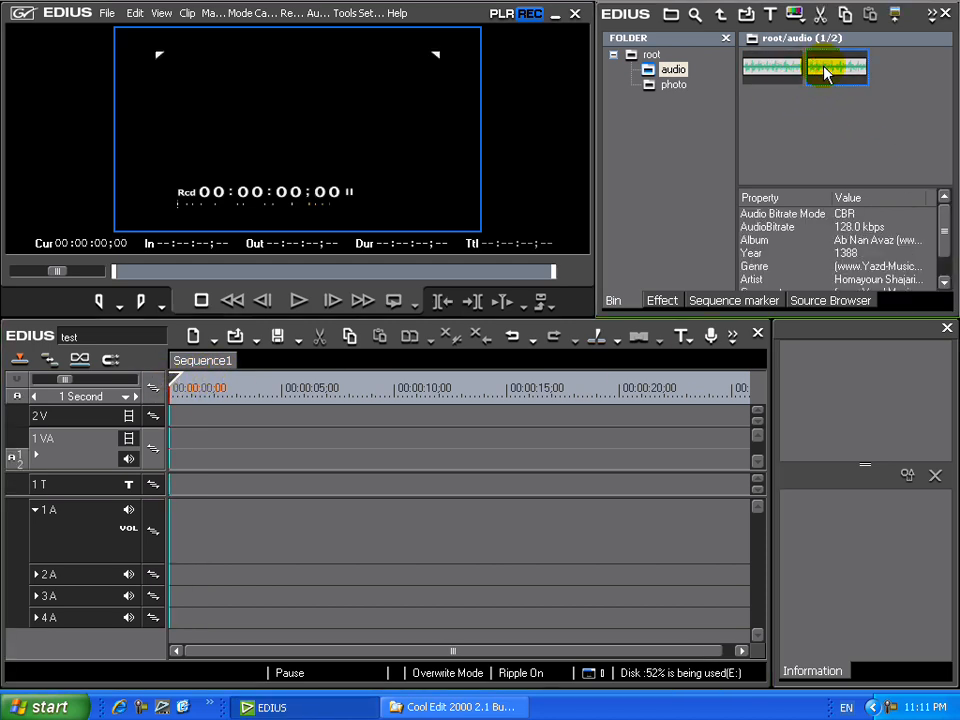
pyautogui.moveTo(826, 75); pyautogui.dragTo(178, 561)
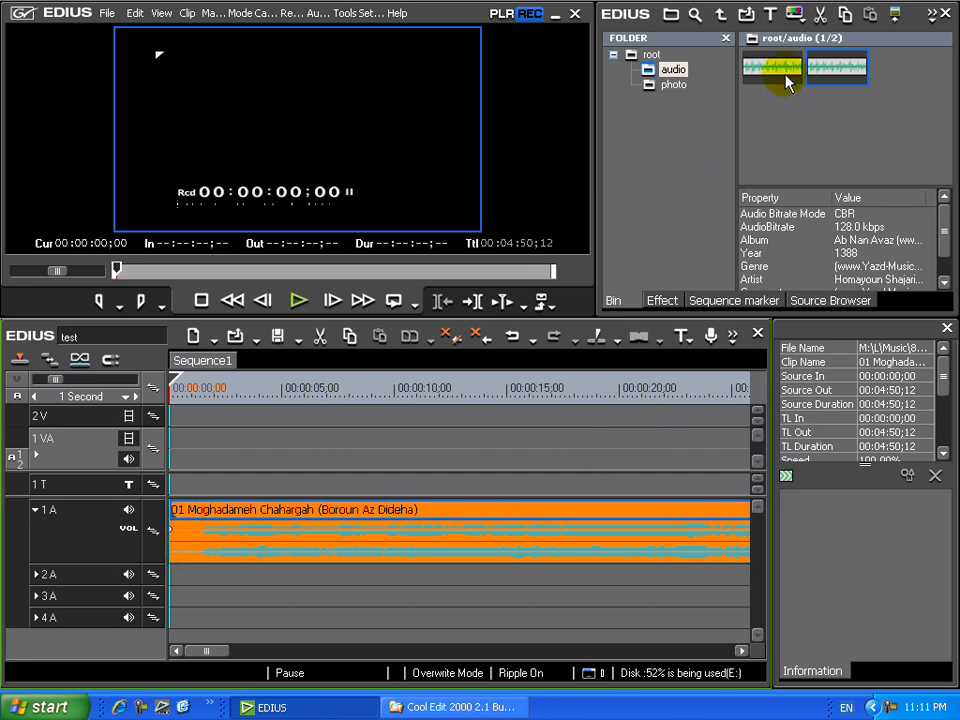
pyautogui.moveTo(785, 72); pyautogui.dragTo(182, 576)
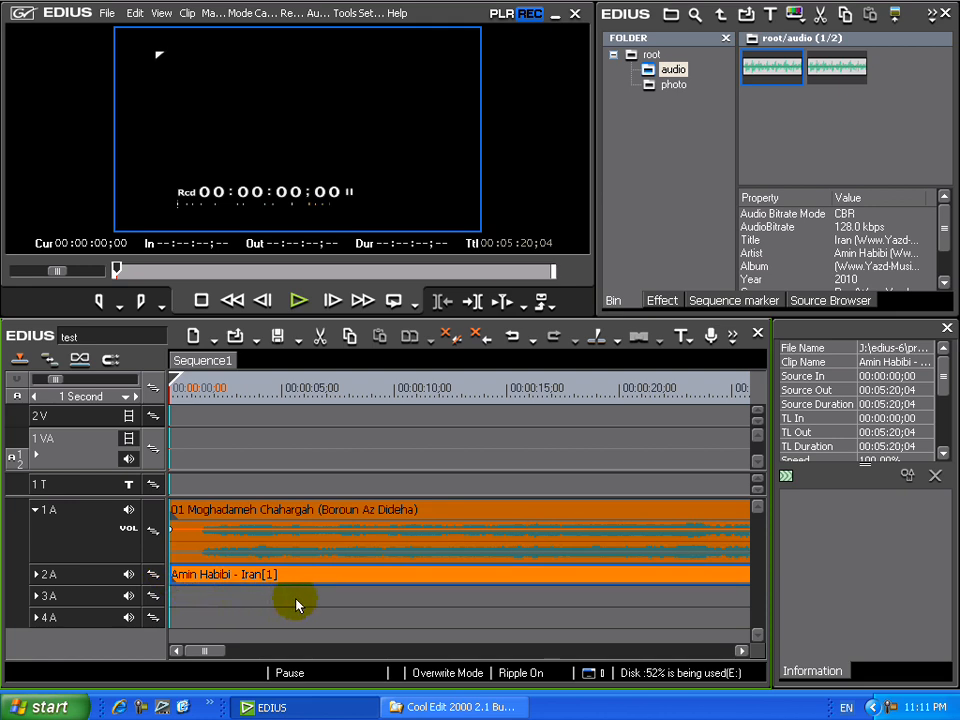
pyautogui.click(36, 574)
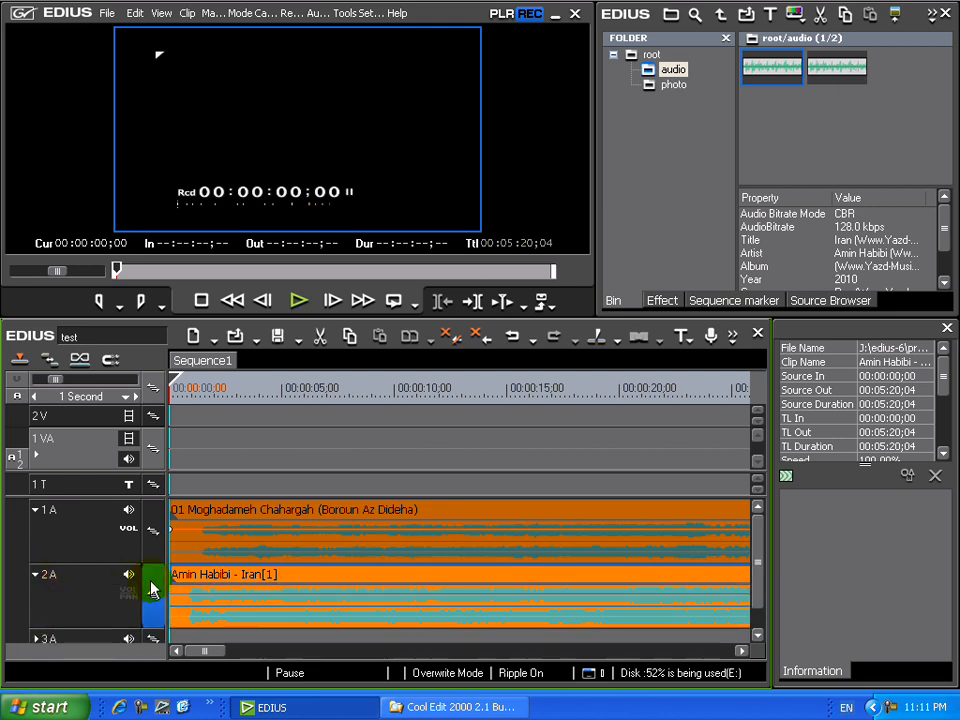
# Display the pan line on track 1A, shift its starting point to about R 57.89%, and bring it back near the centre
pyautogui.click(283, 514)
pyautogui.click(292, 592)
pyautogui.click(292, 554)
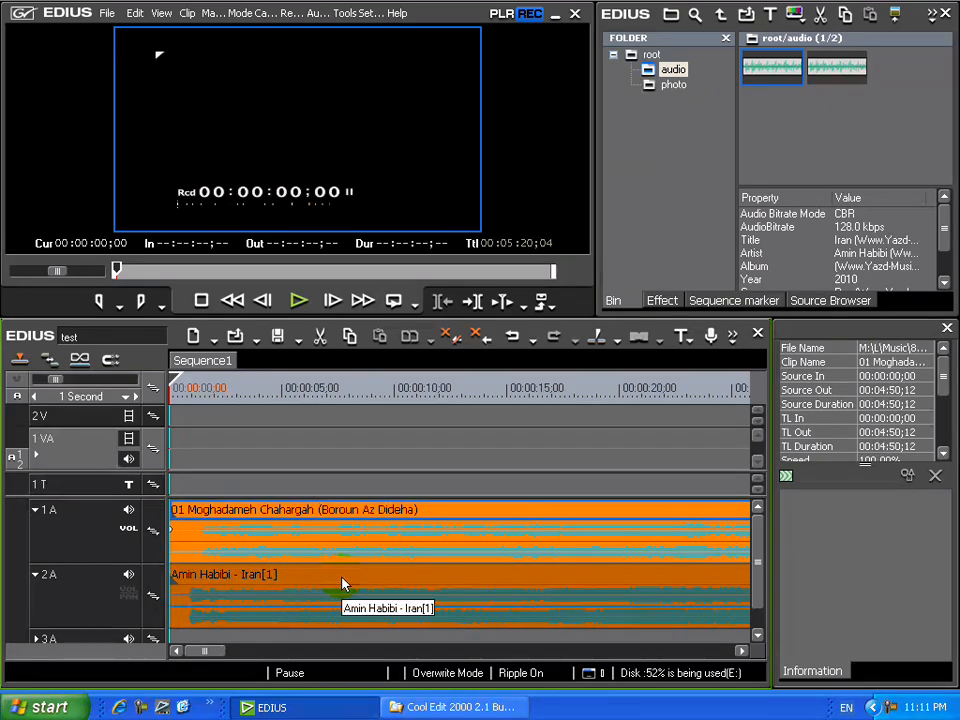
pyautogui.click(129, 532)
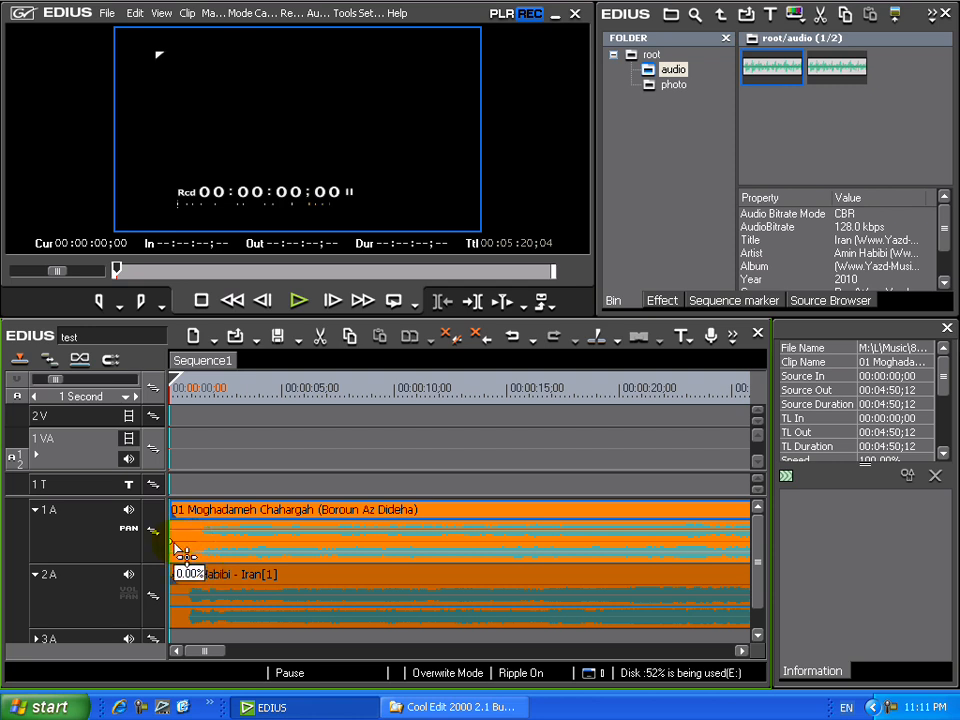
pyautogui.moveTo(185, 560)
pyautogui.mouseDown()
pyautogui.moveTo(186, 540)
pyautogui.moveTo(186, 573)
pyautogui.moveTo(184, 562)
pyautogui.mouseUp()
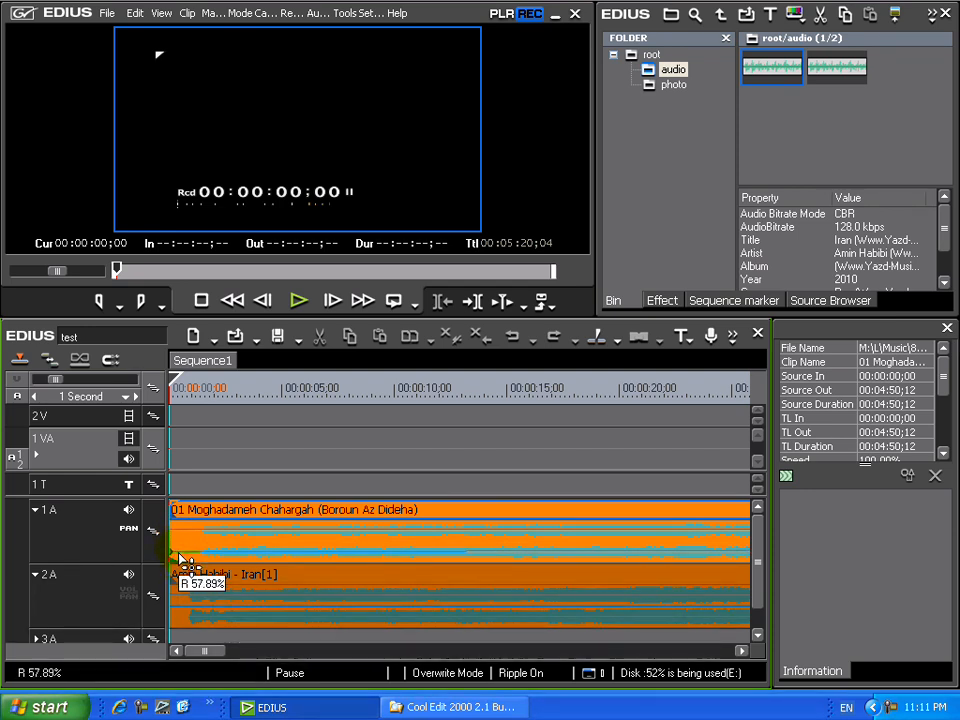
pyautogui.moveTo(184, 563); pyautogui.dragTo(188, 550)
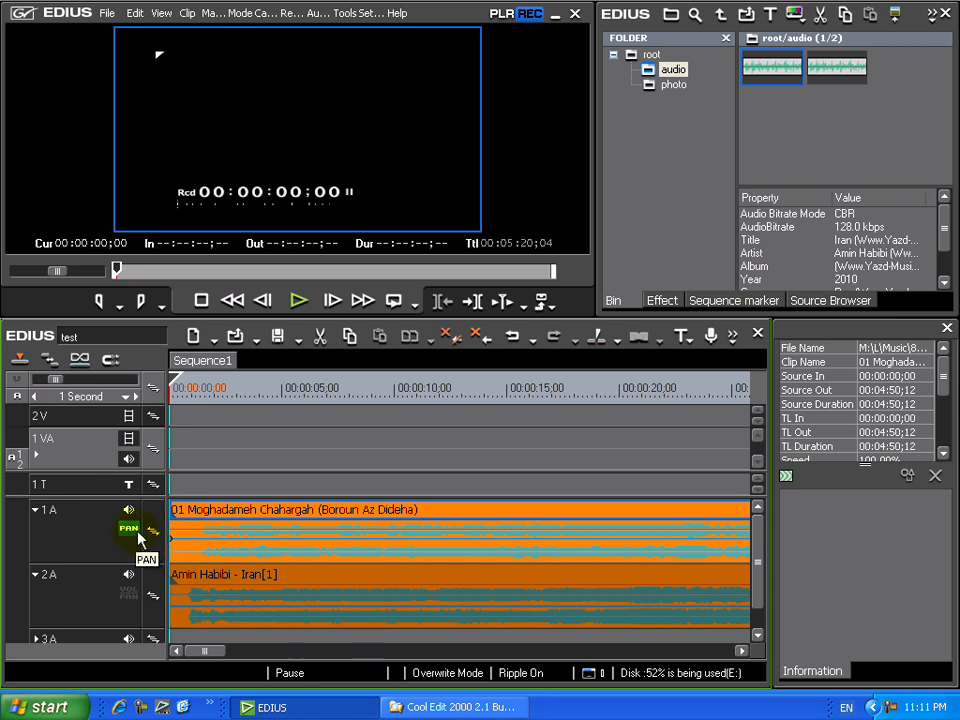
# Switch track 1A to its volume line and lower the volume point at the start of the clip
pyautogui.click(136, 532)
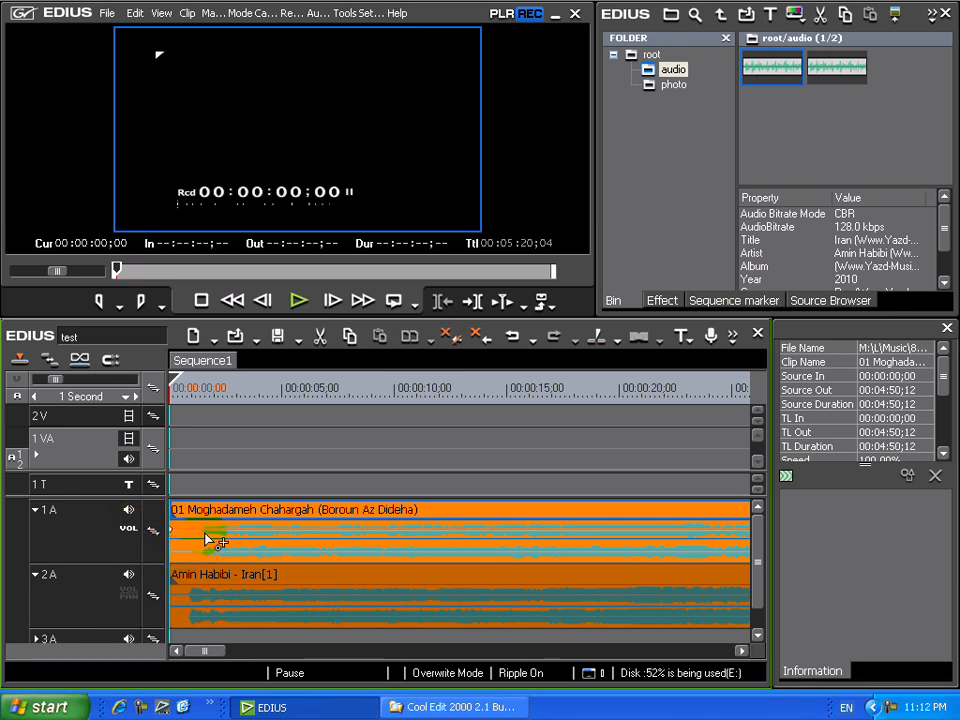
pyautogui.moveTo(174, 534)
pyautogui.mouseDown()
pyautogui.moveTo(175, 574)
pyautogui.moveTo(172, 542)
pyautogui.mouseUp()
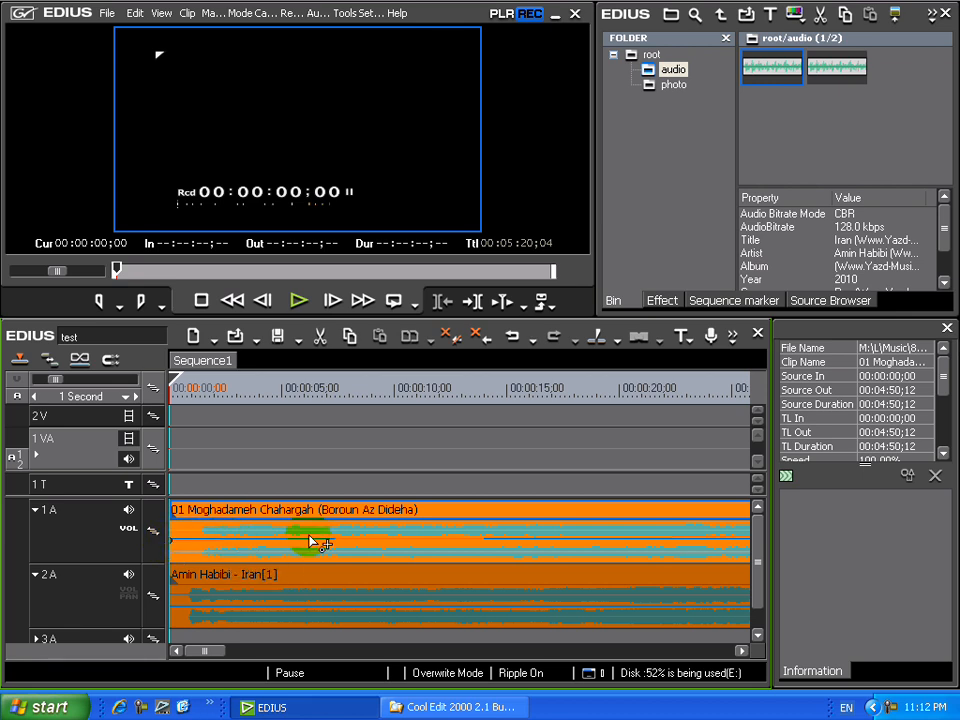
# Hide the waveform of audio track 1A and display it again
pyautogui.rightClick(79, 537)
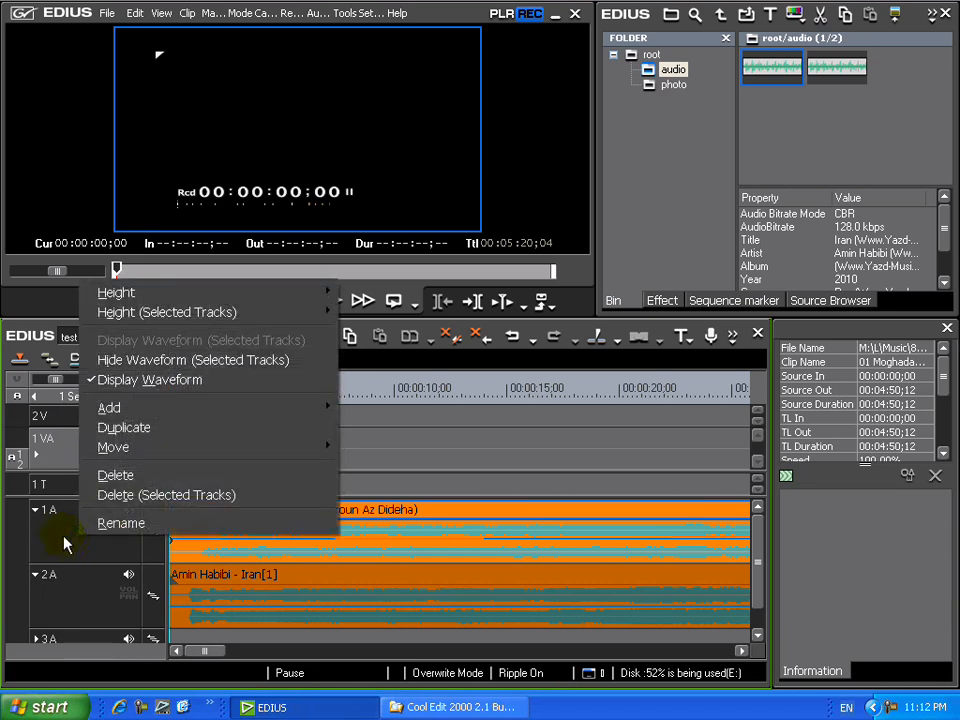
pyautogui.click(137, 362)
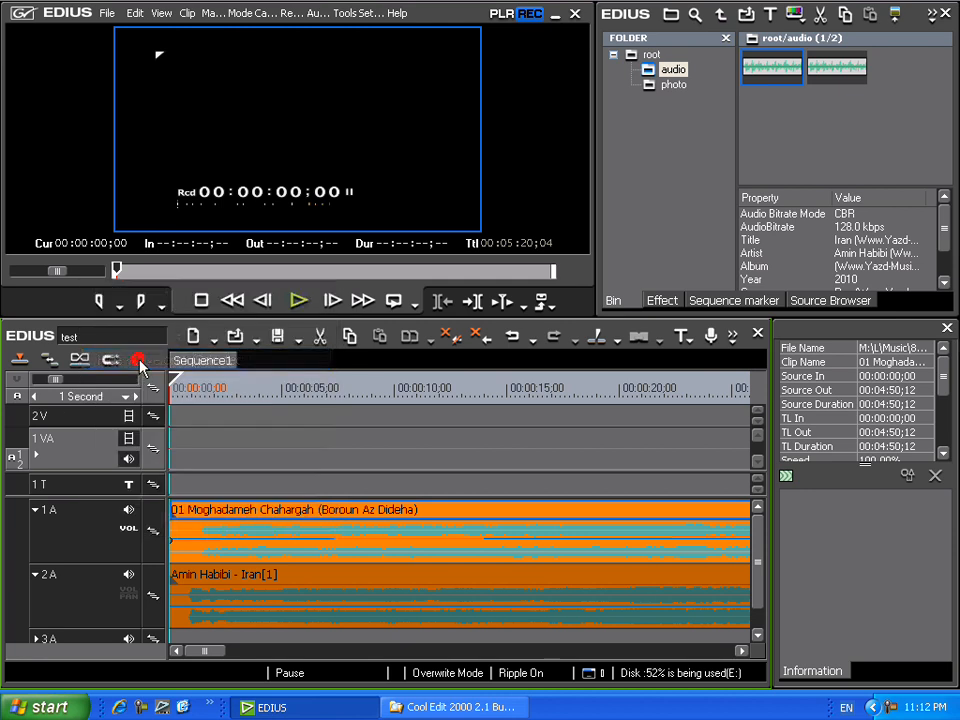
pyautogui.rightClick(98, 528)
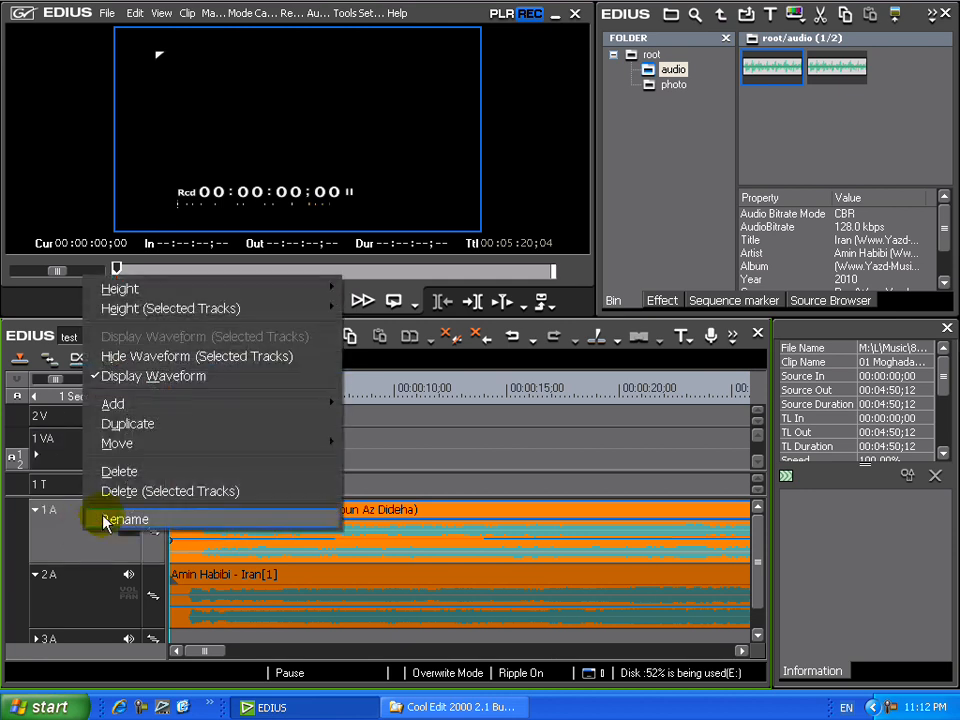
pyautogui.click(137, 388)
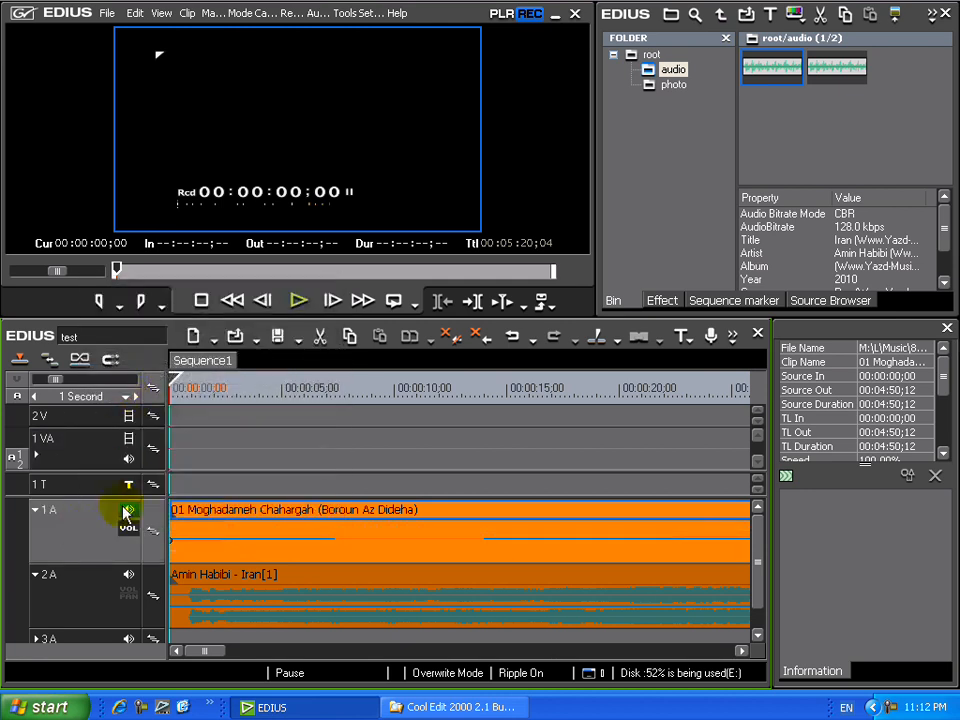
pyautogui.rightClick(79, 543)
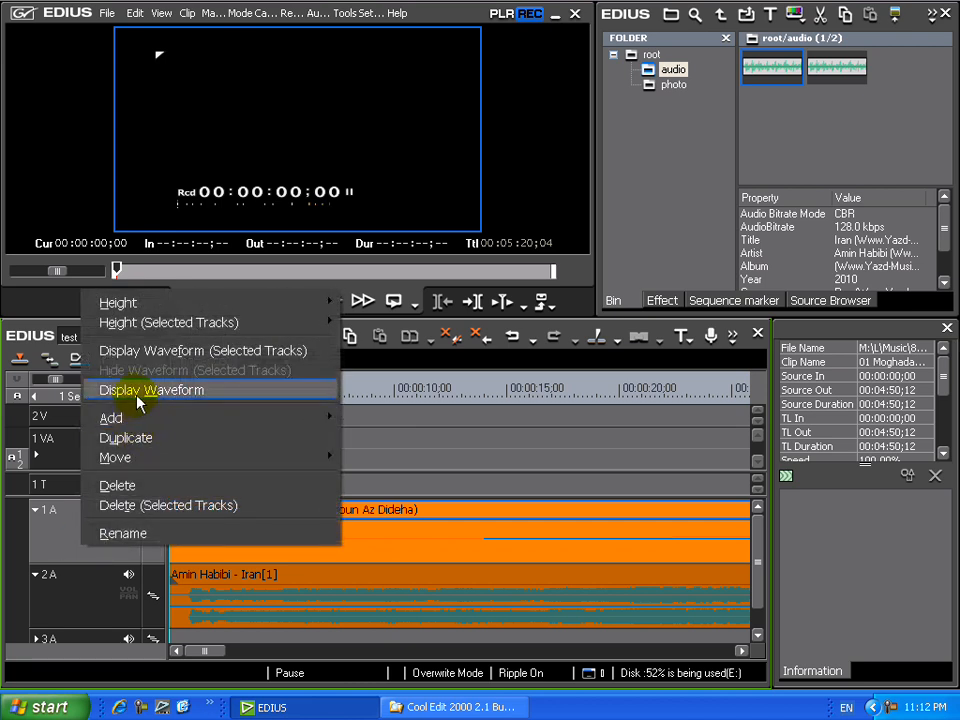
pyautogui.click(138, 390)
# Set the height of audio track 1A to 3
pyautogui.rightClick(72, 543)
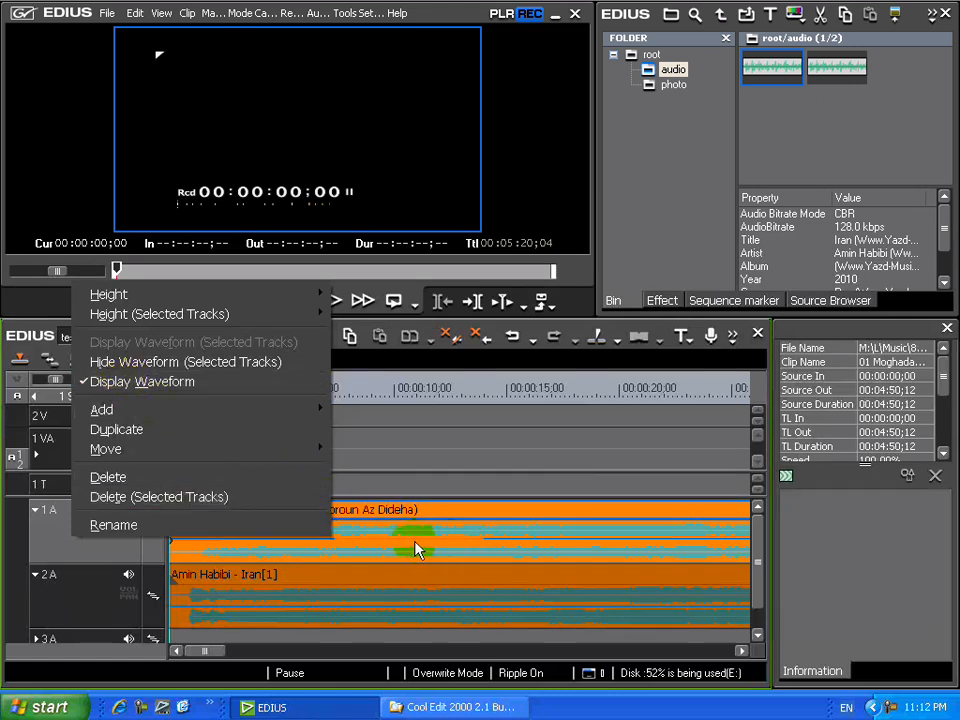
pyautogui.click(71, 543)
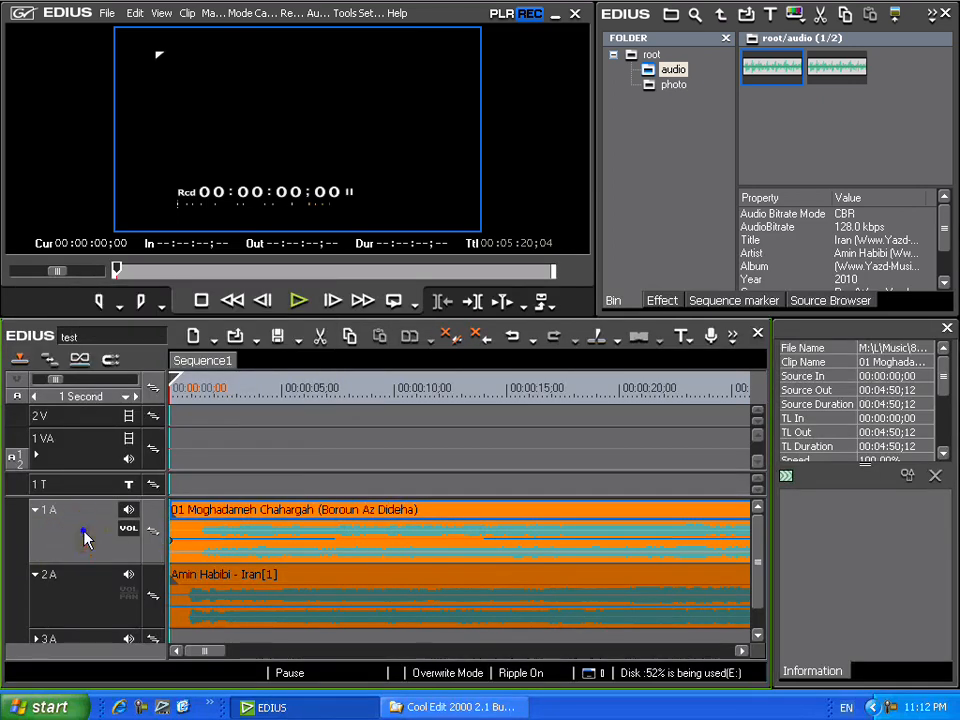
pyautogui.rightClick(84, 540)
pyautogui.moveTo(208, 292)
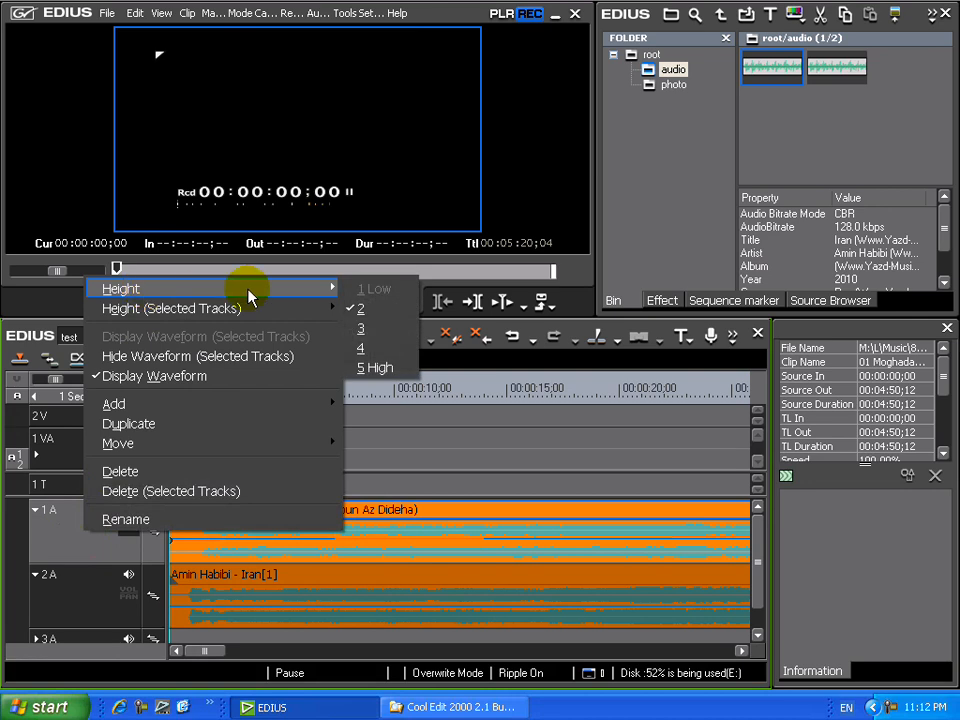
pyautogui.click(374, 331)
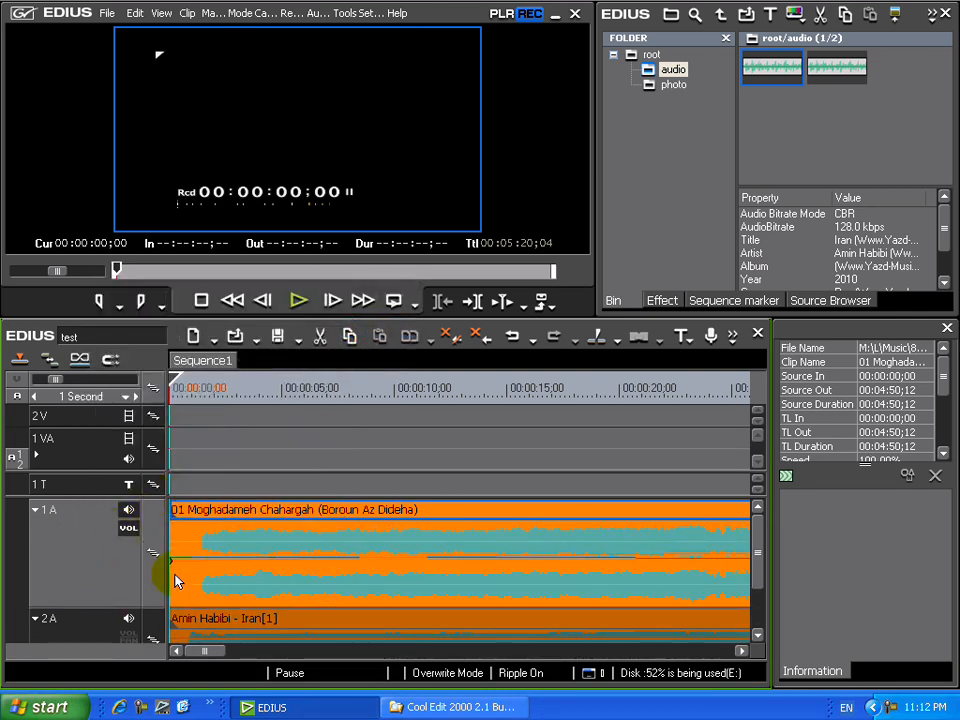
# Apply height 3 to the selected tracks
pyautogui.rightClick(28, 530)
pyautogui.rightClick(64, 508)
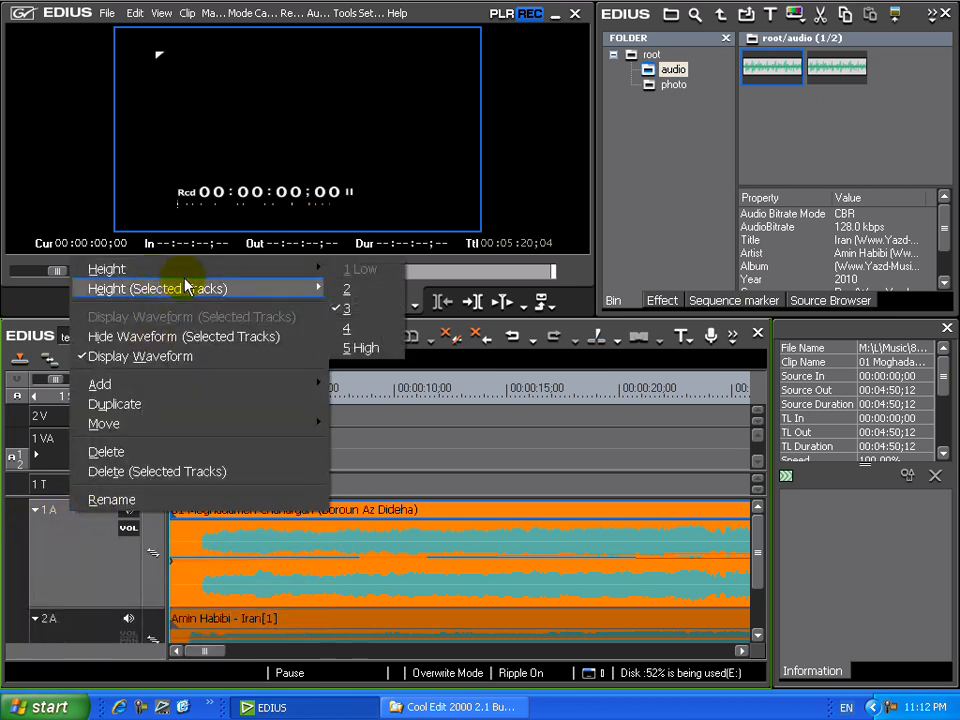
pyautogui.moveTo(205, 273)
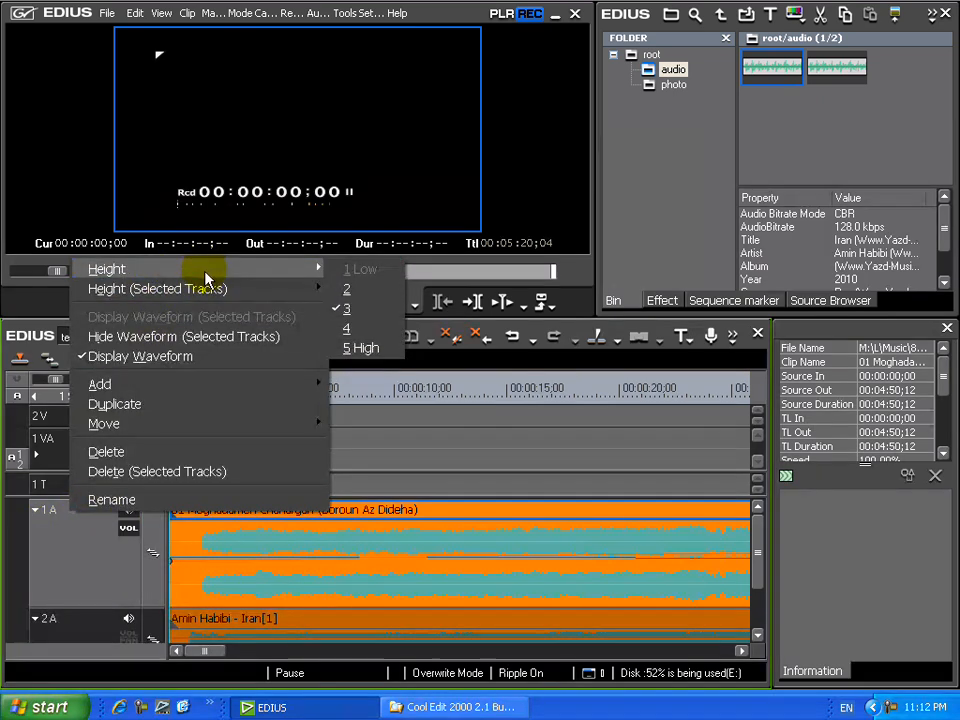
pyautogui.moveTo(197, 300)
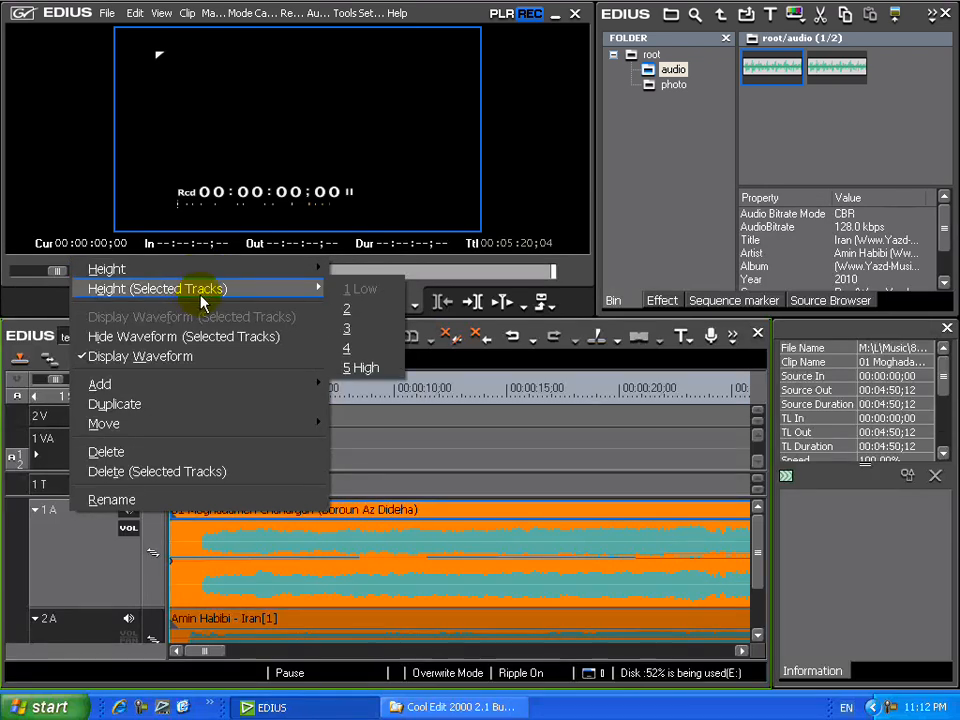
pyautogui.click(338, 330)
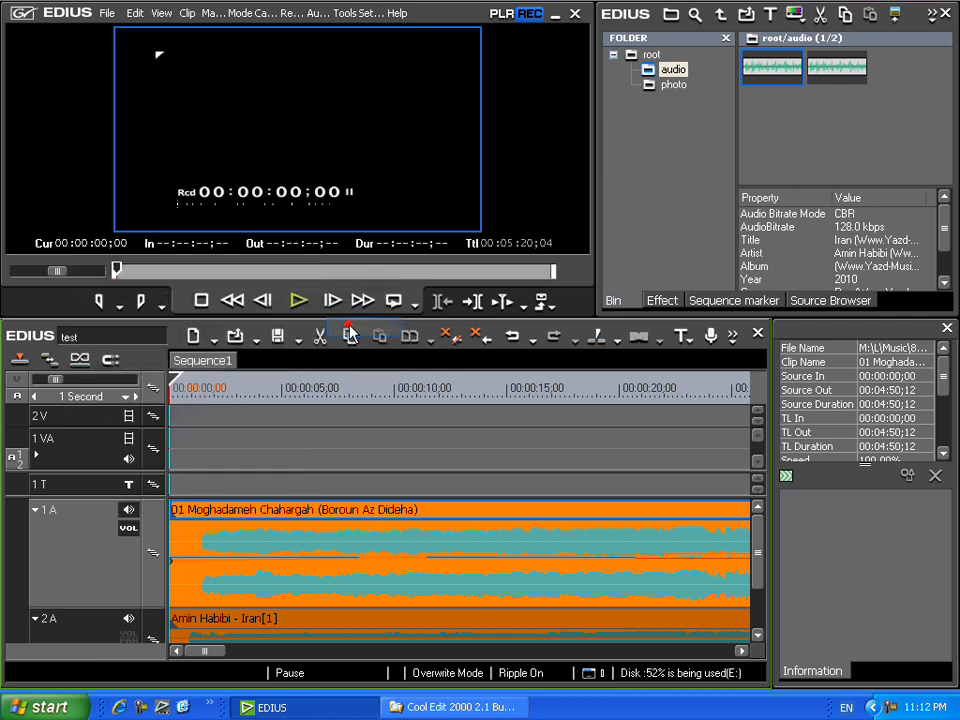
pyautogui.rightClick(86, 568)
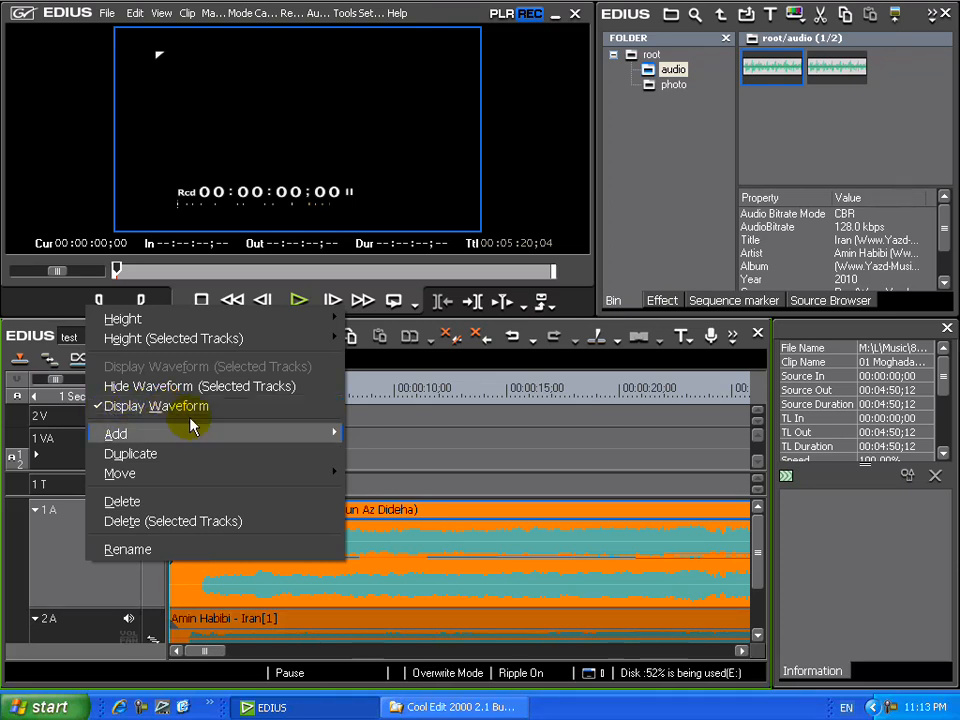
pyautogui.moveTo(221, 435)
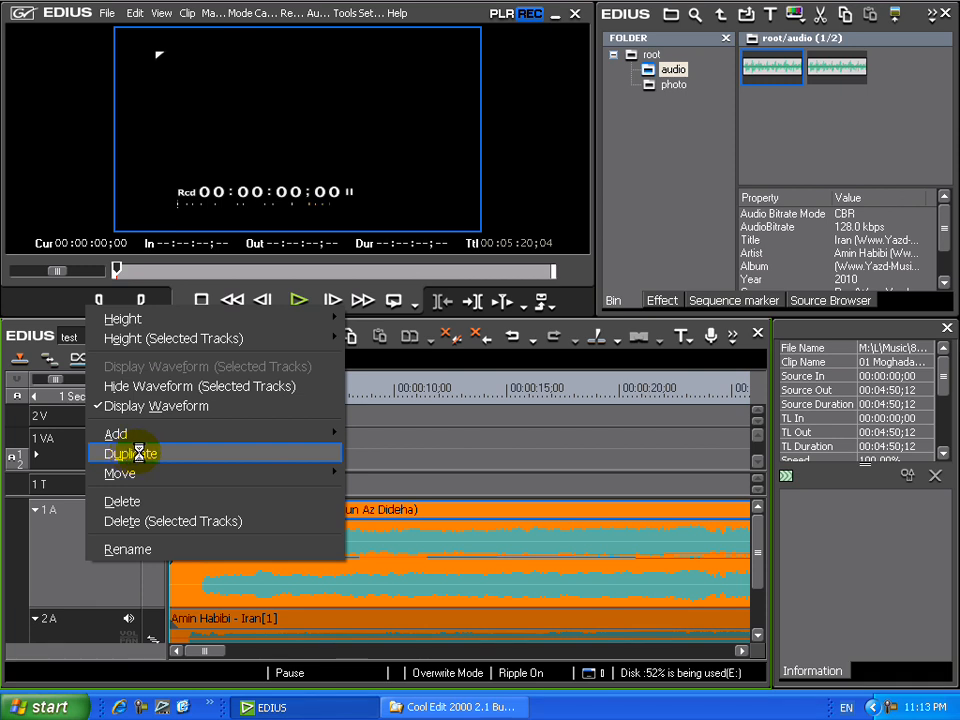
pyautogui.moveTo(333, 471)
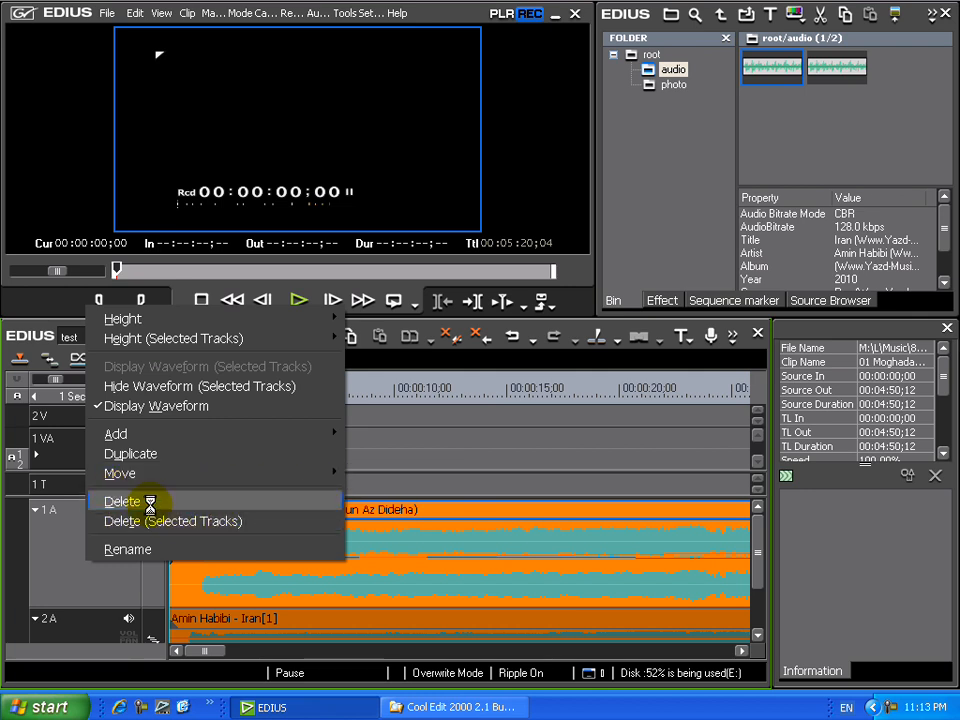
pyautogui.click(171, 547)
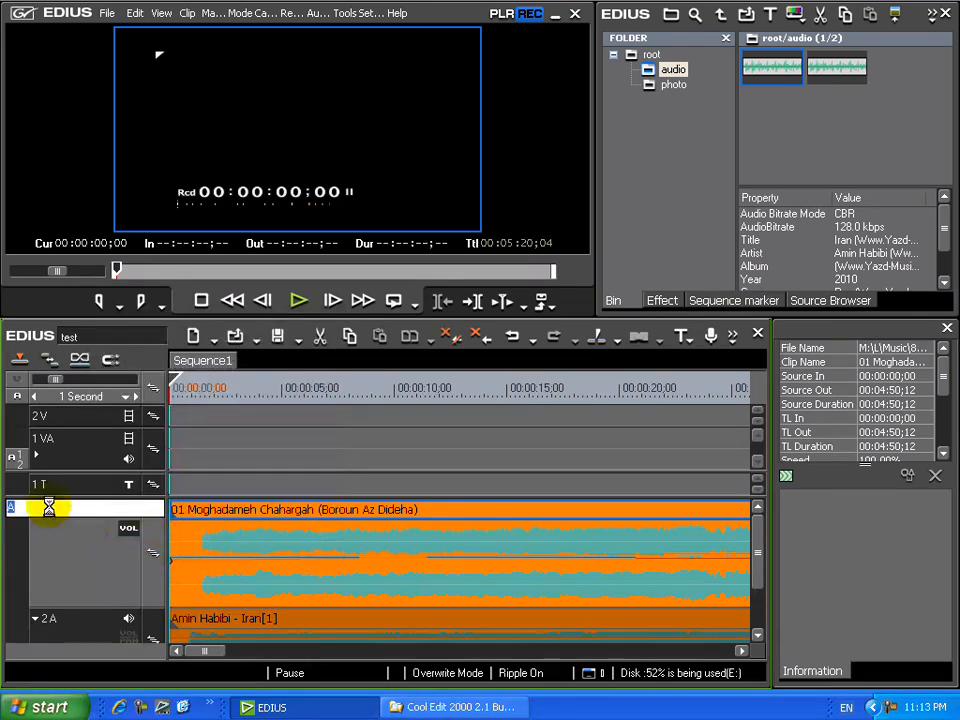
pyautogui.click(86, 560)
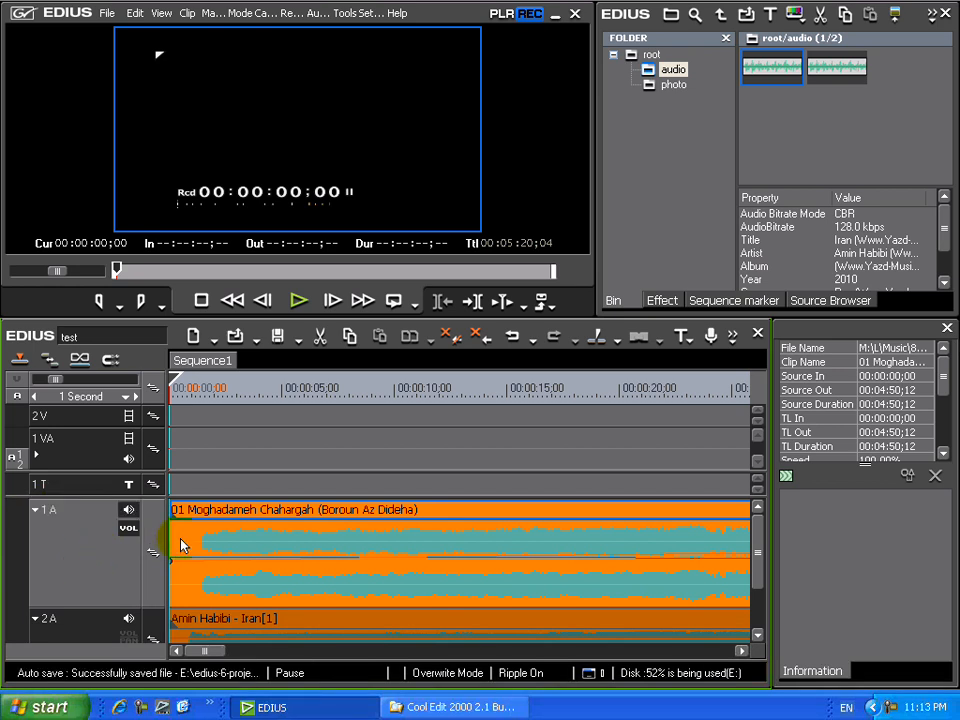
# Mute audio track 1A and unmute it again
pyautogui.click(128, 510)
pyautogui.click(128, 510)
pyautogui.rightClick(367, 556)
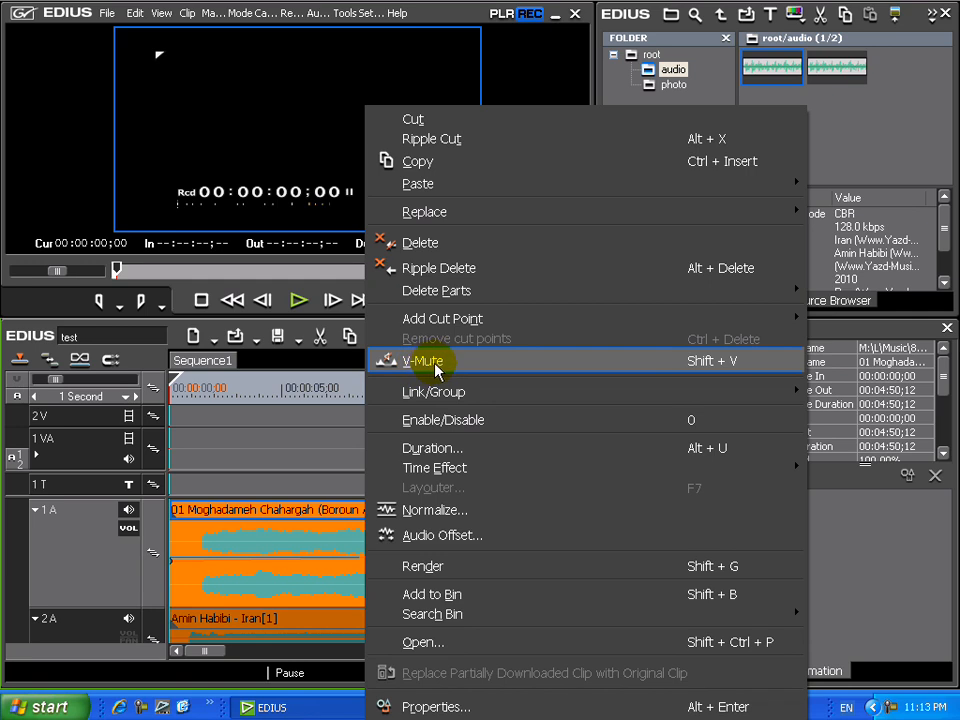
pyautogui.click(265, 575)
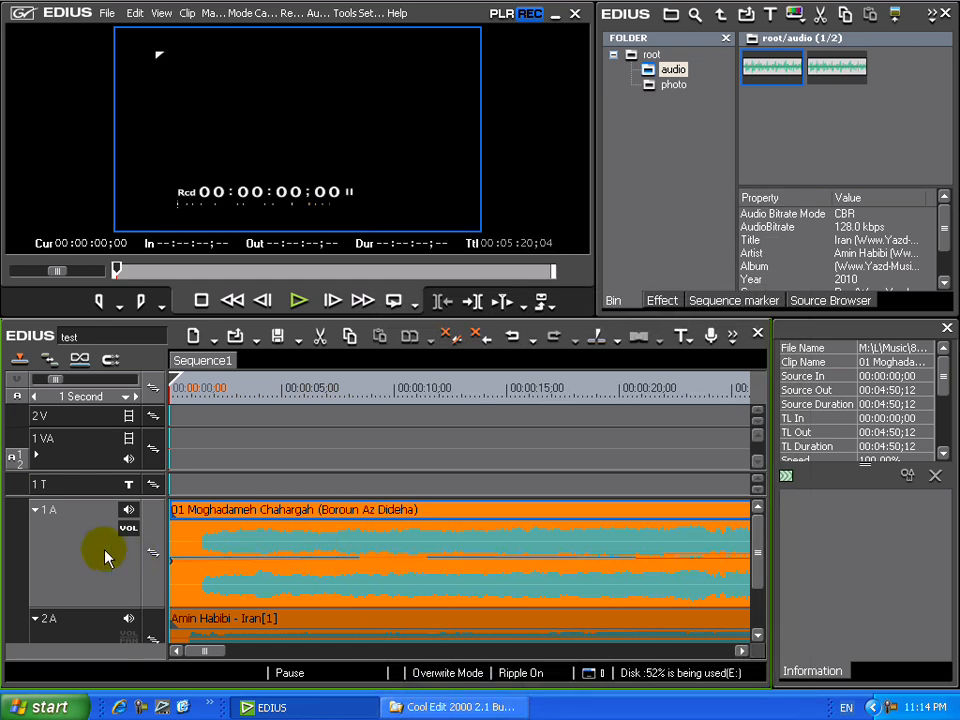
# Set the height of audio track 1A back to 2
pyautogui.rightClick(92, 555)
pyautogui.click(225, 310)
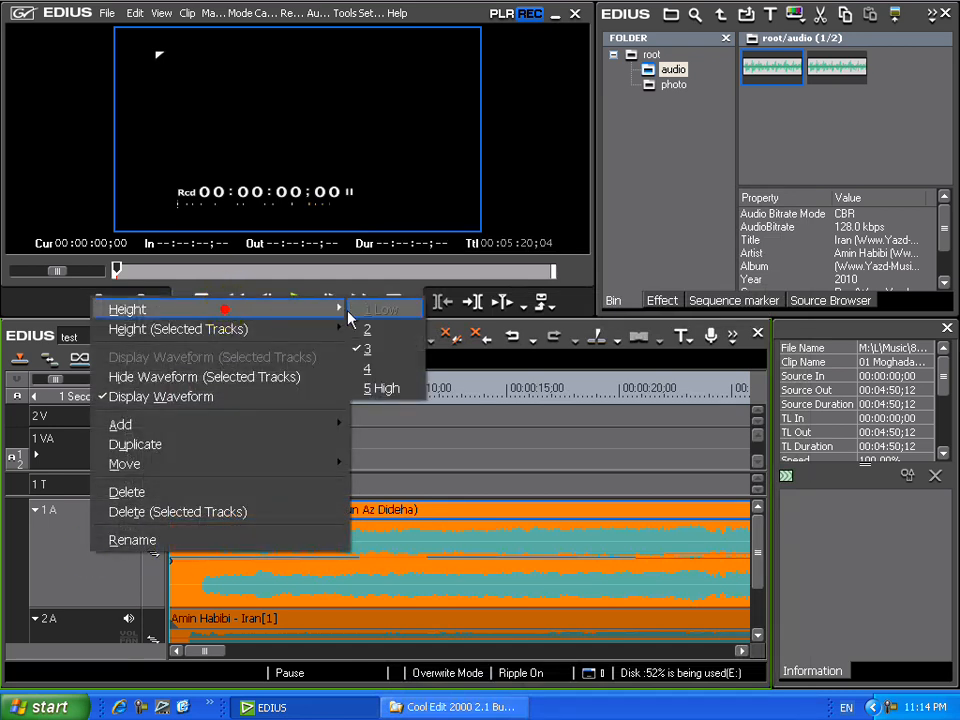
pyautogui.click(371, 336)
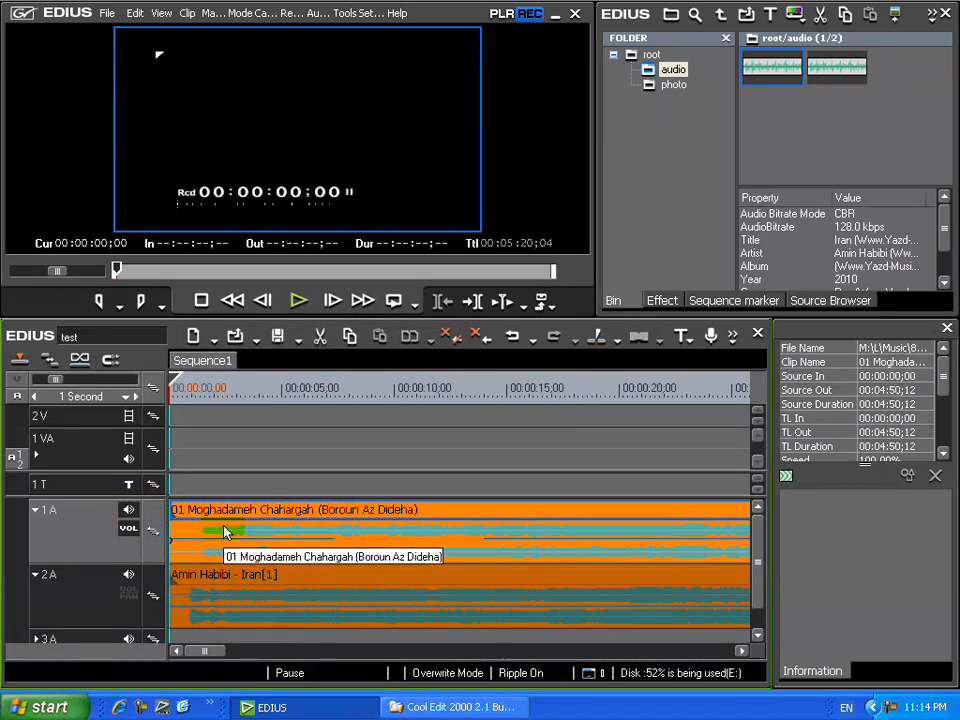
# Add volume points at about 3, 4, 7 and 8 seconds on the track 1A clip and lower the two inner ones
pyautogui.click(334, 539)
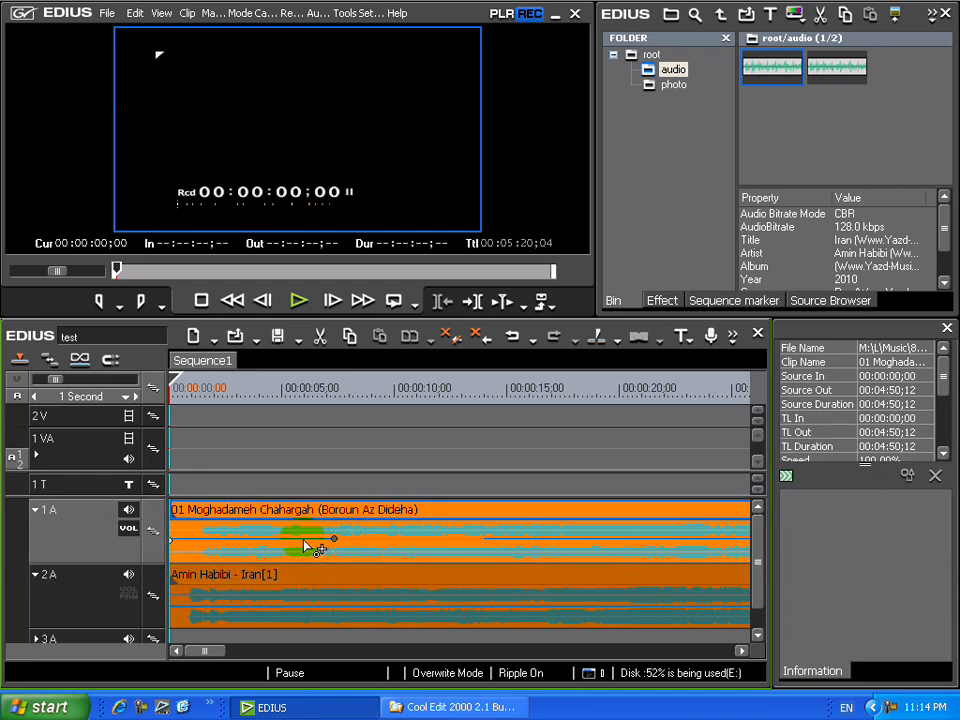
pyautogui.click(254, 539)
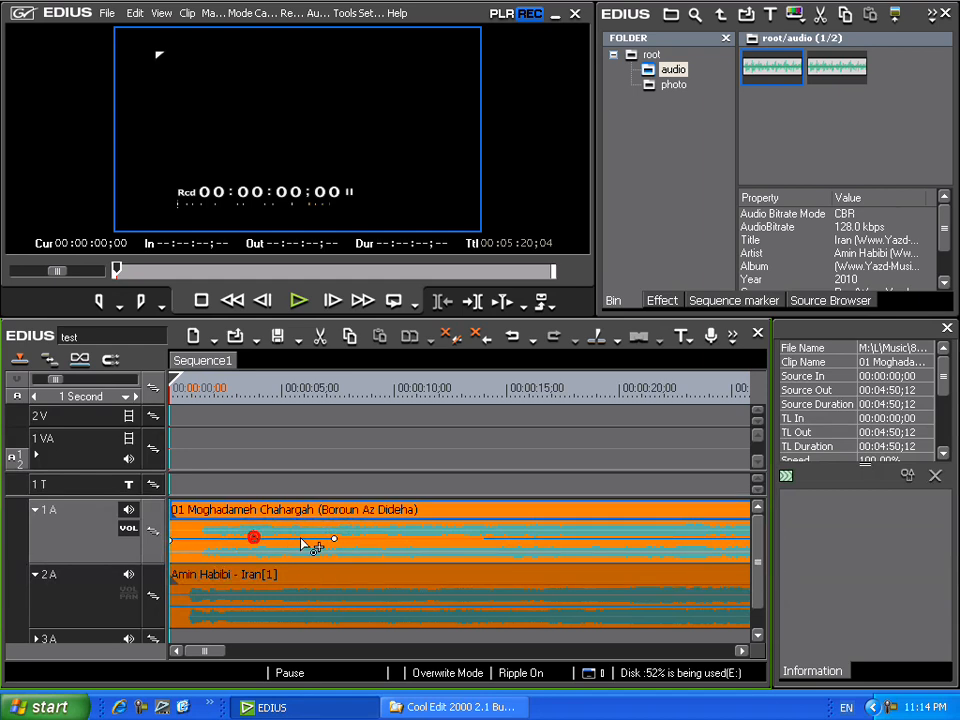
pyautogui.moveTo(303, 538)
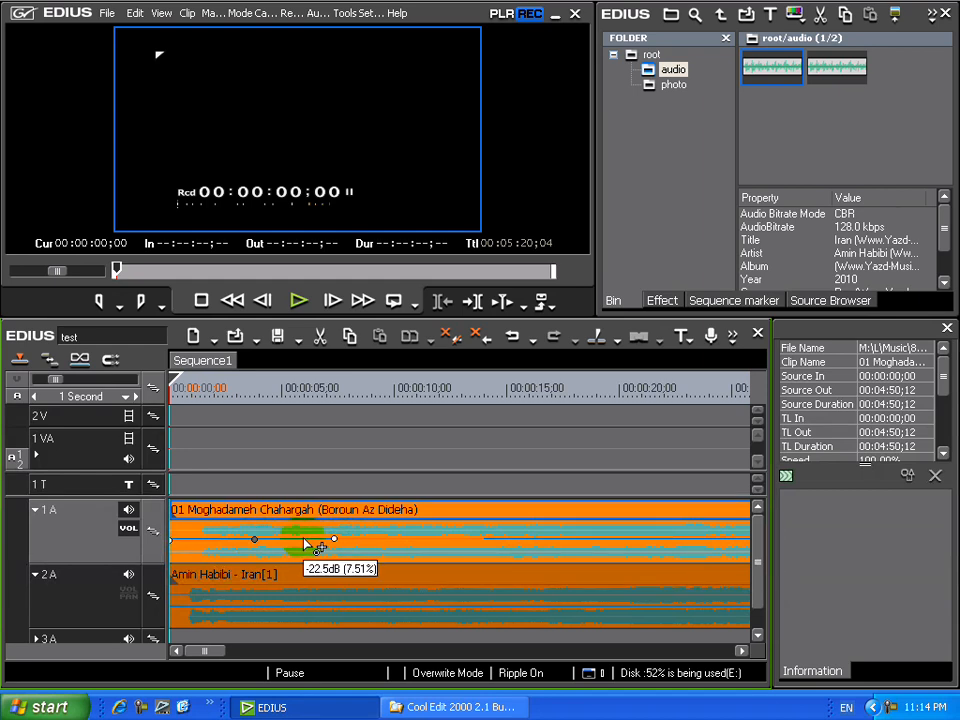
pyautogui.click(358, 540)
pyautogui.click(235, 539)
pyautogui.moveTo(255, 541); pyautogui.dragTo(255, 560)
pyautogui.moveTo(336, 543); pyautogui.dragTo(334, 563)
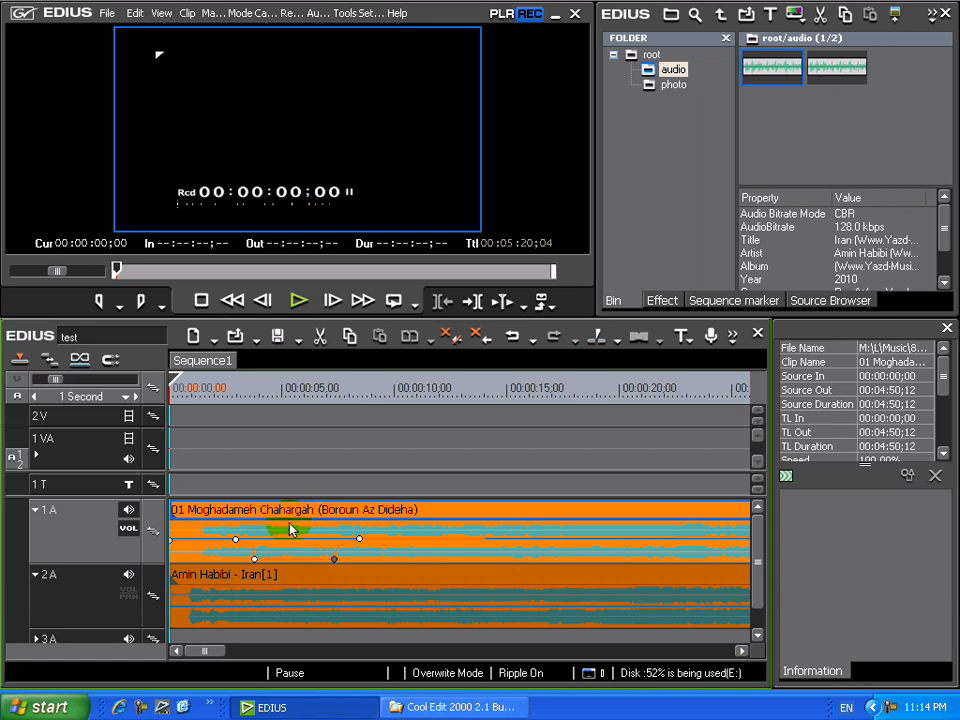
# Show the volume line on audio track 2A
pyautogui.click(130, 594)
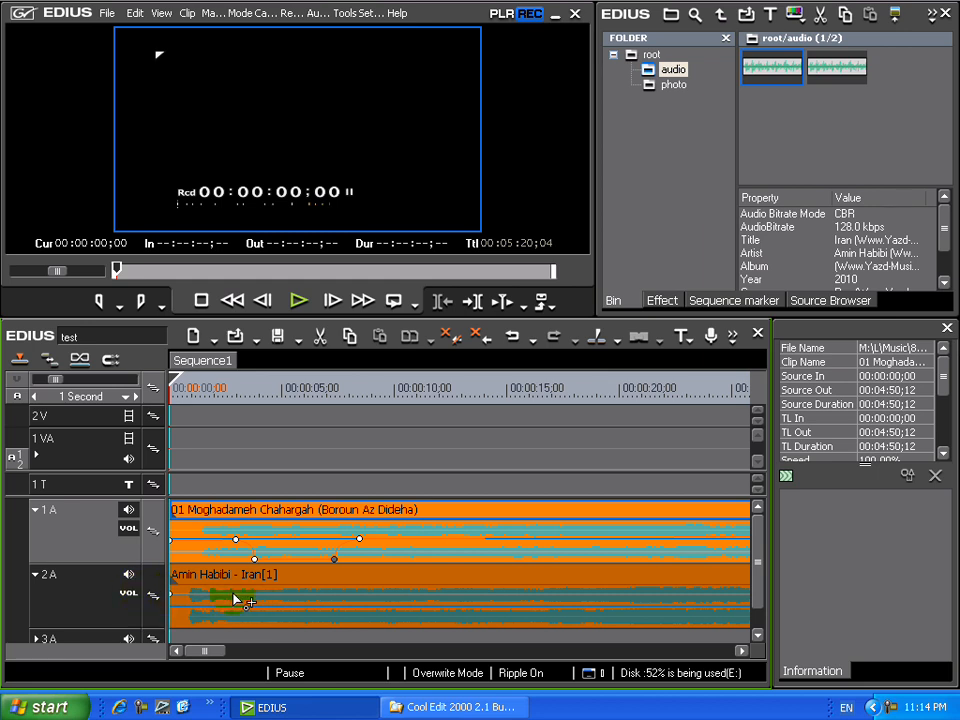
pyautogui.moveTo(239, 599)
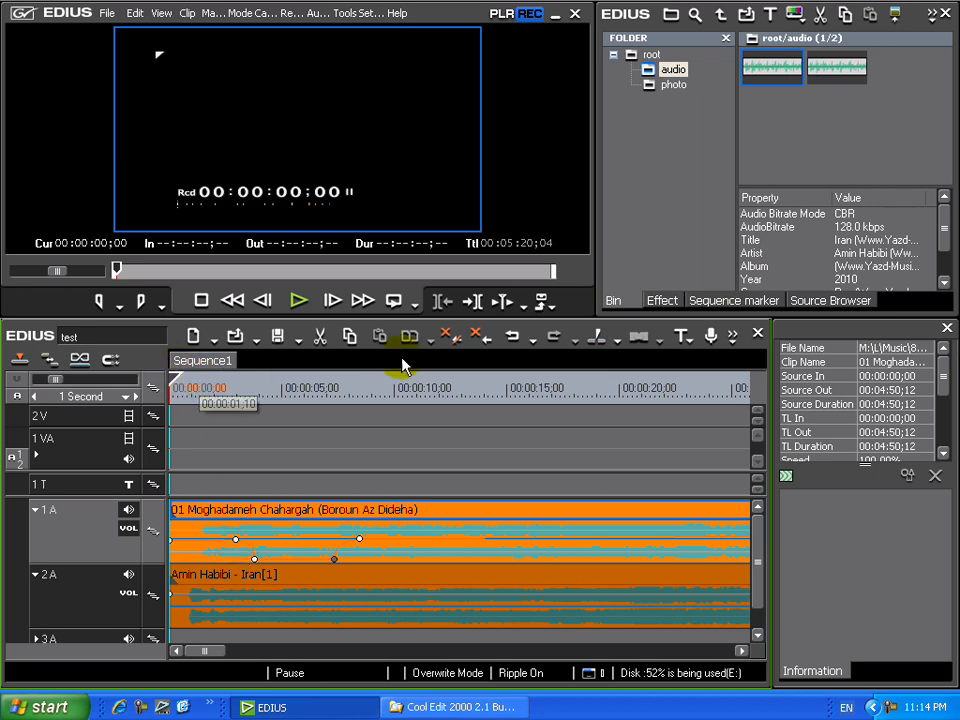
# Step the playhead forward through the edit points at the ends of both audio clips and back to the sequence start
pyautogui.click(478, 301)
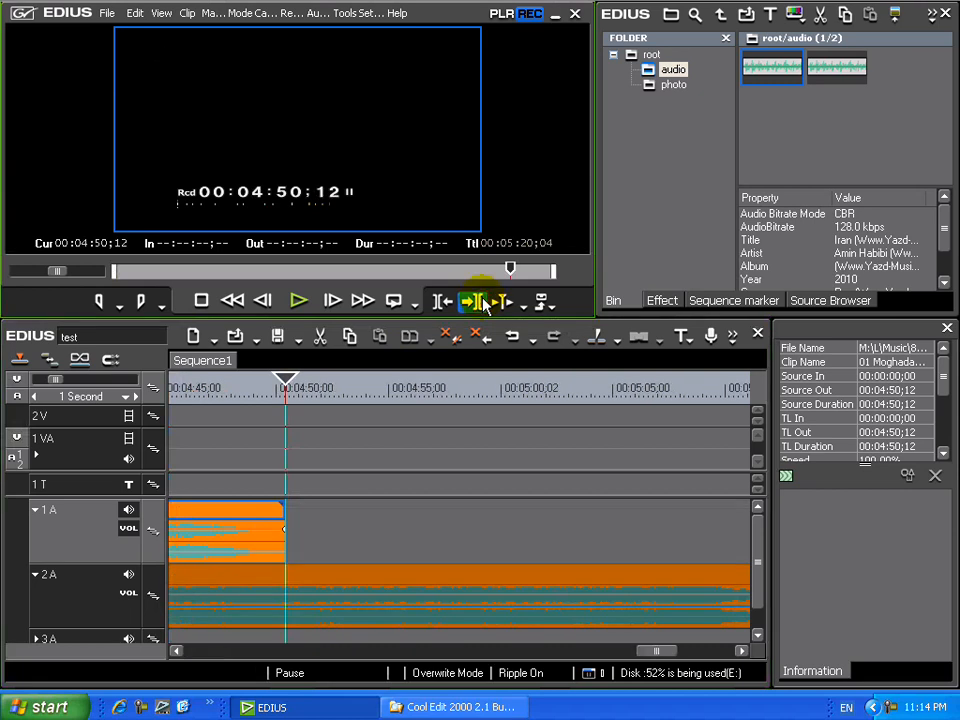
pyautogui.click(477, 302)
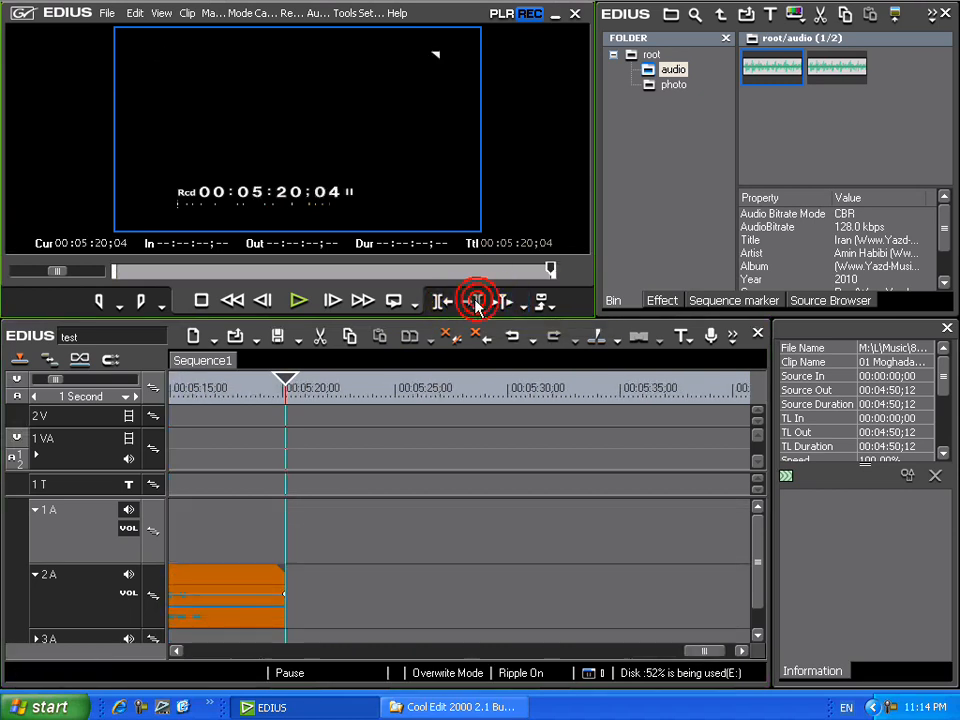
pyautogui.click(441, 302)
pyautogui.click(441, 302)
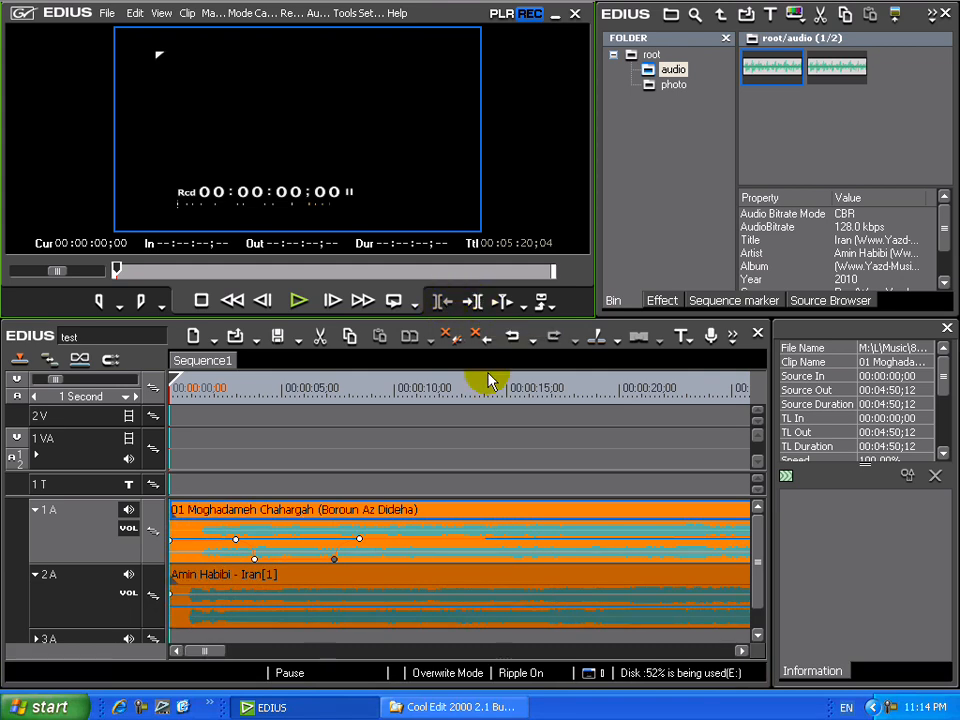
# Fit the sequence in the timeline and import bg.jpg from the edius-6 project-file folder into the photo bin folder
pyautogui.moveTo(56, 384); pyautogui.dragTo(163, 383)
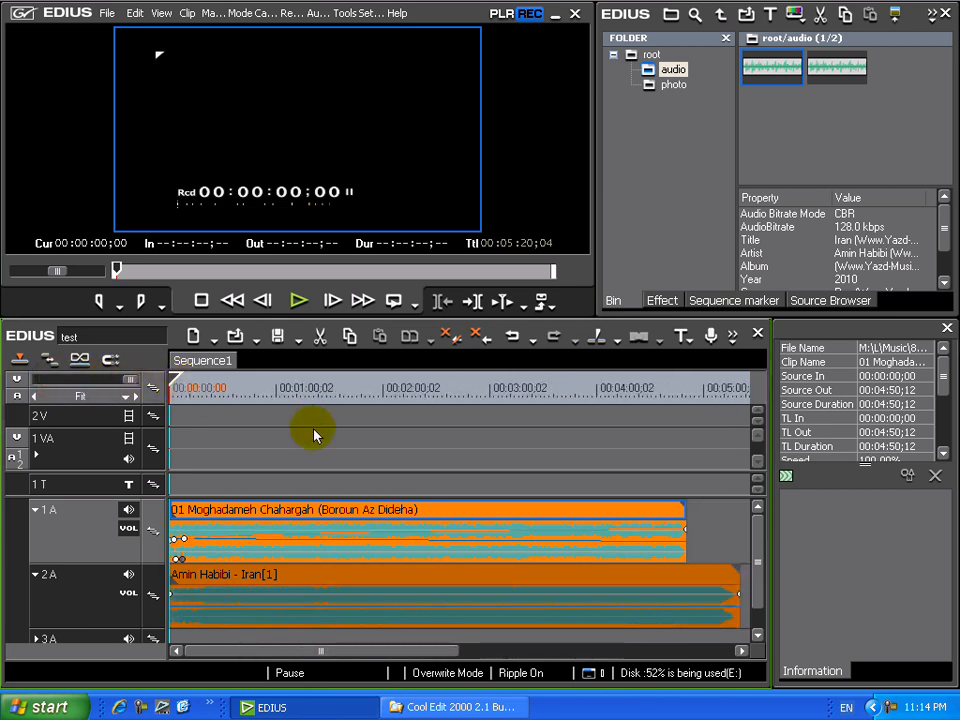
pyautogui.click(652, 86)
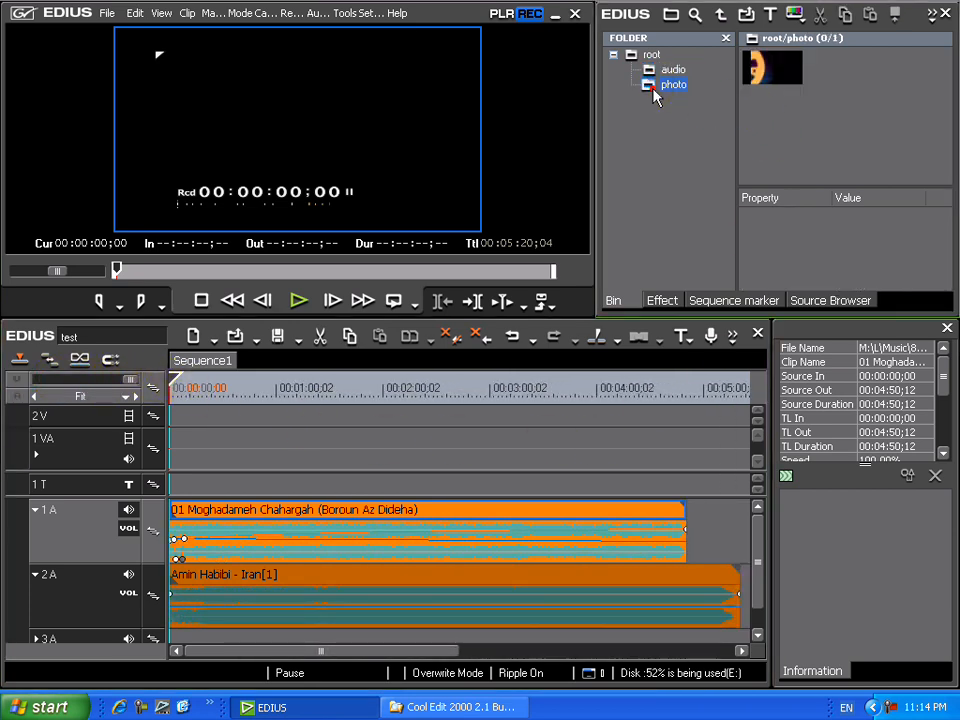
pyautogui.click(781, 80)
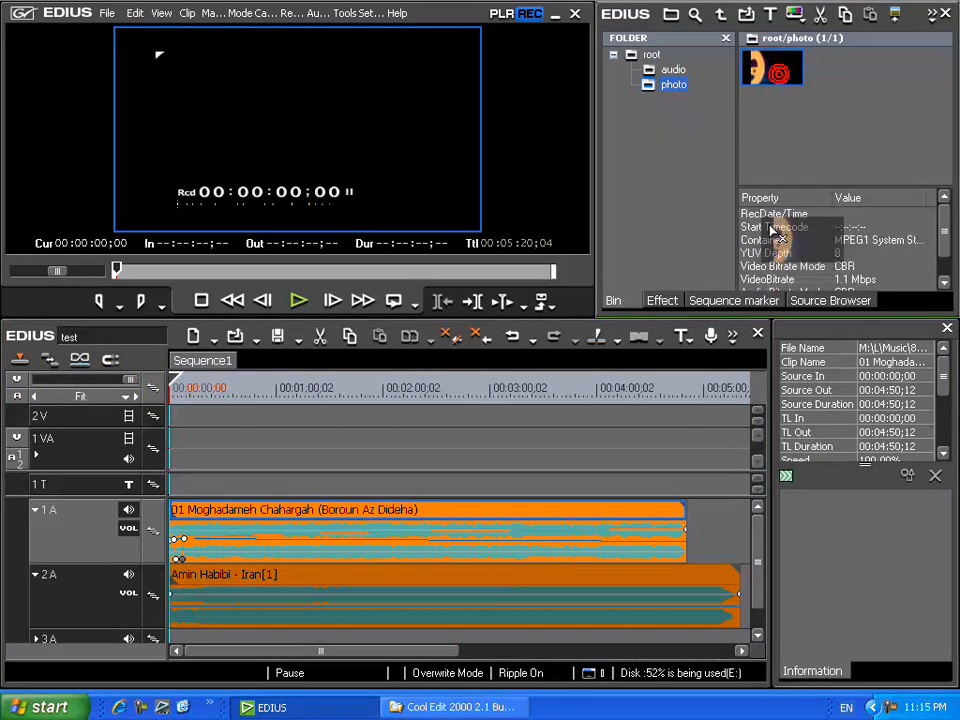
pyautogui.doubleClick(815, 116)
pyautogui.click(401, 168)
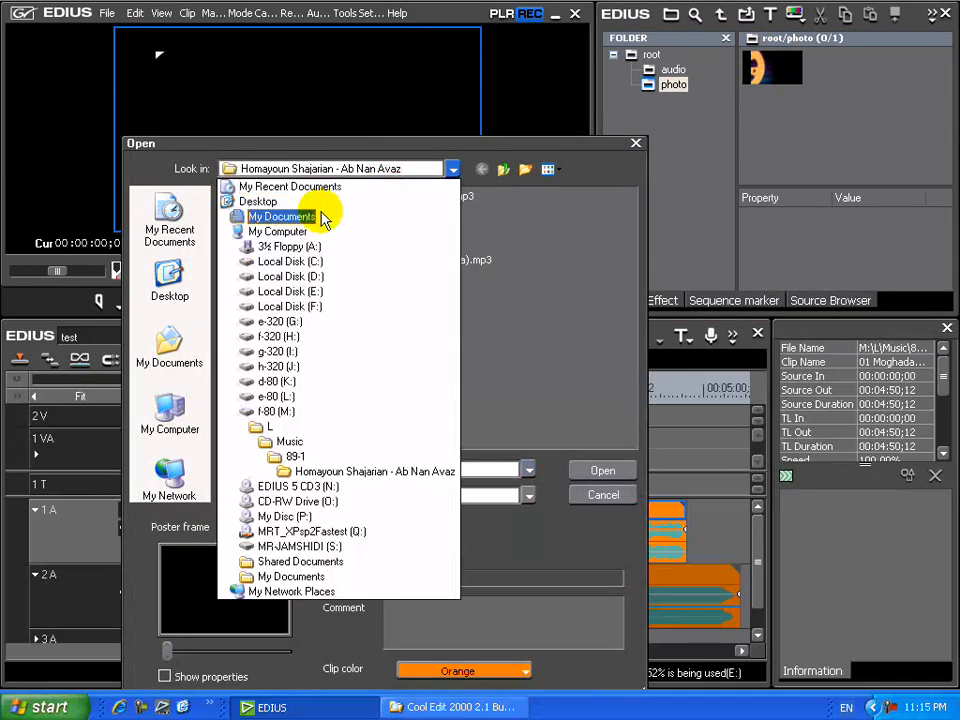
pyautogui.click(289, 366)
pyautogui.doubleClick(250, 212)
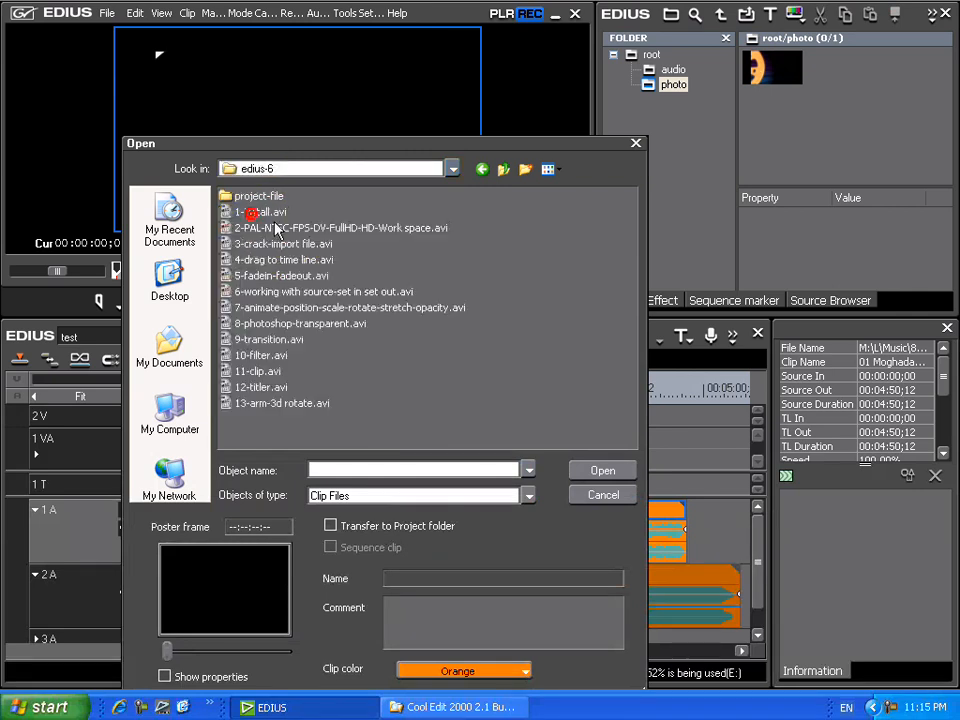
pyautogui.doubleClick(250, 199)
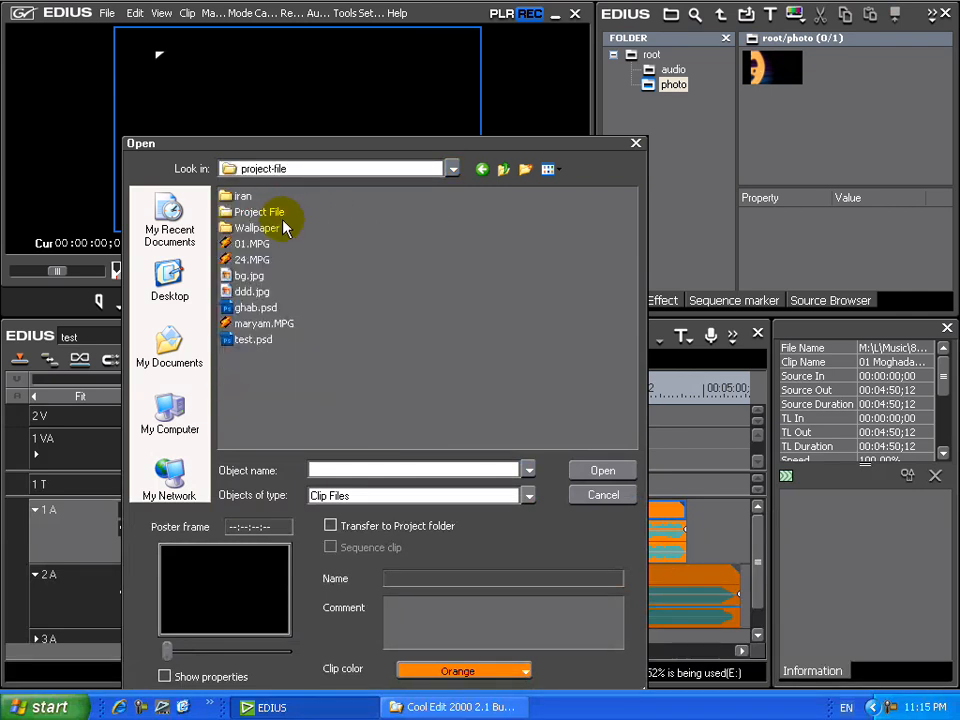
pyautogui.click(249, 277)
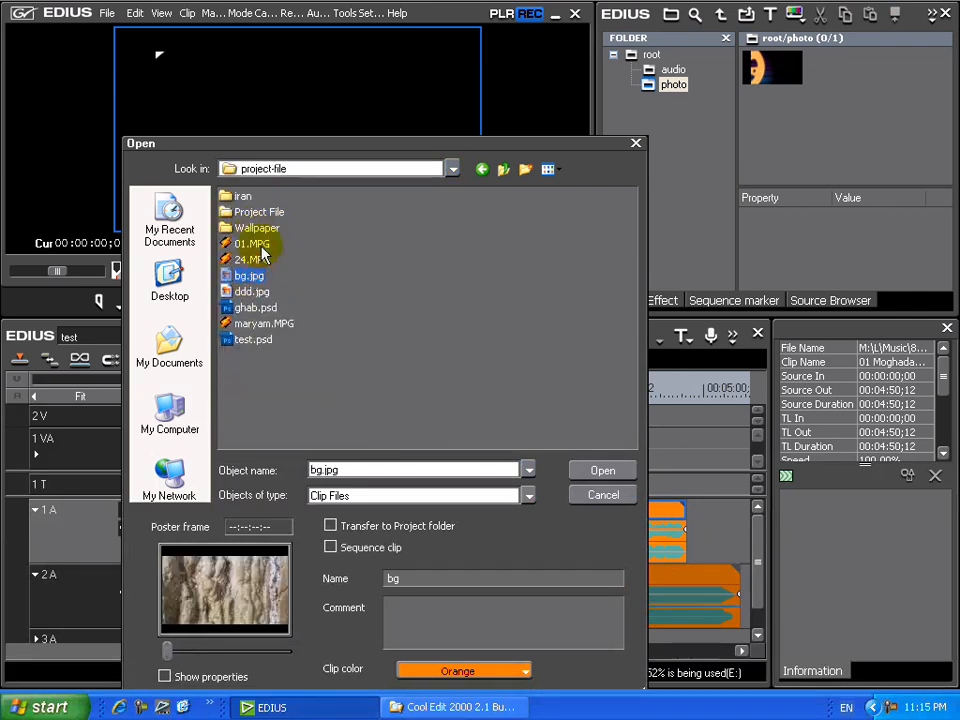
pyautogui.click(252, 290)
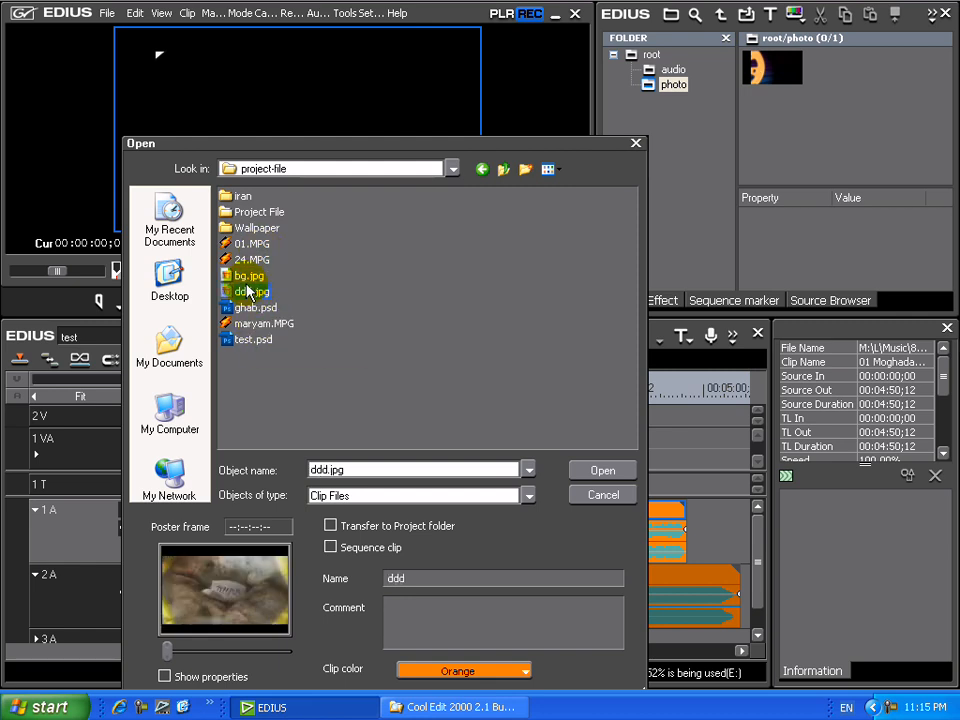
pyautogui.doubleClick(248, 278)
# Place the bg image on title track 1T at about 00:05:05;04 and extend its end to about 00:06:46;23
pyautogui.moveTo(843, 80); pyautogui.dragTo(714, 483)
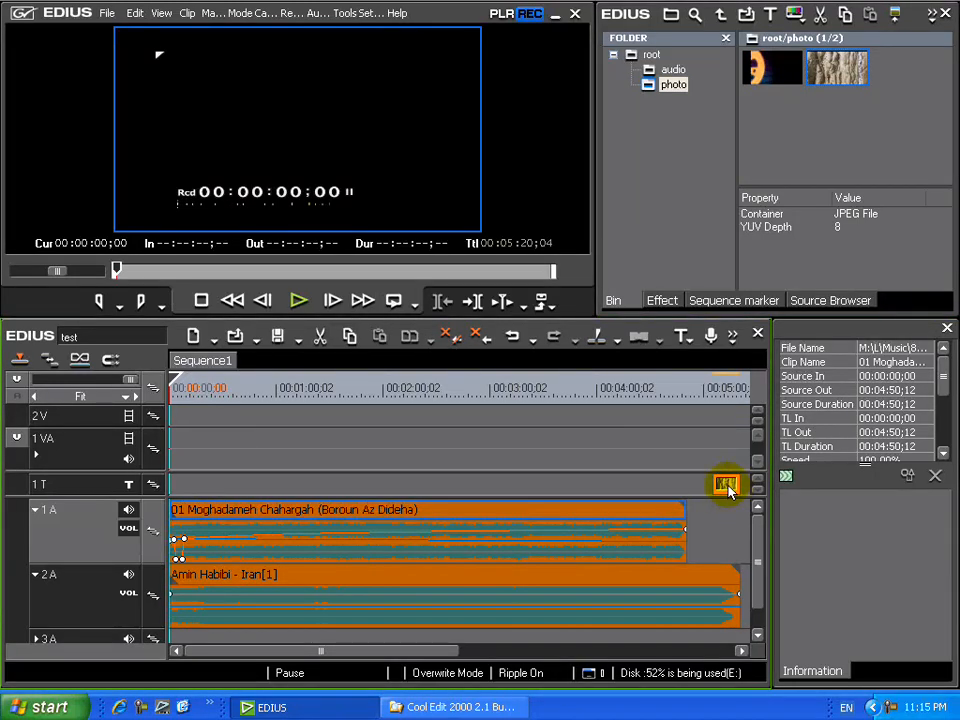
pyautogui.moveTo(444, 655); pyautogui.dragTo(538, 658)
pyautogui.moveTo(532, 484); pyautogui.dragTo(690, 484)
pyautogui.moveTo(491, 652); pyautogui.dragTo(405, 652)
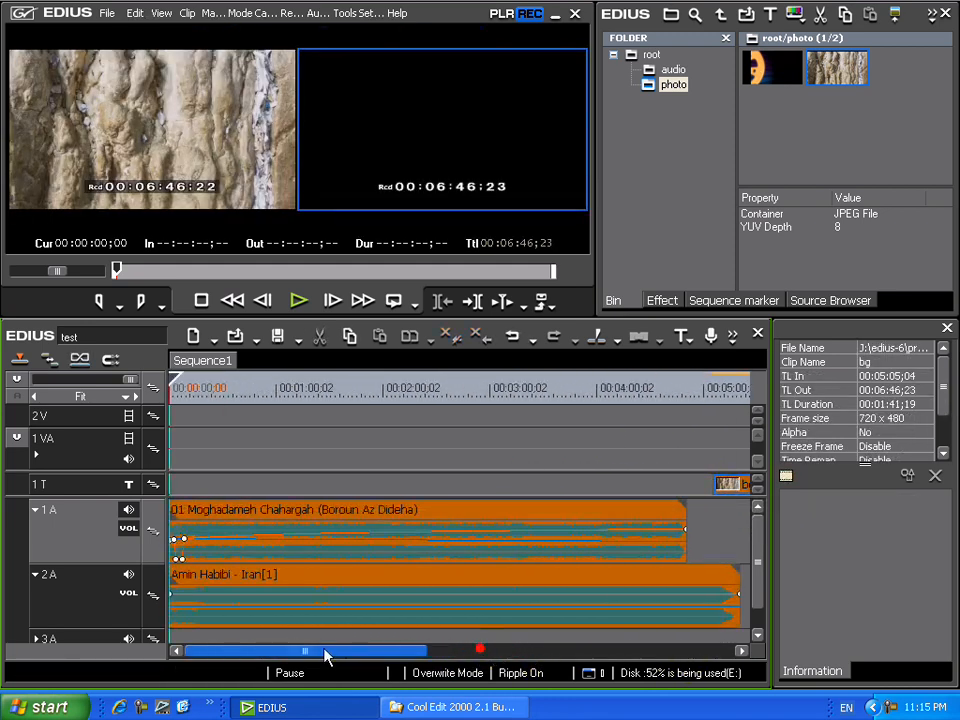
# Step the playhead through the edit points up to the end of the bg clip and return it to the sequence start
pyautogui.click(478, 304)
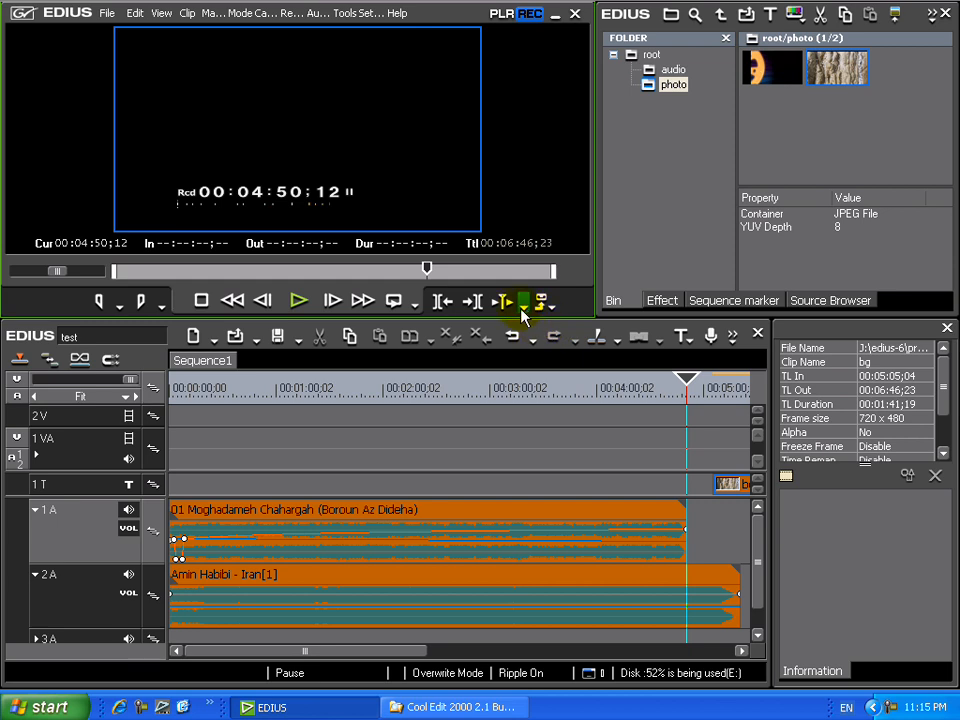
pyautogui.click(472, 302)
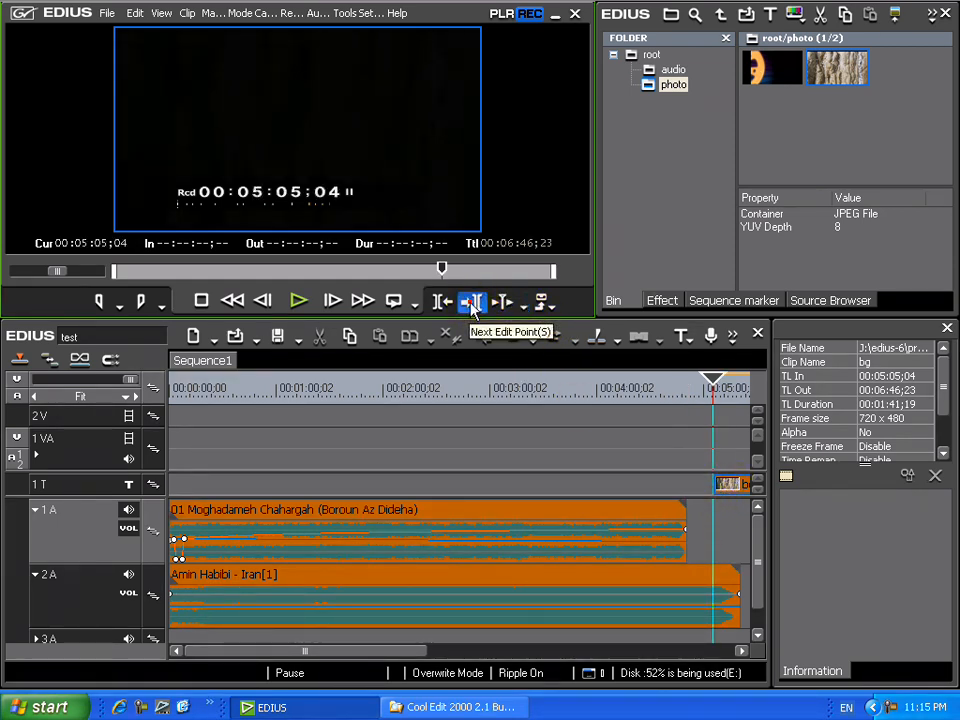
pyautogui.click(472, 302)
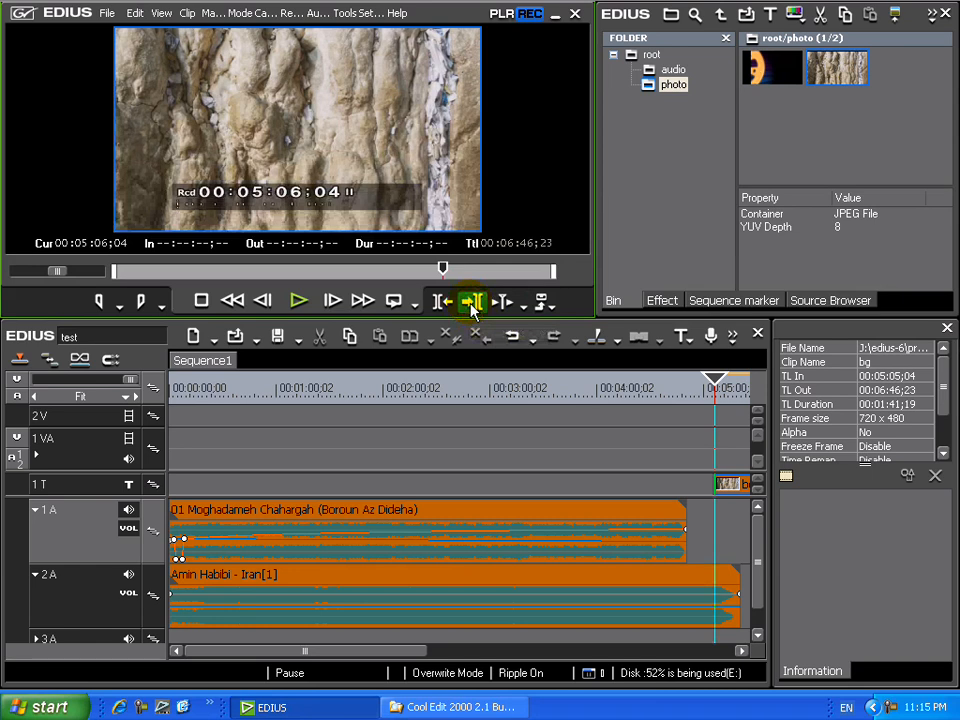
pyautogui.click(472, 302)
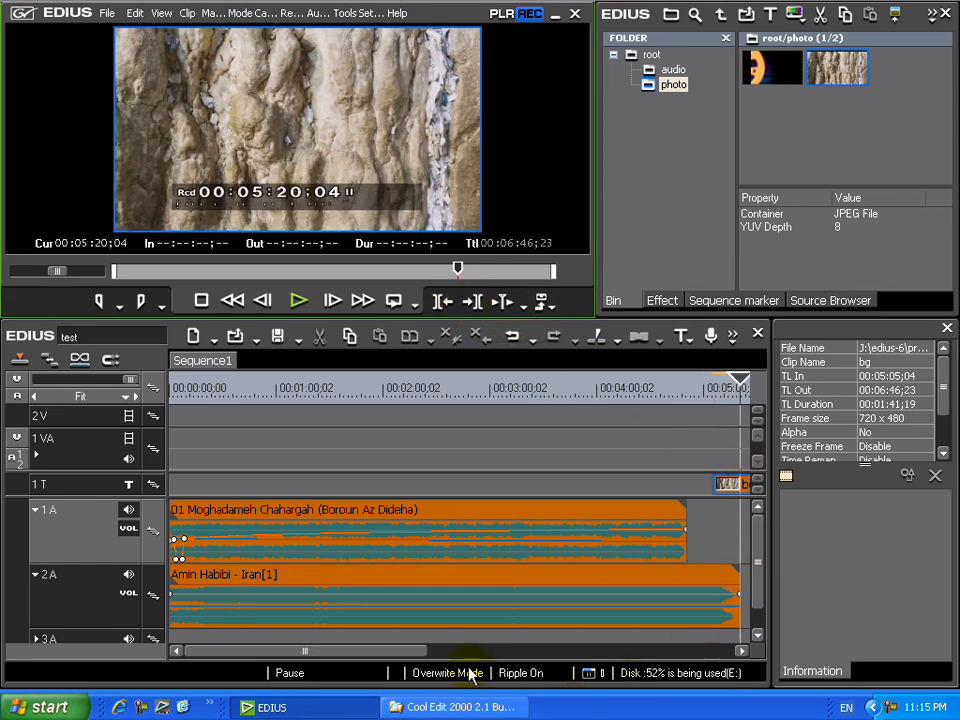
pyautogui.moveTo(409, 652); pyautogui.dragTo(497, 654)
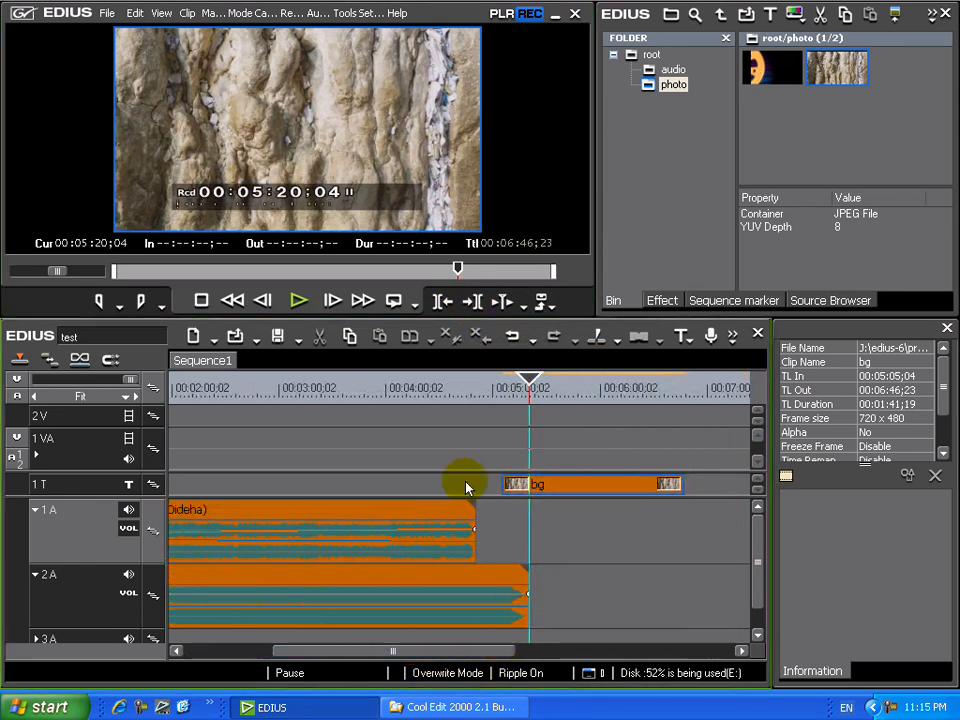
pyautogui.click(472, 302)
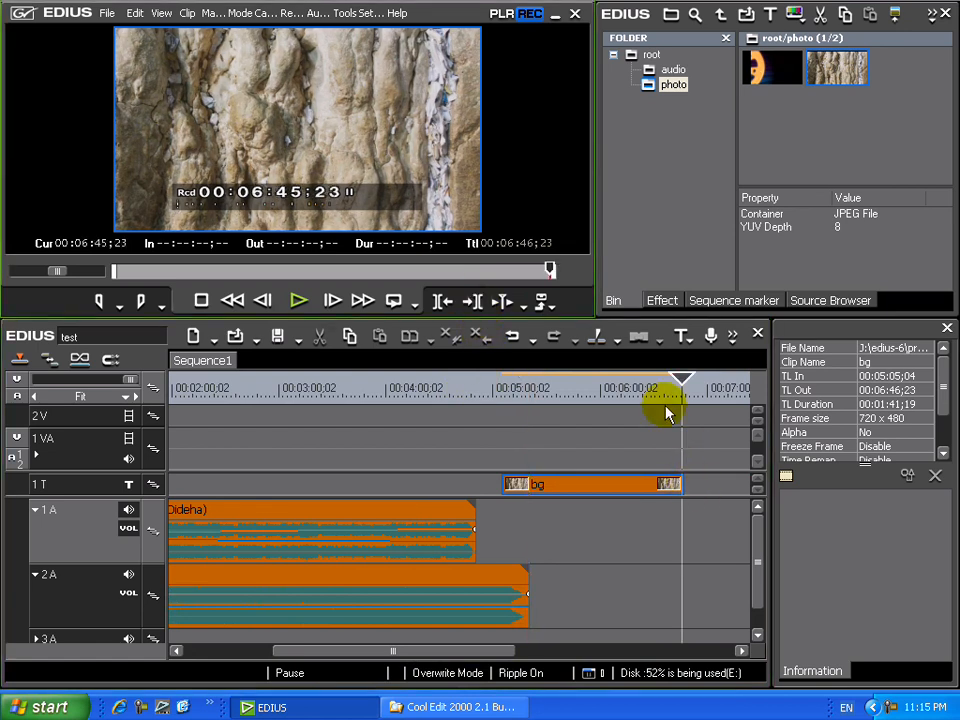
pyautogui.moveTo(681, 381); pyautogui.dragTo(205, 392)
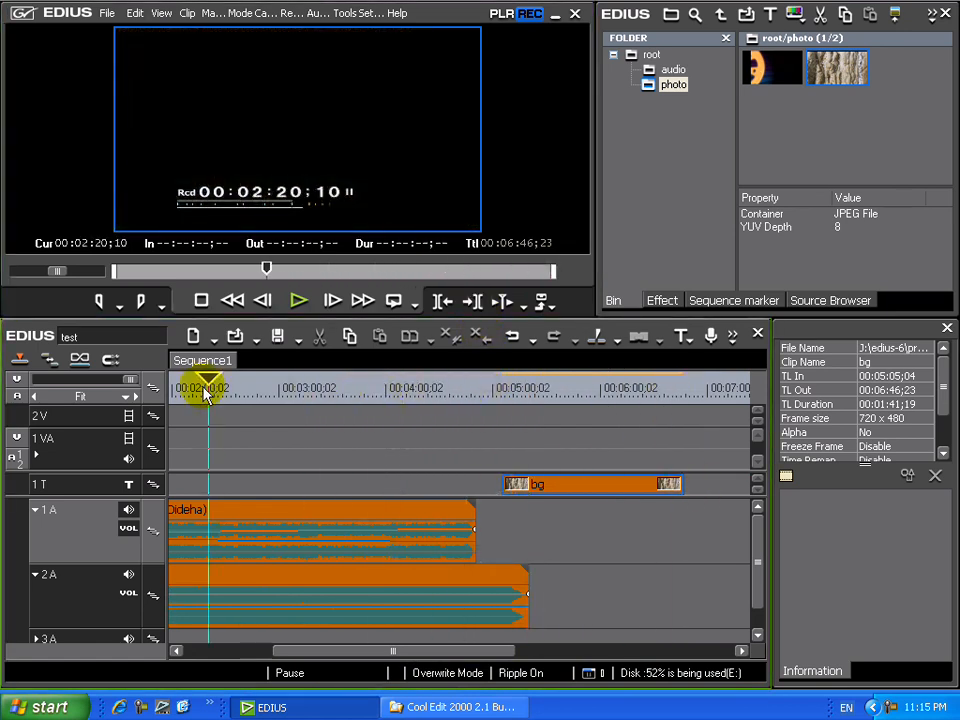
pyautogui.moveTo(369, 652); pyautogui.dragTo(248, 652)
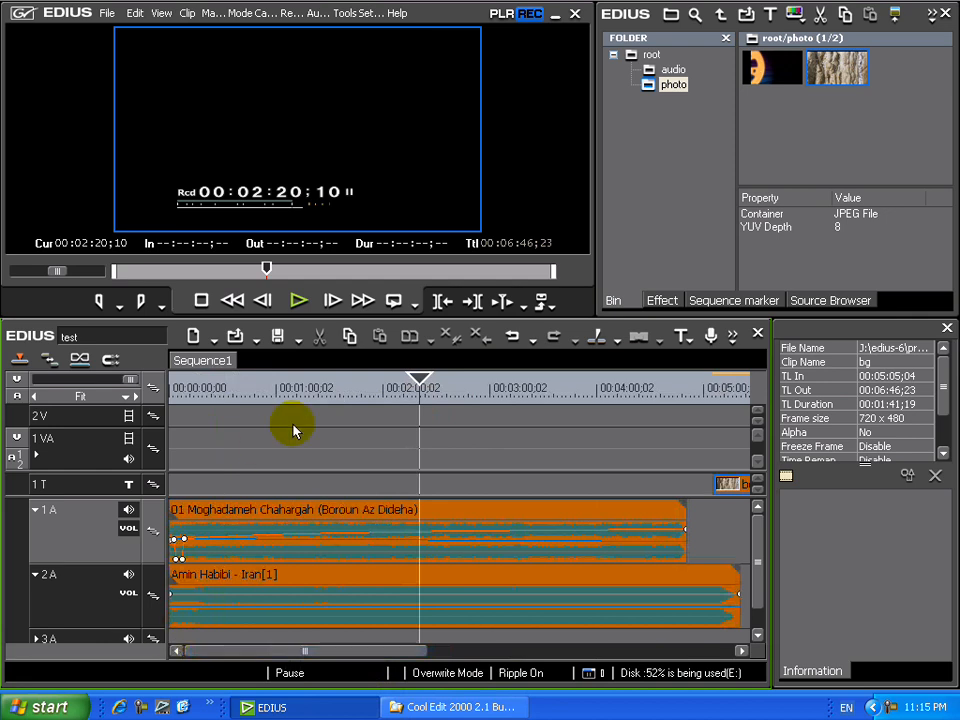
pyautogui.moveTo(407, 386); pyautogui.dragTo(120, 388)
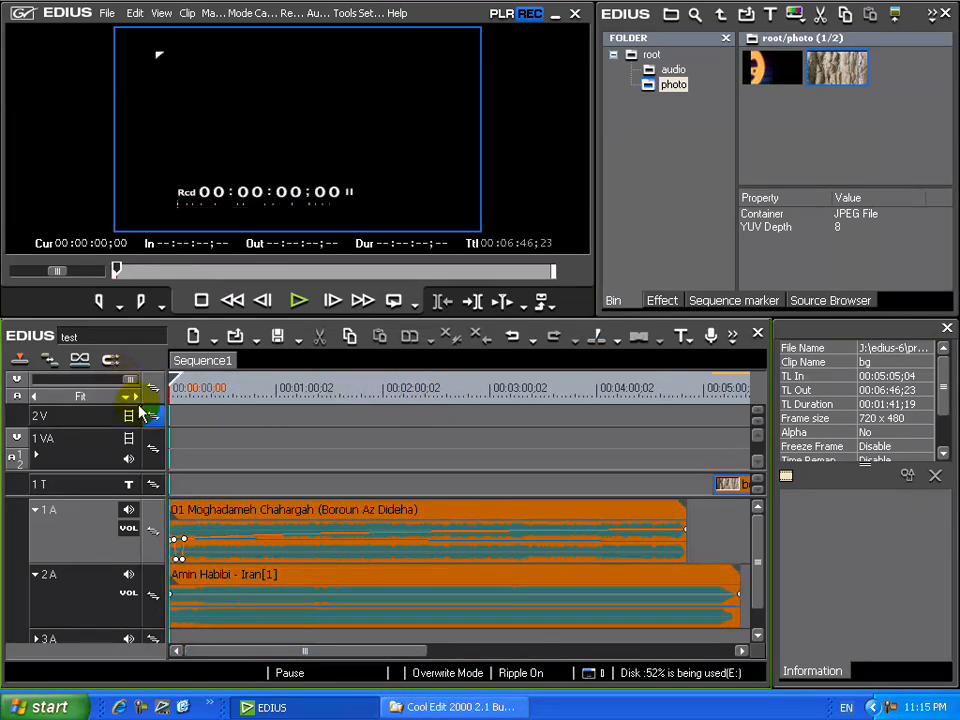
# Enlarge the timeline scale around the track 1A volume points and position the playhead at the upper point at 00:00:02;29
pyautogui.moveTo(176, 384)
pyautogui.mouseDown()
pyautogui.moveTo(203, 385)
pyautogui.moveTo(184, 385)
pyautogui.mouseUp()
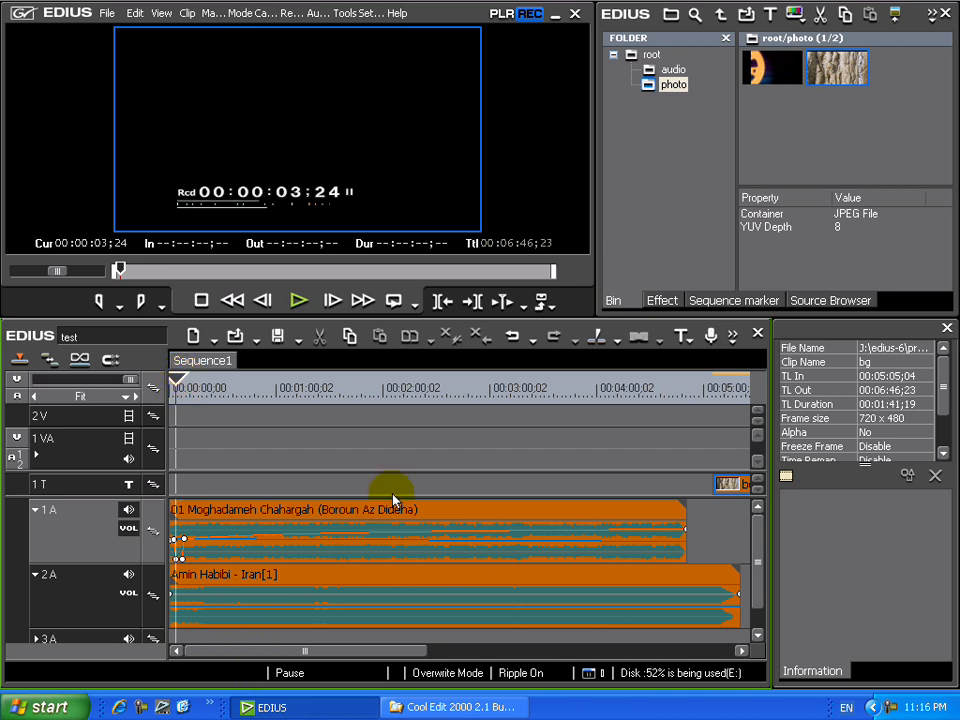
pyautogui.moveTo(124, 381); pyautogui.dragTo(67, 388)
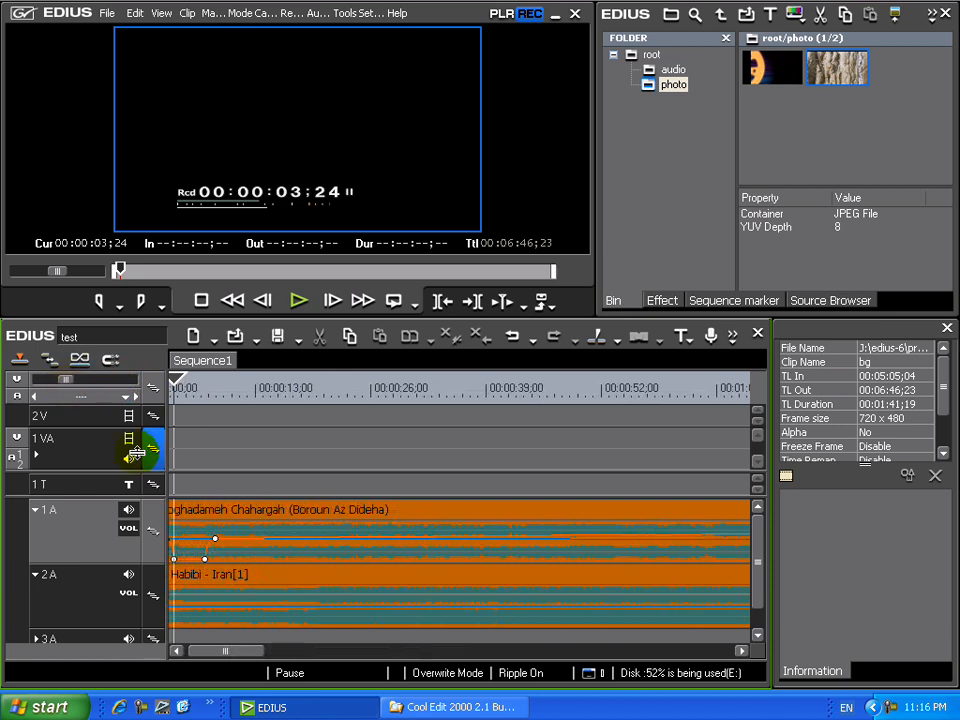
pyautogui.moveTo(223, 653); pyautogui.dragTo(204, 652)
pyautogui.moveTo(66, 385); pyautogui.dragTo(50, 387)
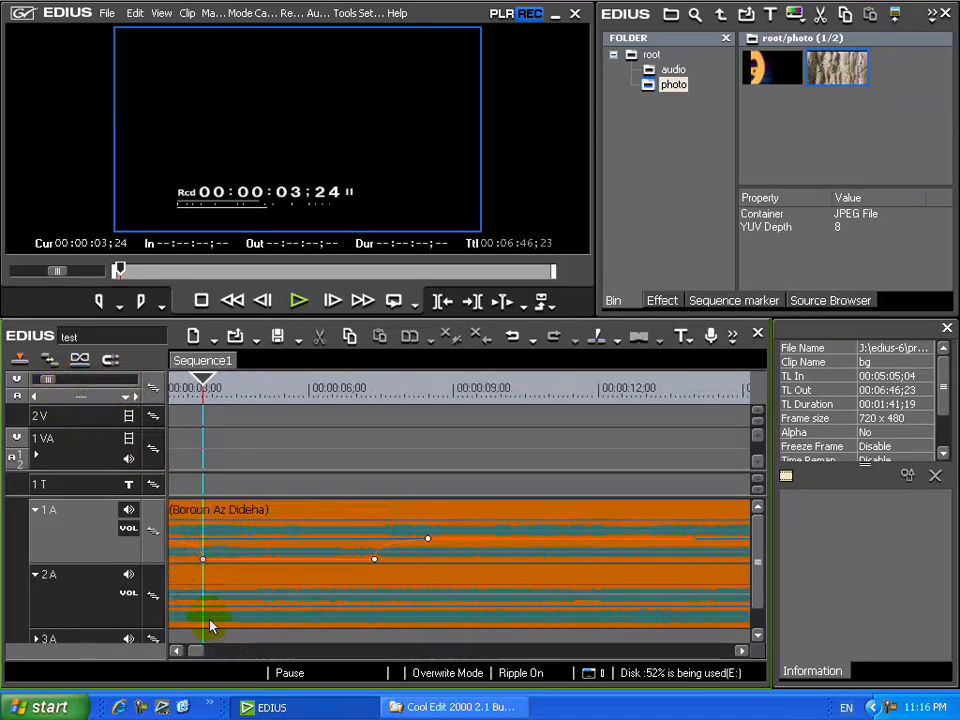
pyautogui.moveTo(199, 655); pyautogui.dragTo(185, 653)
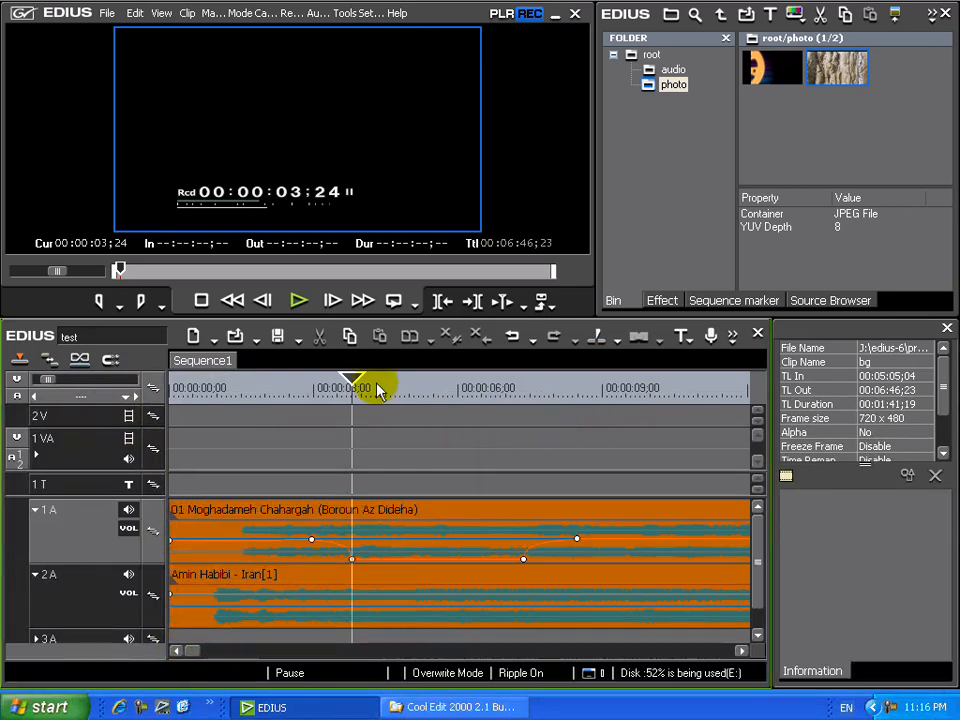
pyautogui.moveTo(356, 384); pyautogui.dragTo(313, 386)
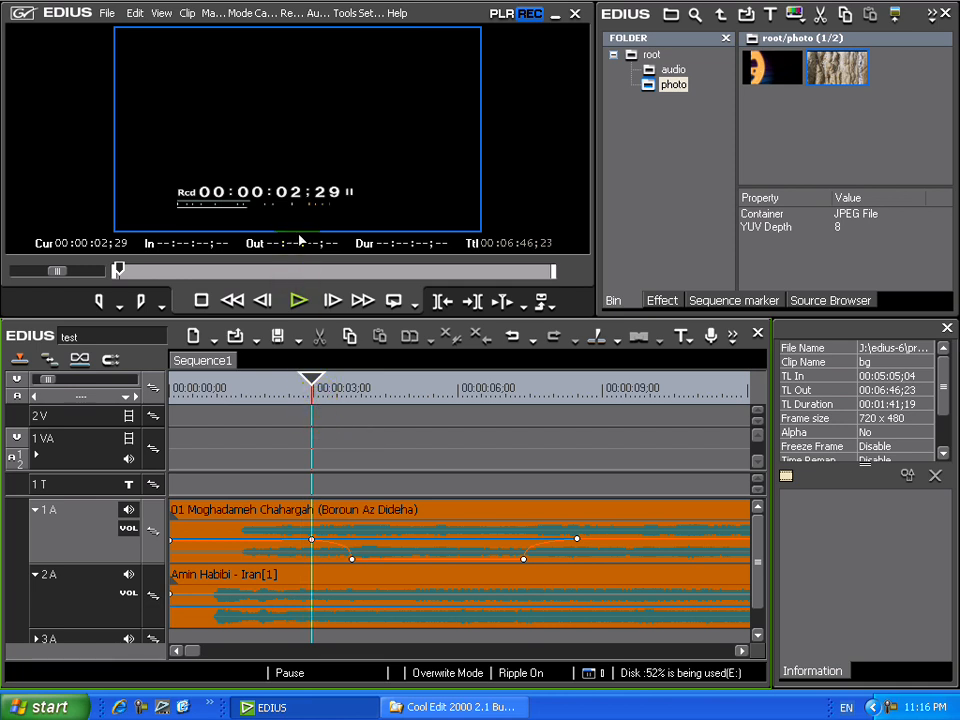
# Shift the volume point at 00:00:02;29 closer to the lowered one at about -27.0 dB, and move the playhead to 00:00:03;24
pyautogui.moveTo(313, 545); pyautogui.dragTo(331, 545)
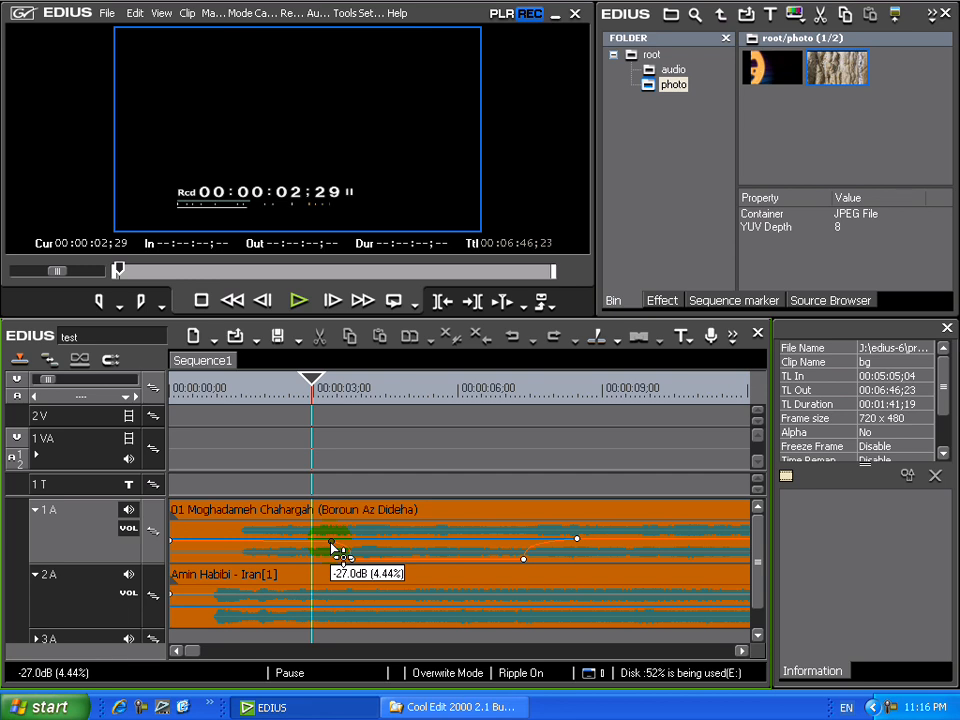
pyautogui.moveTo(315, 380); pyautogui.dragTo(352, 385)
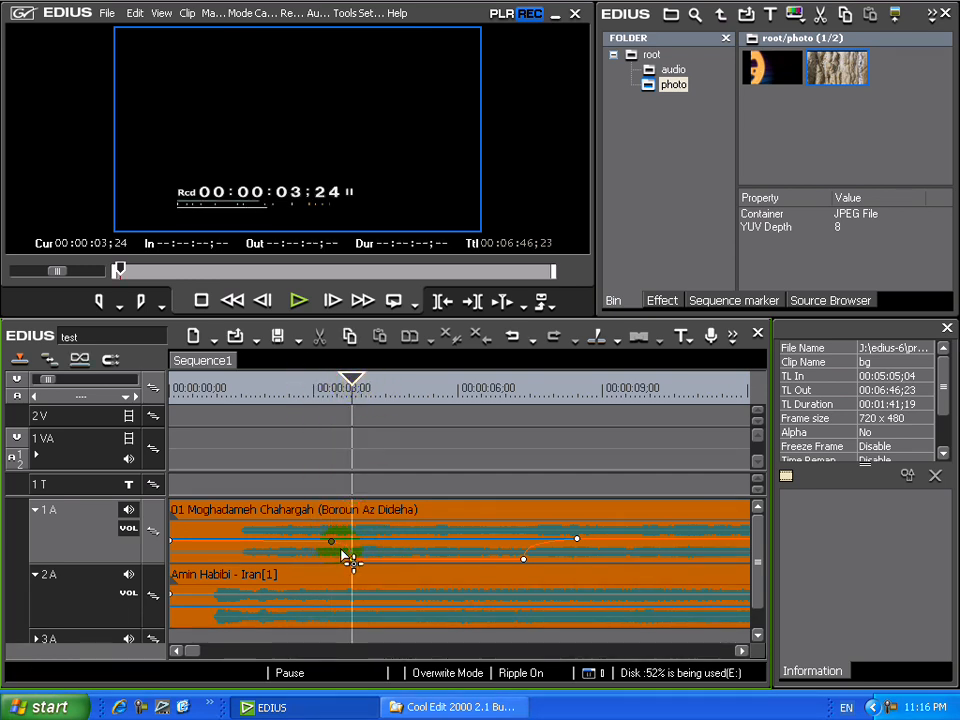
# Set the playhead to 00:00:03;00 and move track 1A's first upper volume point, before the dip, onto it
pyautogui.moveTo(343, 551)
pyautogui.mouseDown()
pyautogui.moveTo(379, 568)
pyautogui.moveTo(352, 540)
pyautogui.mouseUp()
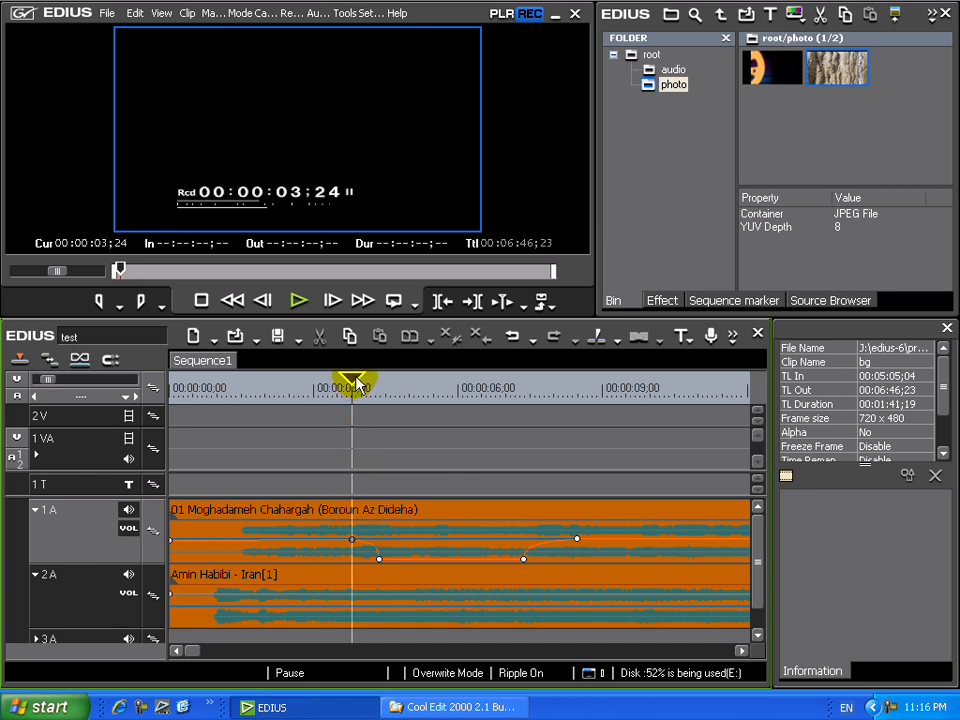
pyautogui.click(121, 244)
pyautogui.scroll(-8, 130, 249)
pyautogui.scroll(-13, 131, 249)
pyautogui.scroll(-3, 131, 250)
pyautogui.click(450, 456)
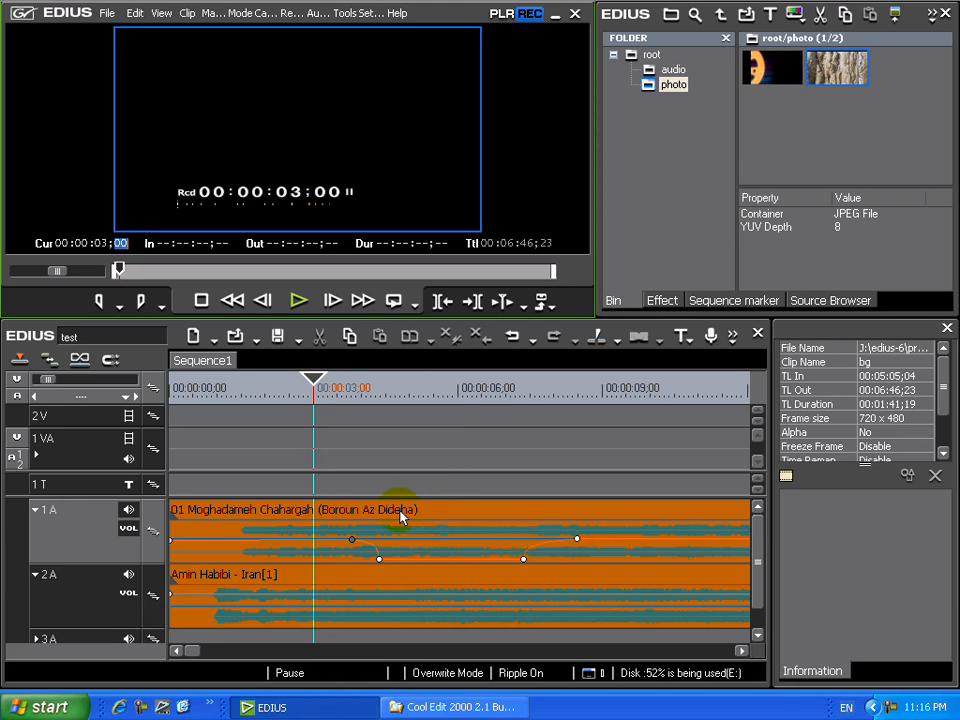
pyautogui.moveTo(361, 550); pyautogui.dragTo(334, 555)
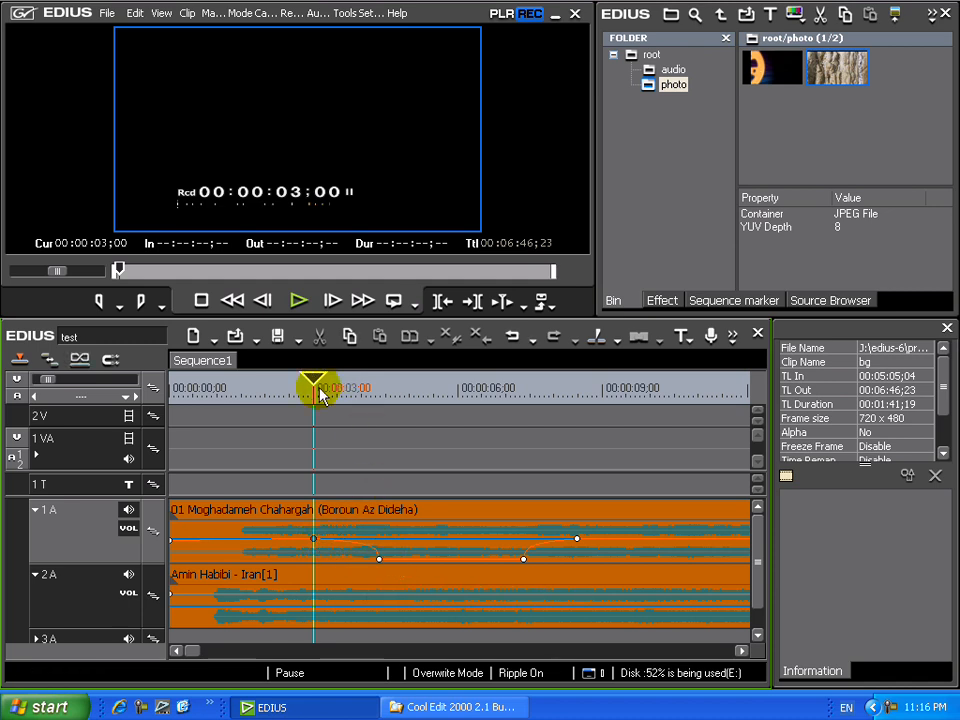
# Move track 1A's upper volume point after the dip to 00:00:09;00 at about -25.0 dB, and spread both lowered points outward to about 00:00:03;22 and 00:00:08;08
pyautogui.moveTo(313, 386); pyautogui.dragTo(594, 426)
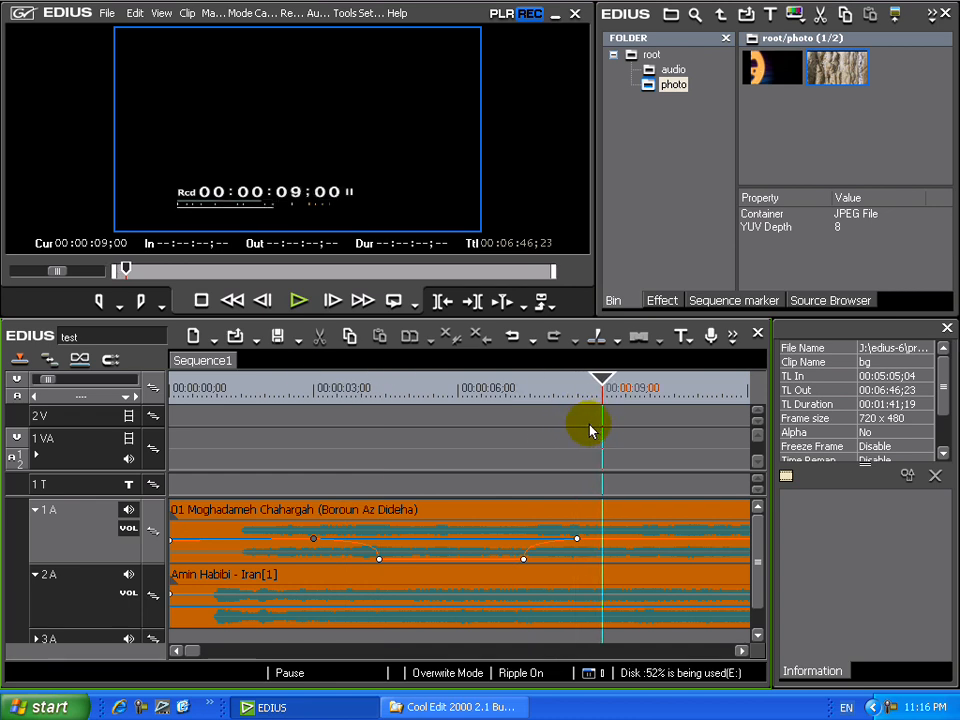
pyautogui.click(577, 538)
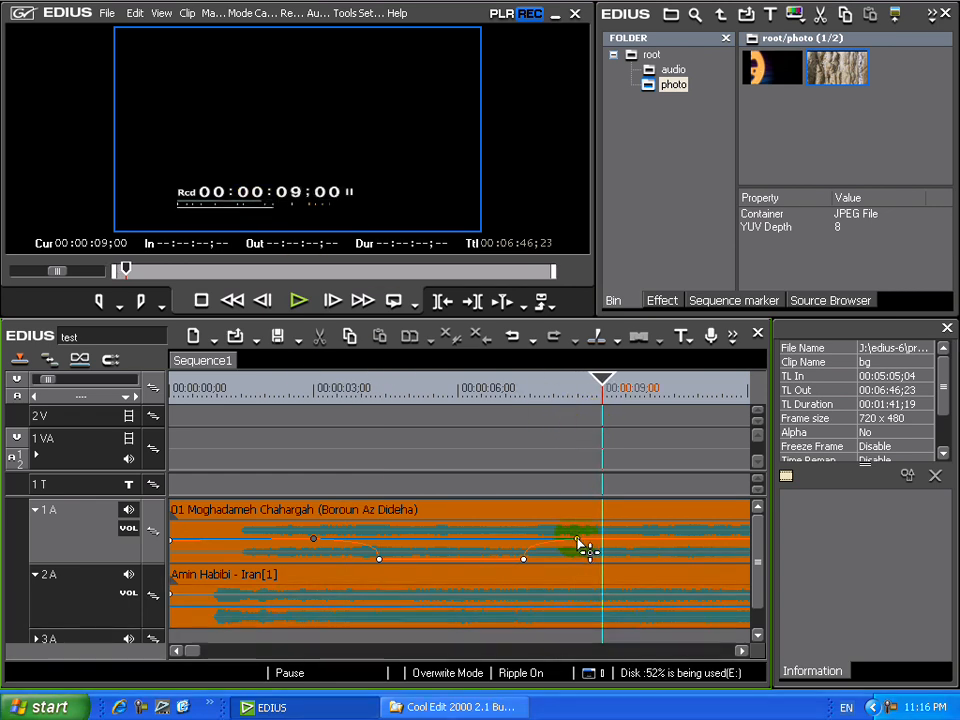
pyautogui.moveTo(597, 541); pyautogui.dragTo(600, 545)
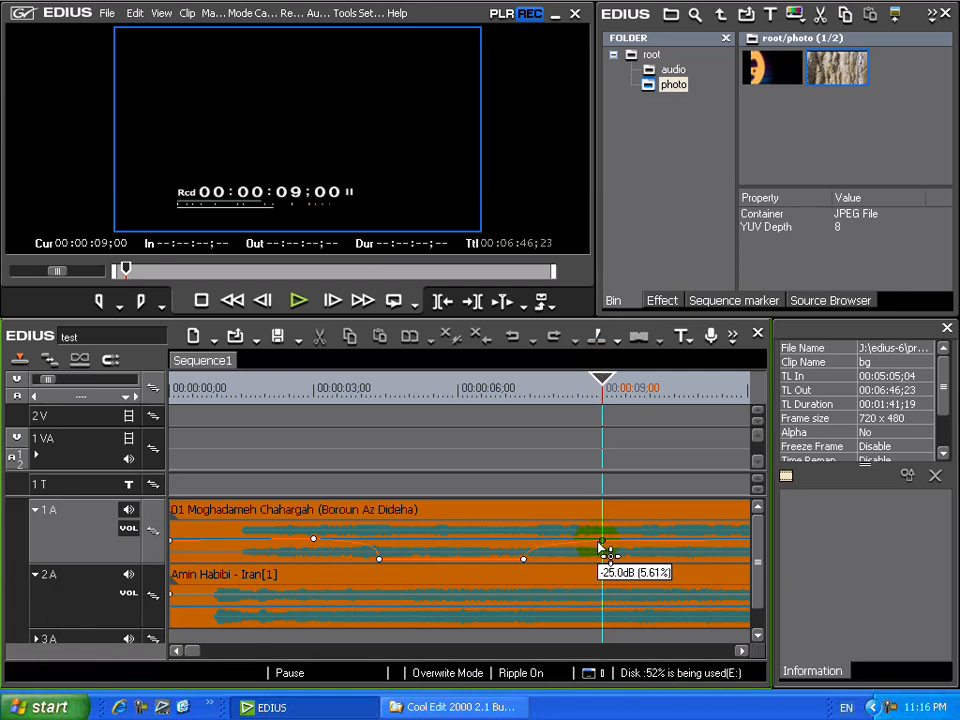
pyautogui.moveTo(526, 563); pyautogui.dragTo(567, 564)
pyautogui.moveTo(383, 564); pyautogui.dragTo(350, 565)
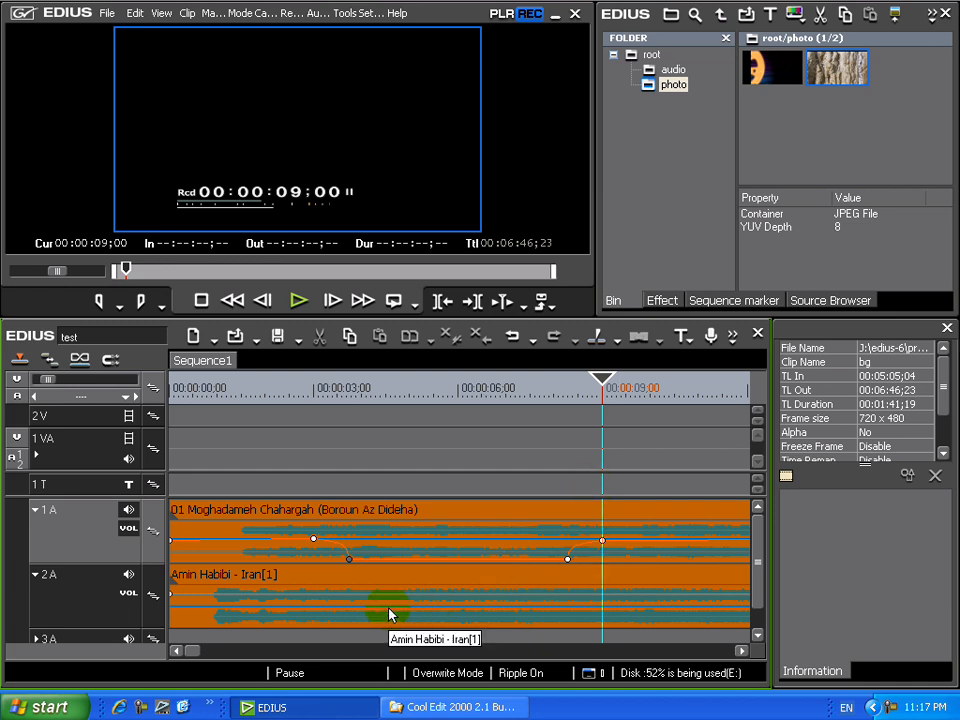
# Add volume points on track 2A at 00:00:03;22 and 00:00:03;00, and lower the 00:00:03;00 point and the clip's start point to minimum
pyautogui.moveTo(601, 381); pyautogui.dragTo(351, 386)
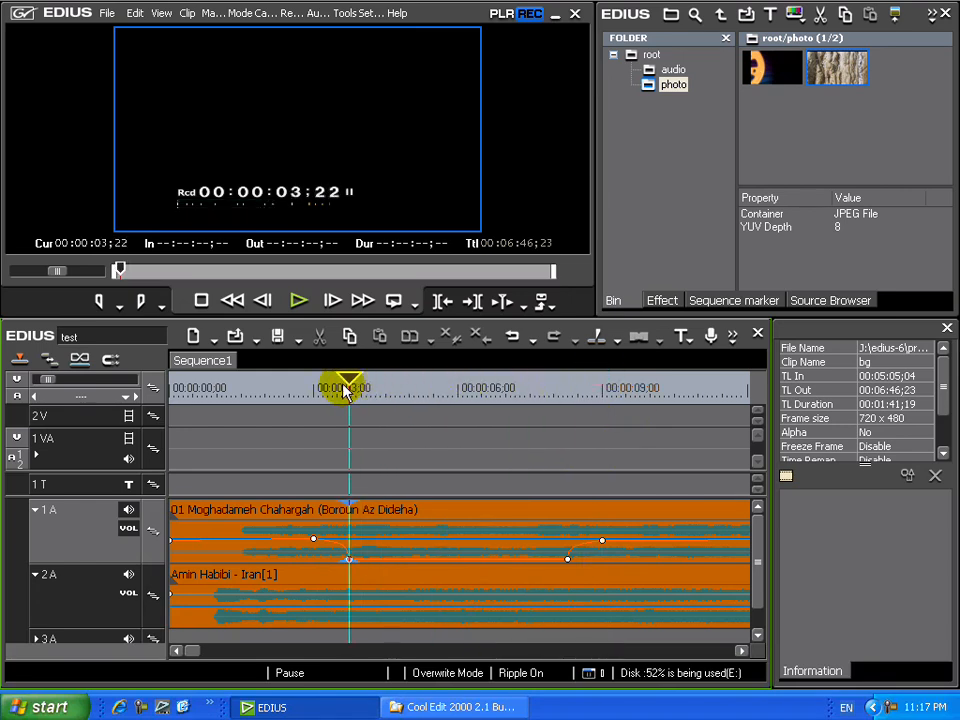
pyautogui.click(349, 597)
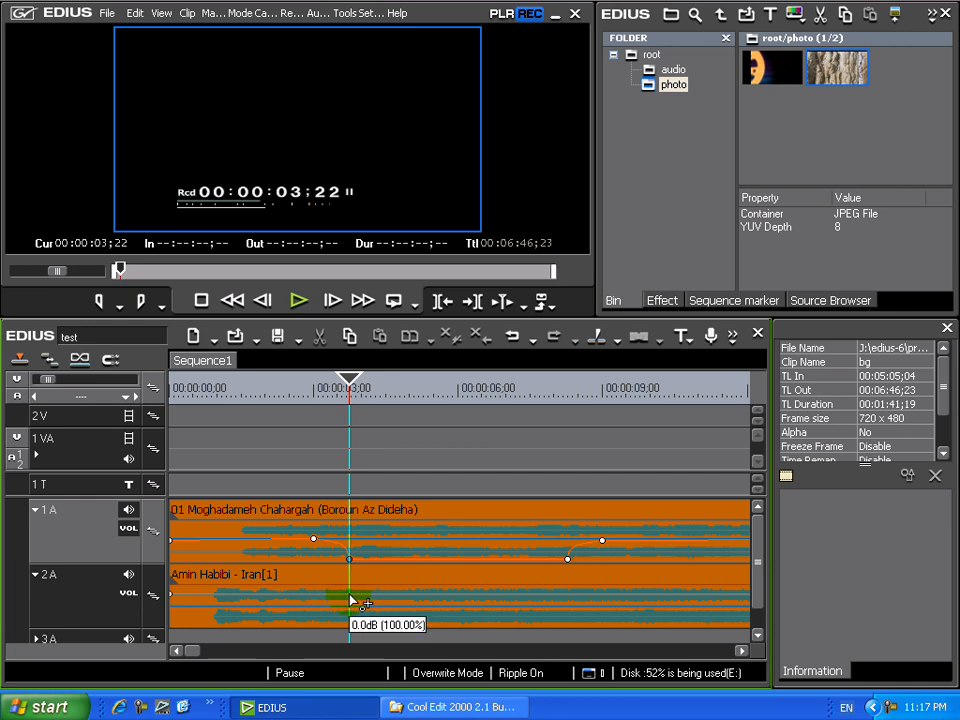
pyautogui.click(353, 487)
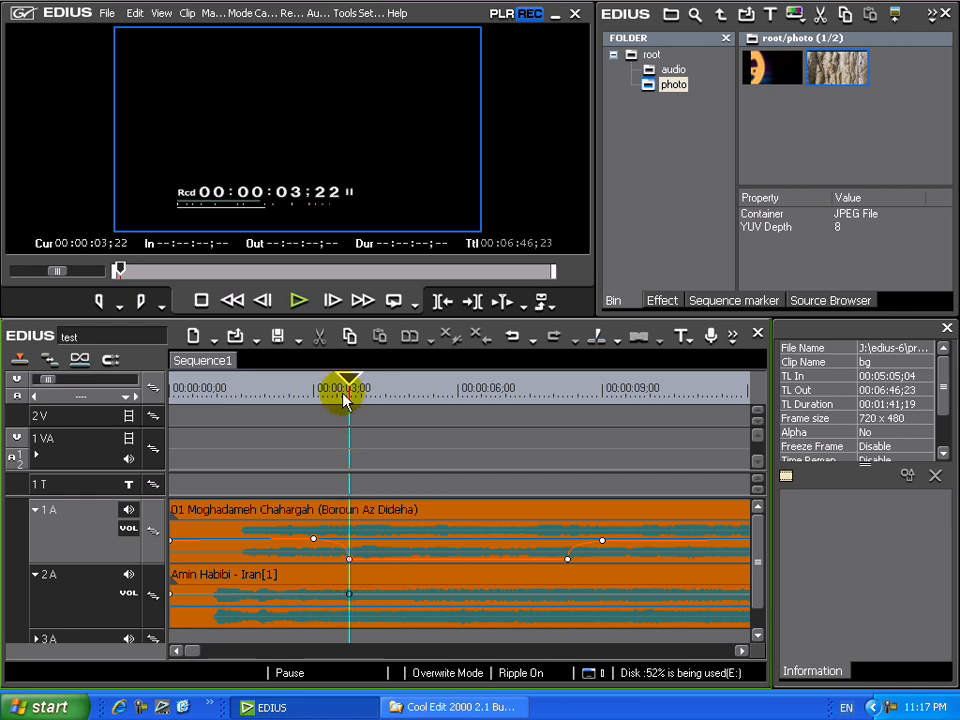
pyautogui.moveTo(349, 381); pyautogui.dragTo(314, 381)
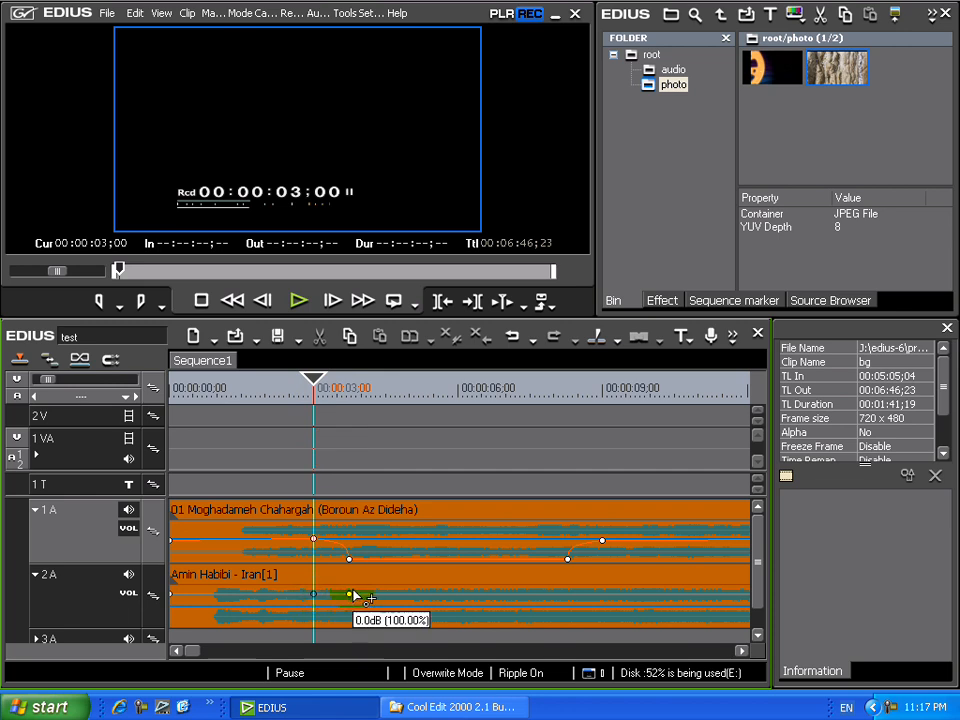
pyautogui.click(391, 425)
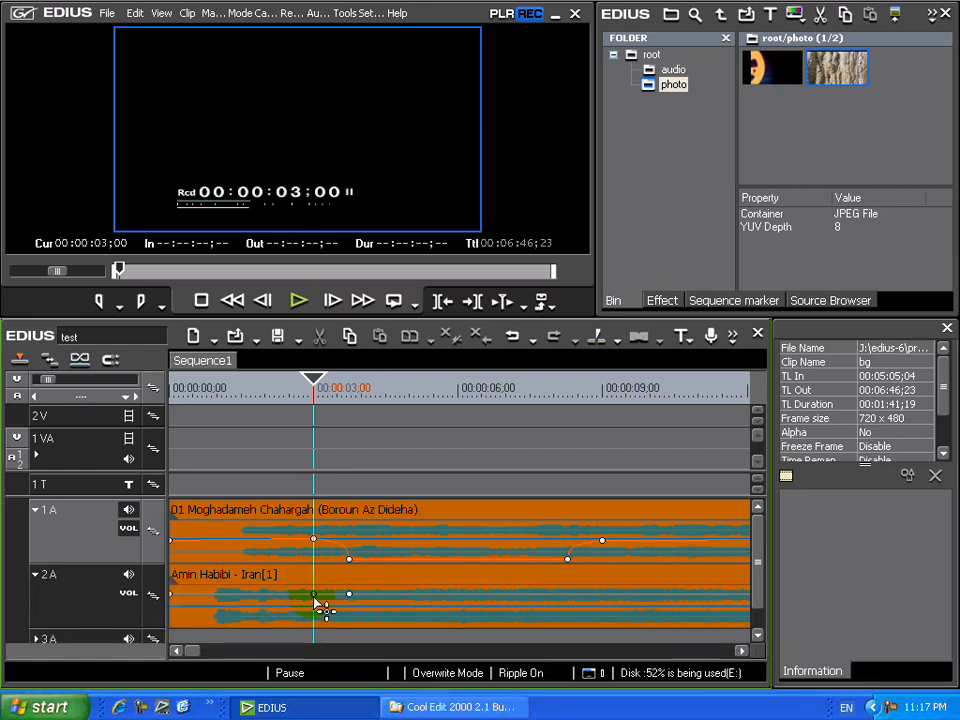
pyautogui.moveTo(318, 598); pyautogui.dragTo(316, 624)
pyautogui.moveTo(182, 606); pyautogui.dragTo(184, 636)
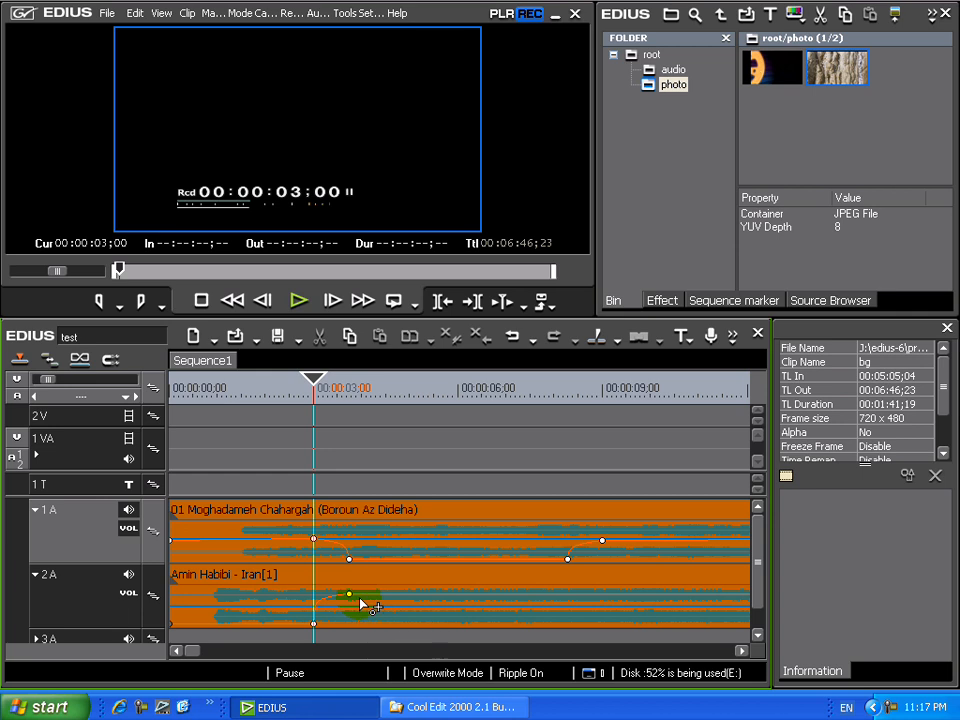
# Add volume points on track 2A at 00:00:08;08 and 00:00:09;00, and lower the 00:00:09;00 point to minimum
pyautogui.moveTo(316, 383); pyautogui.dragTo(563, 390)
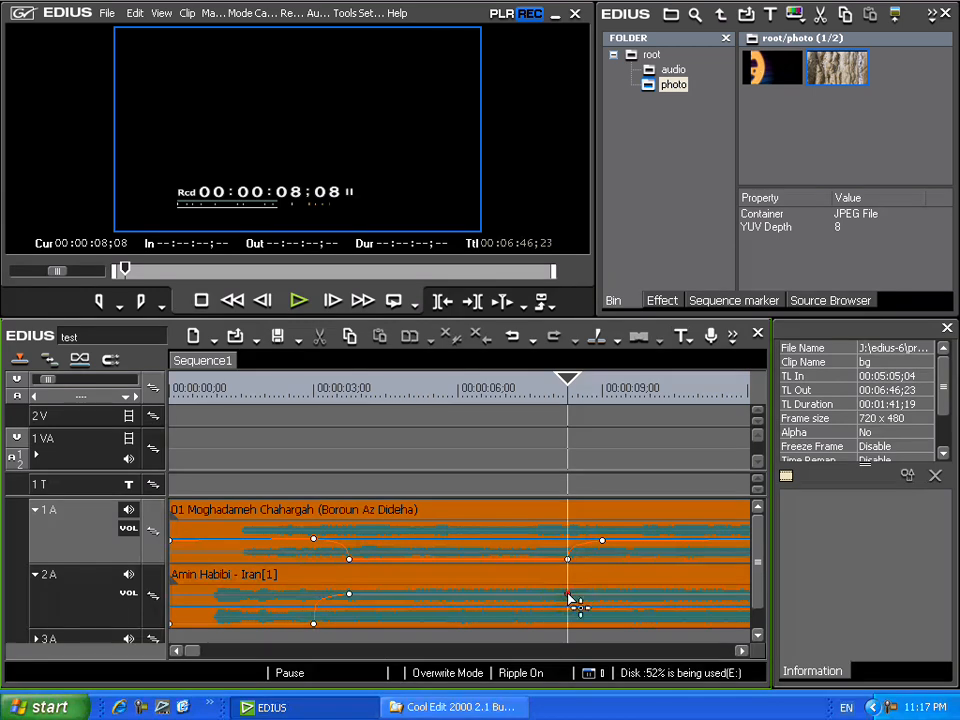
pyautogui.moveTo(570, 381); pyautogui.dragTo(602, 381)
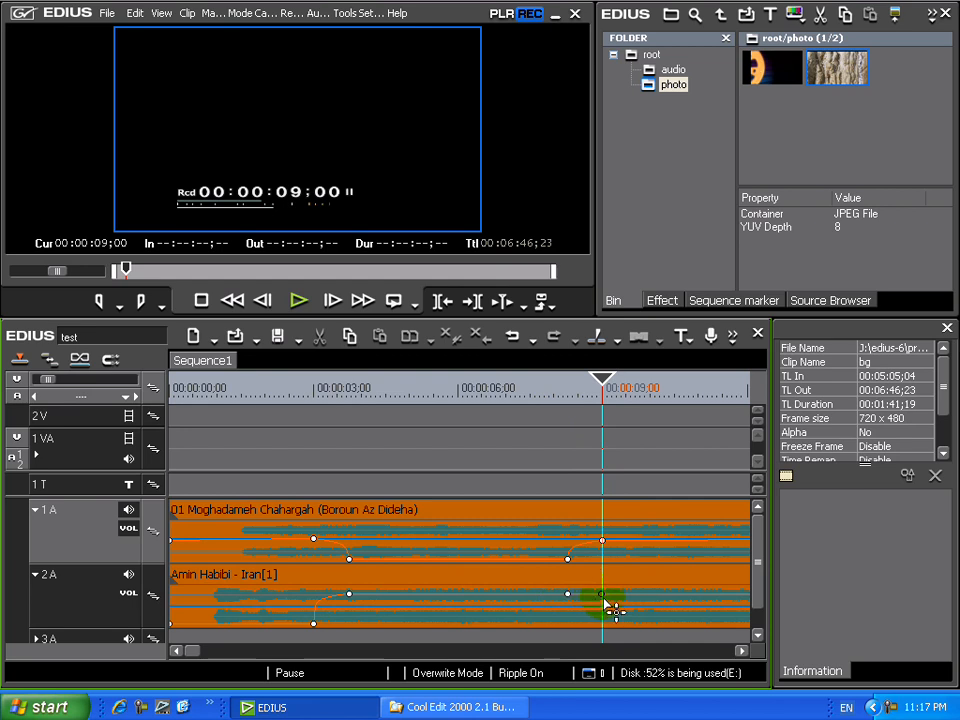
pyautogui.moveTo(605, 600); pyautogui.dragTo(601, 635)
# Show the whole sequence on the timeline and lower the volume point at the end of the track 2A clip to minimum
pyautogui.moveTo(604, 392); pyautogui.dragTo(760, 420)
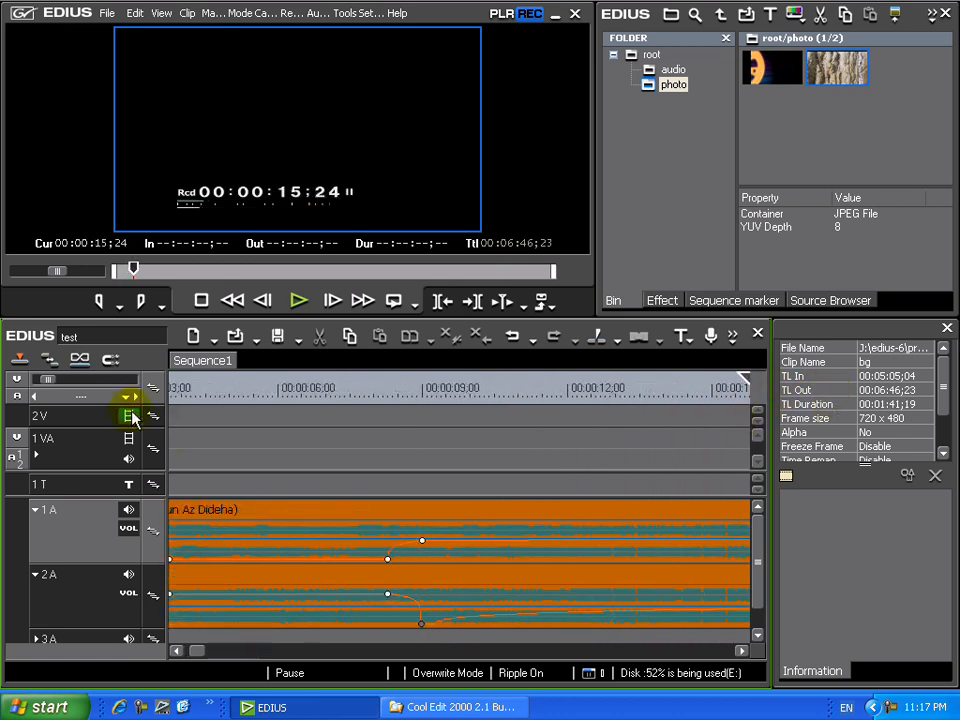
pyautogui.moveTo(47, 380); pyautogui.dragTo(129, 381)
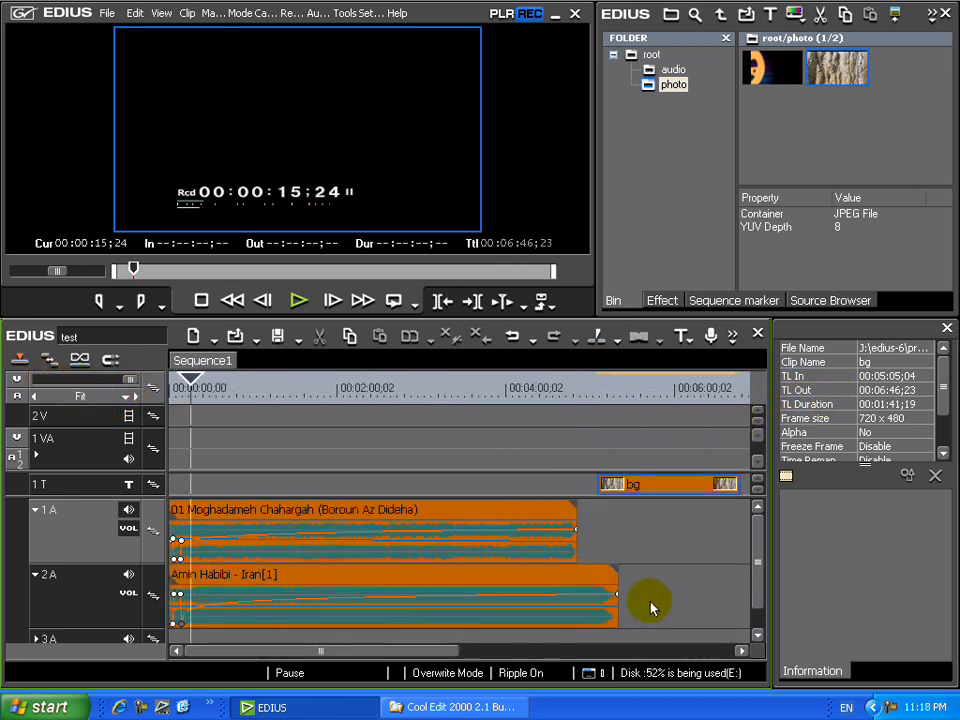
pyautogui.moveTo(632, 607); pyautogui.dragTo(548, 637)
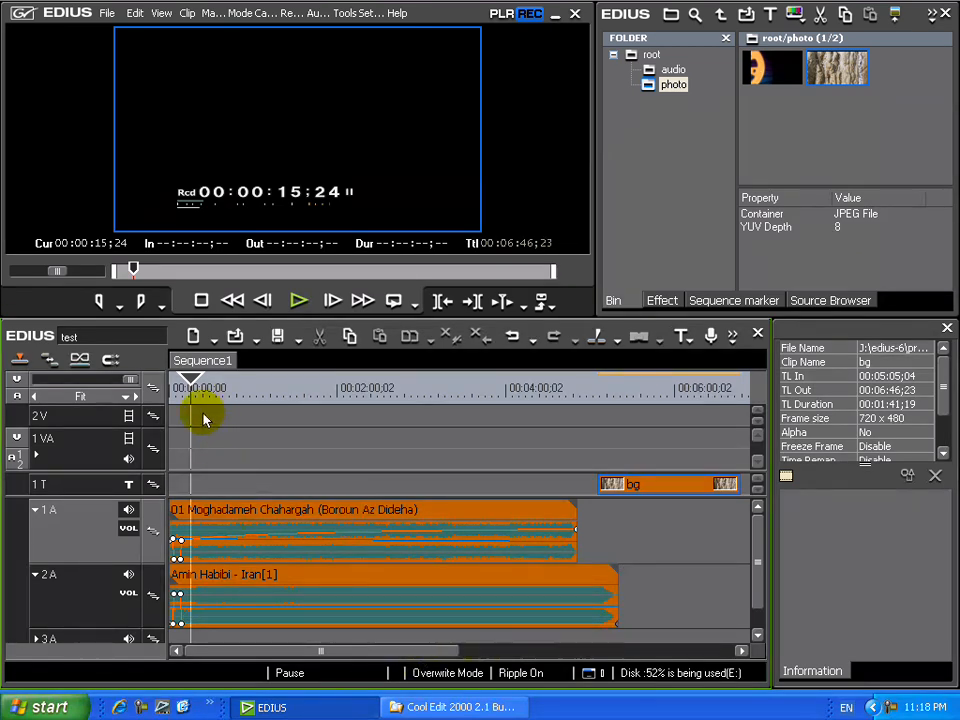
# Enlarge the timeline around the volume points and play the sequence from near its start through the crossfades on tracks 1A and 2A
pyautogui.moveTo(126, 386); pyautogui.dragTo(63, 380)
pyautogui.moveTo(229, 653); pyautogui.dragTo(214, 655)
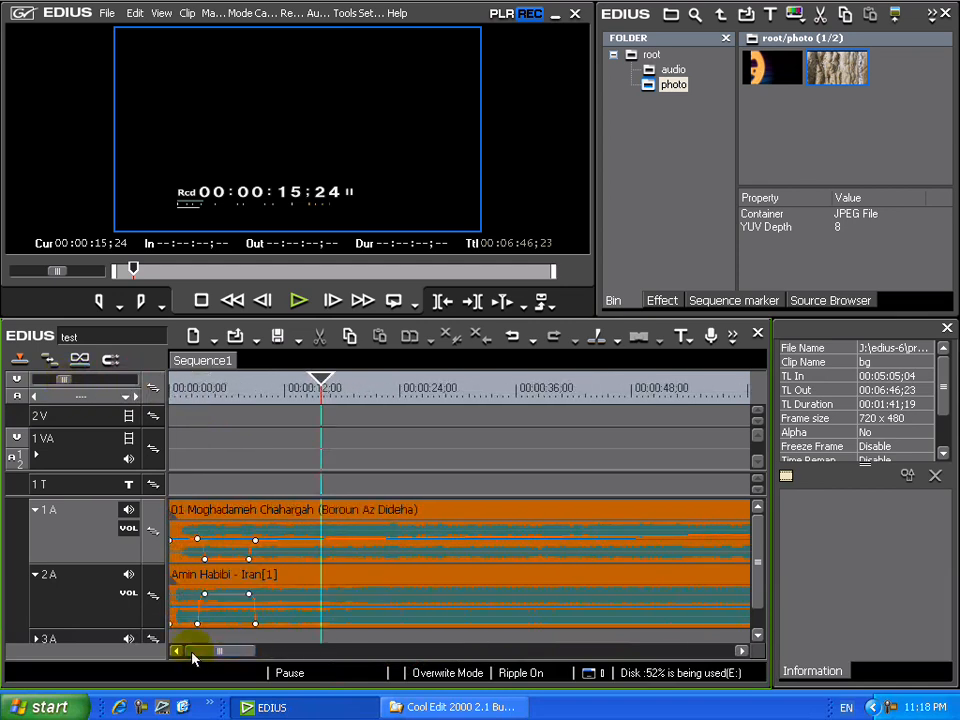
pyautogui.moveTo(64, 381); pyautogui.dragTo(53, 380)
pyautogui.moveTo(204, 650); pyautogui.dragTo(183, 650)
pyautogui.click(190, 394)
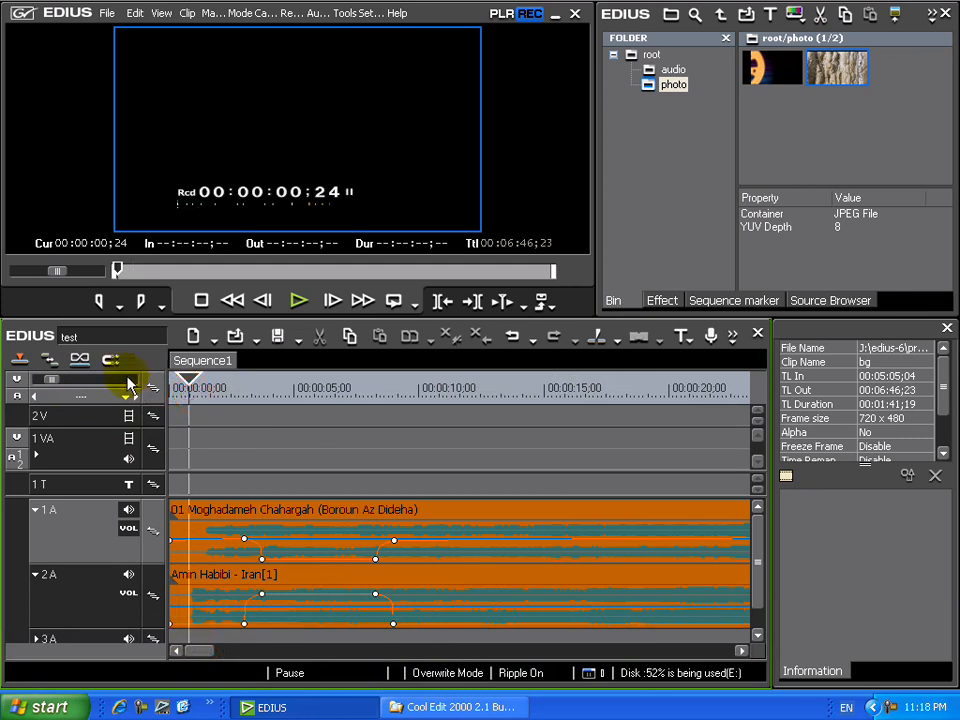
pyautogui.moveTo(56, 381); pyautogui.dragTo(50, 380)
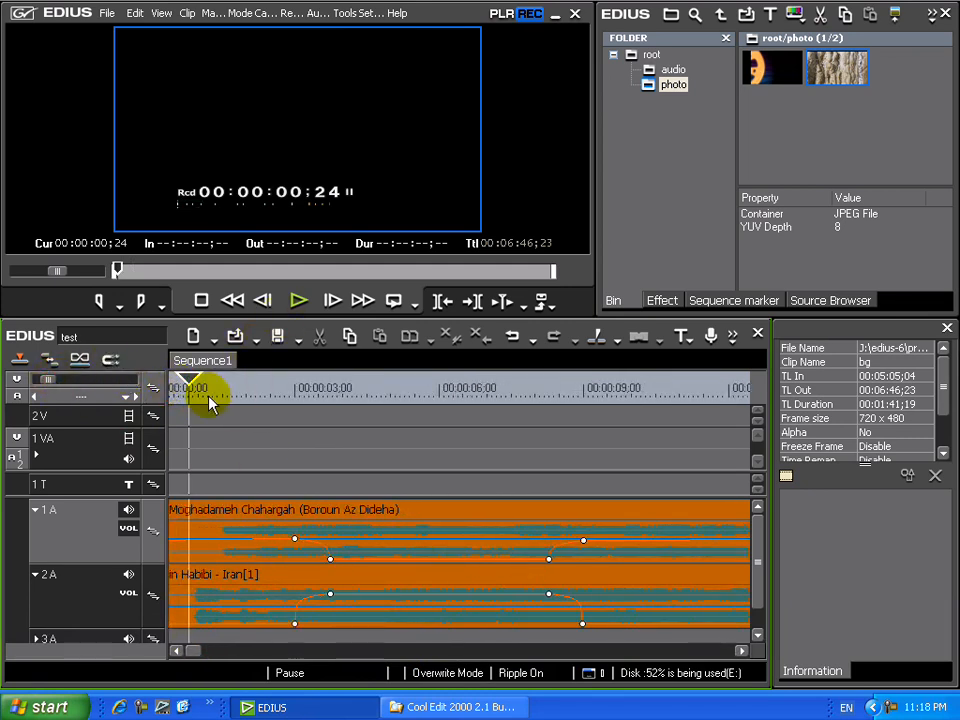
pyautogui.moveTo(189, 381); pyautogui.dragTo(182, 384)
pyautogui.click(300, 303)
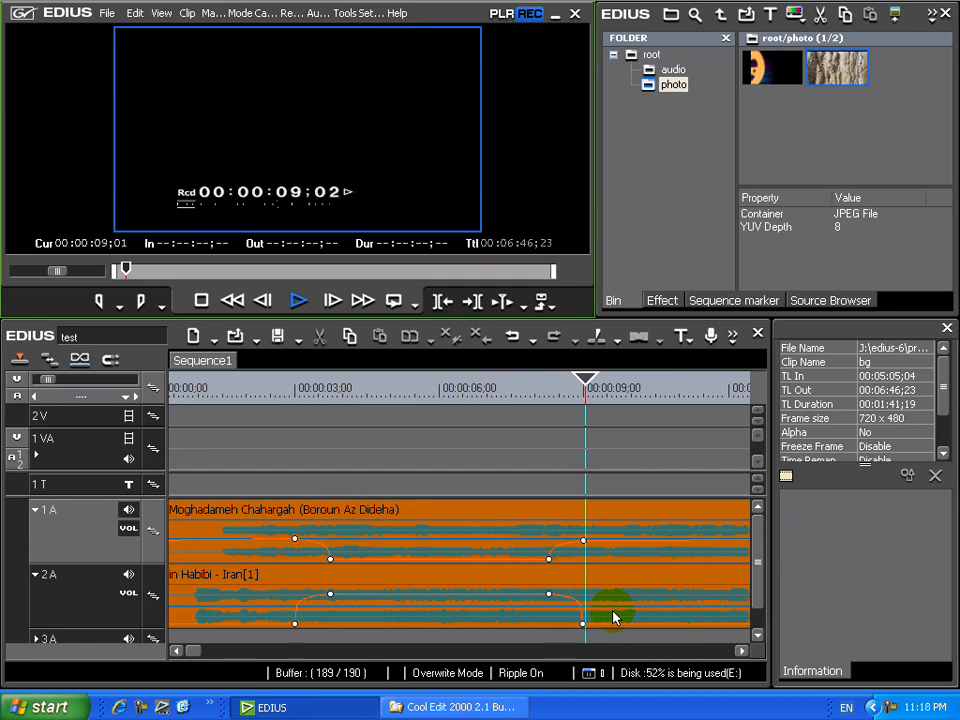
# Review the audio after the crossfades by playing from 00:00:13;22 and moving the playhead ahead to 00:00:43;01
pyautogui.moveTo(707, 383); pyautogui.dragTo(356, 386)
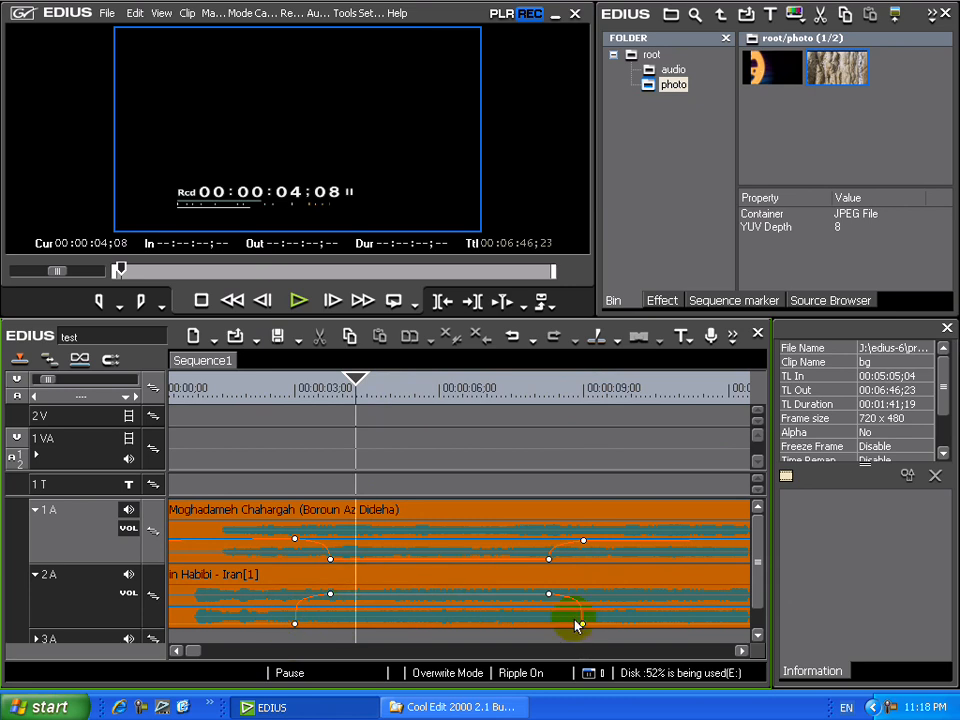
pyautogui.moveTo(357, 380); pyautogui.dragTo(636, 392)
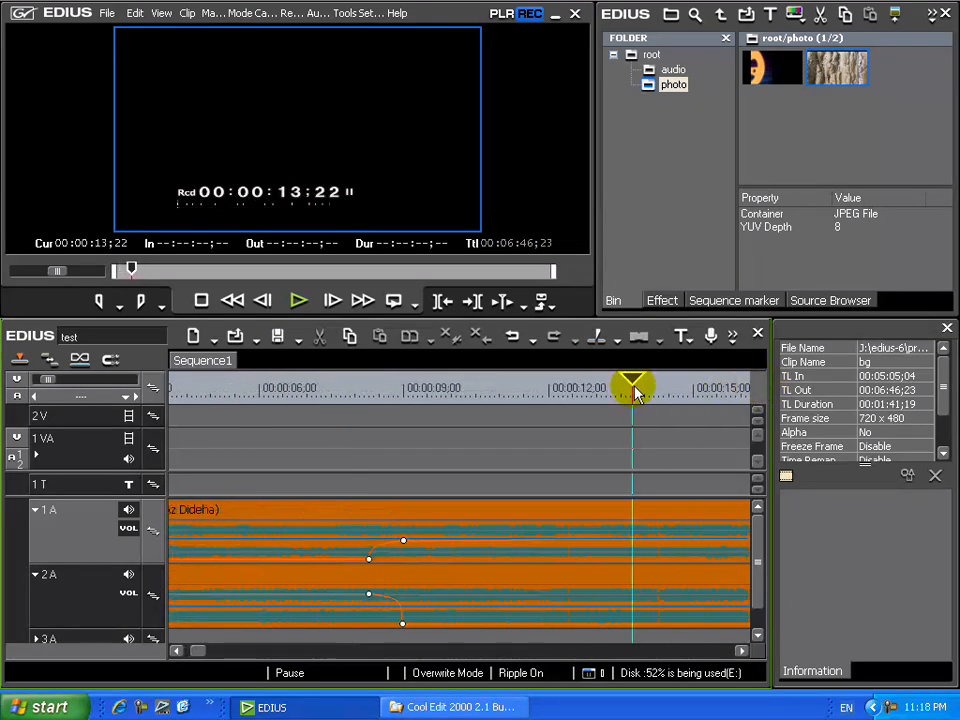
pyautogui.click(296, 302)
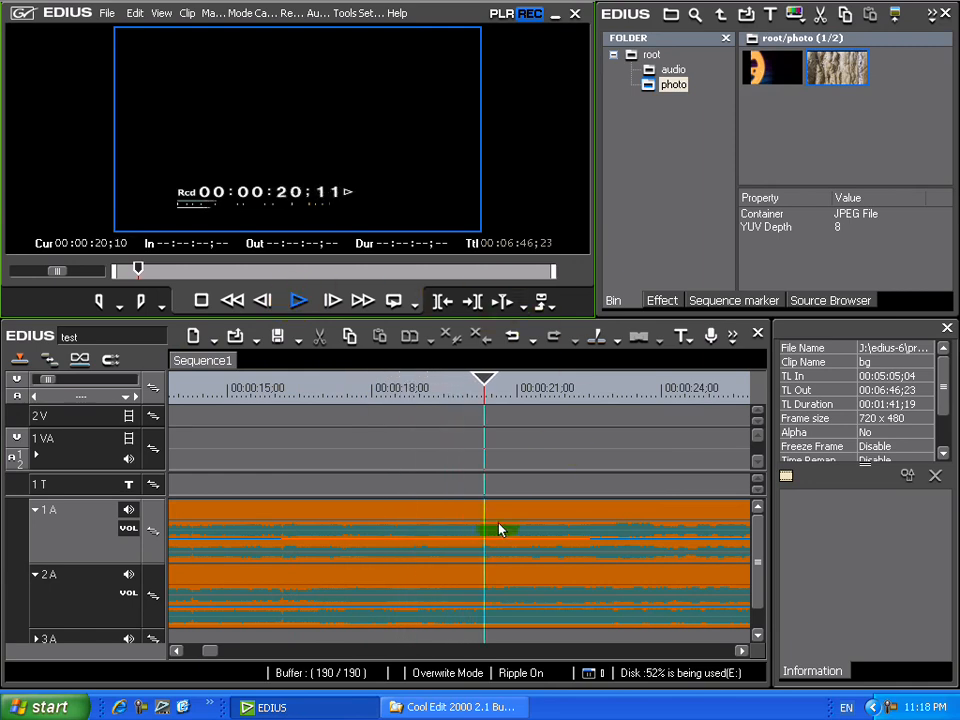
pyautogui.moveTo(211, 650); pyautogui.dragTo(220, 652)
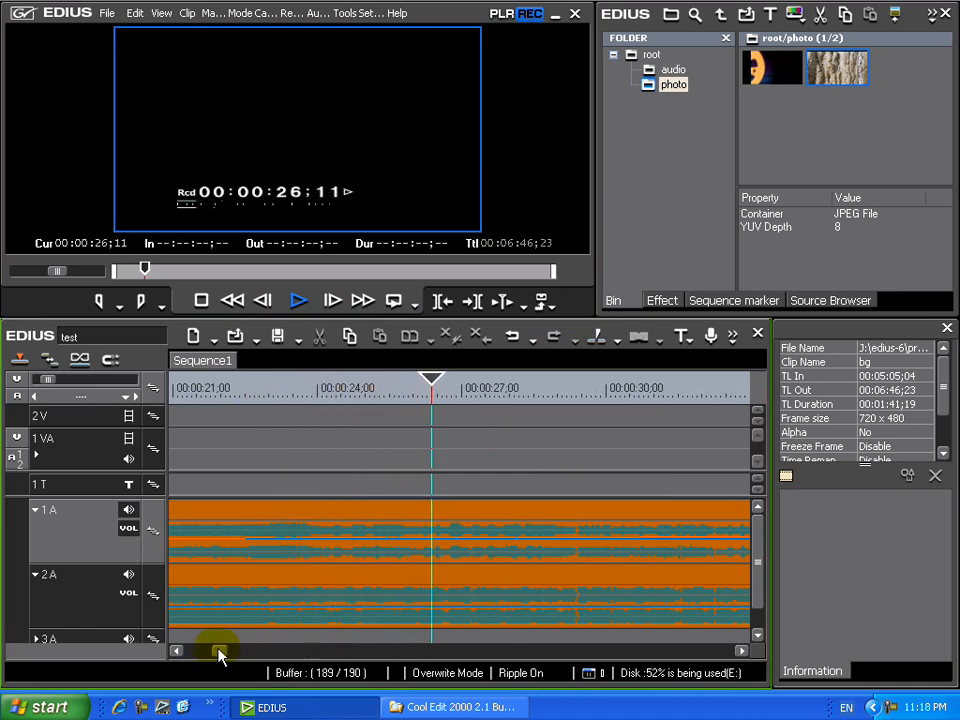
pyautogui.moveTo(216, 653); pyautogui.dragTo(231, 655)
pyautogui.moveTo(303, 396); pyautogui.dragTo(698, 407)
pyautogui.moveTo(236, 651); pyautogui.dragTo(255, 643)
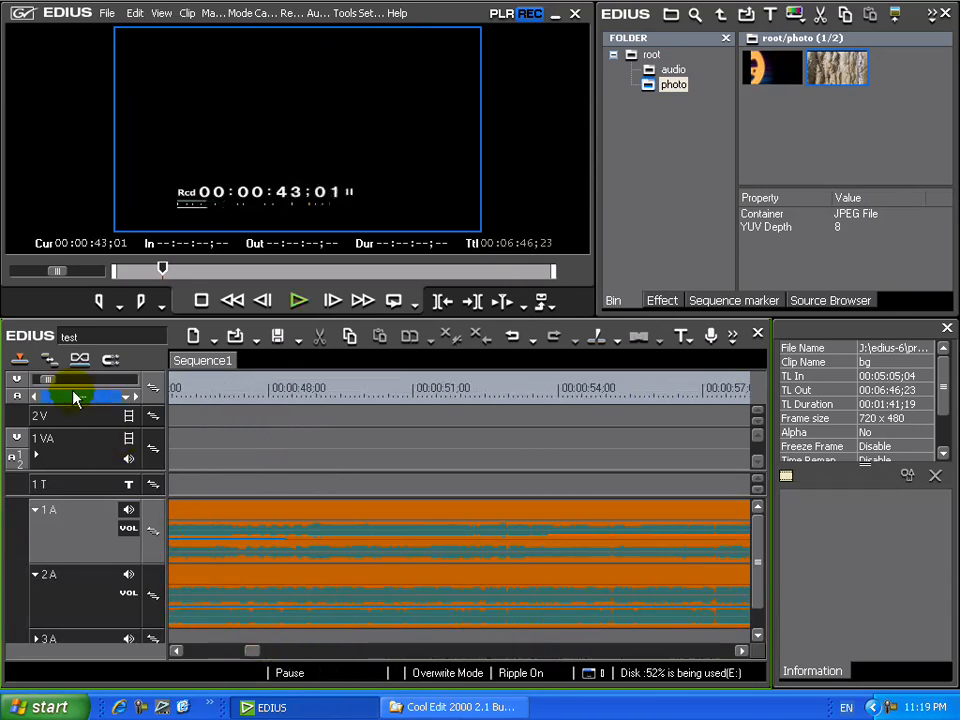
# Shrink the timeline scale, play on from 00:00:43;01 at up to x2 speed, and pause at 00:01:06;06
pyautogui.moveTo(50, 385); pyautogui.dragTo(100, 392)
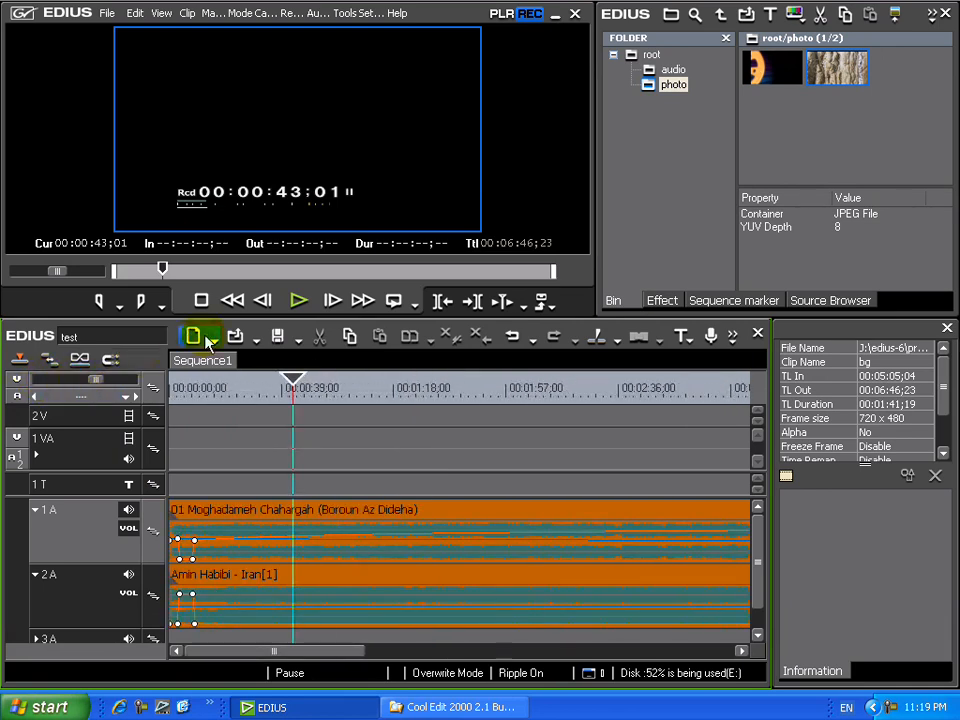
pyautogui.click(290, 314)
pyautogui.moveTo(69, 272); pyautogui.dragTo(82, 271)
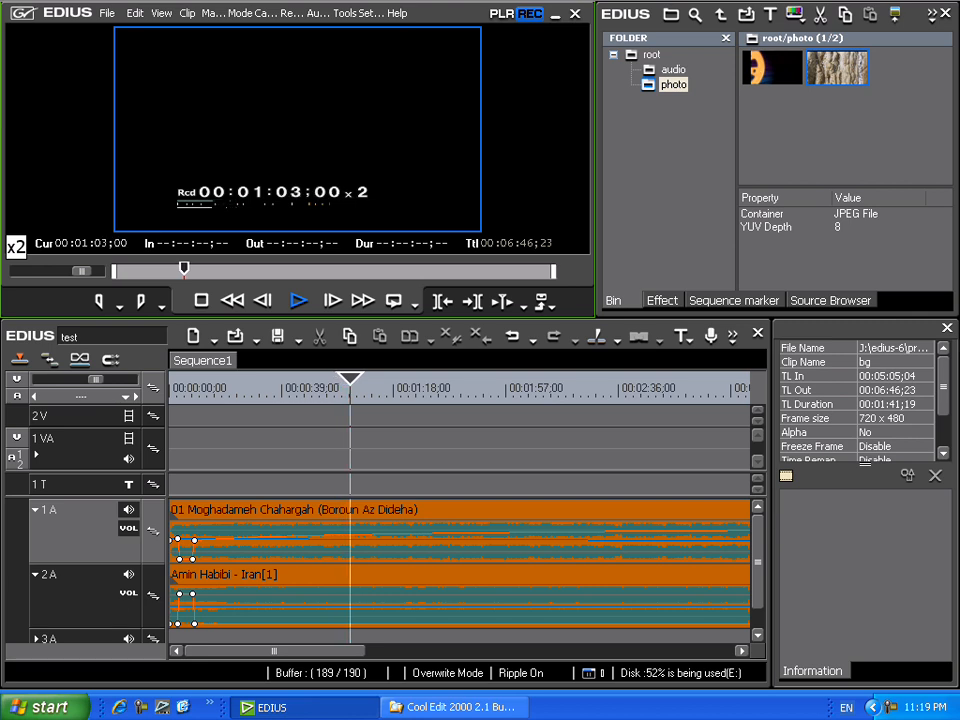
pyautogui.press('space')
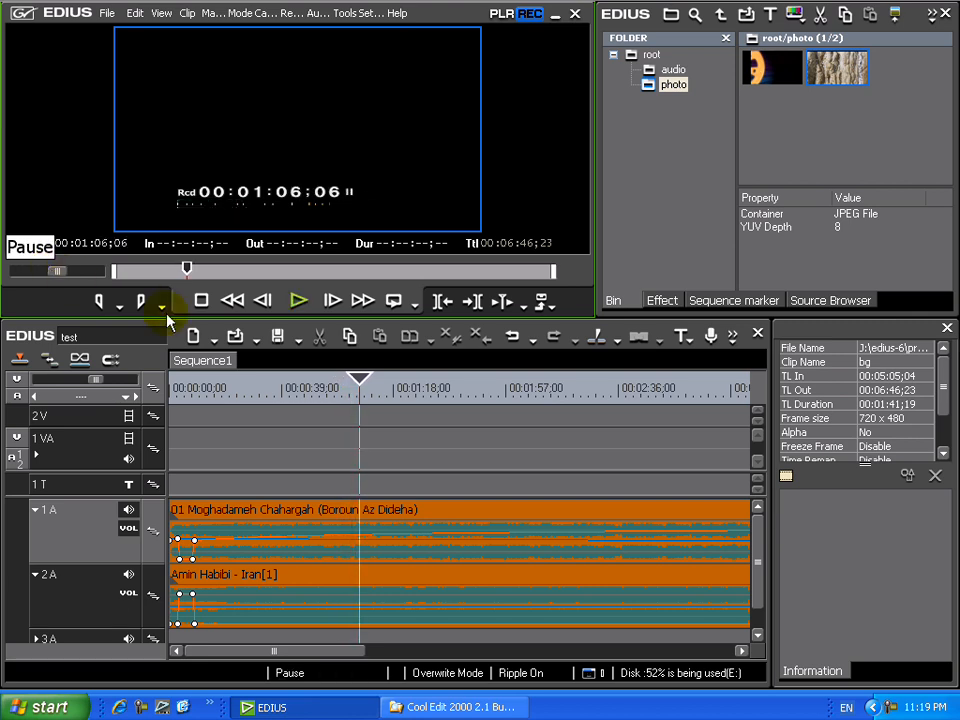
# Replay the passage around 00:01:04 to locate the wanted spot and set the playhead exactly to 00:01:04;00
pyautogui.moveTo(358, 383); pyautogui.dragTo(344, 382)
pyautogui.click(298, 301)
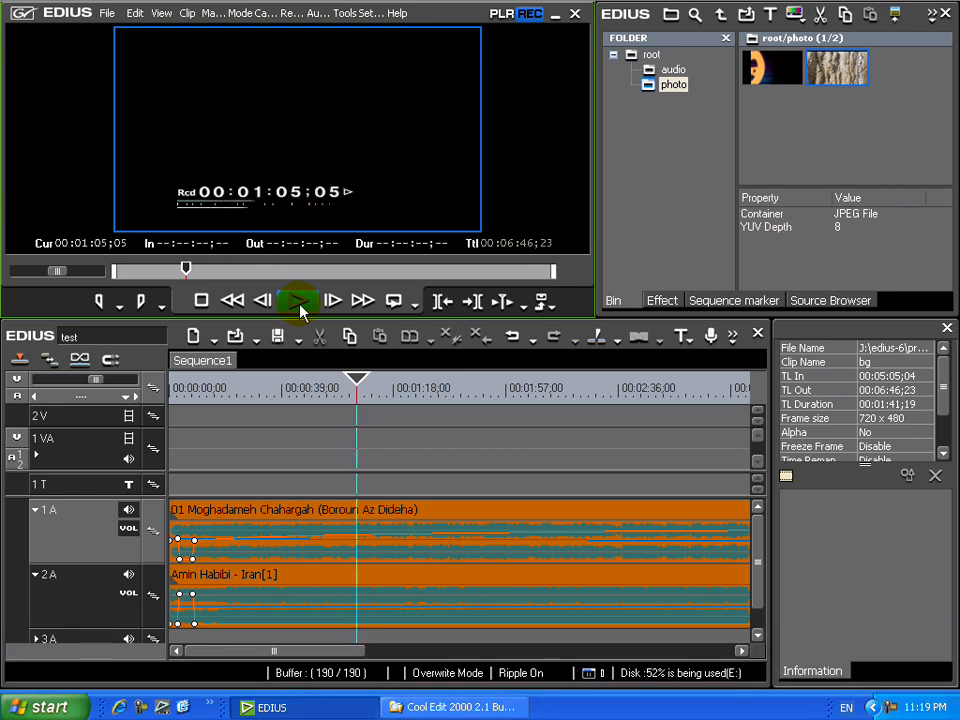
pyautogui.click(299, 303)
pyautogui.moveTo(365, 381); pyautogui.dragTo(350, 381)
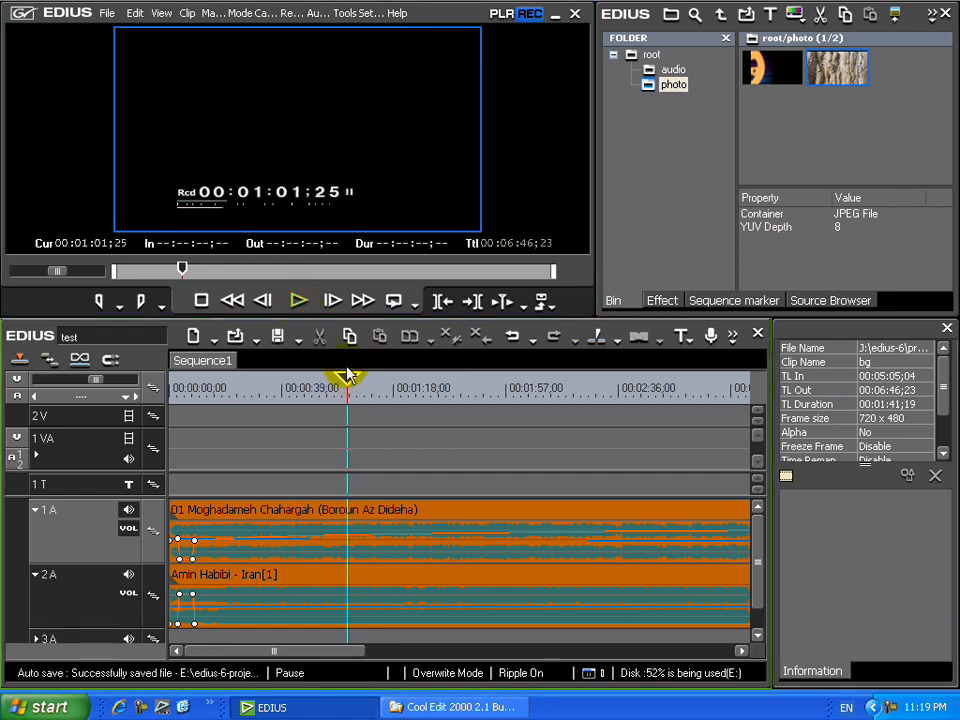
pyautogui.click(300, 300)
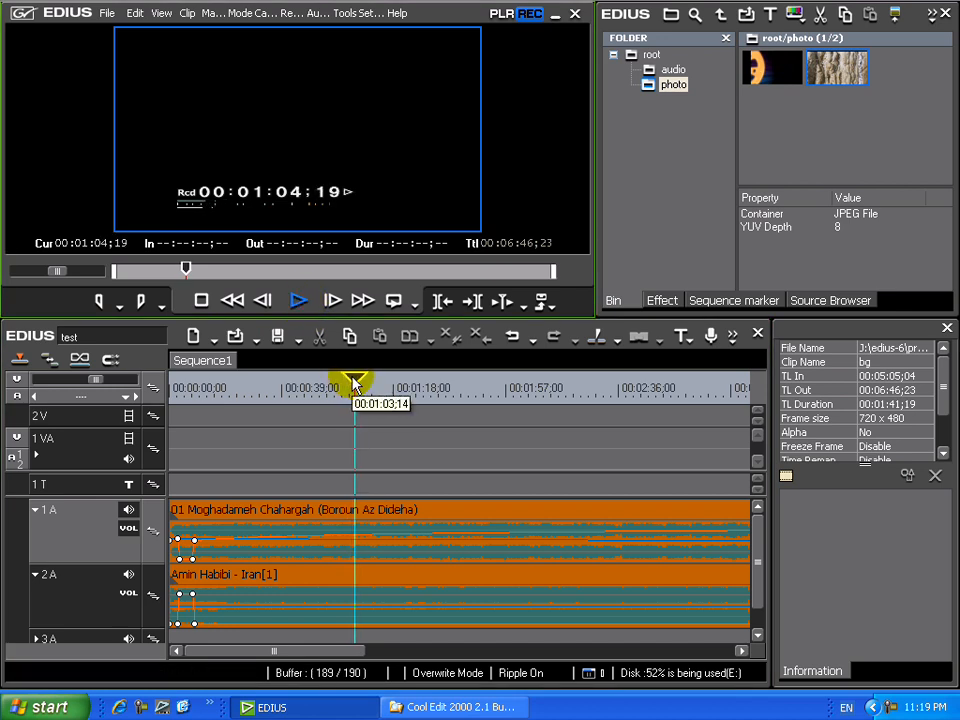
pyautogui.click(353, 380)
pyautogui.click(352, 382)
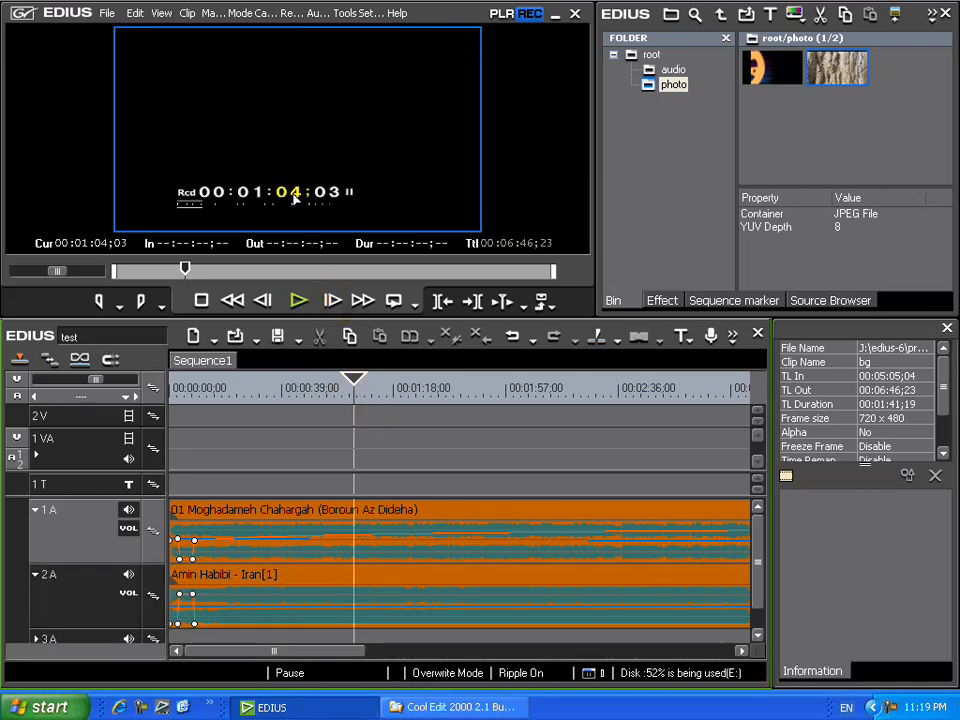
pyautogui.click(120, 243)
pyautogui.scroll(-3, 157, 254)
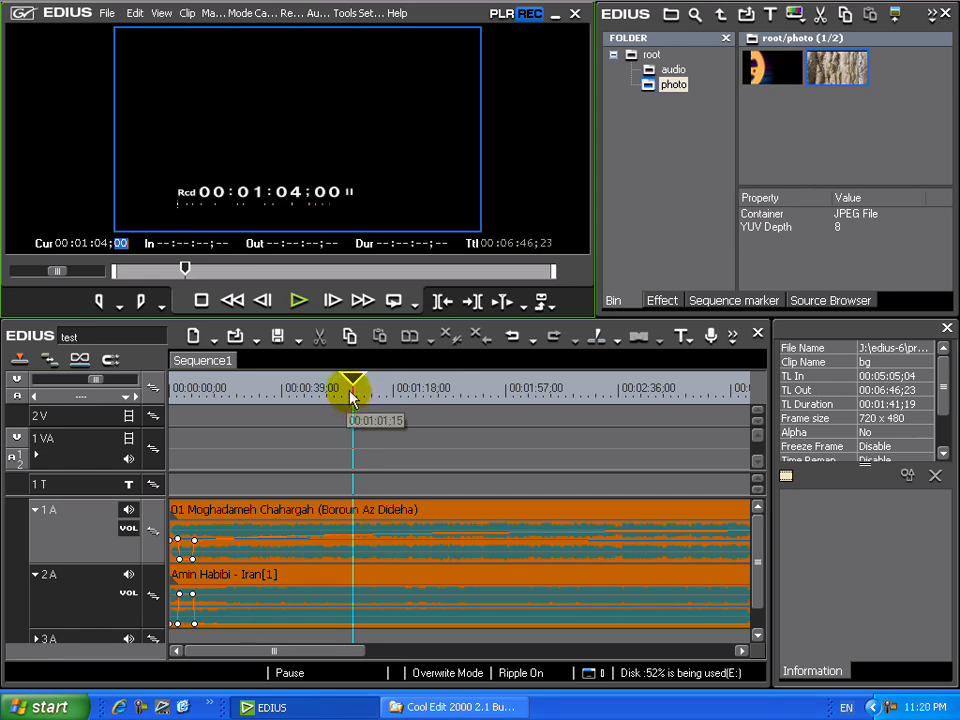
# Add a sequence marker at 00:01:04;00, move the playhead off it to 00:01:17;03 and review the marker-clearing options
pyautogui.click(138, 14)
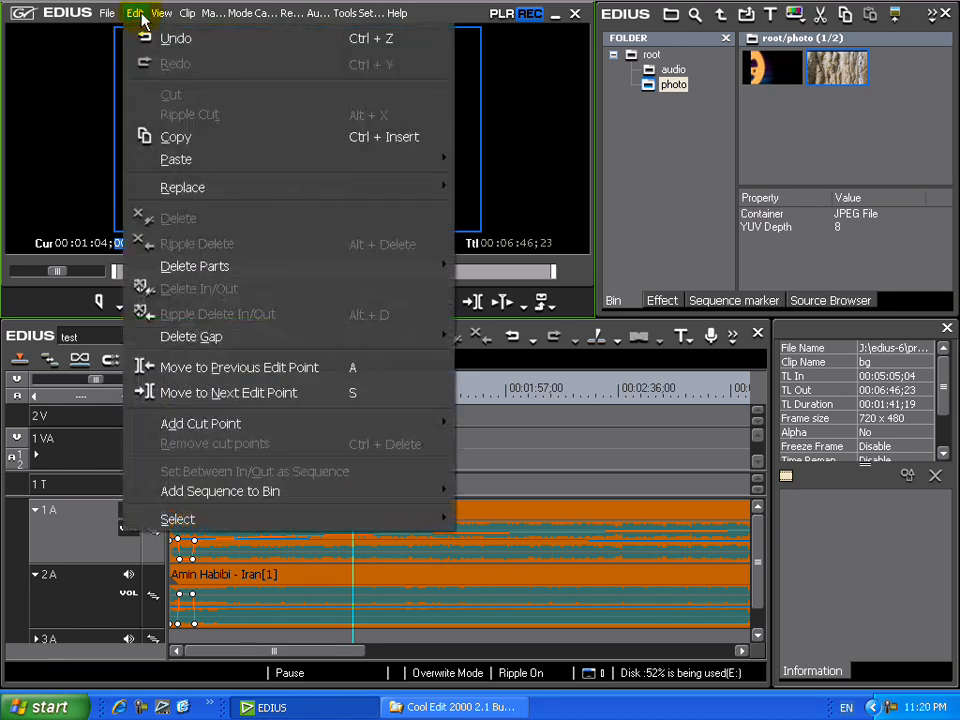
pyautogui.moveTo(163, 19)
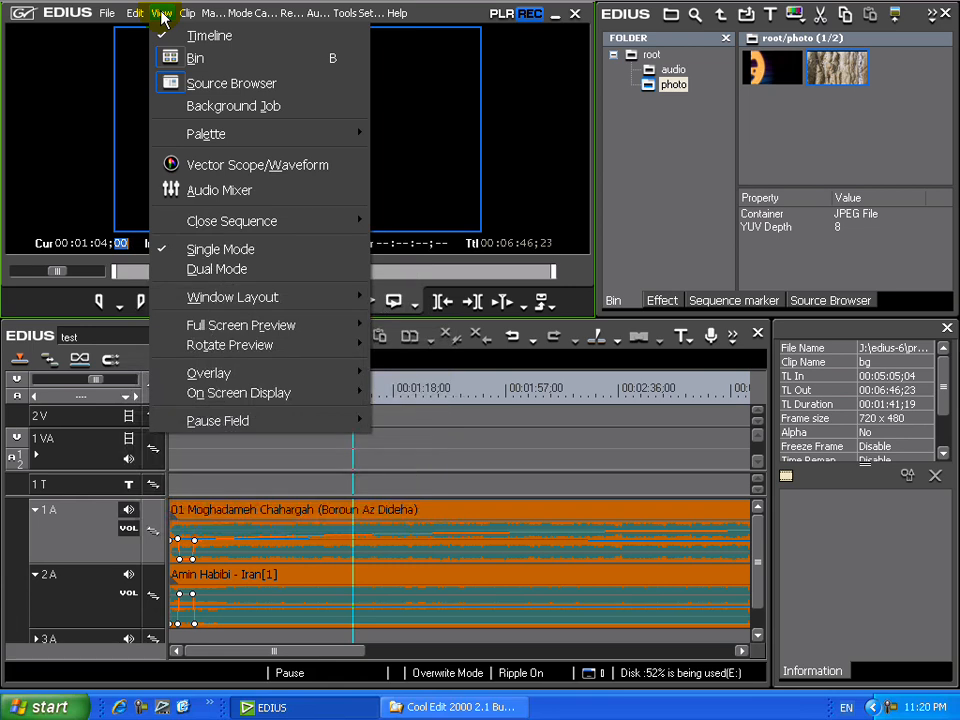
pyautogui.moveTo(210, 18)
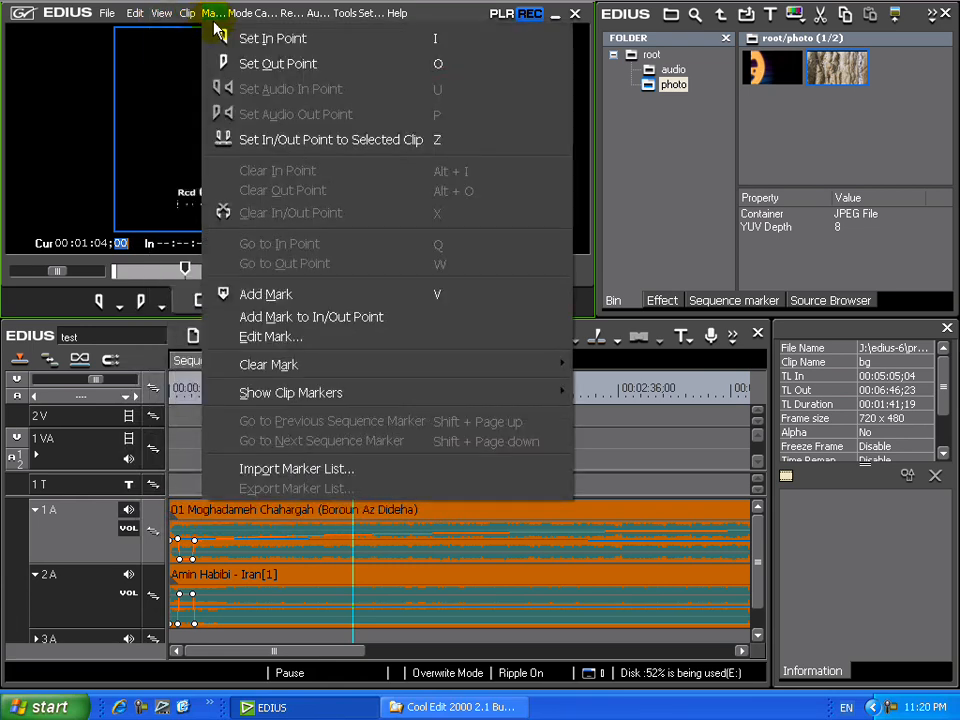
pyautogui.click(632, 368)
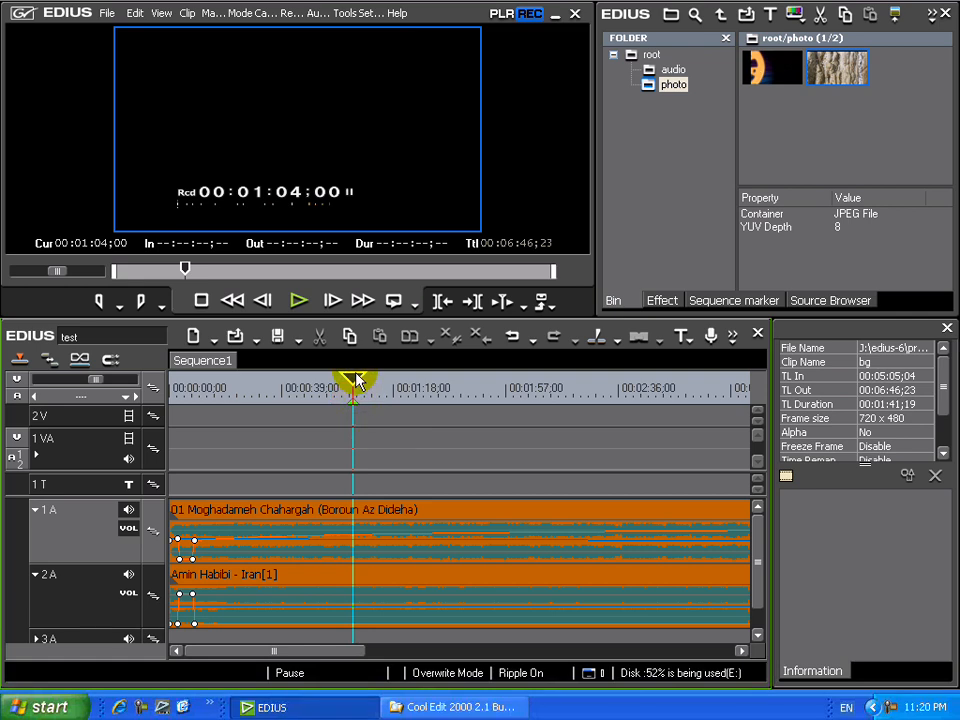
pyautogui.moveTo(362, 381)
pyautogui.mouseDown()
pyautogui.moveTo(377, 378)
pyautogui.moveTo(371, 390)
pyautogui.mouseUp()
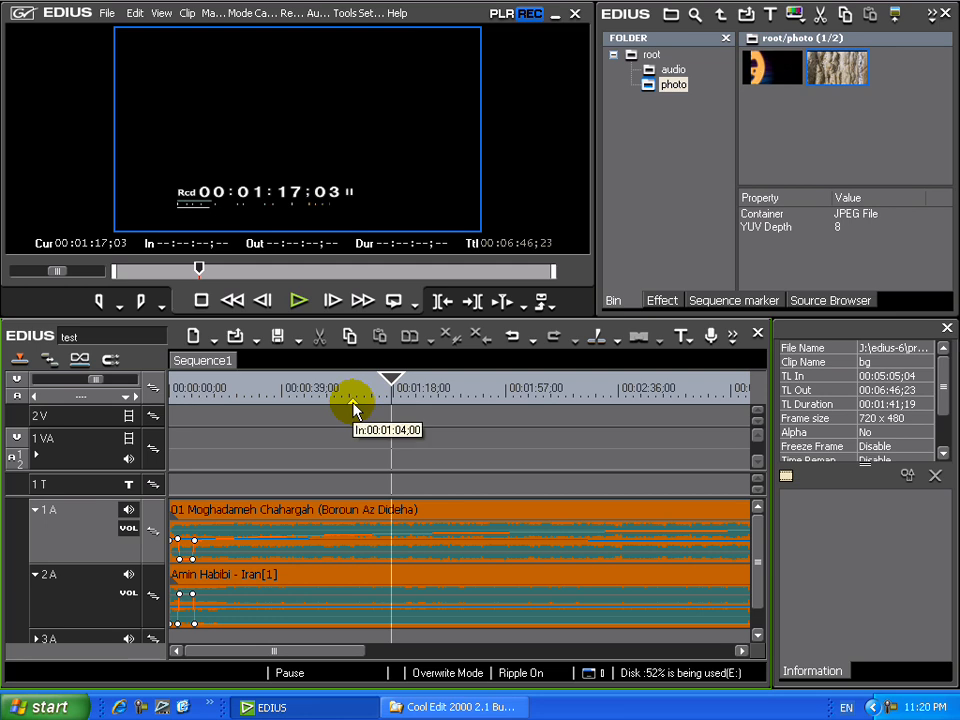
pyautogui.rightClick(398, 406)
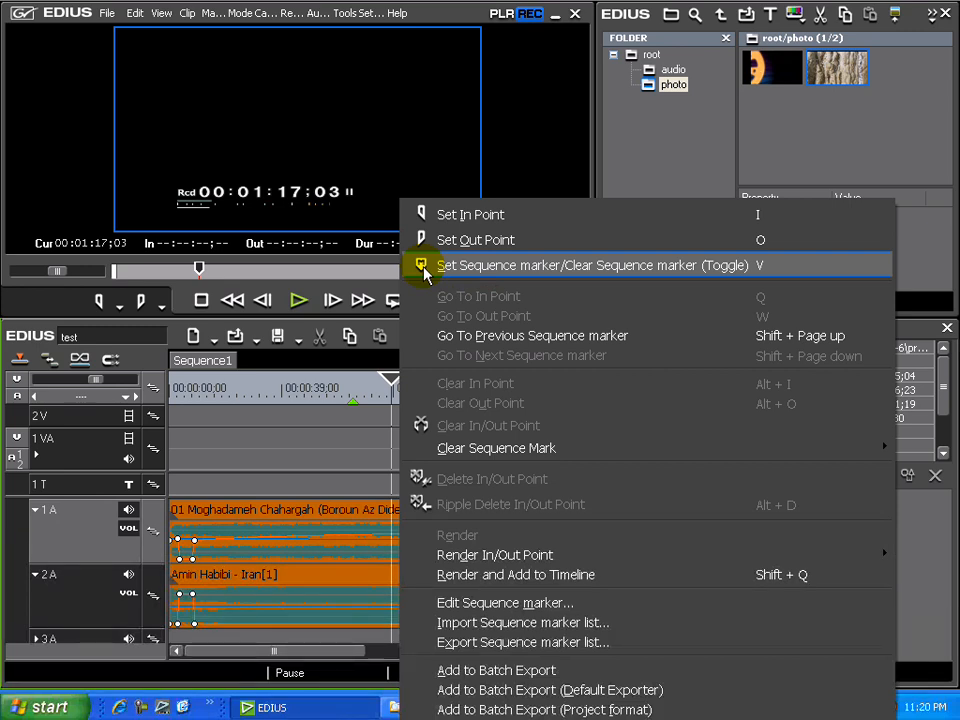
pyautogui.moveTo(464, 453)
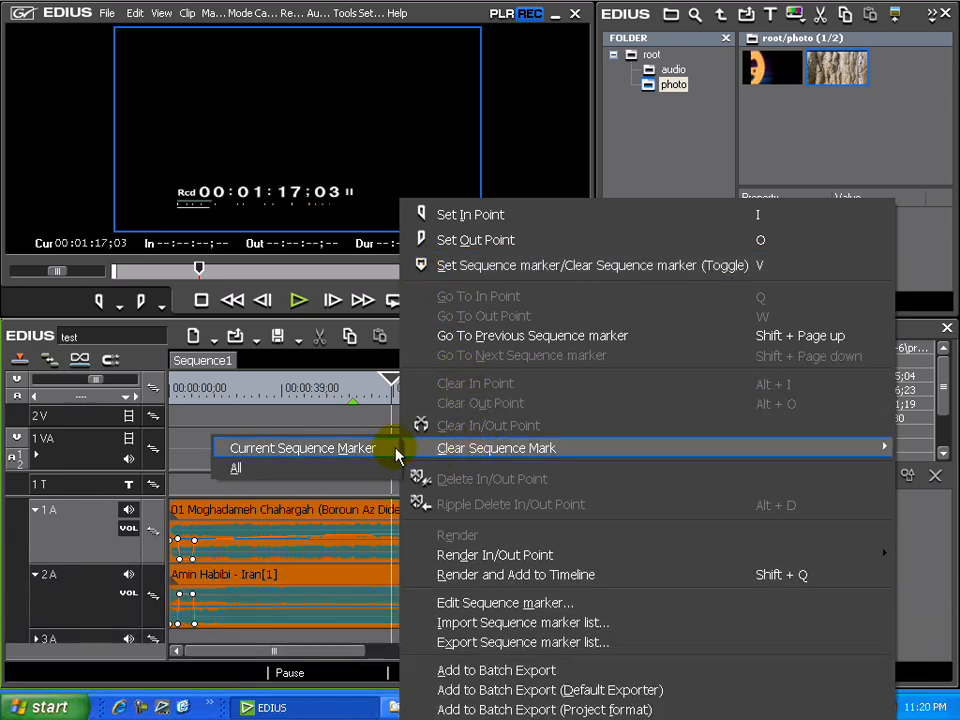
# Play on from 00:01:15;05, move further along the timeline and add a second sequence marker at 00:02:47;16
pyautogui.click(388, 379)
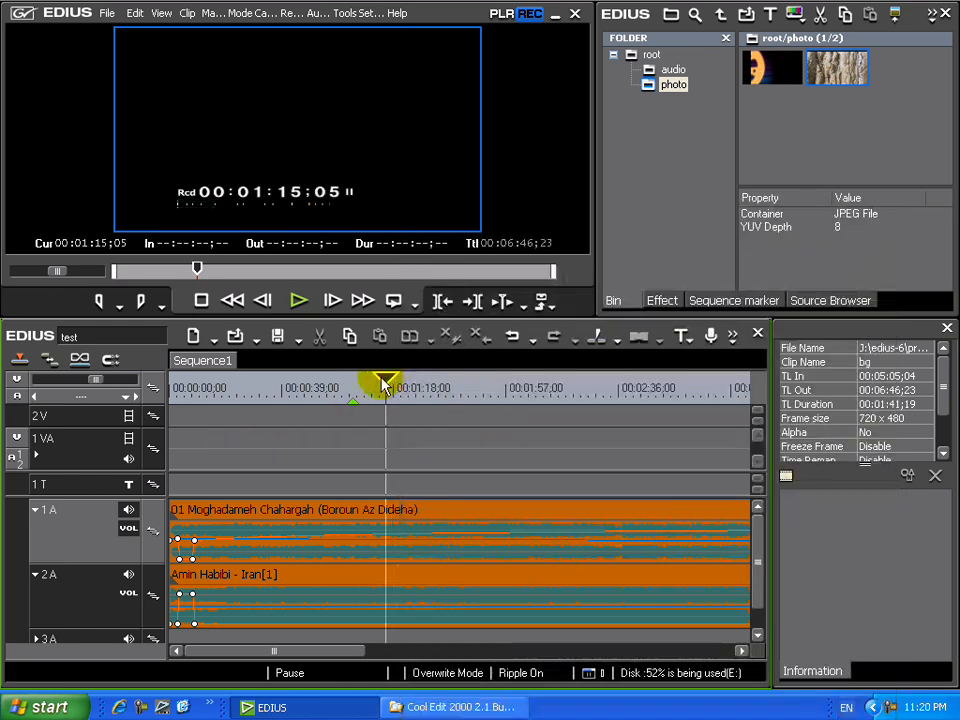
pyautogui.press('space')
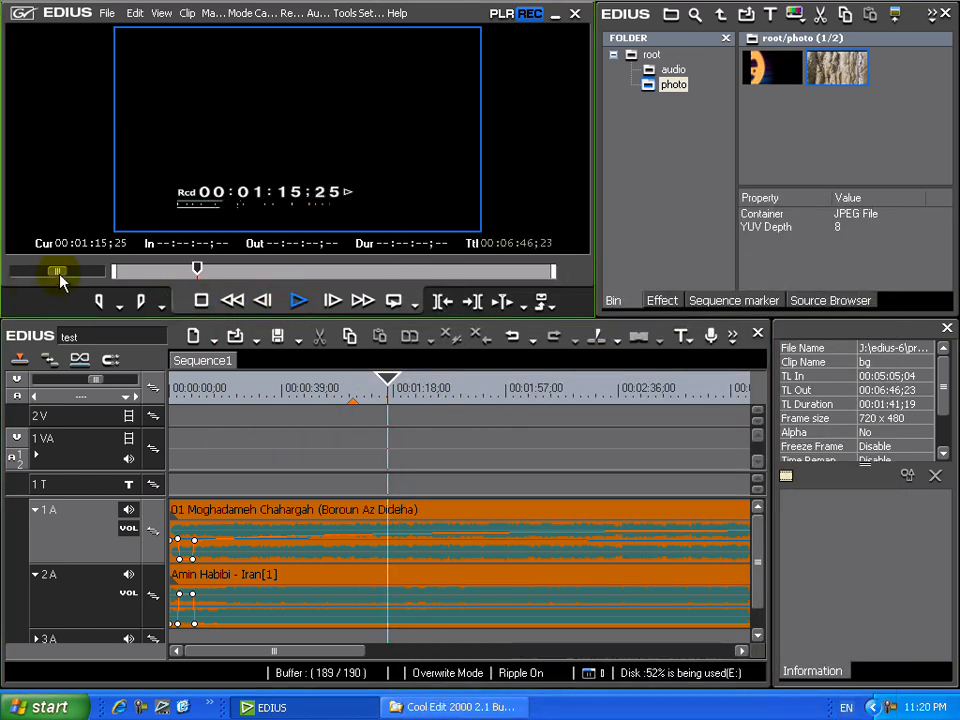
pyautogui.moveTo(394, 381)
pyautogui.mouseDown()
pyautogui.moveTo(754, 380)
pyautogui.moveTo(448, 381)
pyautogui.moveTo(750, 381)
pyautogui.moveTo(512, 398)
pyautogui.moveTo(439, 386)
pyautogui.moveTo(356, 390)
pyautogui.moveTo(390, 392)
pyautogui.mouseUp()
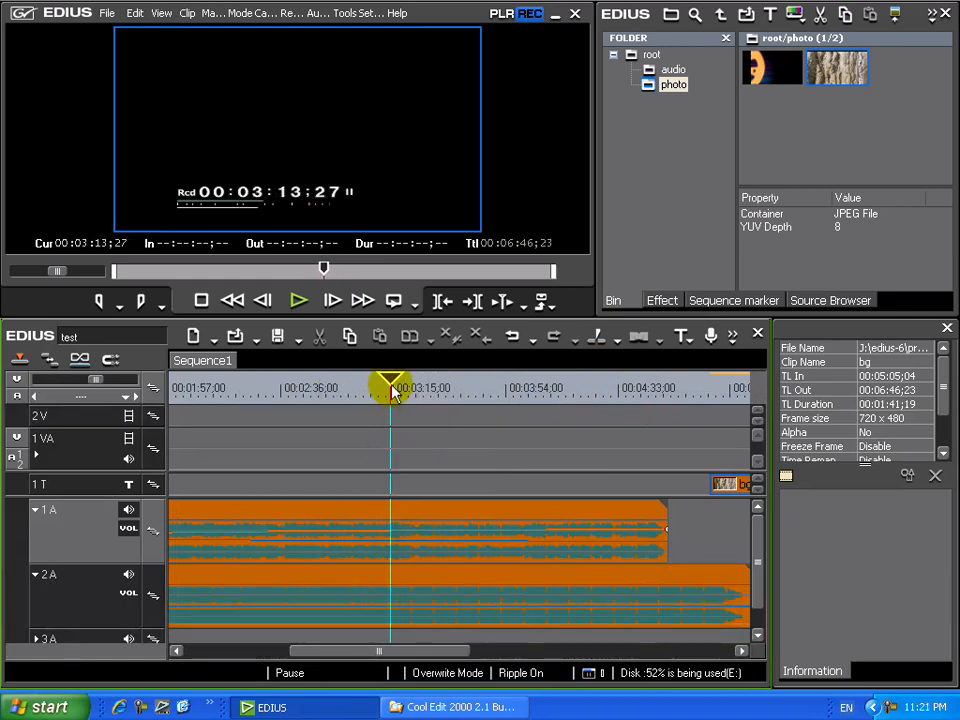
pyautogui.moveTo(389, 380); pyautogui.dragTo(316, 383)
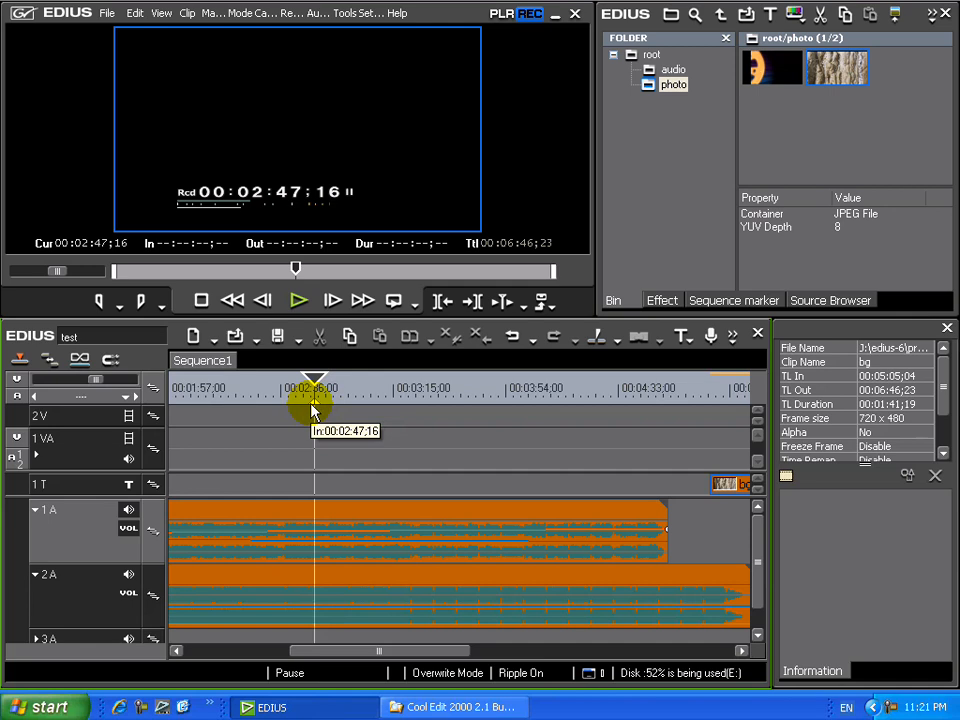
# Jump back and forth between the two sequence markers, finishing with the playhead on the one at 00:01:04;00
pyautogui.moveTo(315, 386); pyautogui.dragTo(253, 392)
pyautogui.rightClick(262, 398)
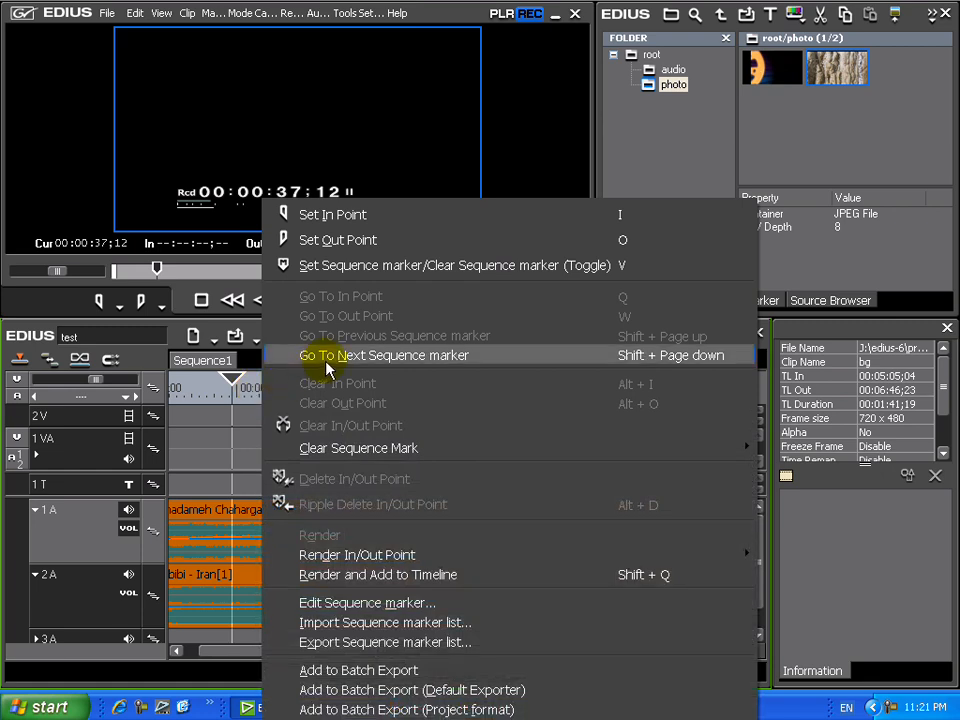
pyautogui.click(628, 356)
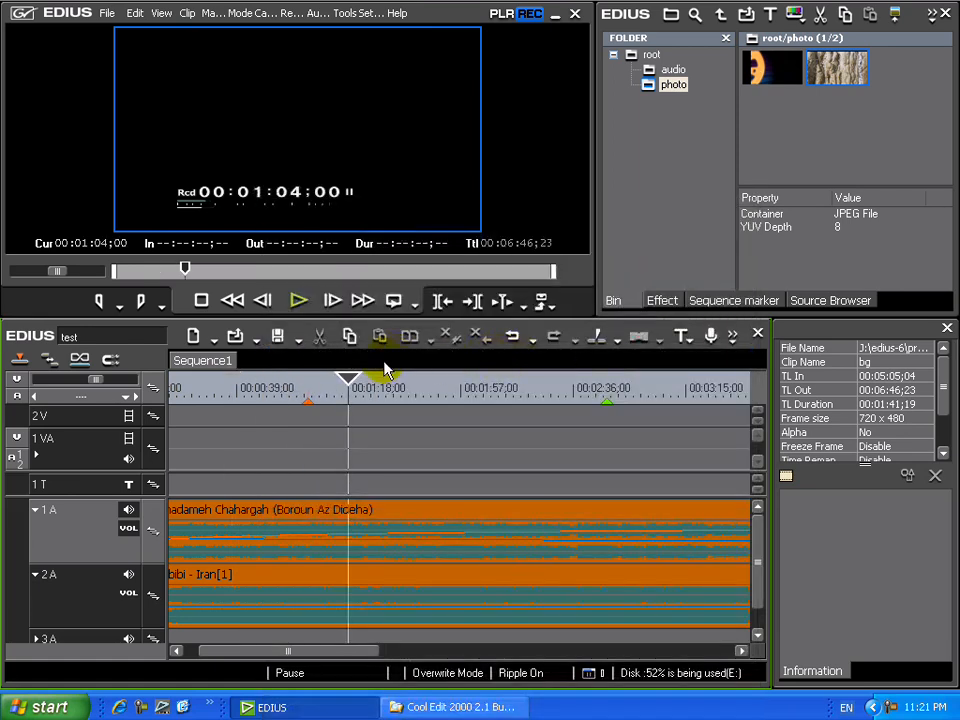
pyautogui.moveTo(349, 381)
pyautogui.mouseDown()
pyautogui.moveTo(386, 381)
pyautogui.moveTo(349, 381)
pyautogui.mouseUp()
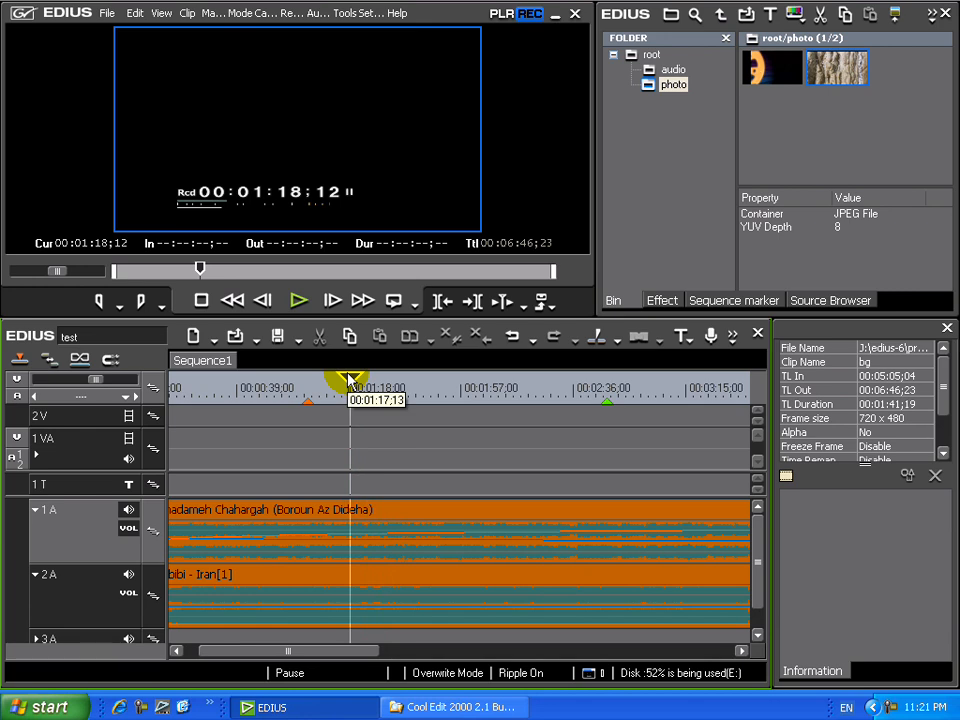
pyautogui.hotkey('shift', 'pagedown')
pyautogui.hotkey('shift', 'pageup')
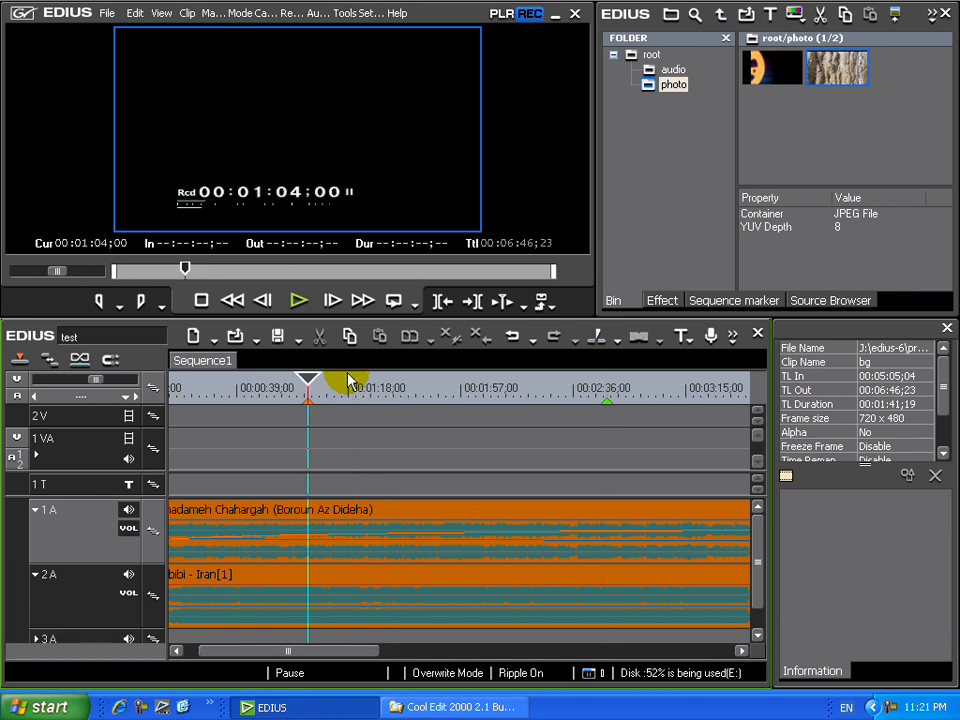
pyautogui.hotkey('shift', 'pagedown')
pyautogui.hotkey('shift', 'pageup')
pyautogui.hotkey('shift', 'pagedown')
pyautogui.hotkey('shift', 'pageup')
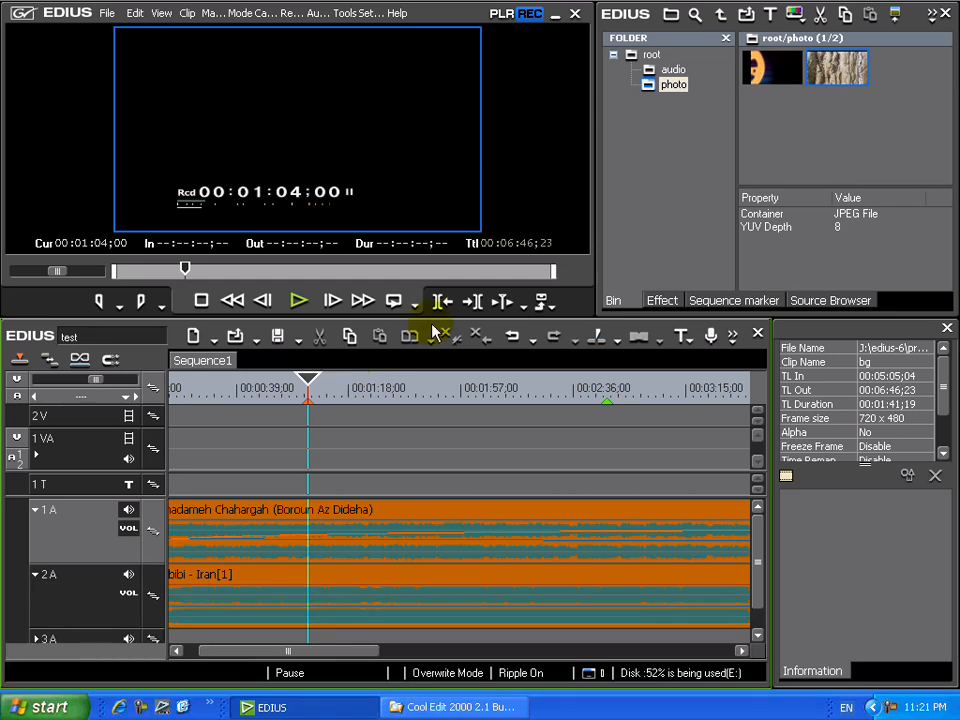
# Add a volume point to the track 1A clip at the 00:01:04;00 marker, level with the preceding point
pyautogui.moveTo(308, 651); pyautogui.dragTo(293, 653)
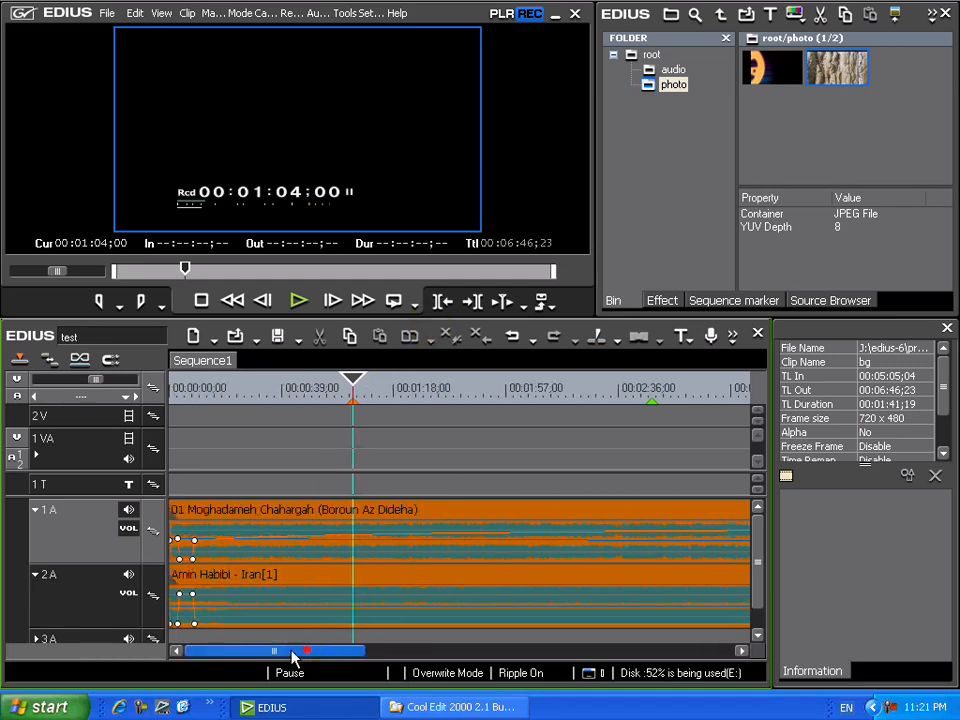
pyautogui.click(353, 539)
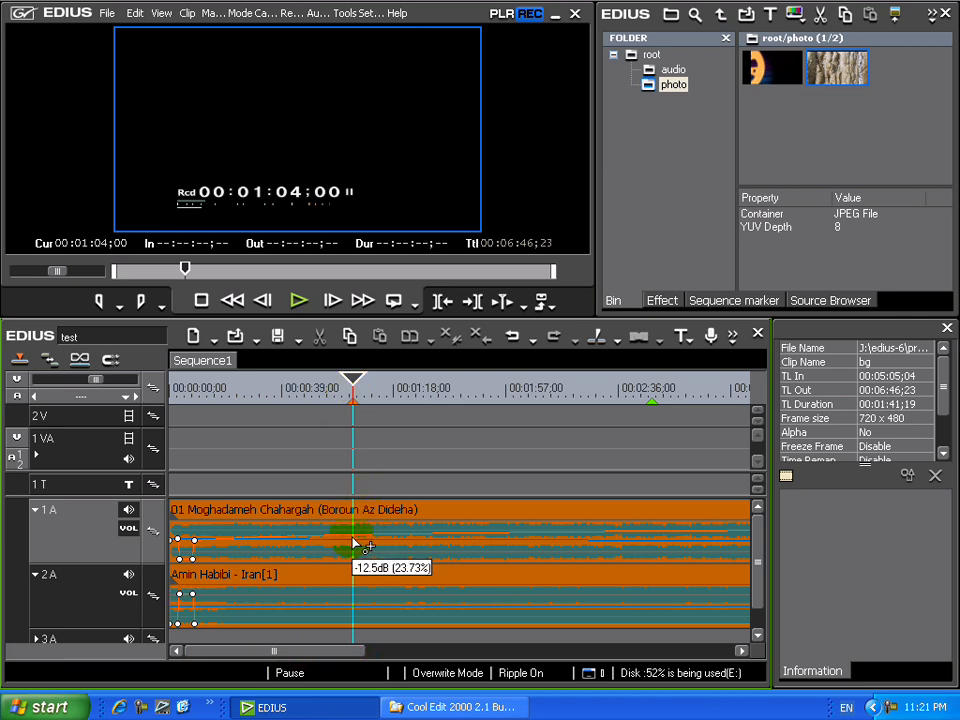
pyautogui.moveTo(353, 539); pyautogui.dragTo(357, 547)
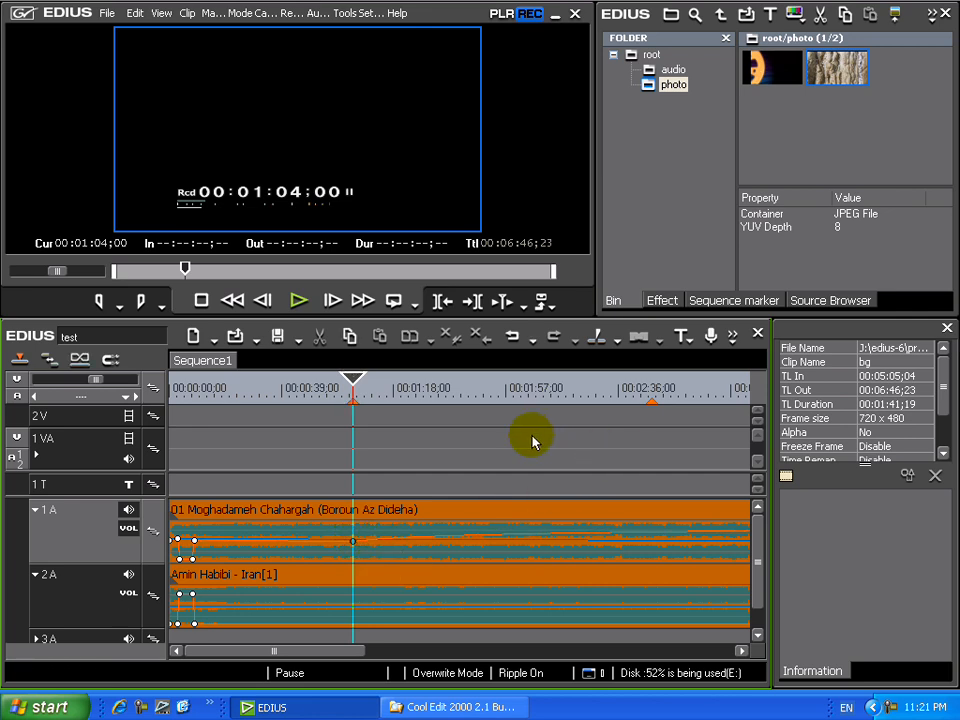
# Add a volume point to the track 1A clip at the 00:02:47;16 marker and lower it level with the previous point
pyautogui.hotkey('shift', 'pagedown')
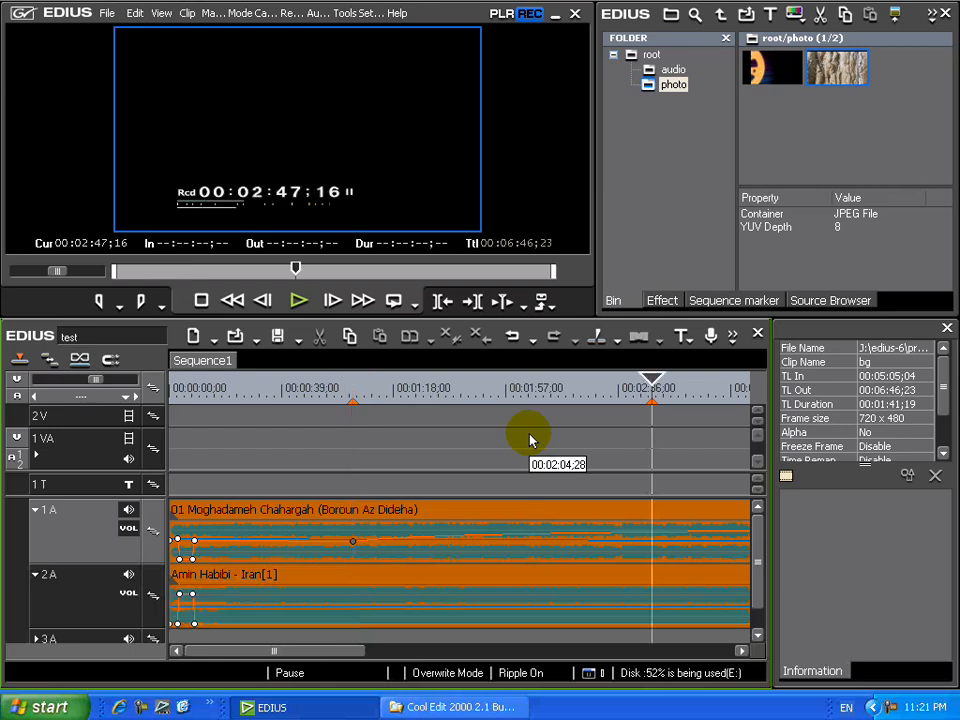
pyautogui.click(652, 541)
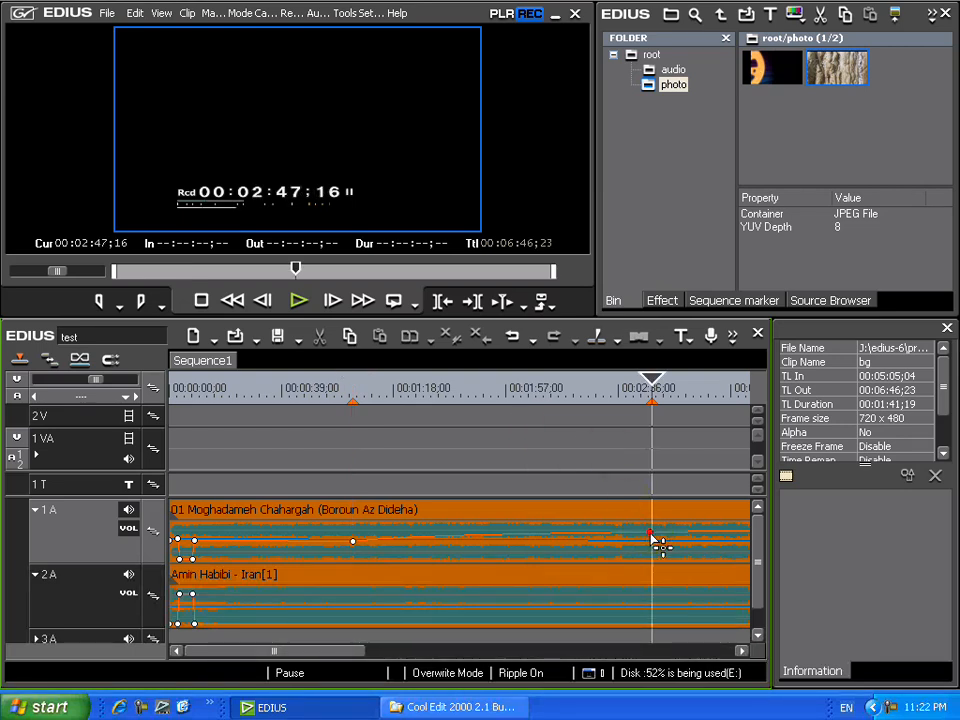
pyautogui.moveTo(655, 535); pyautogui.dragTo(668, 553)
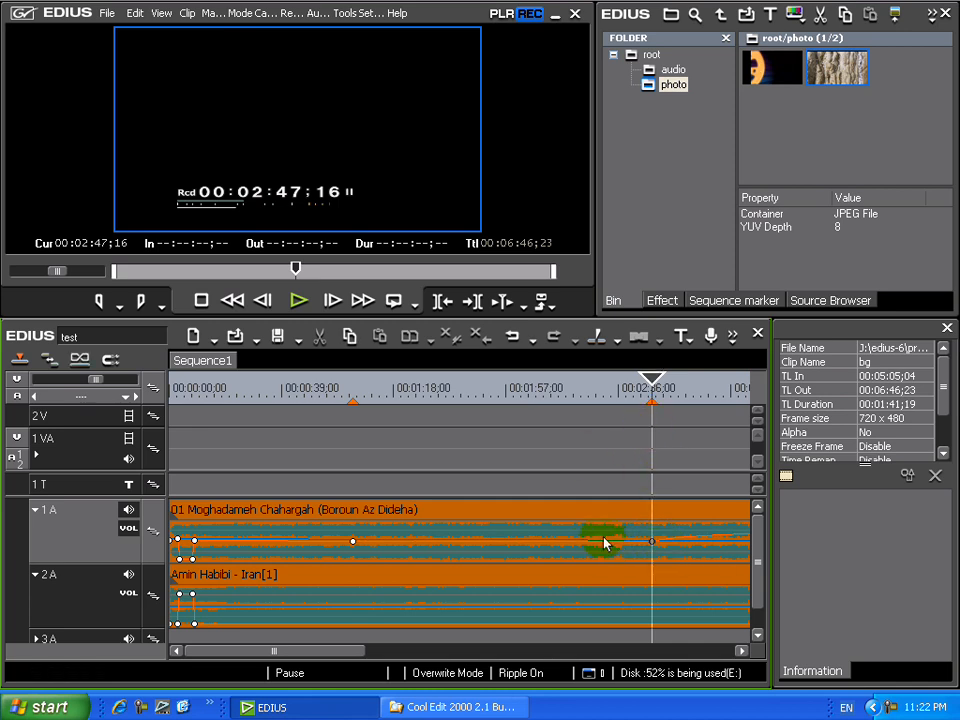
# Check the stretch between the two markers by placing the playhead at 00:01:20;01 and 00:02:17;28
pyautogui.click(565, 389)
pyautogui.click(399, 389)
pyautogui.click(352, 401)
pyautogui.click(655, 401)
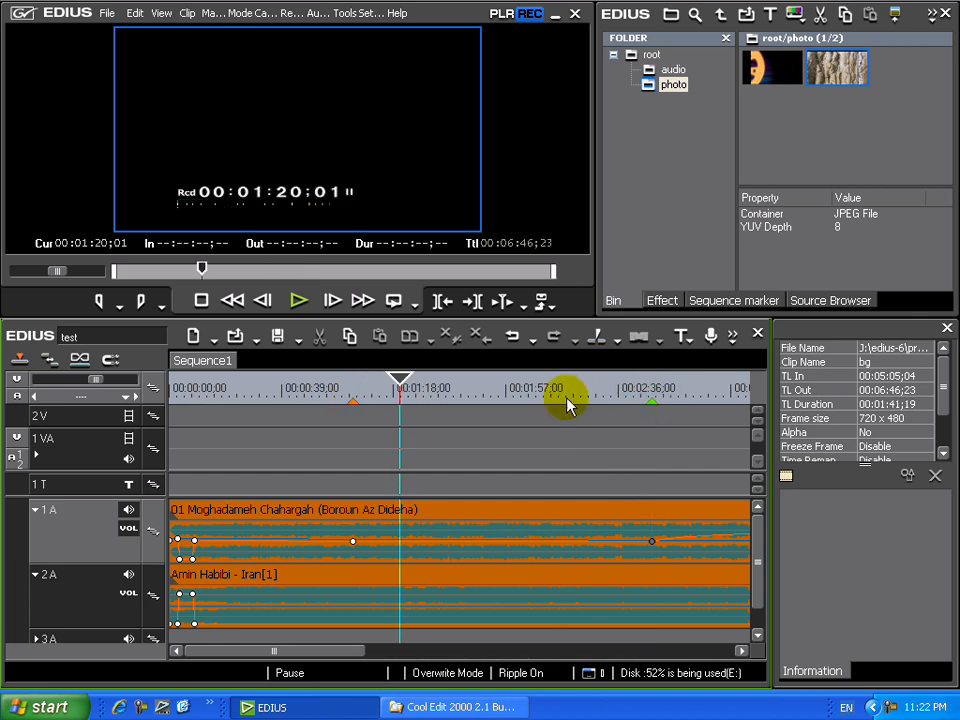
pyautogui.click(566, 398)
pyautogui.click(351, 403)
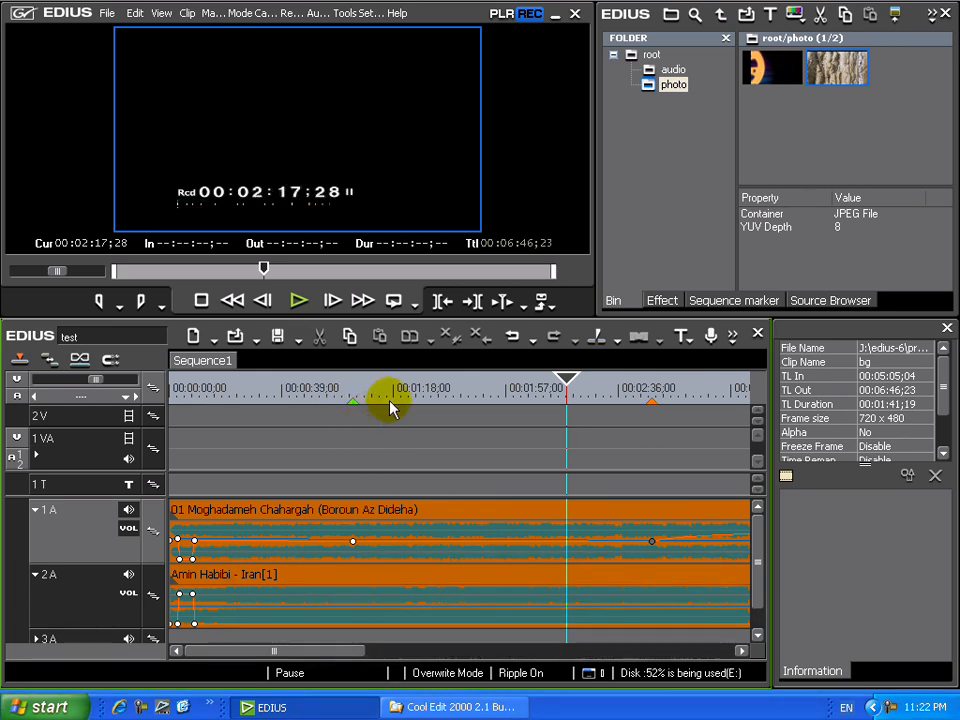
# Add a sequence marker at 00:01:42;04 with the comment "شروع برش"
pyautogui.moveTo(437, 390); pyautogui.dragTo(465, 388)
pyautogui.click(411, 454)
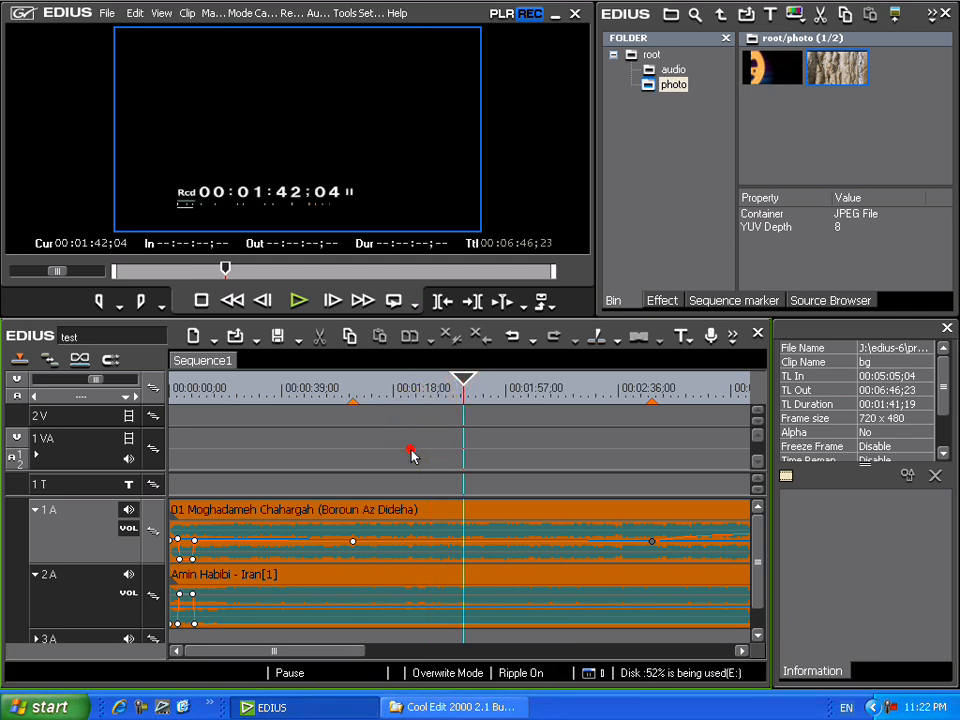
pyautogui.rightClick(355, 407)
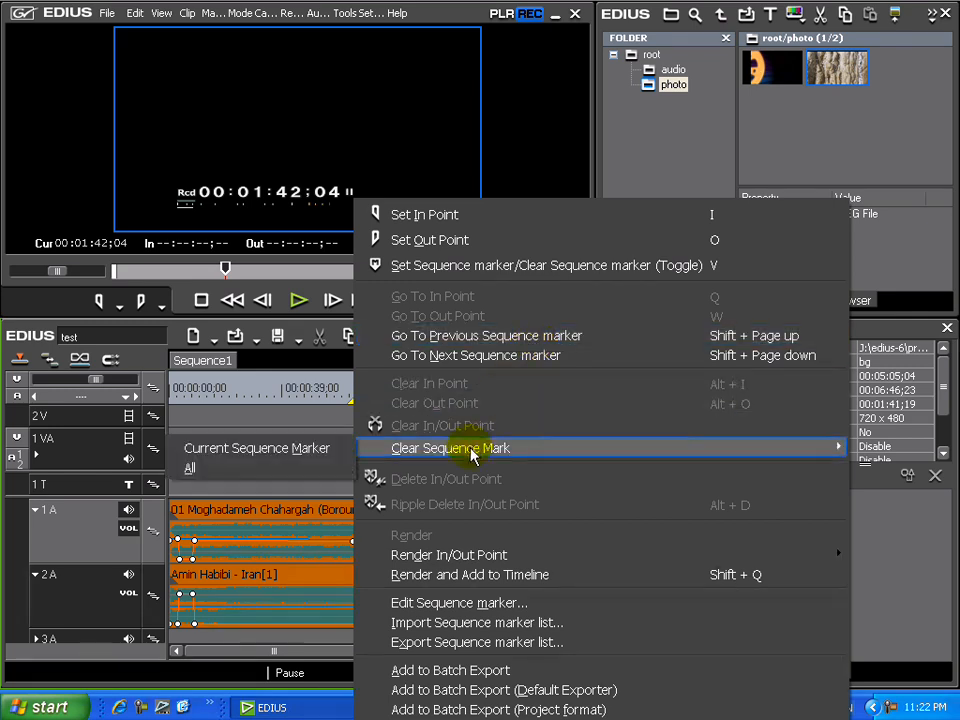
pyautogui.click(268, 21)
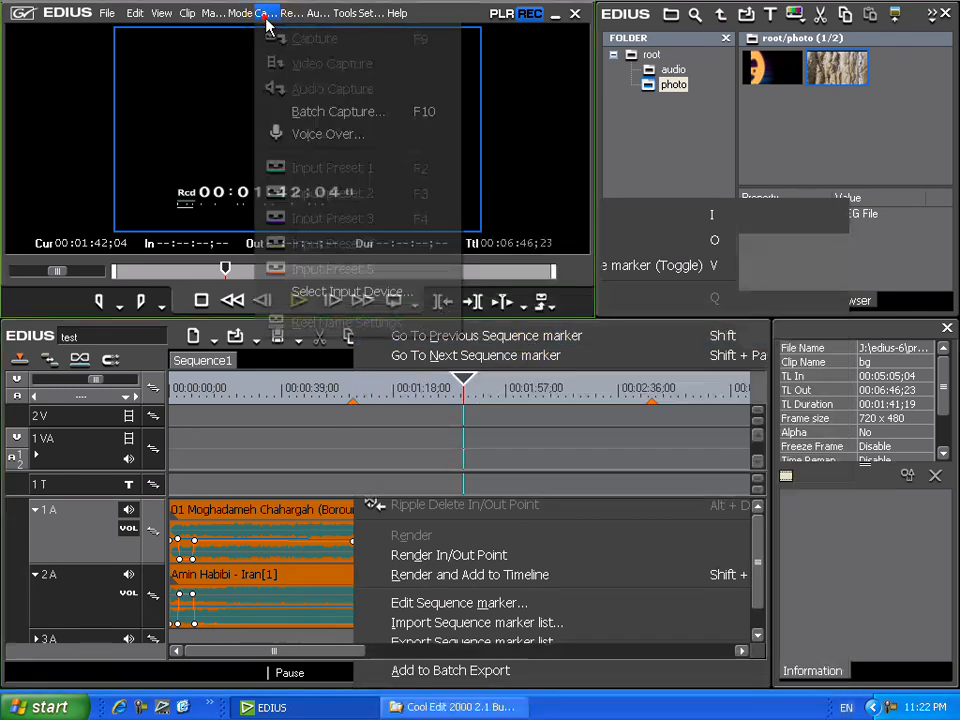
pyautogui.moveTo(250, 22)
pyautogui.moveTo(214, 20)
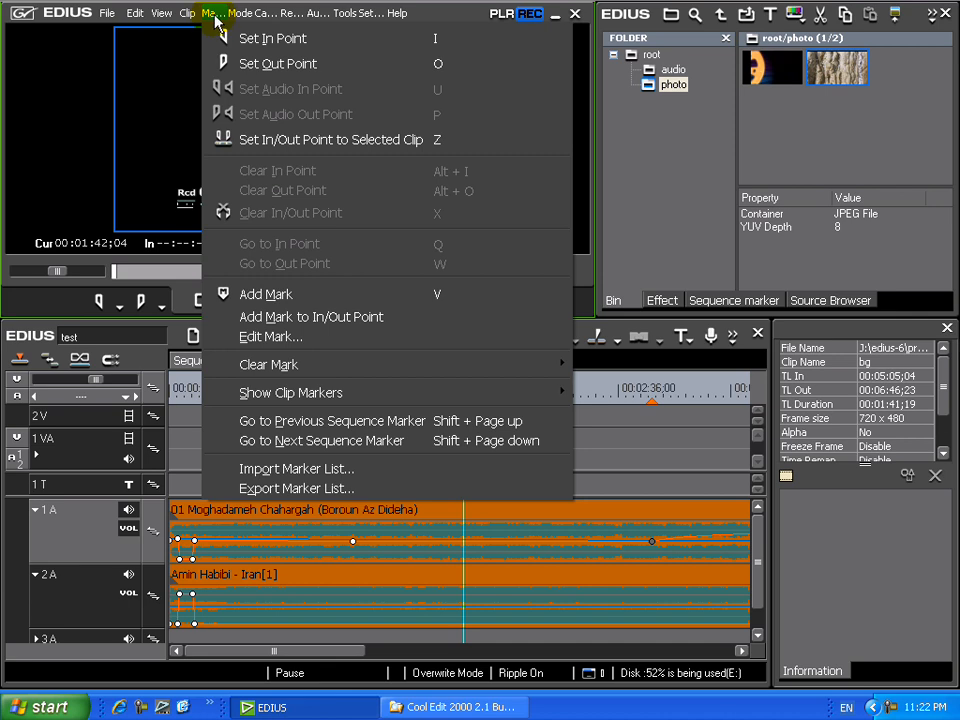
pyautogui.click(277, 337)
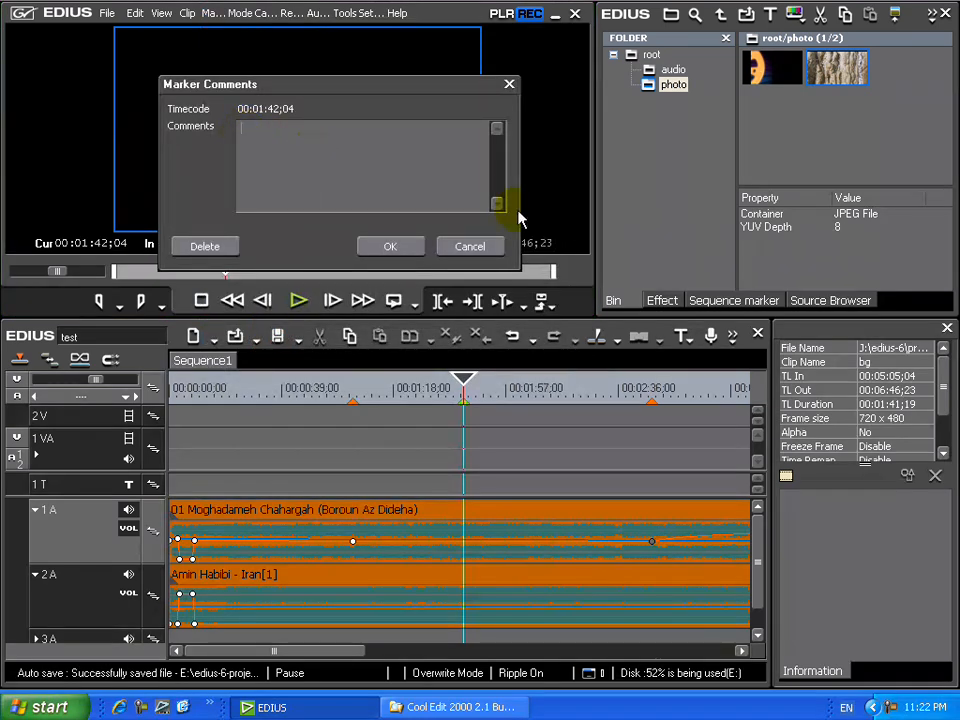
pyautogui.click(281, 139)
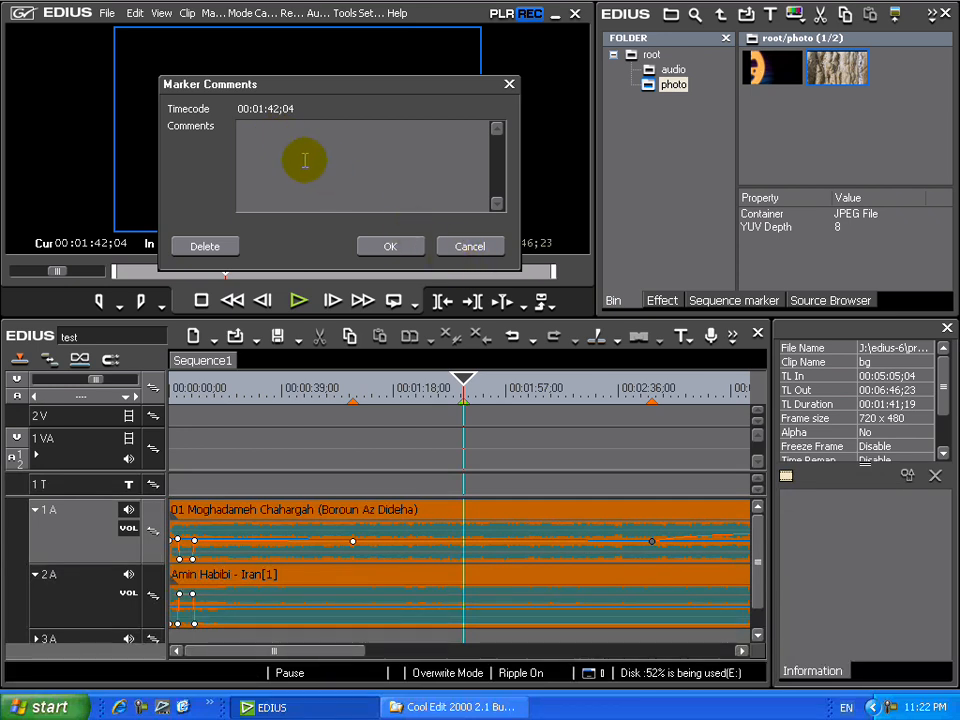
pyautogui.hotkey('alt', 'shift')
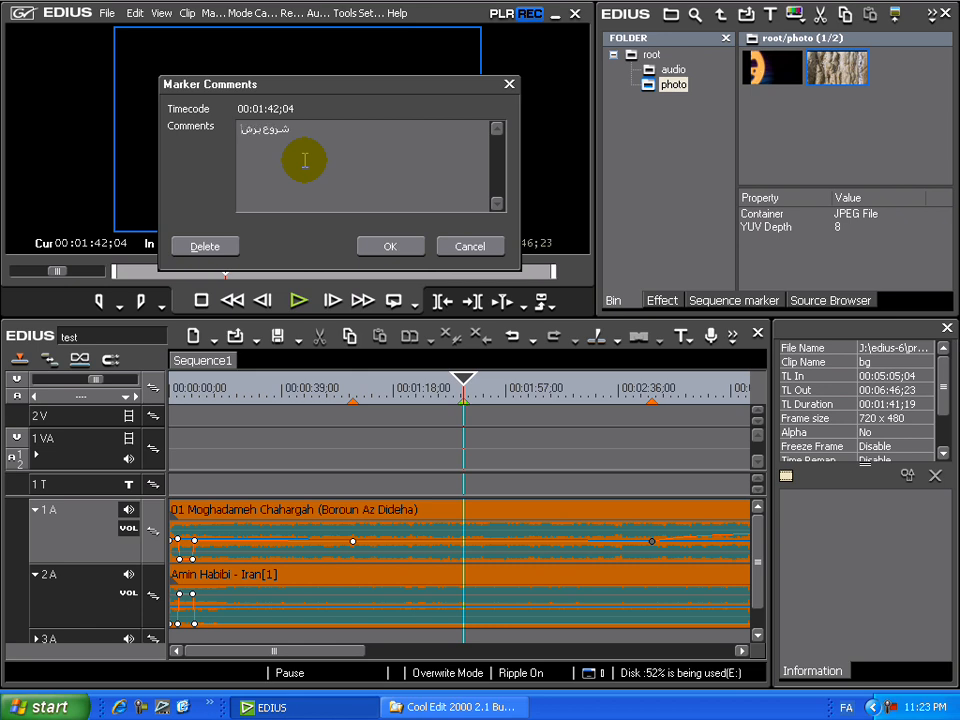
pyautogui.click(390, 250)
pyautogui.moveTo(459, 388)
pyautogui.mouseDown()
pyautogui.moveTo(456, 377)
pyautogui.moveTo(440, 388)
pyautogui.moveTo(461, 386)
pyautogui.mouseUp()
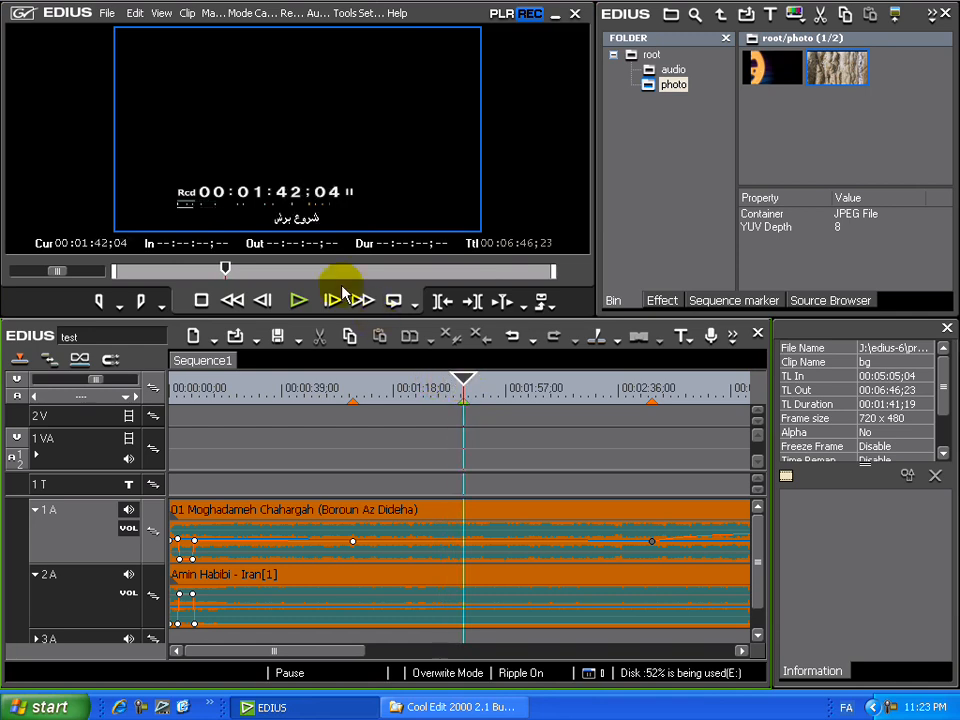
# Add the comment "شروع خواندن ترانه" to the sequence marker at 00:01:04;00
pyautogui.moveTo(463, 382); pyautogui.dragTo(355, 381)
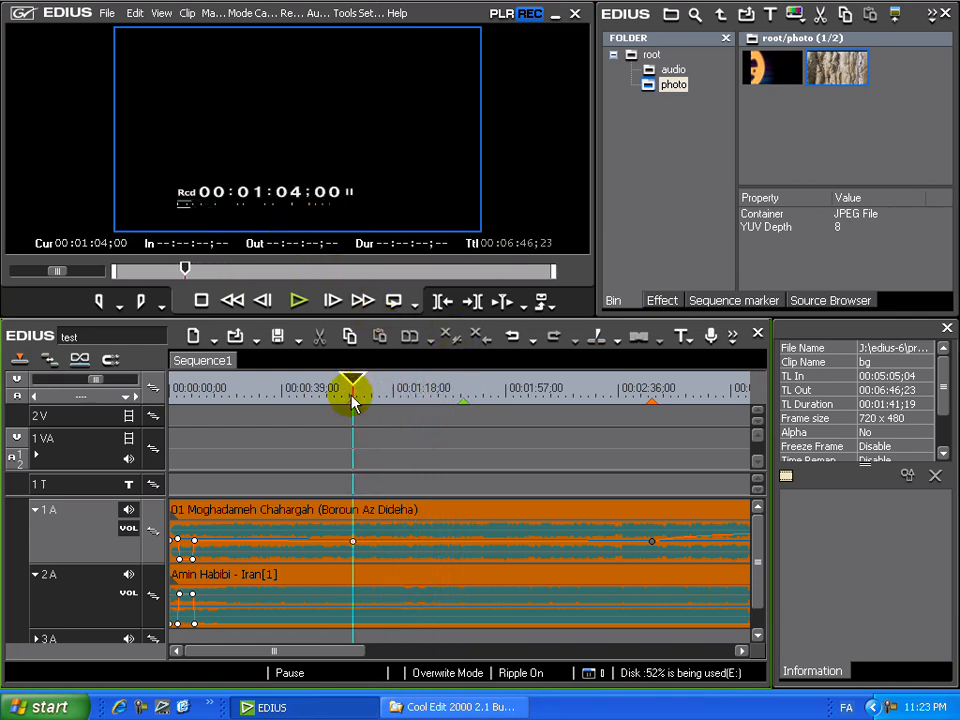
pyautogui.rightClick(355, 405)
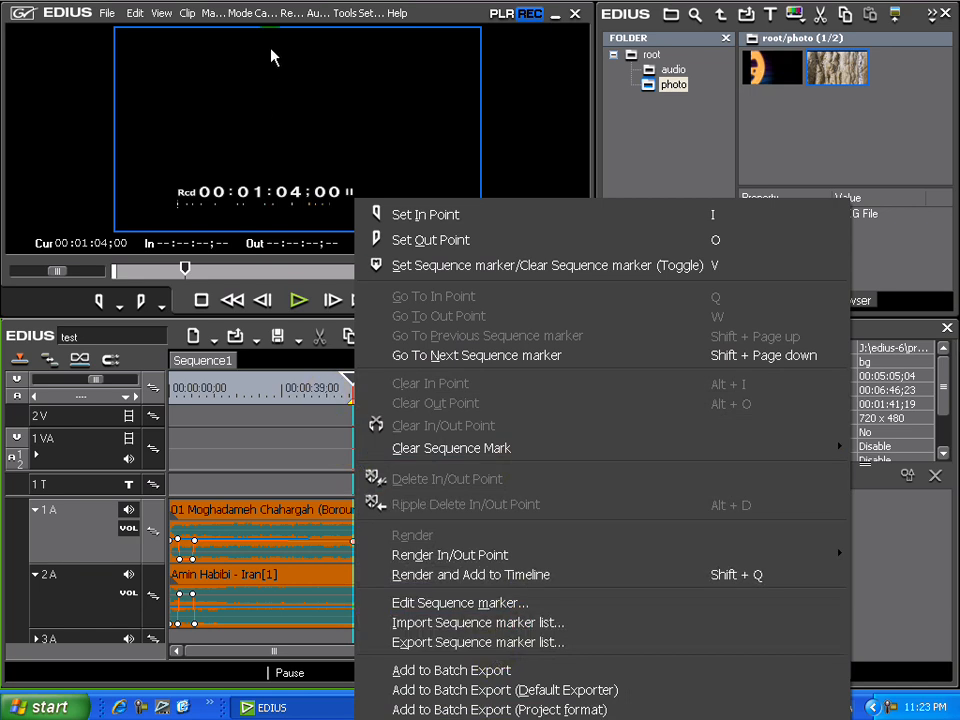
pyautogui.click(240, 14)
pyautogui.moveTo(186, 14)
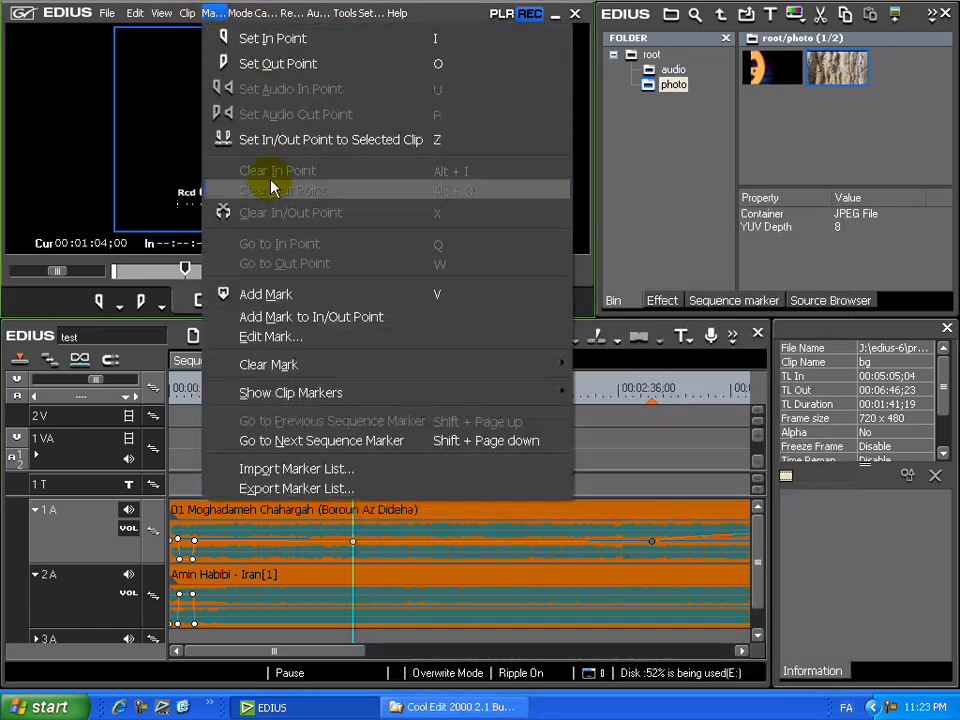
pyautogui.click(298, 336)
pyautogui.moveTo(296, 86)
pyautogui.mouseDown()
pyautogui.moveTo(446, 92)
pyautogui.moveTo(392, 95)
pyautogui.mouseUp()
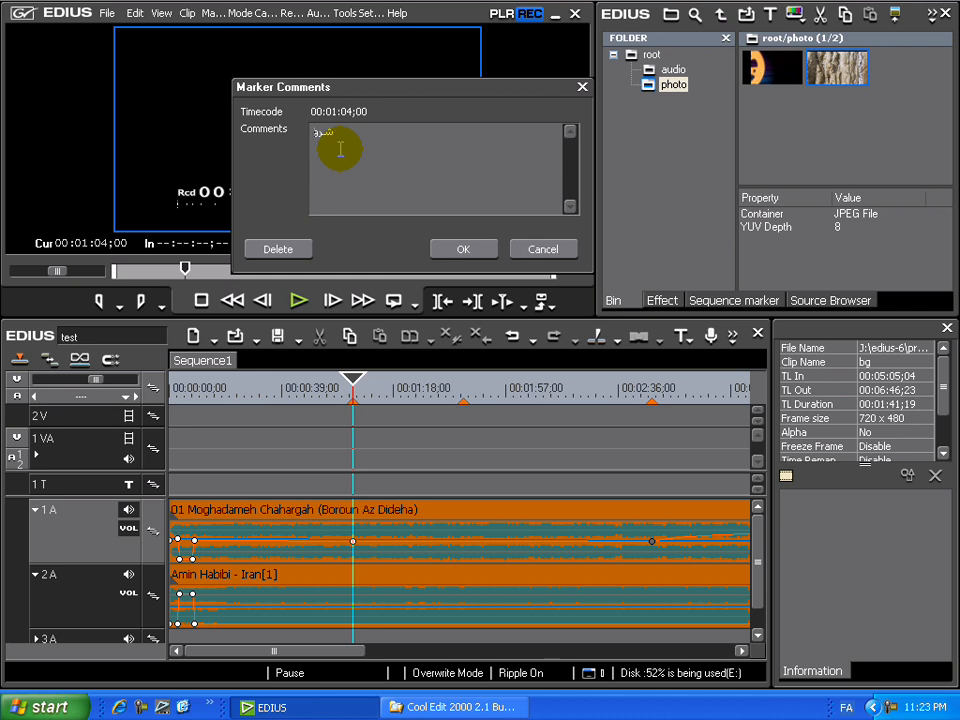
pyautogui.write('خواندن ترانه')
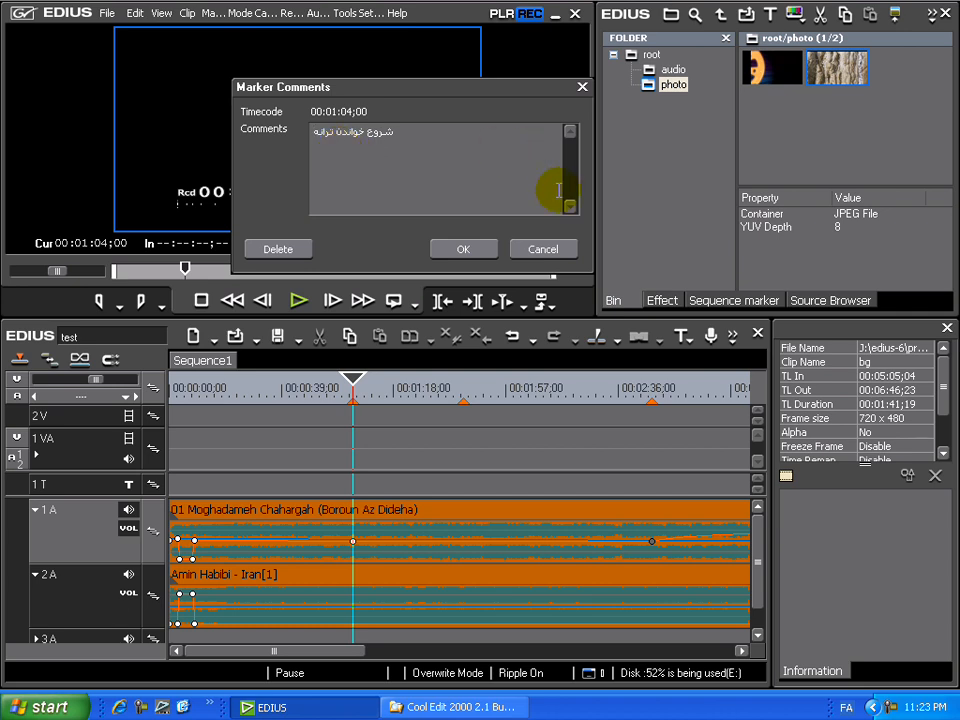
pyautogui.click(461, 247)
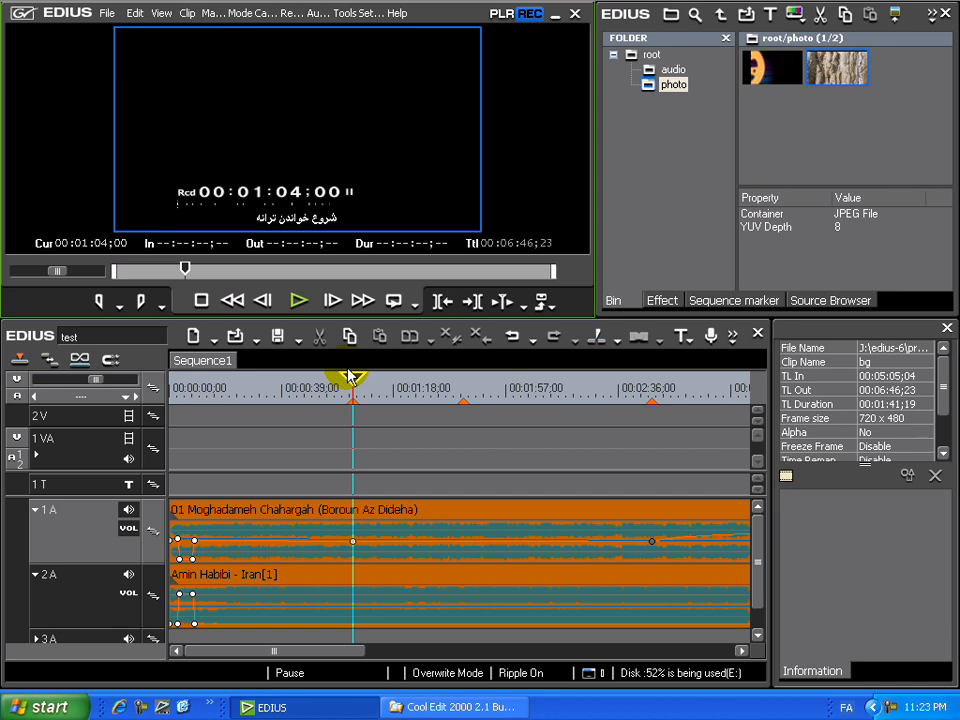
# Step back and forth between the sequence markers to check their comments, ending at 00:02:47;16
pyautogui.hotkey('shift', 'pagedown')
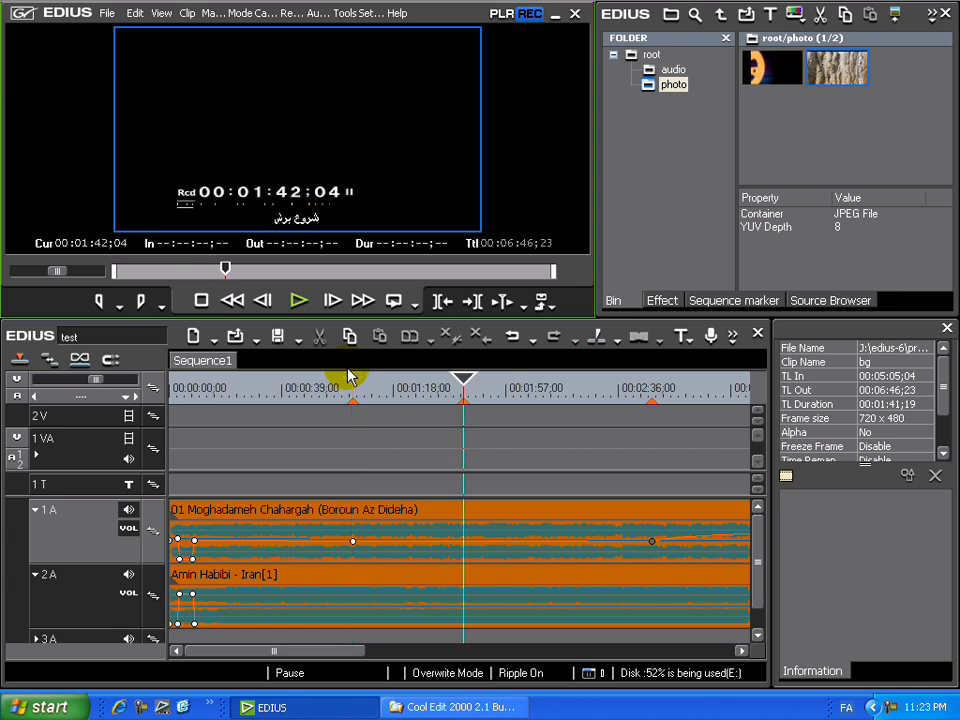
pyautogui.hotkey('shift', 'pageup')
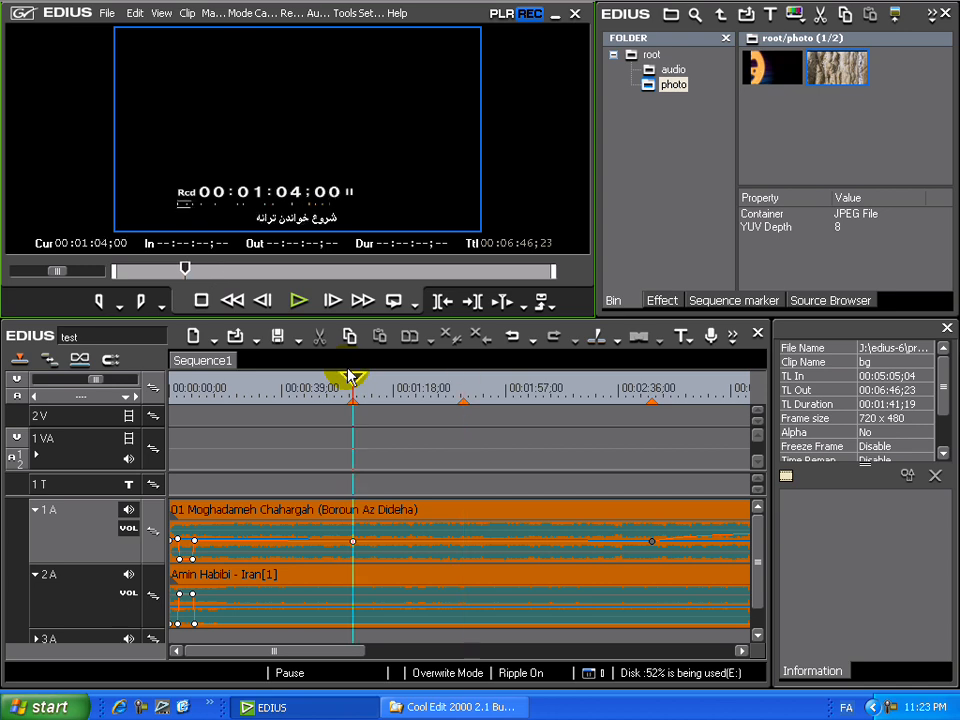
pyautogui.hotkey('shift', 'pagedown')
pyautogui.hotkey('shift', 'pagedown')
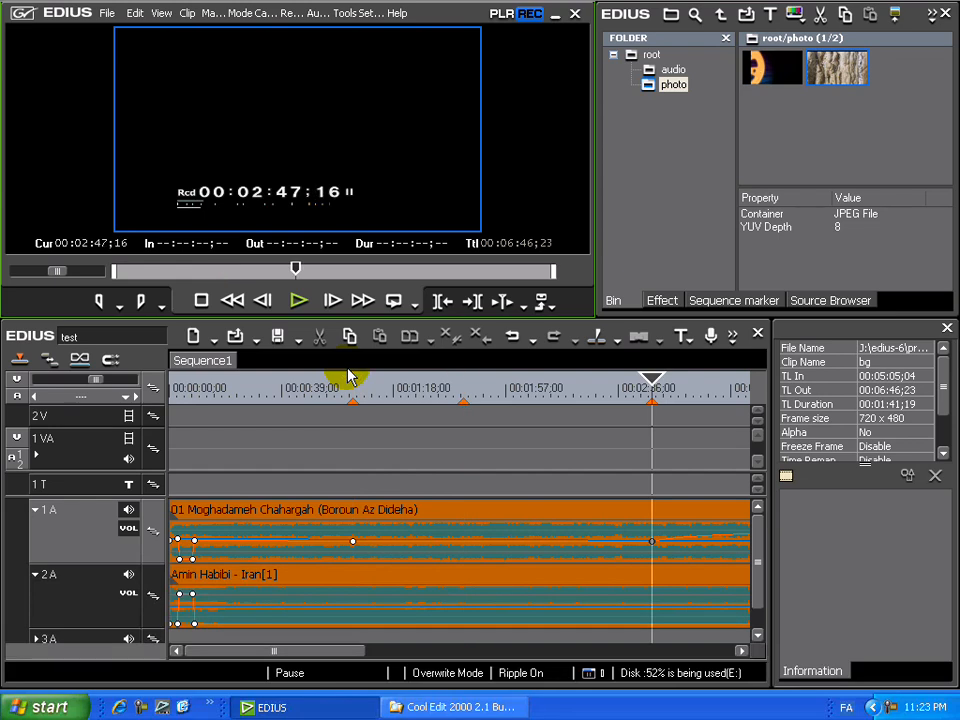
# Place the playhead at 00:02:08;25 and add a mark to the In/Out points of the sequence
pyautogui.click(210, 13)
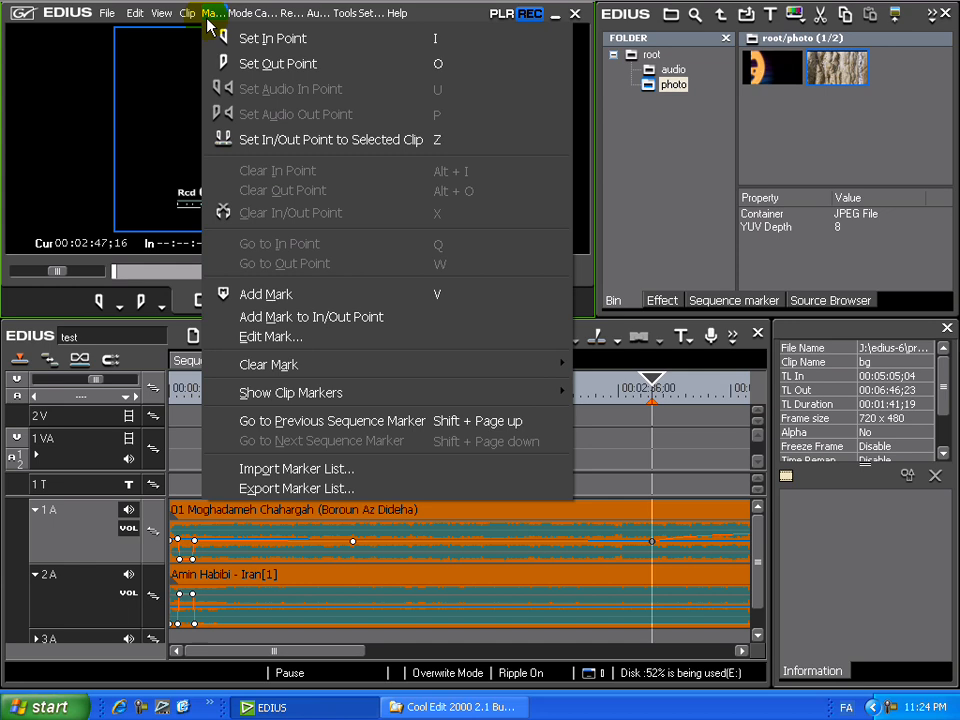
pyautogui.moveTo(643, 381); pyautogui.dragTo(540, 381)
pyautogui.click(211, 13)
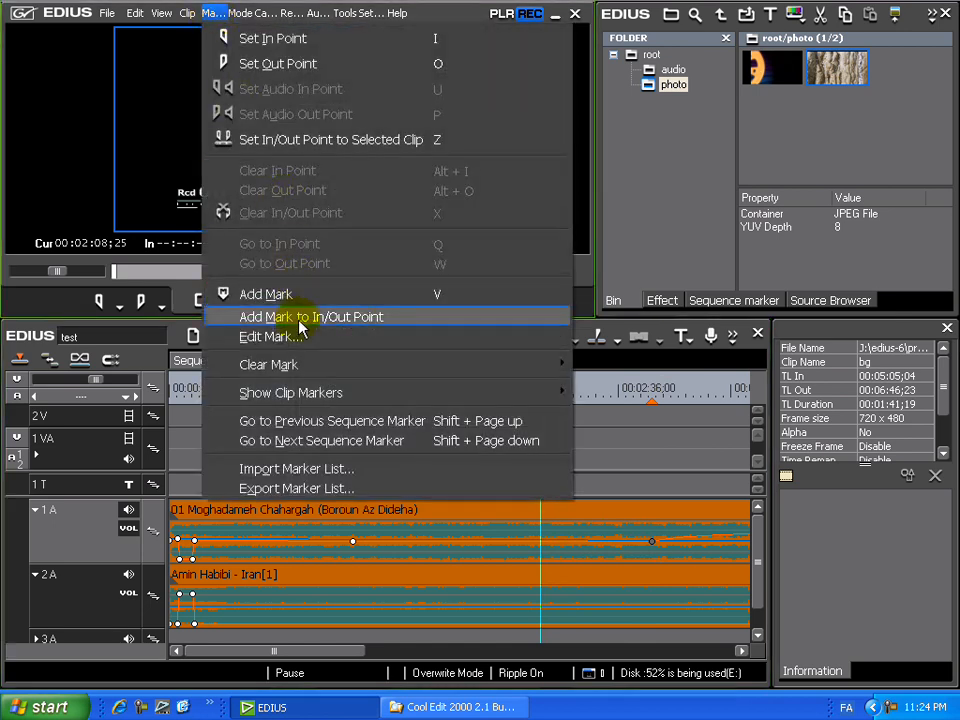
pyautogui.click(299, 318)
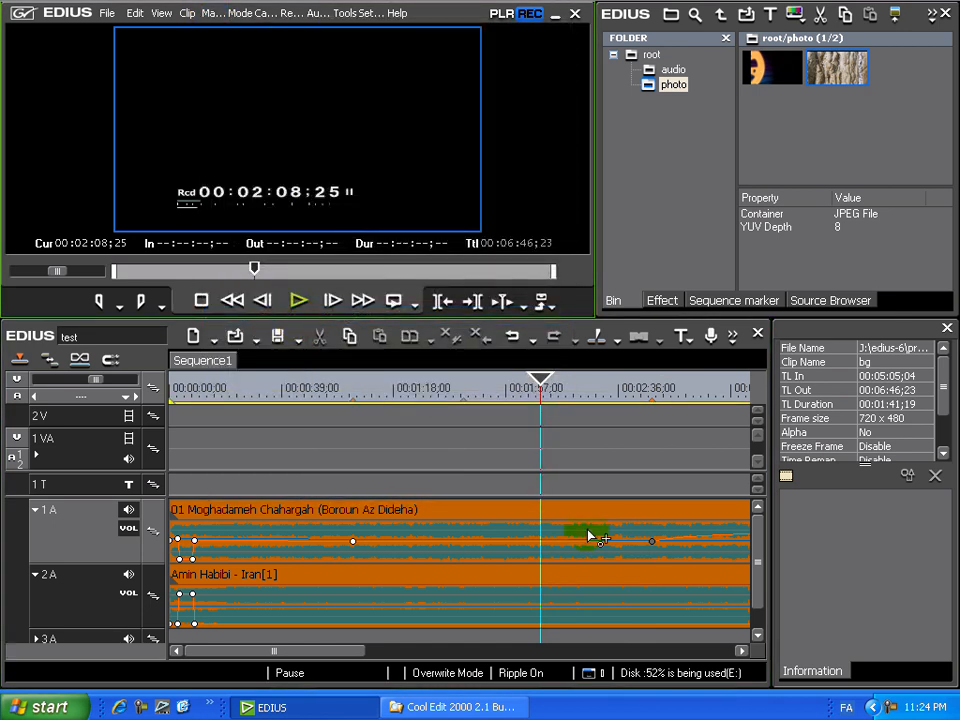
# Adjust both ends of the range marker so it runs from 00:03:54;06 to 00:04:33;18
pyautogui.moveTo(540, 387); pyautogui.dragTo(234, 390)
pyautogui.moveTo(176, 407); pyautogui.dragTo(512, 404)
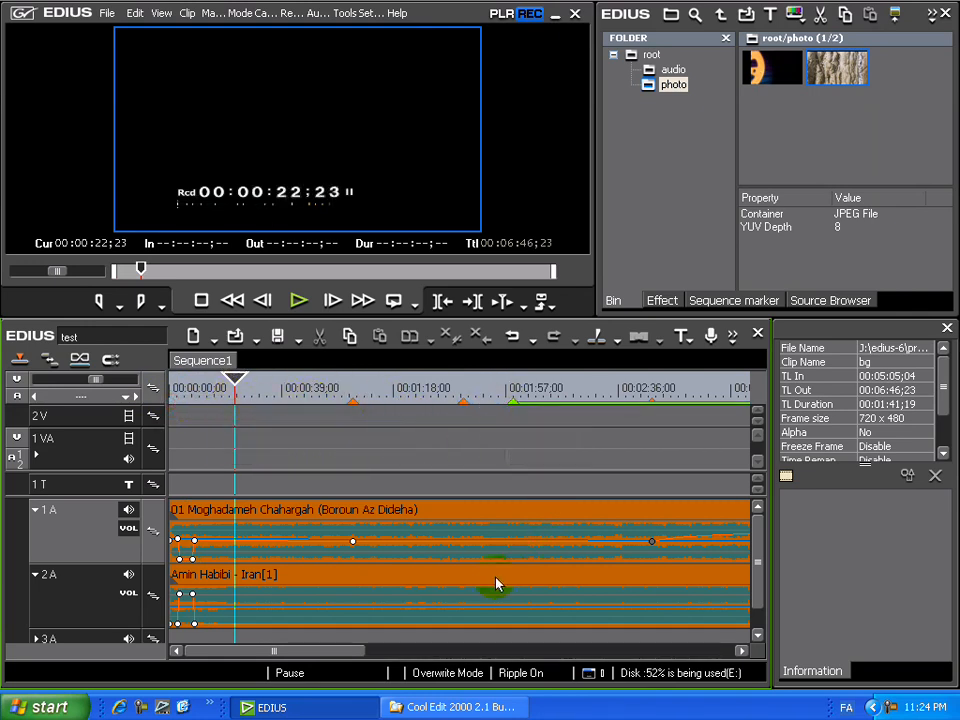
pyautogui.moveTo(327, 655); pyautogui.dragTo(382, 660)
pyautogui.moveTo(492, 657); pyautogui.dragTo(583, 654)
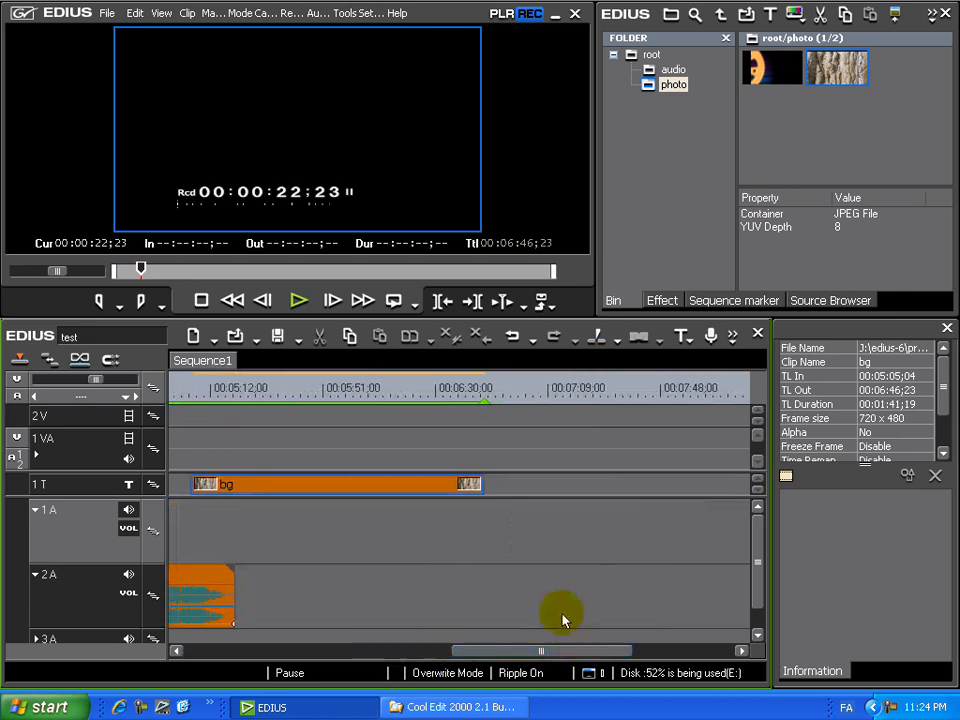
pyautogui.moveTo(491, 410); pyautogui.dragTo(200, 395)
pyautogui.moveTo(493, 652); pyautogui.dragTo(338, 655)
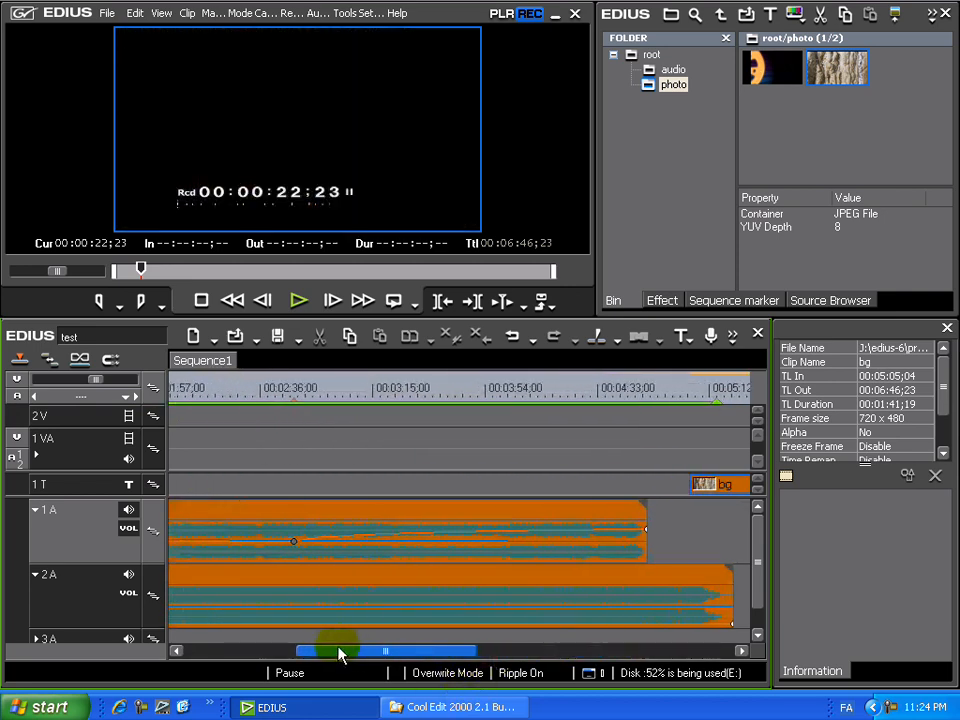
pyautogui.moveTo(741, 385); pyautogui.dragTo(604, 407)
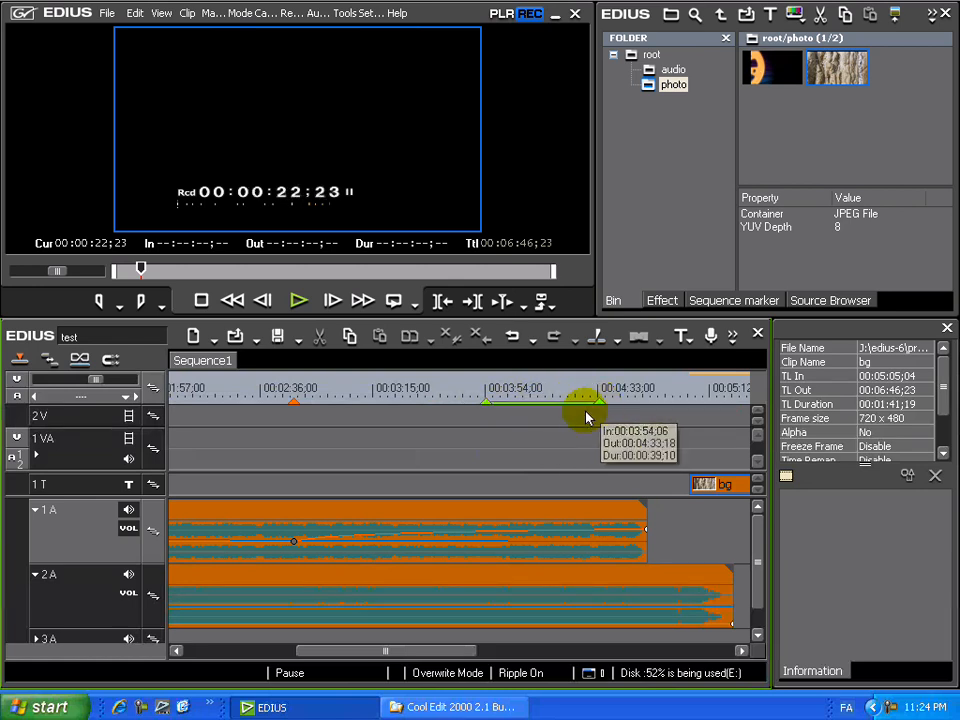
pyautogui.click(563, 407)
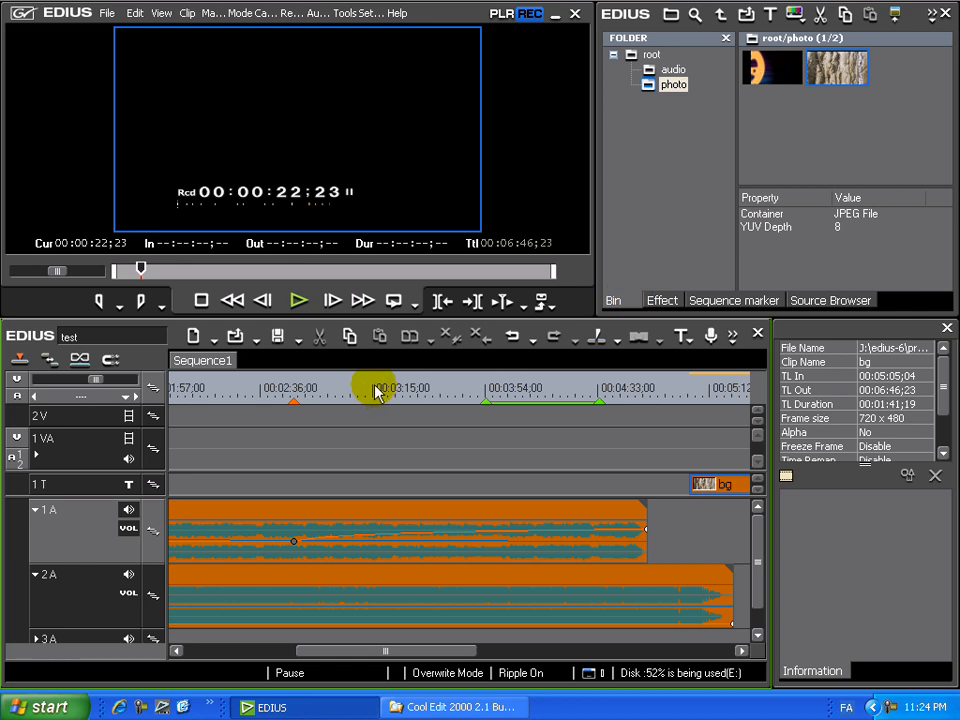
# Import ddd.jpg into the photo bin folder and place it on track 1VA at the range marker's start, 00:03:54;06
pyautogui.hotkey('shift', 'pagedown')
pyautogui.hotkey('shift', 'pagedown')
pyautogui.hotkey('shift', 'pagedown')
pyautogui.hotkey('shift', 'pagedown')
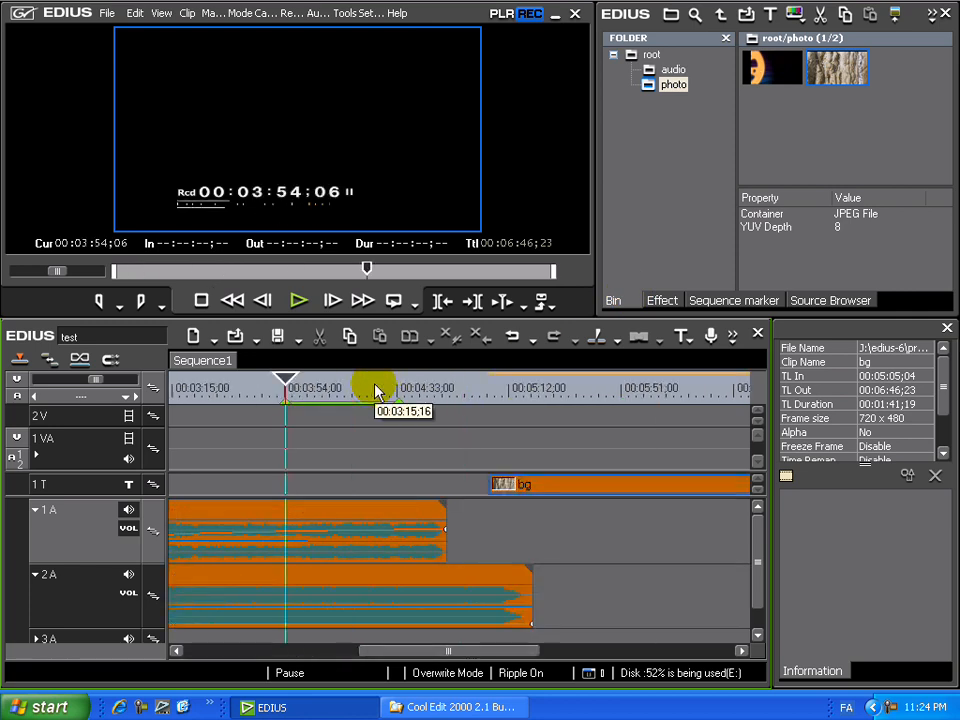
pyautogui.doubleClick(830, 140)
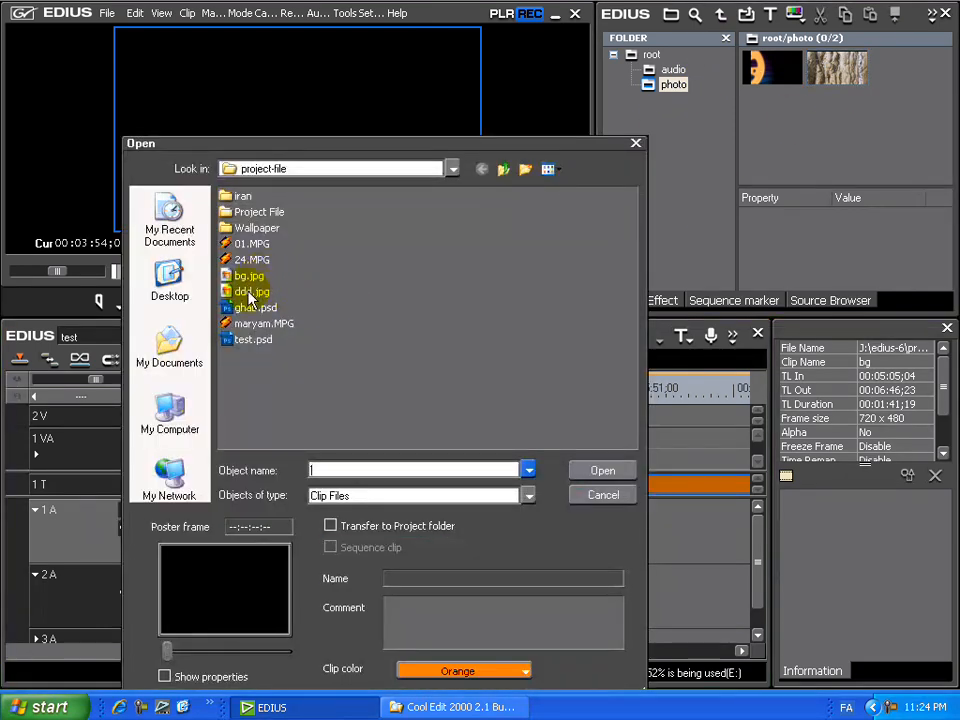
pyautogui.doubleClick(251, 296)
pyautogui.moveTo(672, 283); pyautogui.dragTo(285, 463)
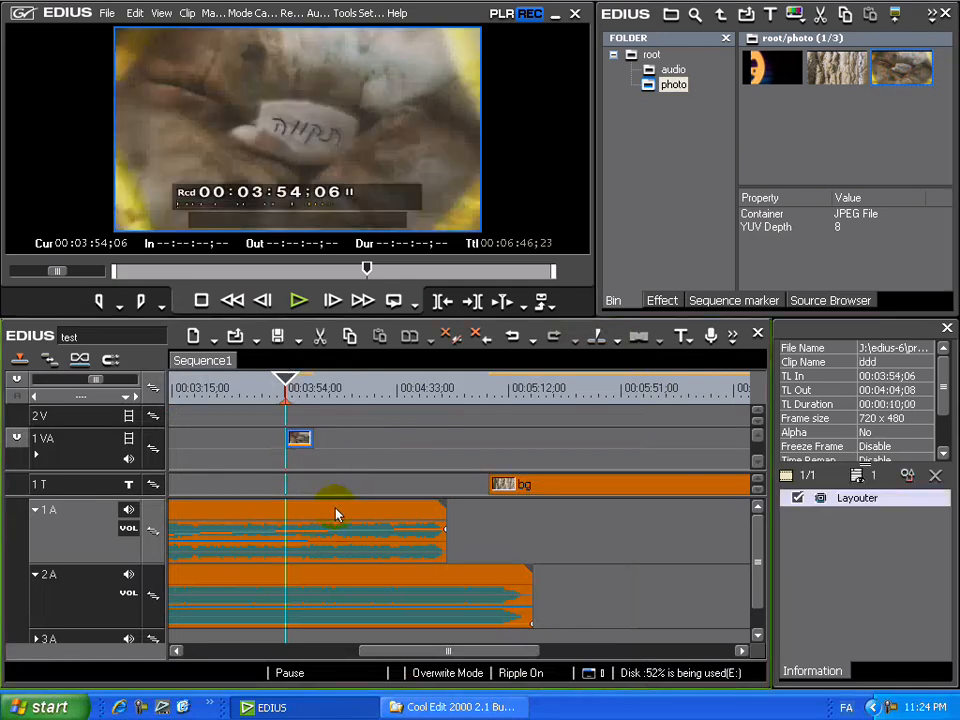
# Check the placed image's alignment with the playhead at the 00:03:54;06 marker, and return the playhead to 00:00:21;24
pyautogui.click(233, 387)
pyautogui.moveTo(231, 372); pyautogui.dragTo(397, 380)
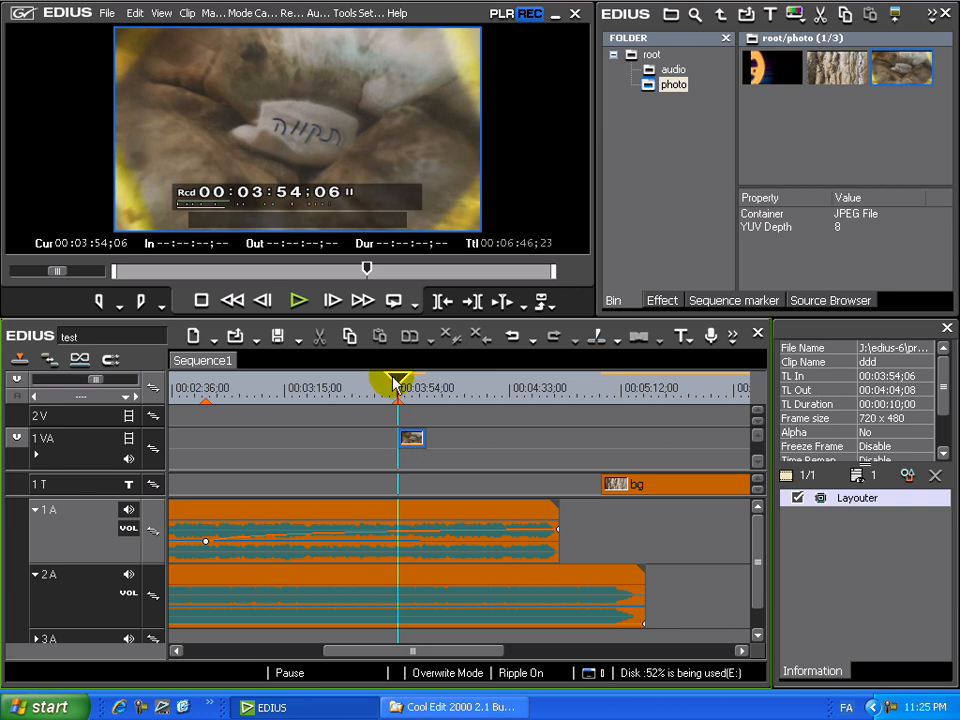
pyautogui.moveTo(398, 381); pyautogui.dragTo(232, 424)
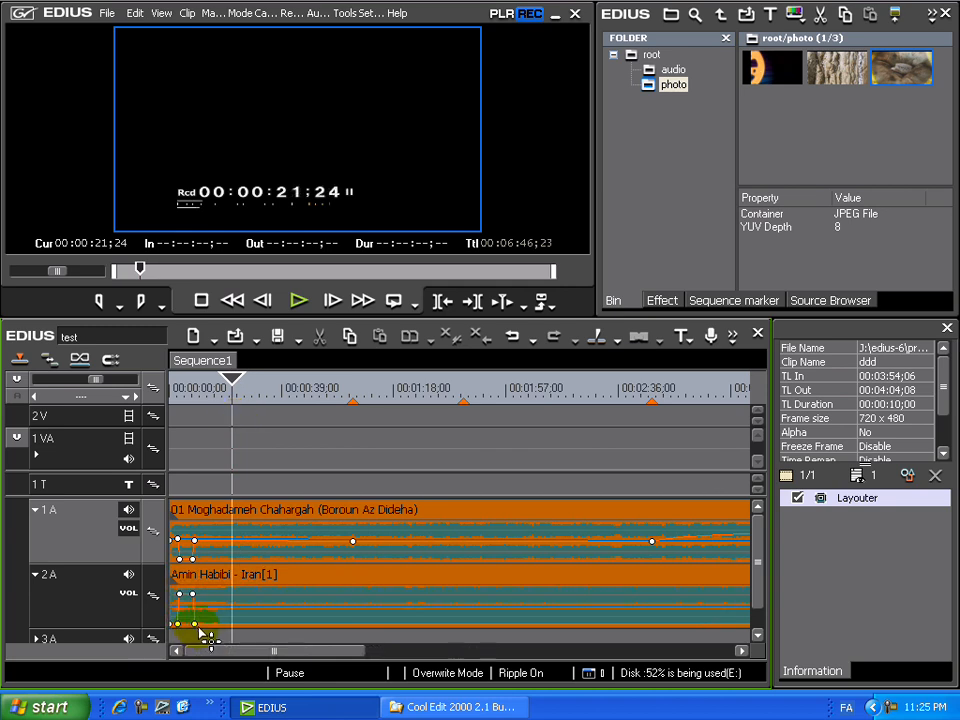
# Delete the audio clip on track 1A
pyautogui.click(74, 530)
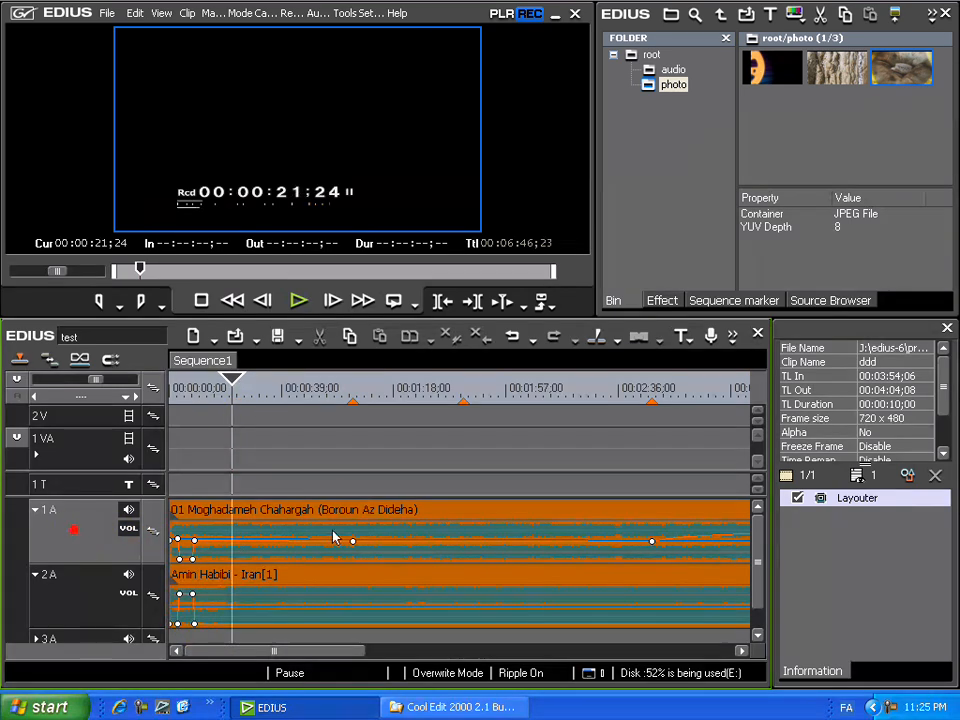
pyautogui.click(400, 528)
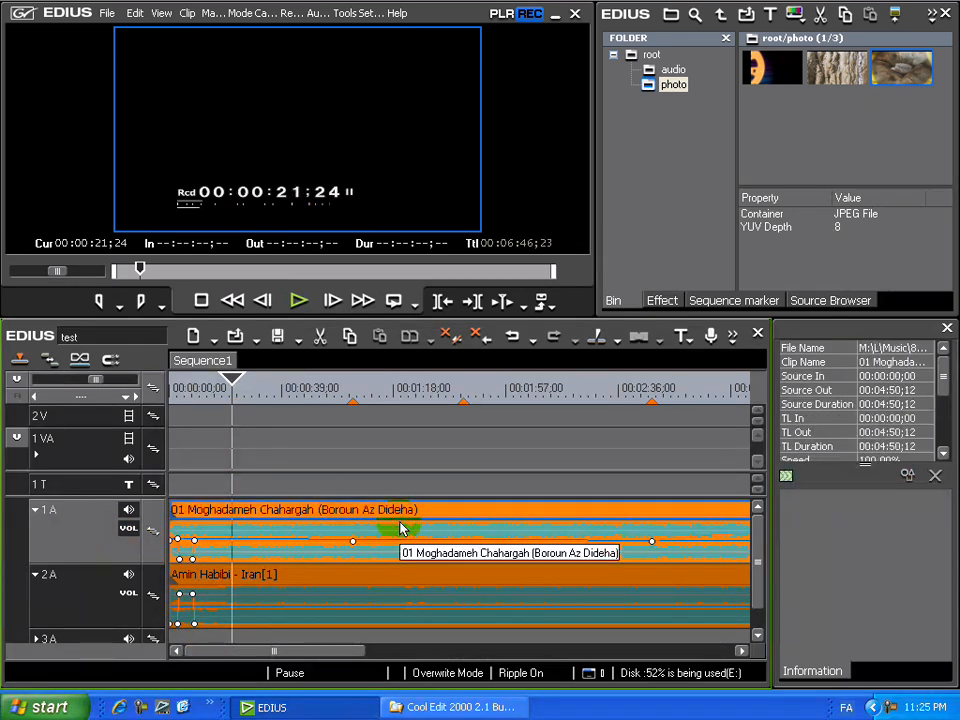
pyautogui.press('Delete')
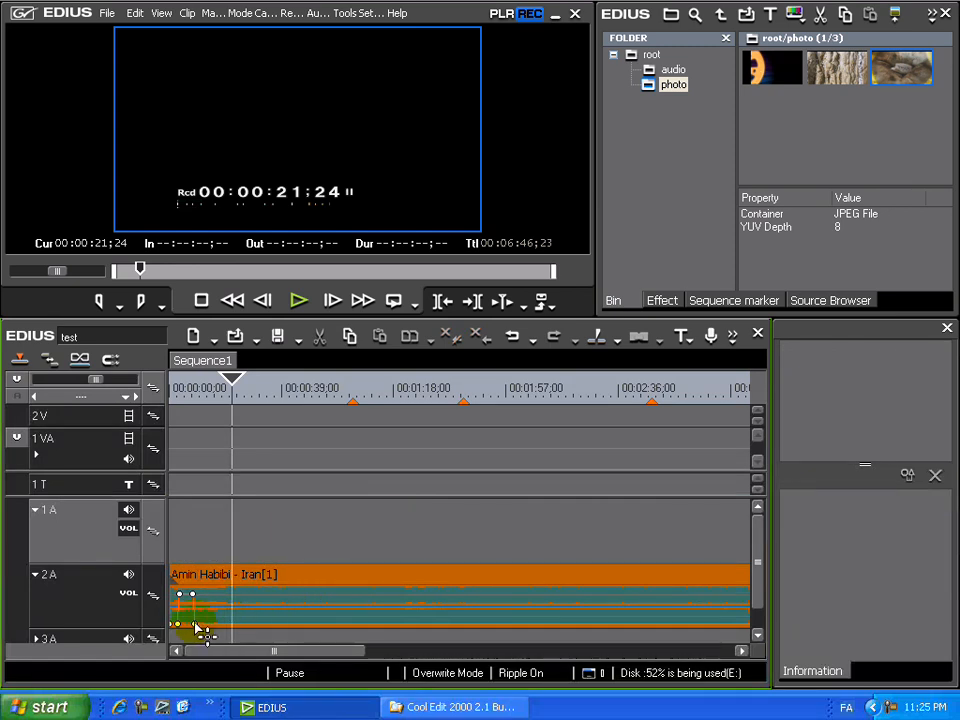
# Raise the fourth volume point of the track 2A clip to nearly the preceding point's level and shift it slightly rightward in time
pyautogui.moveTo(196, 628); pyautogui.dragTo(220, 598)
pyautogui.rightClick(222, 604)
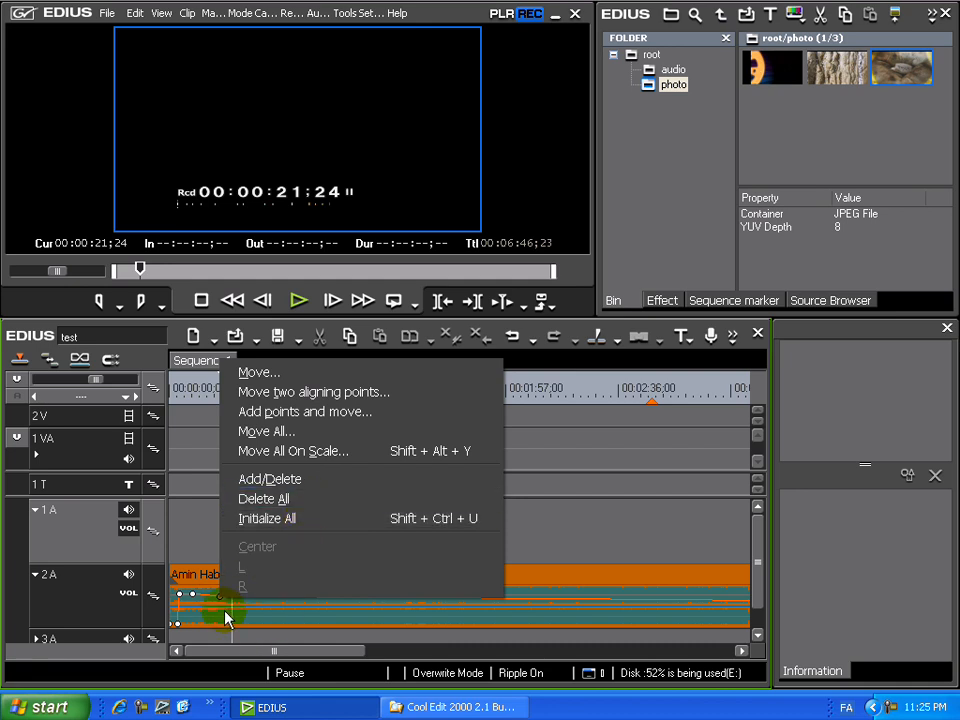
# Compare the commands offered on the track 2A clip in pan mode, with curves hidden, and in volume mode
pyautogui.click(128, 594)
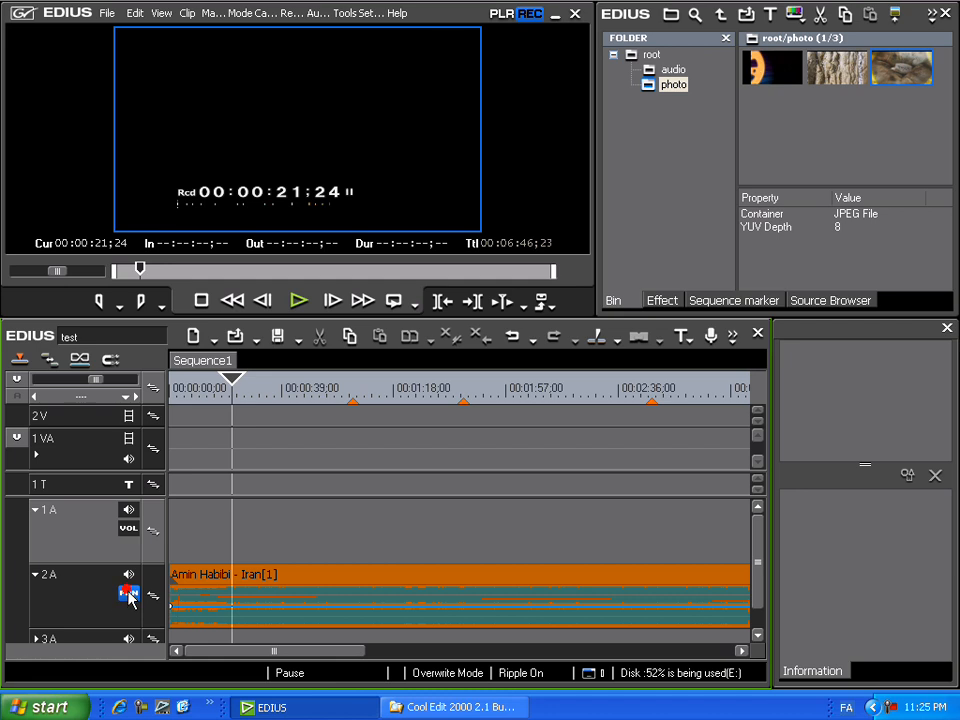
pyautogui.rightClick(230, 605)
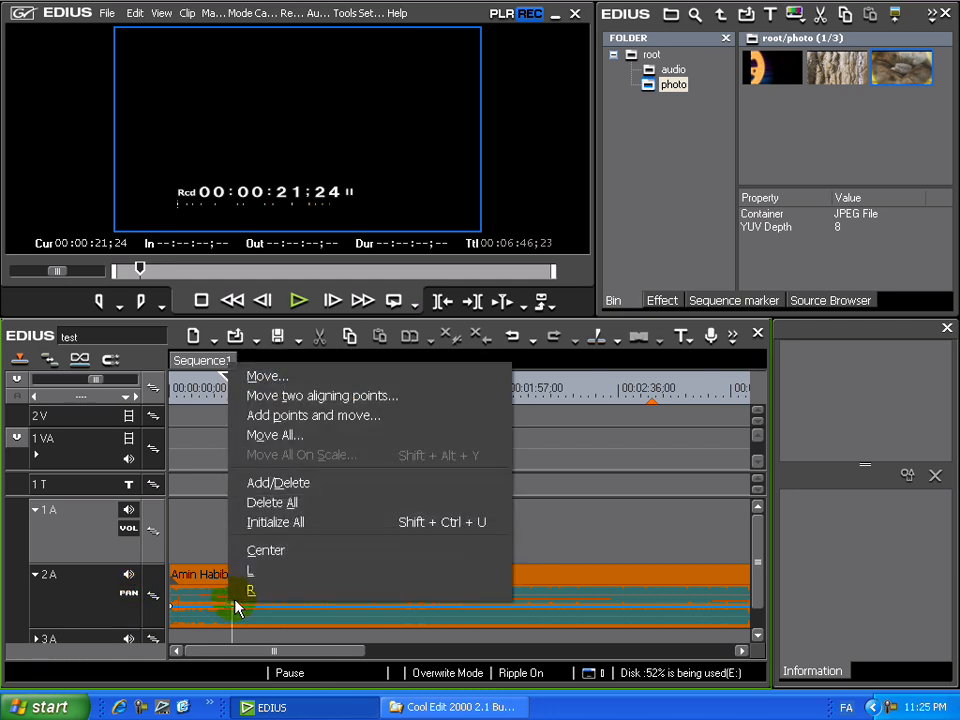
pyautogui.click(128, 594)
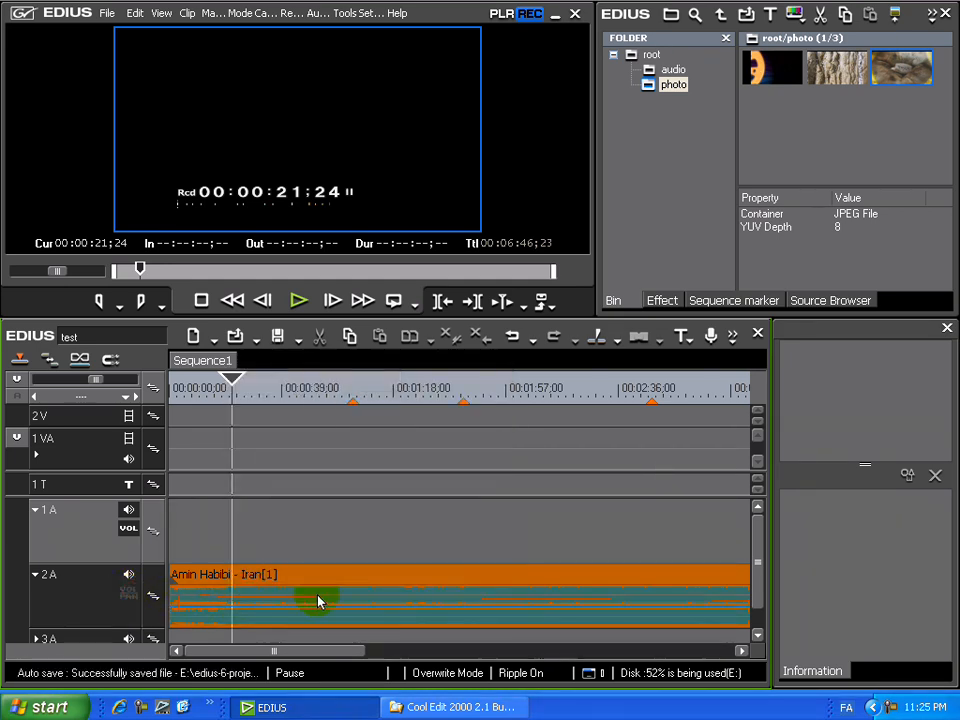
pyautogui.rightClick(316, 600)
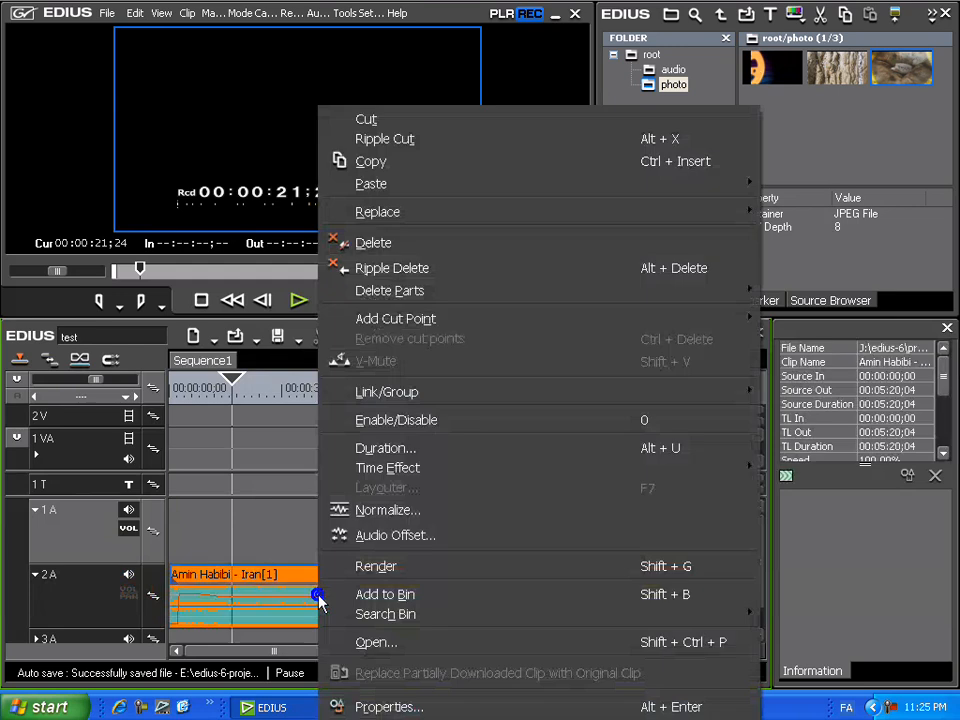
pyautogui.click(130, 596)
pyautogui.rightClick(252, 604)
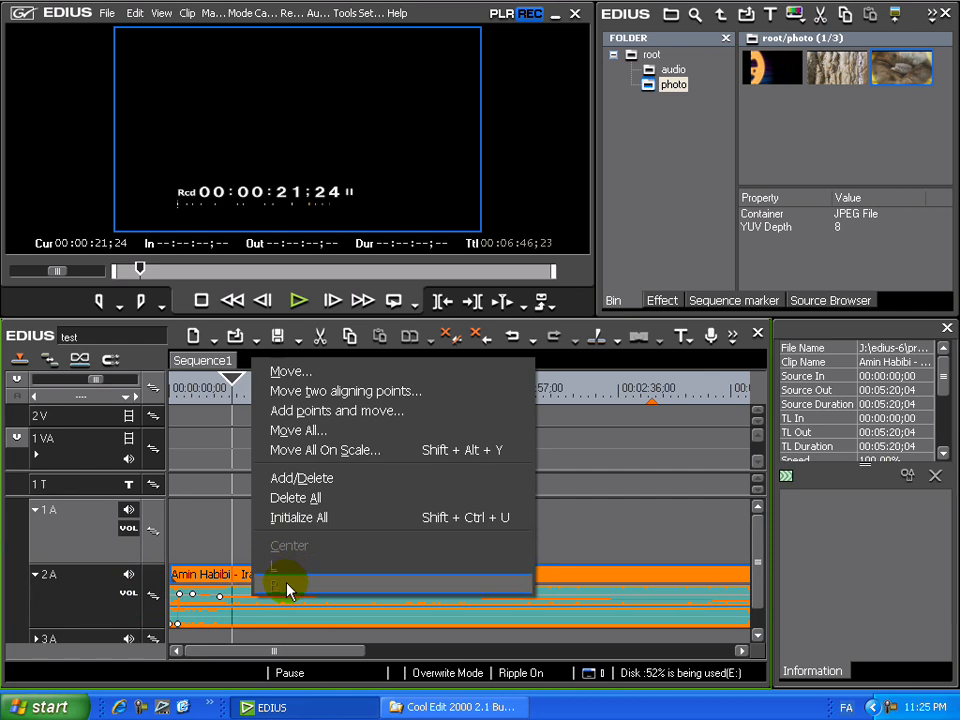
# Switch track 2A to its pan curve and add a pan point near the centre level at about 00:00:21;24
pyautogui.click(130, 596)
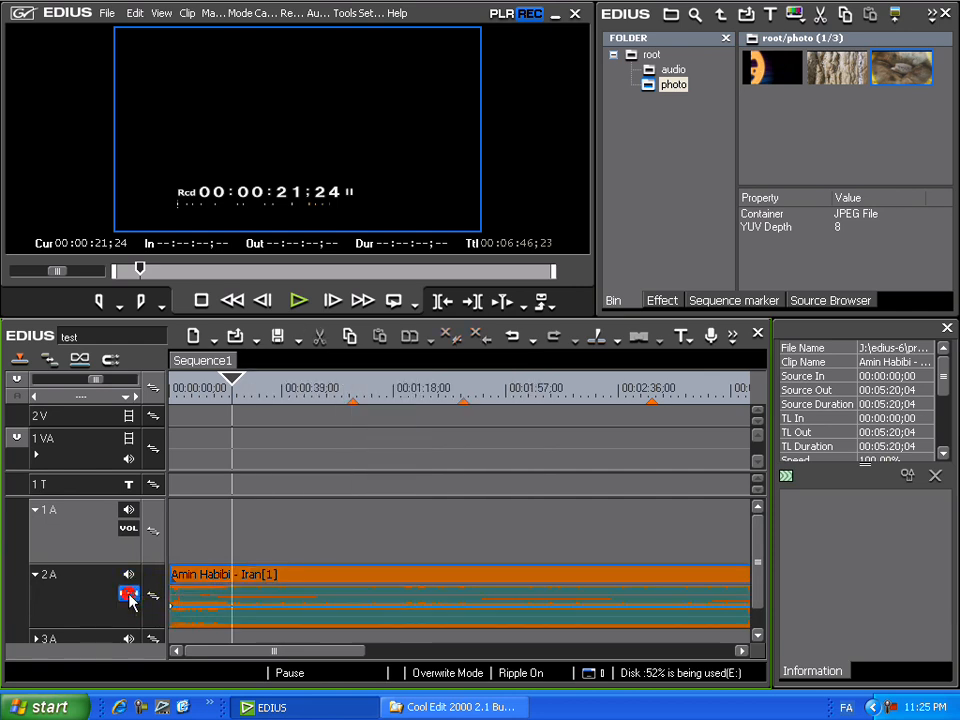
pyautogui.rightClick(199, 614)
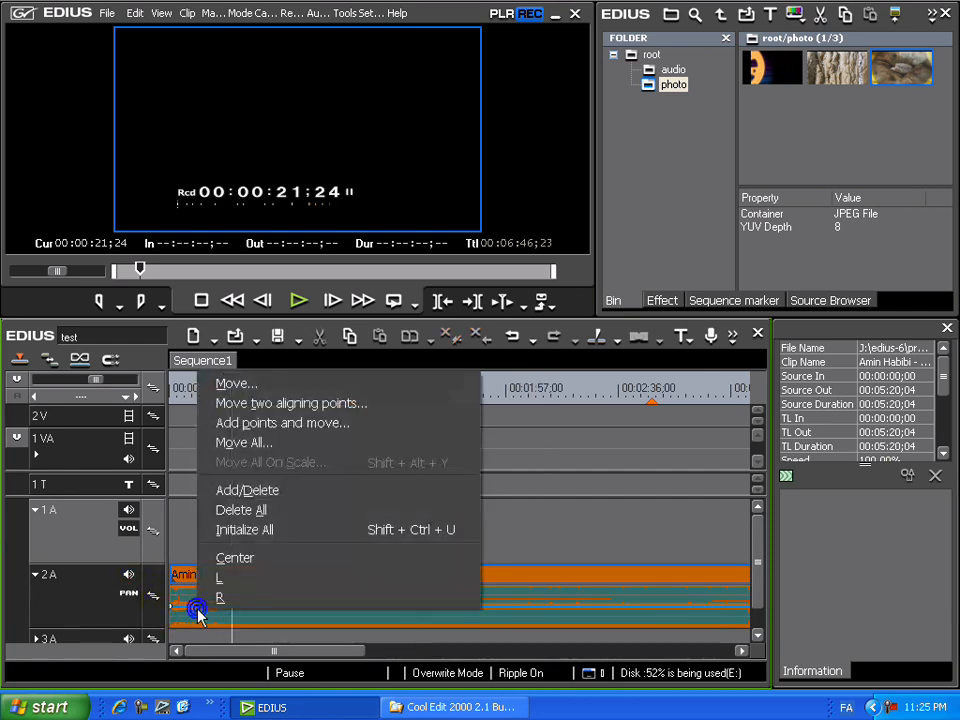
pyautogui.click(250, 566)
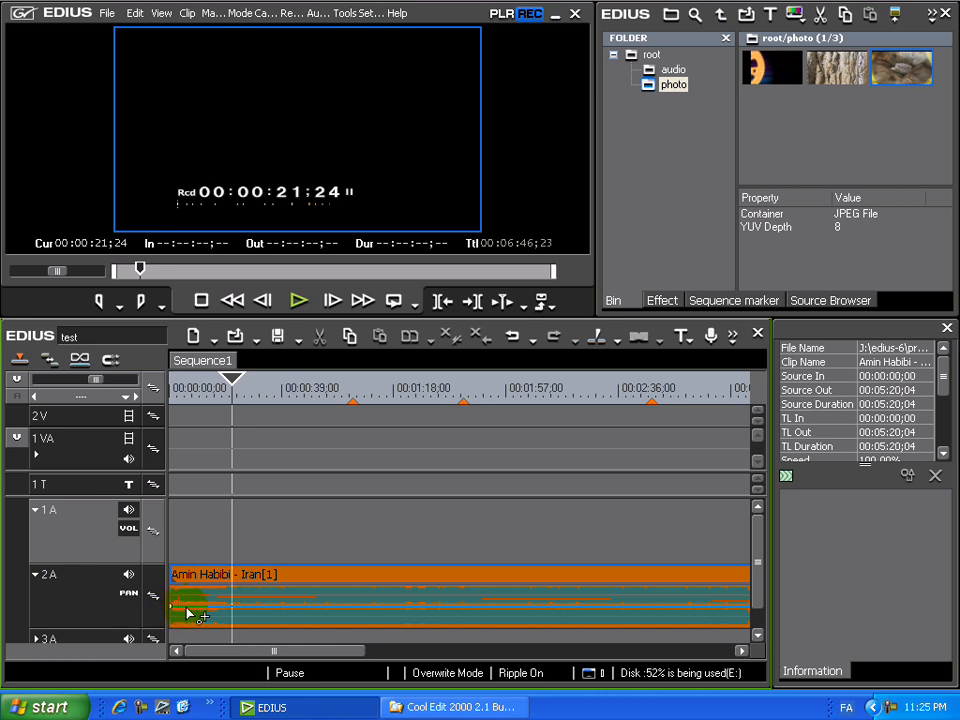
pyautogui.moveTo(201, 607); pyautogui.dragTo(237, 609)
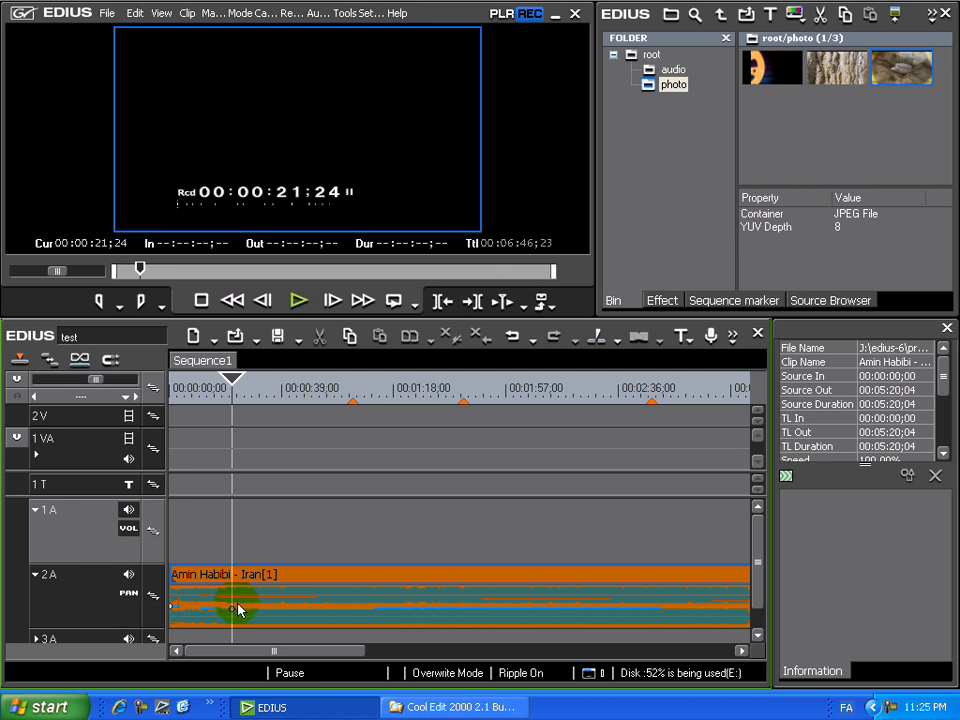
# Pan the track 2A clip's curve to L and to R, and finally set it back to Center
pyautogui.rightClick(238, 614)
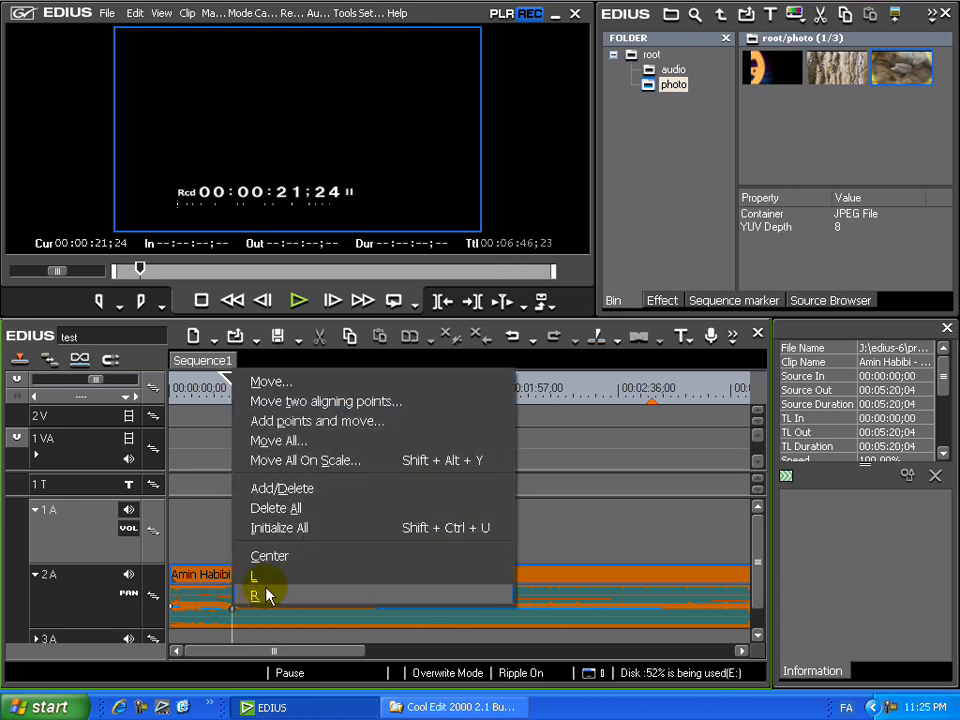
pyautogui.click(264, 584)
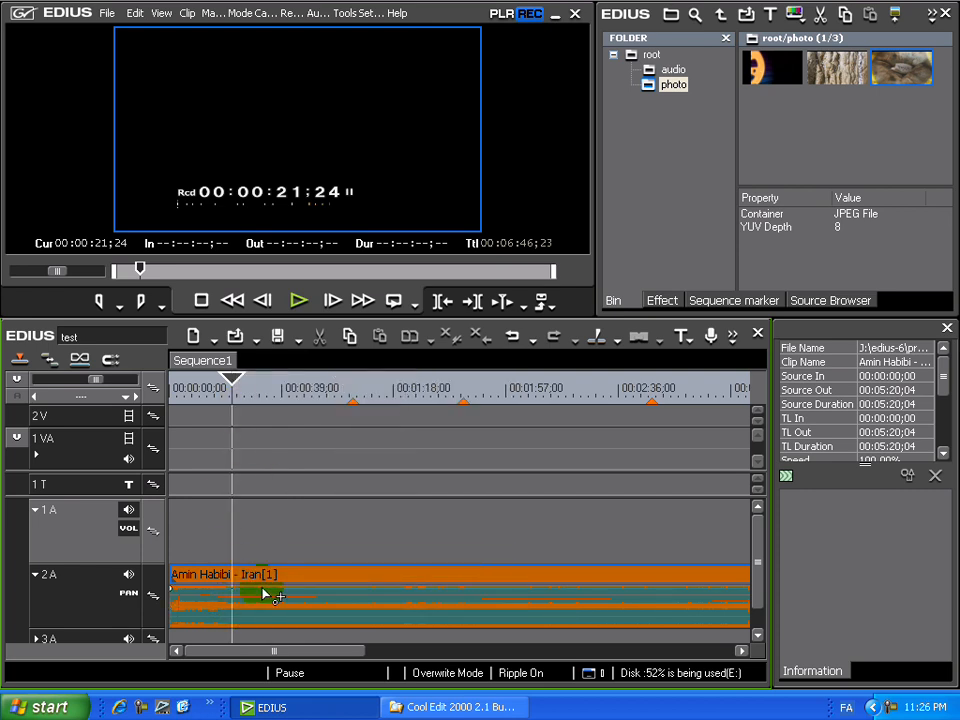
pyautogui.rightClick(245, 607)
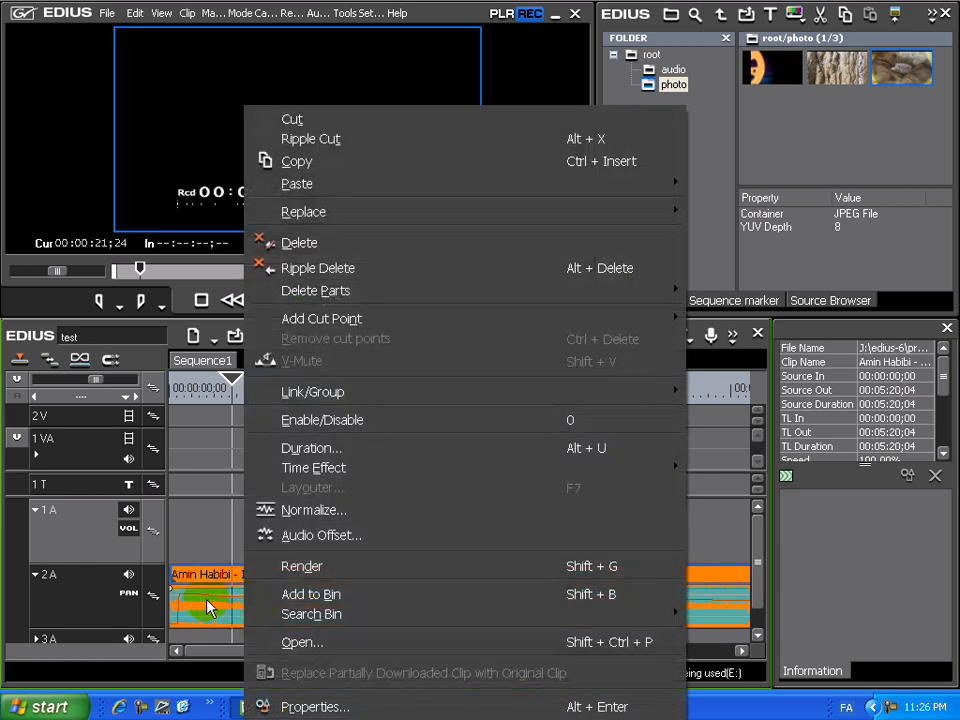
pyautogui.rightClick(195, 606)
pyautogui.rightClick(177, 592)
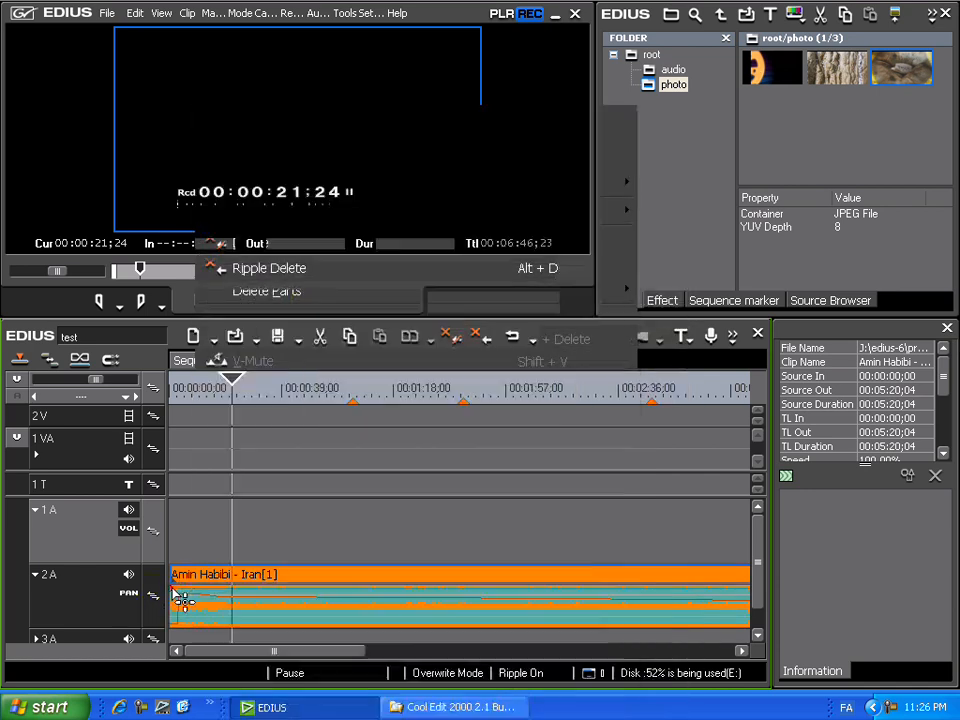
pyautogui.click(212, 578)
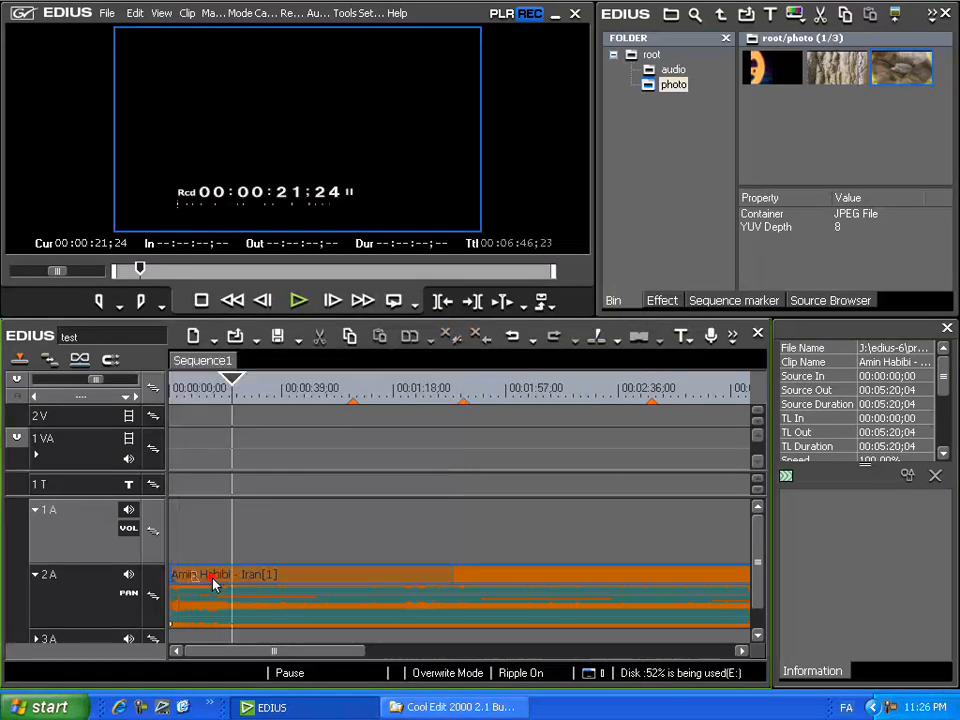
pyautogui.rightClick(178, 630)
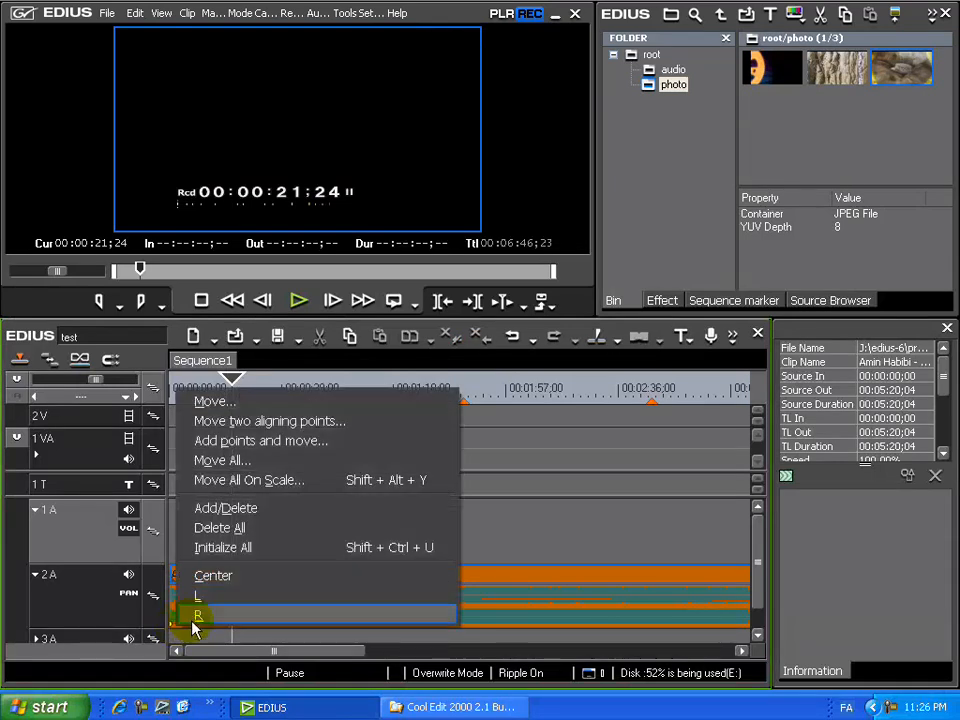
pyautogui.click(223, 578)
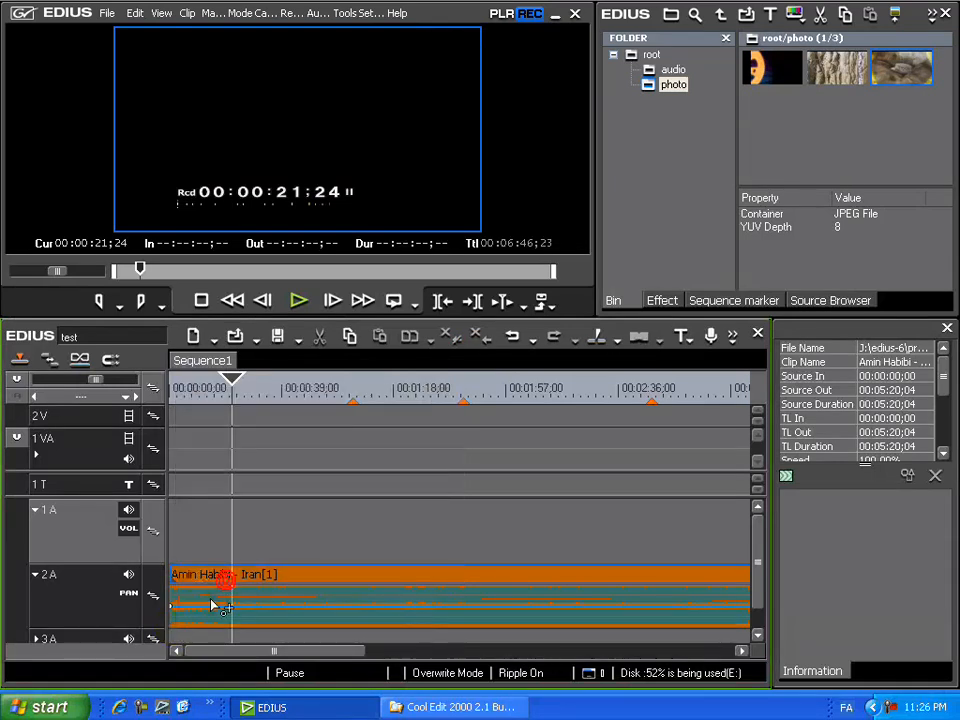
# Switch track 2A to its volume curve, initialize all of its points, and delete them all
pyautogui.click(129, 596)
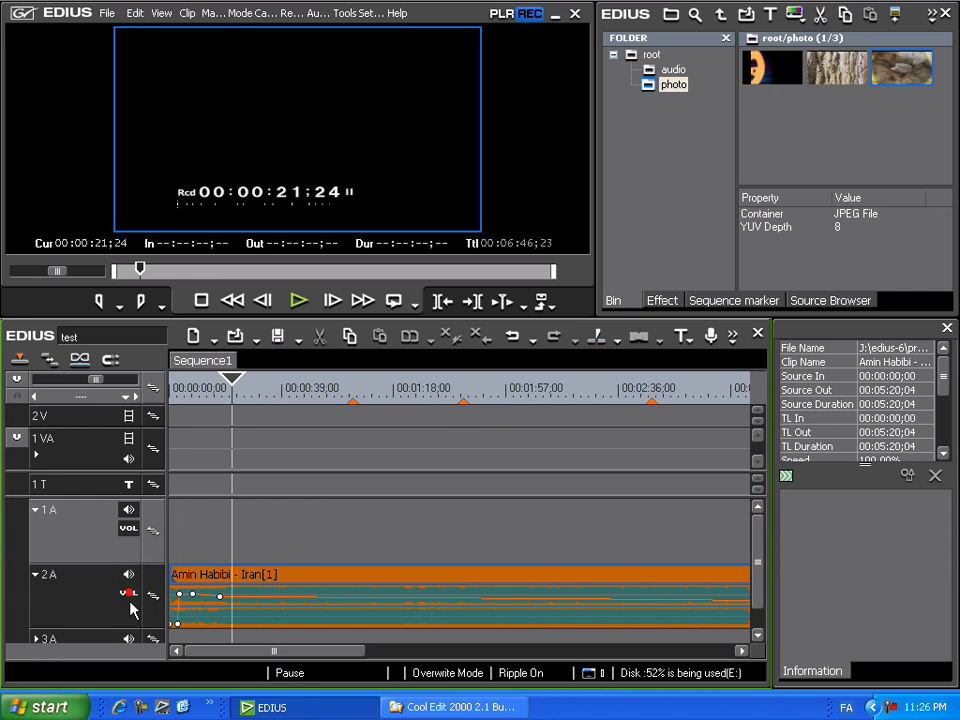
pyautogui.rightClick(224, 599)
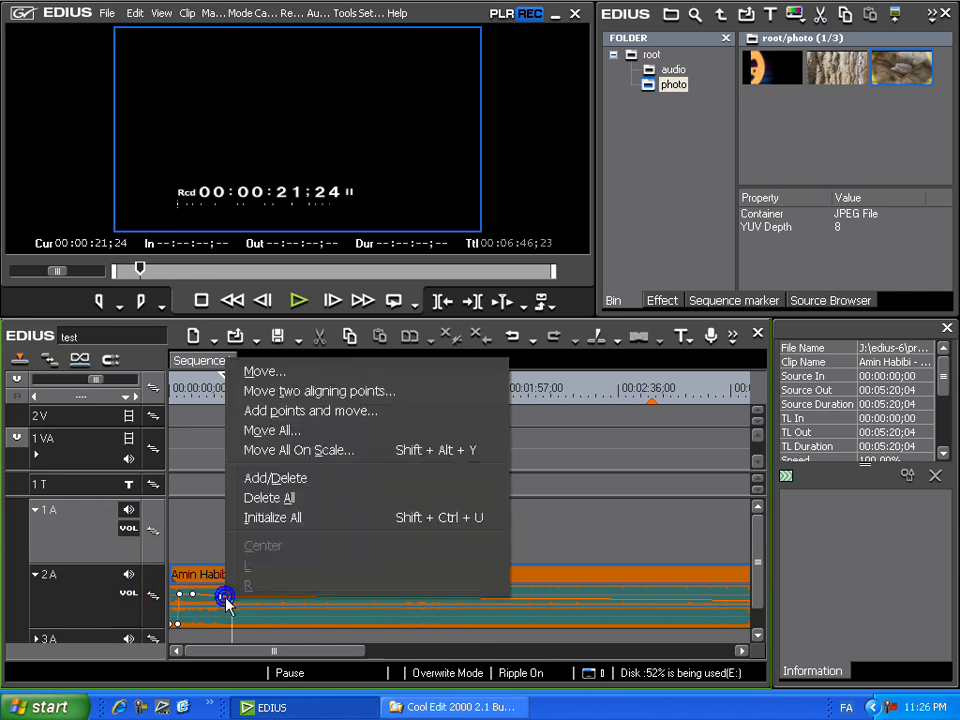
pyautogui.click(287, 520)
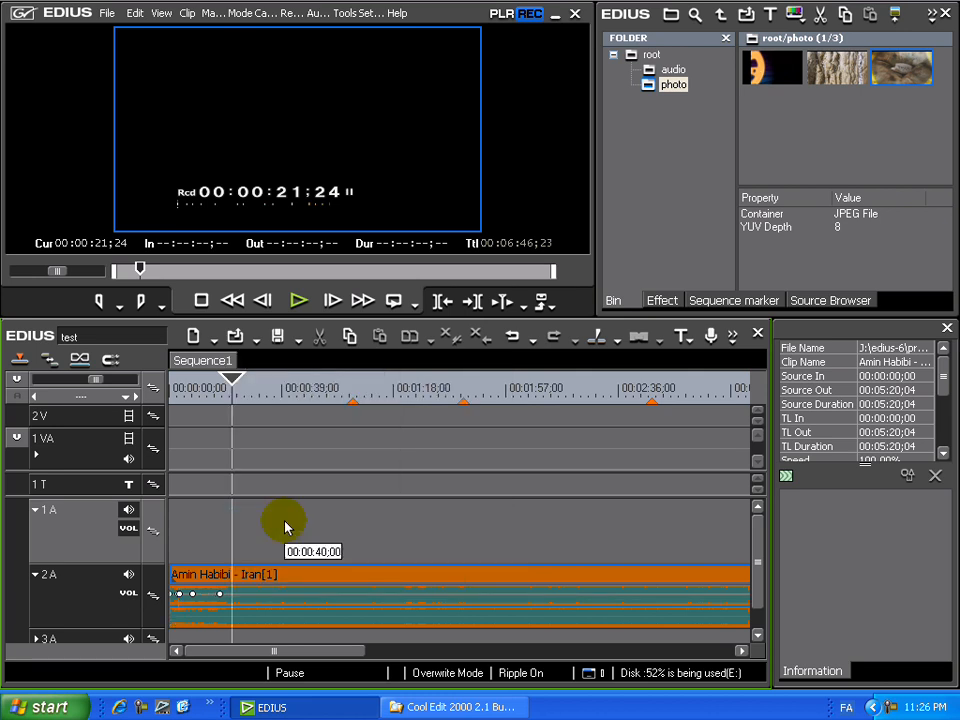
pyautogui.rightClick(266, 597)
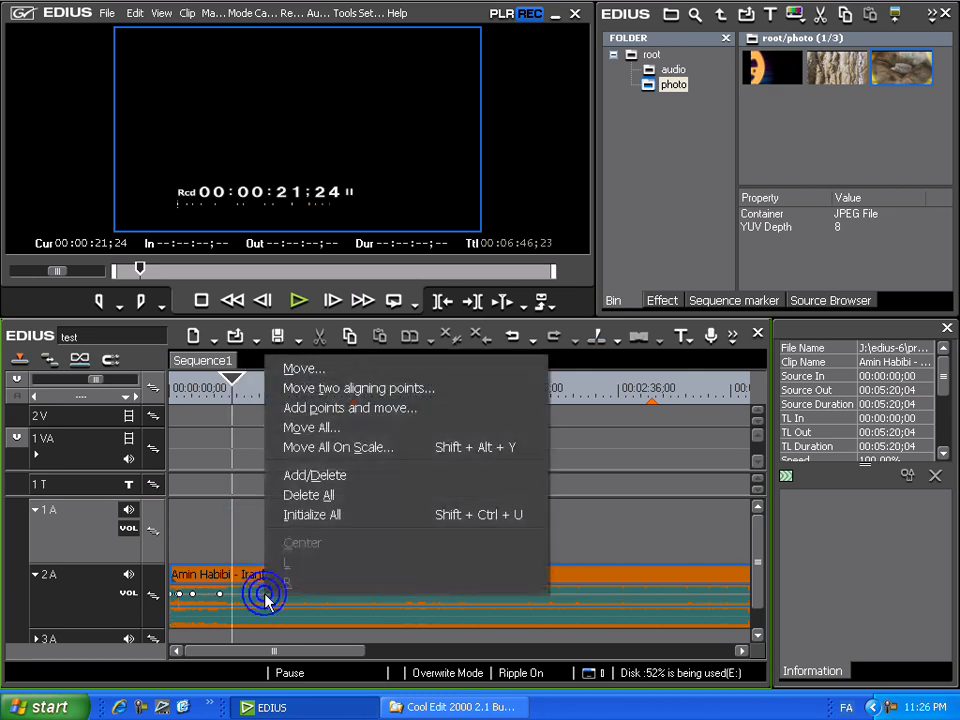
pyautogui.click(336, 495)
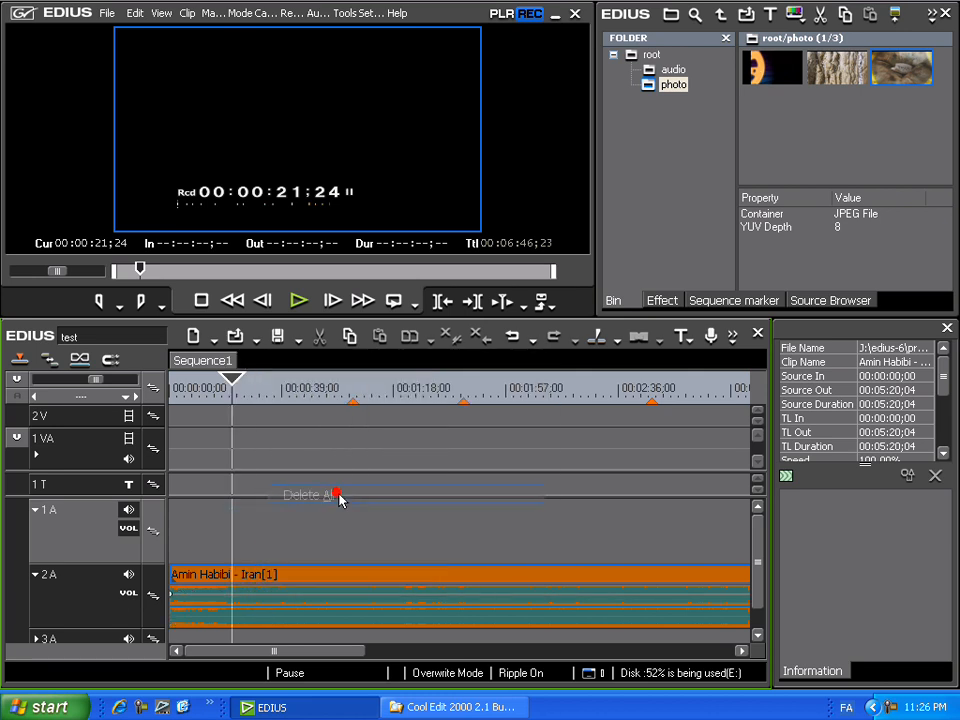
# Add a volume point at 00:00:30;08 on the track 2A clip with a value of 152.00%
pyautogui.rightClick(258, 600)
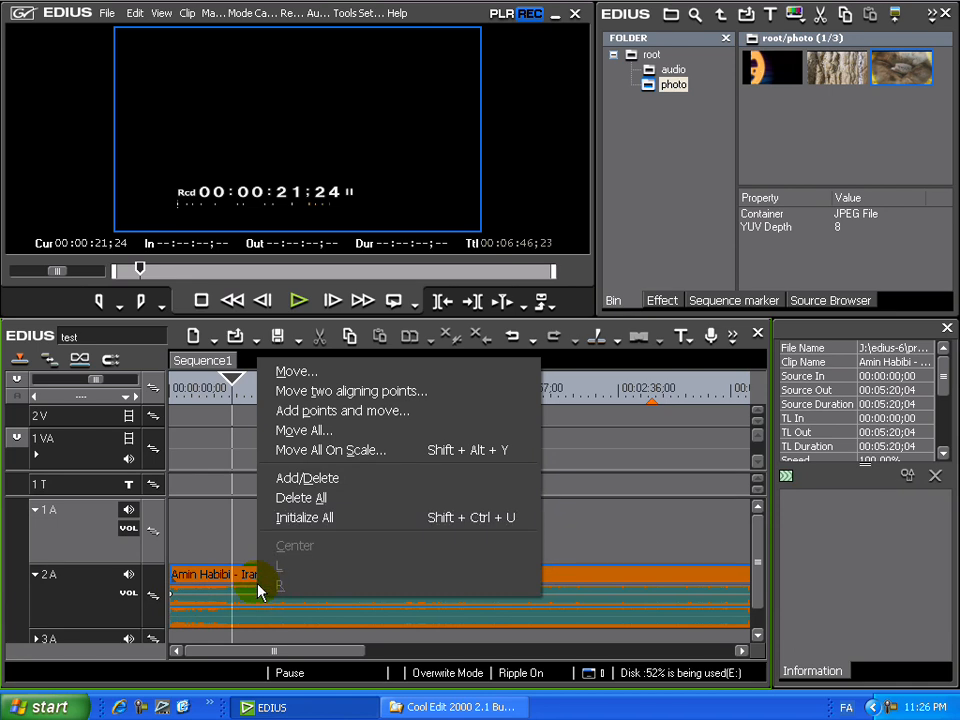
pyautogui.click(335, 384)
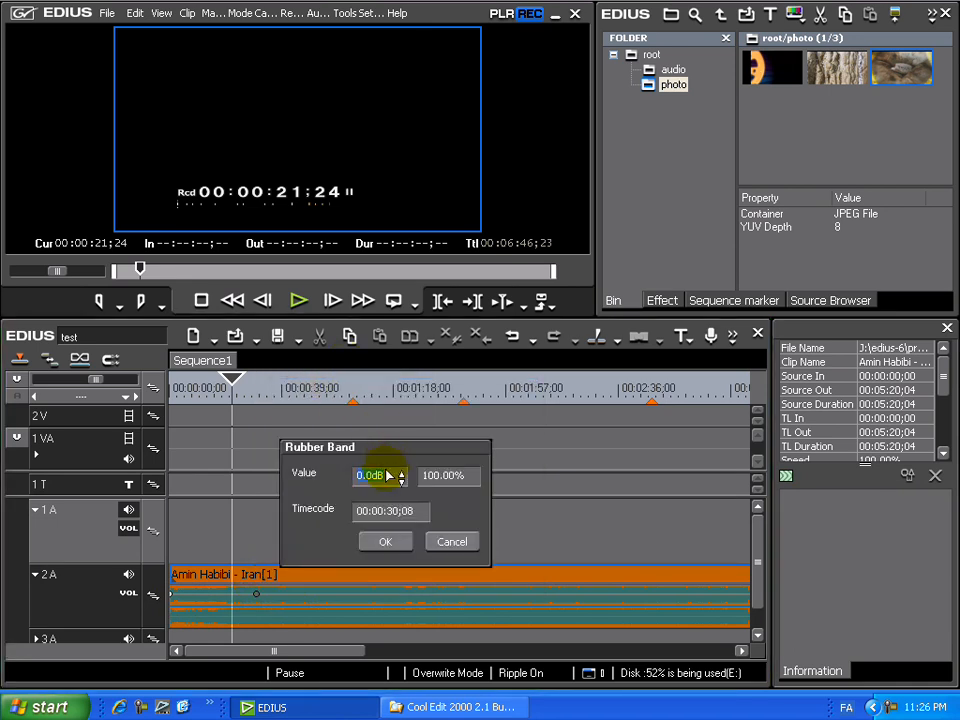
pyautogui.moveTo(441, 482); pyautogui.dragTo(435, 407)
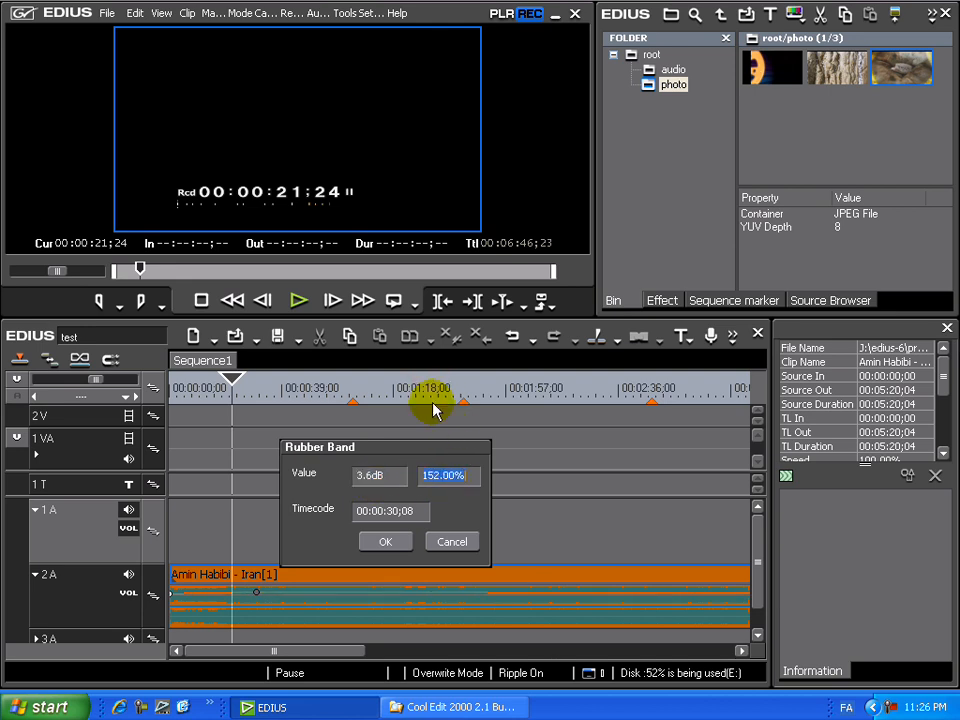
pyautogui.click(388, 543)
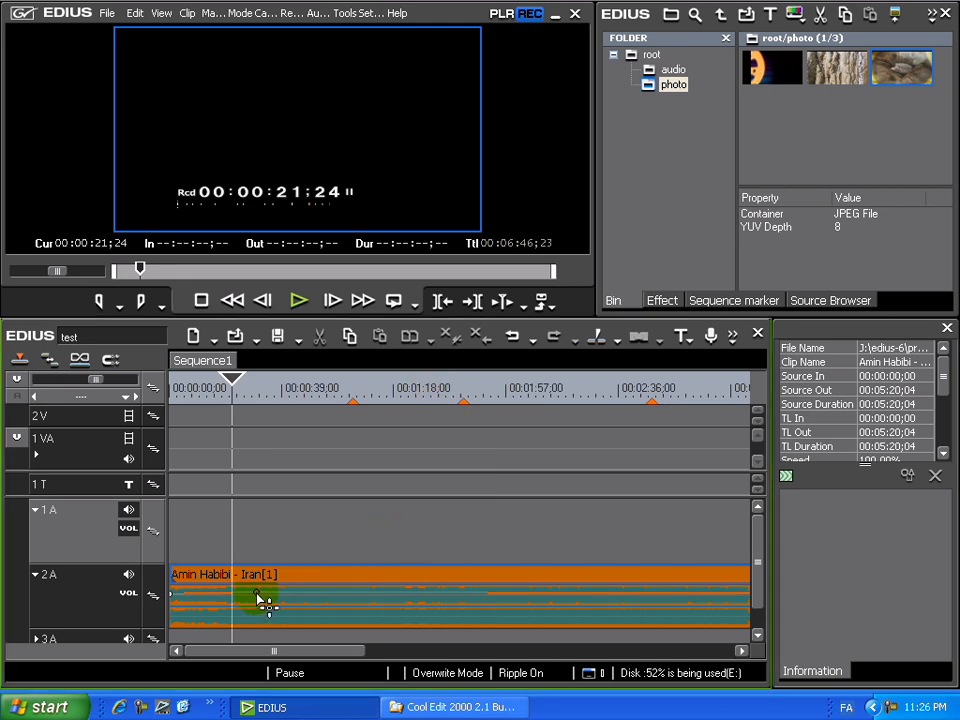
# Lower the track 2A volume point at 00:00:30;08 to about 60% and remove it from the curve
pyautogui.moveTo(257, 595)
pyautogui.mouseDown()
pyautogui.moveTo(257, 603)
pyautogui.moveTo(283, 598)
pyautogui.moveTo(232, 600)
pyautogui.moveTo(272, 598)
pyautogui.moveTo(256, 598)
pyautogui.mouseUp()
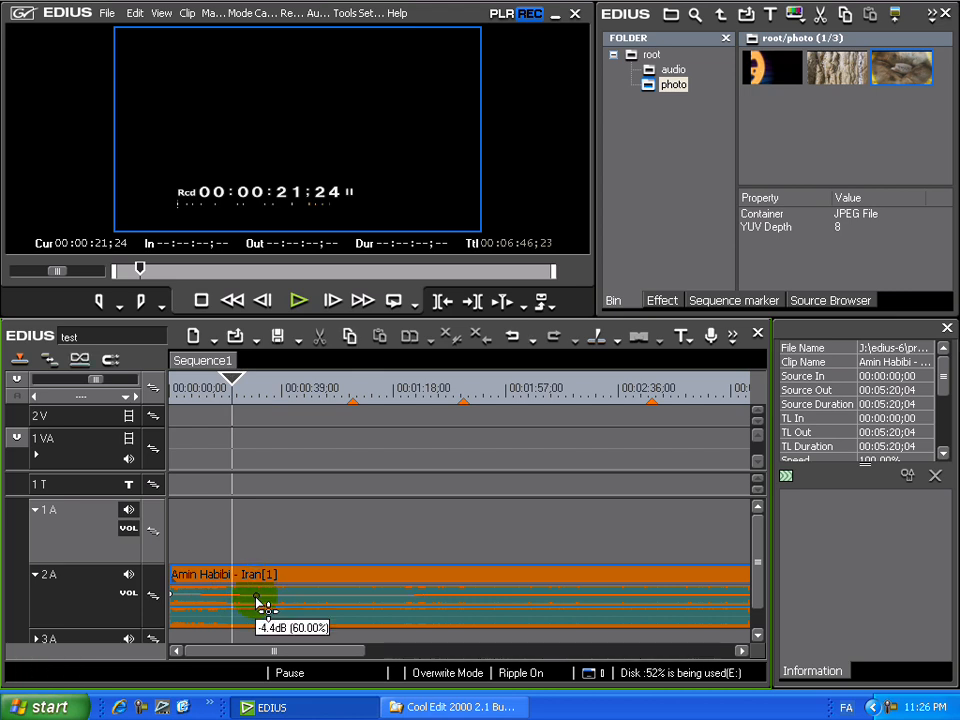
pyautogui.rightClick(257, 602)
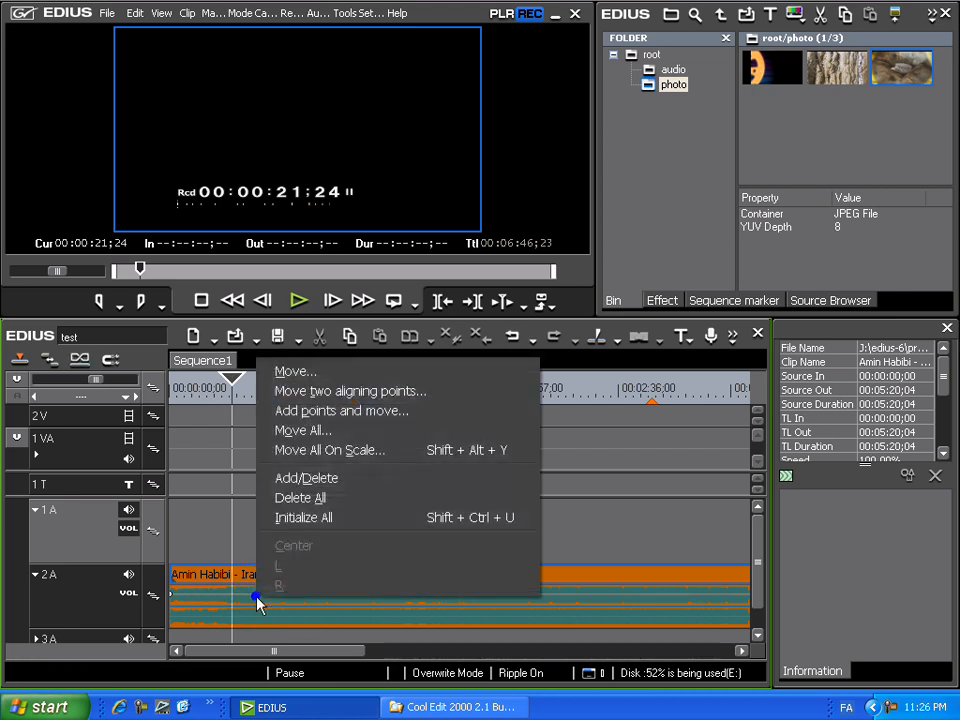
pyautogui.click(289, 605)
# Raise the whole track 2A volume line to 164.50% by moving its two aligning points together
pyautogui.rightClick(318, 596)
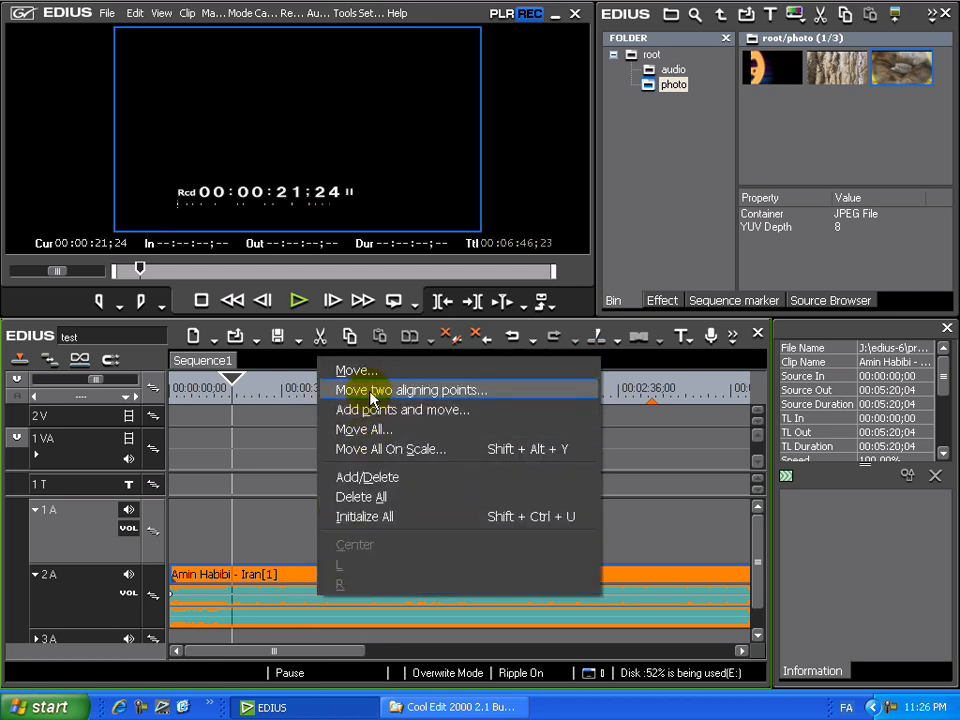
pyautogui.click(371, 395)
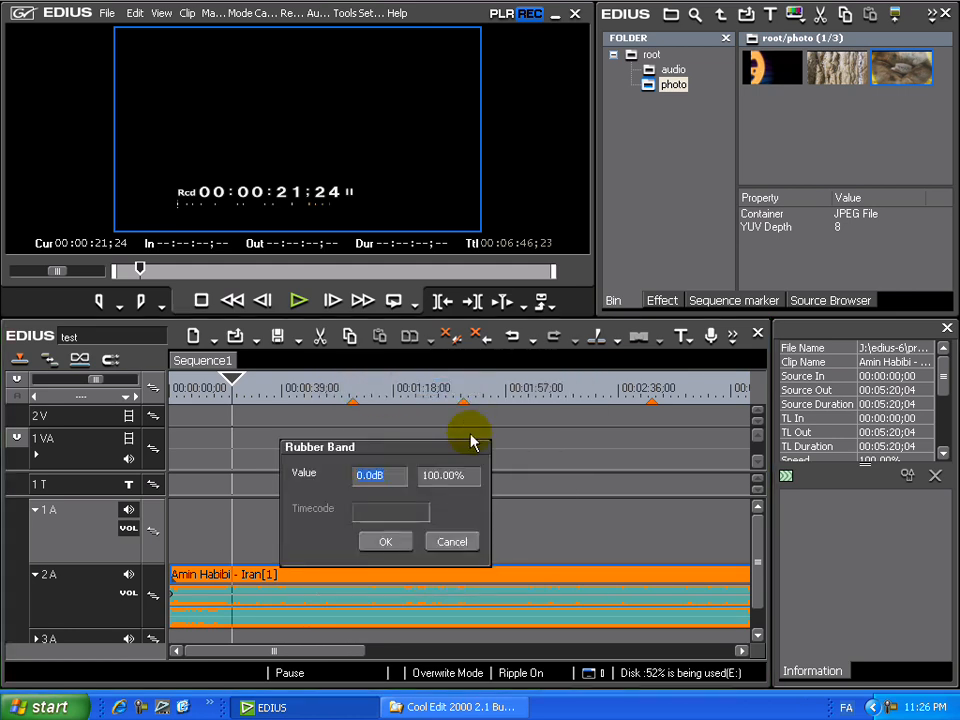
pyautogui.moveTo(455, 467); pyautogui.dragTo(450, 388)
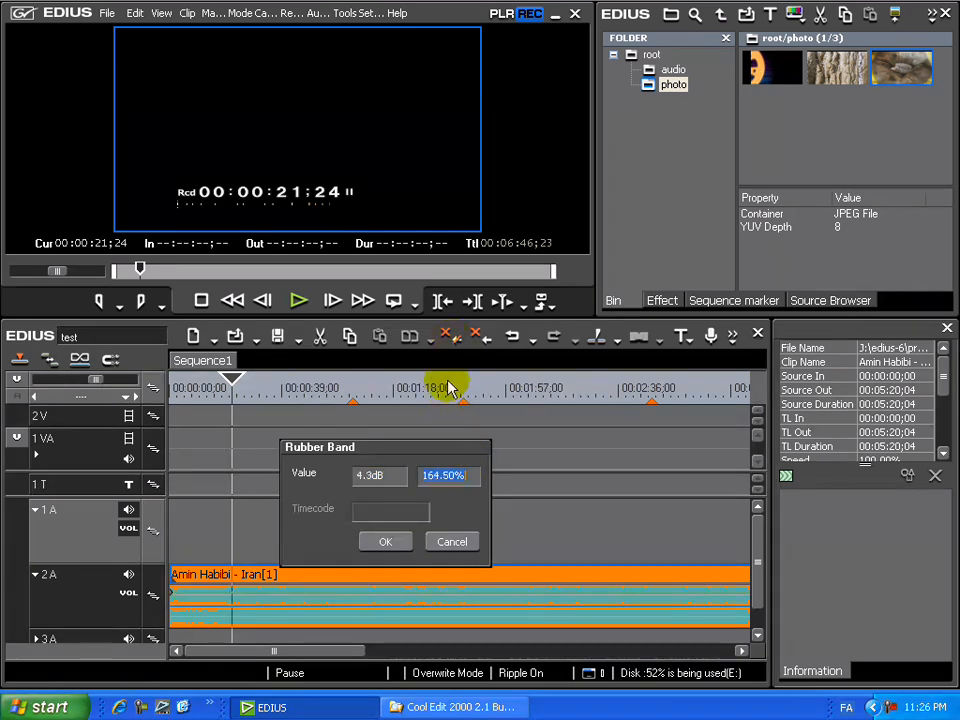
pyautogui.click(385, 545)
# Add a track 2A volume point at about 00:00:21;24 and move its two aligning points up to 183.93%
pyautogui.moveTo(320, 655); pyautogui.dragTo(225, 650)
pyautogui.rightClick(246, 591)
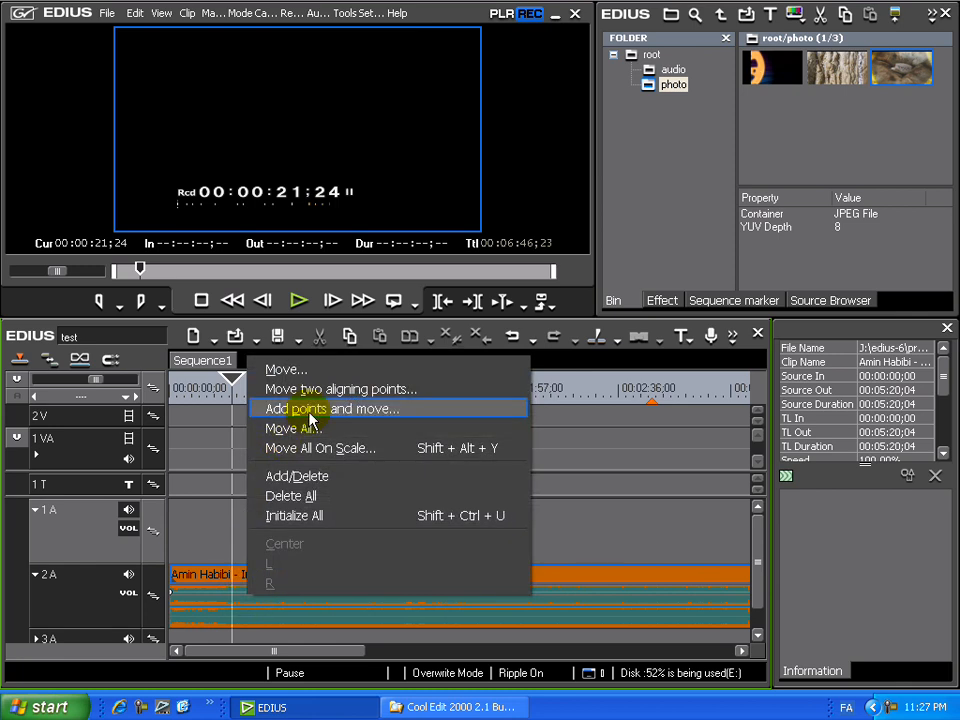
pyautogui.click(233, 594)
pyautogui.rightClick(238, 596)
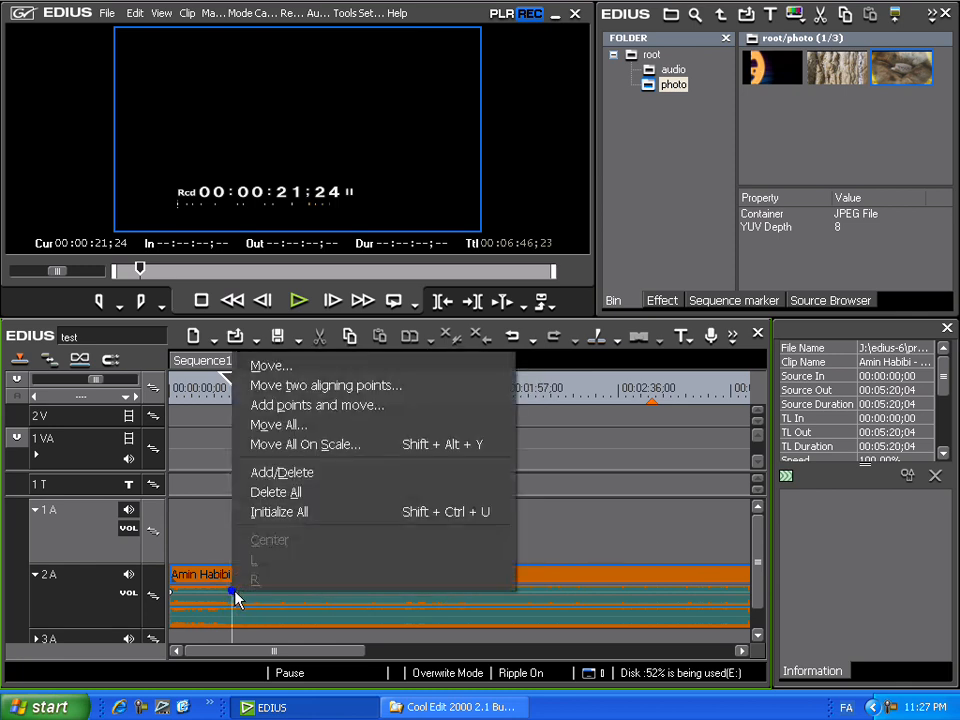
pyautogui.click(316, 388)
pyautogui.moveTo(443, 478); pyautogui.dragTo(436, 441)
pyautogui.click(396, 542)
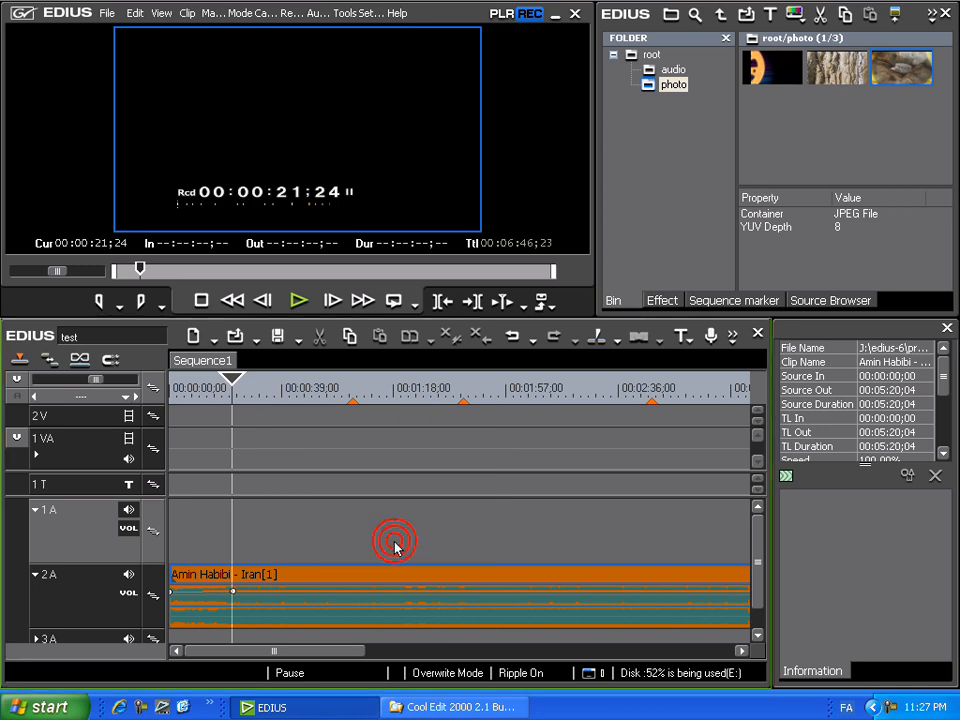
# Shift all volume points of the track 2A clip down together with Move All, bringing the 00:00:21;24 point to 137.40%
pyautogui.rightClick(239, 597)
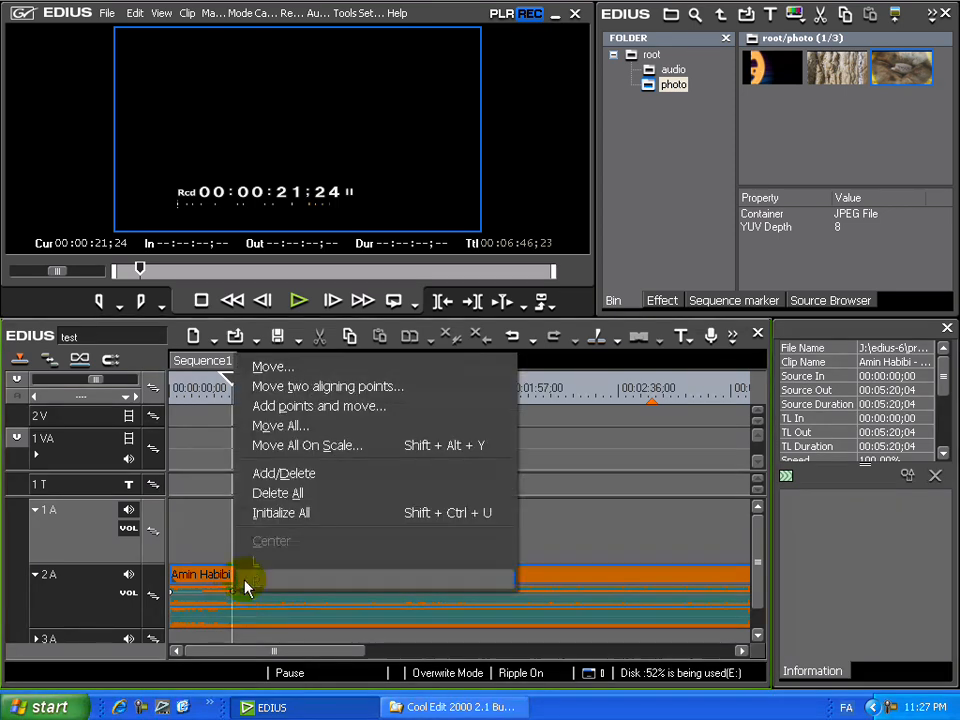
pyautogui.click(320, 428)
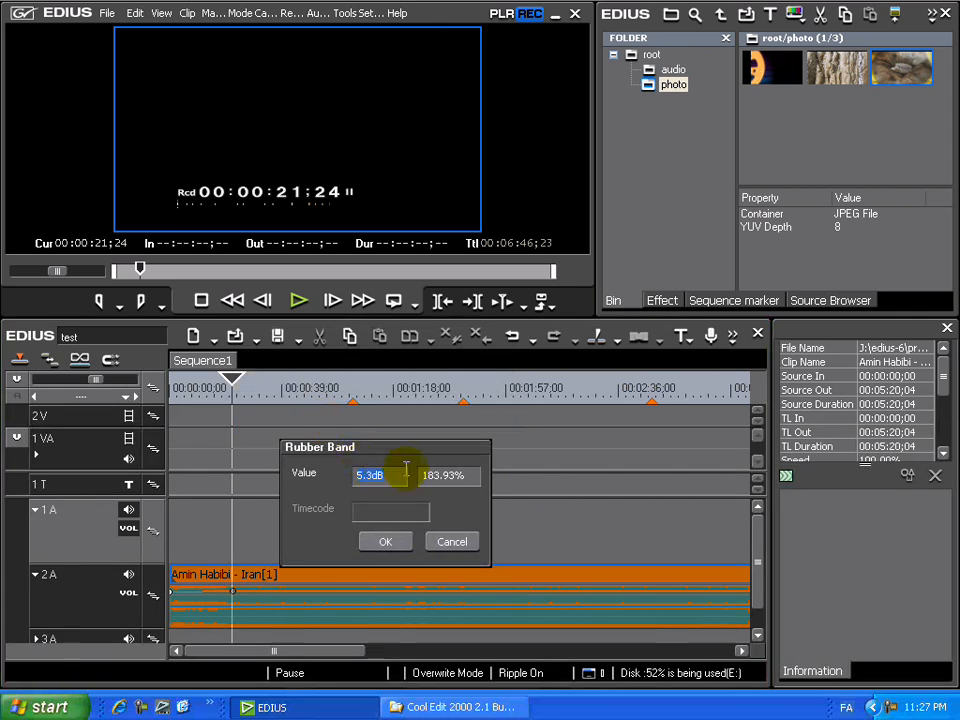
pyautogui.moveTo(432, 482); pyautogui.dragTo(428, 577)
pyautogui.click(380, 543)
# Scale all track 2A volume points down with Move All On Scale, using 85.90%, and delete the point at about 00:00:21;24
pyautogui.rightClick(236, 594)
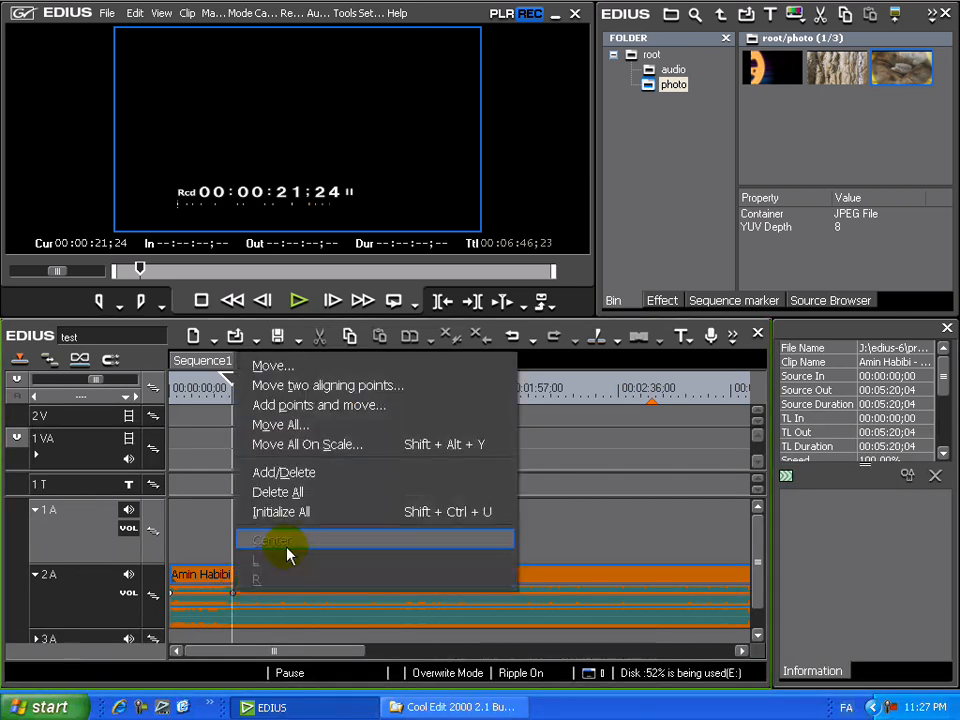
pyautogui.click(367, 445)
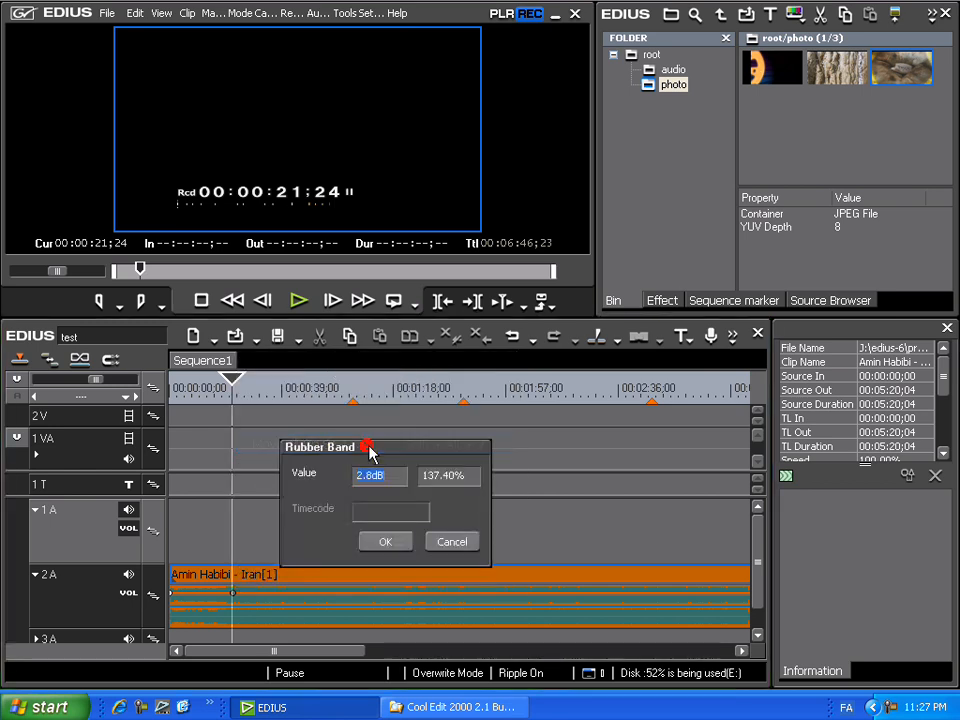
pyautogui.moveTo(455, 478); pyautogui.dragTo(477, 584)
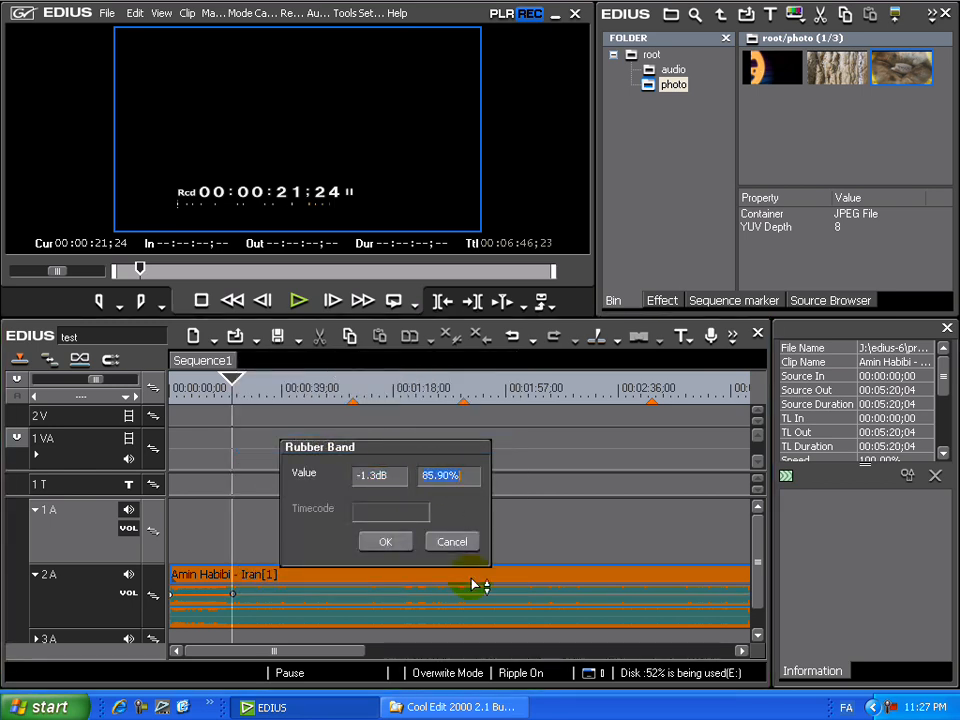
pyautogui.click(387, 545)
pyautogui.rightClick(233, 598)
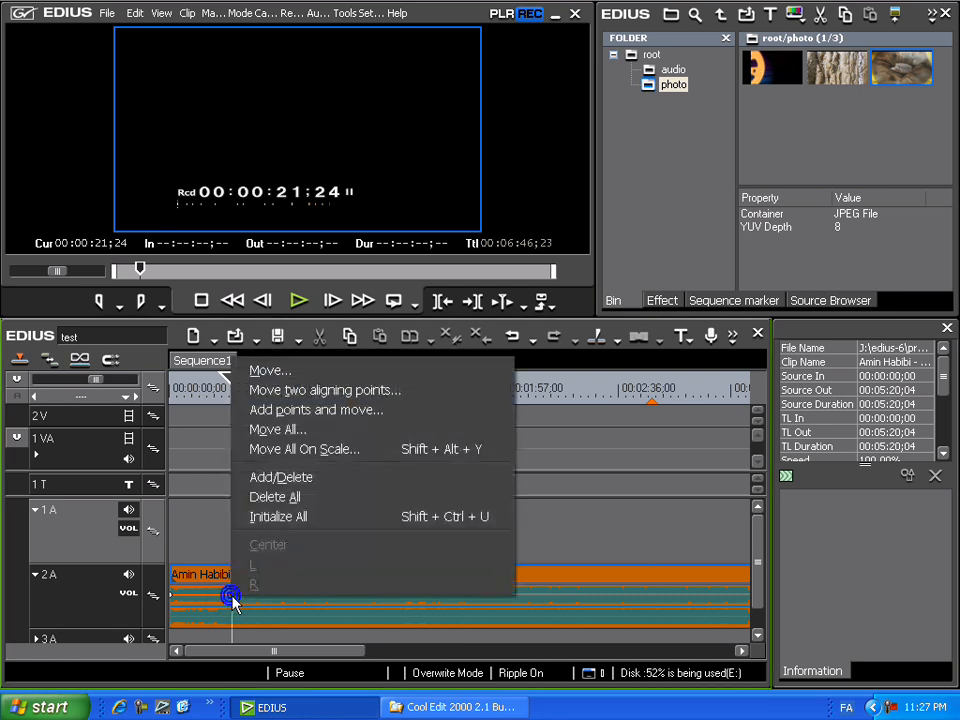
pyautogui.click(323, 479)
pyautogui.rightClick(231, 595)
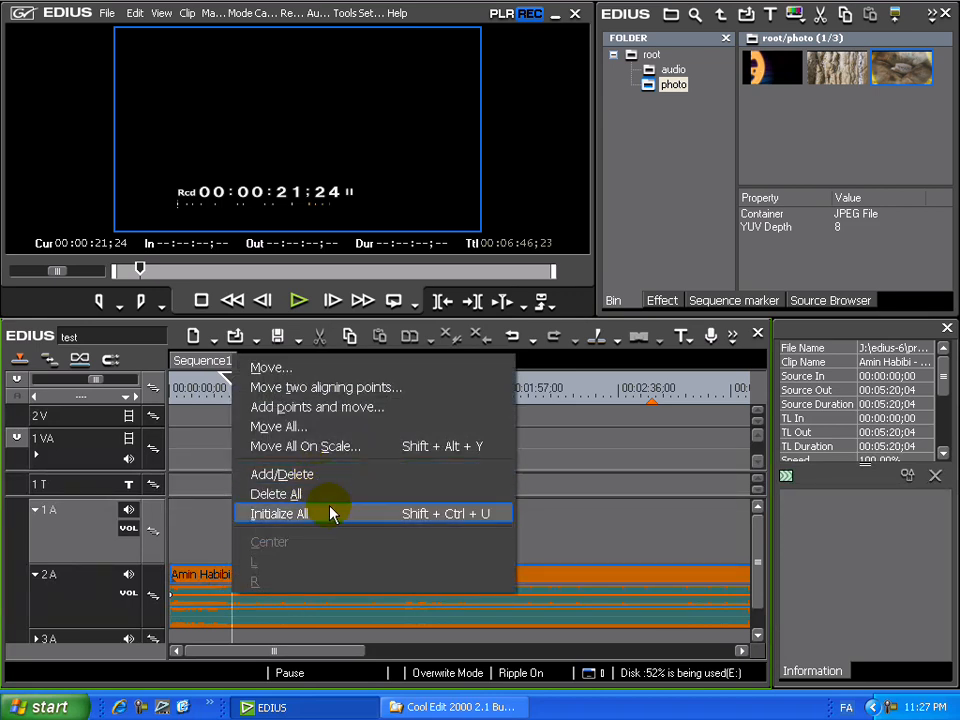
pyautogui.click(253, 612)
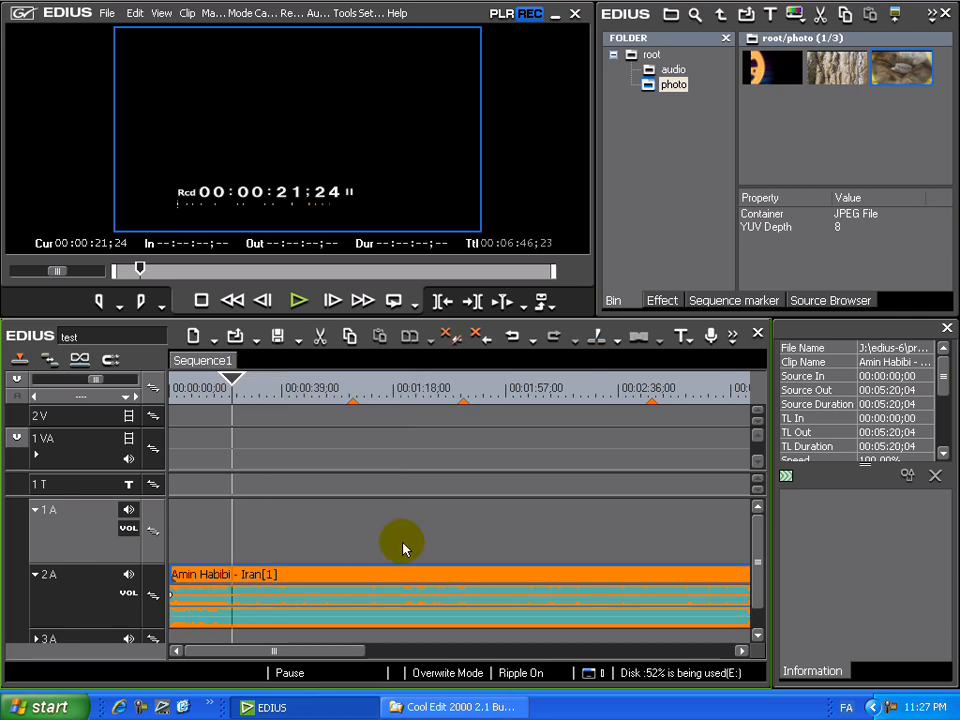
pyautogui.rightClick(239, 599)
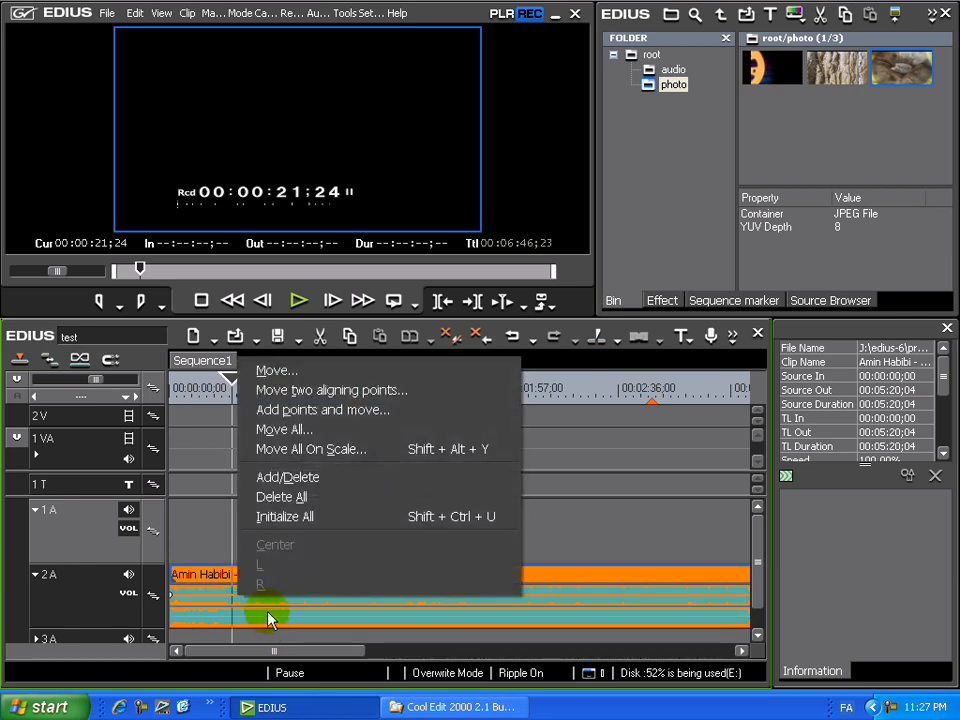
pyautogui.click(268, 615)
pyautogui.moveTo(253, 601)
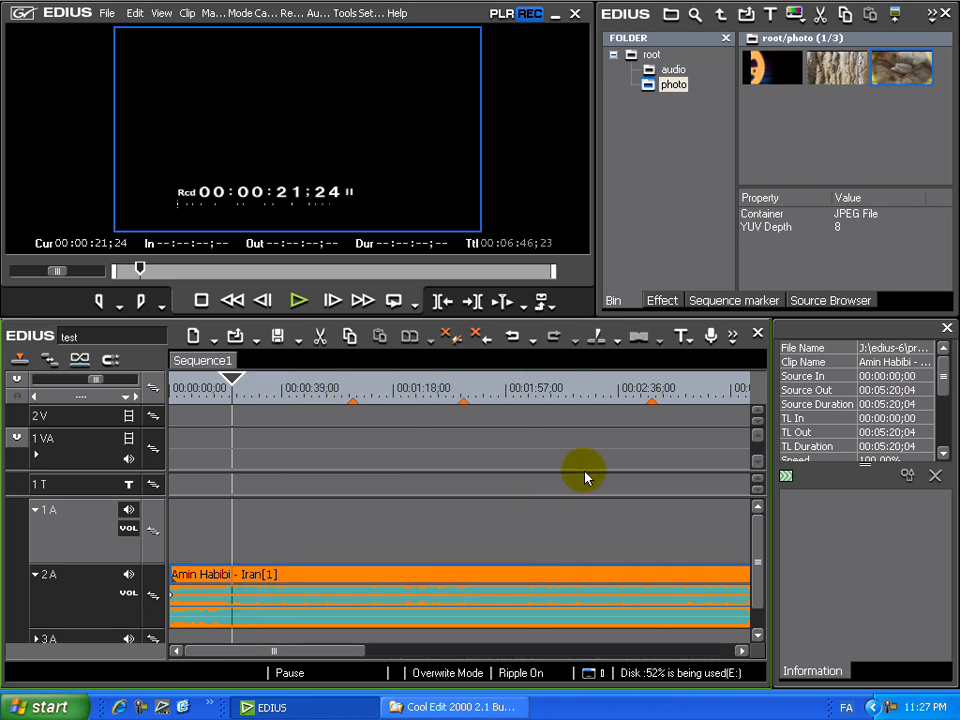
# Apply the Default preset of the Delay audio filter to the track 2A clip
pyautogui.click(664, 301)
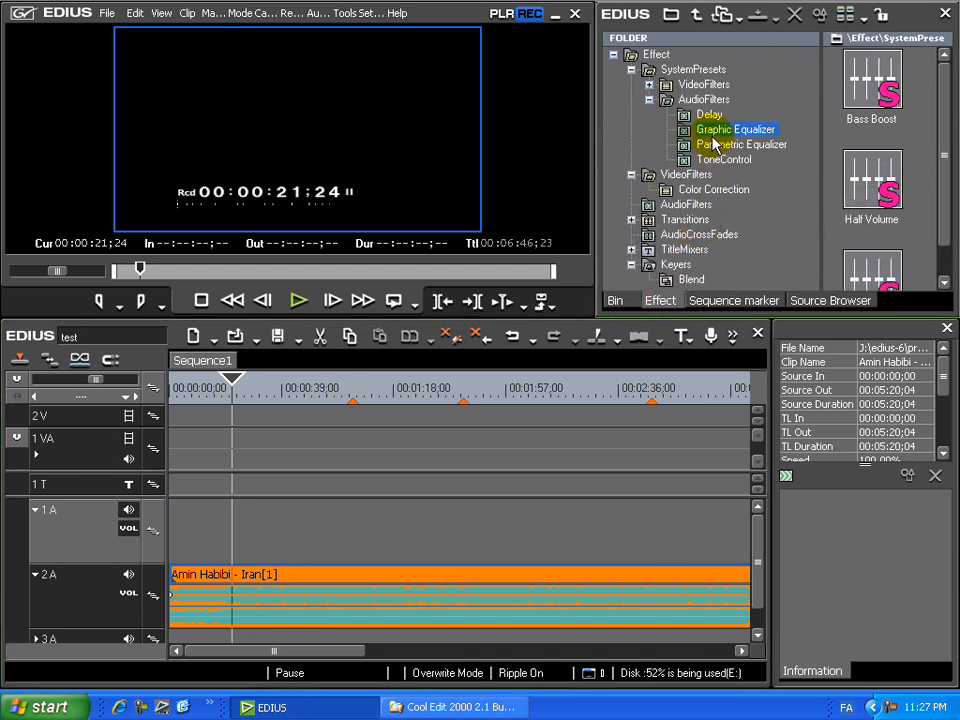
pyautogui.click(651, 99)
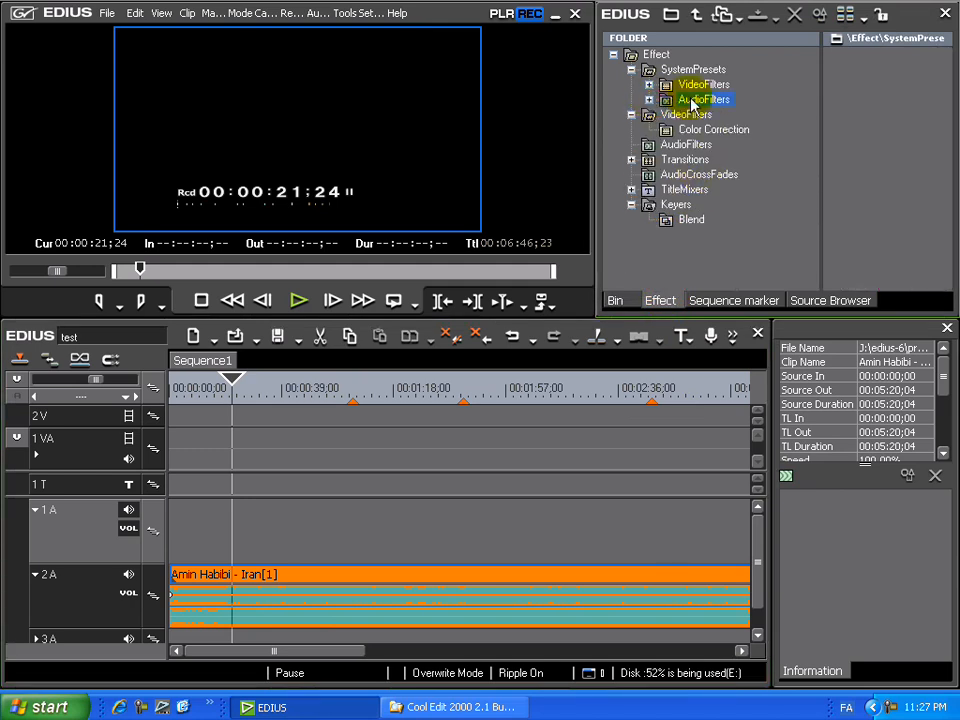
pyautogui.doubleClick(693, 103)
pyautogui.click(704, 116)
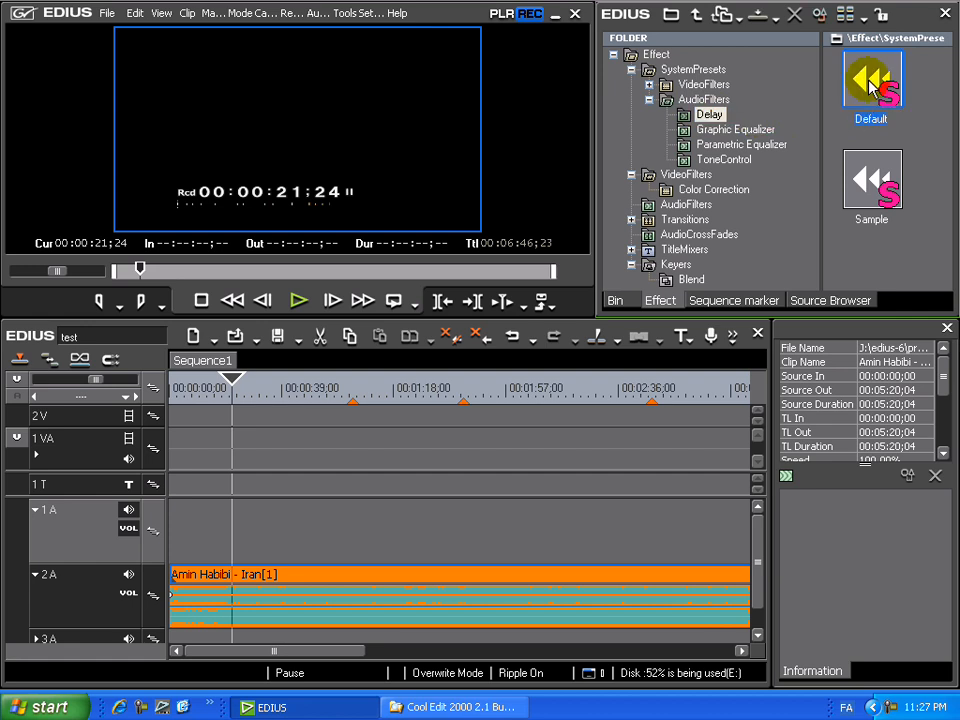
pyautogui.click(398, 580)
pyautogui.moveTo(390, 585); pyautogui.dragTo(392, 585)
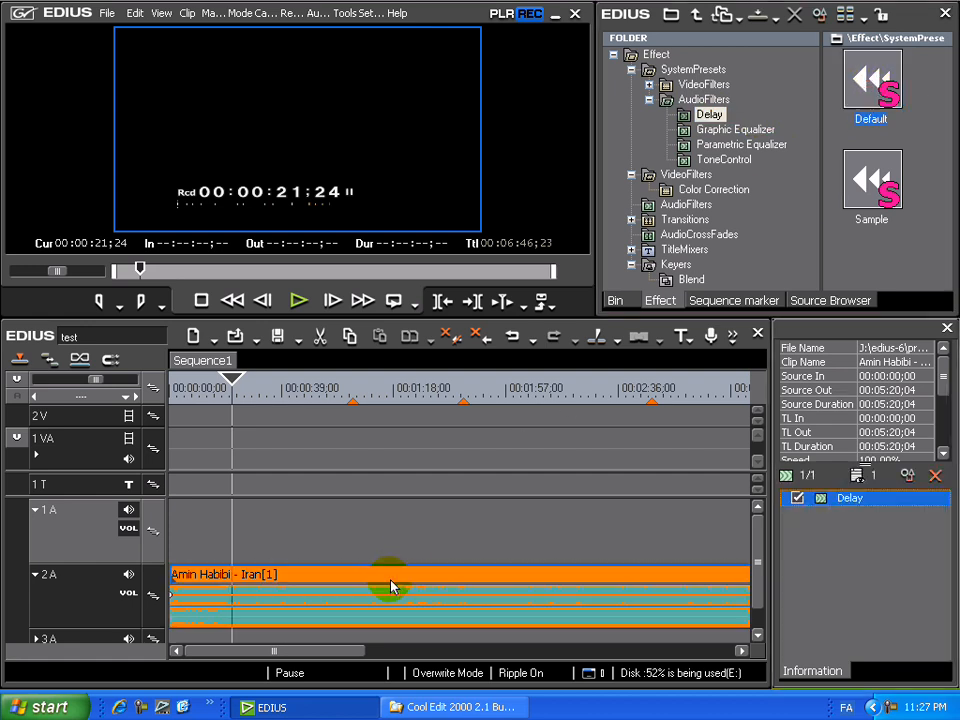
# Examine the settings of the Delay filter on the track 2A clip without changing them
pyautogui.doubleClick(856, 505)
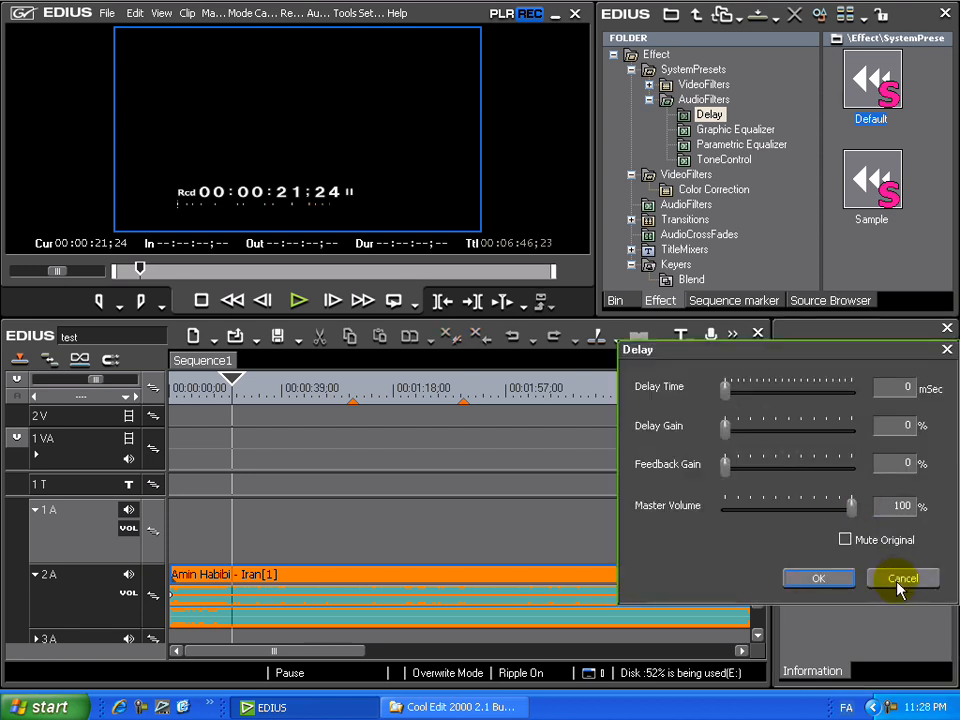
pyautogui.moveTo(783, 349); pyautogui.dragTo(758, 330)
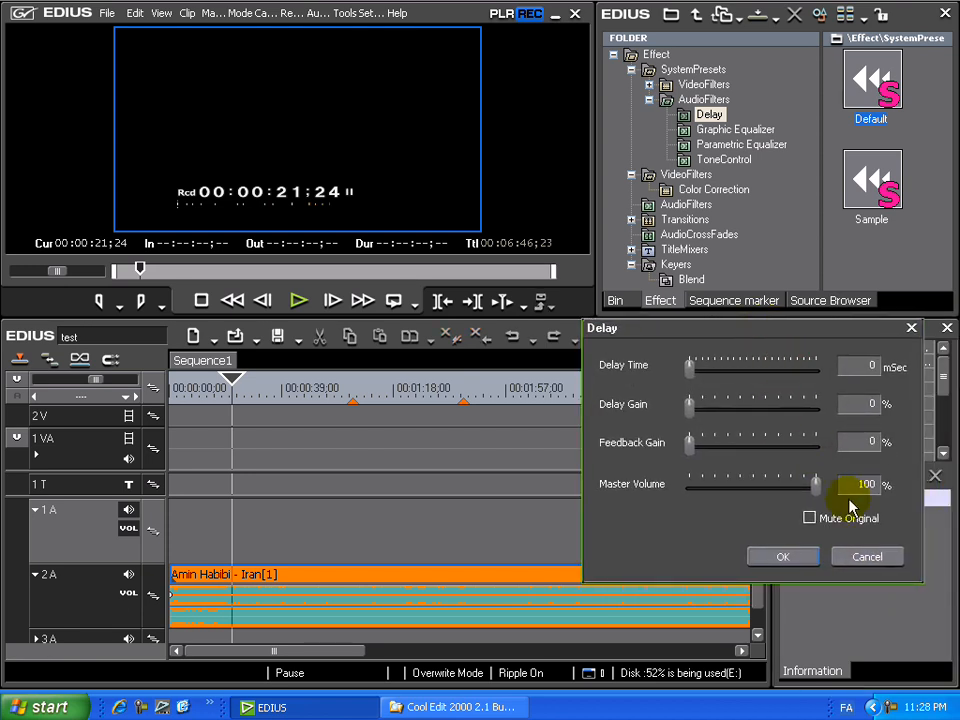
pyautogui.click(870, 560)
# During playback, set the Delay filter's delay time to 1941 mSec, delay gain to 82% and feedback gain to 41%
pyautogui.click(298, 300)
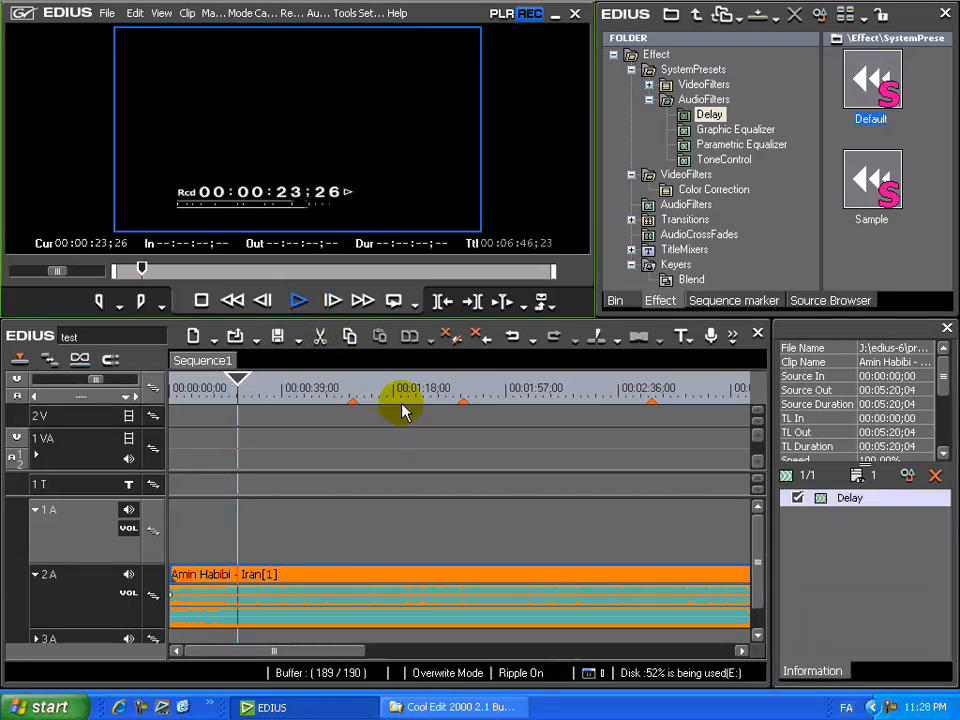
pyautogui.doubleClick(847, 505)
pyautogui.moveTo(693, 378); pyautogui.dragTo(815, 378)
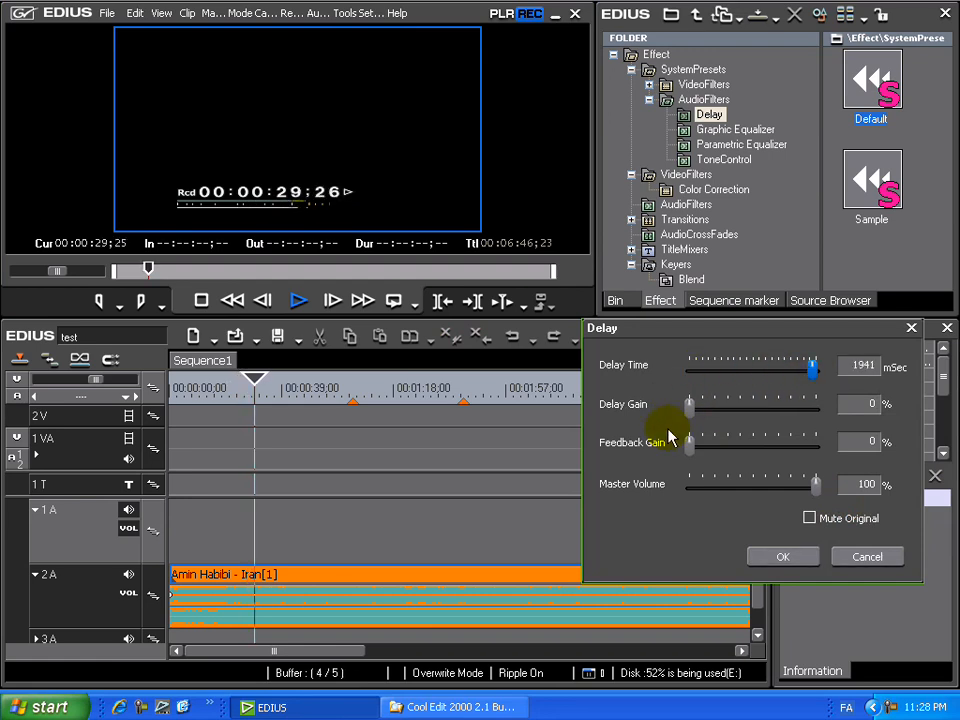
pyautogui.moveTo(690, 404); pyautogui.dragTo(793, 407)
pyautogui.moveTo(697, 457); pyautogui.dragTo(741, 457)
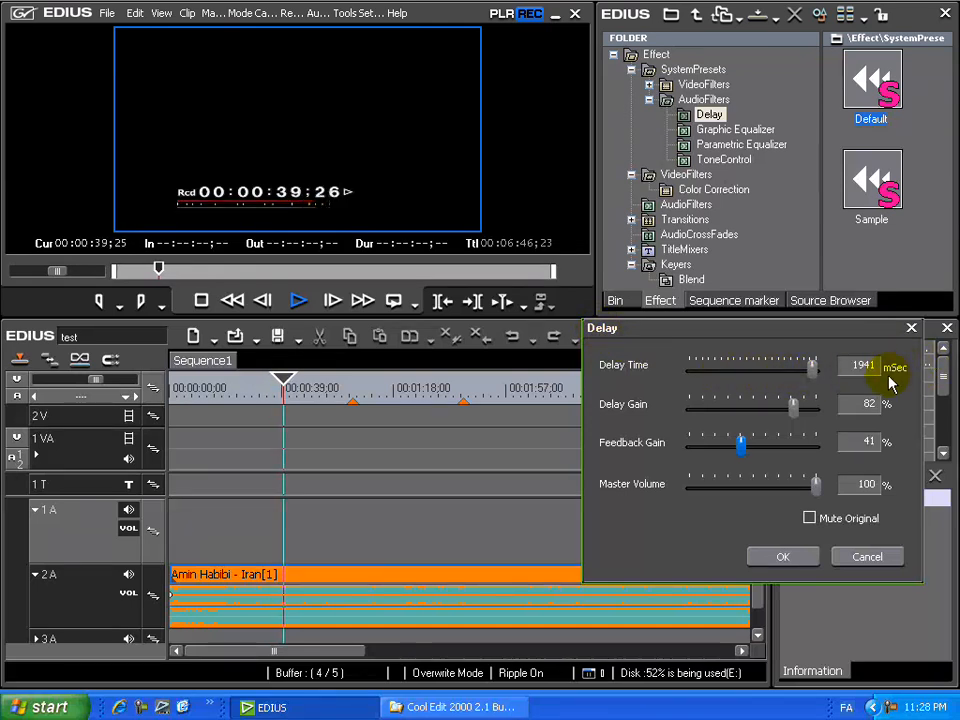
# Sweep the delay time between 2000 and 0 mSec to compare the echo during playback, ending at 0 mSec
pyautogui.click(818, 366)
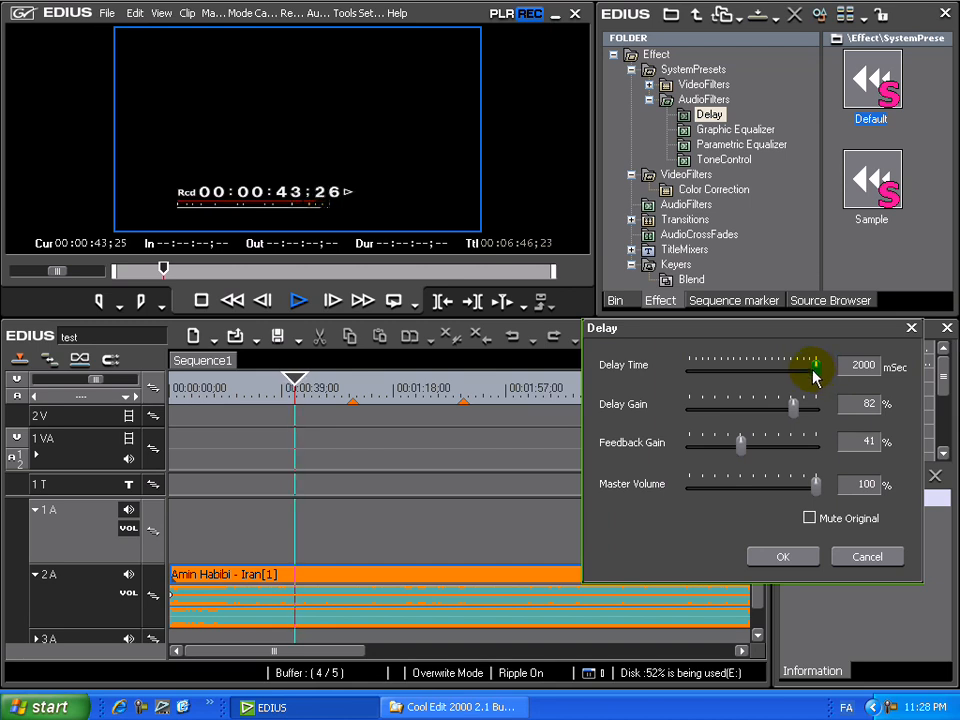
pyautogui.moveTo(815, 370); pyautogui.dragTo(683, 376)
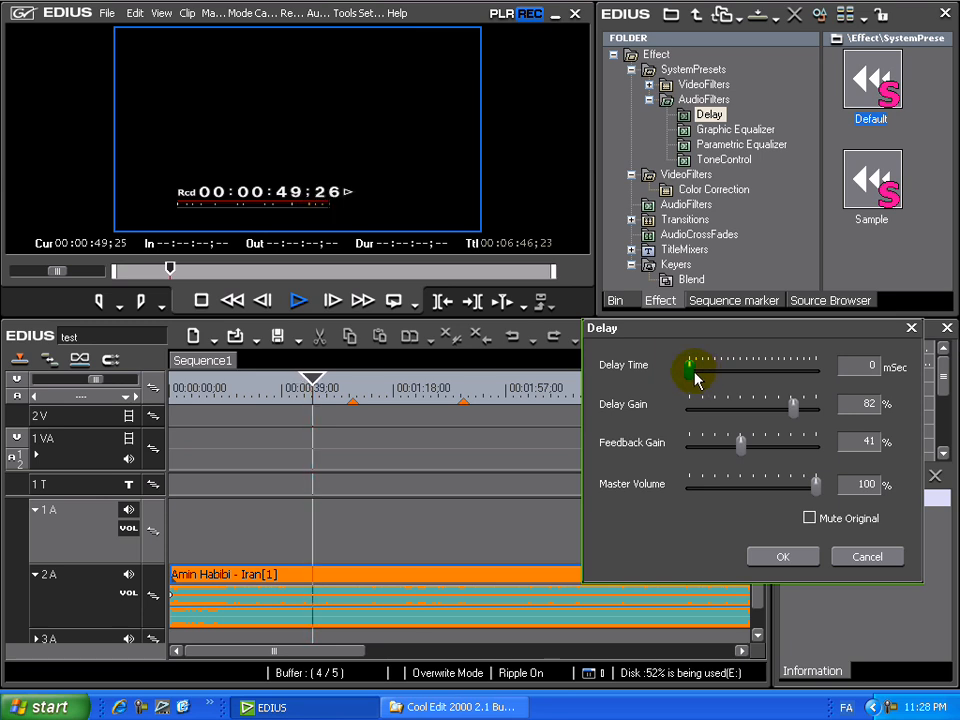
pyautogui.moveTo(691, 372); pyautogui.dragTo(818, 377)
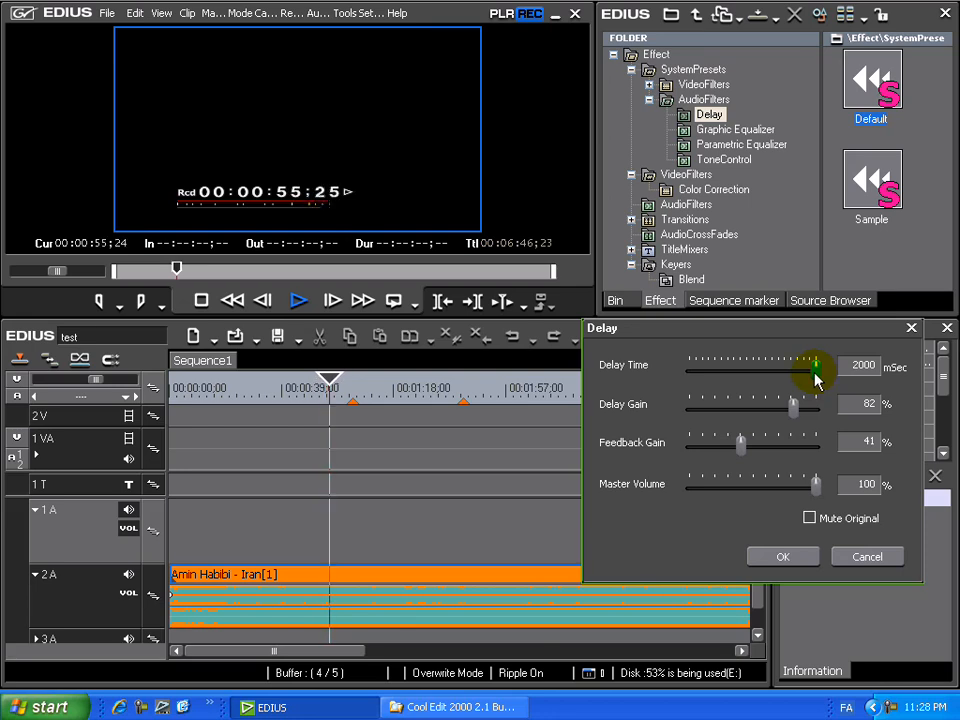
pyautogui.moveTo(816, 378); pyautogui.dragTo(681, 377)
# Try 12% delay gain, 70% feedback gain and 50% master volume, toggle Mute Original on and off, and discard the Delay changes
pyautogui.moveTo(793, 410); pyautogui.dragTo(705, 403)
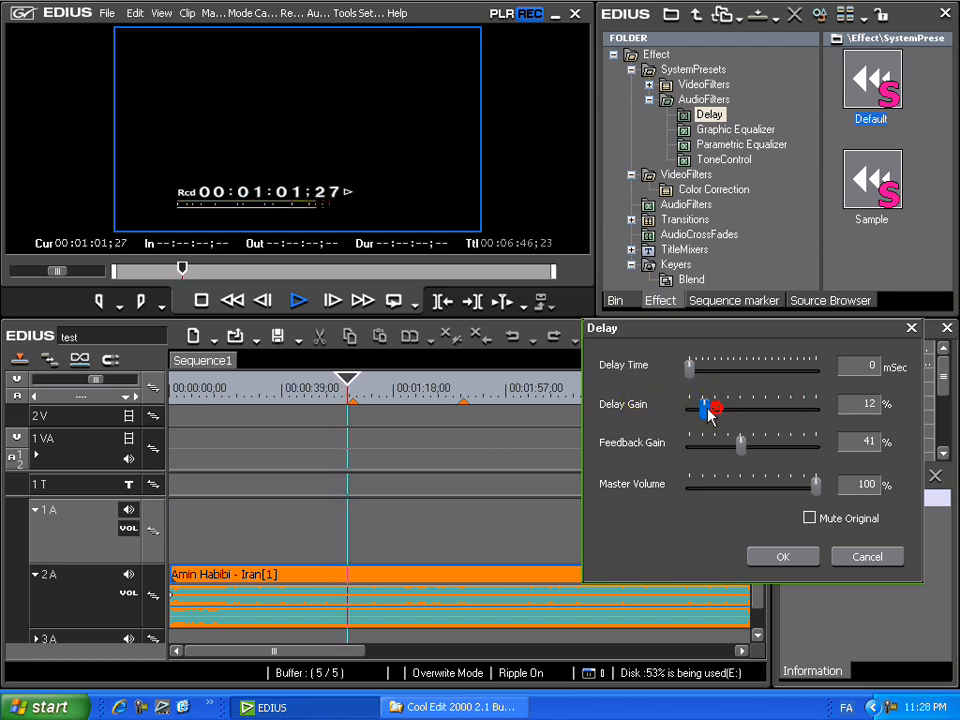
pyautogui.moveTo(737, 444); pyautogui.dragTo(772, 455)
pyautogui.moveTo(816, 487); pyautogui.dragTo(757, 498)
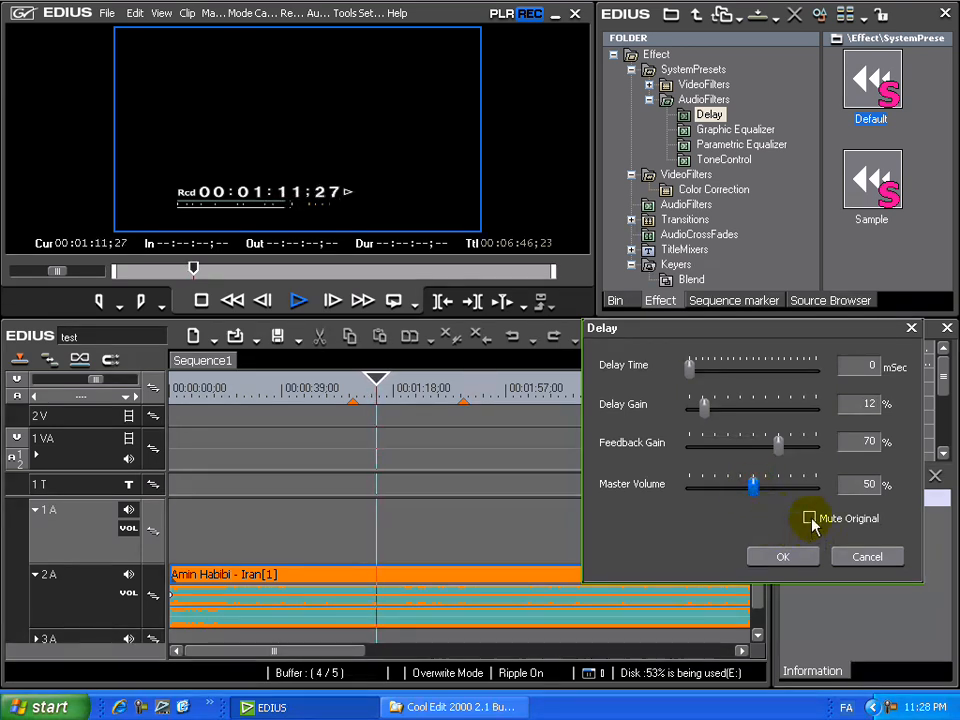
pyautogui.click(810, 519)
pyautogui.click(811, 520)
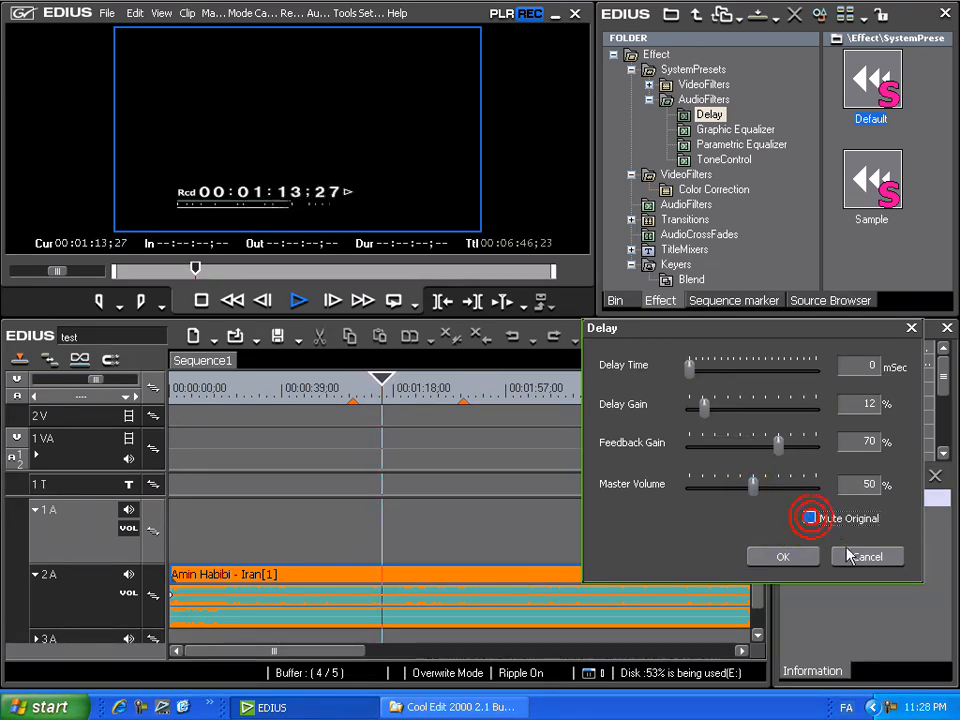
pyautogui.click(866, 556)
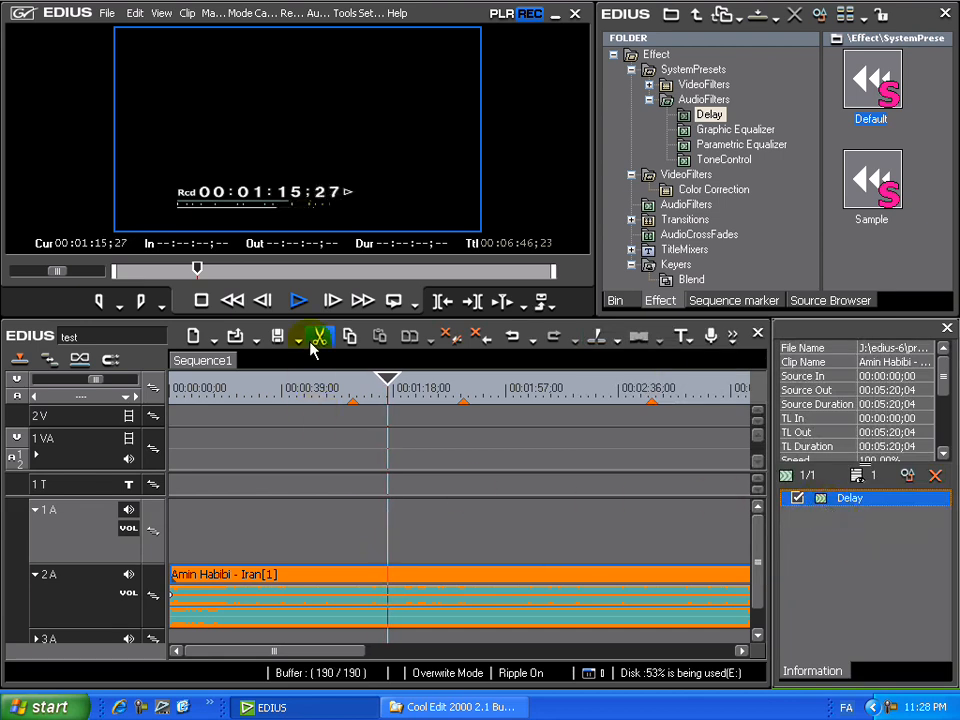
# Add the Sample Delay preset to the track 2A clip and delete both Delay filters from it
pyautogui.moveTo(858, 198); pyautogui.dragTo(396, 608)
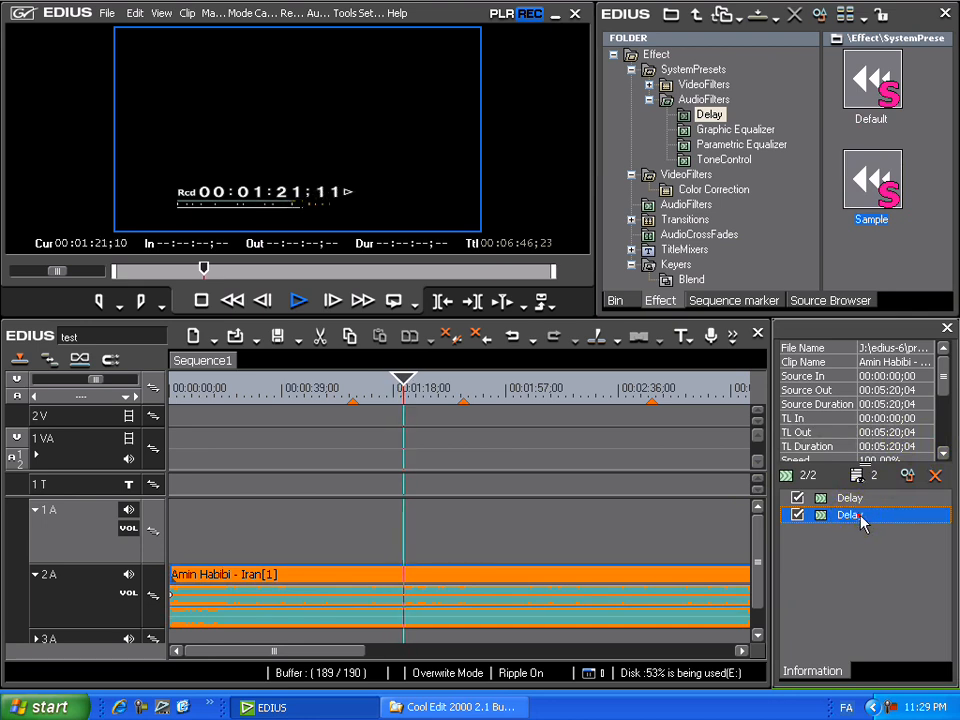
pyautogui.click(935, 476)
pyautogui.click(853, 498)
pyautogui.click(935, 476)
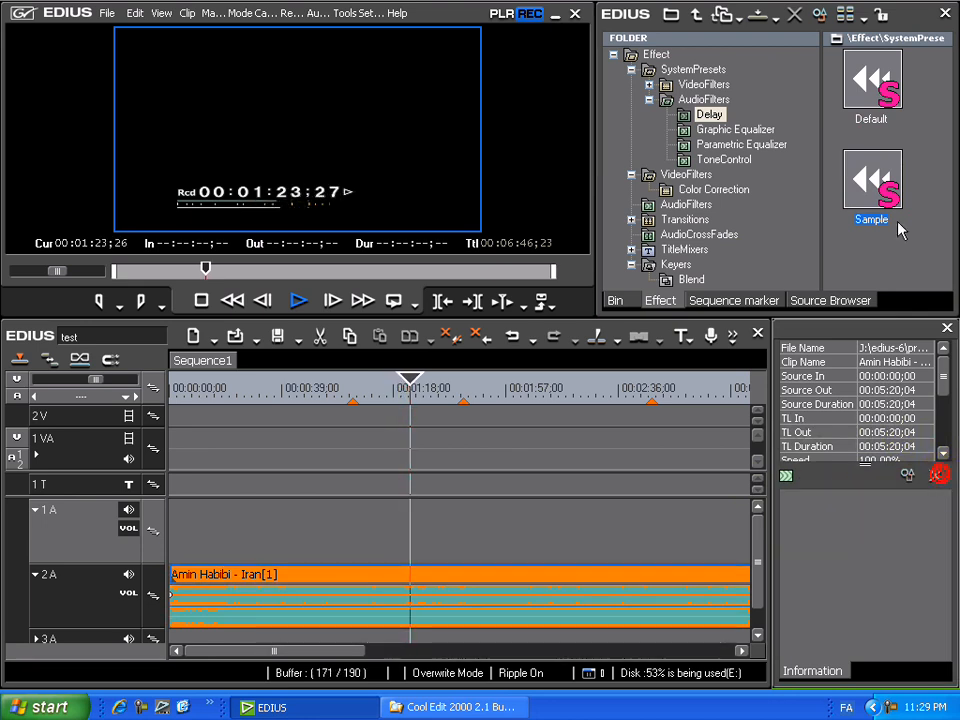
# Apply the Sample Delay preset alone to the track 2A clip, review its settings, and remove the filter
pyautogui.moveTo(891, 184); pyautogui.dragTo(514, 615)
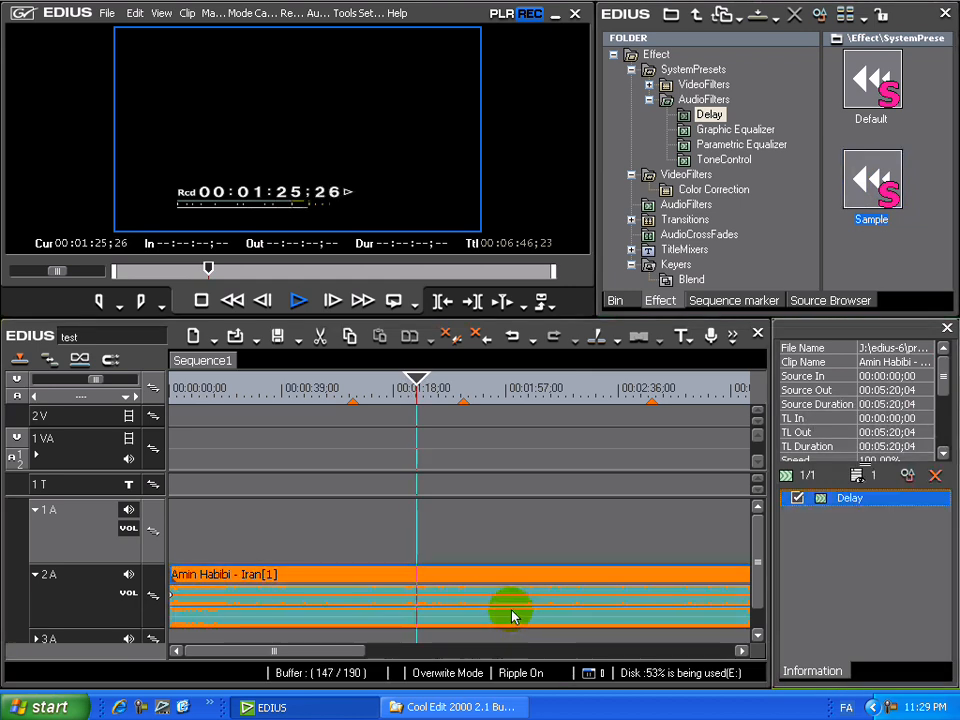
pyautogui.doubleClick(861, 506)
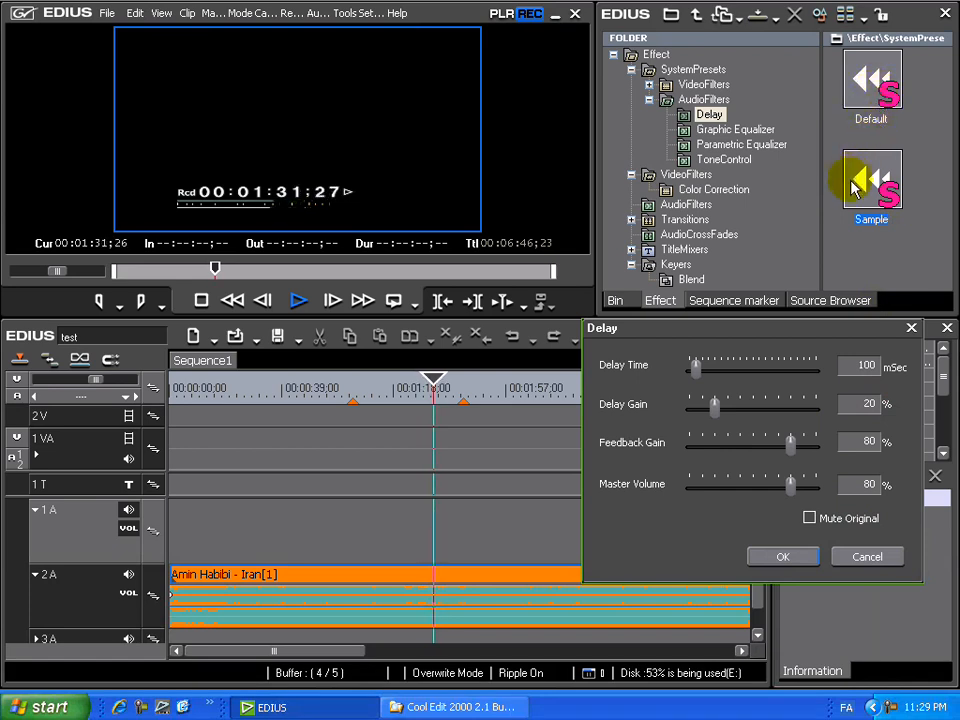
pyautogui.click(868, 220)
pyautogui.click(875, 563)
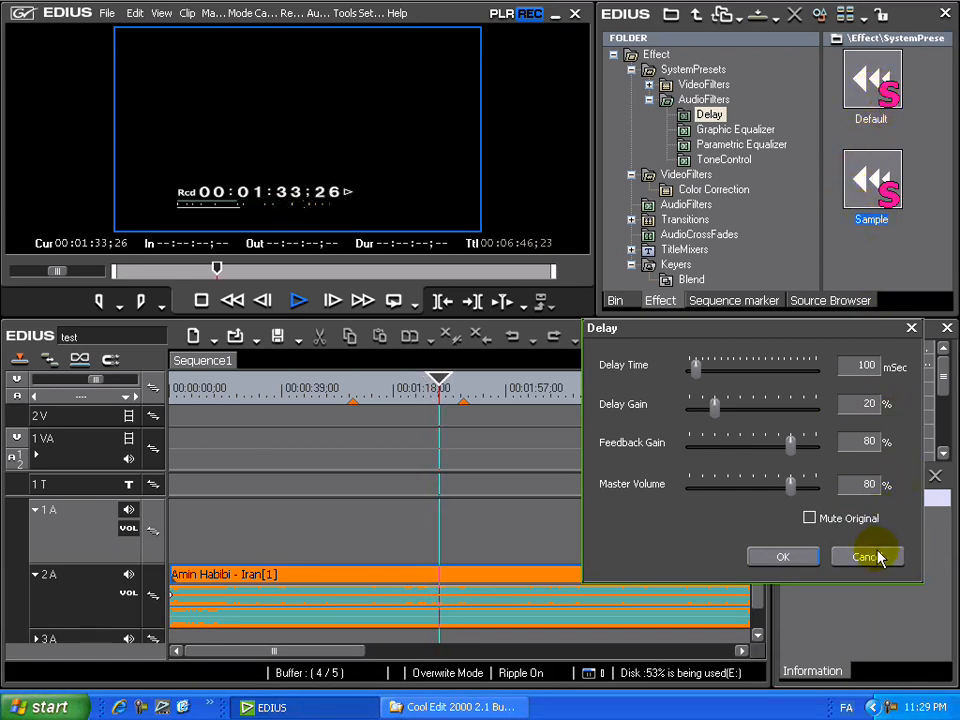
pyautogui.click(868, 557)
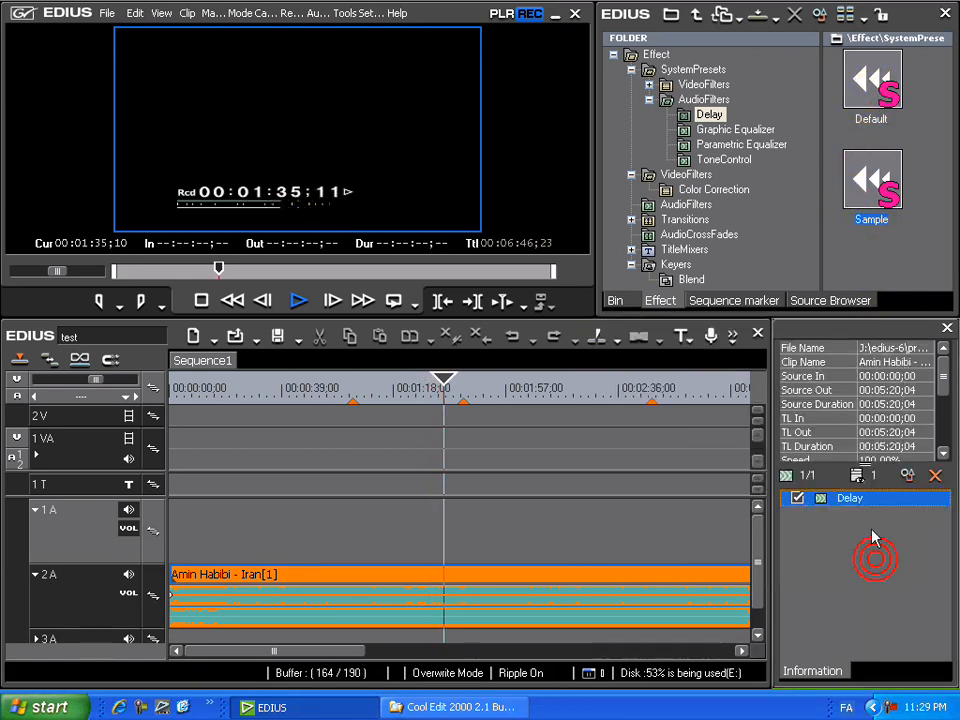
pyautogui.click(936, 478)
# Look through the Graphic Equalizer presets and apply Bass Boost to the track 2A clip
pyautogui.click(680, 129)
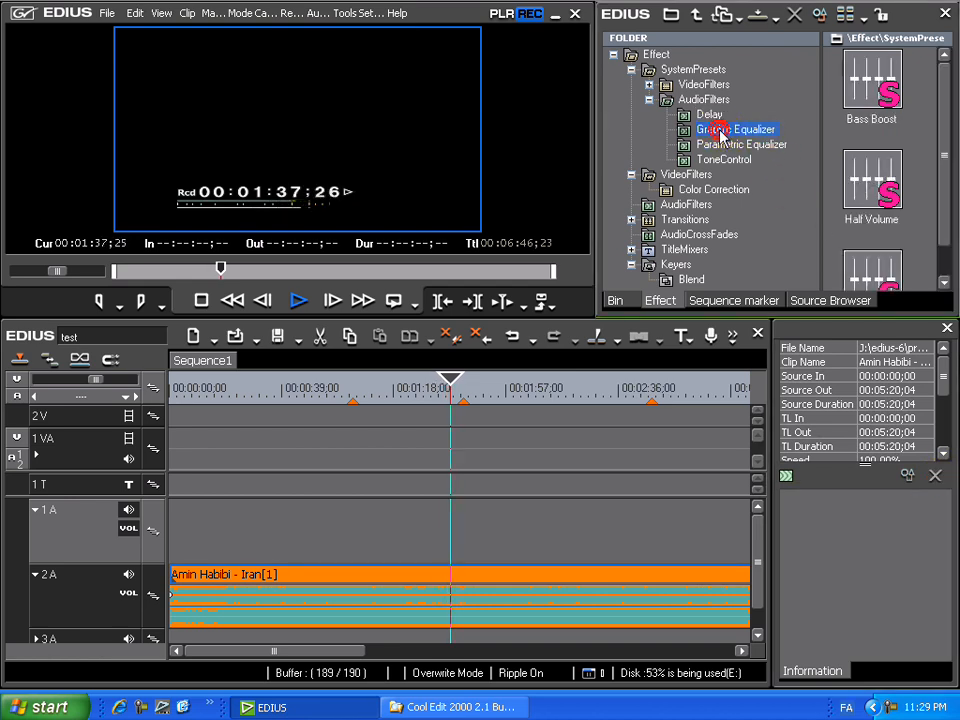
pyautogui.click(868, 104)
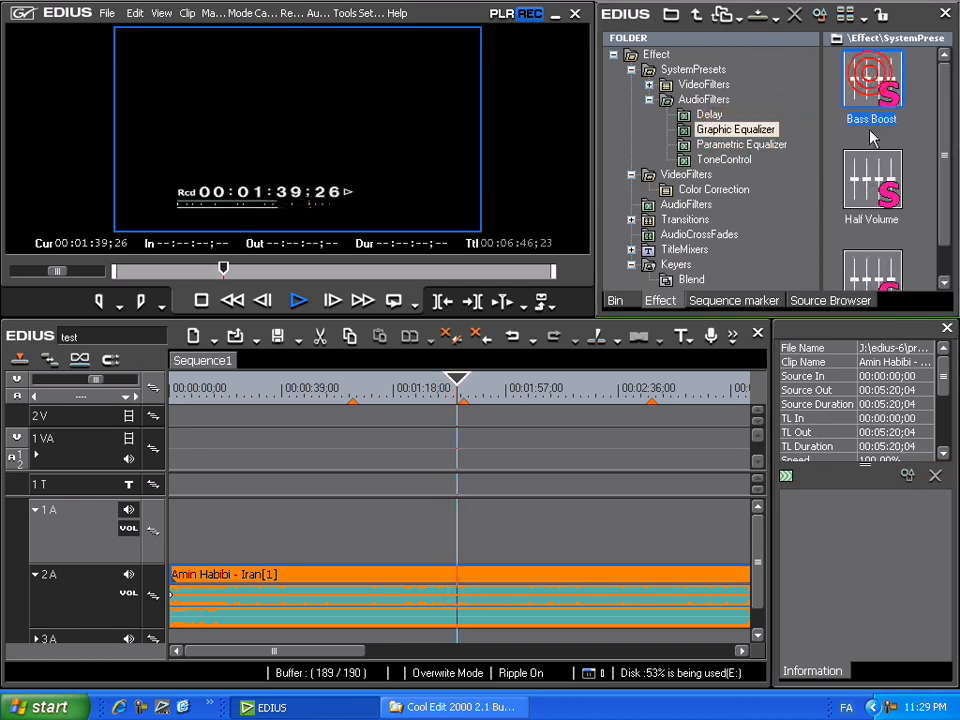
pyautogui.moveTo(944, 114); pyautogui.dragTo(939, 150)
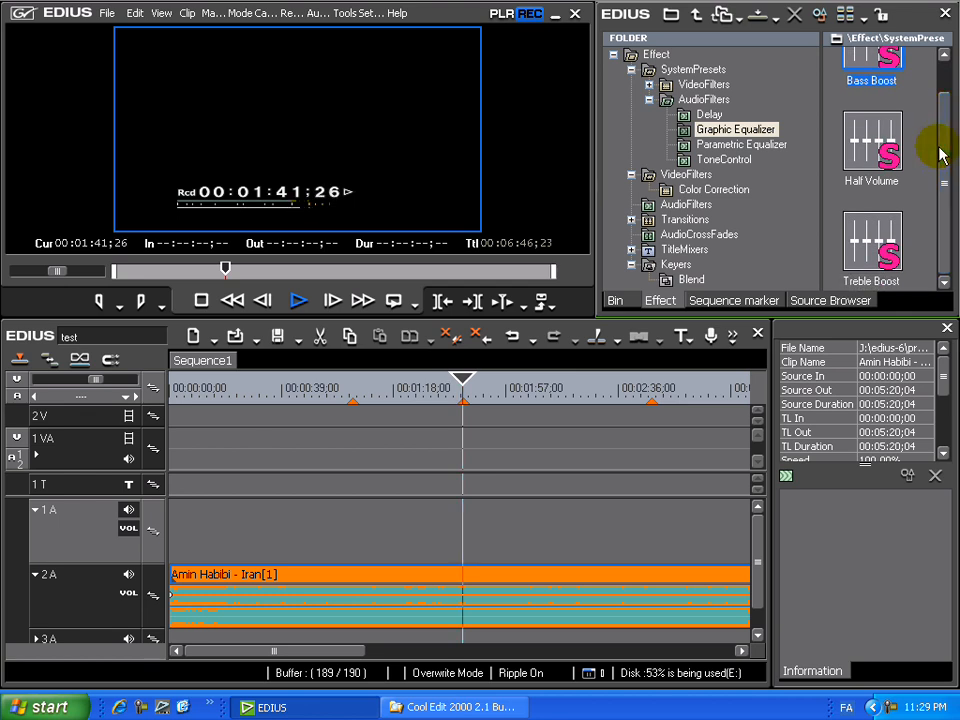
pyautogui.moveTo(944, 252); pyautogui.dragTo(943, 206)
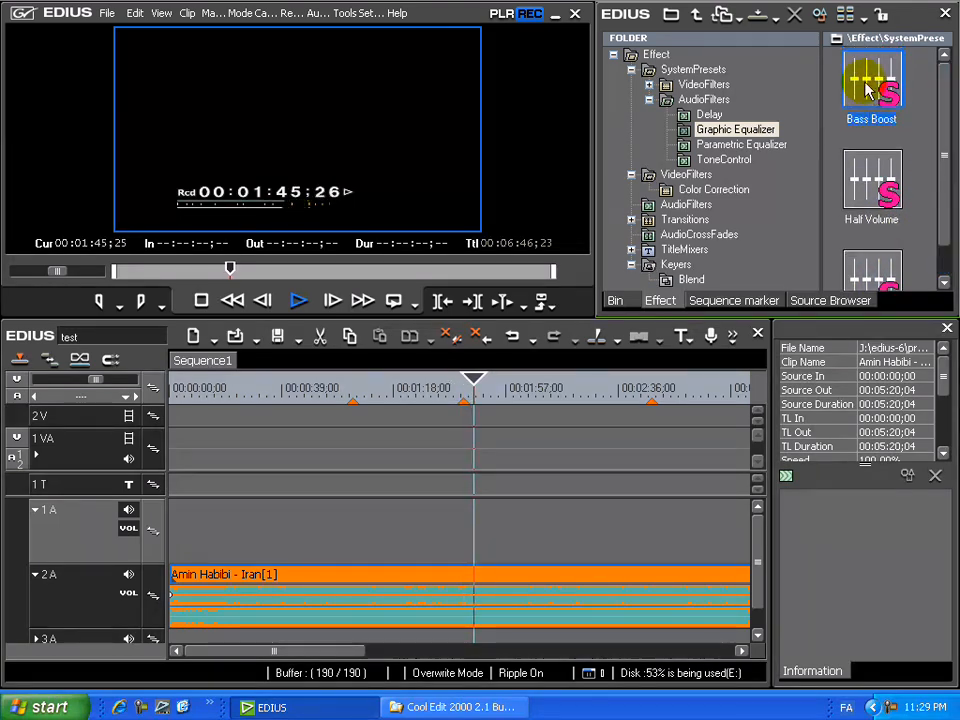
pyautogui.moveTo(866, 90); pyautogui.dragTo(438, 606)
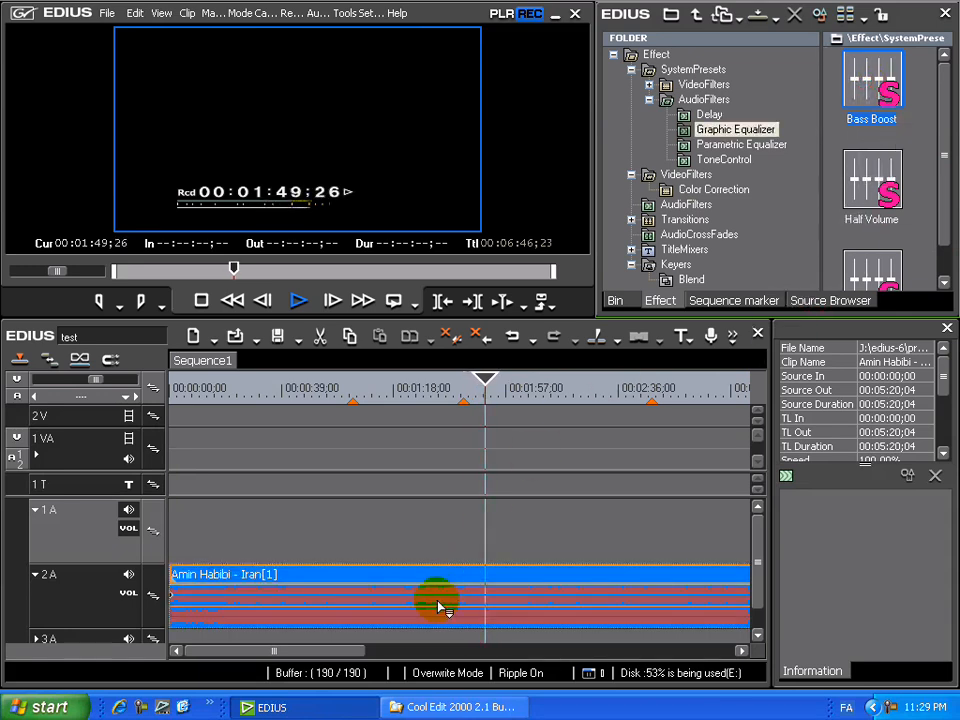
# In the Graphic Equalizer settings, try higher 31 Hz levels, ending with that band at 4.0 dB and the master at -0.8 dB
pyautogui.doubleClick(905, 501)
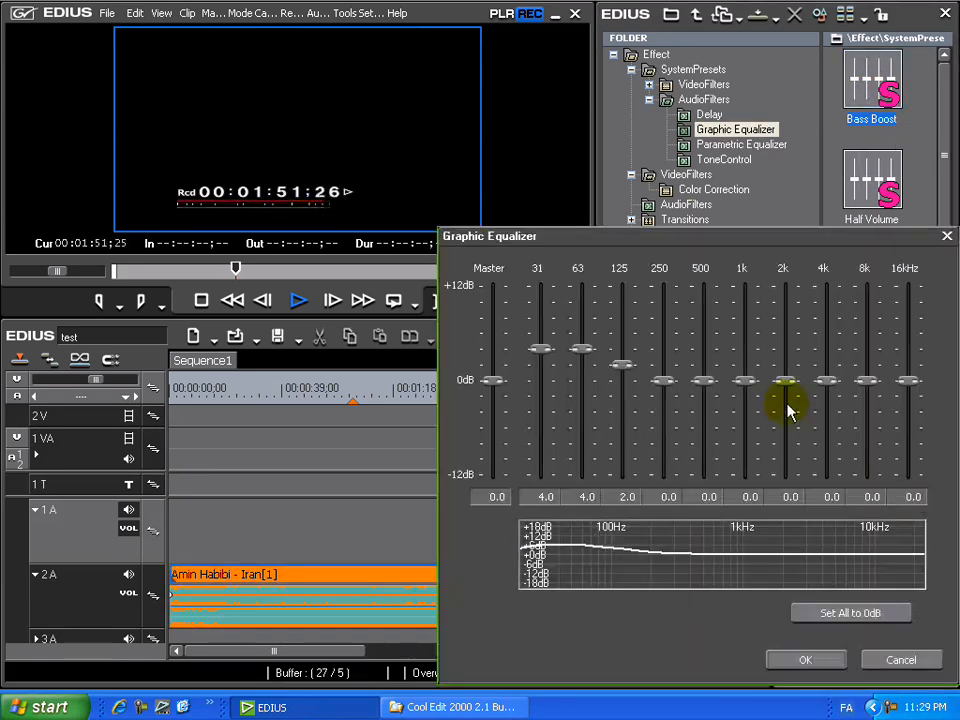
pyautogui.moveTo(734, 242); pyautogui.dragTo(474, 152)
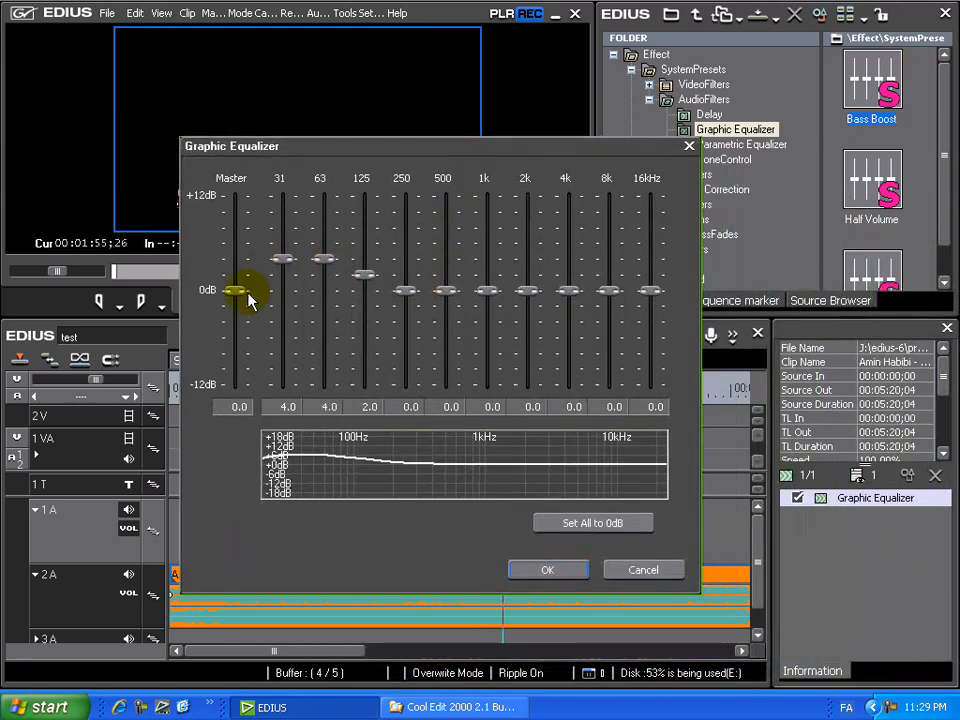
pyautogui.moveTo(358, 150); pyautogui.dragTo(400, 150)
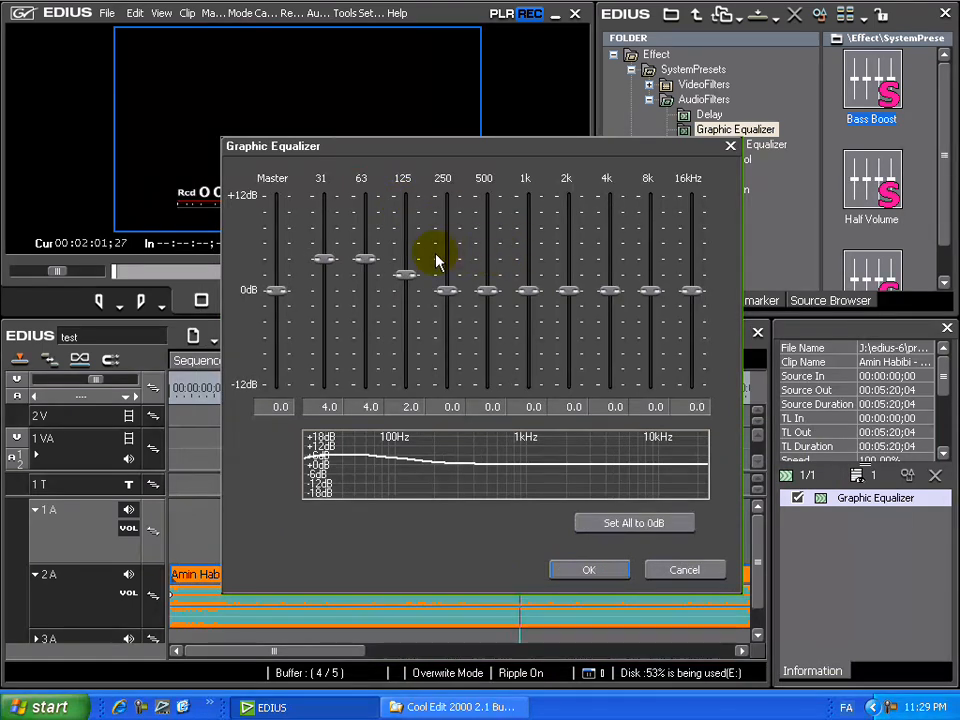
pyautogui.moveTo(323, 259); pyautogui.dragTo(326, 218)
pyautogui.moveTo(283, 298)
pyautogui.mouseDown()
pyautogui.moveTo(271, 215)
pyautogui.moveTo(274, 273)
pyautogui.moveTo(296, 311)
pyautogui.mouseUp()
pyautogui.moveTo(322, 211); pyautogui.dragTo(323, 245)
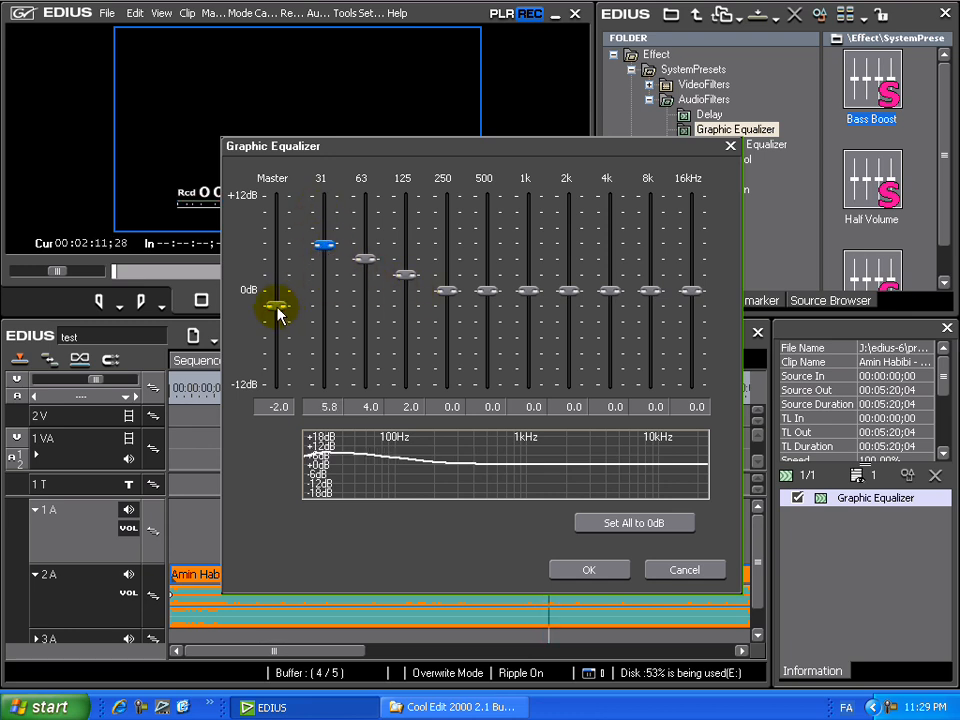
pyautogui.moveTo(282, 292); pyautogui.dragTo(281, 297)
pyautogui.click(331, 247)
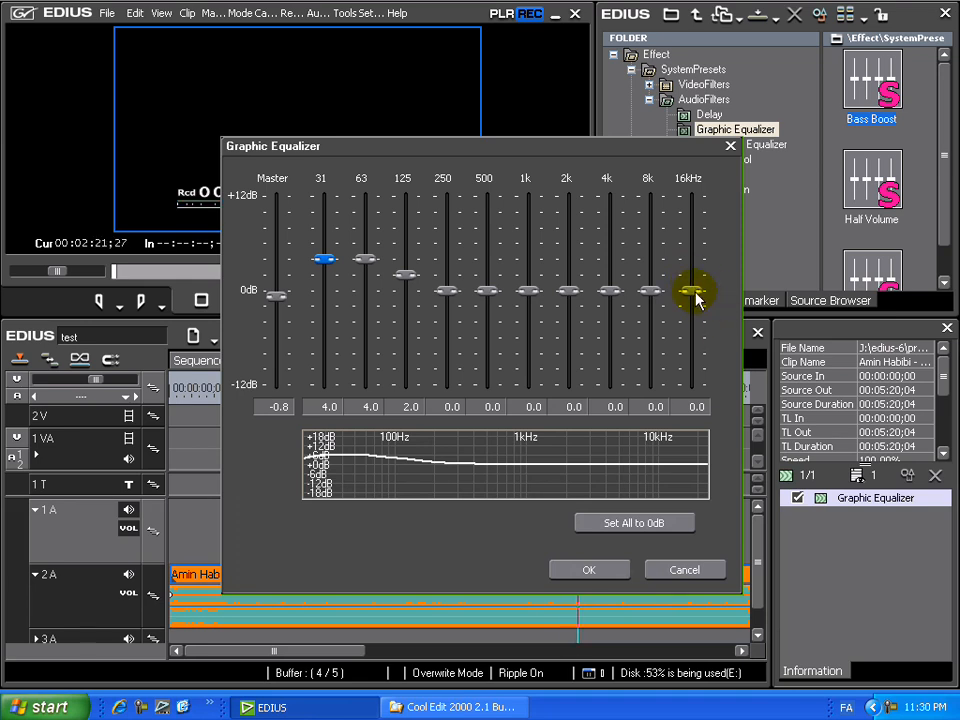
# Raise the treble bands to 2.7 dB at 2k, 4.4 dB at 4k, 5.8 dB at 8k and 4.8 dB at 16 kHz
pyautogui.moveTo(695, 313); pyautogui.dragTo(654, 229)
pyautogui.moveTo(690, 330); pyautogui.dragTo(691, 196)
pyautogui.click(611, 292)
pyautogui.moveTo(613, 295); pyautogui.dragTo(645, 199)
pyautogui.moveTo(570, 290)
pyautogui.mouseDown()
pyautogui.moveTo(569, 195)
pyautogui.moveTo(568, 268)
pyautogui.mouseUp()
pyautogui.moveTo(605, 197); pyautogui.dragTo(611, 257)
pyautogui.moveTo(652, 204); pyautogui.dragTo(654, 249)
pyautogui.moveTo(692, 203); pyautogui.dragTo(695, 258)
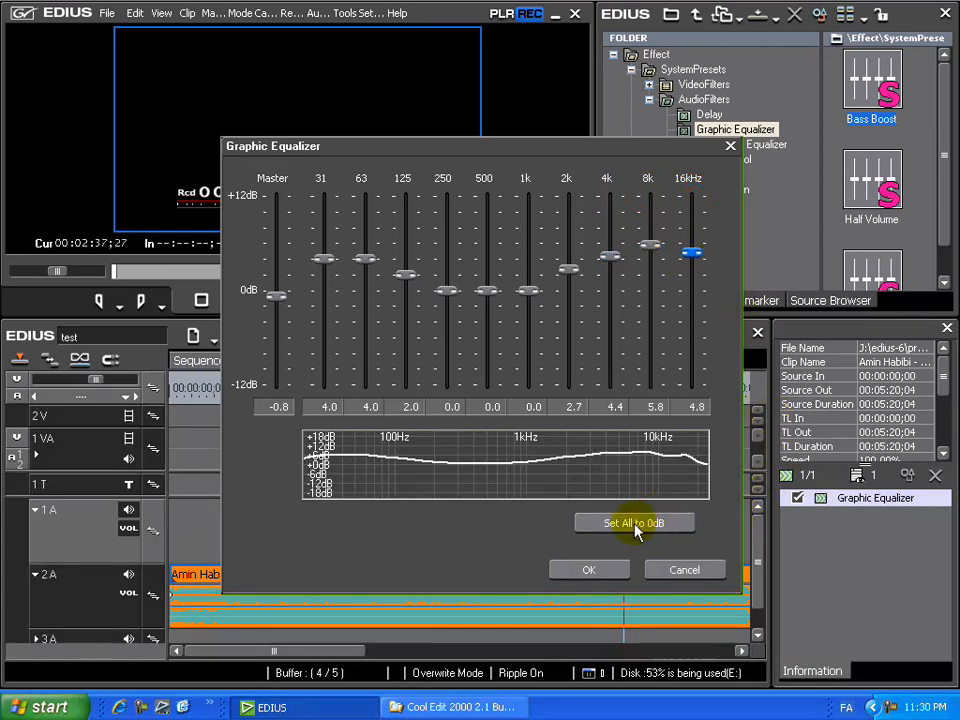
# Reset all equalizer bands to 0 dB, try 31 and 63 Hz at 4.0 dB, and reset every band to 0 dB again
pyautogui.click(634, 527)
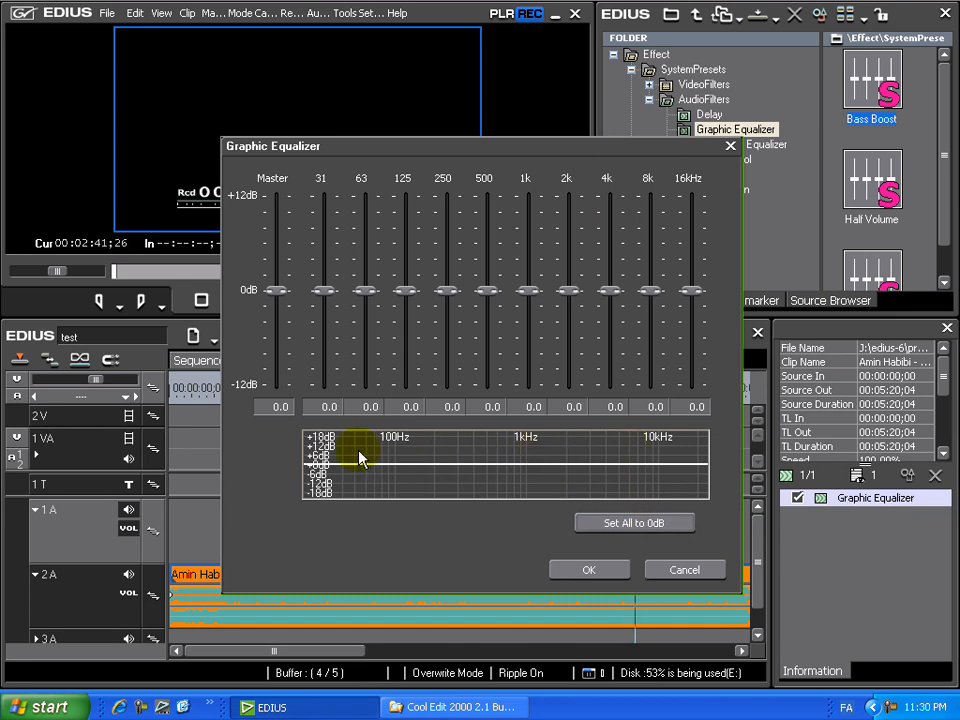
pyautogui.moveTo(327, 275); pyautogui.dragTo(324, 261)
pyautogui.moveTo(370, 293); pyautogui.dragTo(368, 257)
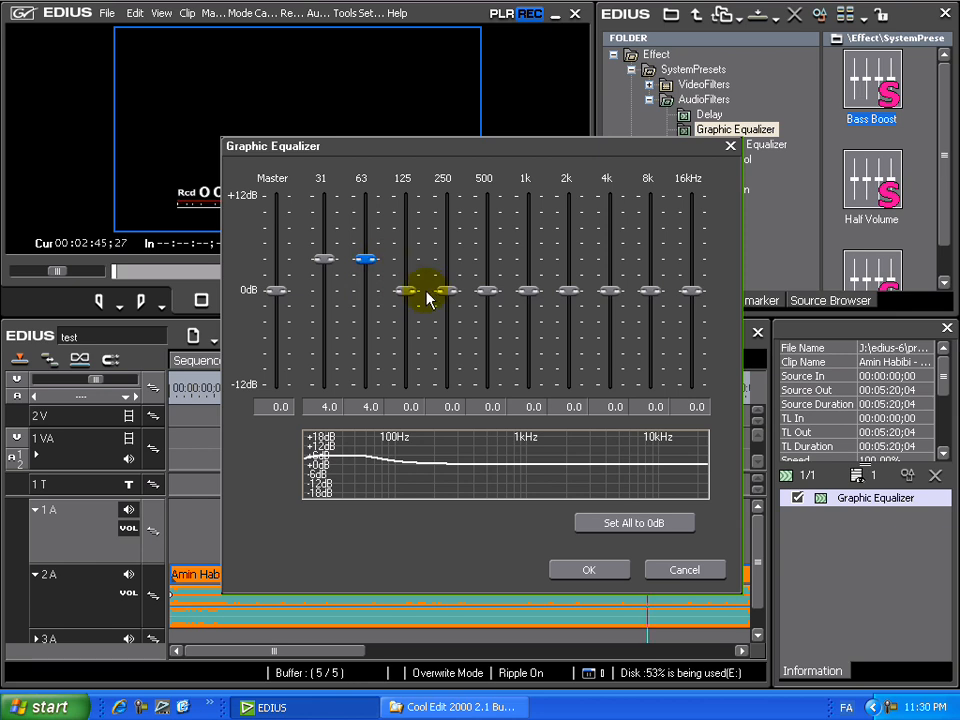
pyautogui.moveTo(410, 296); pyautogui.dragTo(368, 250)
pyautogui.moveTo(446, 153); pyautogui.dragTo(589, 146)
pyautogui.click(774, 518)
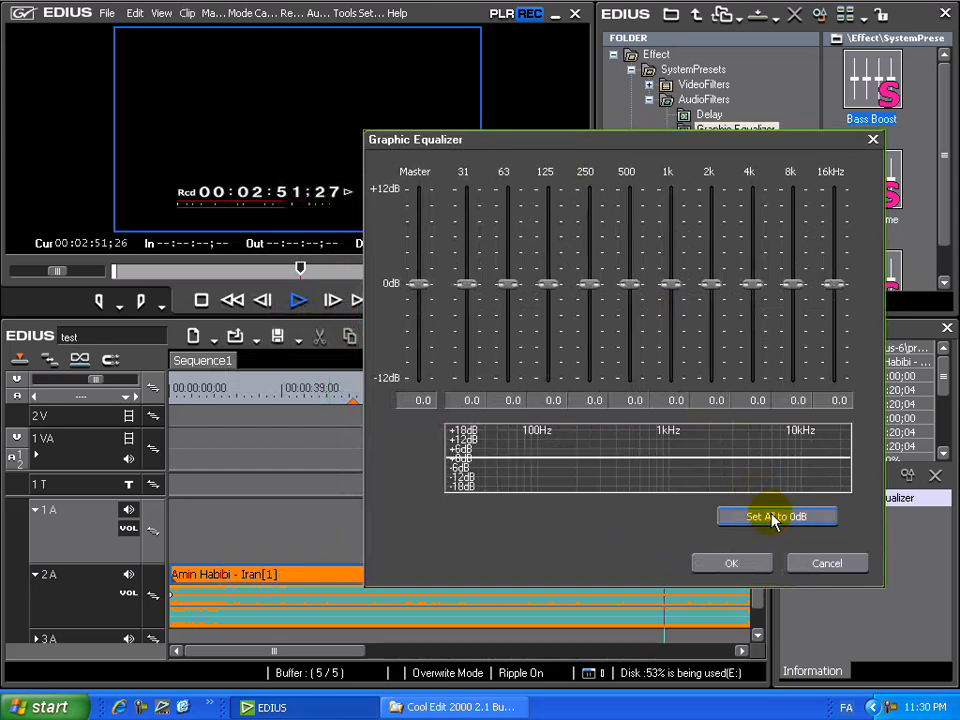
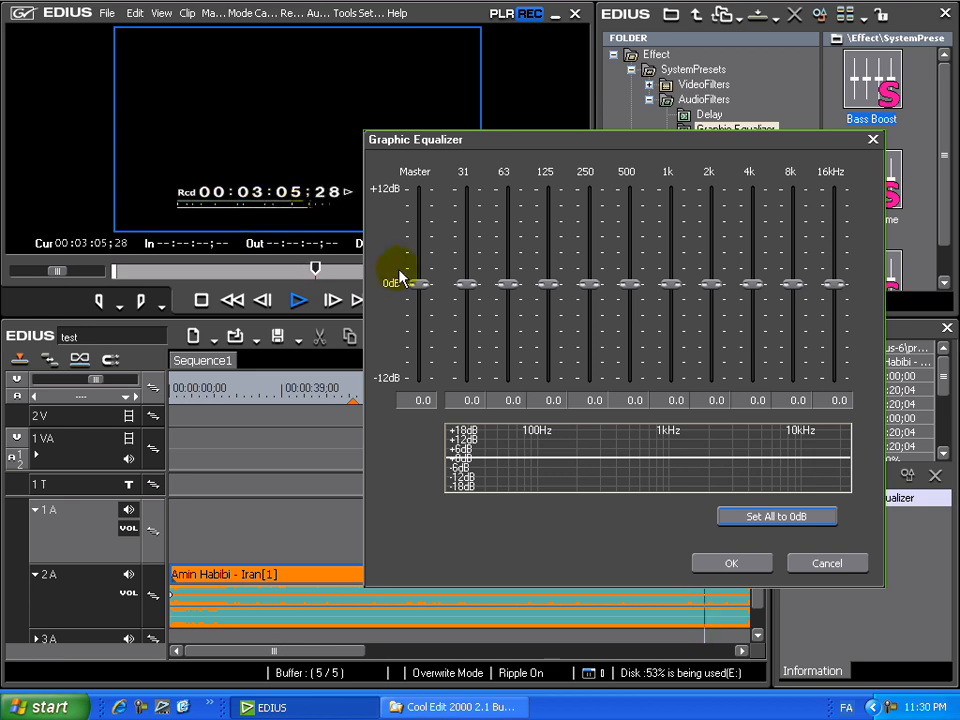
# Try the 31 Hz band at 4.0 dB and the 63 Hz band at 4.5 dB, and discard the equalizer changes
pyautogui.moveTo(470, 287); pyautogui.dragTo(467, 256)
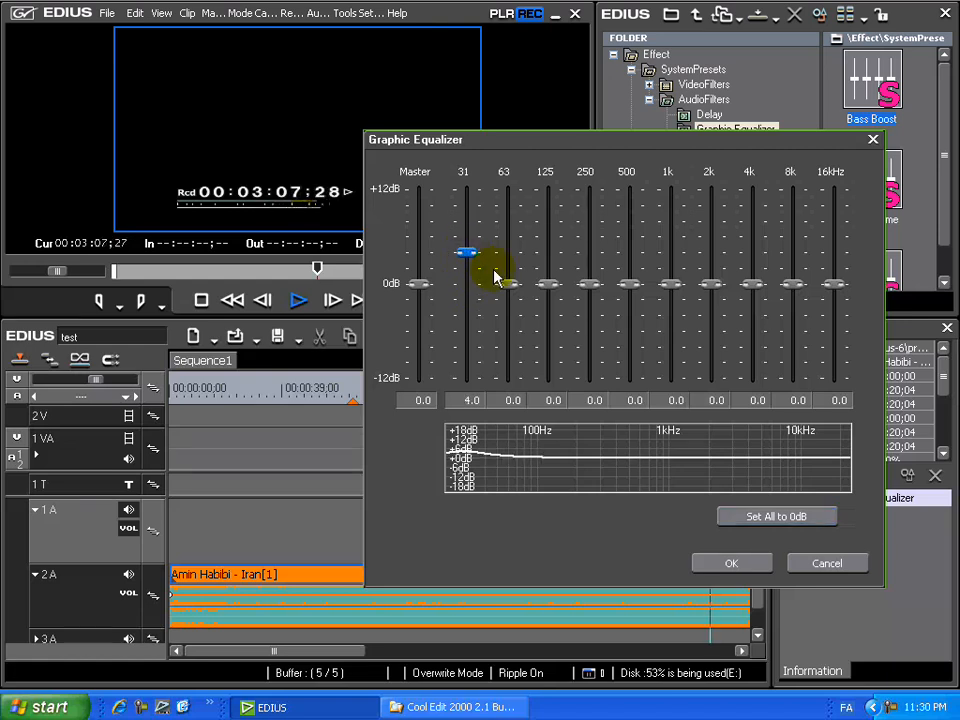
pyautogui.moveTo(513, 289); pyautogui.dragTo(508, 250)
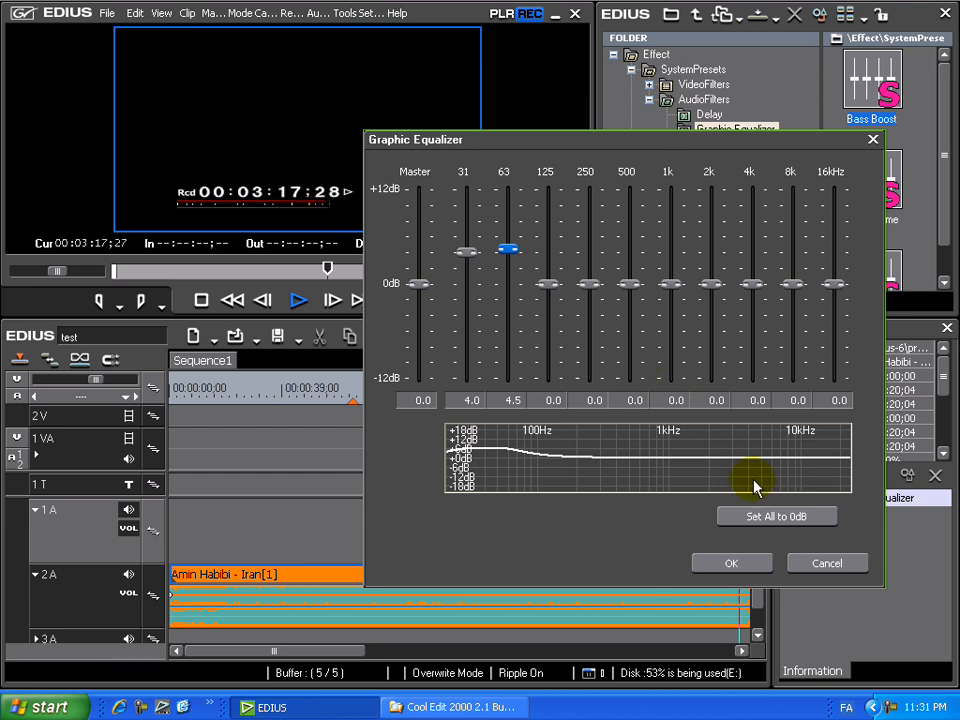
pyautogui.click(827, 563)
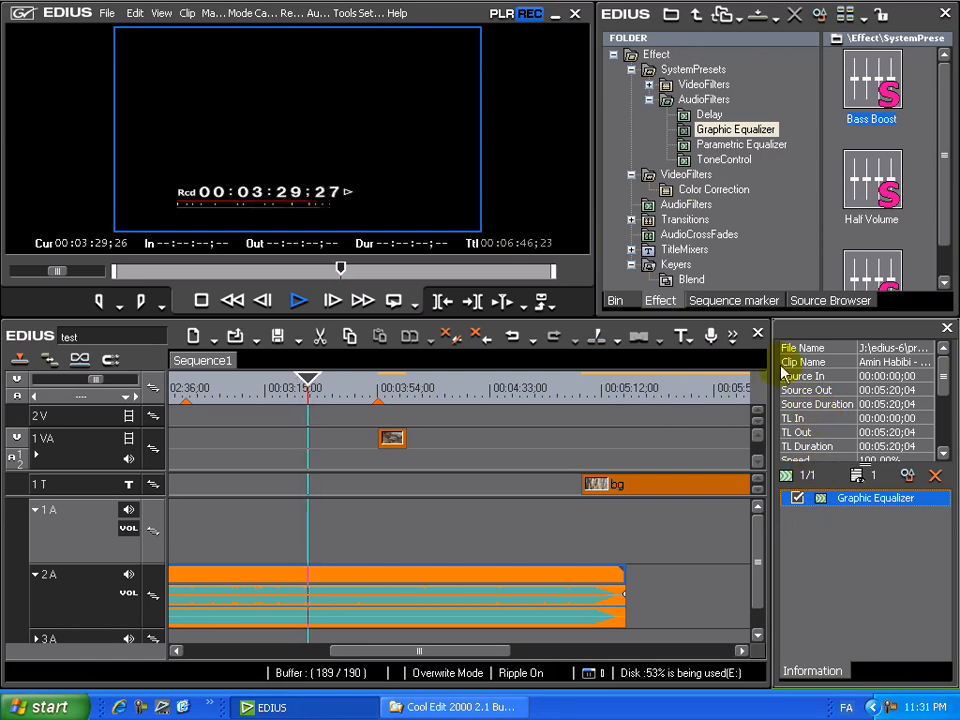
# Add the Graphic Equalizer's Half Volume preset to the track 2A clip and review its settings without changing them
pyautogui.click(873, 177)
pyautogui.click(875, 180)
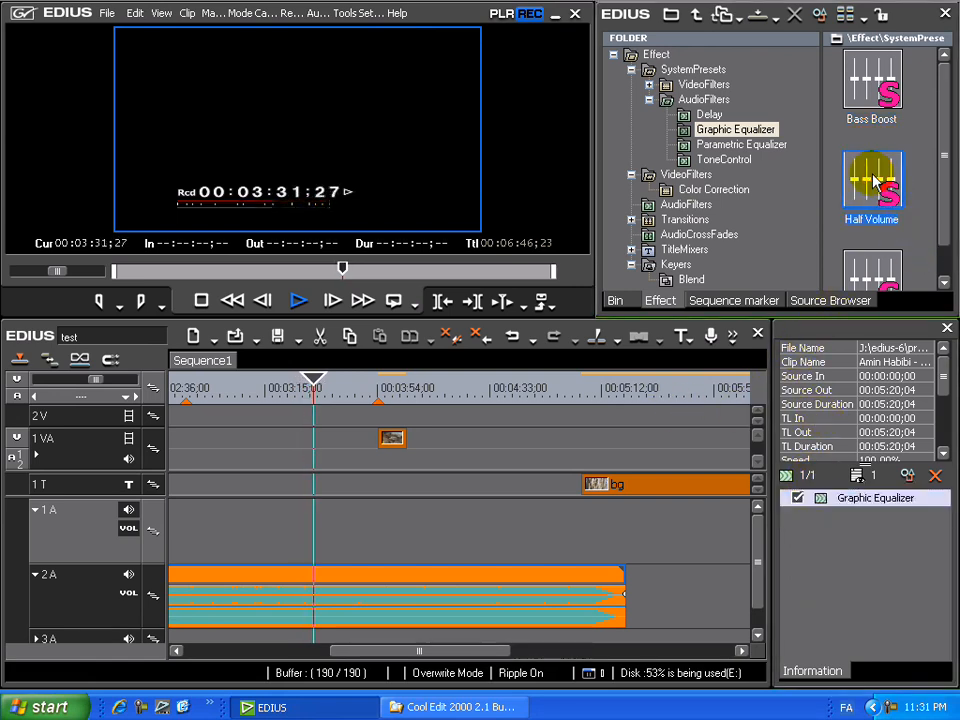
pyautogui.moveTo(873, 180); pyautogui.dragTo(860, 525)
pyautogui.doubleClick(855, 527)
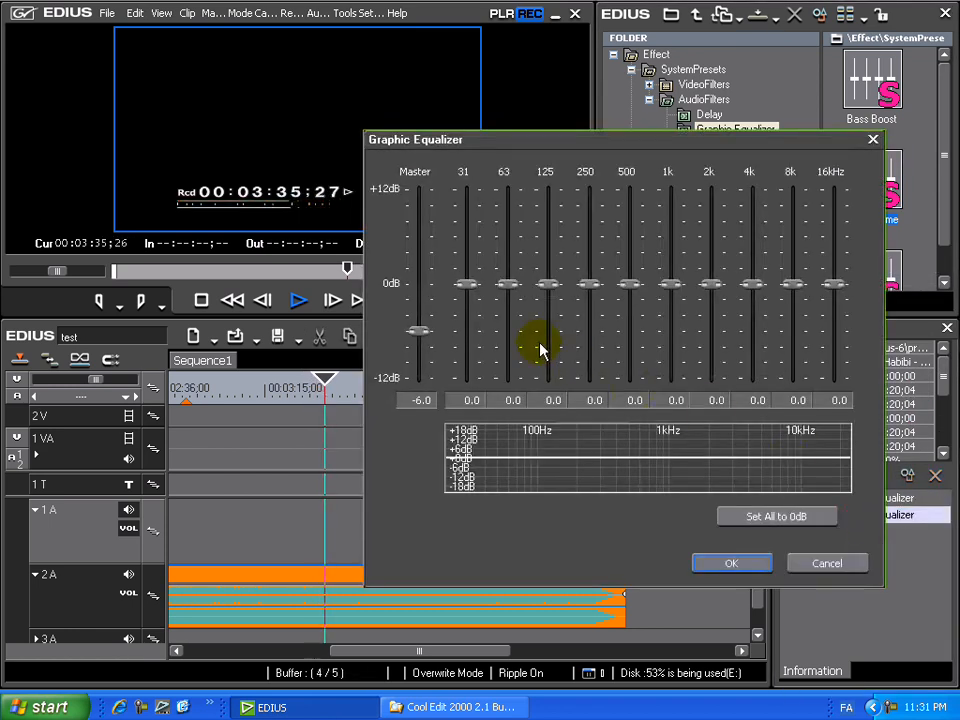
pyautogui.click(840, 563)
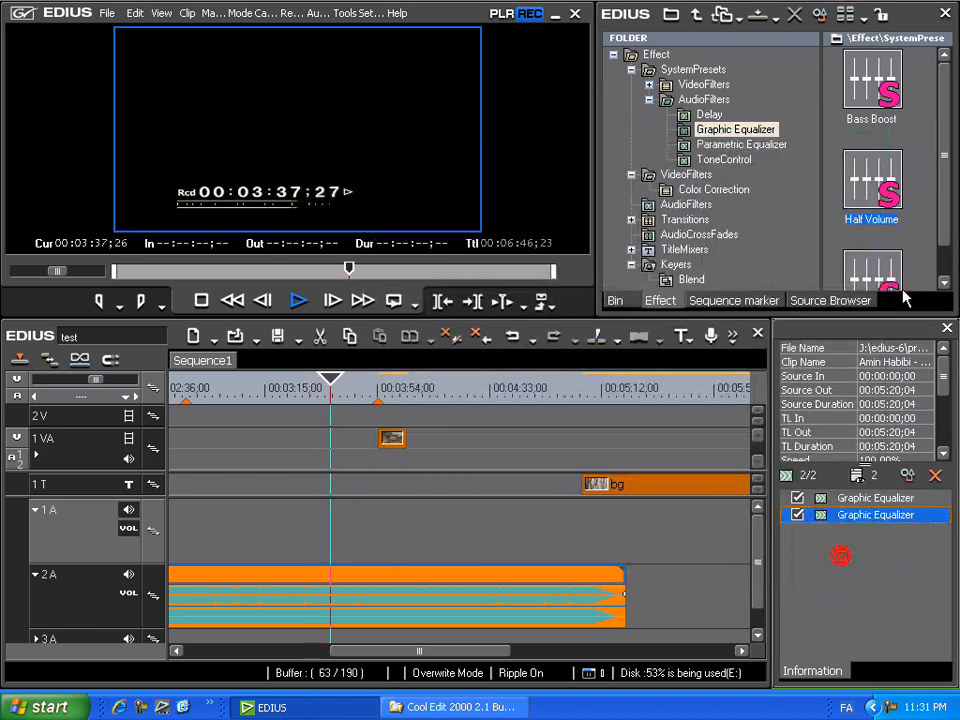
# Add the Graphic Equalizer's Treble Boost preset to the track 2A clip and review its settings without changing them
pyautogui.scroll(-1, 932, 230)
pyautogui.moveTo(898, 240); pyautogui.dragTo(827, 550)
pyautogui.doubleClick(838, 538)
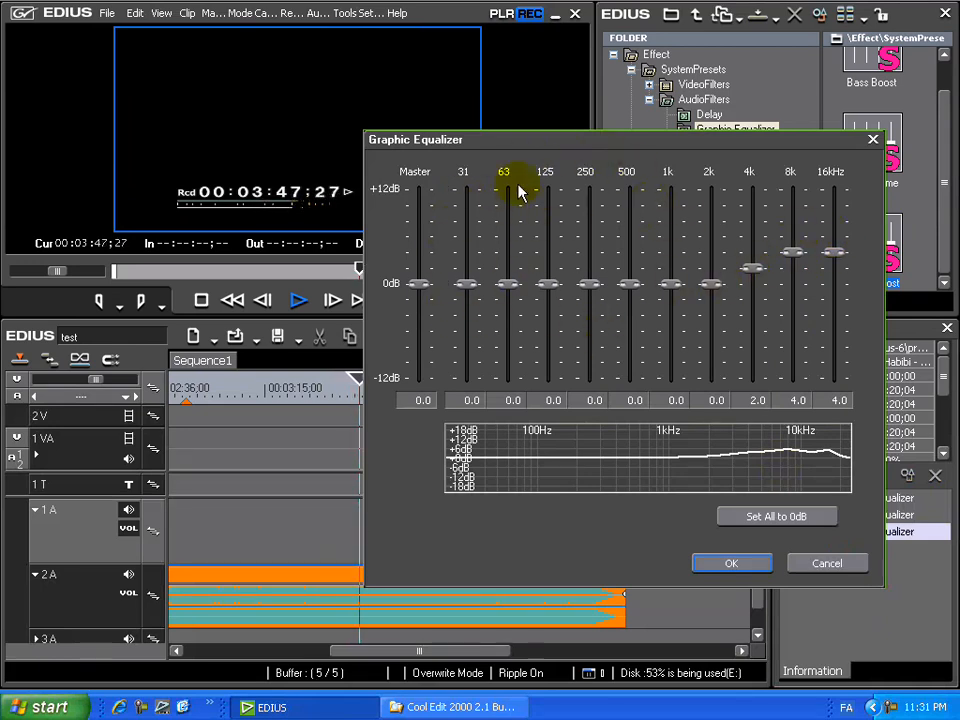
pyautogui.click(830, 564)
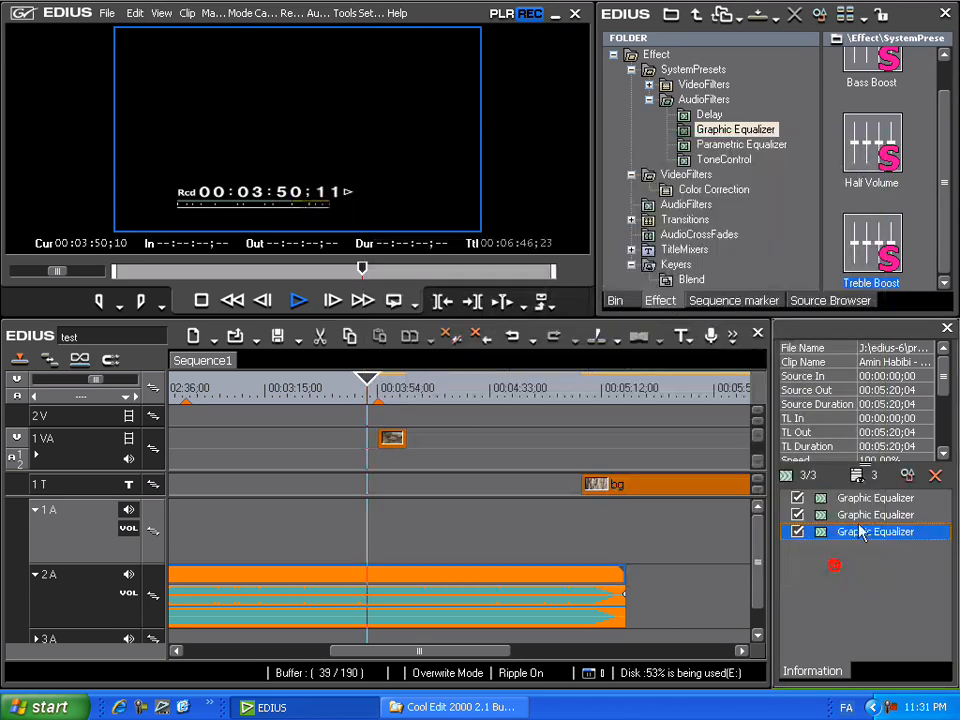
# Remove all the Graphic Equalizer filters from the track 2A clip
pyautogui.click(936, 475)
pyautogui.click(936, 475)
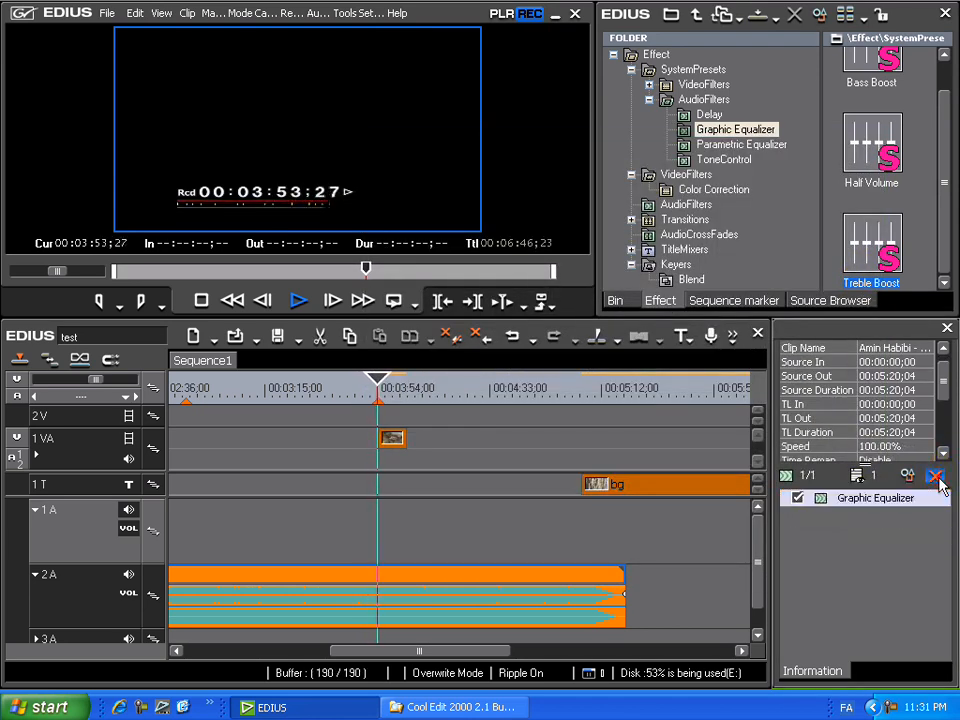
pyautogui.click(936, 475)
# Apply the Parametric Equalizer's 1kHz Termination preset to the track 2A clip and bring up its settings
pyautogui.click(758, 146)
pyautogui.moveTo(762, 158); pyautogui.dragTo(883, 521)
pyautogui.doubleClick(868, 497)
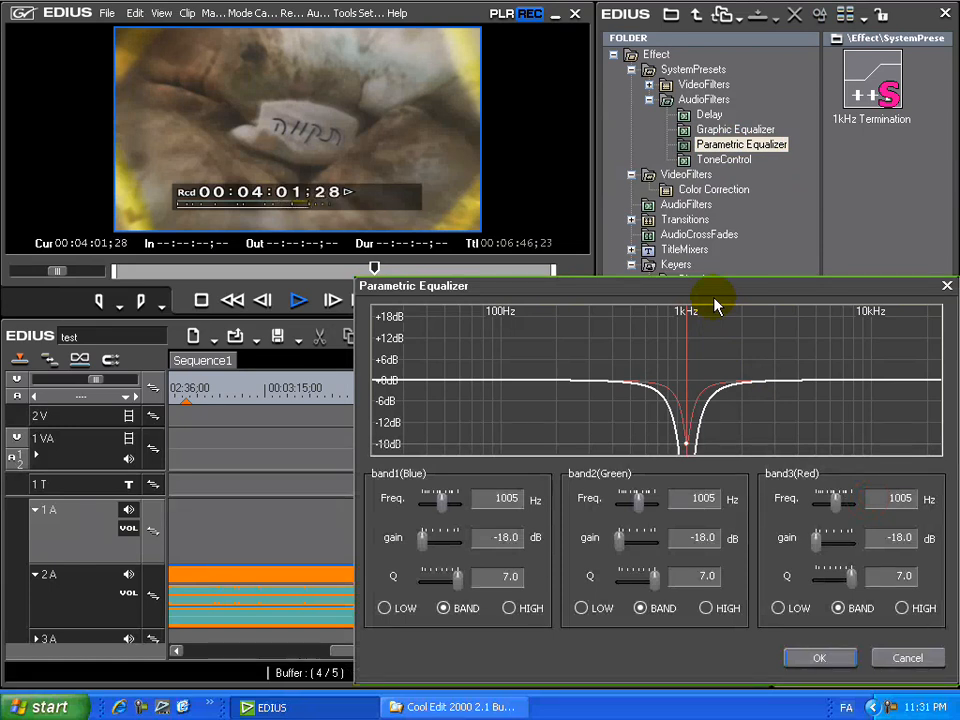
pyautogui.moveTo(666, 292); pyautogui.dragTo(613, 214)
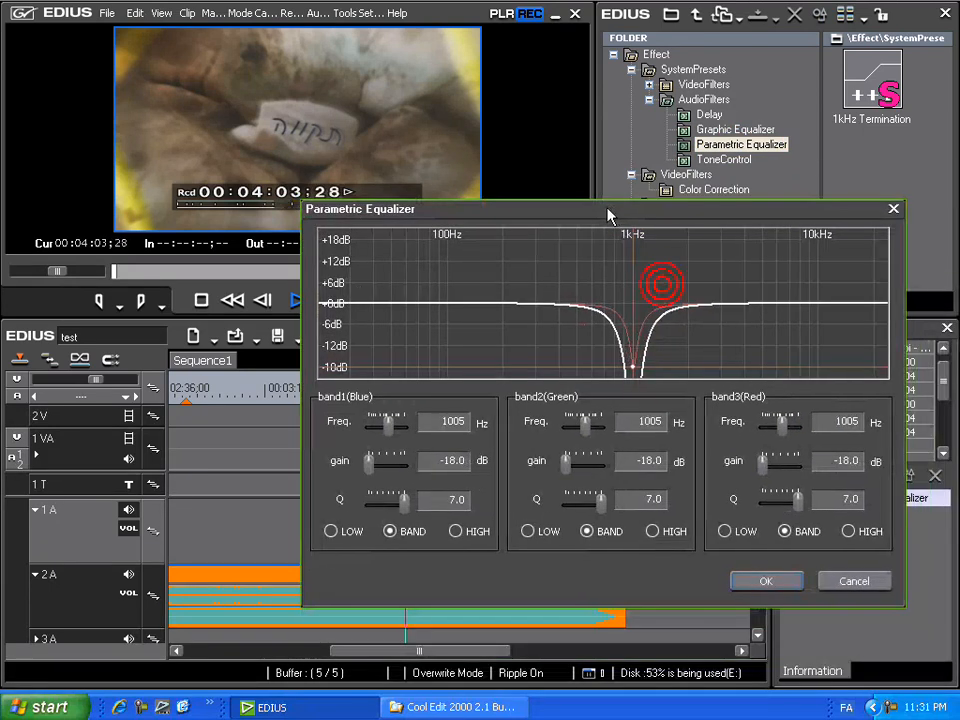
# Move band 1 to 146 Hz with 18.0 dB gain and band 2 to 1799 Hz with 16.1 dB gain
pyautogui.moveTo(635, 370); pyautogui.dragTo(479, 244)
pyautogui.moveTo(630, 368); pyautogui.dragTo(785, 248)
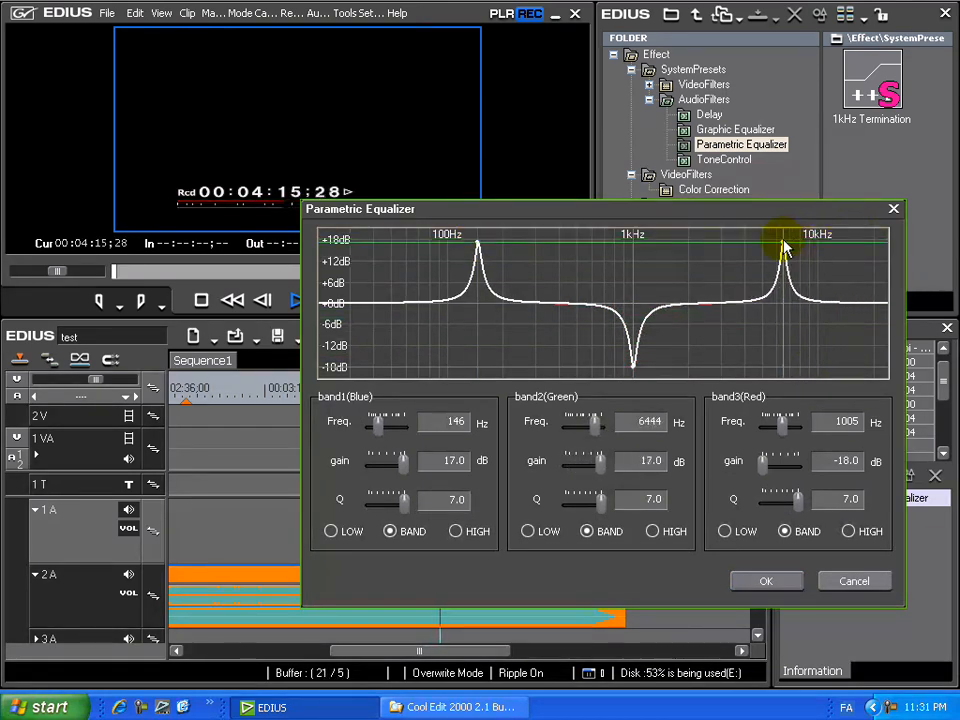
pyautogui.moveTo(598, 425); pyautogui.dragTo(597, 470)
pyautogui.moveTo(407, 465); pyautogui.dragTo(410, 478)
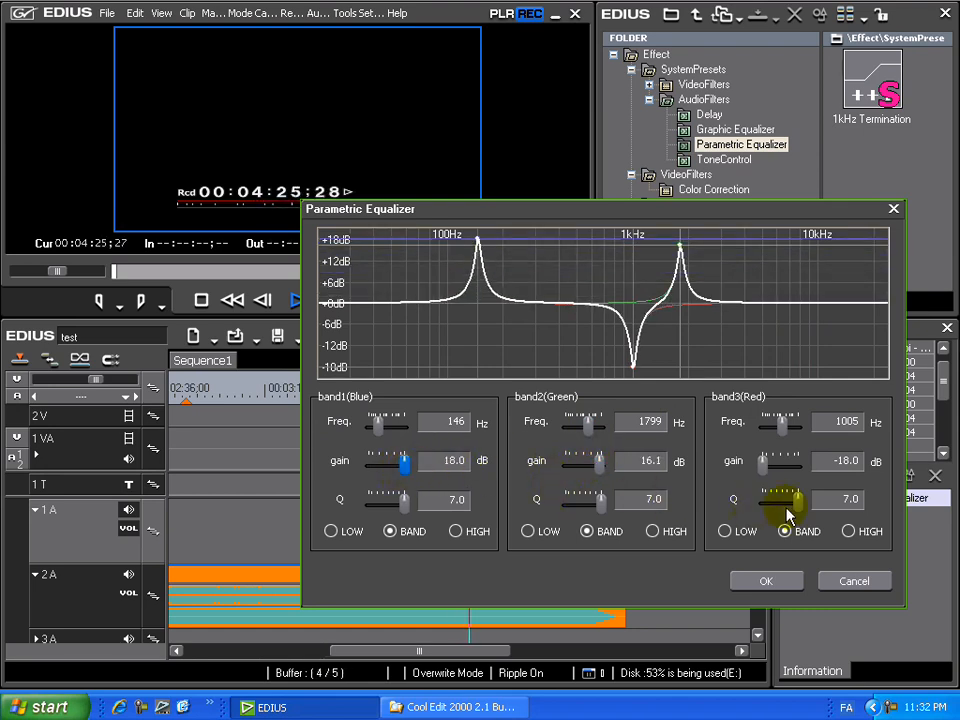
pyautogui.moveTo(797, 512)
pyautogui.mouseDown()
pyautogui.moveTo(760, 510)
pyautogui.moveTo(808, 510)
pyautogui.mouseUp()
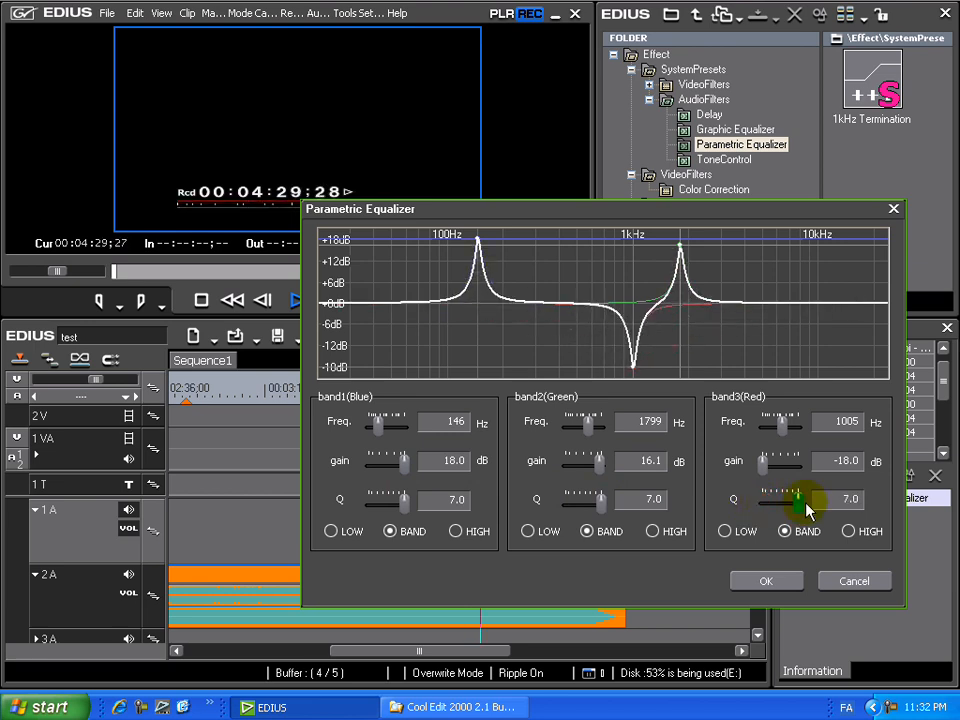
# Try the LOW type on band 3 and the HIGH type on band 1, and return both to BAND
pyautogui.click(726, 532)
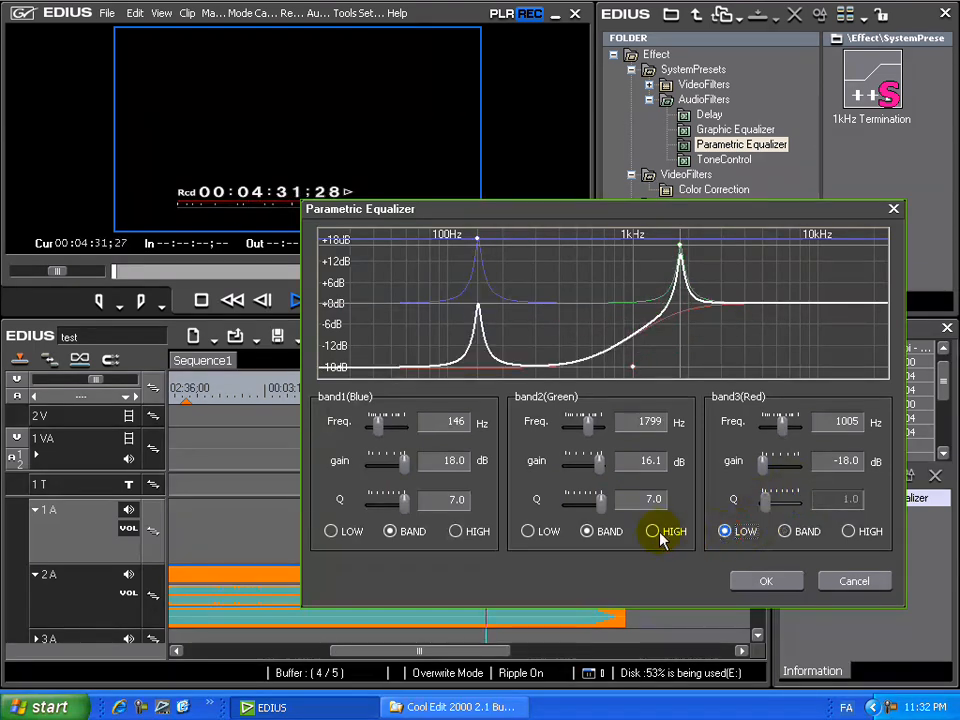
pyautogui.click(475, 538)
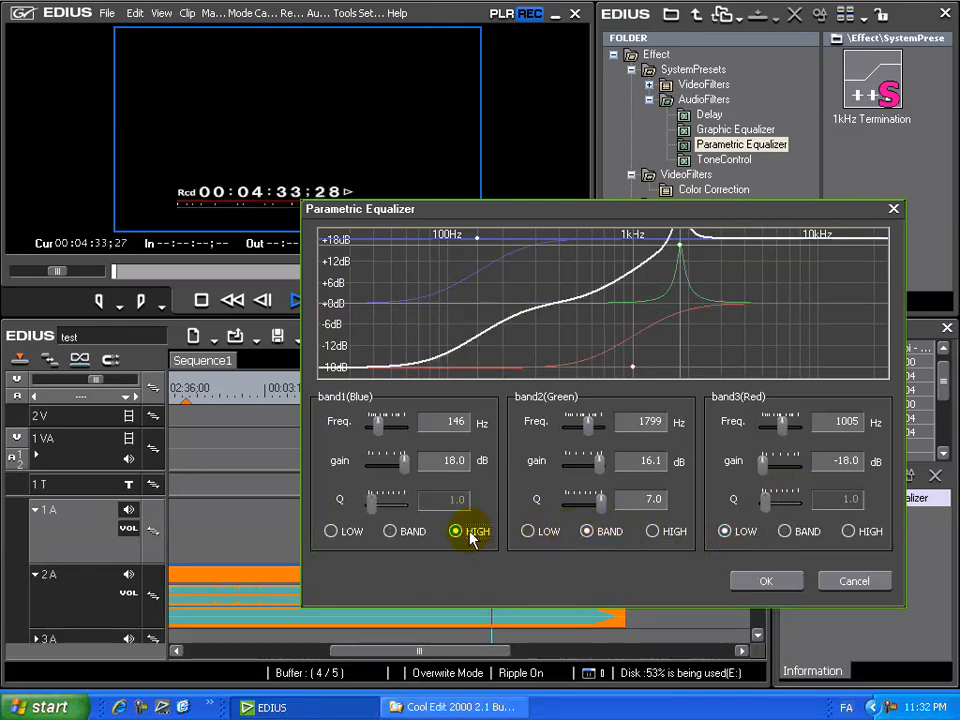
pyautogui.click(391, 534)
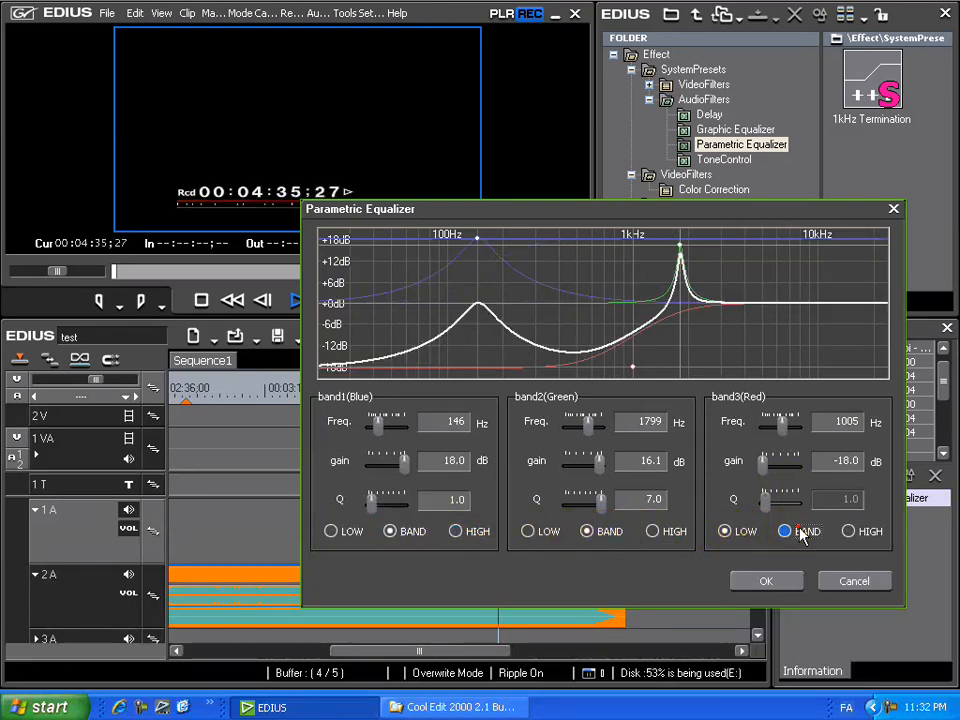
pyautogui.click(786, 532)
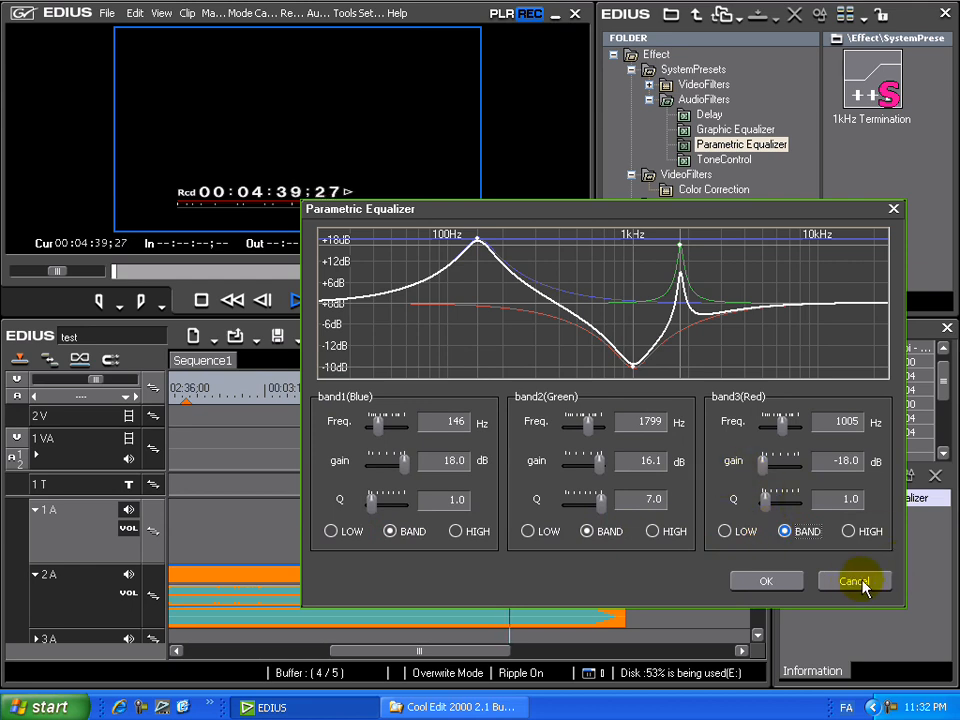
# Discard the Parametric Equalizer changes and remove that filter from the track 2A clip
pyautogui.click(864, 585)
pyautogui.click(936, 477)
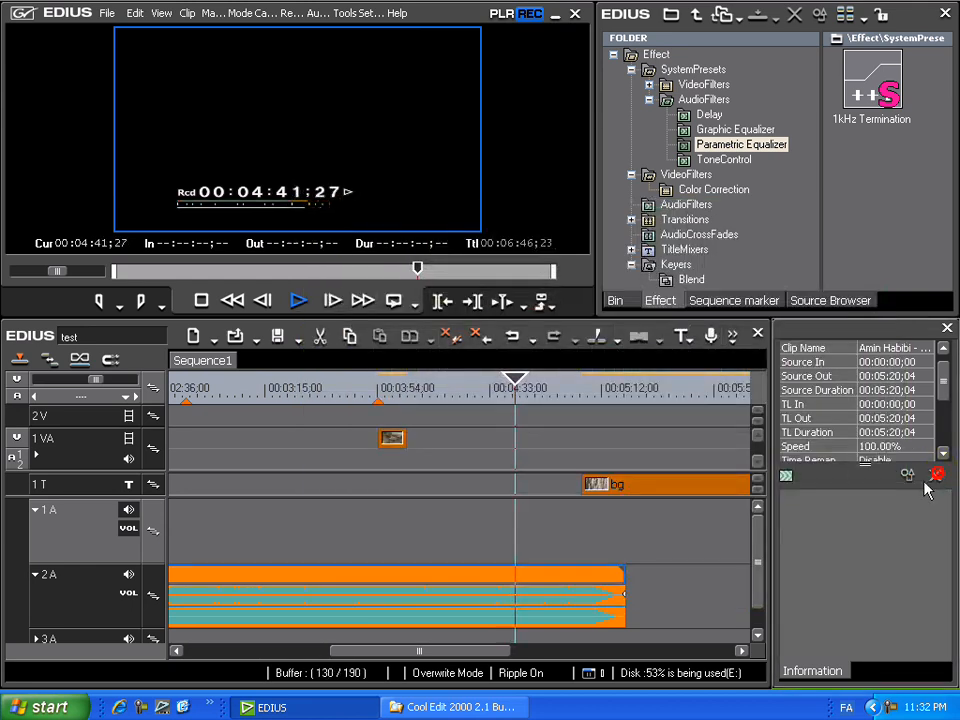
# Apply the ToneControl Treble Boost preset to the track 2A clip and bring up its settings
pyautogui.click(724, 162)
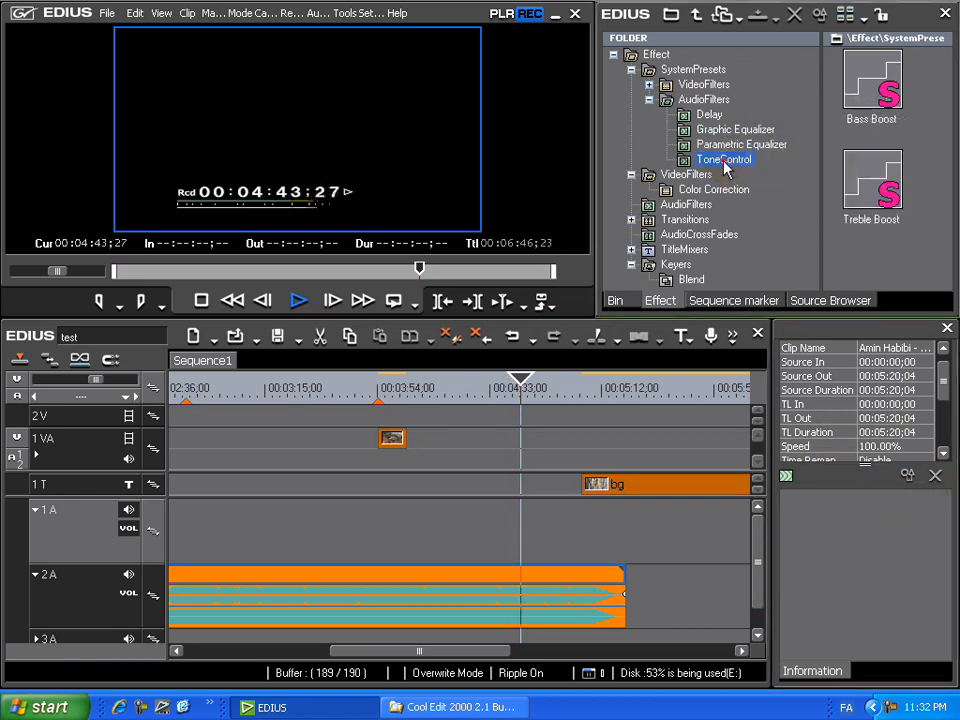
pyautogui.click(871, 85)
pyautogui.click(884, 218)
pyautogui.moveTo(884, 218); pyautogui.dragTo(812, 500)
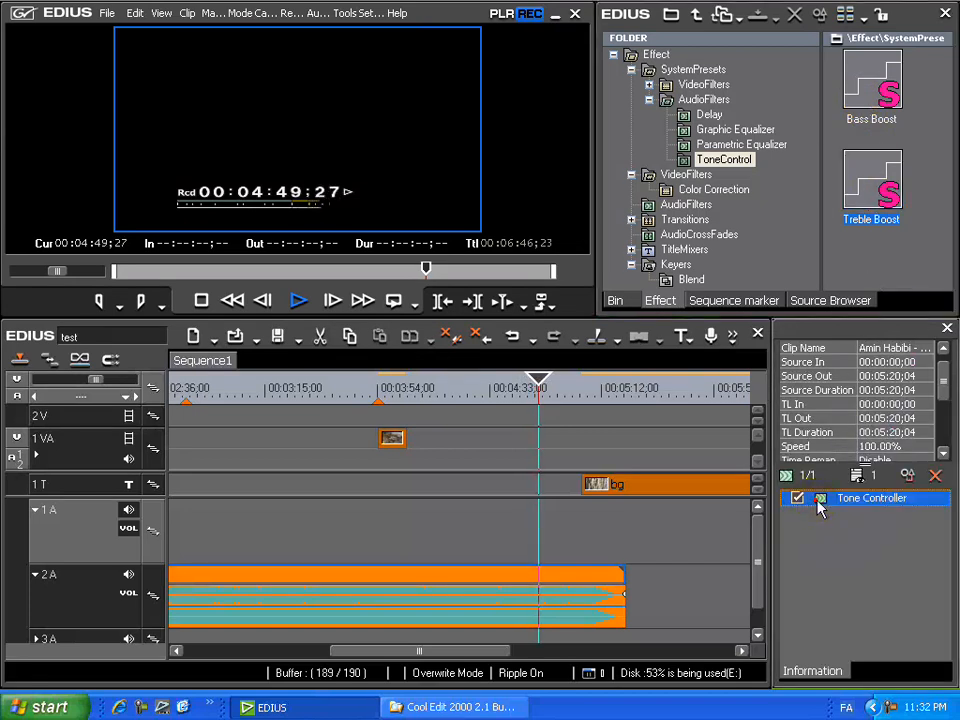
pyautogui.doubleClick(814, 497)
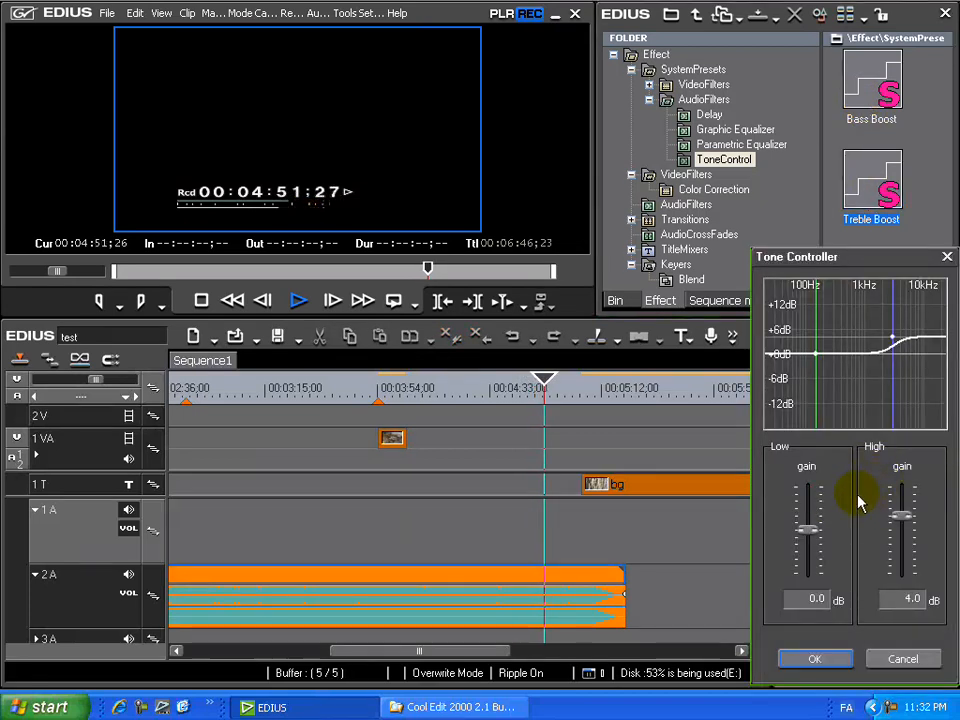
# Try a high gain of 12.0 dB and a low gain of -0.8 dB, and discard the tone changes
pyautogui.moveTo(900, 514); pyautogui.dragTo(911, 489)
pyautogui.moveTo(808, 529)
pyautogui.mouseDown()
pyautogui.moveTo(813, 512)
pyautogui.moveTo(808, 532)
pyautogui.mouseUp()
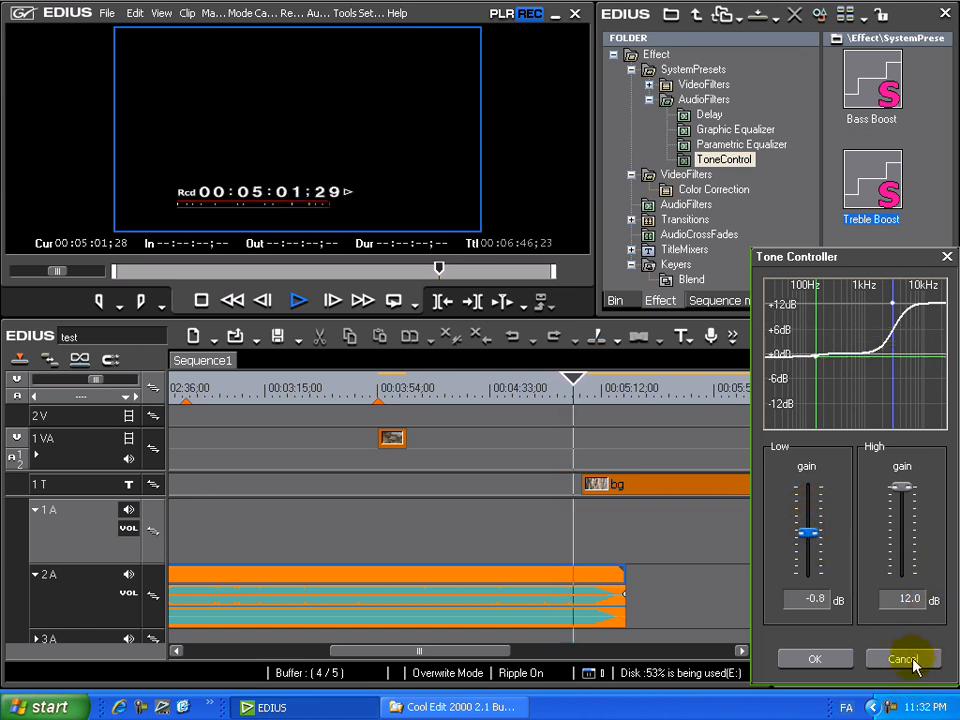
pyautogui.click(900, 660)
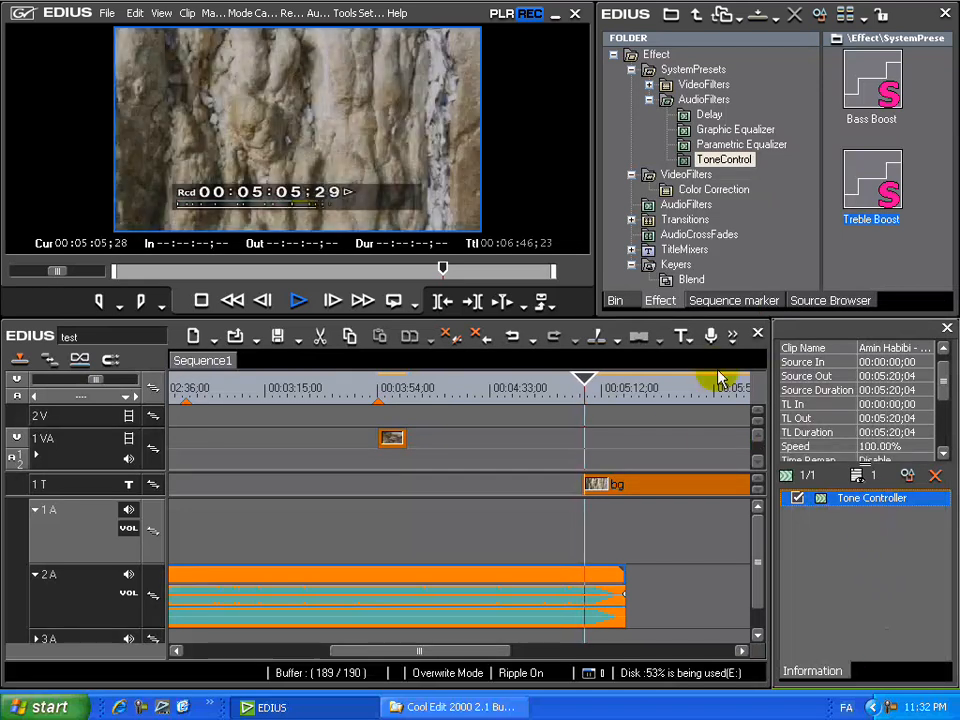
# Move the timeline cursor back to 00:04:14;03 and remove the Tone Controller filter from the track 2A clip
pyautogui.click(586, 383)
pyautogui.moveTo(590, 385); pyautogui.dragTo(435, 381)
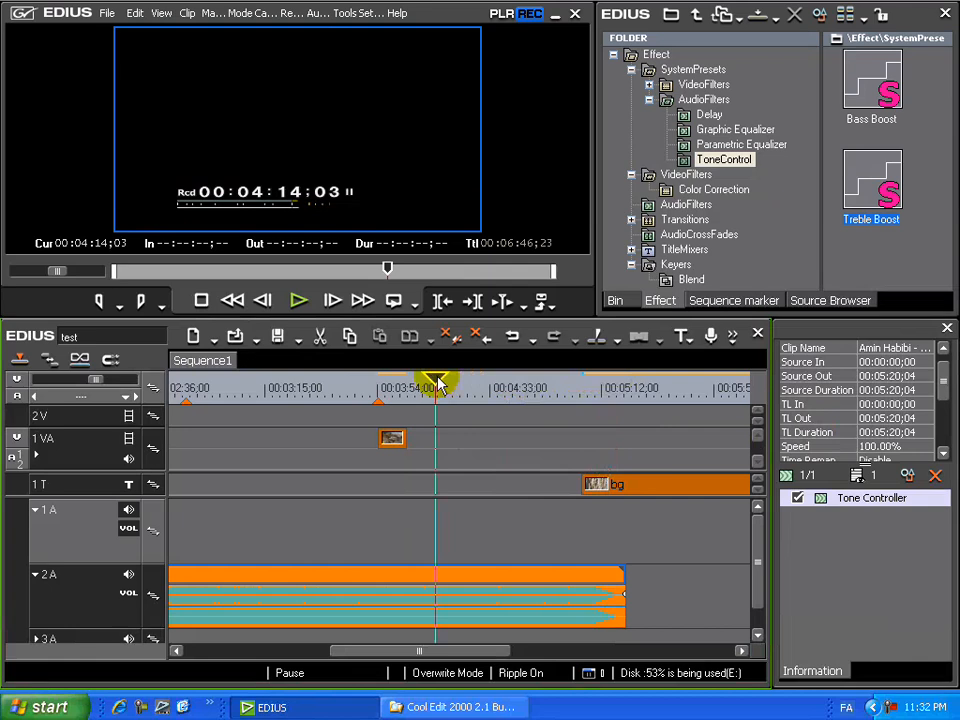
pyautogui.click(935, 476)
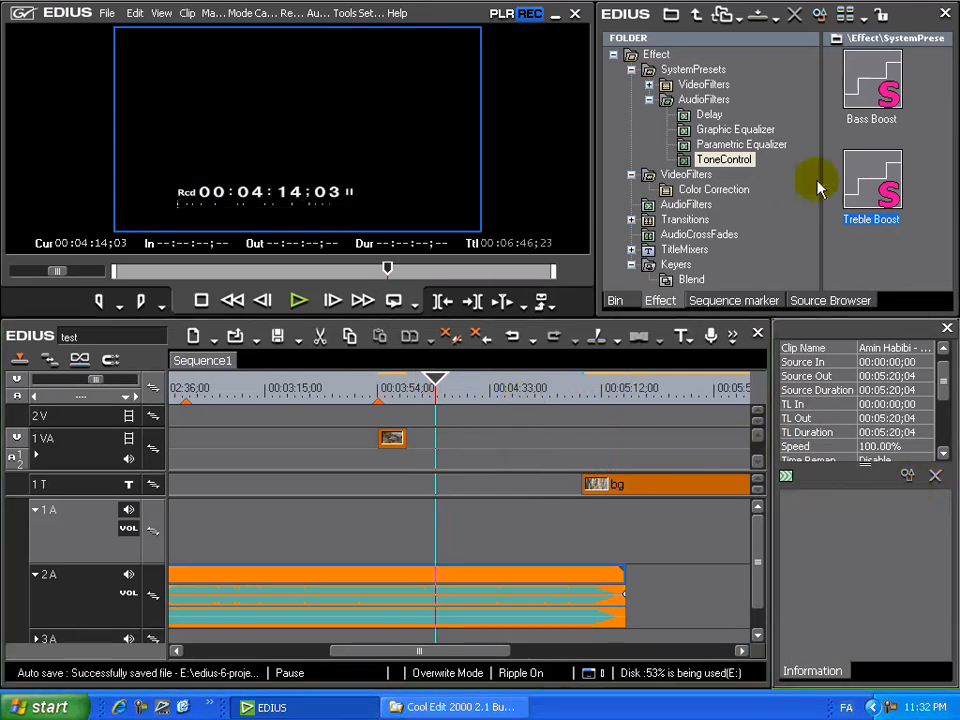
# Collapse the preset audio filters and select Delay among the standard AudioFilters effects
pyautogui.click(648, 100)
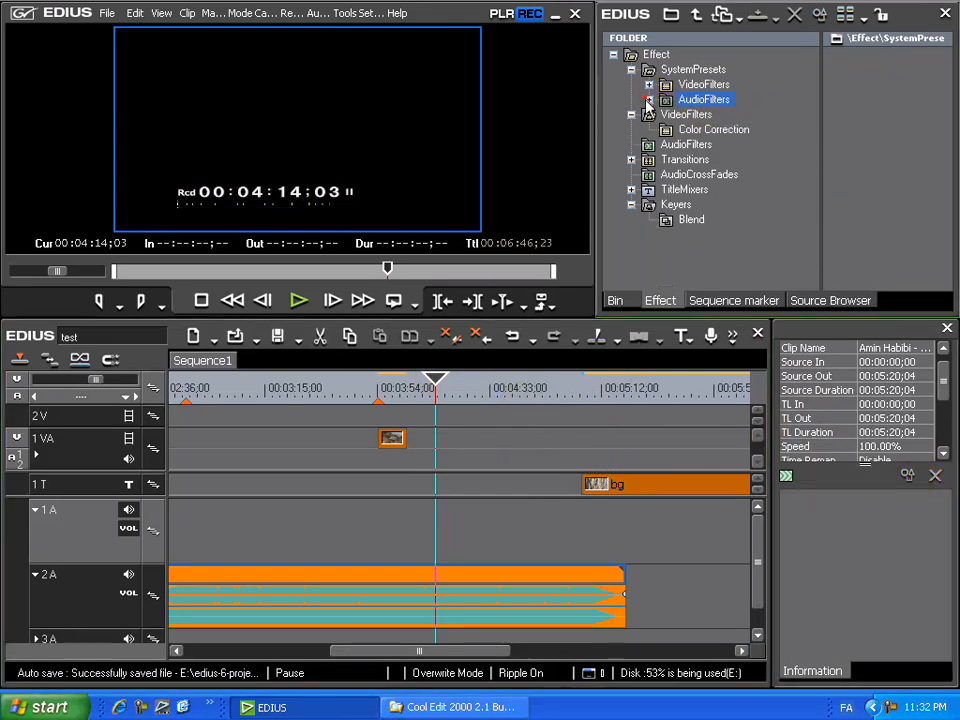
pyautogui.click(690, 145)
pyautogui.click(872, 80)
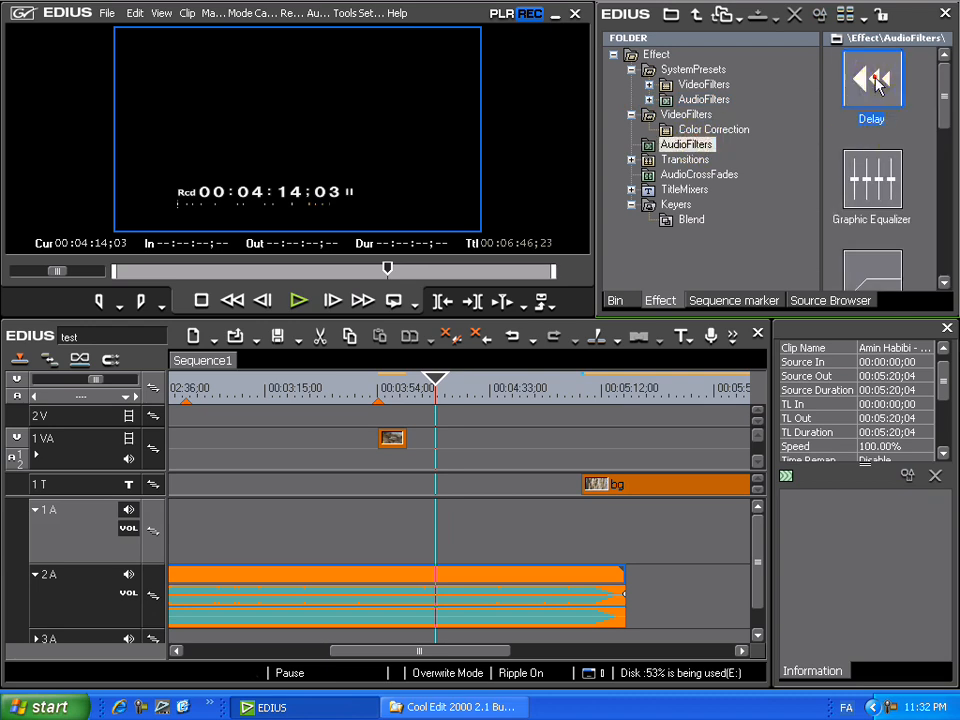
# Apply the Panpot & Balance filter to the audio clip on track 2A, and open its settings without keeping any changes
pyautogui.click(880, 207)
pyautogui.scroll(-3, 883, 200)
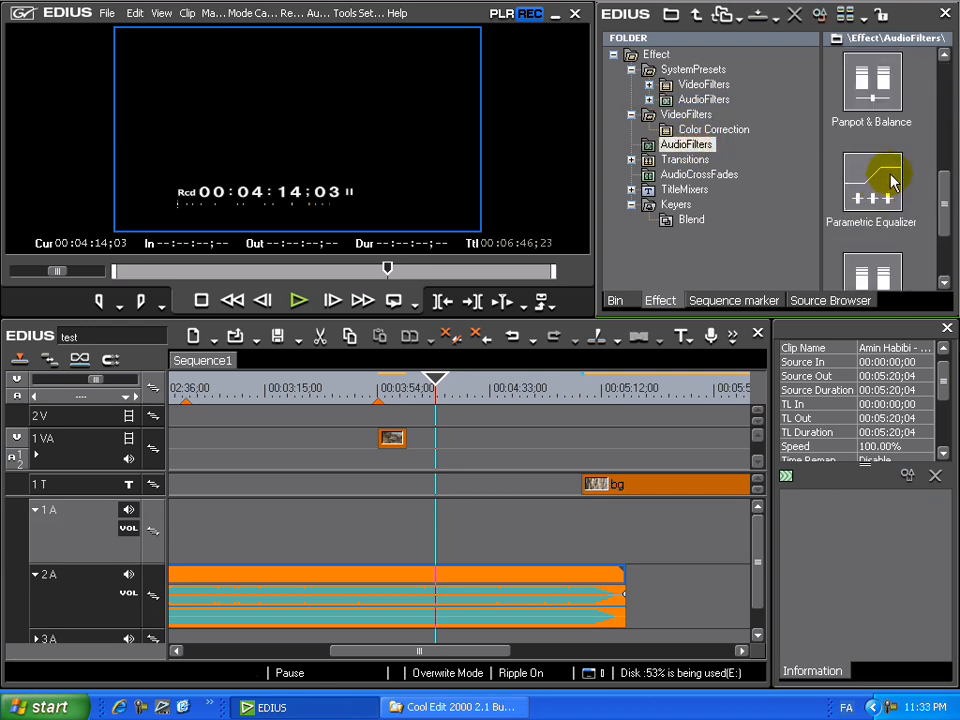
pyautogui.click(868, 81)
pyautogui.moveTo(868, 81); pyautogui.dragTo(529, 600)
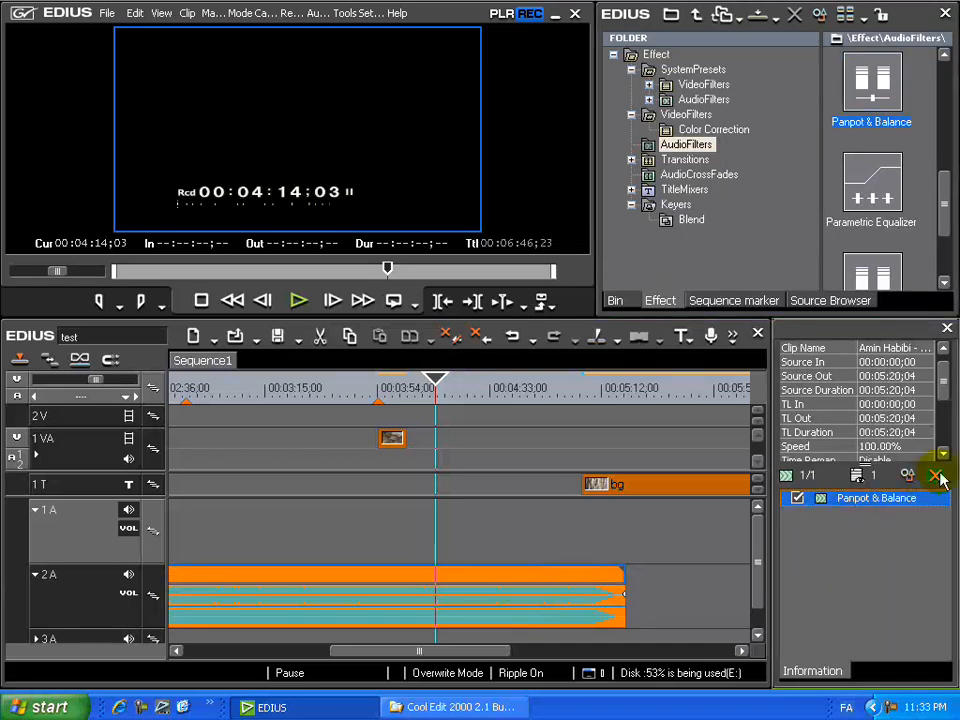
pyautogui.doubleClick(895, 500)
pyautogui.moveTo(848, 261); pyautogui.dragTo(560, 175)
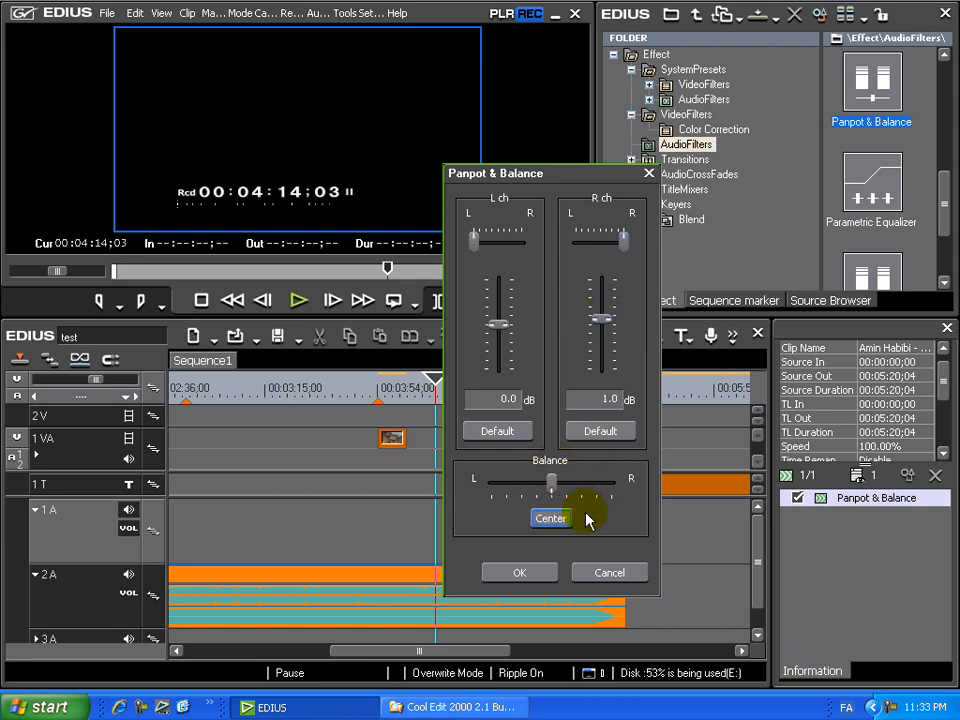
pyautogui.click(610, 574)
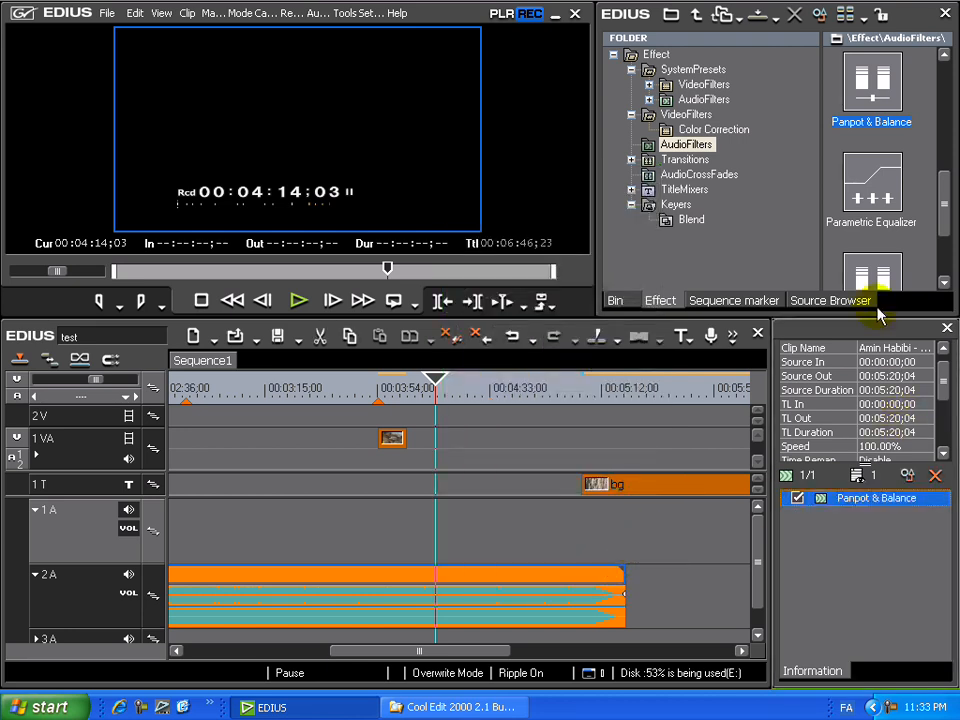
# Add the Pitch Shifter filter to the same audio clip, and open its settings without keeping any changes
pyautogui.click(884, 208)
pyautogui.scroll(-3, 886, 220)
pyautogui.scroll(1, 887, 222)
pyautogui.click(893, 212)
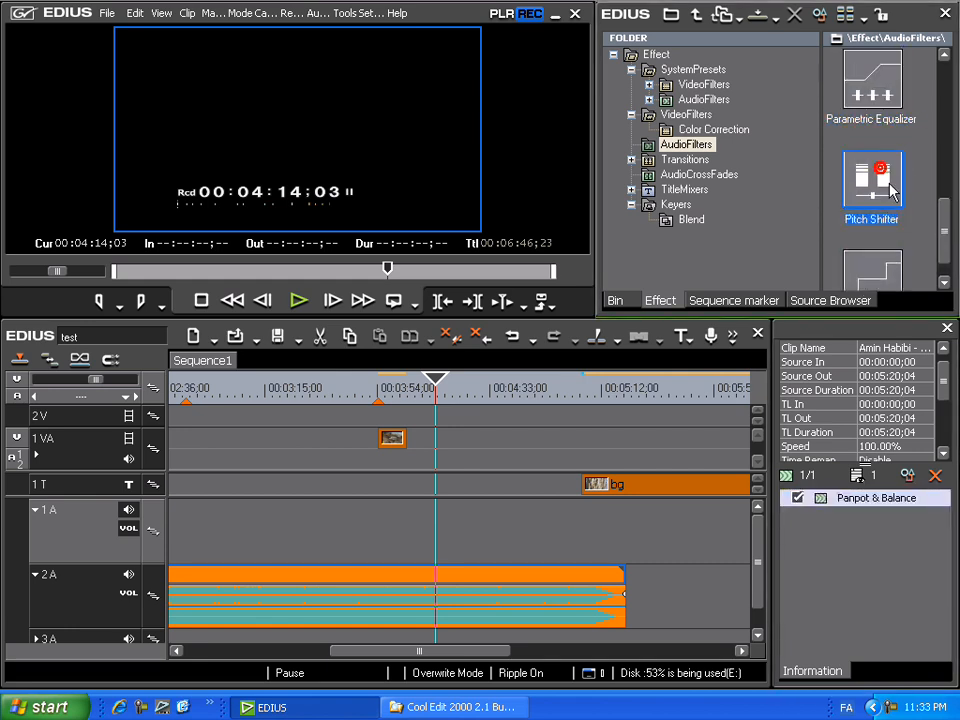
pyautogui.moveTo(893, 327); pyautogui.dragTo(857, 546)
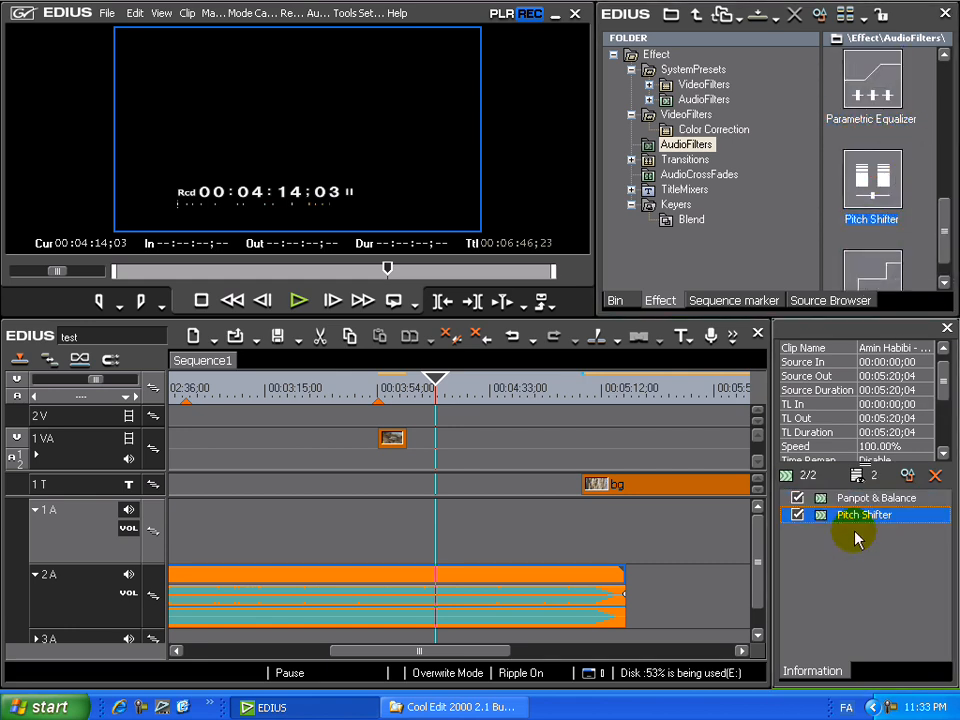
pyautogui.doubleClick(854, 517)
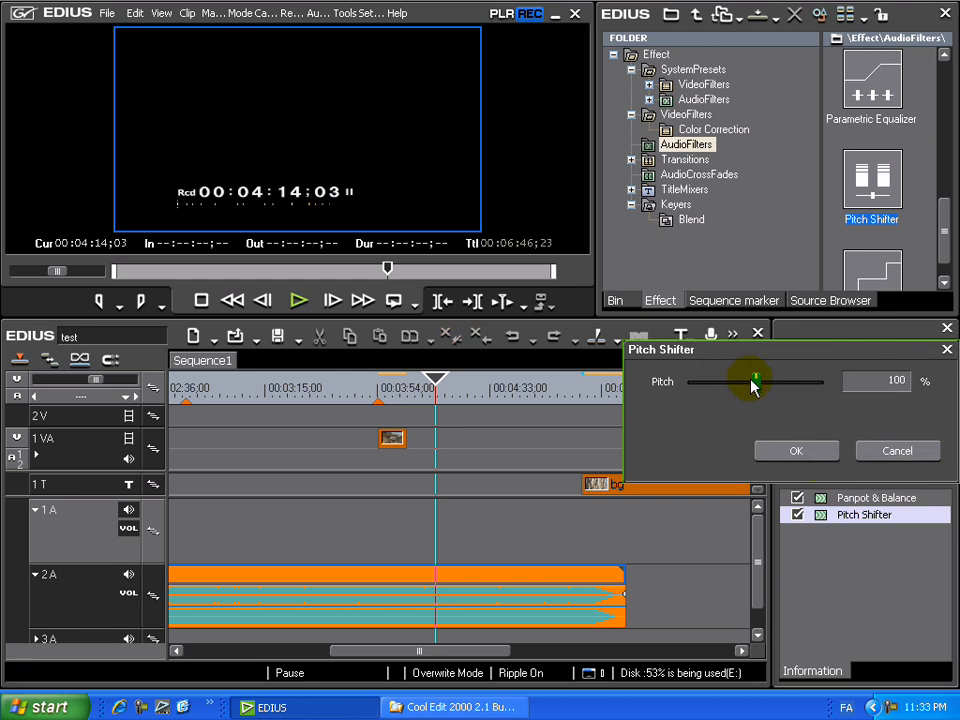
pyautogui.click(893, 449)
# Examine the crossfade types available in the AudioCrossFades effects, from Cut out/Linear in through Spline out/in
pyautogui.scroll(-1, 948, 240)
pyautogui.scroll(4, 936, 148)
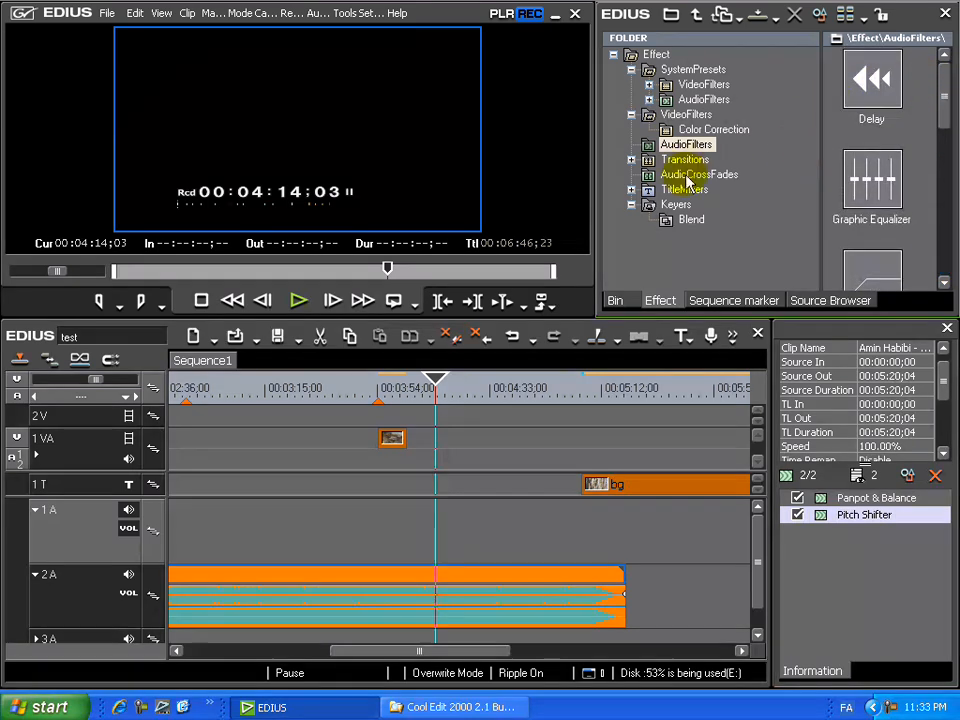
pyautogui.click(686, 176)
pyautogui.click(870, 78)
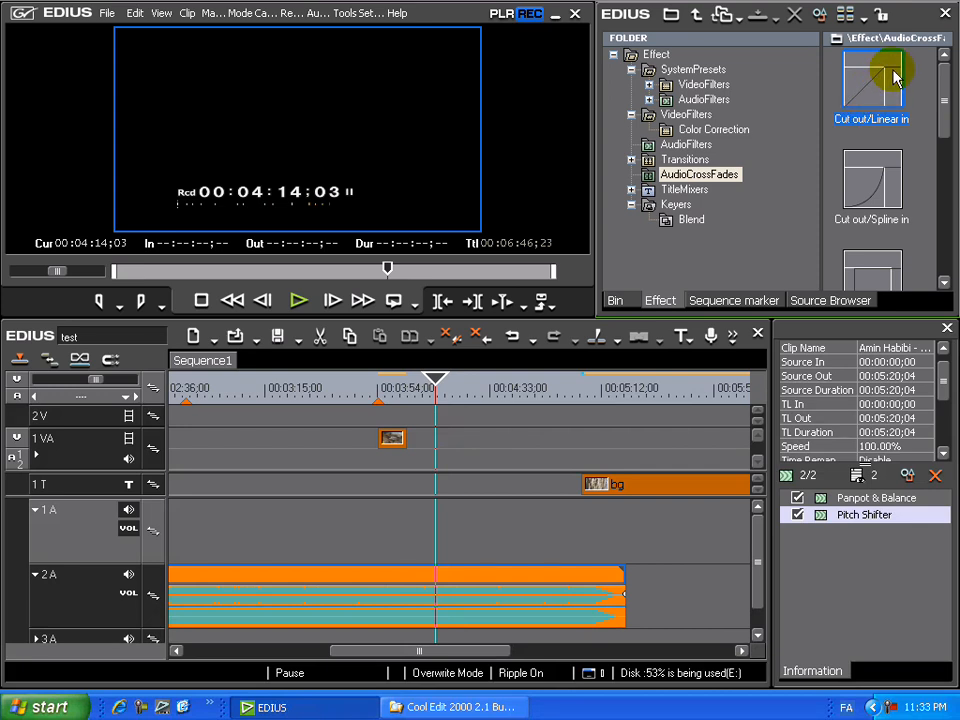
pyautogui.moveTo(942, 120); pyautogui.dragTo(946, 143)
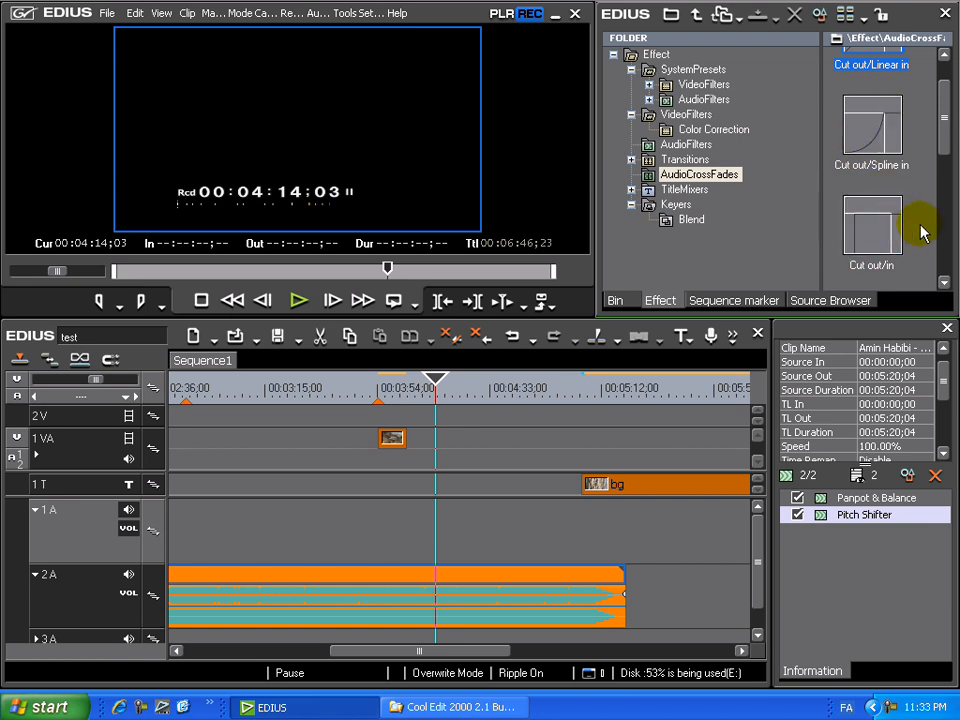
pyautogui.scroll(-2, 944, 147)
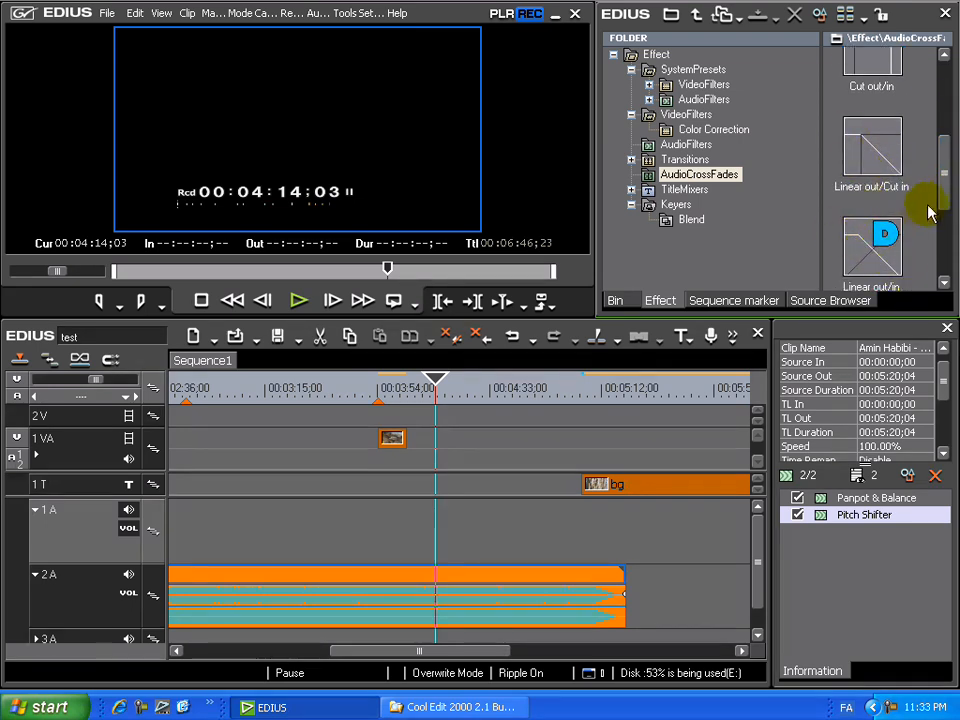
pyautogui.scroll(-2, 950, 212)
pyautogui.scroll(-2, 948, 220)
pyautogui.scroll(-2, 950, 228)
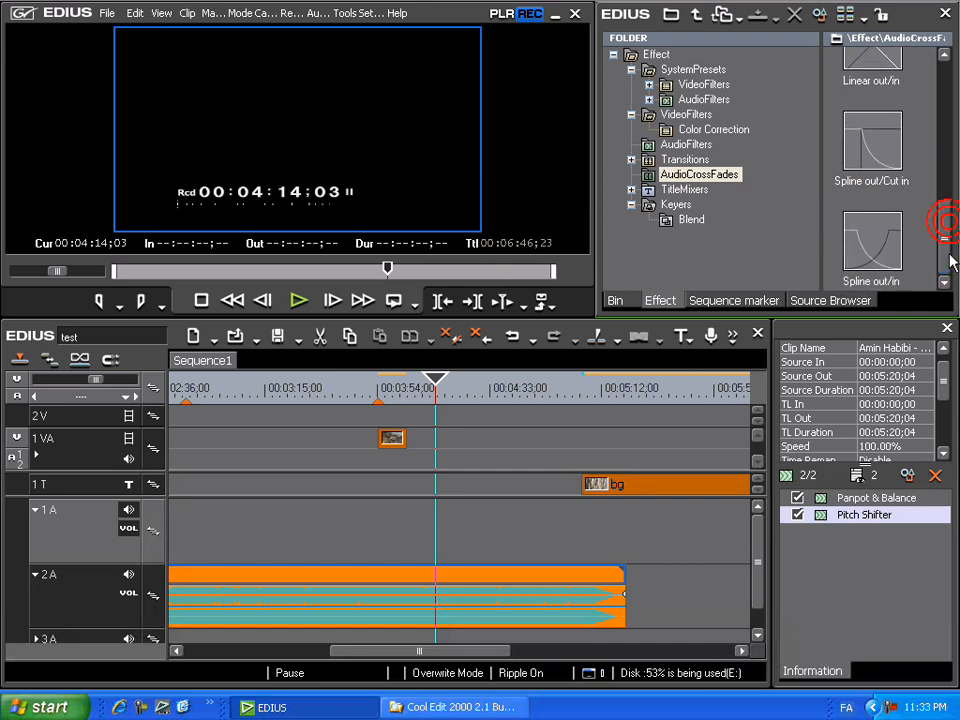
# Remove the Panpot & Balance and Pitch Shifter filters from the audio clip
pyautogui.click(935, 478)
pyautogui.click(933, 477)
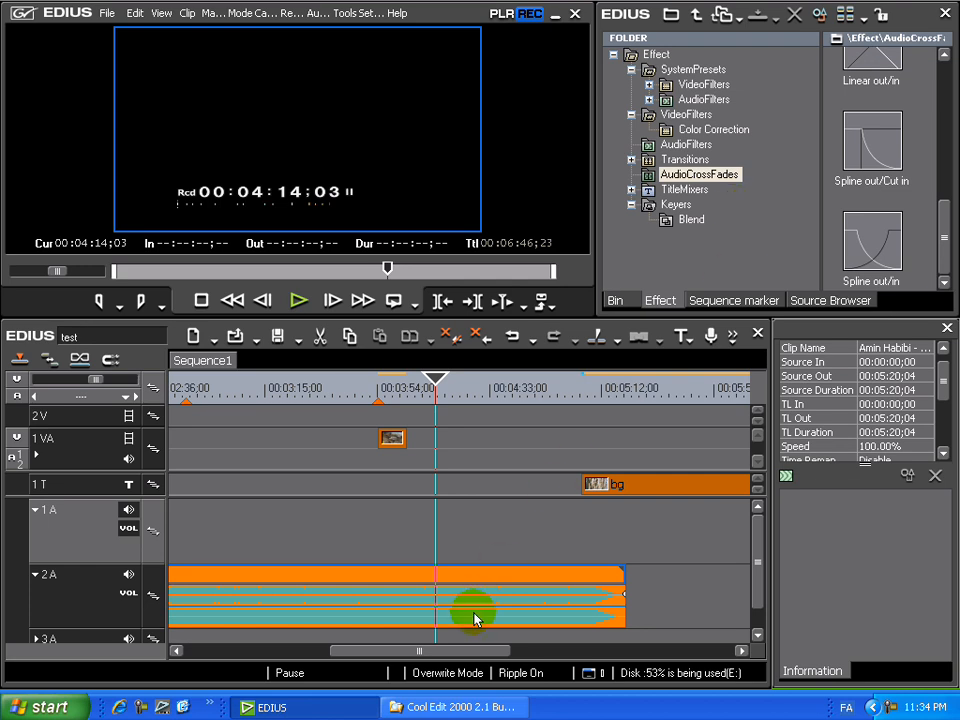
# Delete the clips on tracks 2A, 1VA and 1T to empty the timeline
pyautogui.moveTo(433, 380); pyautogui.dragTo(307, 382)
pyautogui.click(397, 437)
pyautogui.press('Delete')
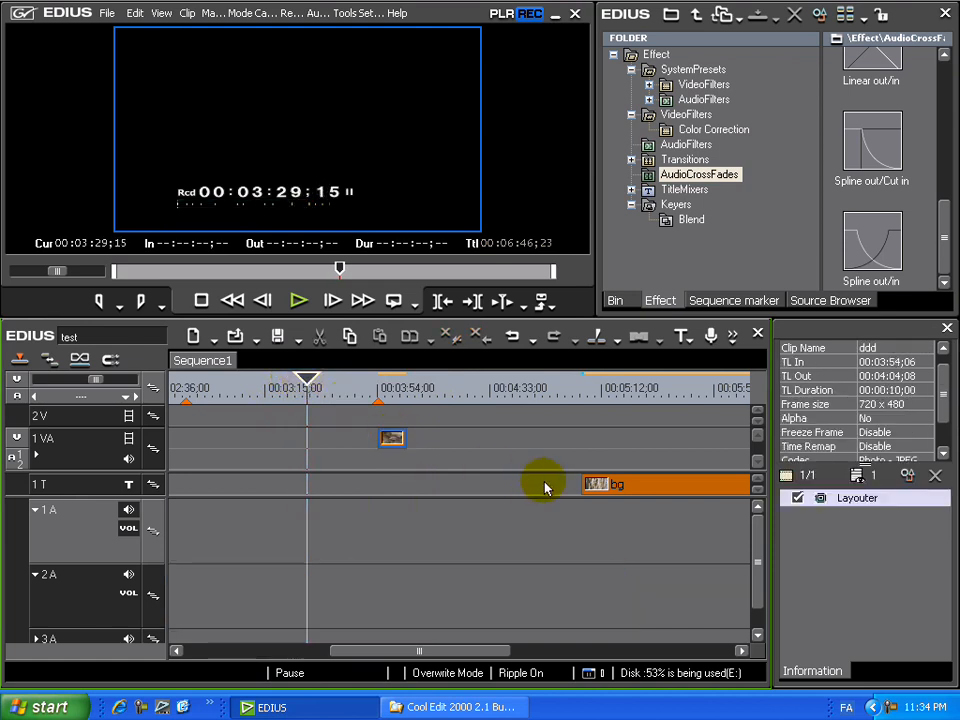
pyautogui.press('Delete')
pyautogui.click(636, 487)
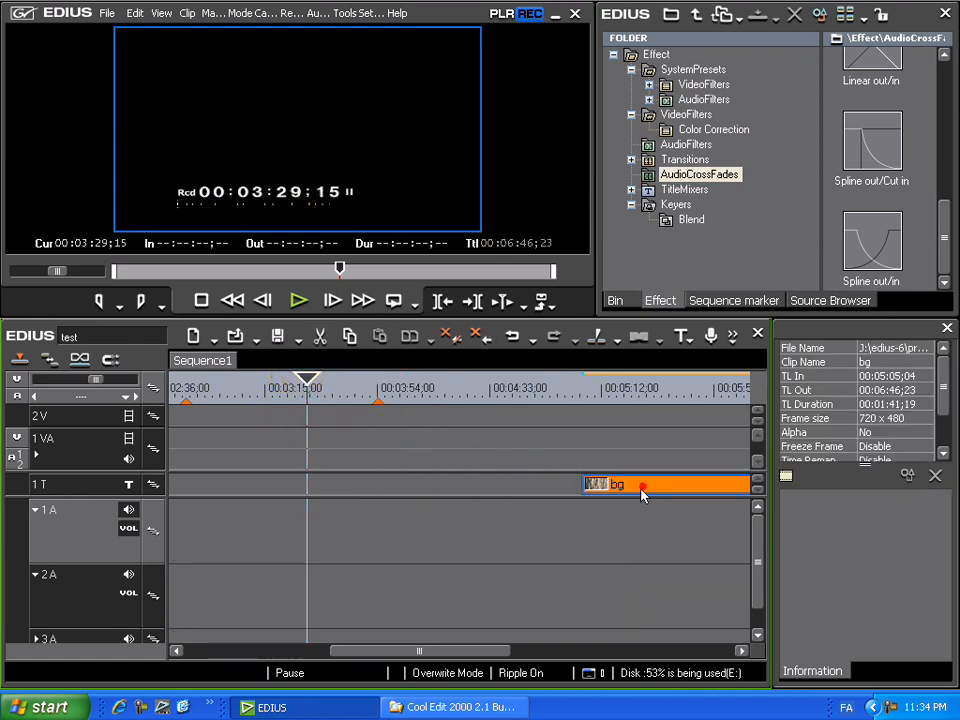
pyautogui.press('Delete')
pyautogui.moveTo(429, 650); pyautogui.dragTo(214, 638)
# Return the playhead to 00:00:00;00 and clear the sequence markers from the timeline
pyautogui.click(372, 387)
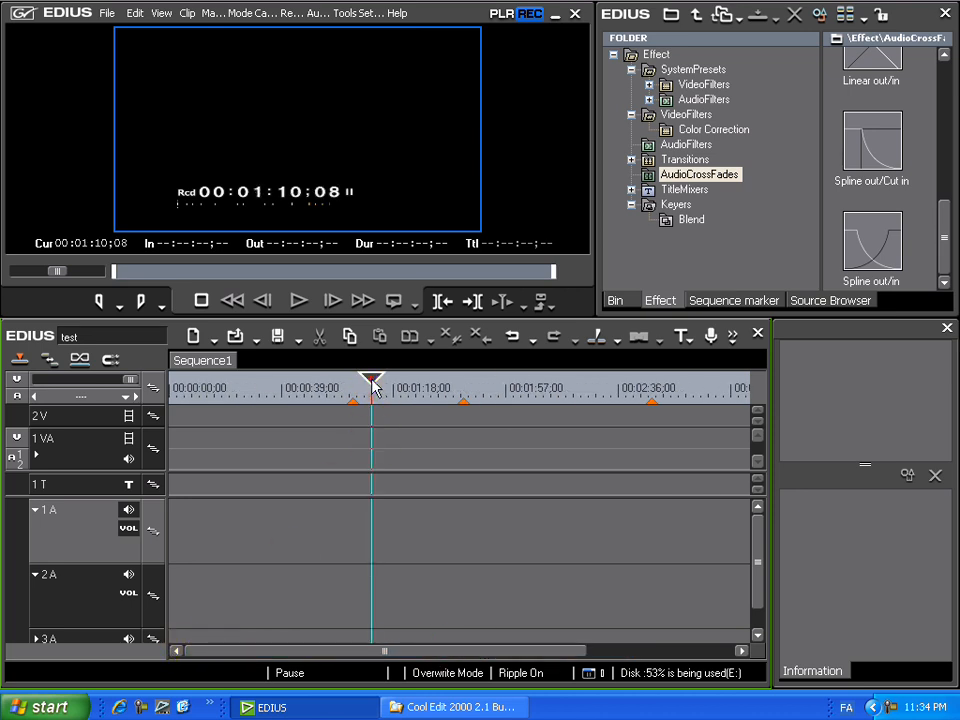
pyautogui.moveTo(368, 385); pyautogui.dragTo(237, 387)
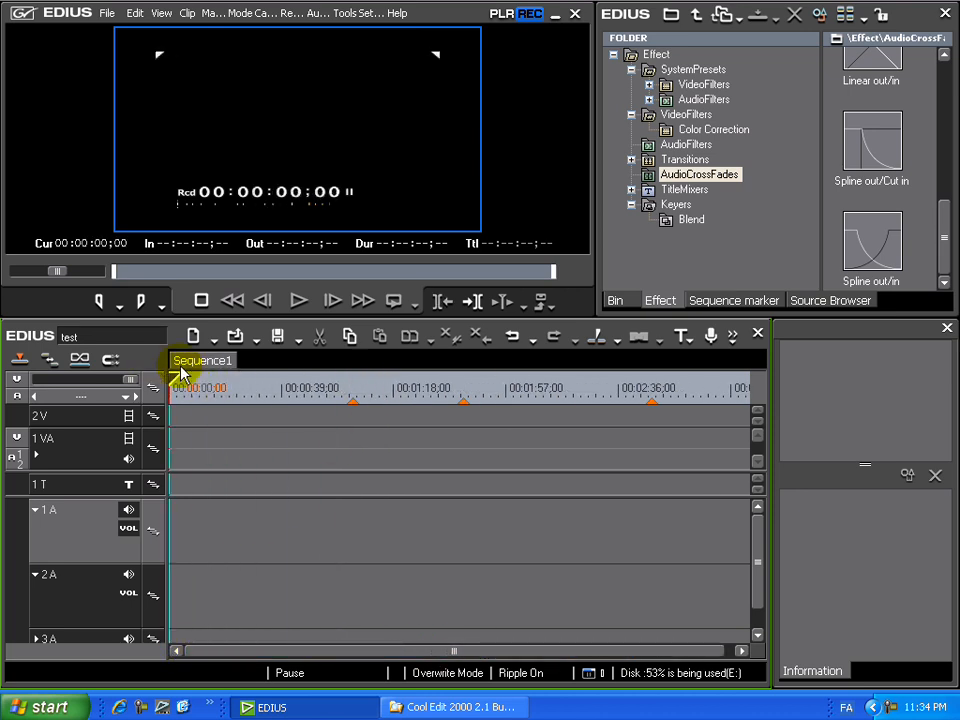
pyautogui.moveTo(463, 404)
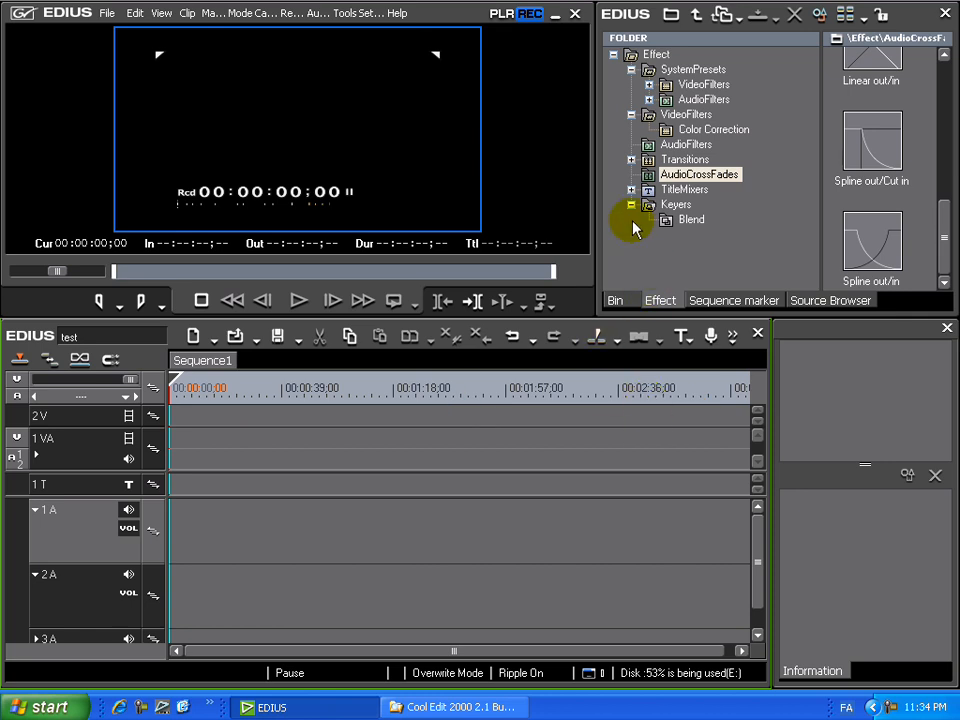
# Place 01 Moghadameh Chahargah from the bin's audio folder at the start of track 1A and the folder's other song on track 2A
pyautogui.click(621, 302)
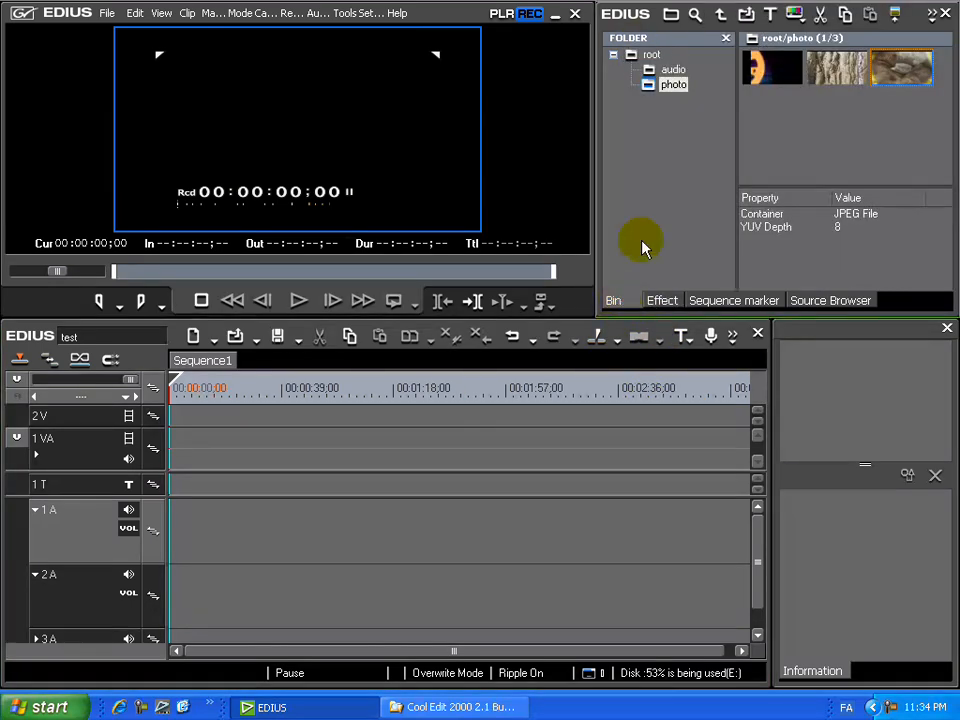
pyautogui.click(672, 70)
pyautogui.moveTo(835, 80); pyautogui.dragTo(176, 514)
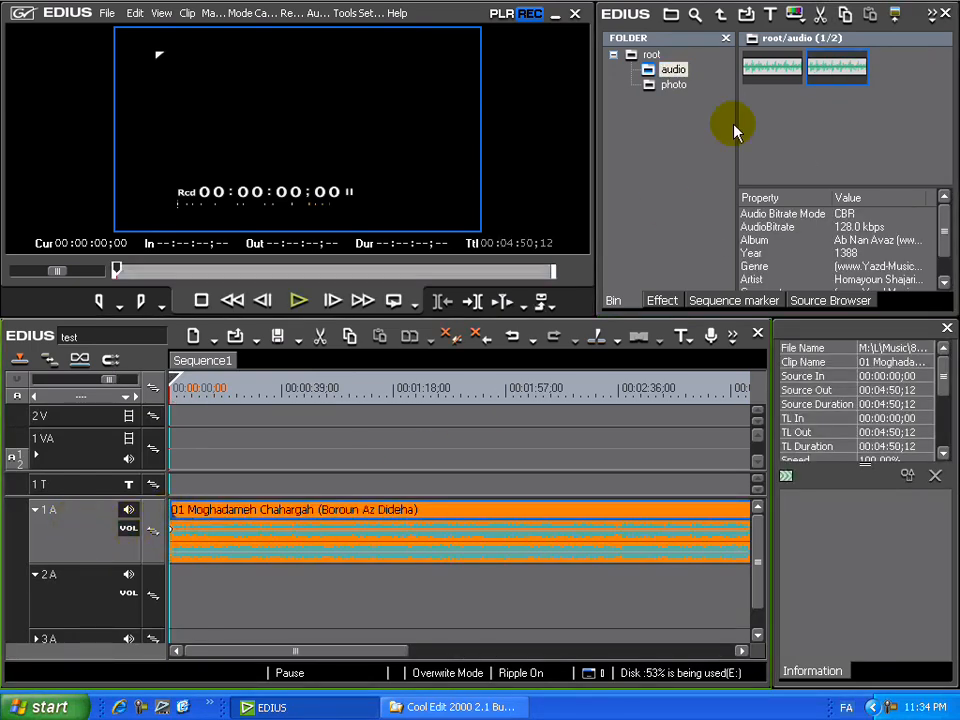
pyautogui.moveTo(776, 71); pyautogui.dragTo(185, 600)
# Move the playhead to about 00:00:17 and open the Audio Mixer over the timeline
pyautogui.moveTo(178, 388)
pyautogui.mouseDown()
pyautogui.moveTo(246, 388)
pyautogui.moveTo(223, 388)
pyautogui.moveTo(224, 398)
pyautogui.mouseUp()
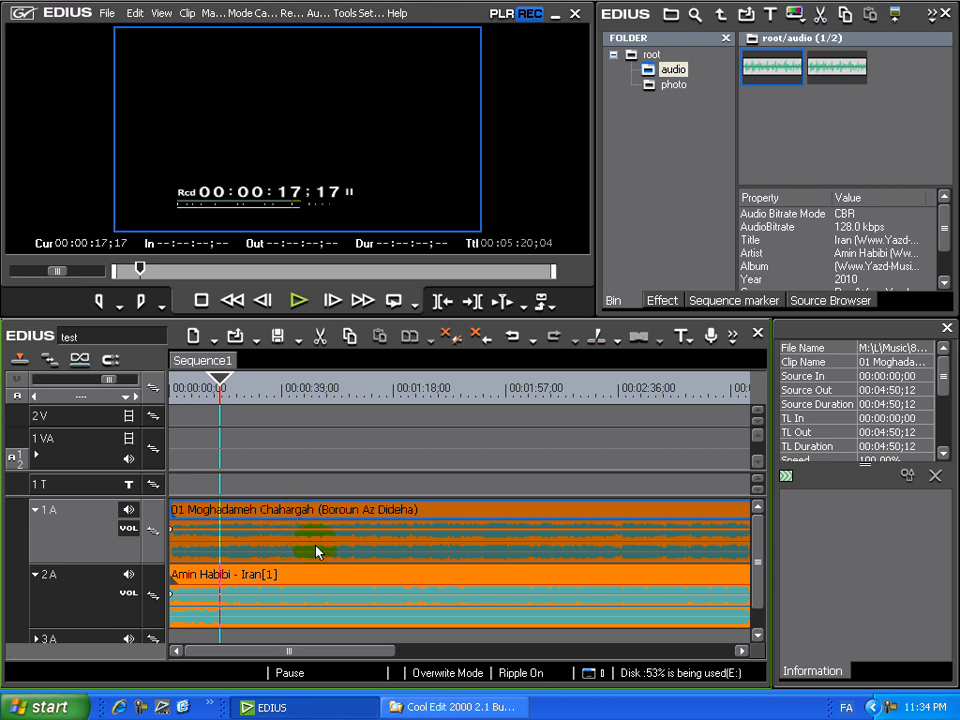
pyautogui.click(316, 543)
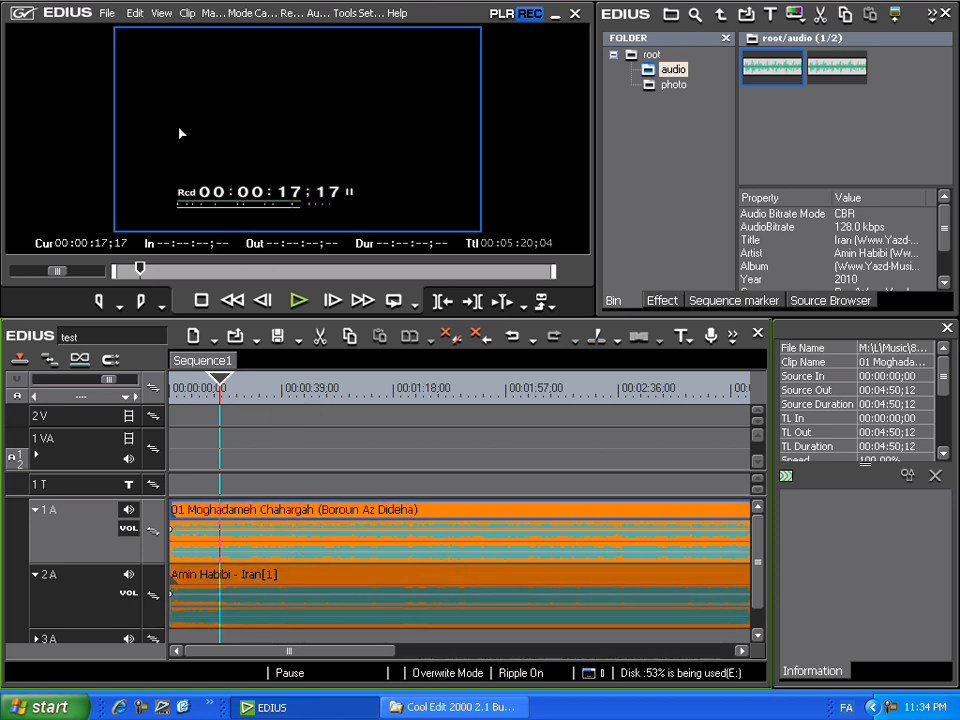
pyautogui.click(208, 13)
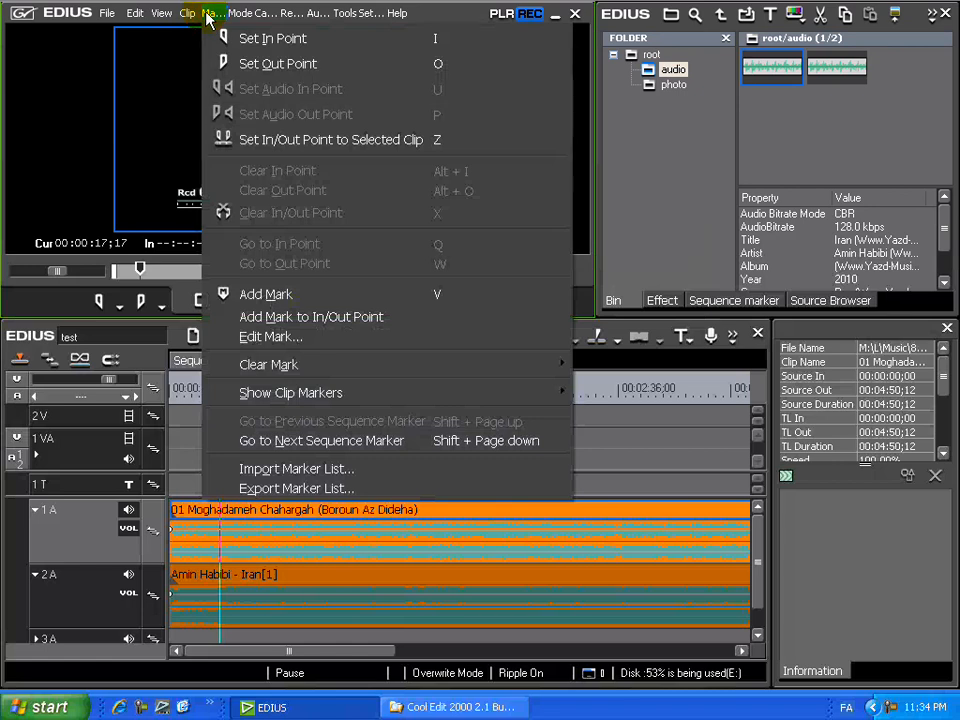
pyautogui.moveTo(186, 15)
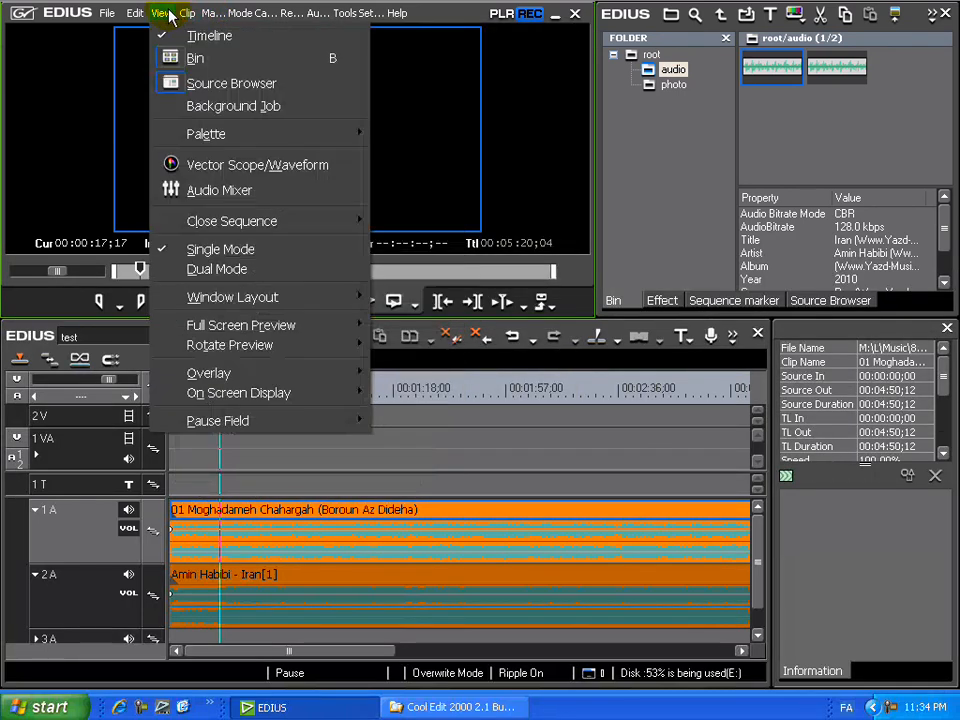
pyautogui.click(213, 191)
pyautogui.moveTo(336, 93); pyautogui.dragTo(545, 150)
pyautogui.click(510, 342)
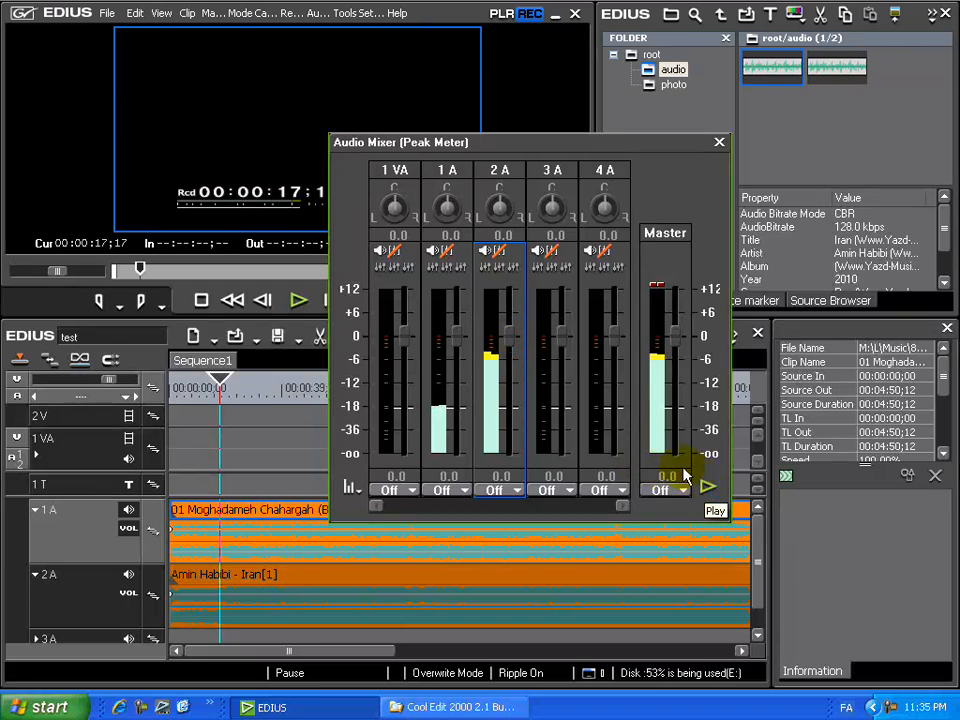
# Enable the mixer's Master channel with the Master option, and lower its fader to -9.1 dB while previewing the playback
pyautogui.click(675, 338)
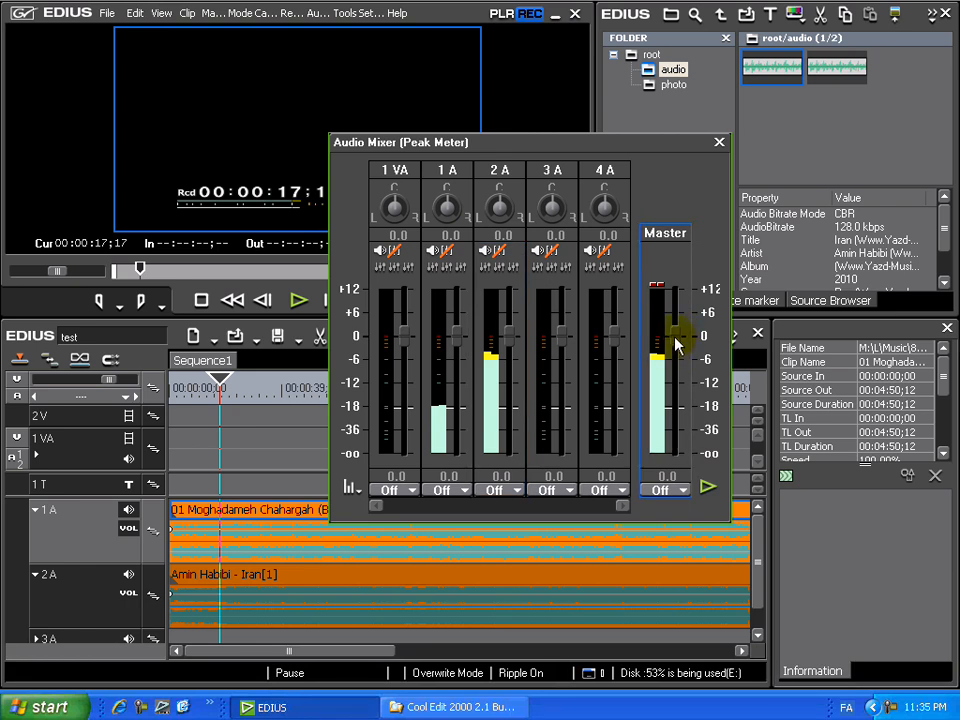
pyautogui.click(683, 488)
pyautogui.click(677, 513)
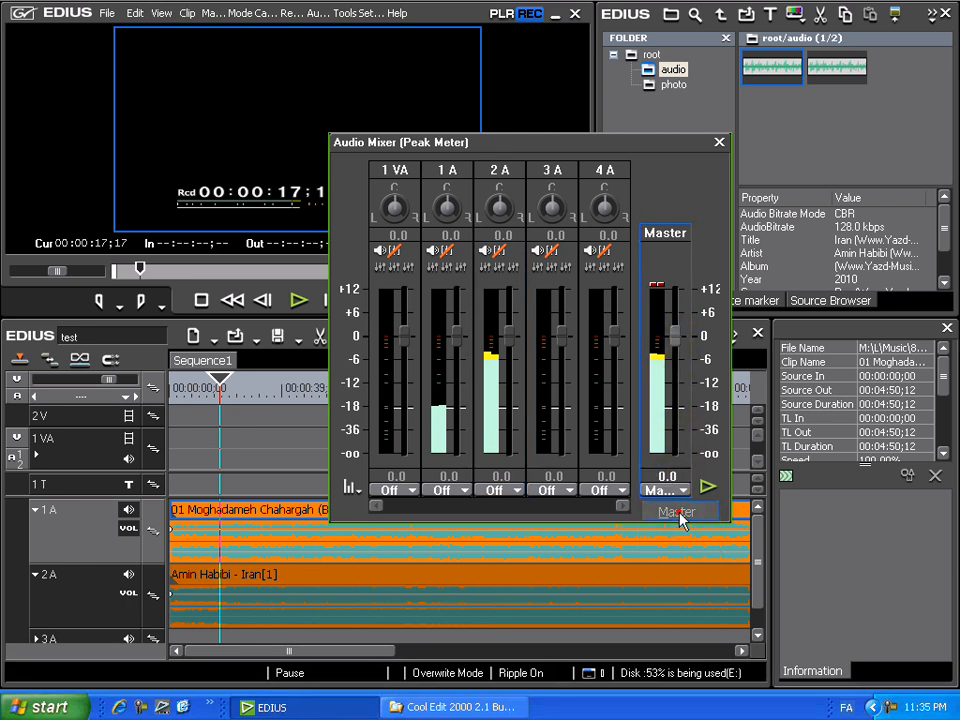
pyautogui.moveTo(675, 343)
pyautogui.mouseDown()
pyautogui.moveTo(678, 439)
pyautogui.moveTo(677, 345)
pyautogui.mouseUp()
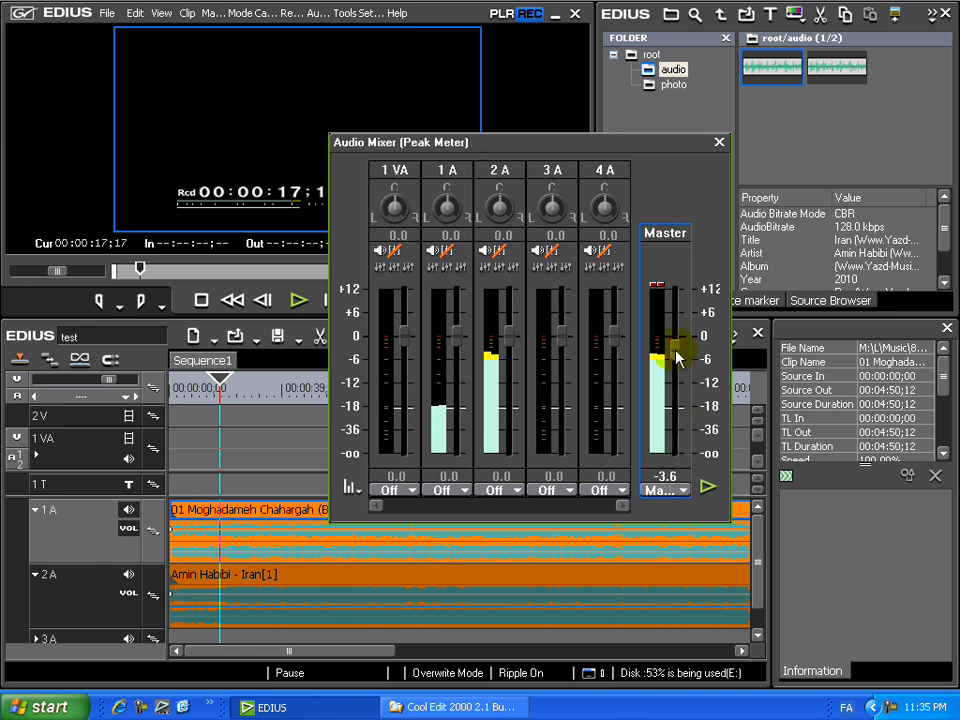
pyautogui.click(297, 303)
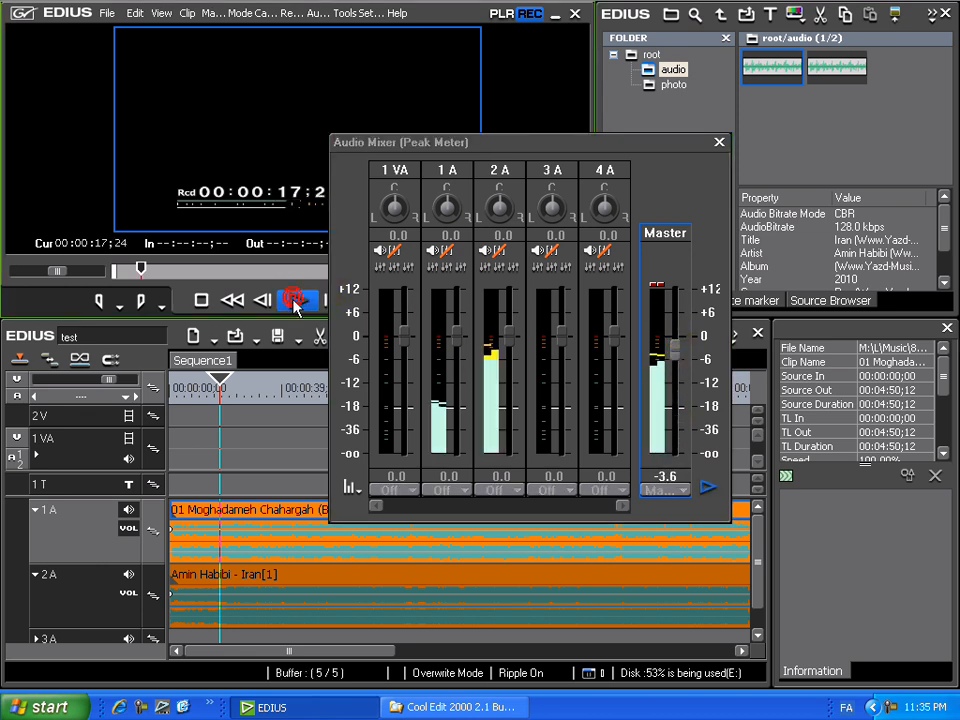
pyautogui.moveTo(670, 352); pyautogui.dragTo(674, 378)
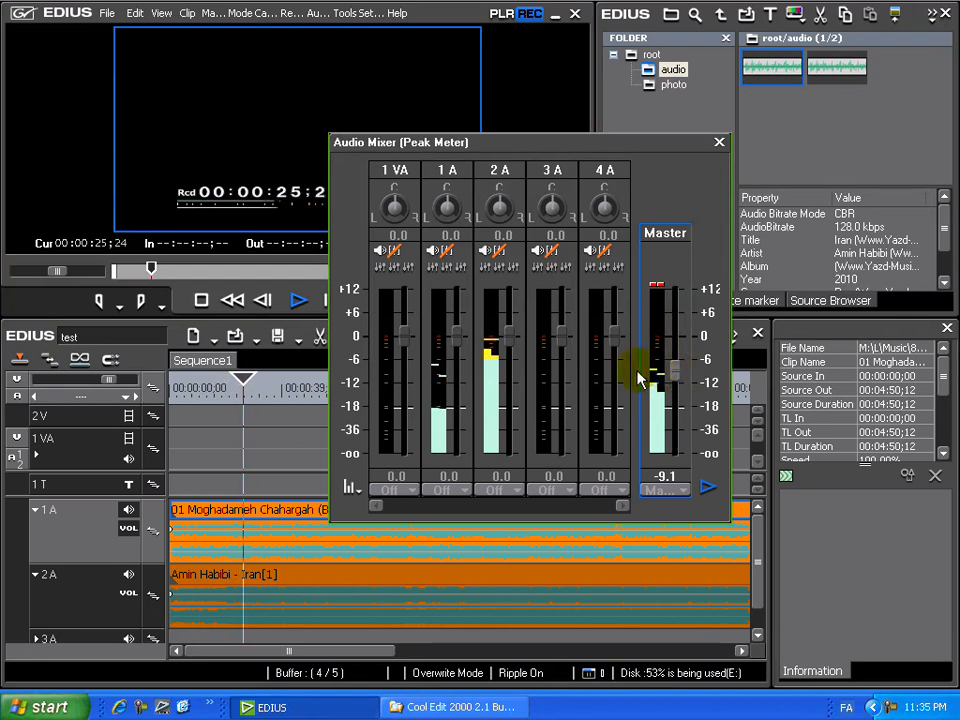
pyautogui.click(707, 488)
pyautogui.click(707, 488)
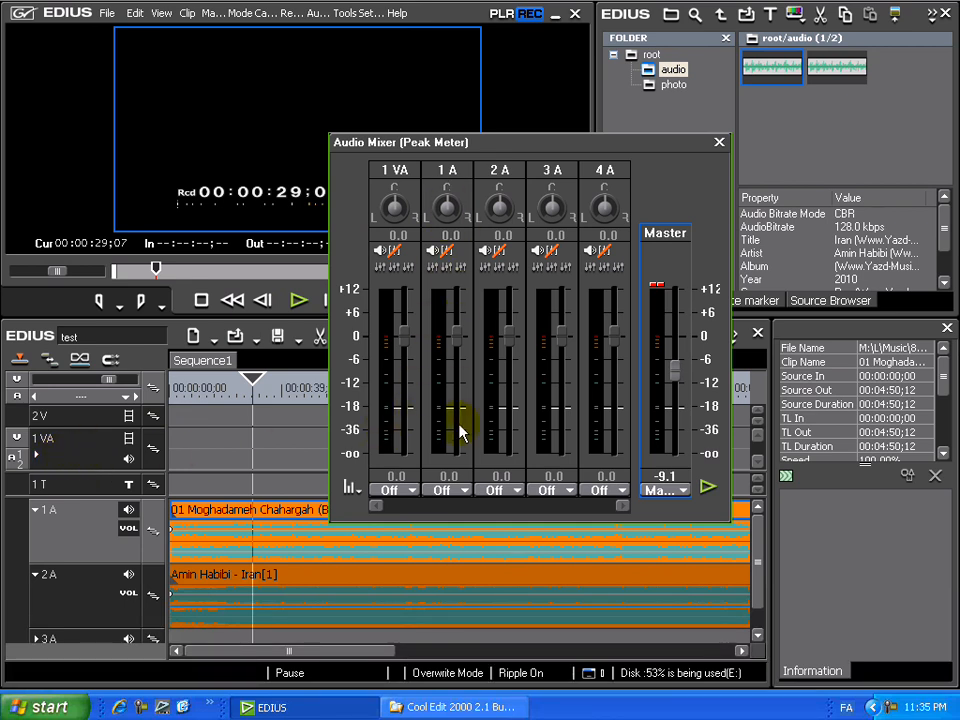
# Set the mixer control mode of channels 1A and 2A to Track
pyautogui.click(457, 494)
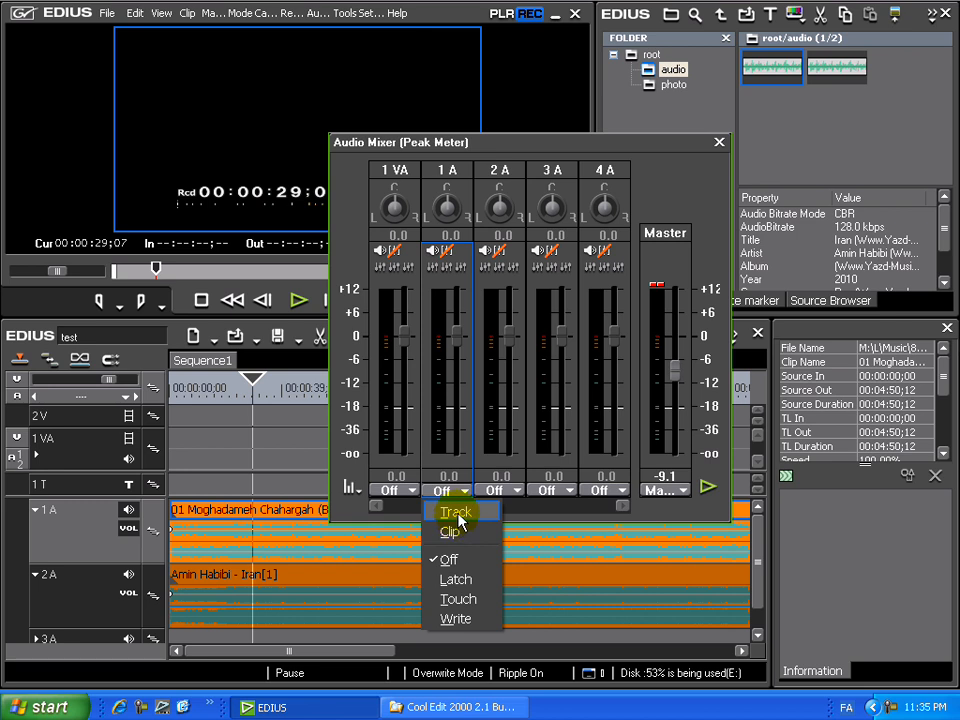
pyautogui.click(457, 514)
pyautogui.moveTo(458, 352); pyautogui.dragTo(456, 345)
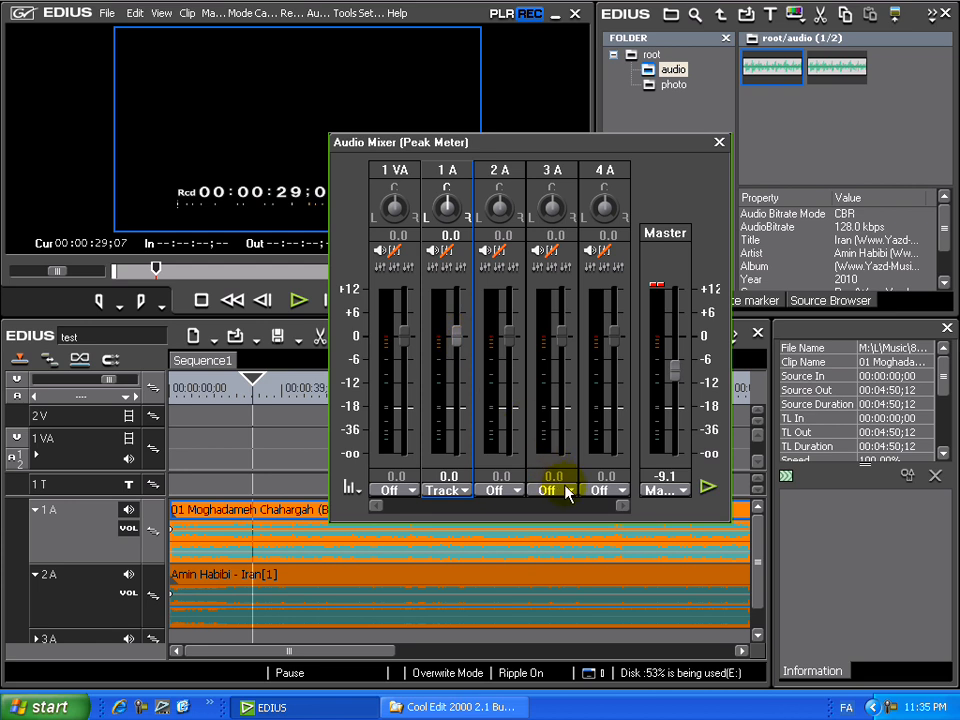
pyautogui.click(505, 490)
pyautogui.click(510, 511)
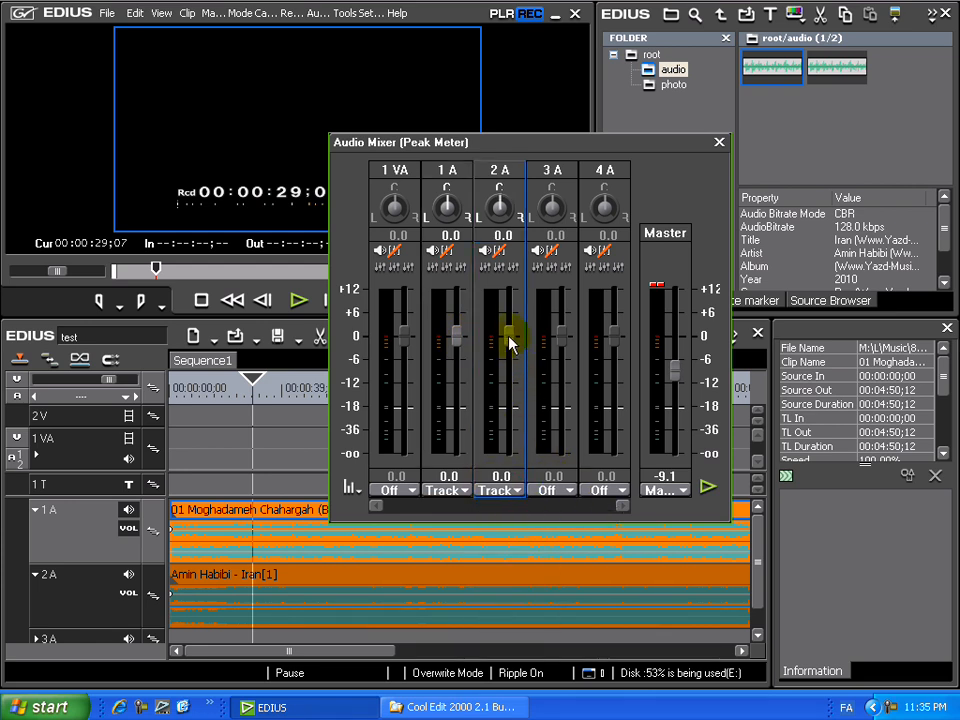
# Lower channel 2A to about -91.2 dB, and raise channel 1A to +12.0 dB during playback
pyautogui.moveTo(512, 376); pyautogui.dragTo(512, 454)
pyautogui.click(708, 489)
pyautogui.moveTo(455, 336); pyautogui.dragTo(446, 290)
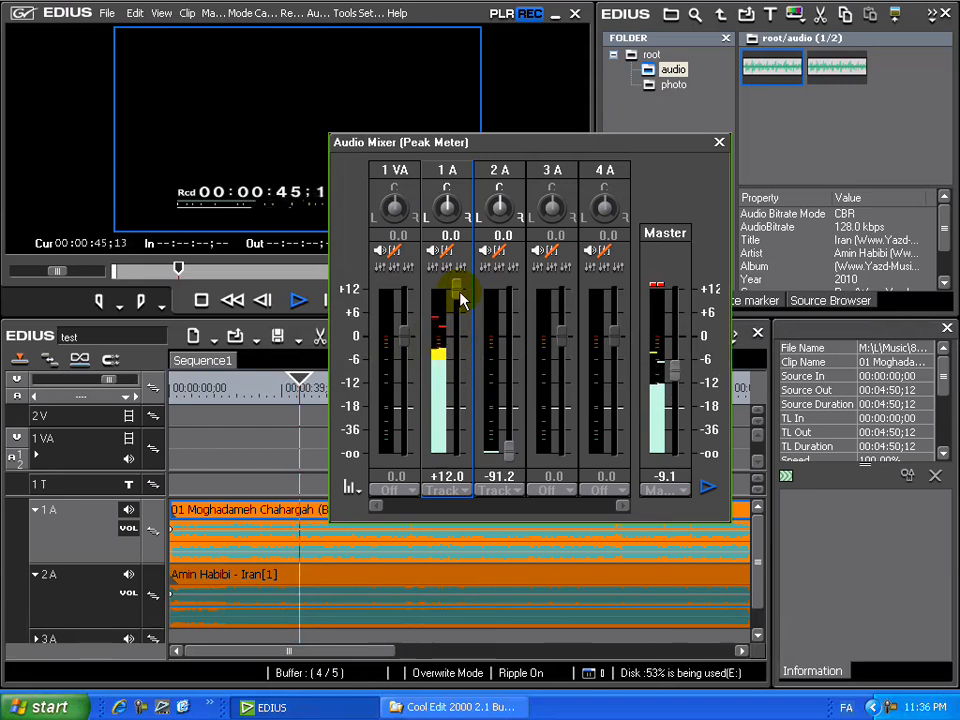
# Lower channel 1A to -88.8 dB, raise 2A to -3.8 dB, and set the Master fader to -4.8 dB during playback
pyautogui.moveTo(459, 300); pyautogui.dragTo(507, 362)
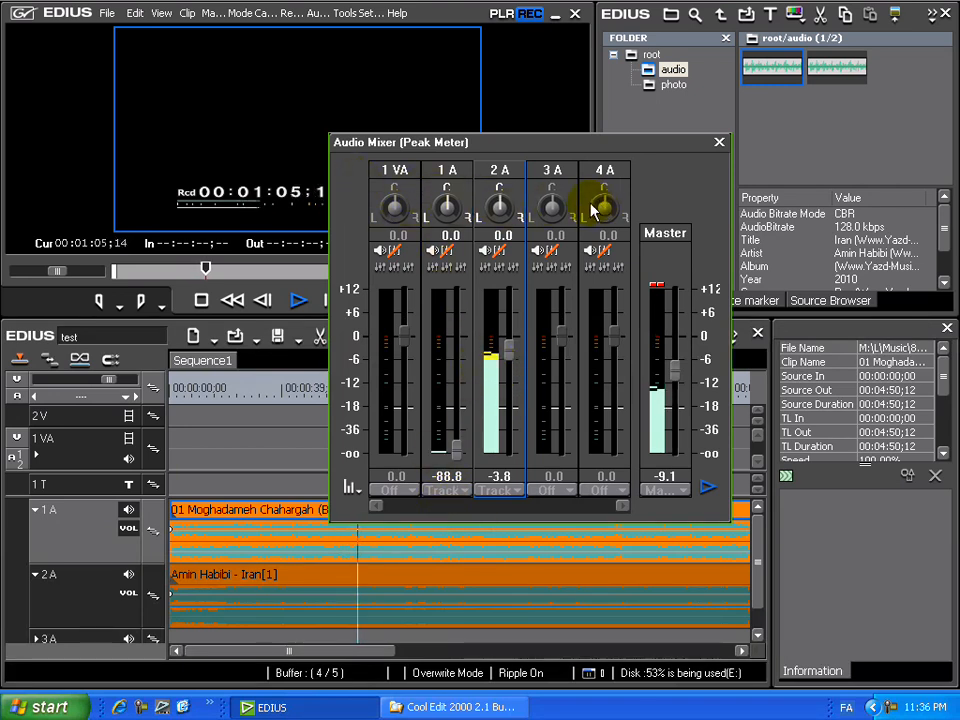
pyautogui.click(655, 287)
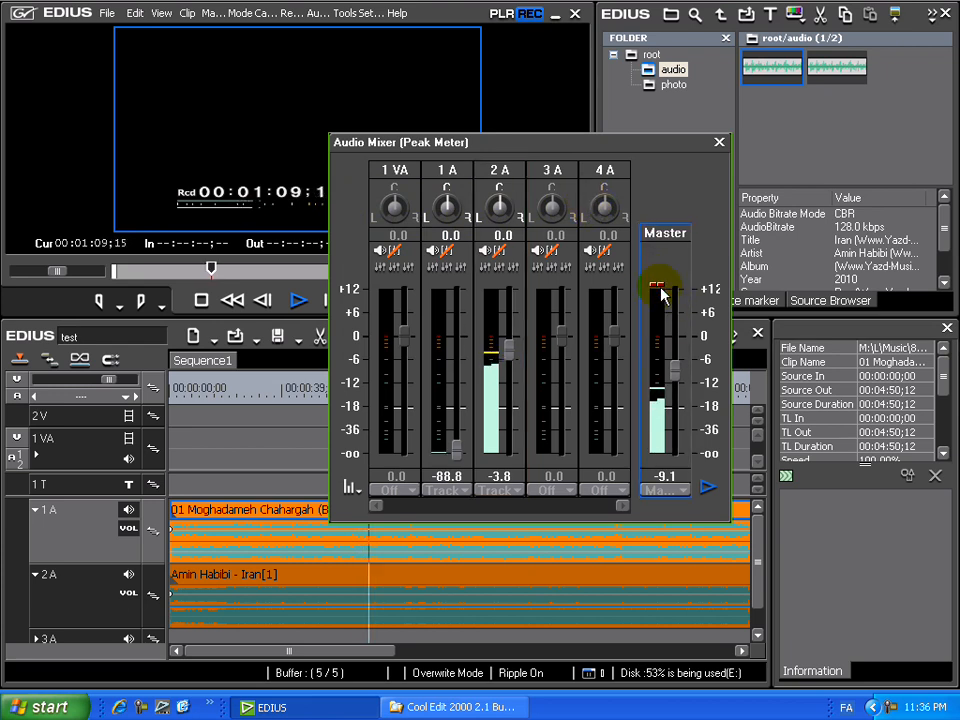
pyautogui.moveTo(675, 369)
pyautogui.mouseDown()
pyautogui.moveTo(673, 311)
pyautogui.moveTo(674, 363)
pyautogui.mouseUp()
pyautogui.click(657, 287)
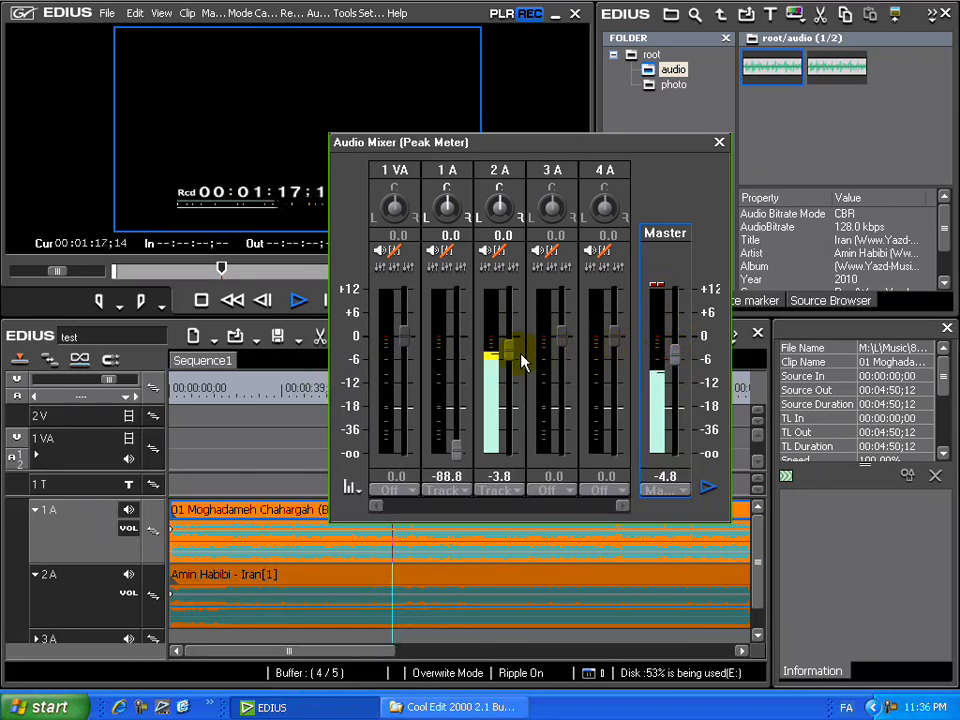
# Lower channel 2A to -14.6 dB and raise channel 1A to -9.4 dB while the tracks play
pyautogui.moveTo(519, 361); pyautogui.dragTo(512, 402)
pyautogui.moveTo(455, 453); pyautogui.dragTo(455, 378)
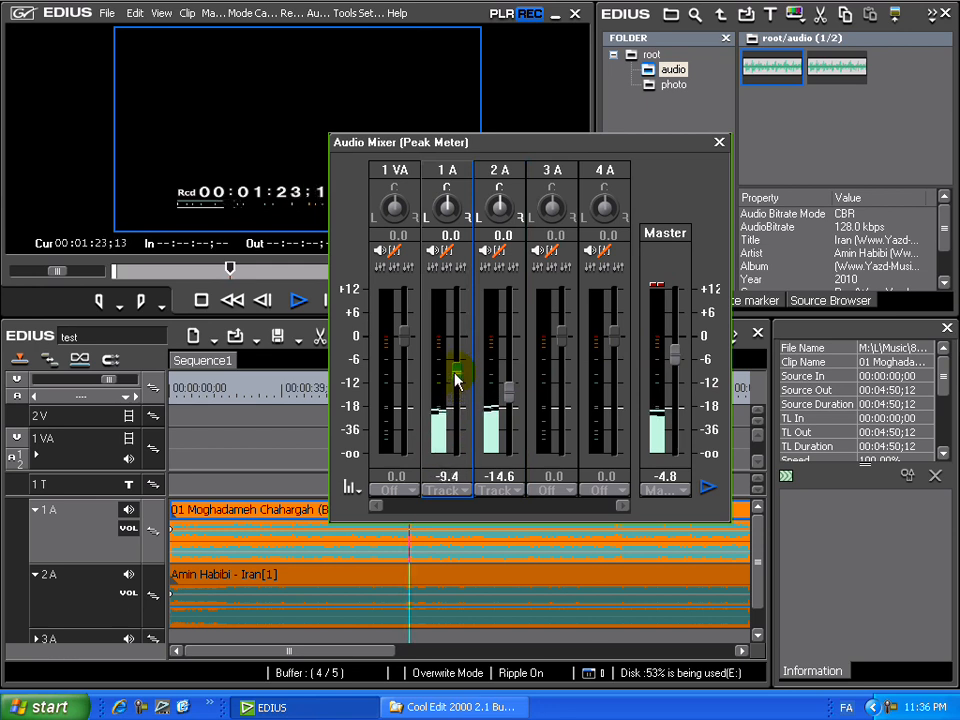
pyautogui.click(507, 400)
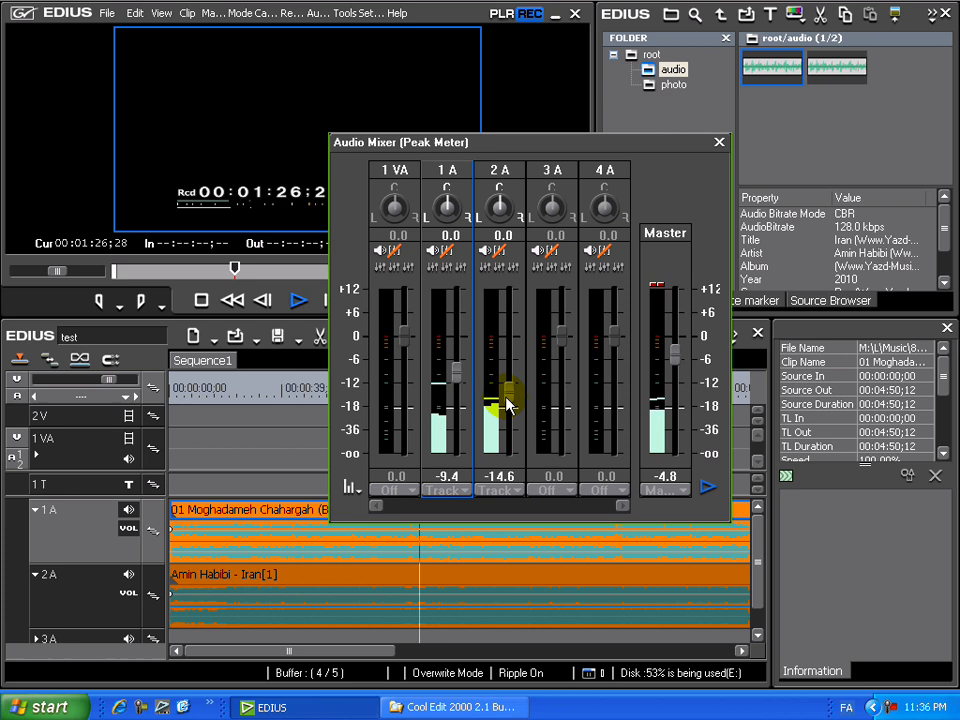
# Link channels 1A and 2A with Gang3, and raise them together to -7.8 dB and -13.0 dB
pyautogui.click(512, 268)
pyautogui.click(458, 267)
pyautogui.moveTo(513, 410)
pyautogui.mouseDown()
pyautogui.moveTo(503, 367)
pyautogui.moveTo(505, 415)
pyautogui.moveTo(504, 383)
pyautogui.moveTo(503, 395)
pyautogui.mouseUp()
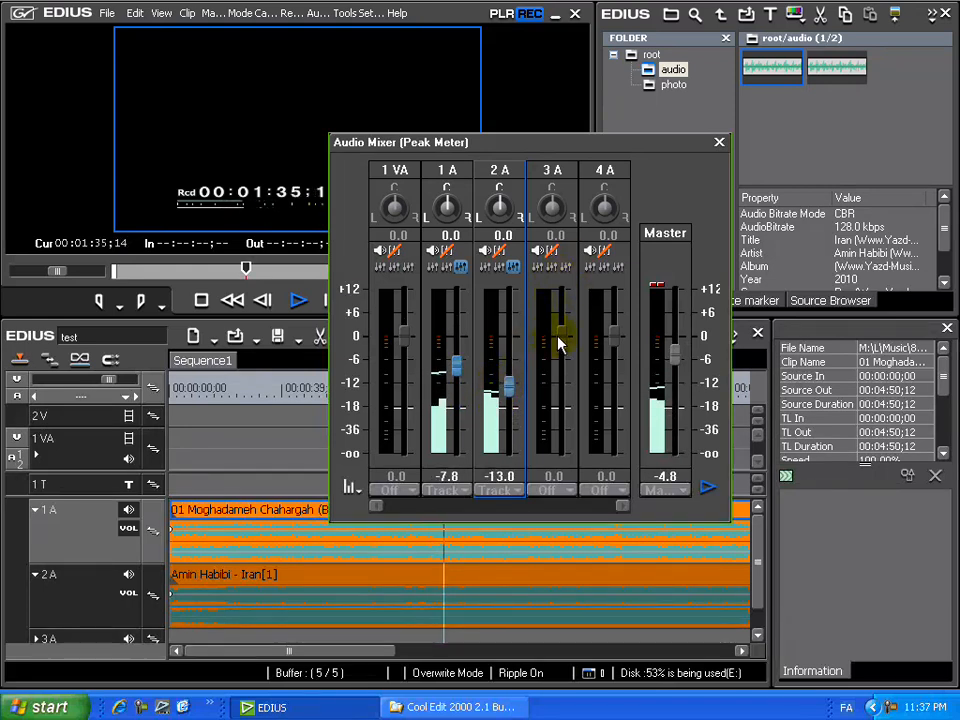
# Assign channels 2A and 3A to Gang2, and set channel 2A to -13.4 dB
pyautogui.click(507, 276)
pyautogui.click(557, 268)
pyautogui.moveTo(511, 393)
pyautogui.mouseDown()
pyautogui.moveTo(510, 401)
pyautogui.moveTo(510, 390)
pyautogui.mouseUp()
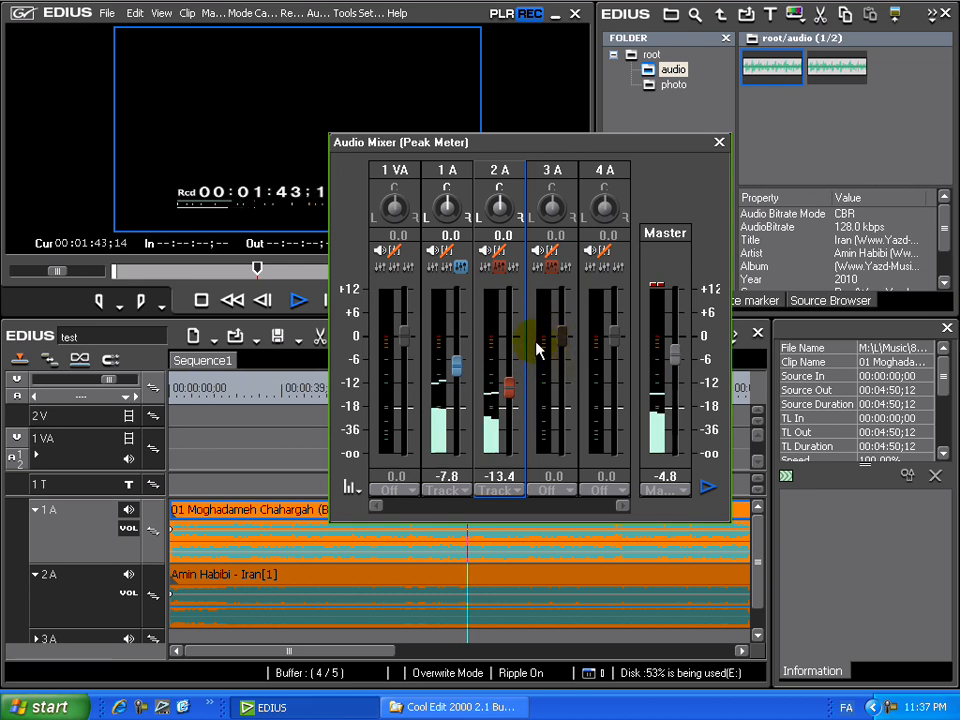
# Remove the gang assignments from channels 1A, 2A and 3A
pyautogui.click(460, 267)
pyautogui.click(501, 269)
pyautogui.click(549, 270)
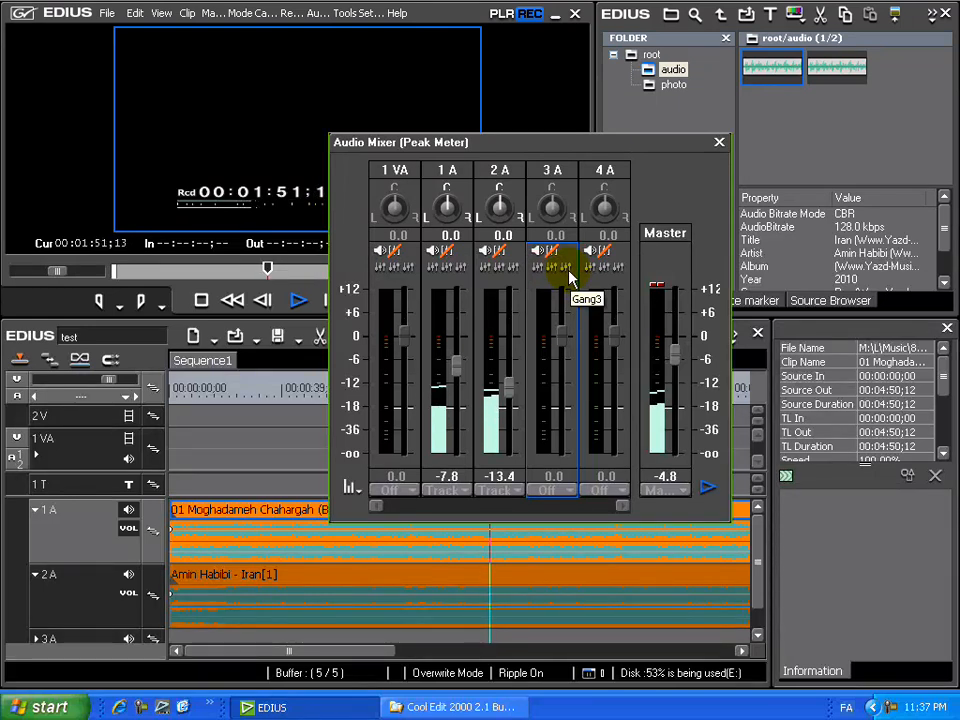
# Turn solo on and off for channel 1A, and try its Mute control during playback
pyautogui.click(448, 256)
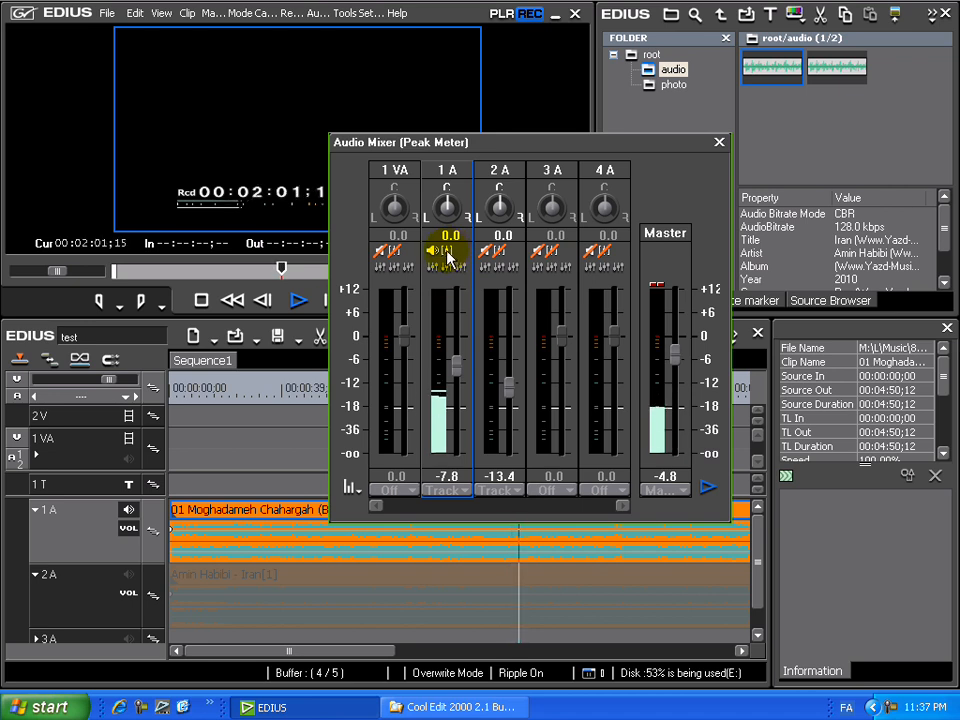
pyautogui.click(447, 256)
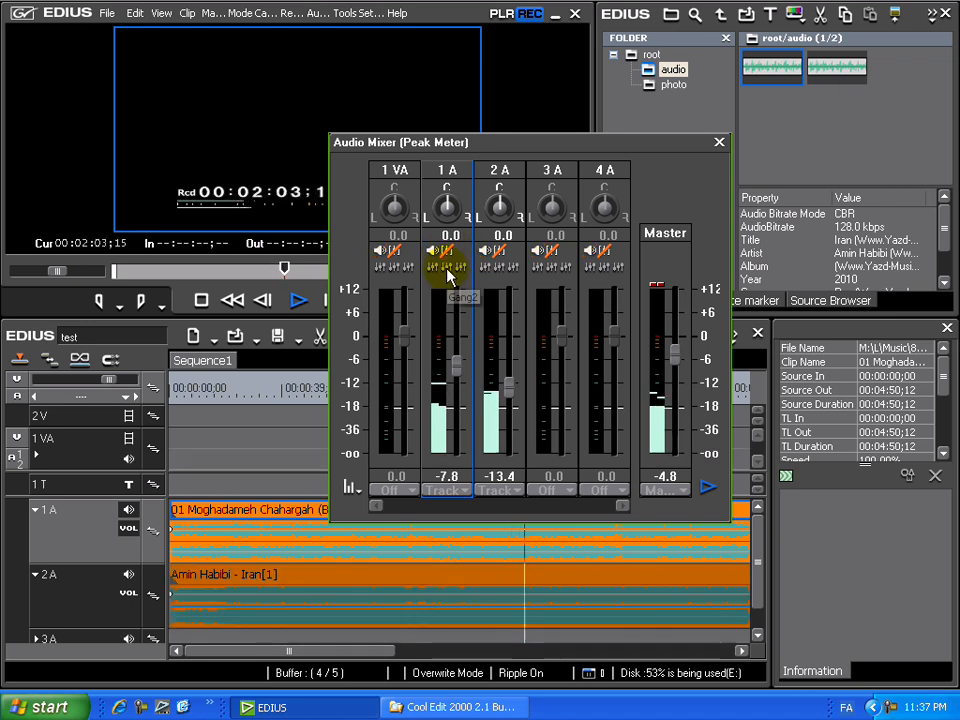
pyautogui.click(432, 253)
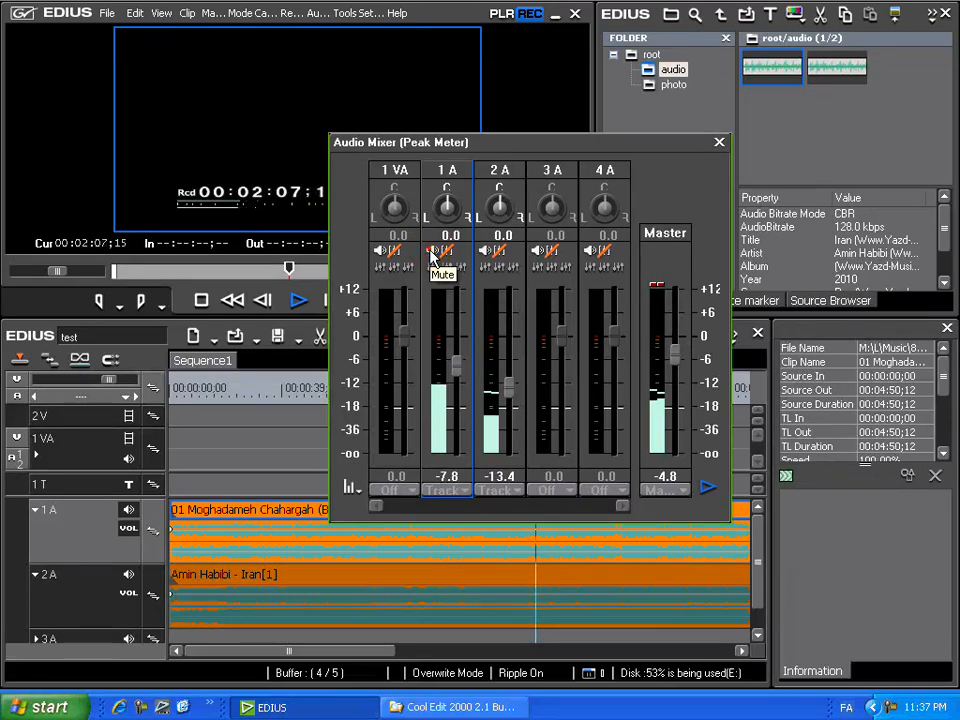
pyautogui.click(432, 256)
pyautogui.click(431, 254)
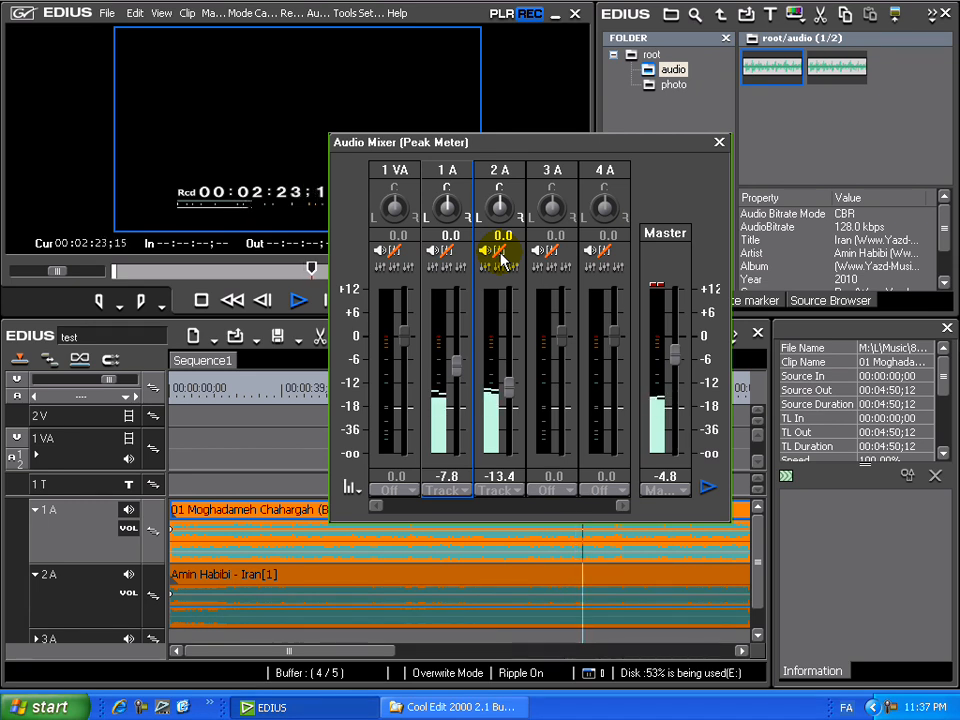
# Switch the mixer's level display to VU meter and back to Peak meter
pyautogui.click(358, 490)
pyautogui.click(400, 533)
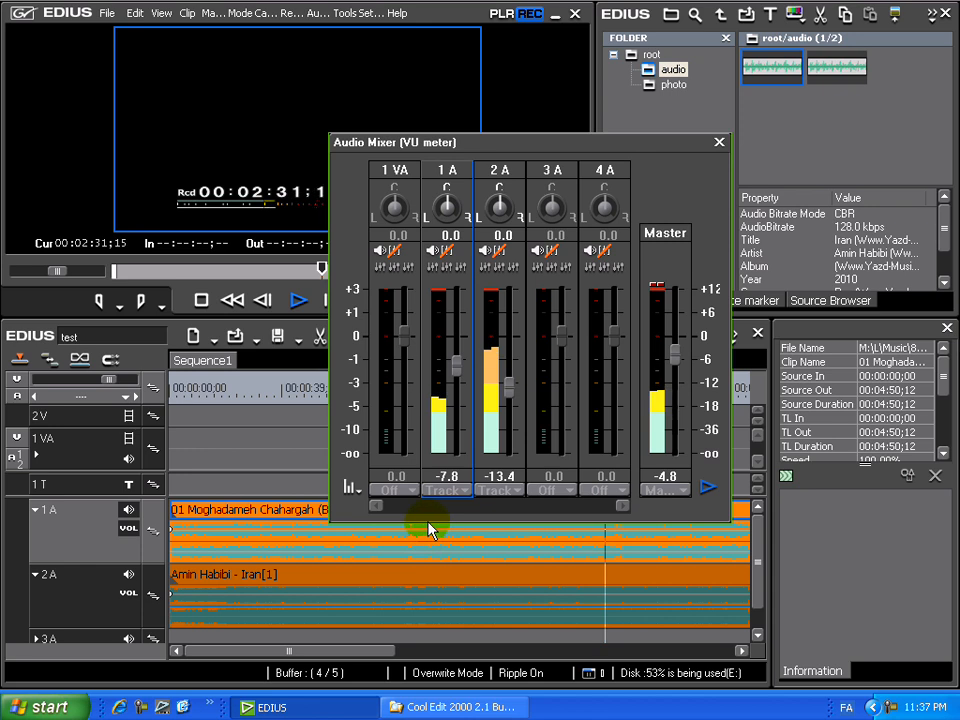
pyautogui.click(352, 488)
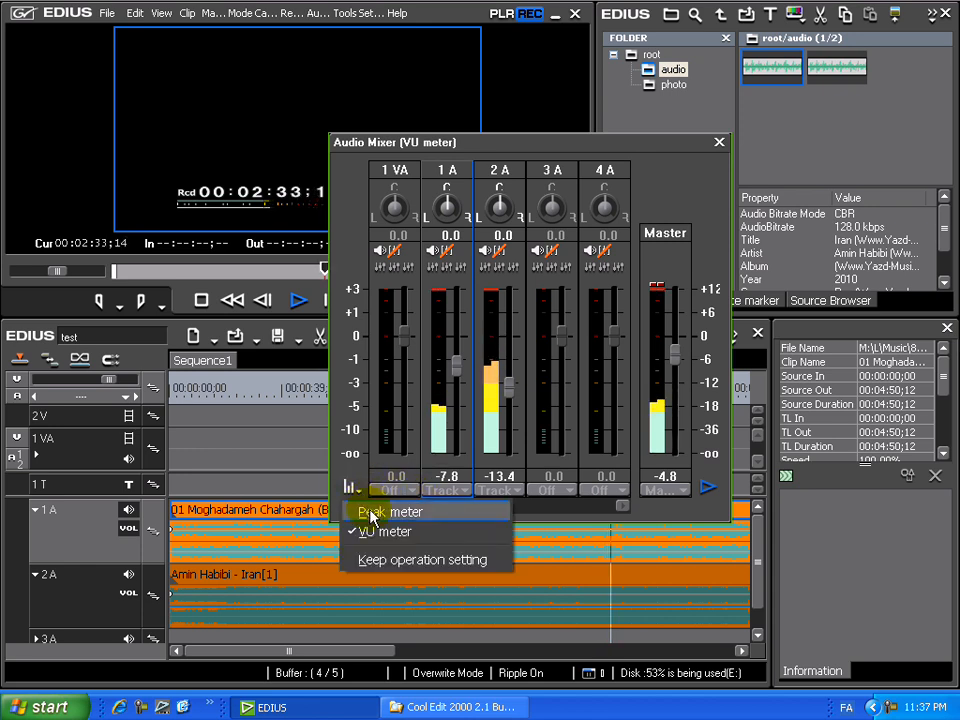
pyautogui.click(370, 511)
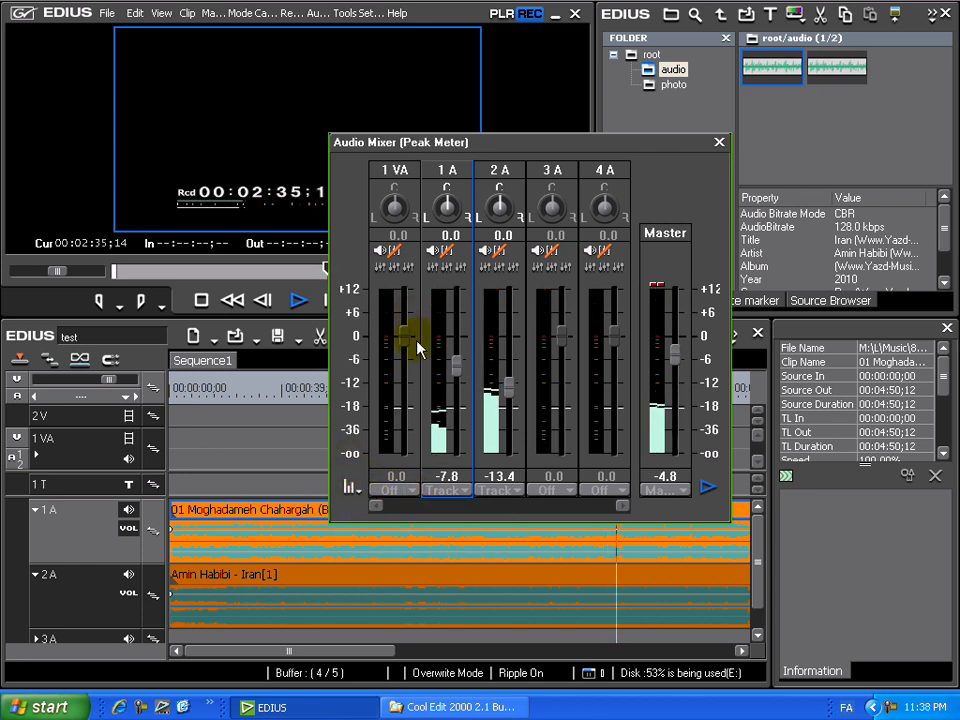
# Turn on the mixer's Keep operation setting option and change the level display to VU meter
pyautogui.click(349, 487)
pyautogui.click(362, 561)
pyautogui.click(349, 487)
pyautogui.click(366, 534)
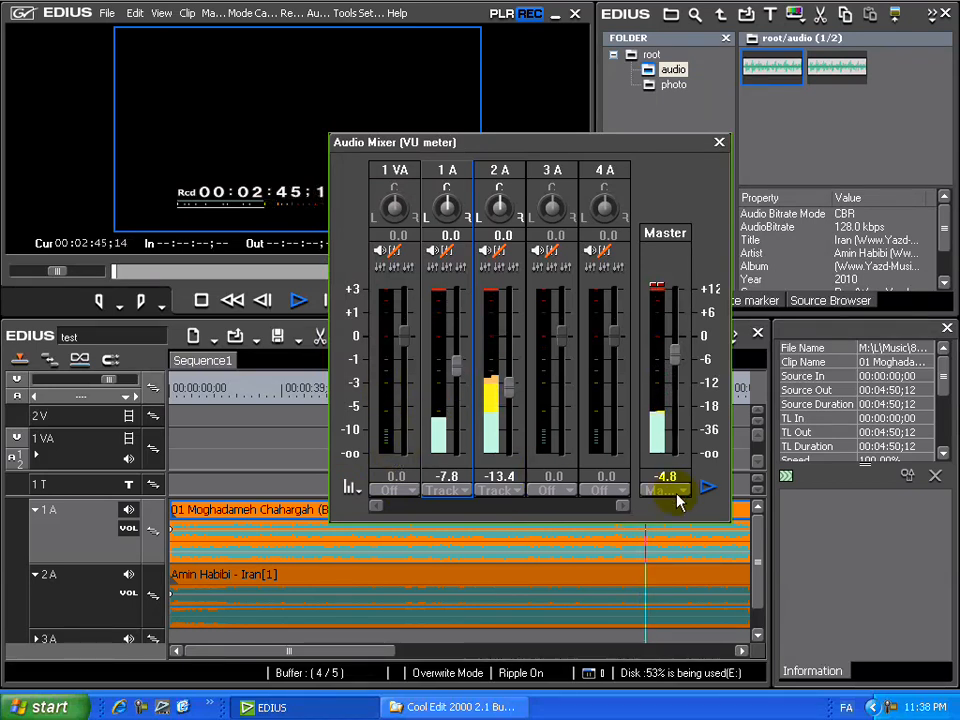
# Pan channel 2A to R 100.0 and channel 1A to L 99.4, and lower their faders to -14.6 dB and -12.7 dB
pyautogui.click(608, 207)
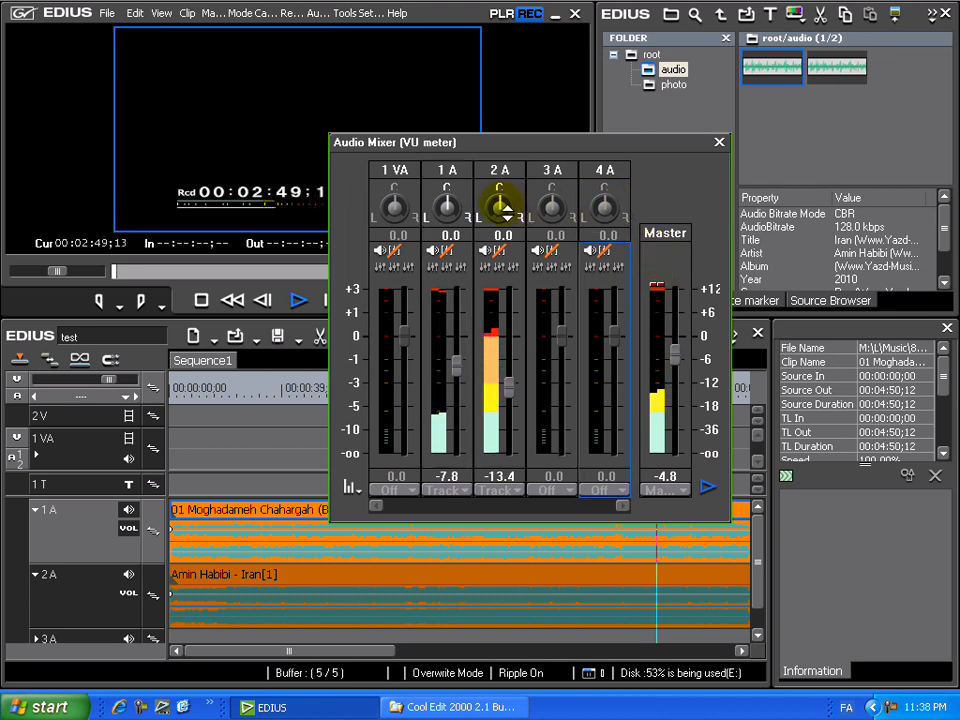
pyautogui.moveTo(500, 207); pyautogui.dragTo(501, 207)
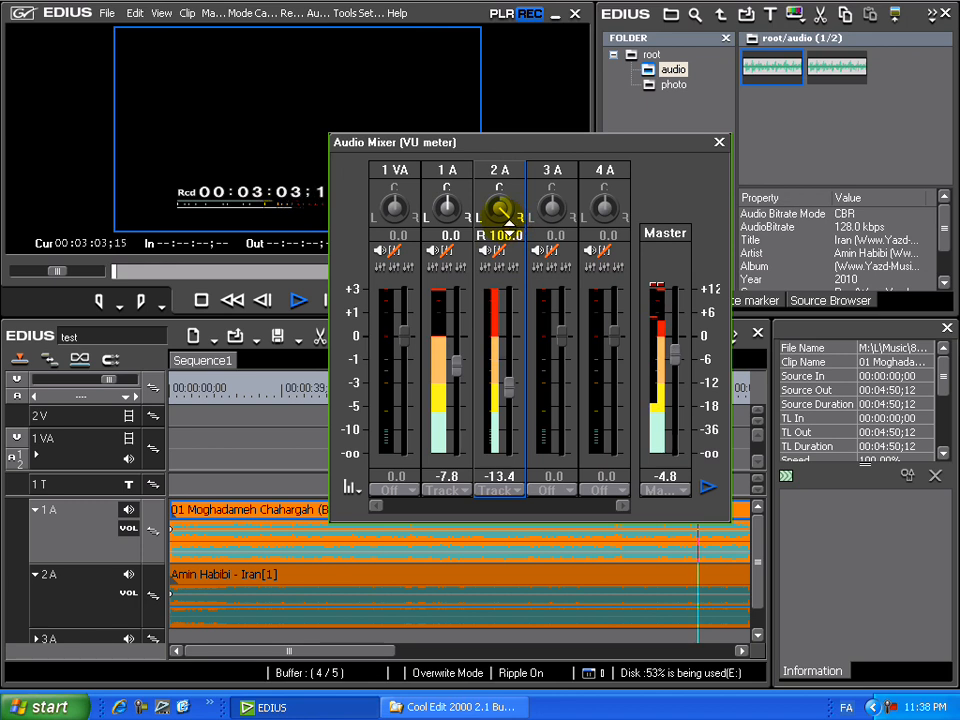
pyautogui.moveTo(444, 207)
pyautogui.mouseDown()
pyautogui.moveTo(444, 215)
pyautogui.moveTo(444, 196)
pyautogui.mouseUp()
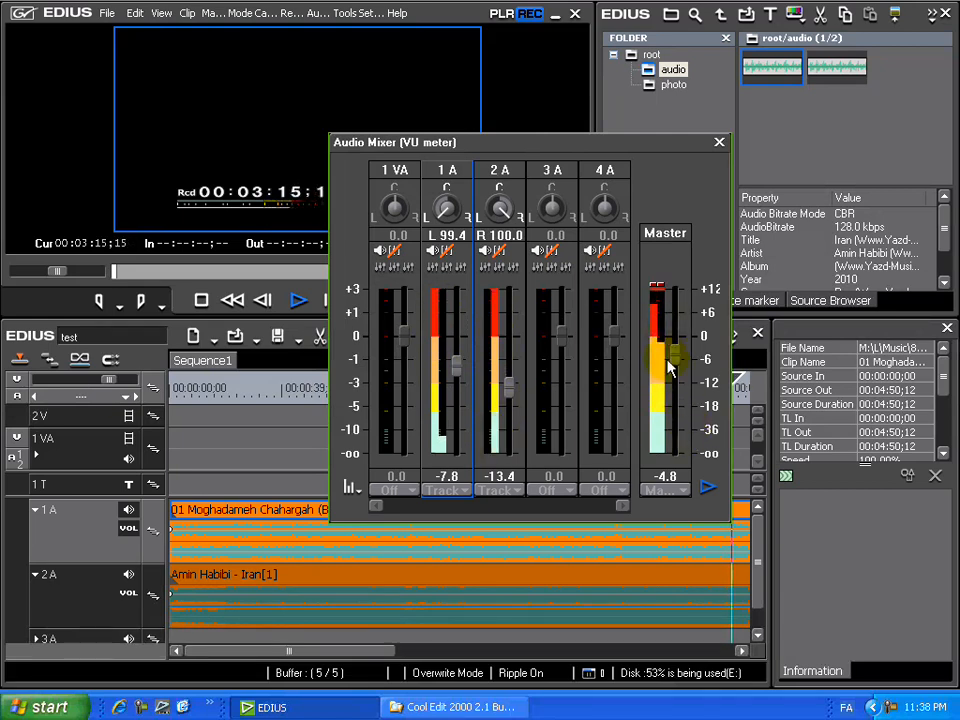
pyautogui.moveTo(456, 381); pyautogui.dragTo(512, 399)
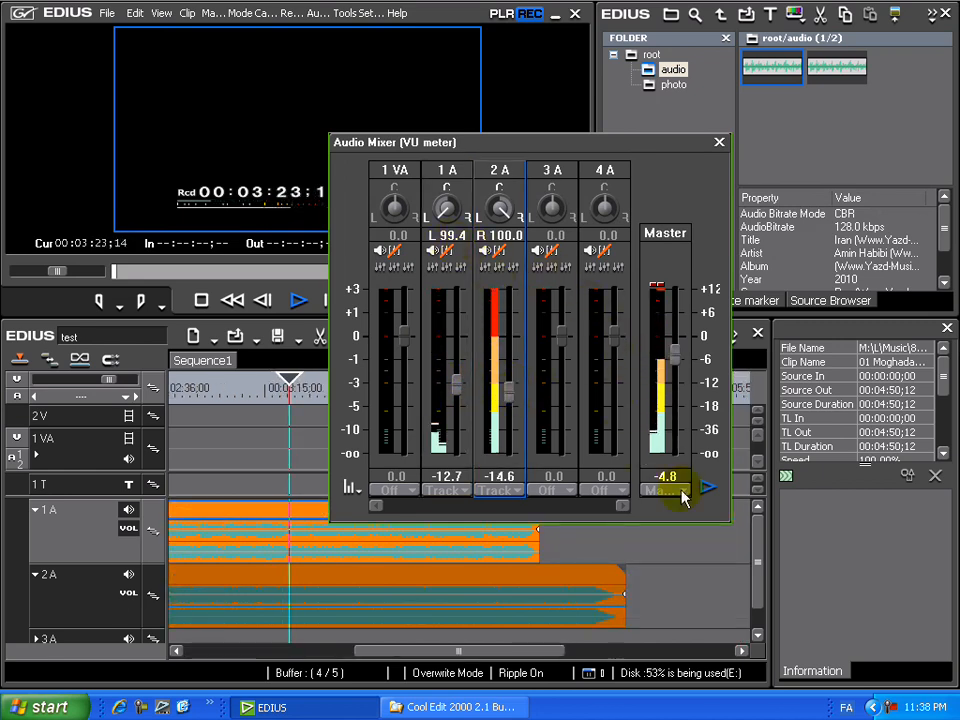
# Close the Audio Mixer and park the paused playhead at 00:03:09;01
pyautogui.click(719, 145)
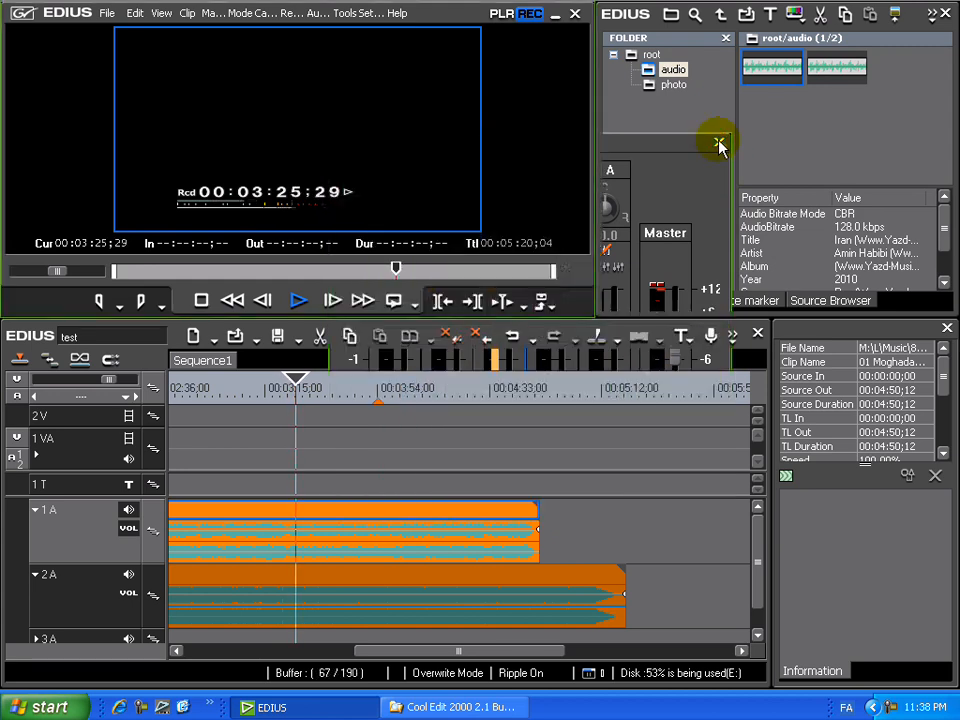
pyautogui.click(298, 301)
pyautogui.moveTo(306, 386); pyautogui.dragTo(253, 385)
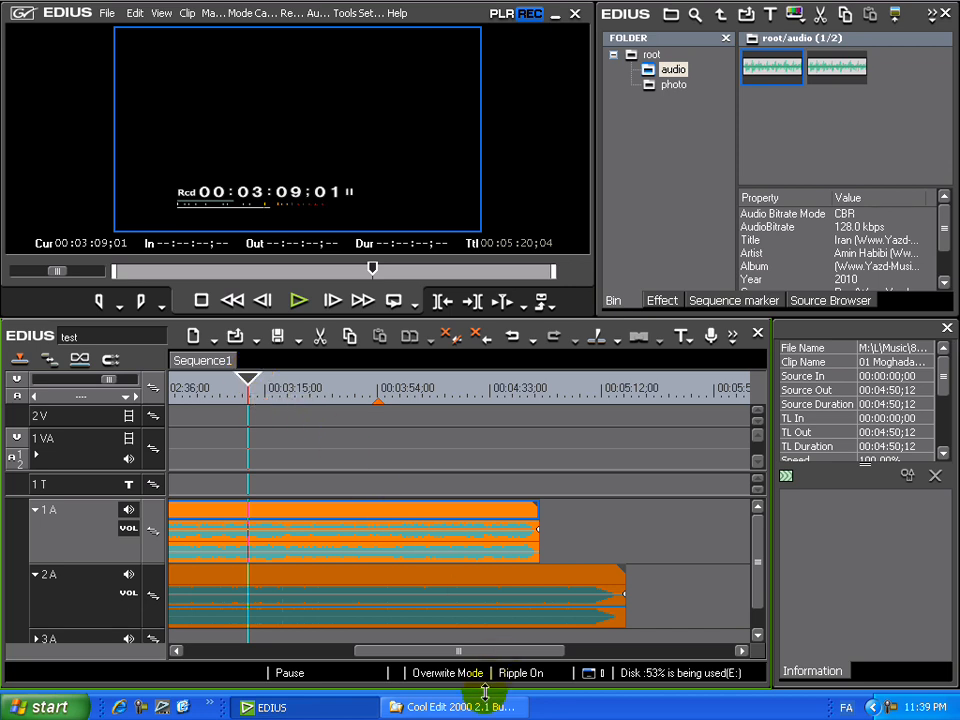
# Switch to the Explorer folder Cool Edit 2000 2.1 Build 3097.0 and select the Cool Edit 2000 2.1 executable
pyautogui.click(438, 707)
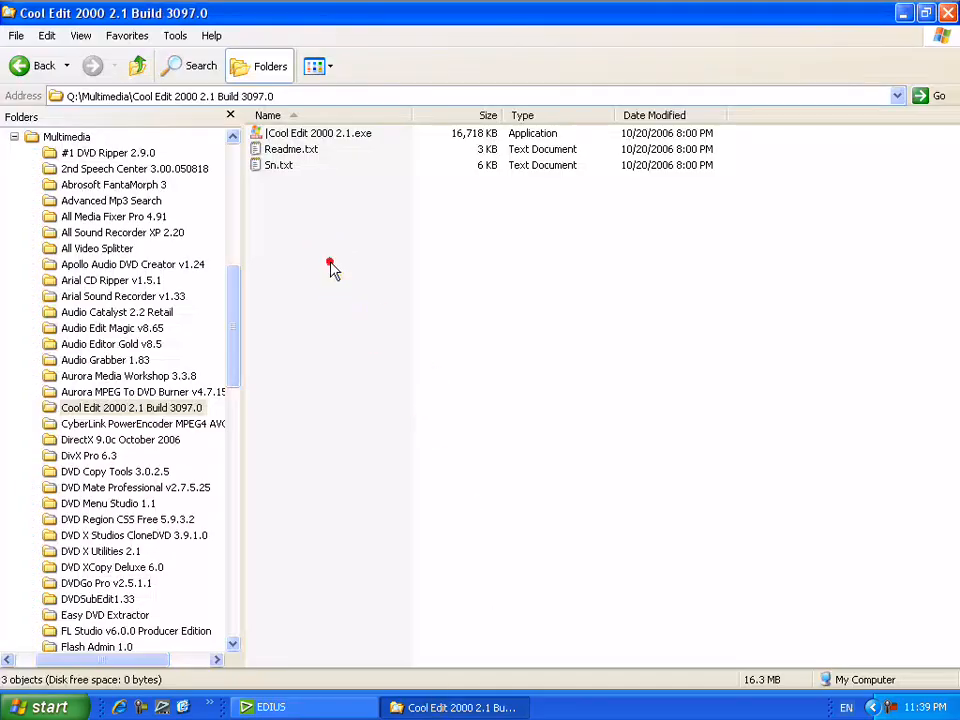
pyautogui.click(314, 131)
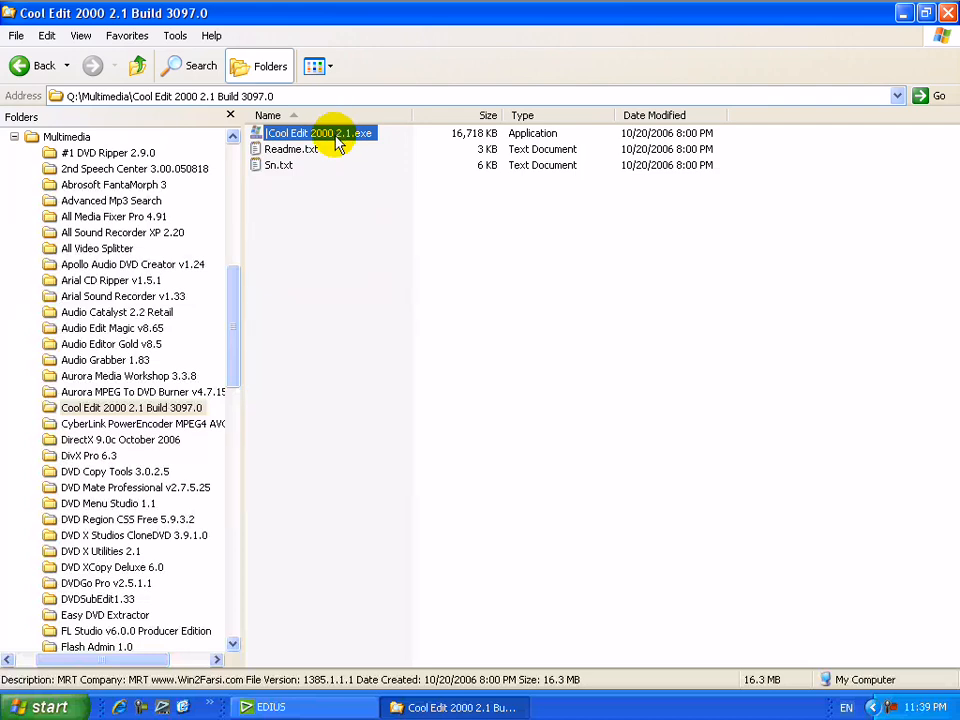
# Open Sn.txt in Notepad, look through its full contents, and close it
pyautogui.doubleClick(275, 166)
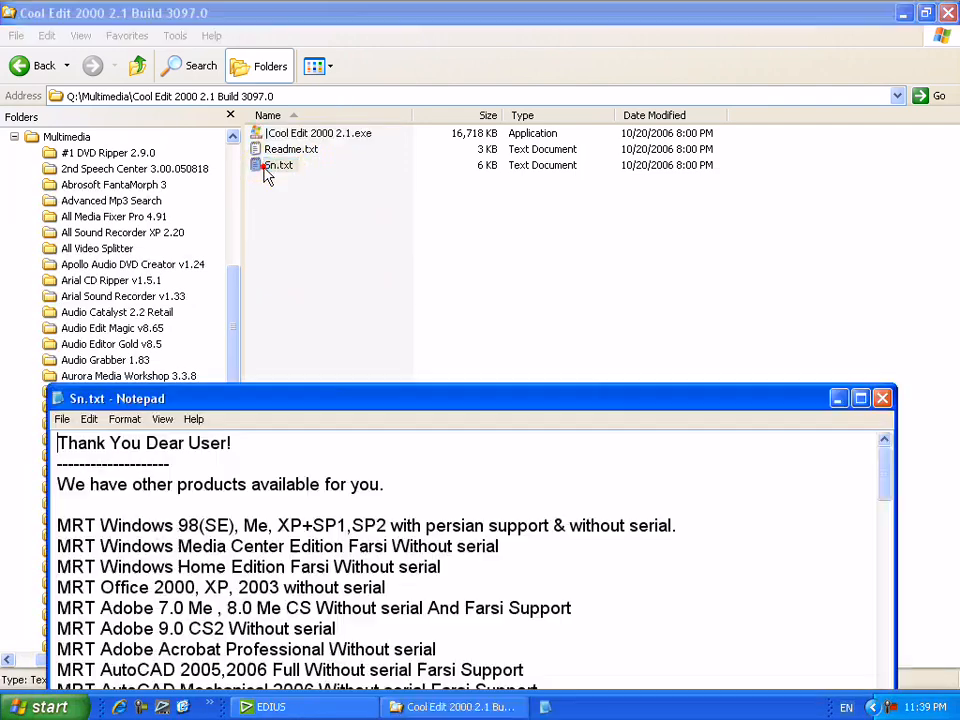
pyautogui.moveTo(308, 410); pyautogui.dragTo(311, 171)
pyautogui.scroll(-5, 321, 407)
pyautogui.scroll(3, 321, 400)
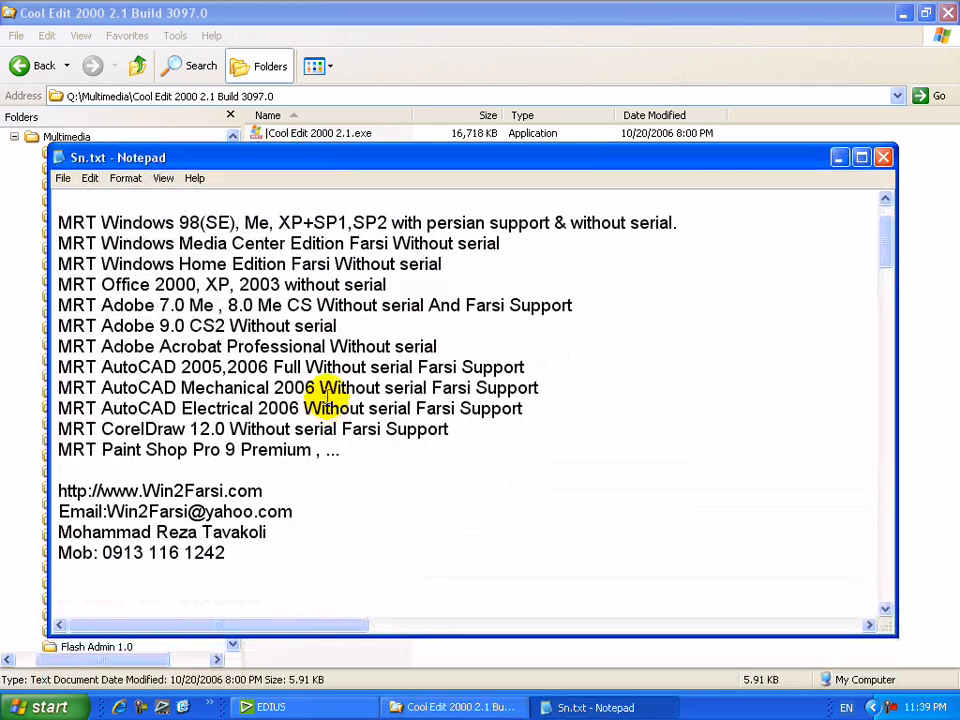
pyautogui.scroll(-10, 314, 403)
pyautogui.moveTo(887, 340); pyautogui.dragTo(936, 583)
pyautogui.moveTo(364, 627); pyautogui.dragTo(542, 619)
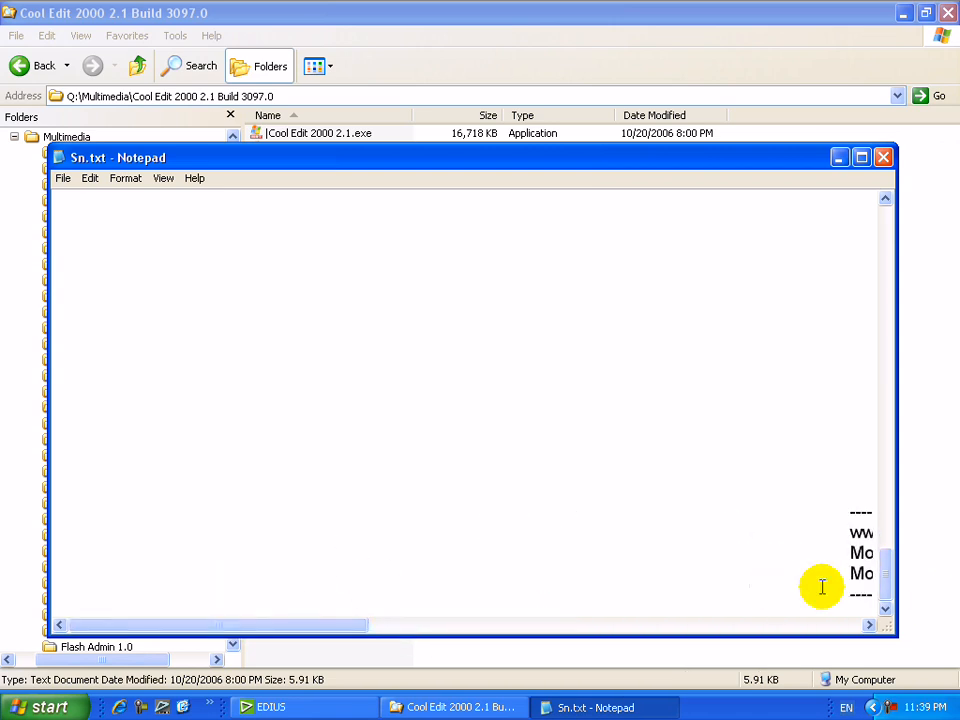
pyautogui.moveTo(887, 580); pyautogui.dragTo(868, 214)
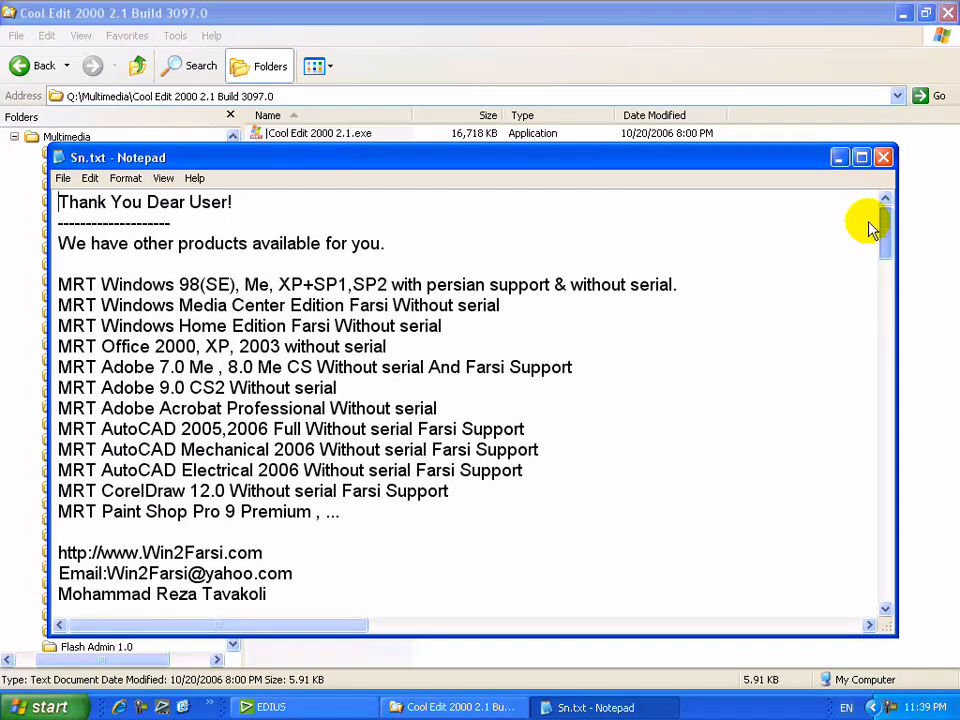
pyautogui.click(883, 157)
# Start the Cool Edit 2000 2.1 installation from its executable, and minimize the Explorer and EDIUS windows
pyautogui.doubleClick(338, 136)
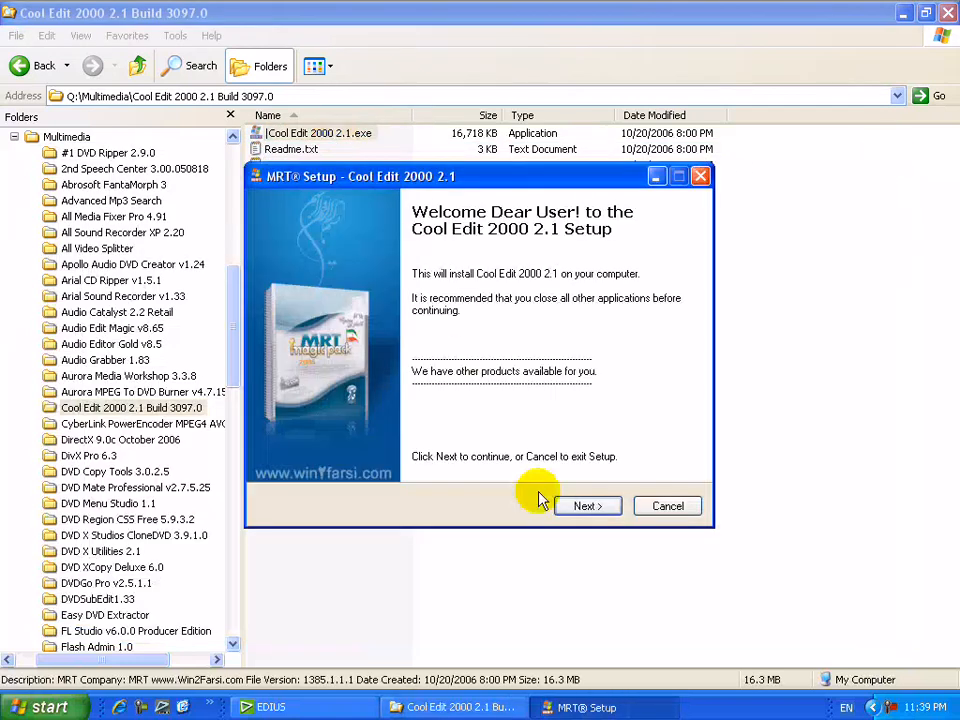
pyautogui.click(585, 506)
pyautogui.click(588, 506)
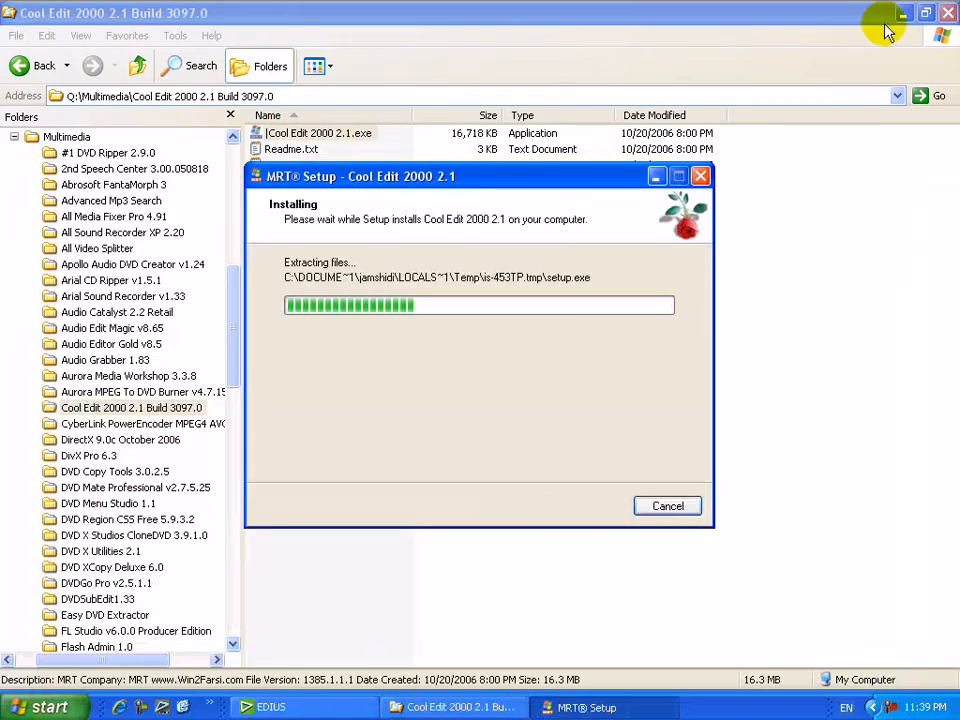
pyautogui.click(903, 13)
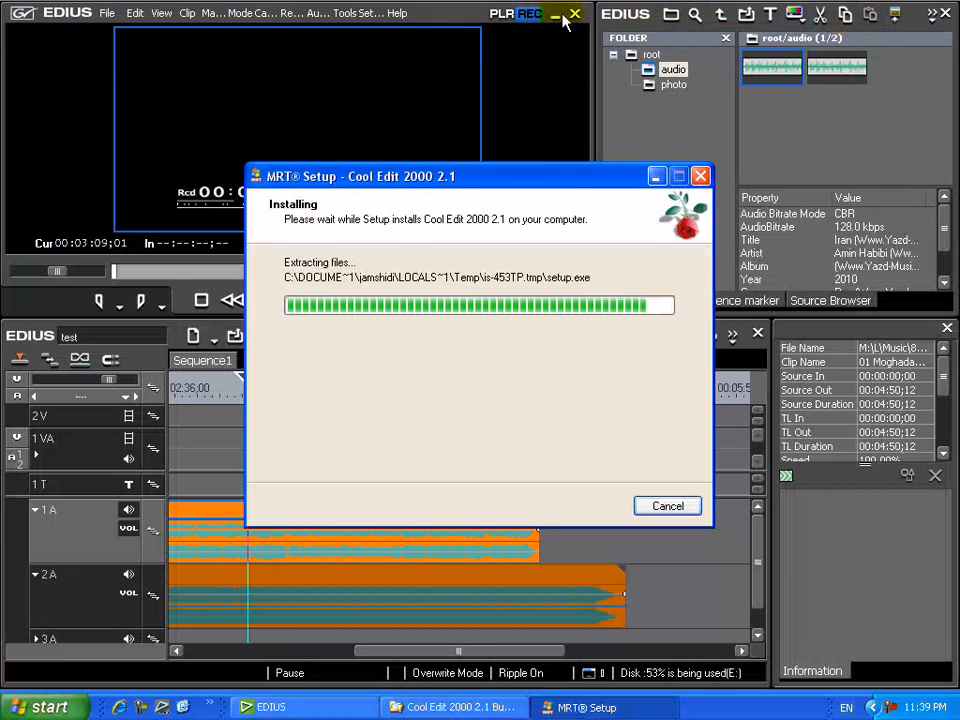
pyautogui.click(557, 15)
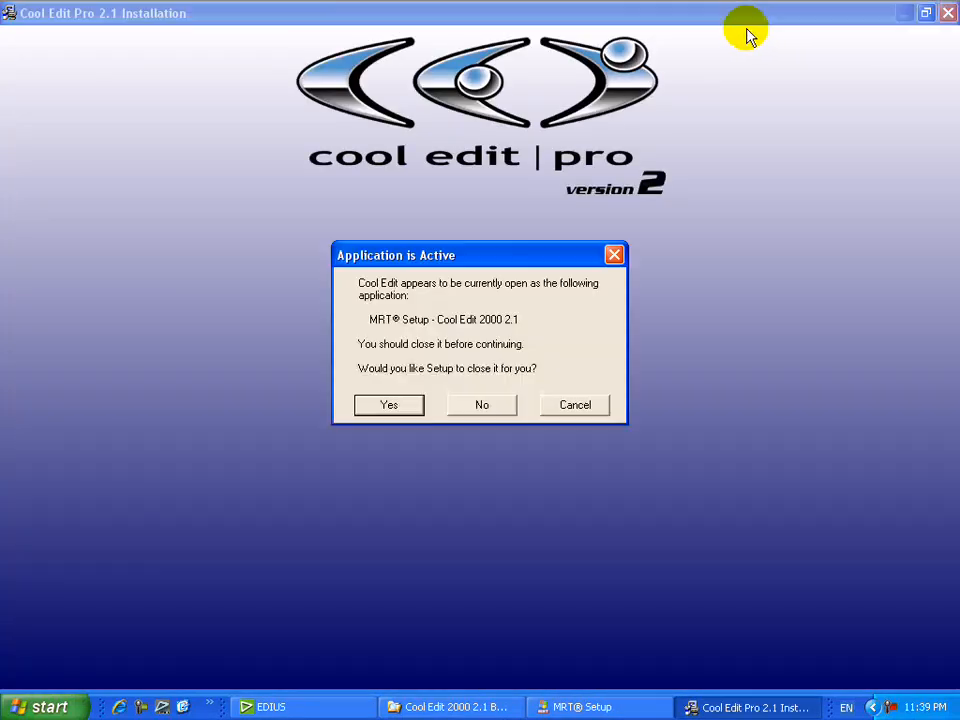
# Let Setup close the active Cool Edit application, and accept the license agreement and the destination directory C:\Program Files\coolpro2
pyautogui.click(396, 410)
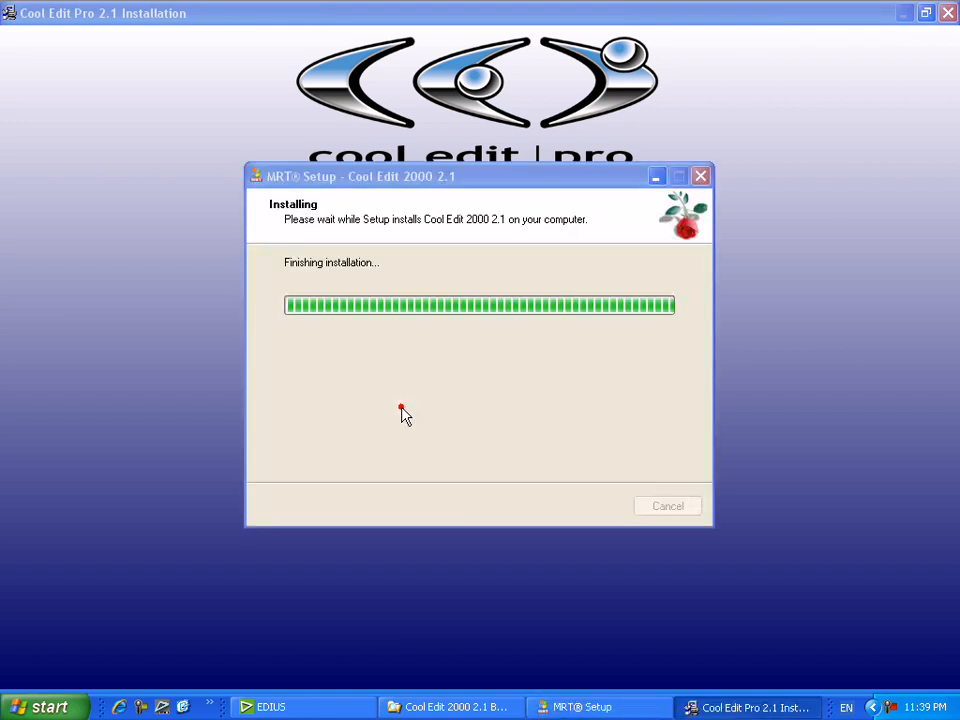
pyautogui.click(400, 410)
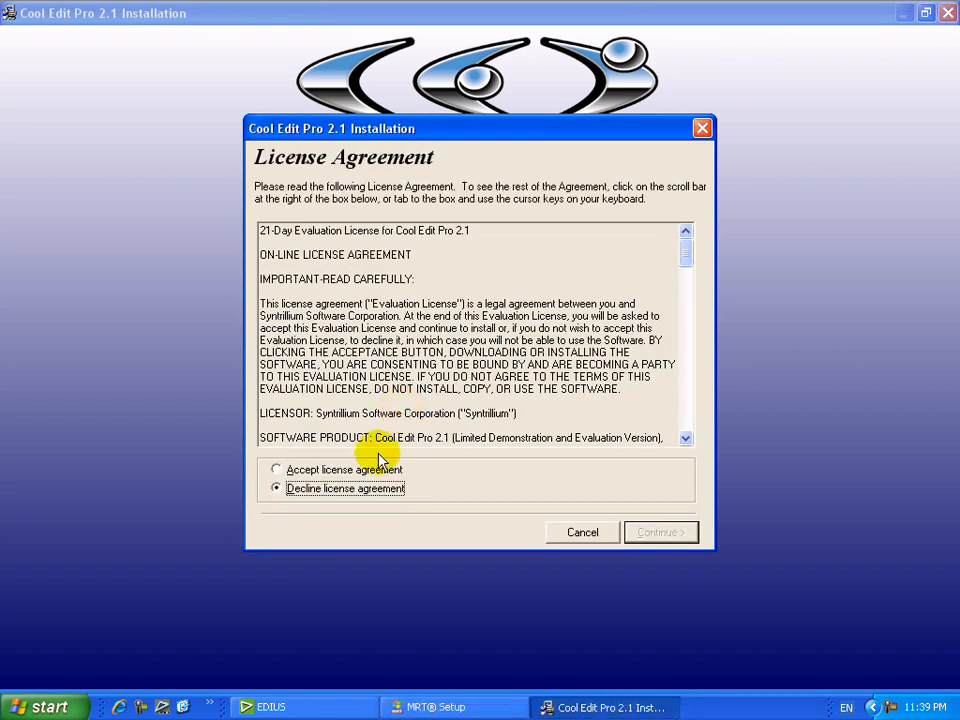
pyautogui.click(358, 471)
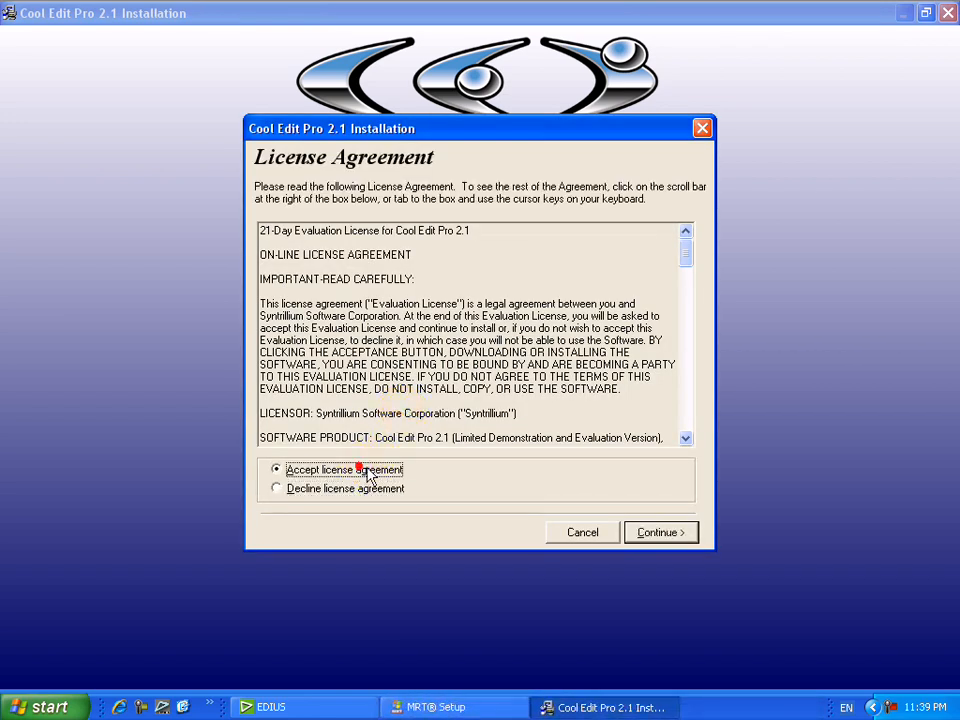
pyautogui.click(662, 537)
pyautogui.click(506, 461)
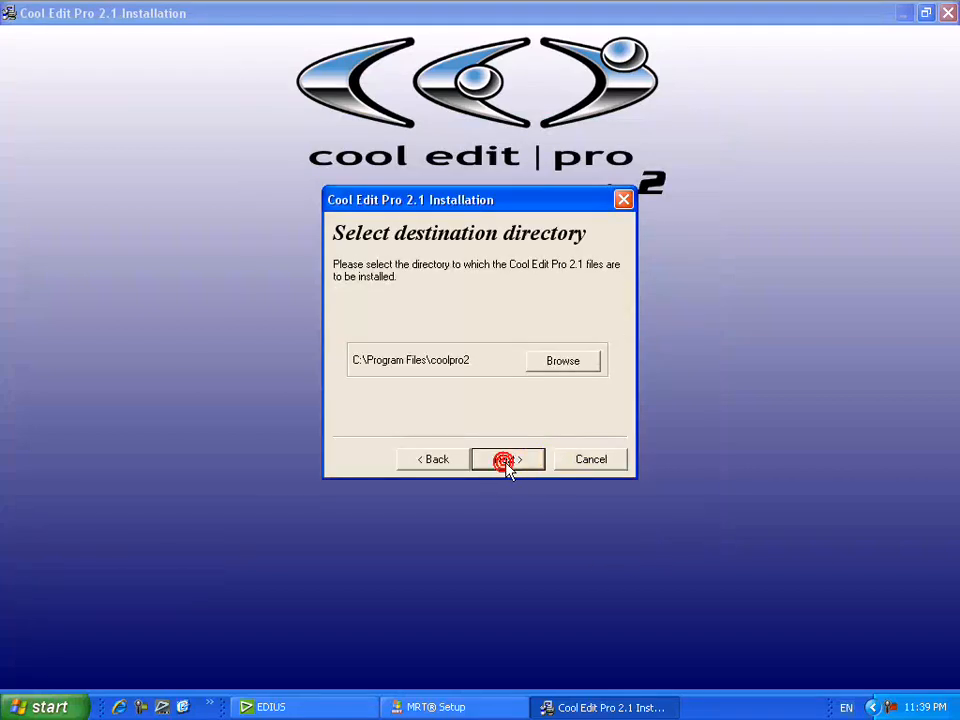
pyautogui.click(508, 459)
# Associate all listed audio file types with Cool Edit Pro 2.1 and run the installation
pyautogui.click(609, 348)
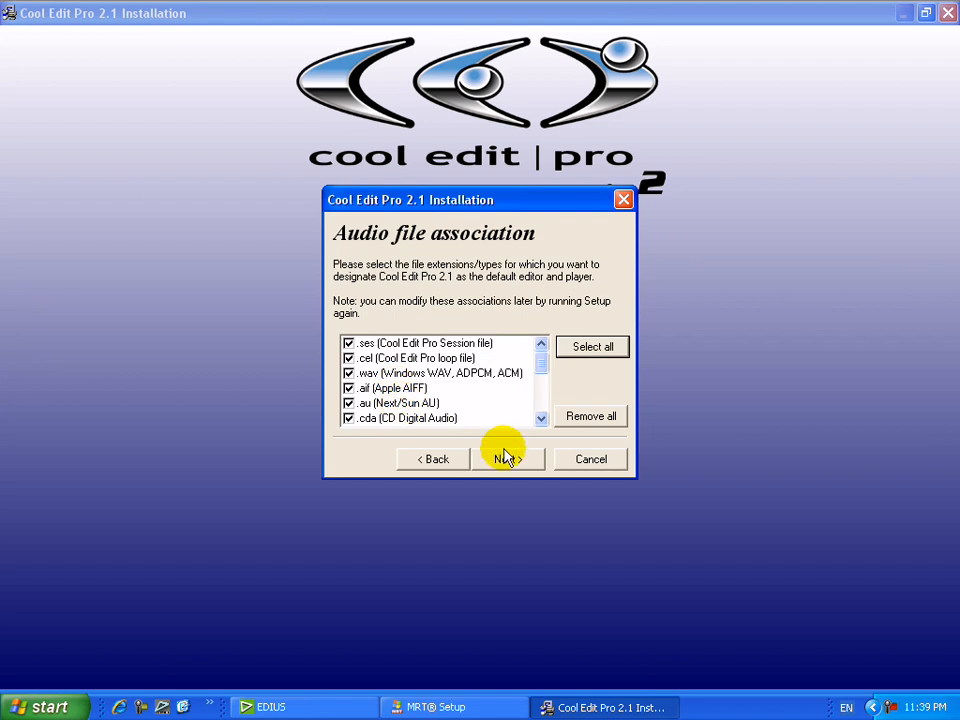
pyautogui.moveTo(547, 372); pyautogui.dragTo(551, 429)
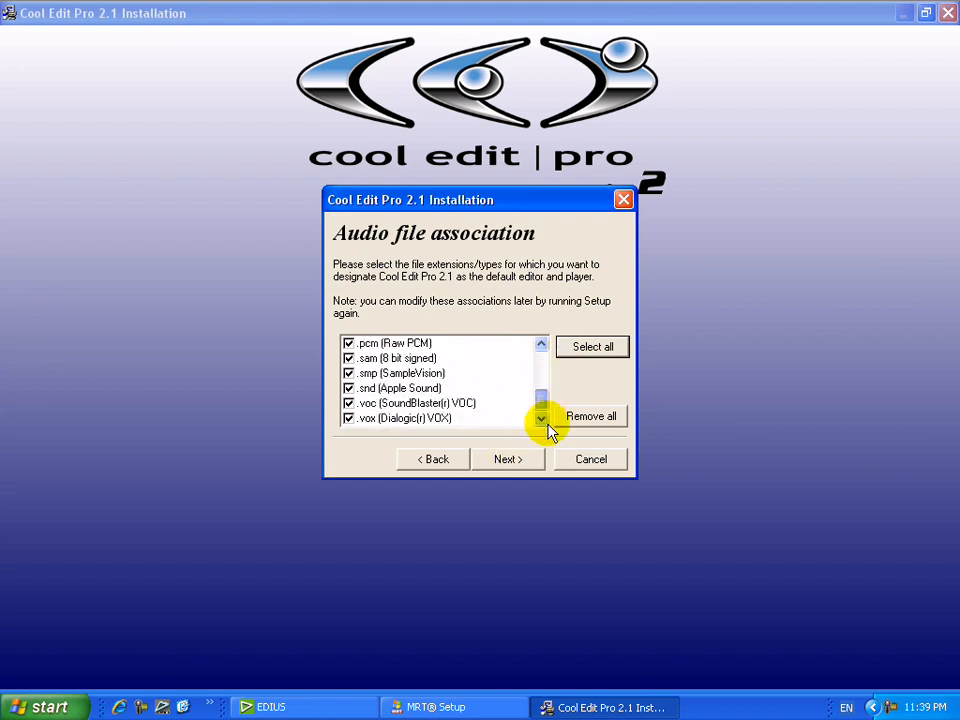
pyautogui.click(480, 461)
pyautogui.click(510, 461)
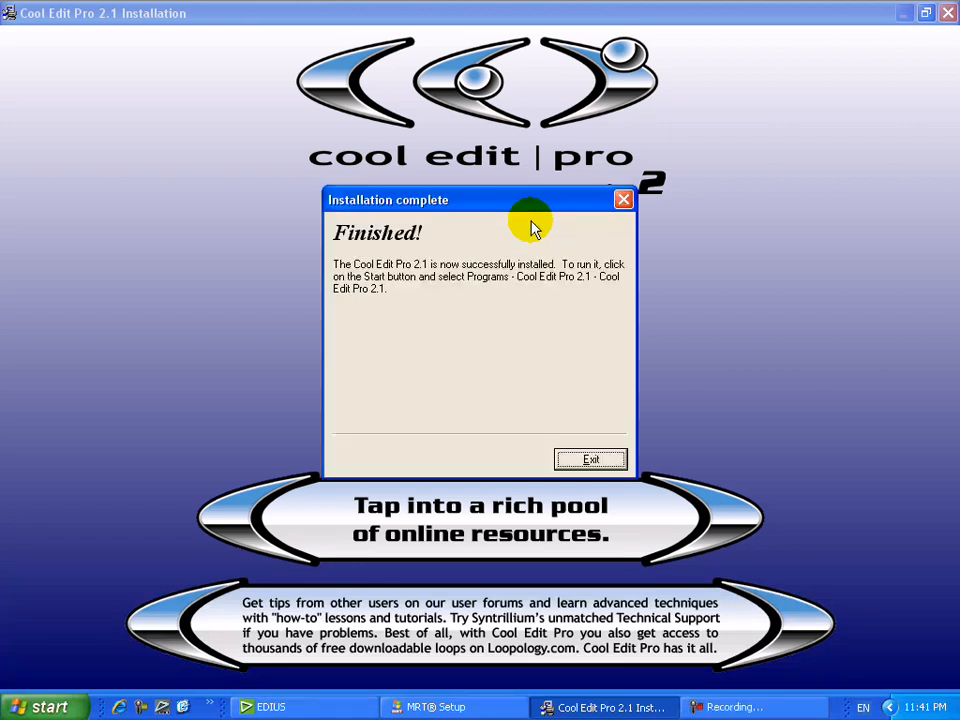
# Exit the installer and accept E:\Temp as Cool Edit's temporary folder and G:\Temp as its secondary temp folder
pyautogui.click(600, 458)
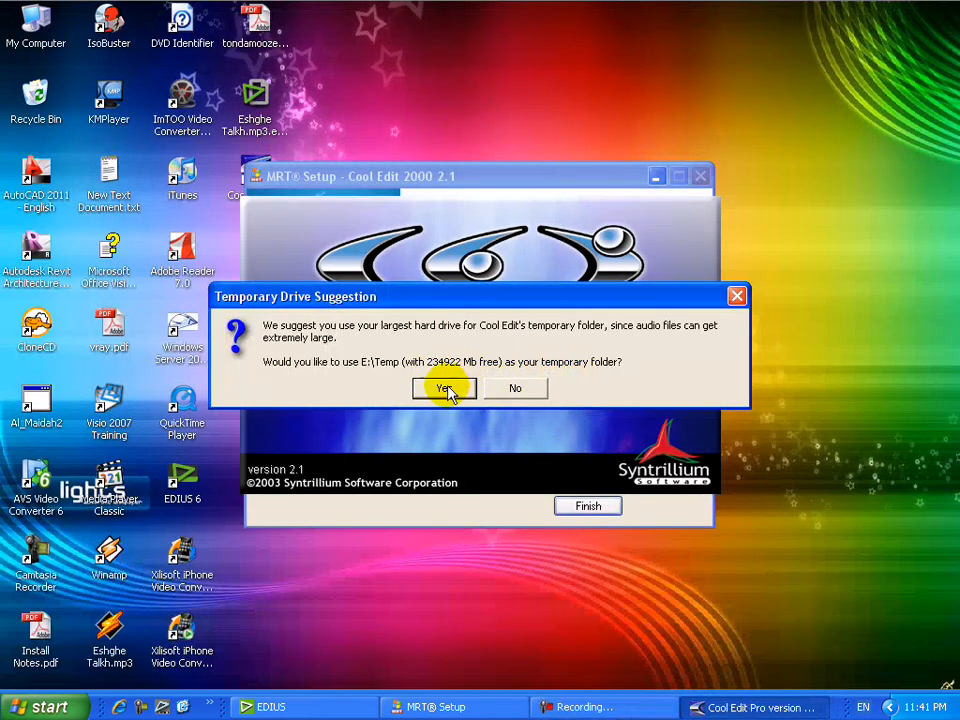
pyautogui.click(446, 392)
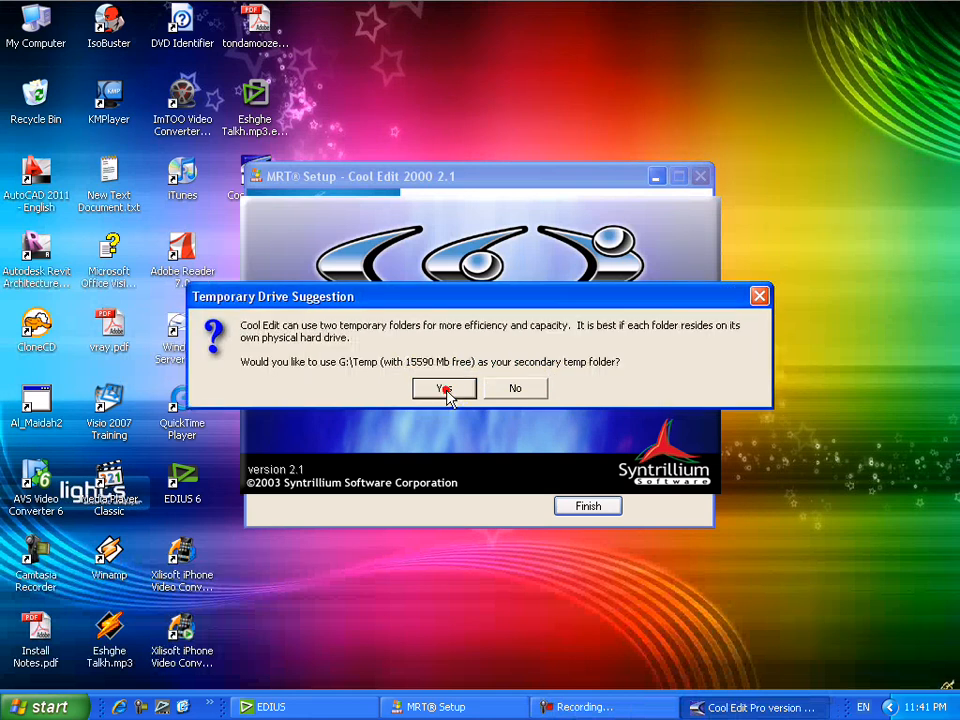
pyautogui.click(446, 390)
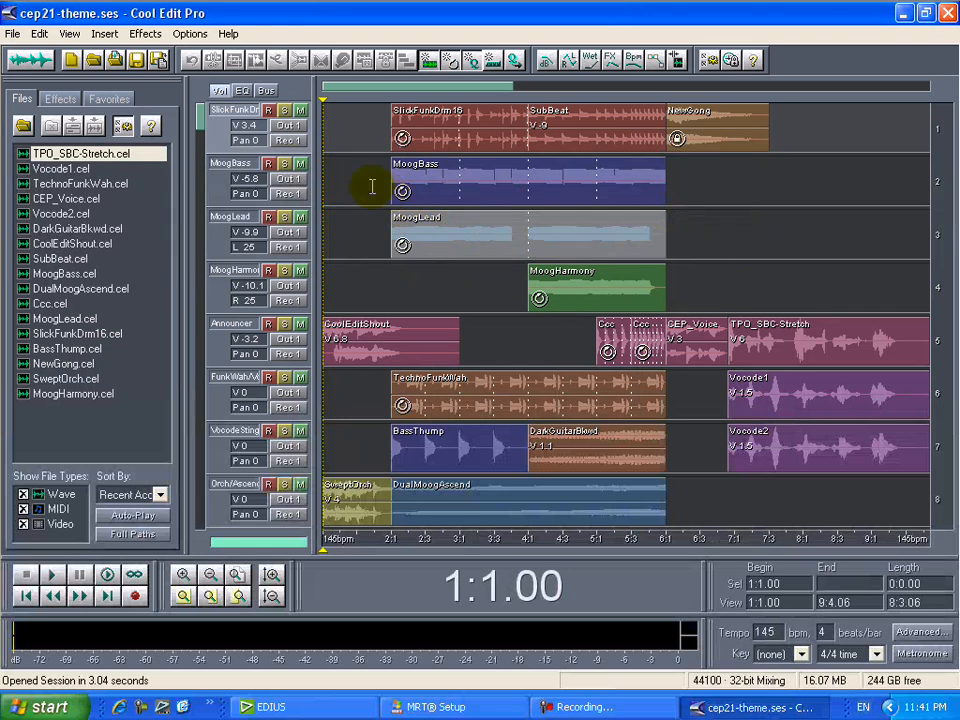
# Switch from the multitrack view to the waveform edit view and close all waves and the session
pyautogui.click(30, 61)
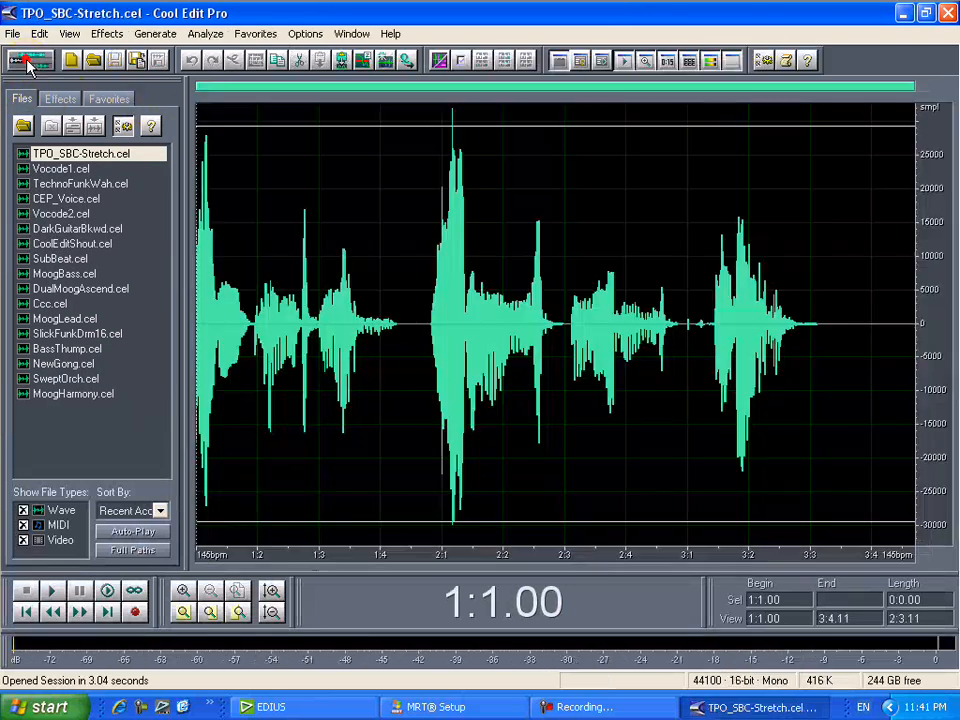
pyautogui.click(337, 231)
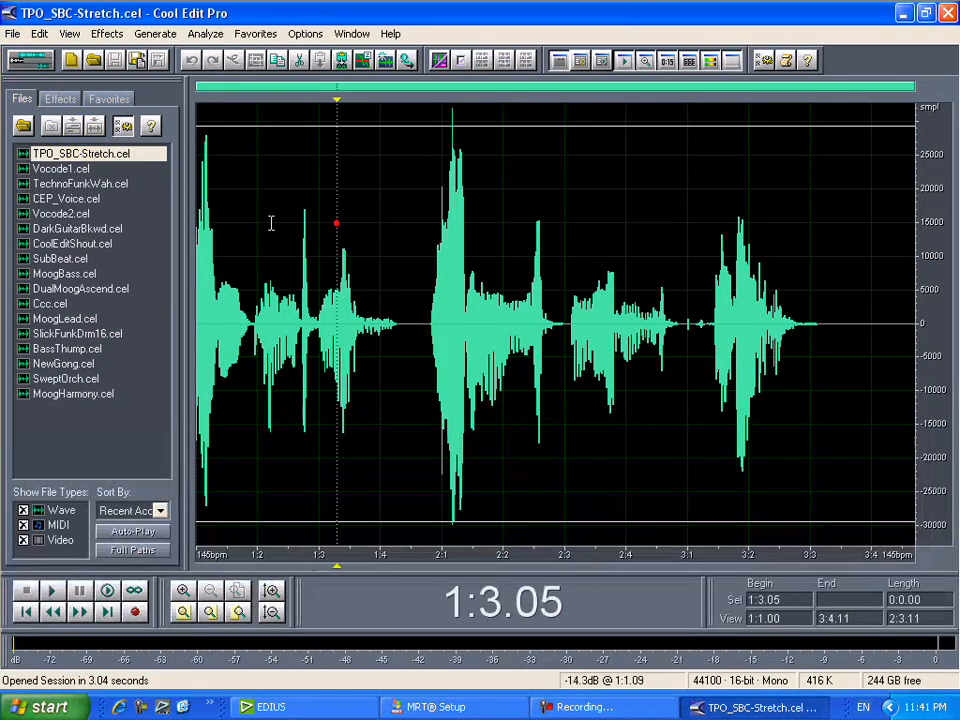
pyautogui.click(62, 170)
pyautogui.click(62, 198)
pyautogui.click(61, 232)
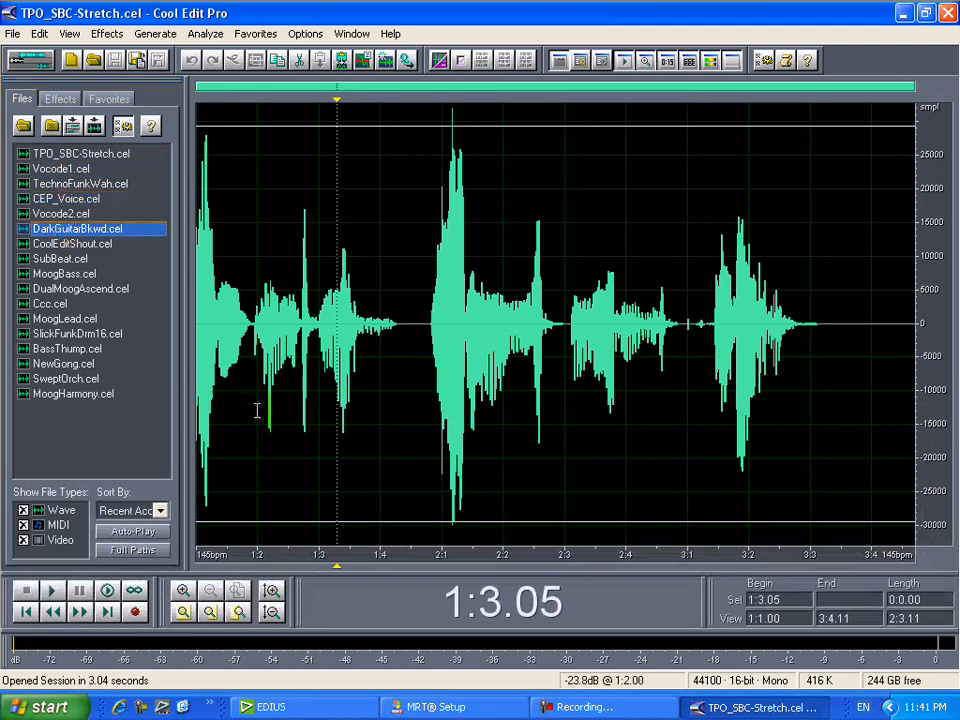
pyautogui.click(13, 34)
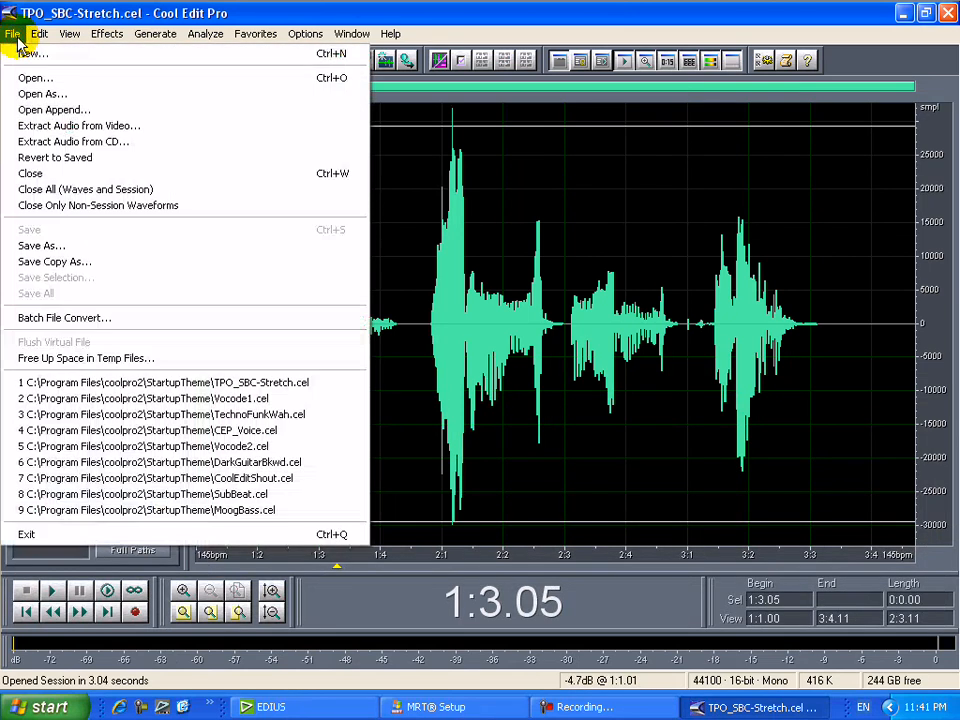
pyautogui.click(65, 189)
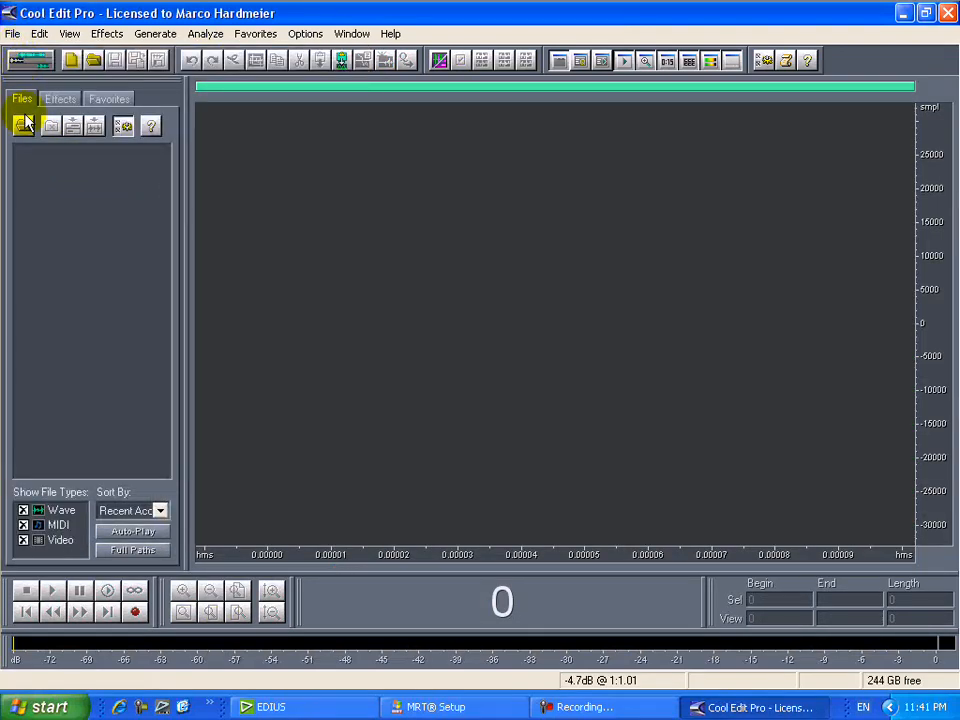
# Start opening a waveform, browse to J:\edius-6\project-file\iran, and list all file types
pyautogui.hotkey('ctrl', 'o')
pyautogui.click(101, 119)
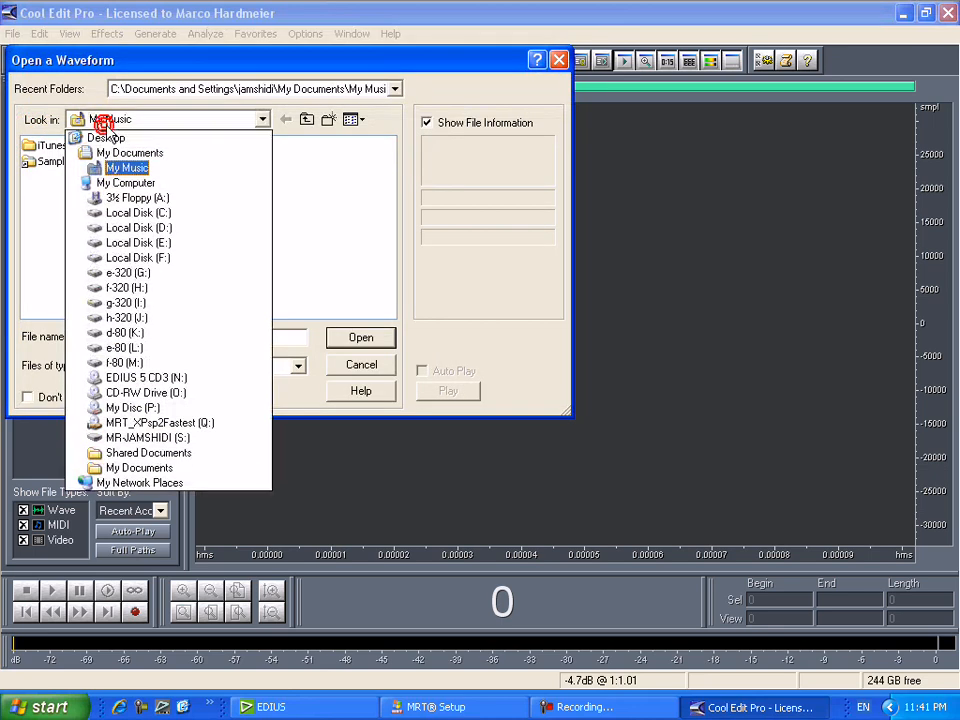
pyautogui.click(120, 317)
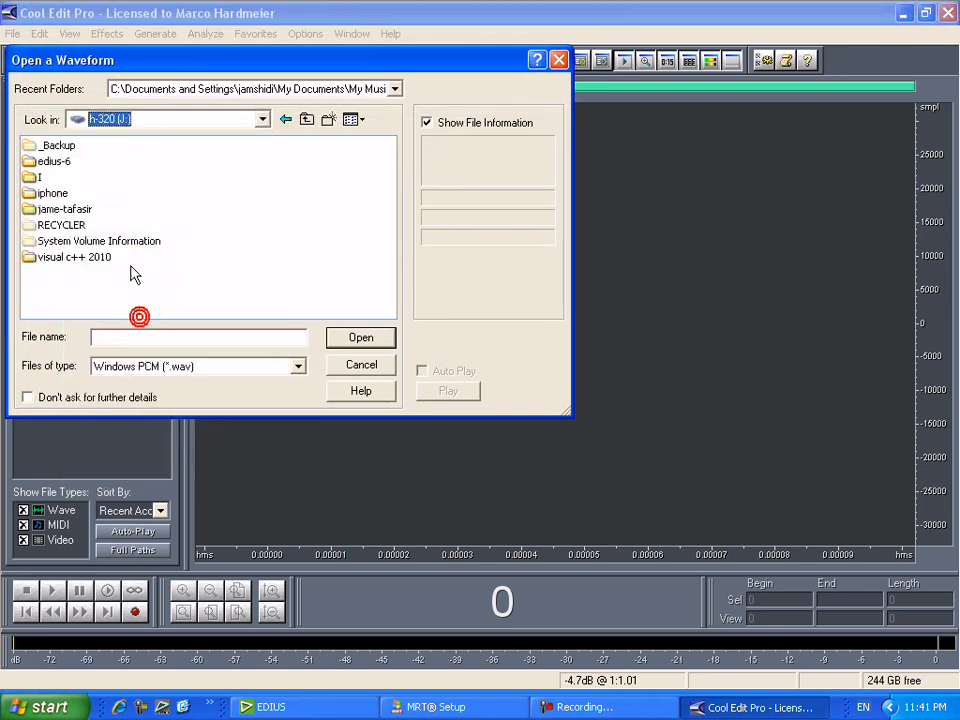
pyautogui.doubleClick(46, 161)
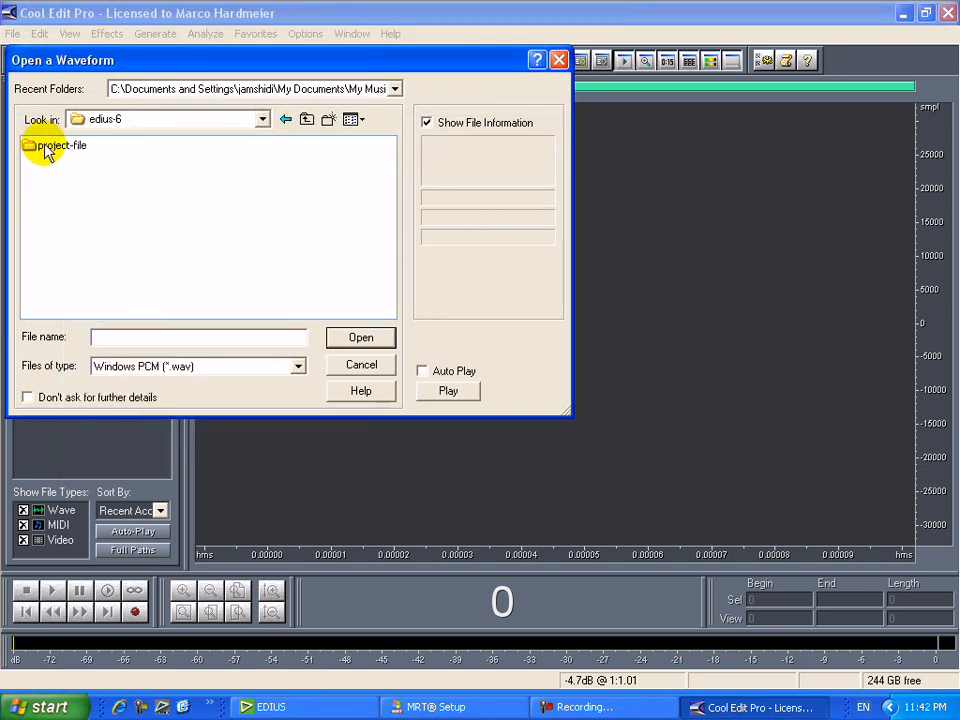
pyautogui.doubleClick(44, 145)
pyautogui.click(88, 145)
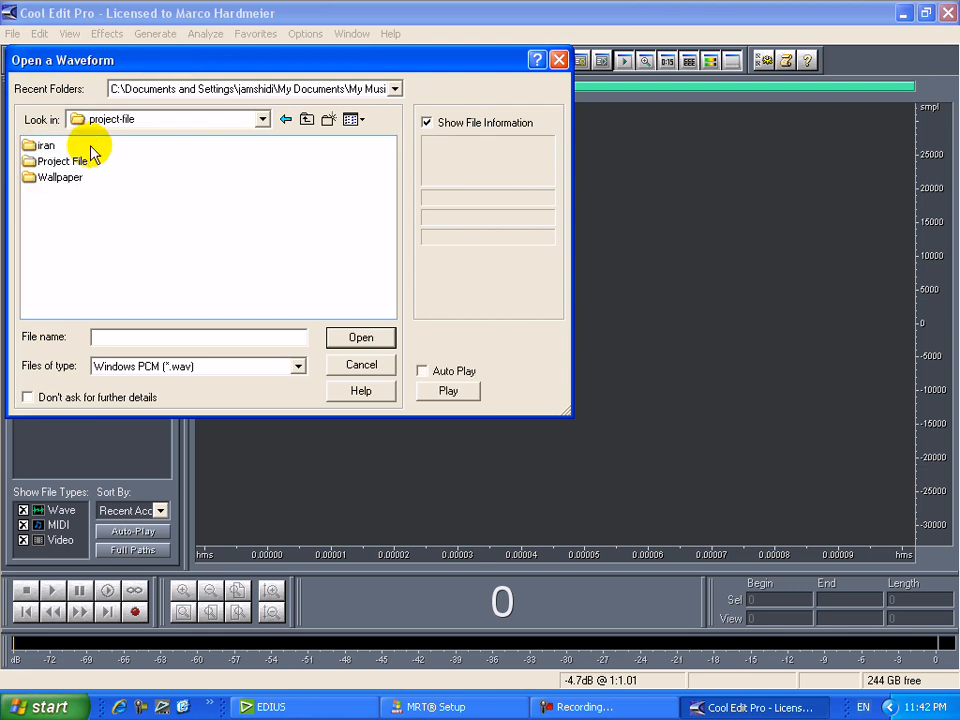
pyautogui.doubleClick(45, 146)
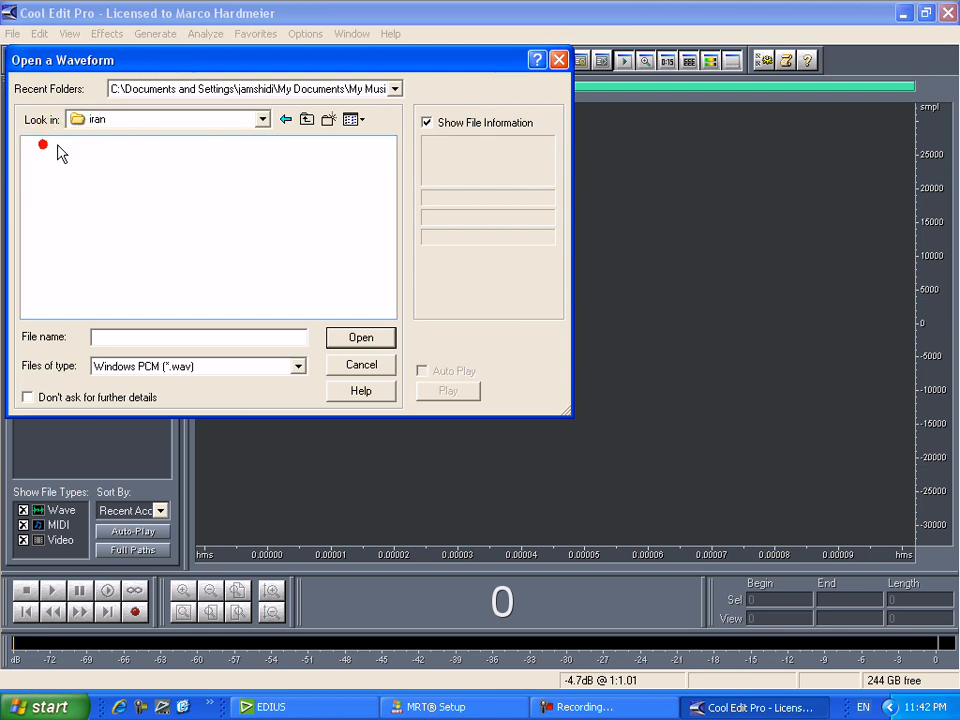
pyautogui.click(214, 366)
pyautogui.click(127, 494)
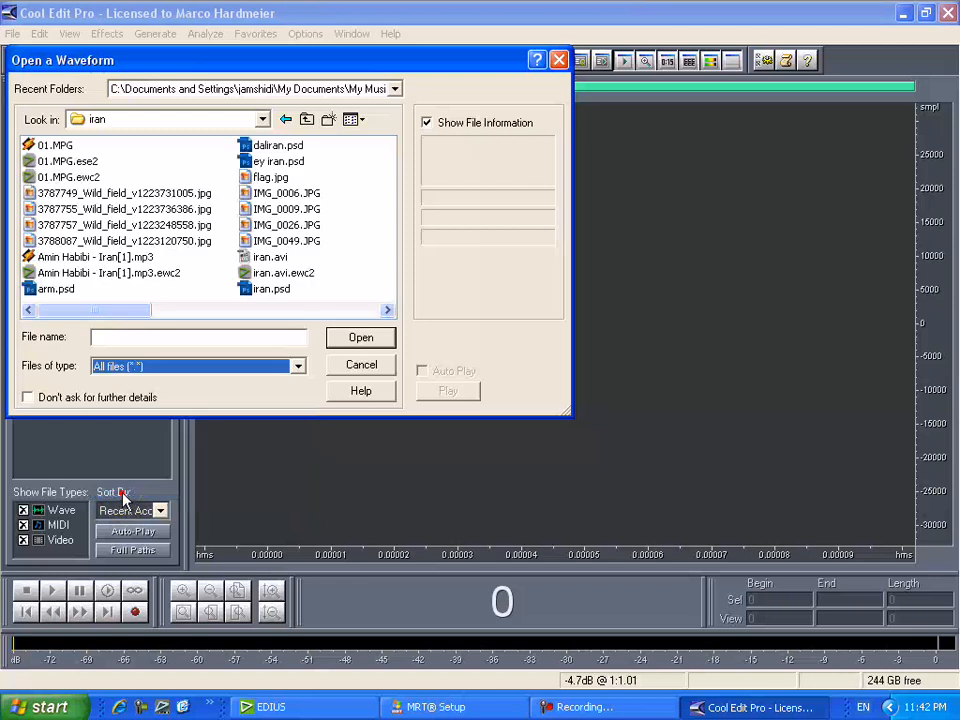
# Preview the audio of Amin Habibi - Iran[1].mp3 briefly and open the file
pyautogui.click(75, 257)
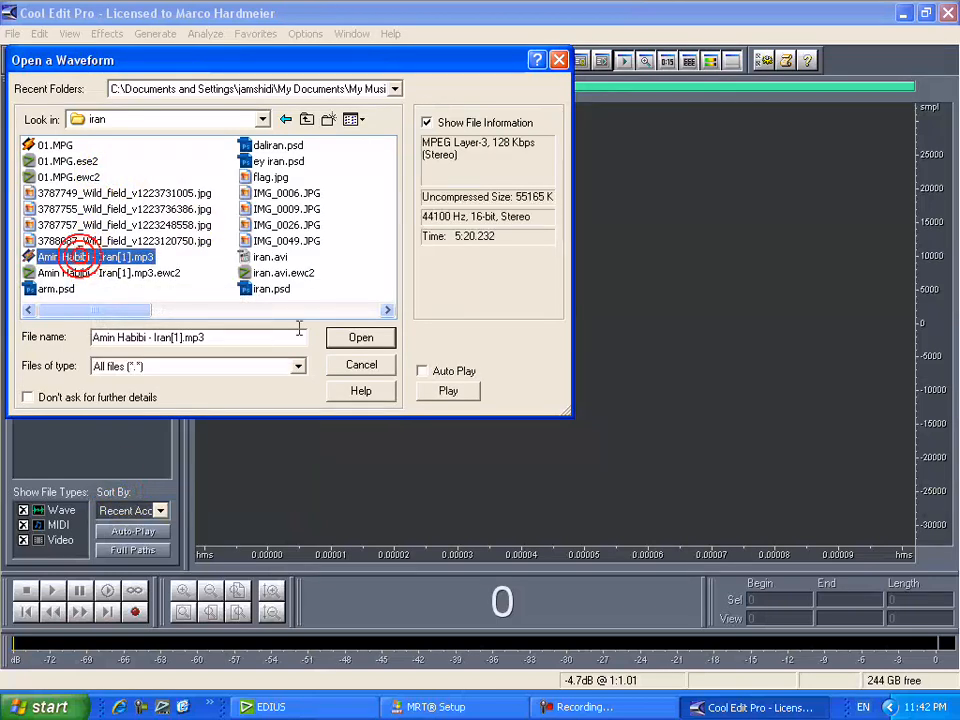
pyautogui.click(448, 394)
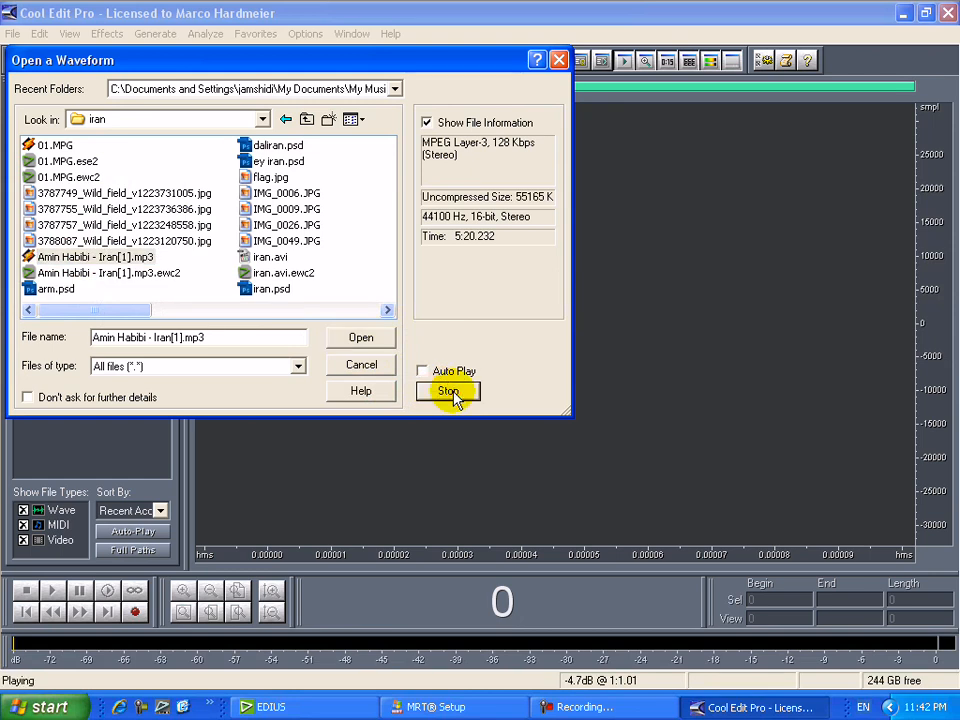
pyautogui.click(451, 393)
pyautogui.click(364, 337)
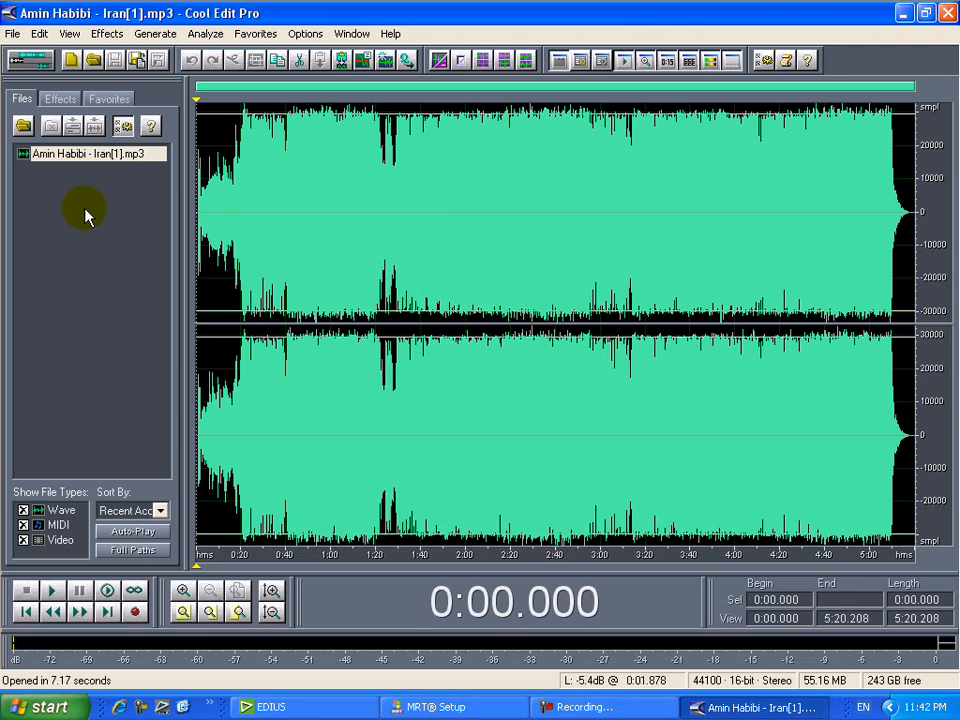
# Open 02. Avaze Homaoun.mp3 from the folder Salar Aghili - Asheghi 128 on drive f-80 (M:)
pyautogui.click(23, 125)
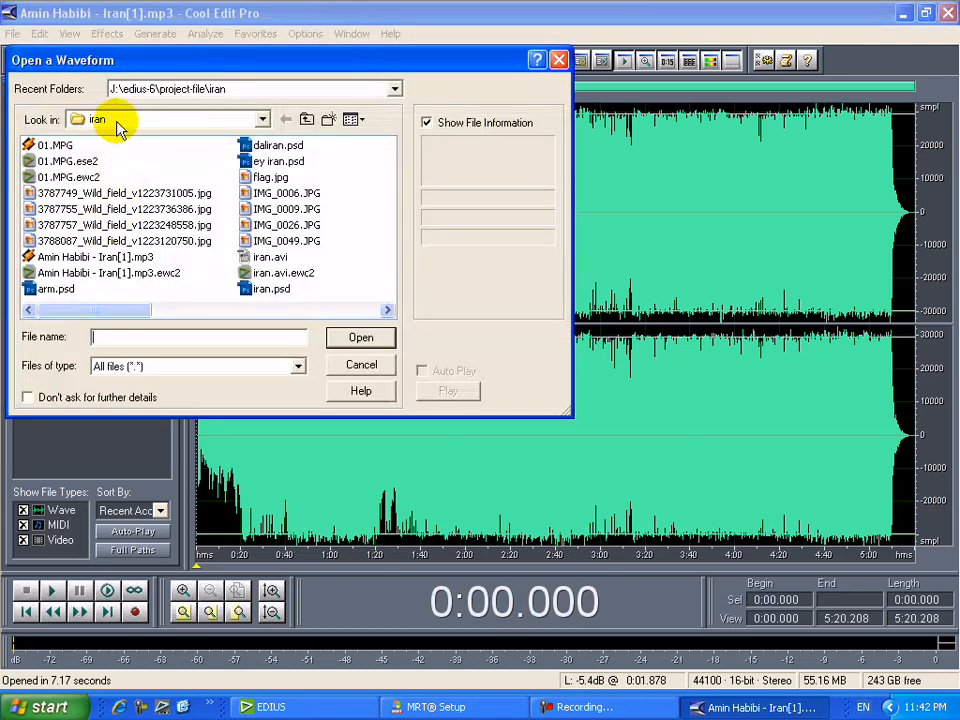
pyautogui.click(118, 119)
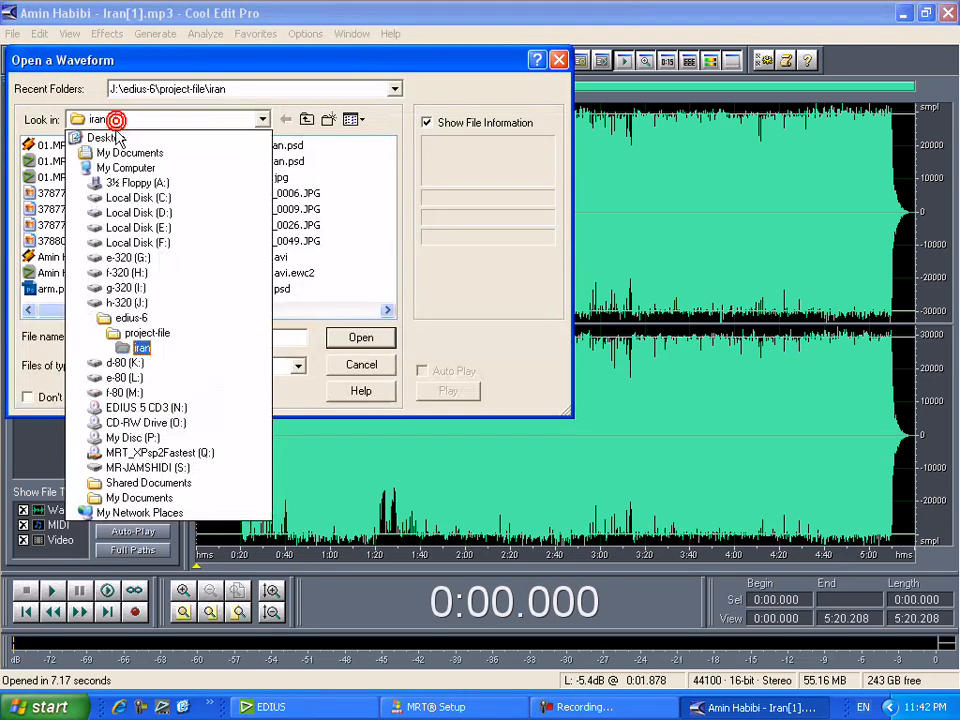
pyautogui.click(140, 393)
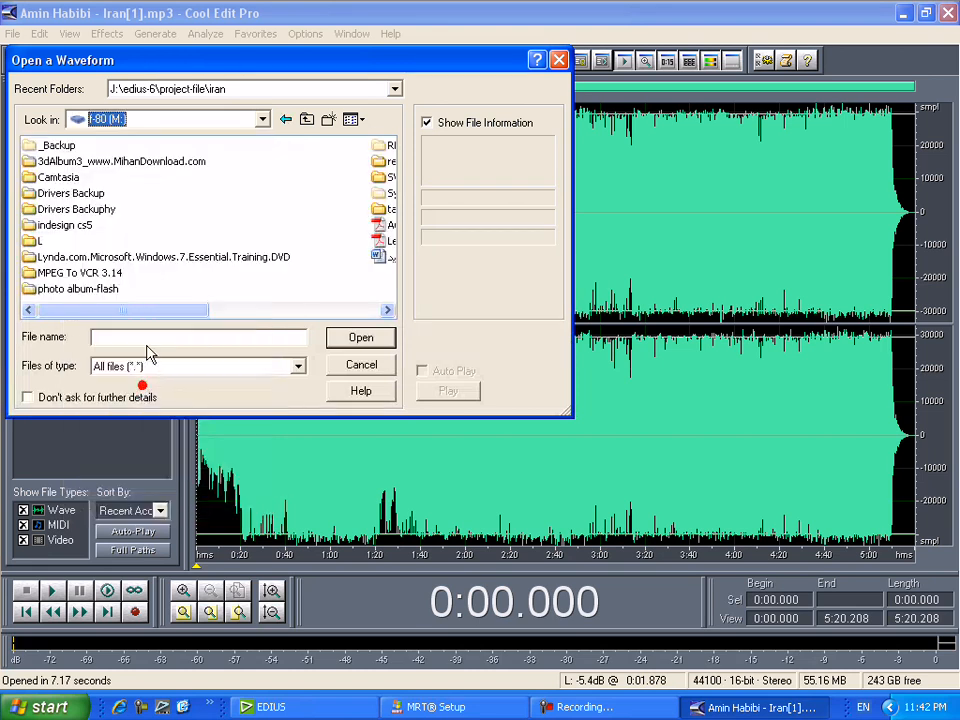
pyautogui.doubleClick(30, 241)
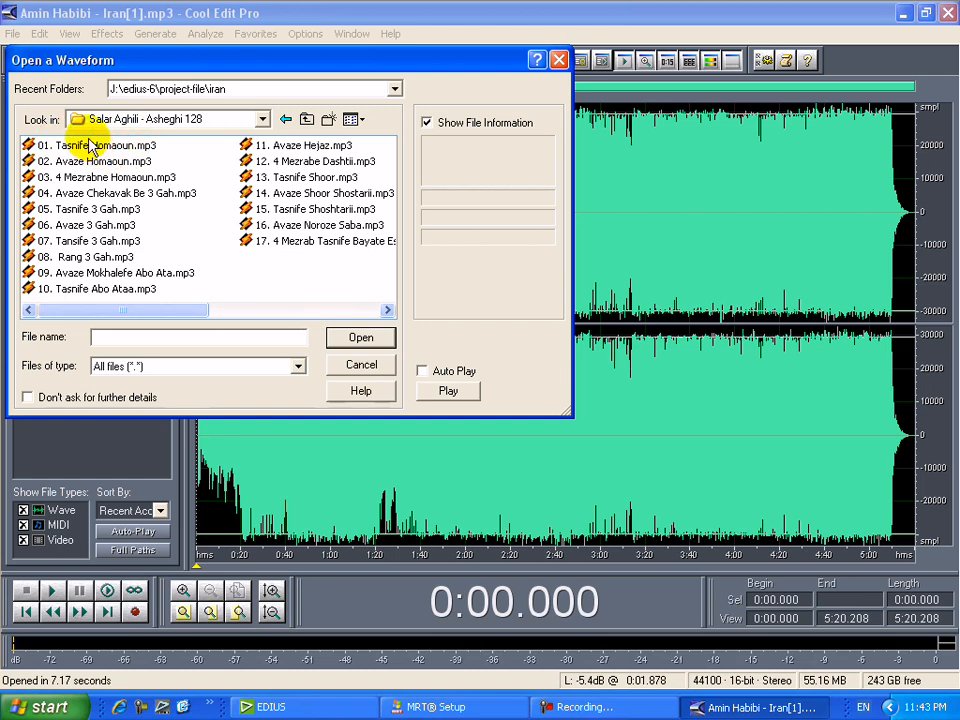
pyautogui.click(90, 147)
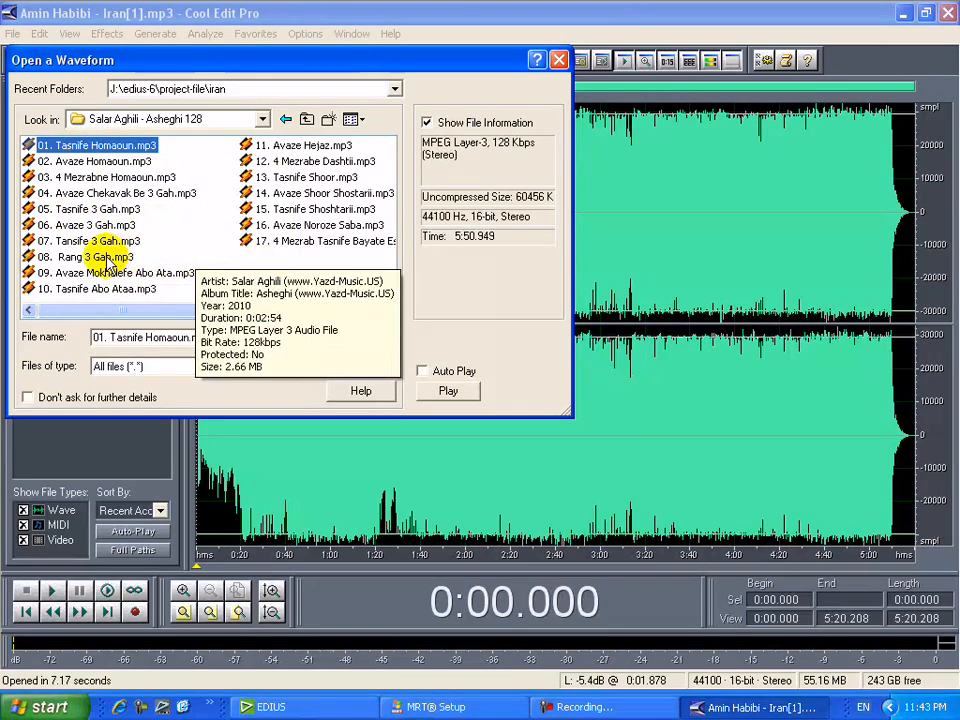
pyautogui.click(72, 161)
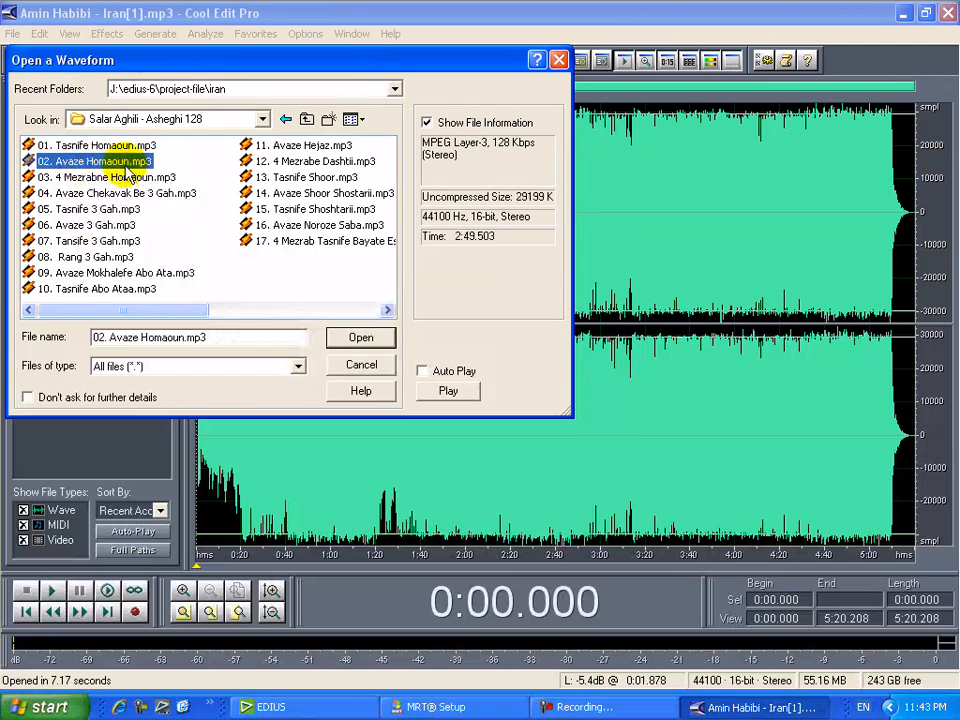
pyautogui.click(340, 338)
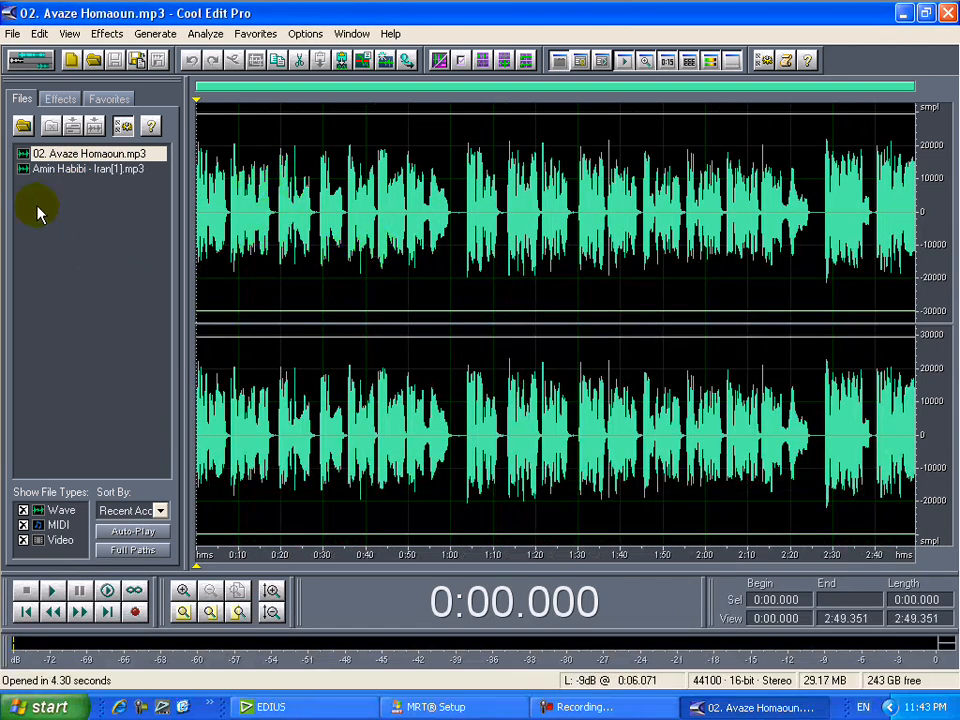
# Compare the two open files' waveforms and select the entire waveform of Amin Habibi - Iran[1].mp3
pyautogui.click(43, 169)
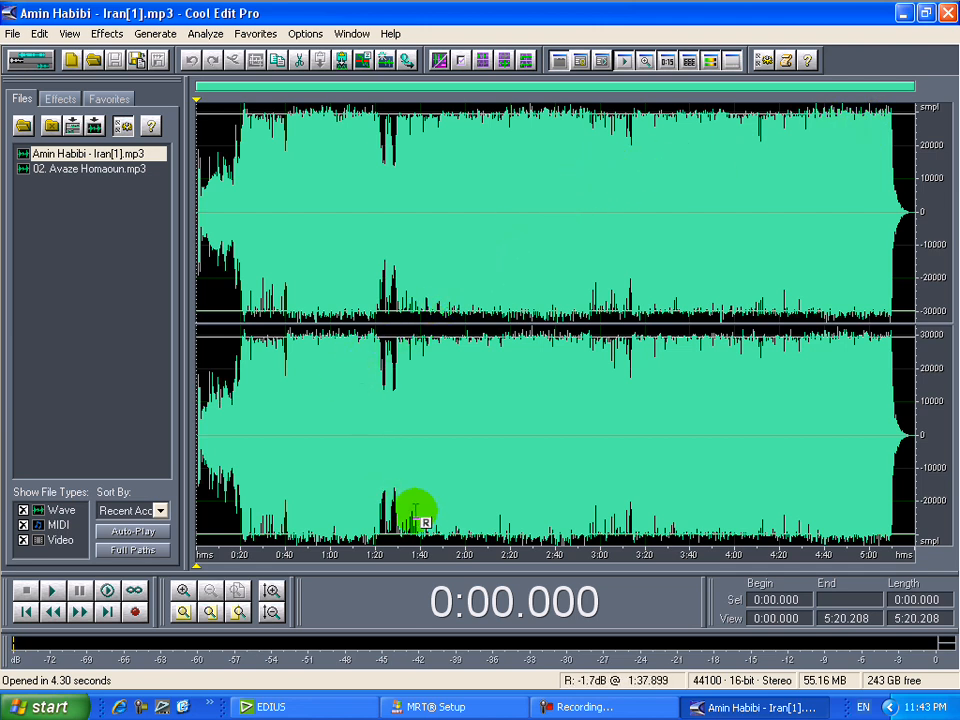
pyautogui.doubleClick(68, 169)
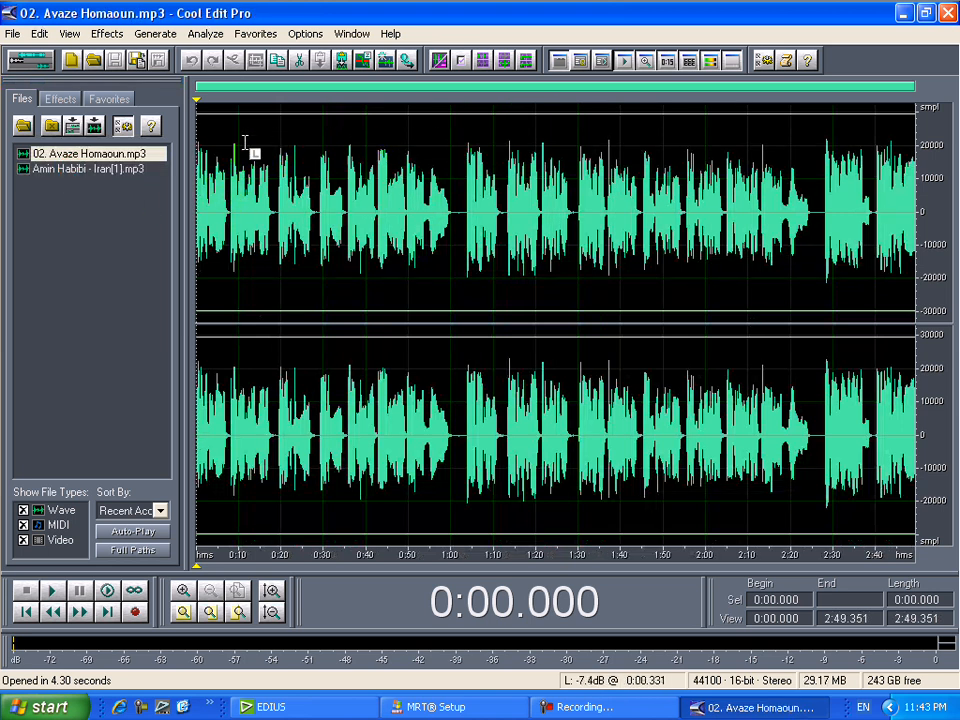
pyautogui.doubleClick(94, 168)
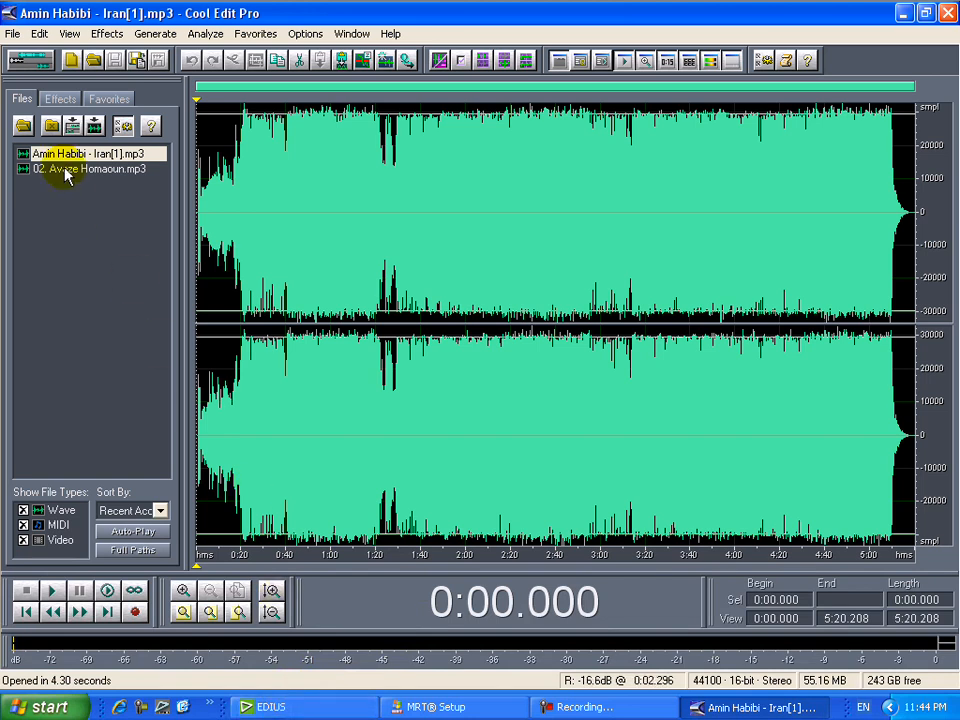
pyautogui.doubleClick(364, 211)
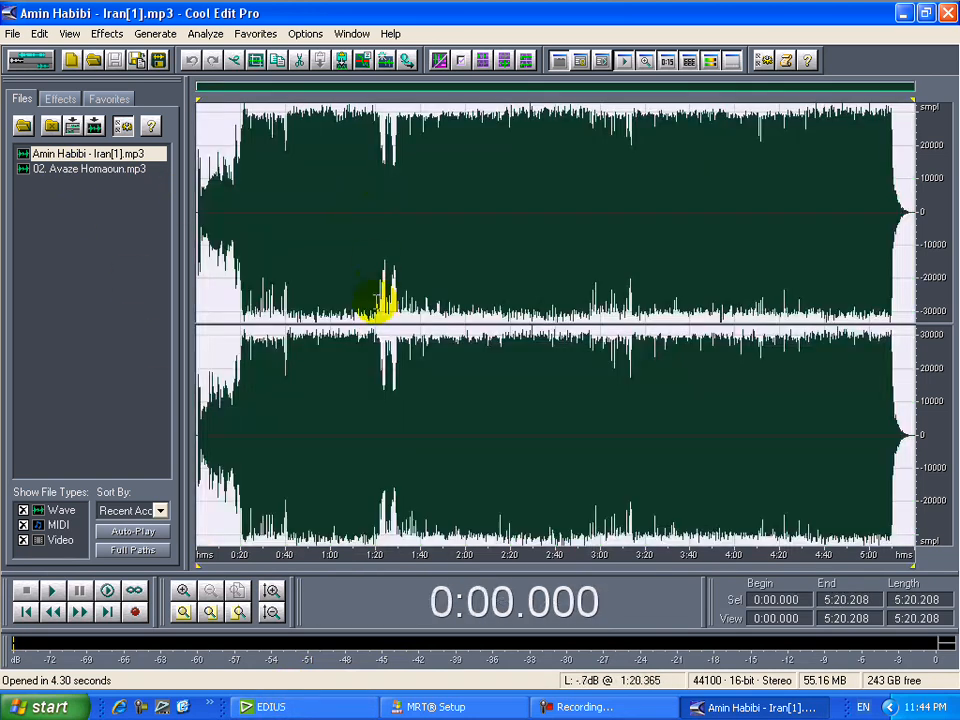
# Apply the Quick Filter to the whole Amin Habibi - Iran[1].mp3 waveform with Lock L/R enabled and master gain at 50, and clear the selection
pyautogui.doubleClick(376, 262)
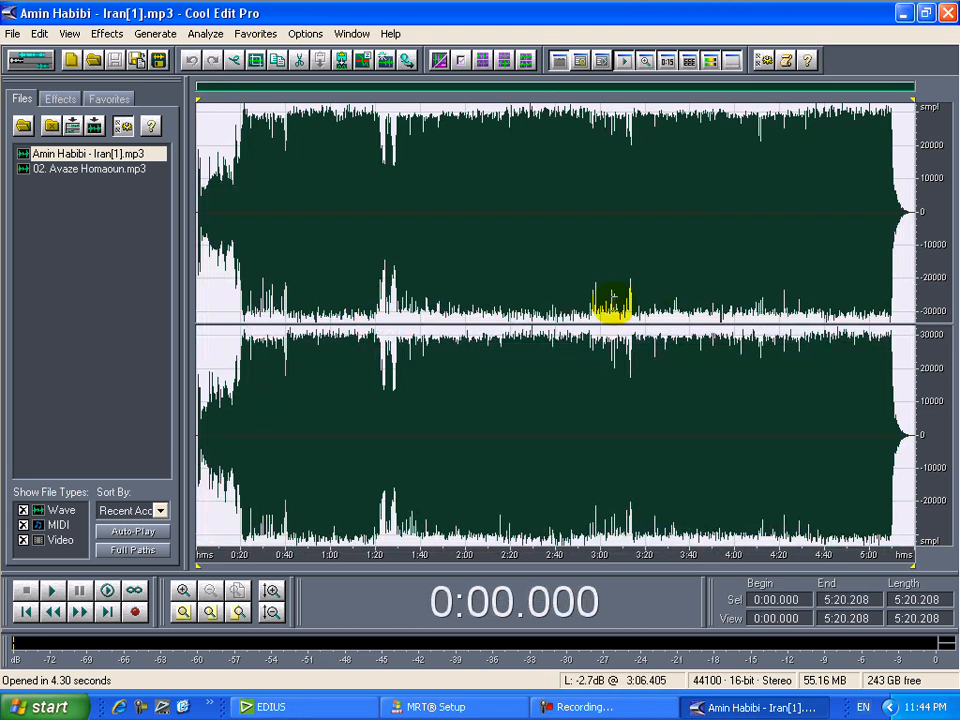
pyautogui.click(61, 99)
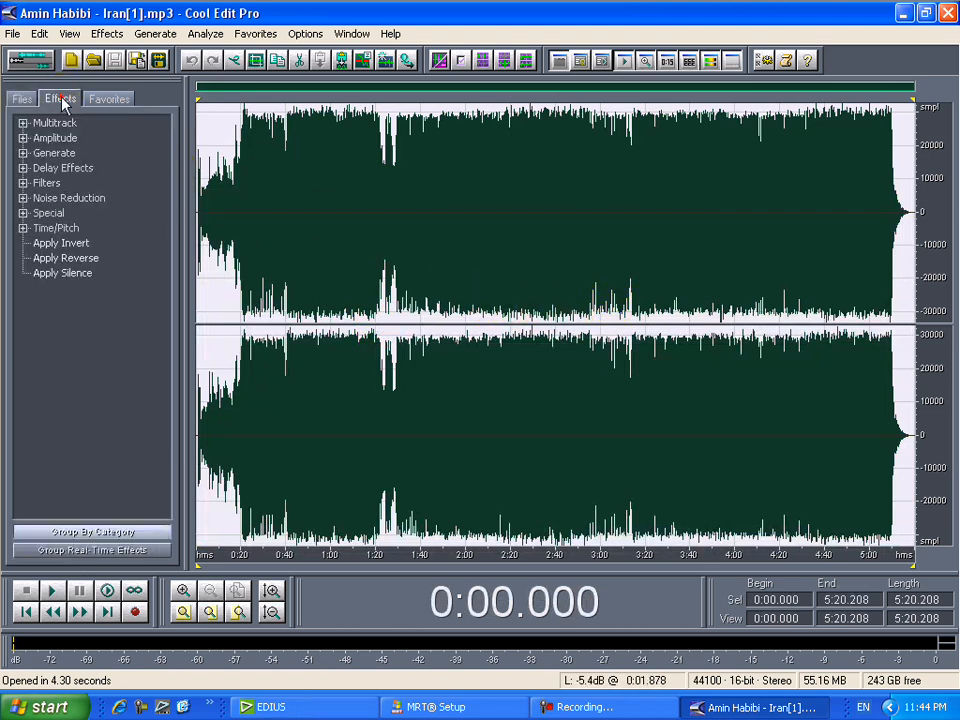
pyautogui.click(23, 168)
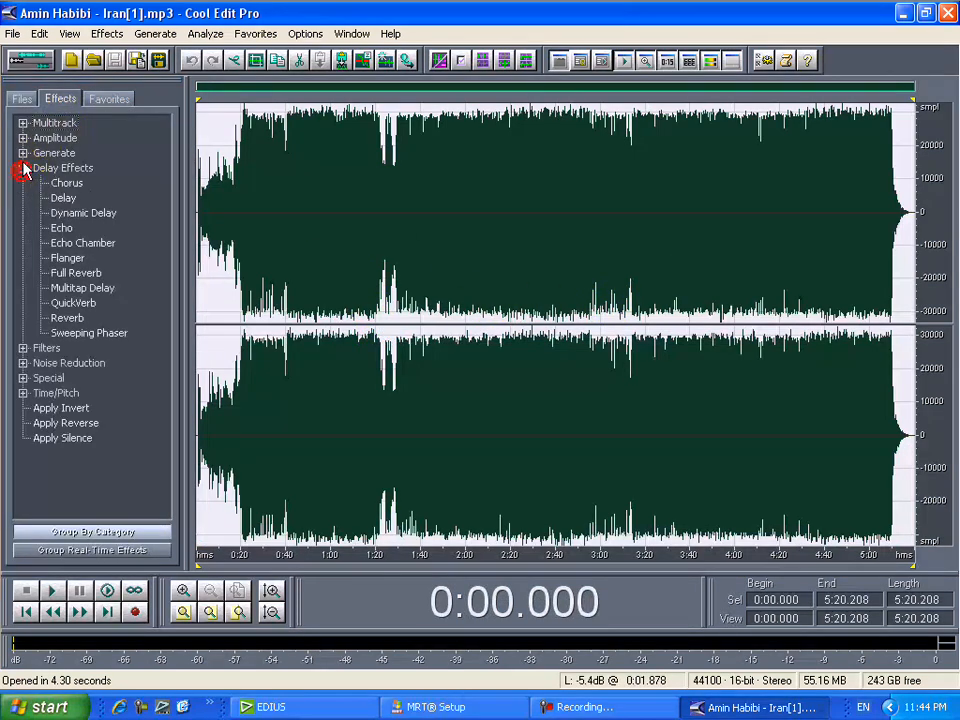
pyautogui.click(22, 348)
pyautogui.doubleClick(76, 453)
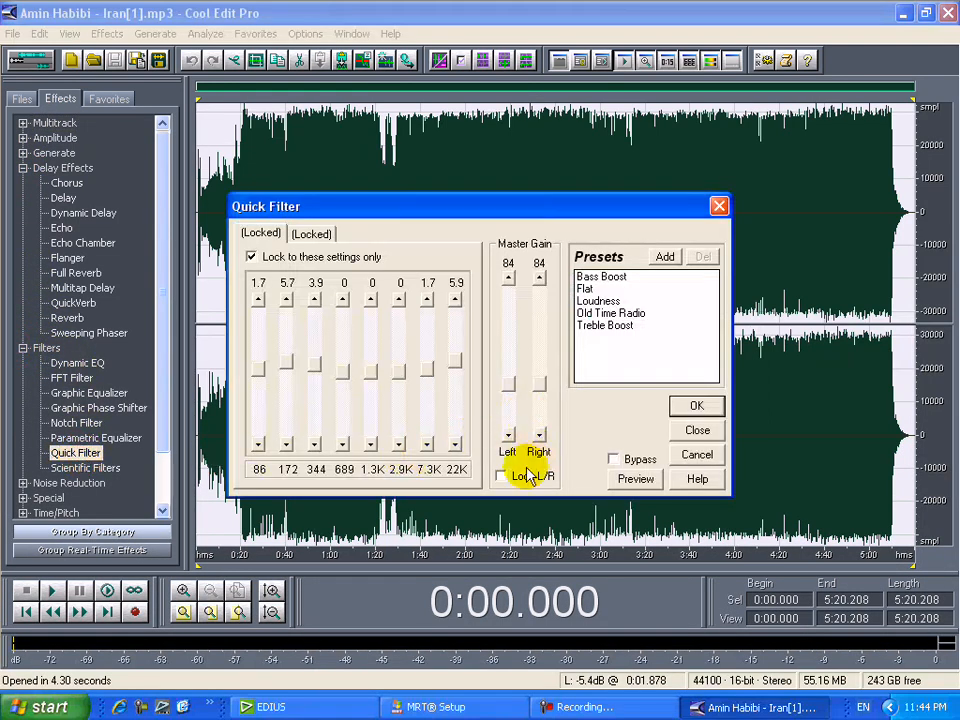
pyautogui.click(505, 477)
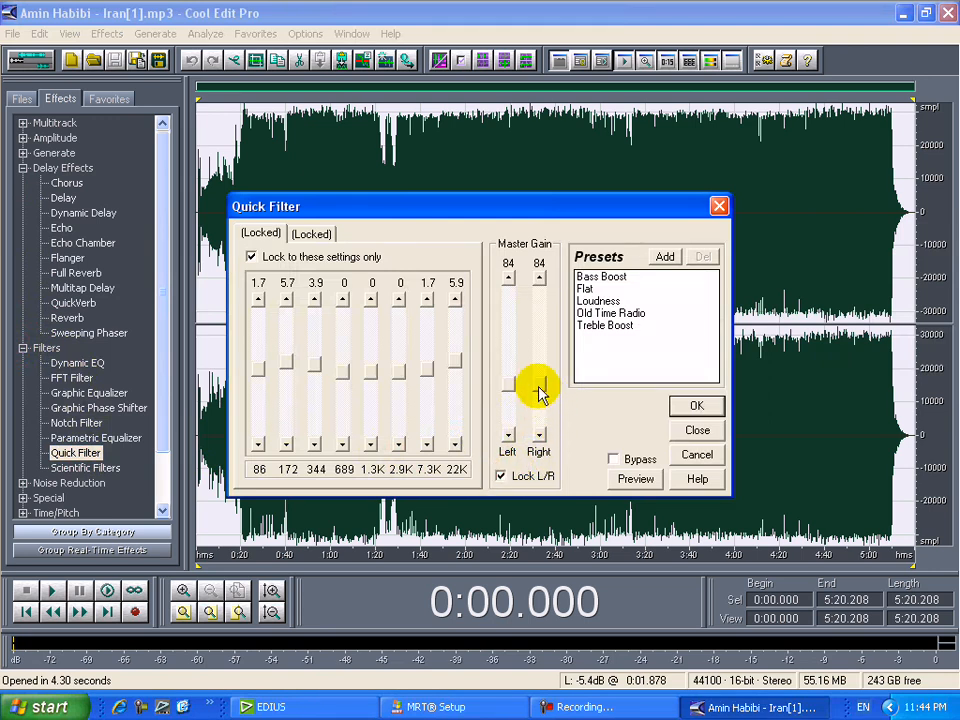
pyautogui.moveTo(540, 390); pyautogui.dragTo(538, 400)
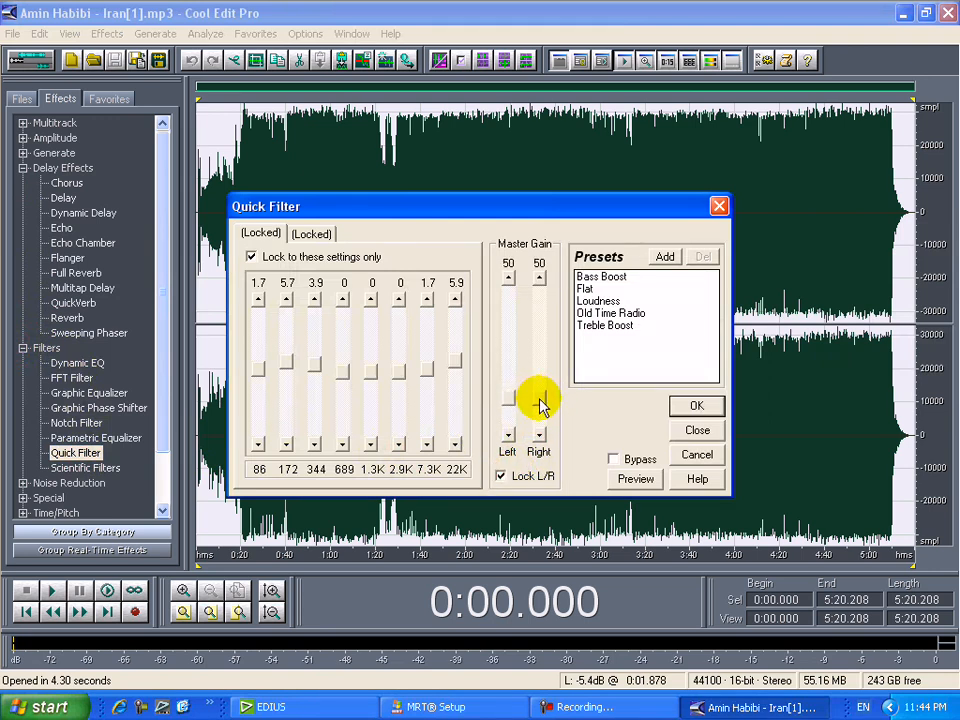
pyautogui.click(697, 406)
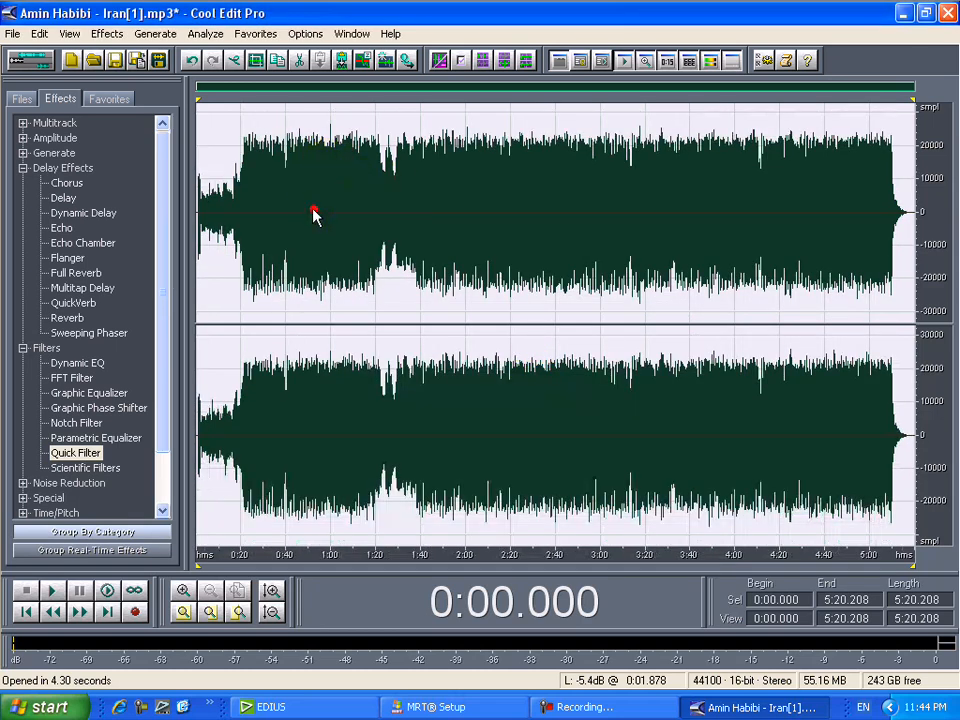
pyautogui.click(314, 215)
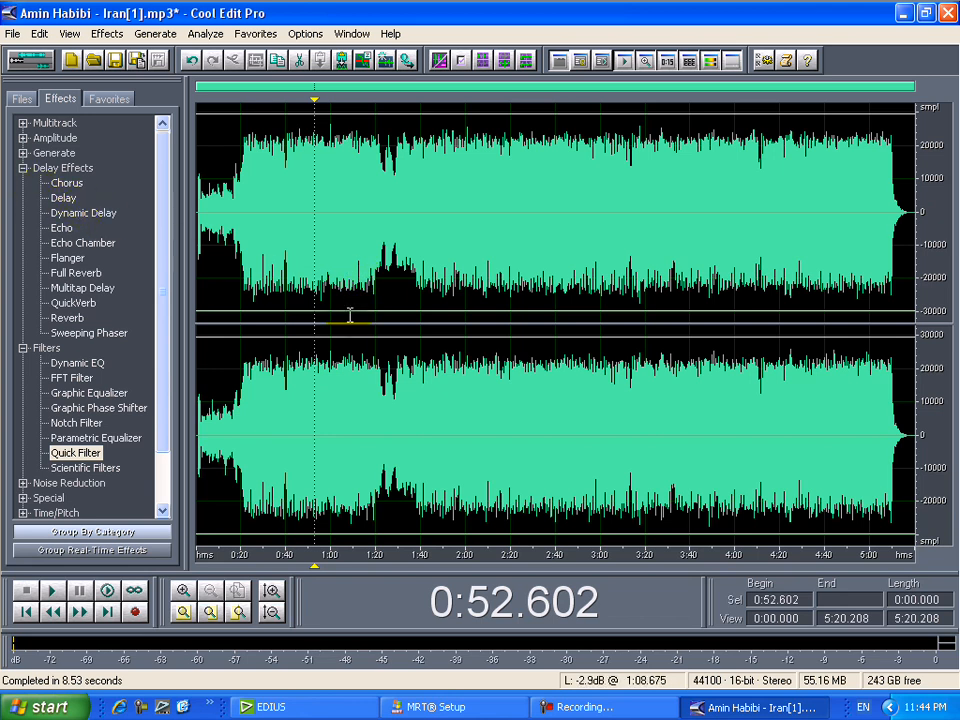
# Select the entire waveform of 02. Avaze Homaoun.mp3 and apply the Quick Filter with both master gains at 72
pyautogui.hotkey('ctrl', 'Tab')
pyautogui.hotkey('ctrl', 'Tab')
pyautogui.hotkey('ctrl', 'Tab')
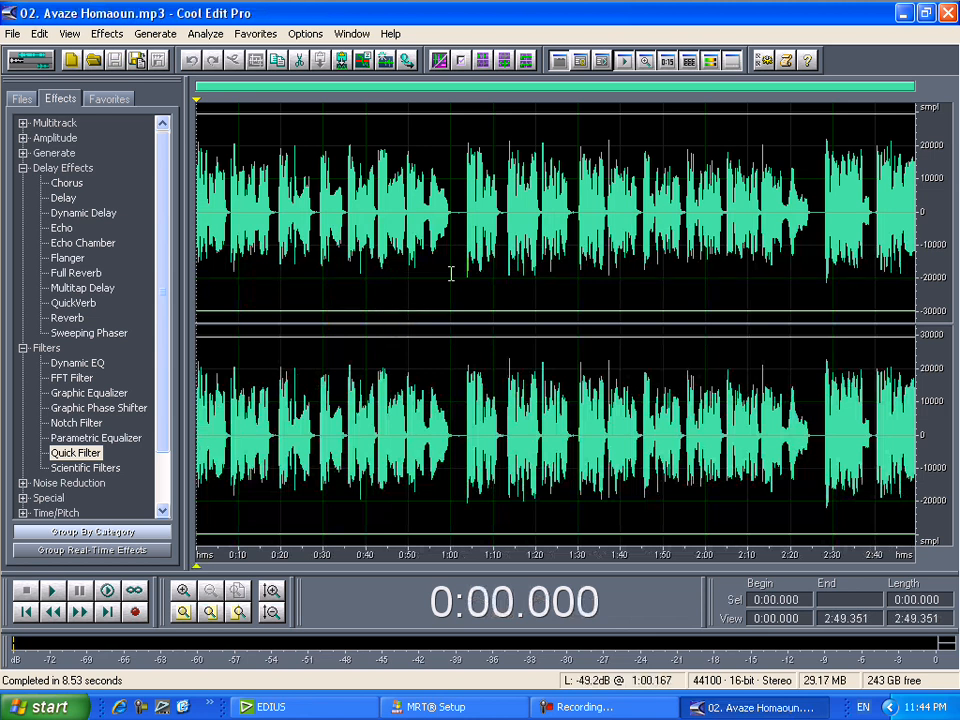
pyautogui.hotkey('ctrl', 'a')
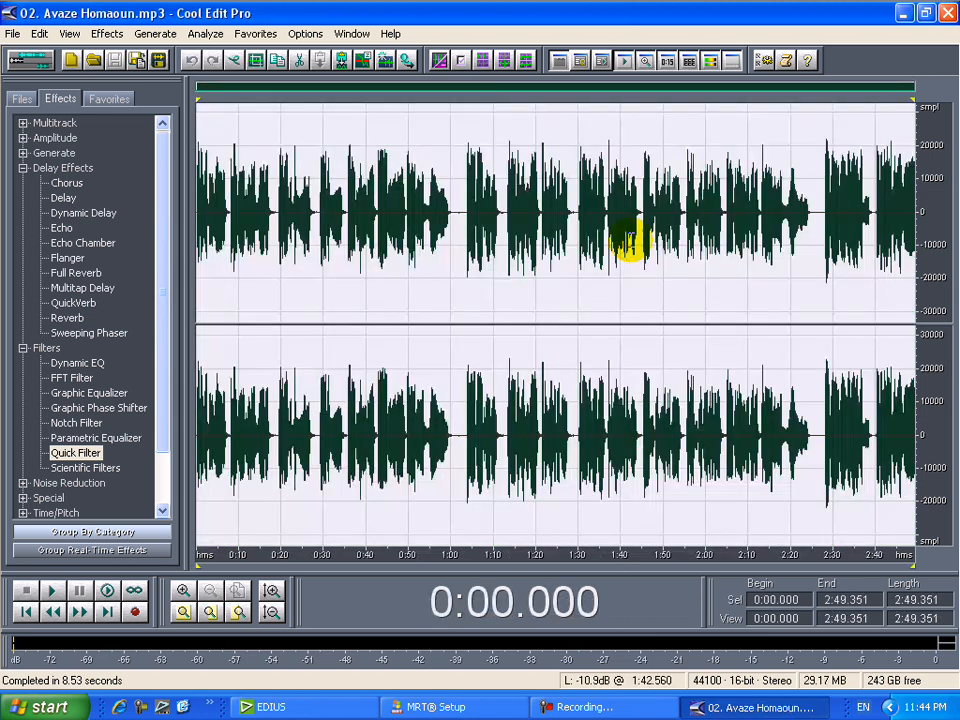
pyautogui.doubleClick(90, 452)
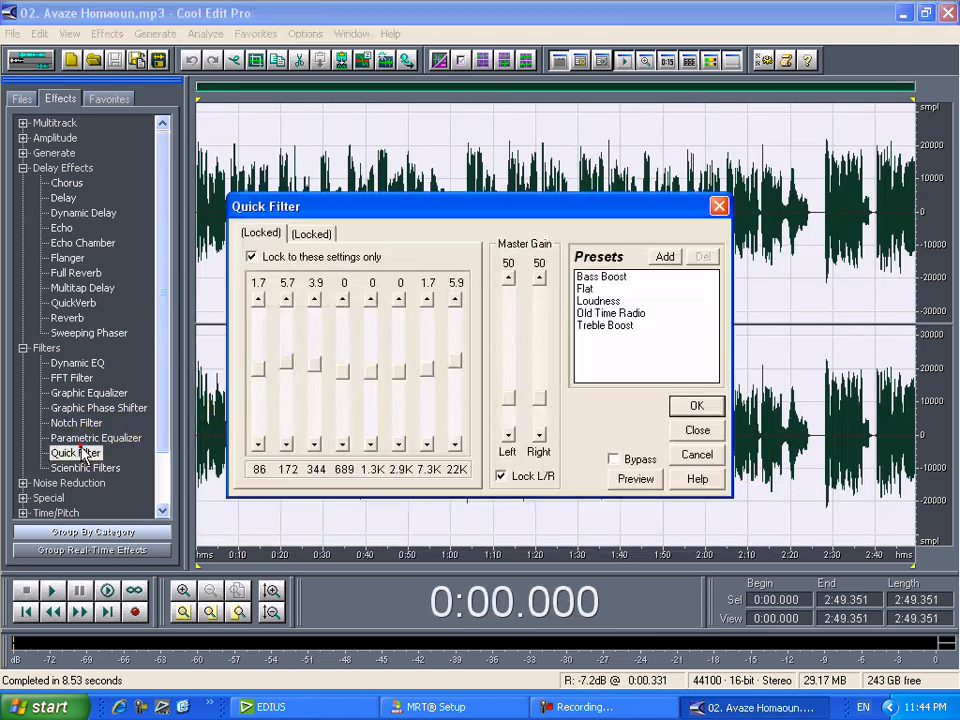
pyautogui.moveTo(537, 404); pyautogui.dragTo(540, 390)
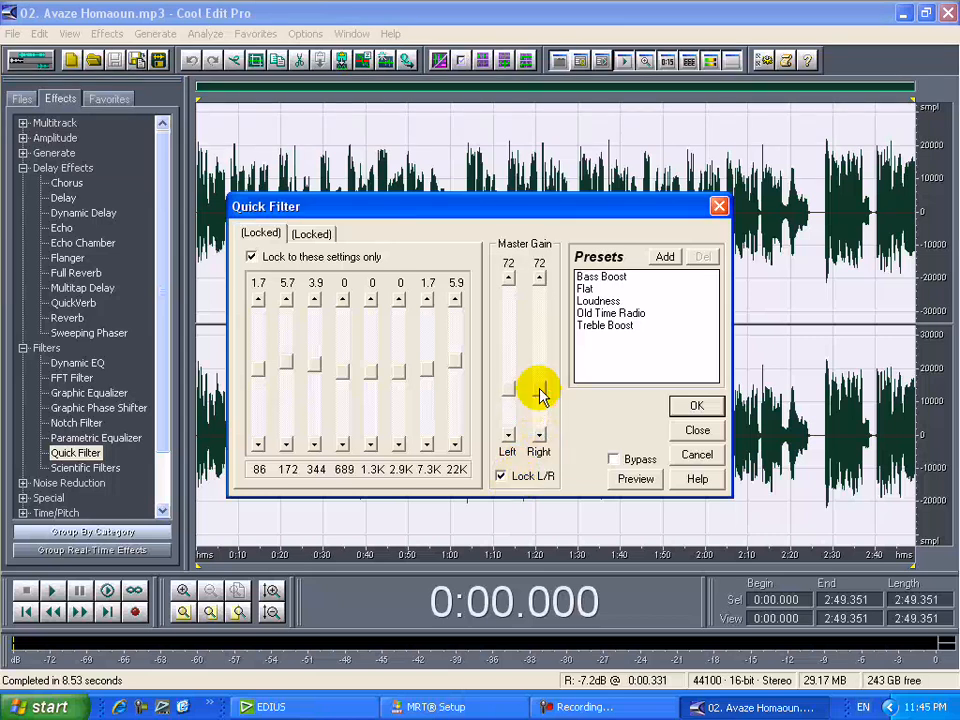
pyautogui.click(697, 407)
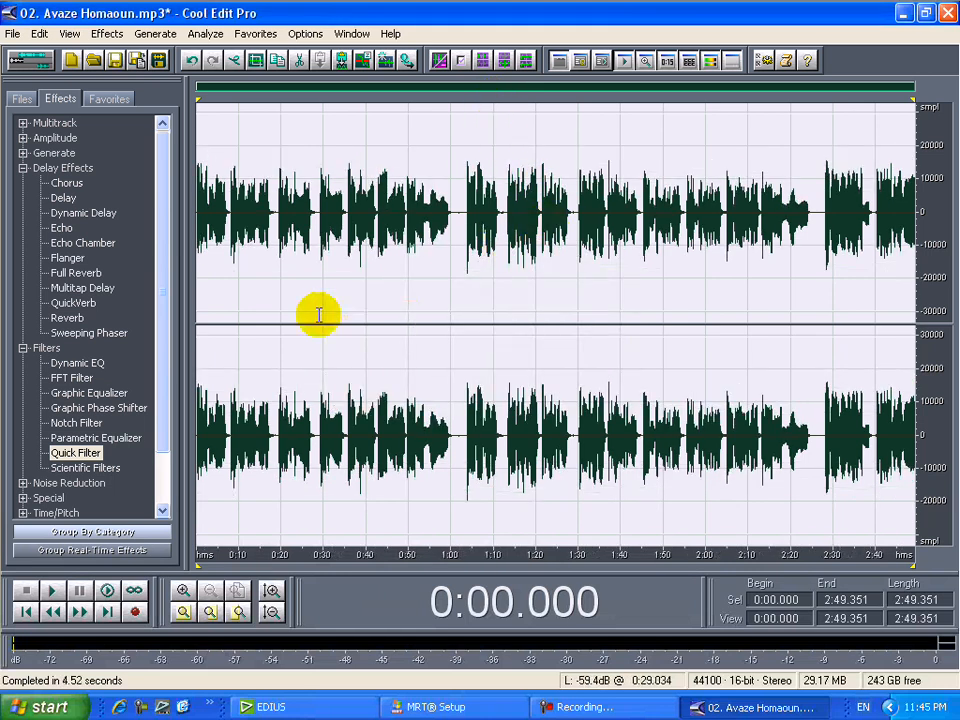
# Apply the Quick Filter again to the whole 02. Avaze Homaoun.mp3 waveform with both master gains at 106
pyautogui.doubleClick(78, 453)
pyautogui.moveTo(546, 394); pyautogui.dragTo(546, 380)
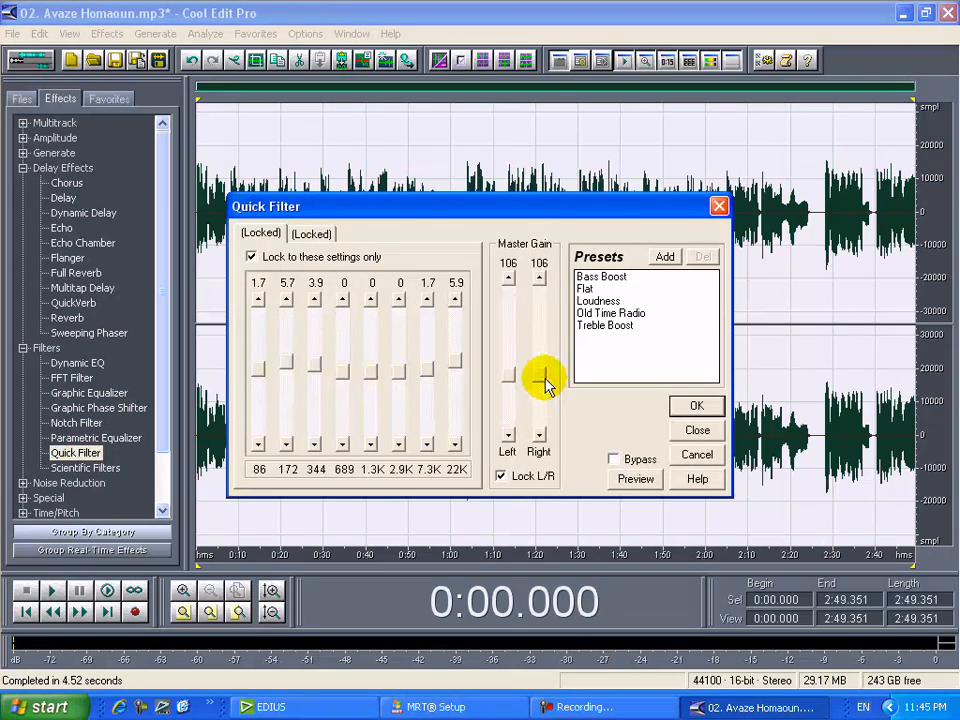
pyautogui.click(697, 404)
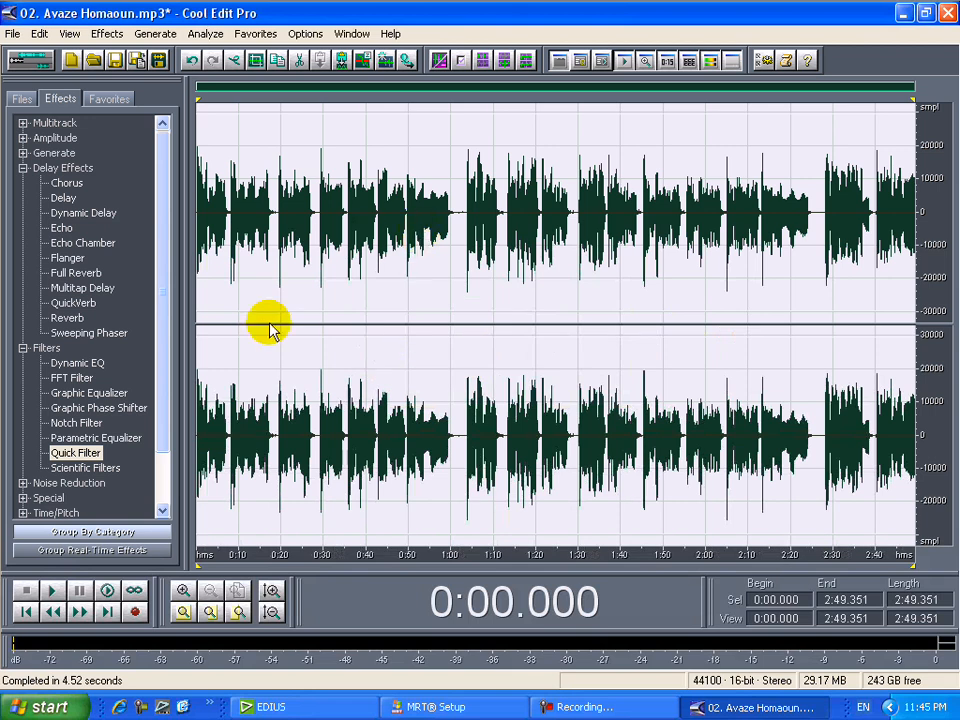
# Try another Quick Filter pass with a higher master gain on the whole waveform, listen to the start, and undo it
pyautogui.doubleClick(88, 455)
pyautogui.moveTo(539, 355); pyautogui.dragTo(537, 376)
pyautogui.click(695, 404)
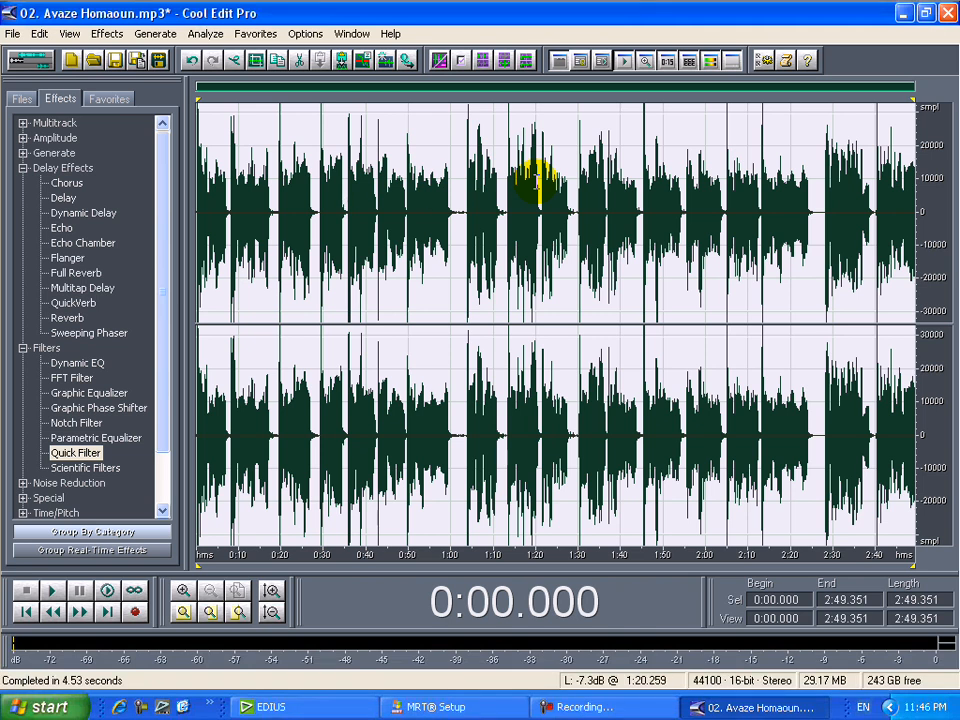
pyautogui.click(53, 593)
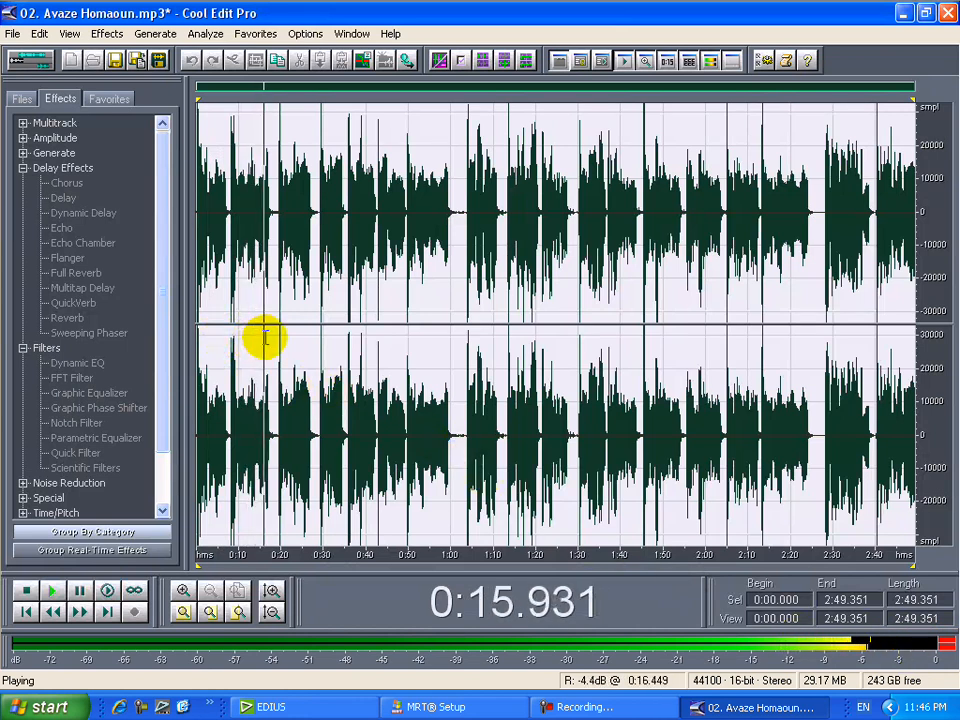
pyautogui.click(26, 590)
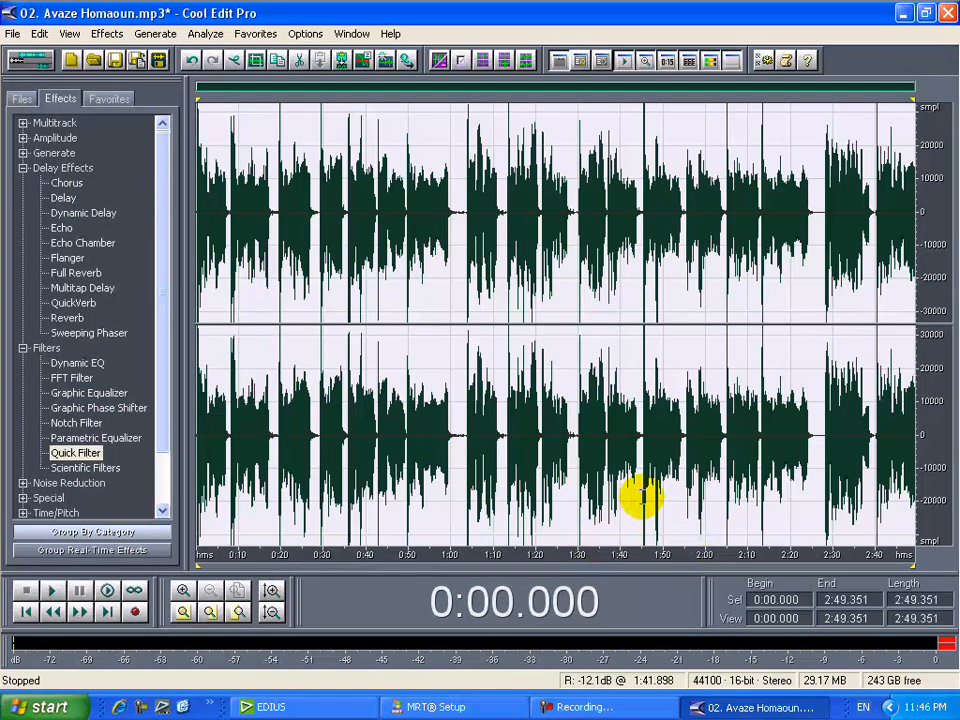
pyautogui.click(190, 60)
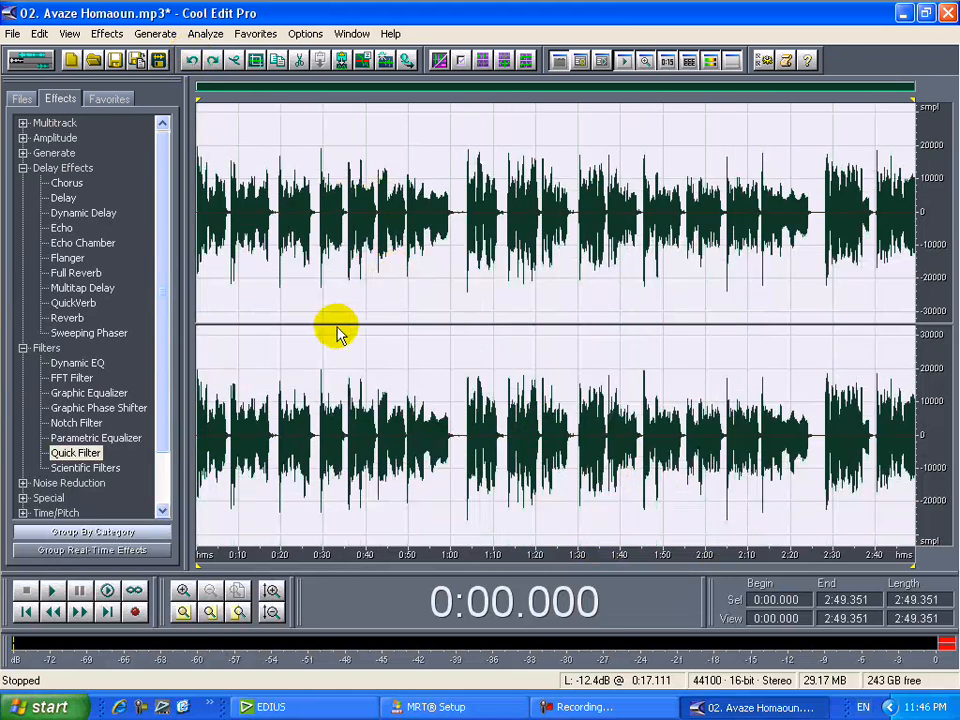
# Play the file from about 0:33 while placing the cursor in the left channel only, the right channel only, and both channels
pyautogui.click(337, 327)
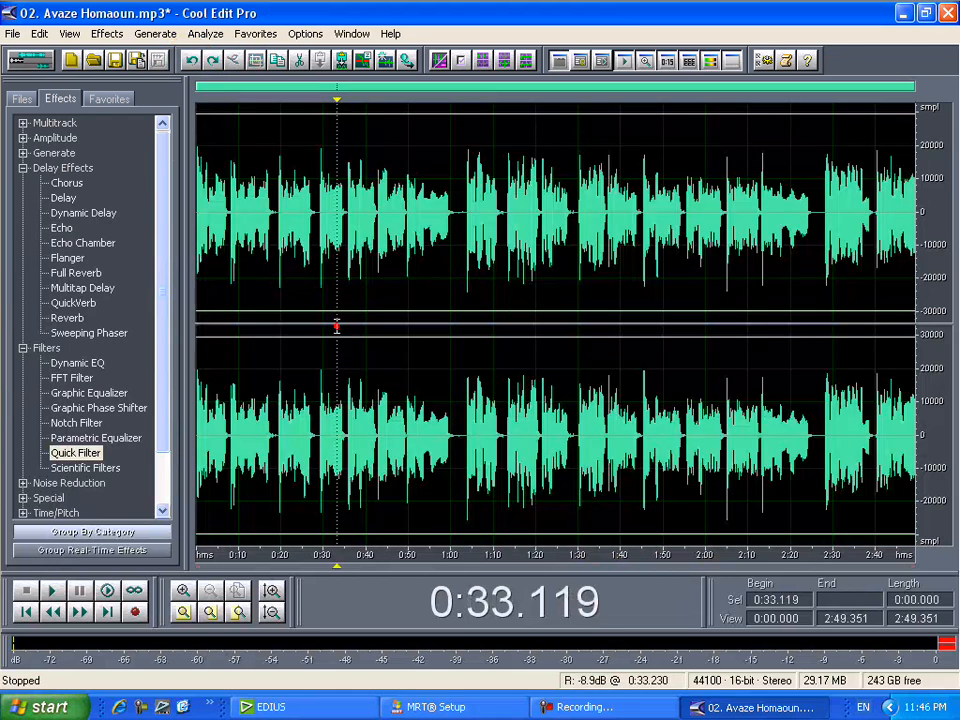
pyautogui.click(52, 591)
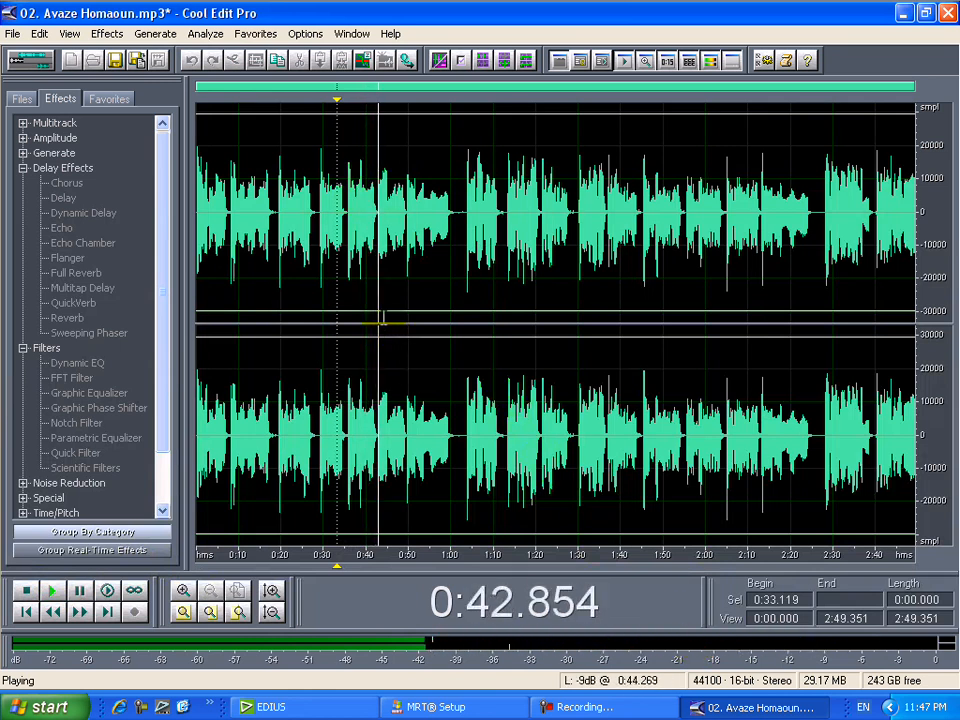
pyautogui.click(427, 137)
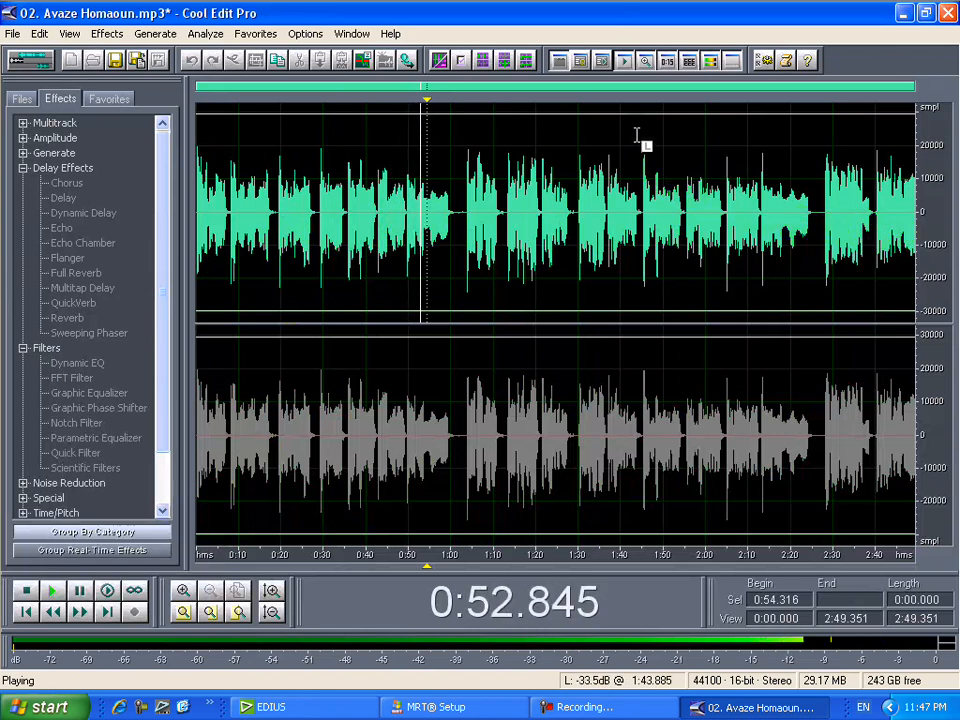
pyautogui.click(604, 515)
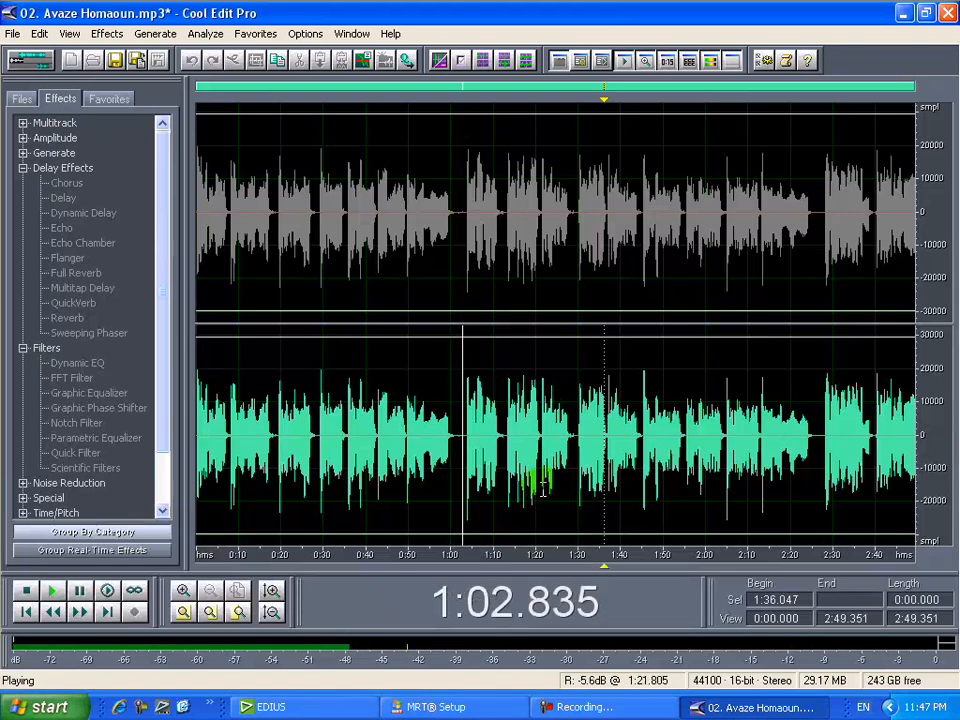
pyautogui.click(441, 323)
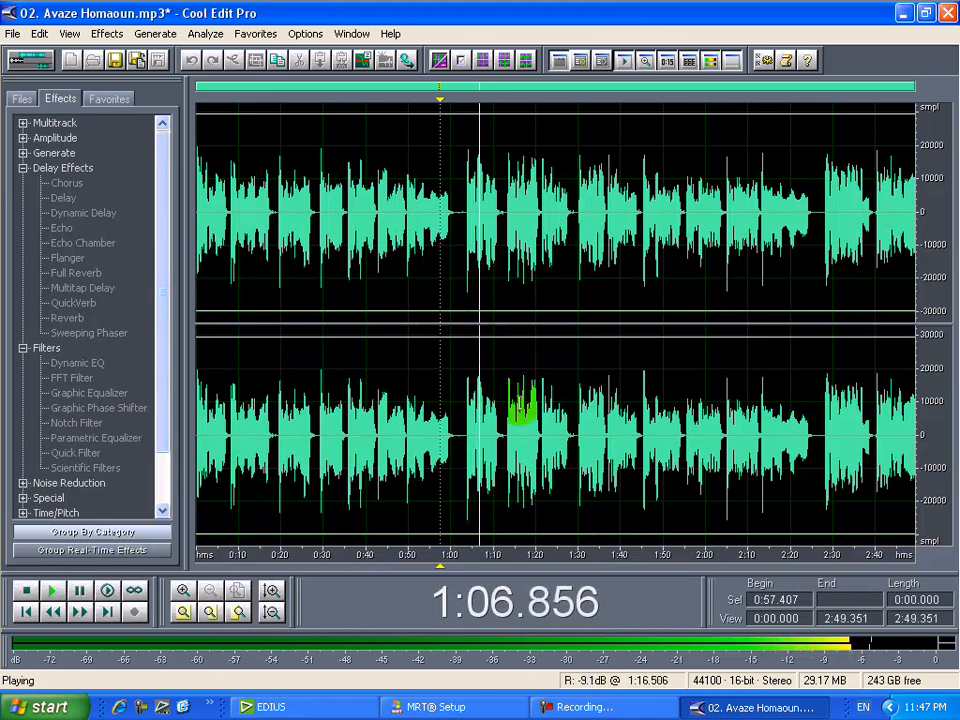
# Select the entire right channel, switch the selection to the entire left channel, stop playback, and delete the left channel's audio
pyautogui.click(541, 508)
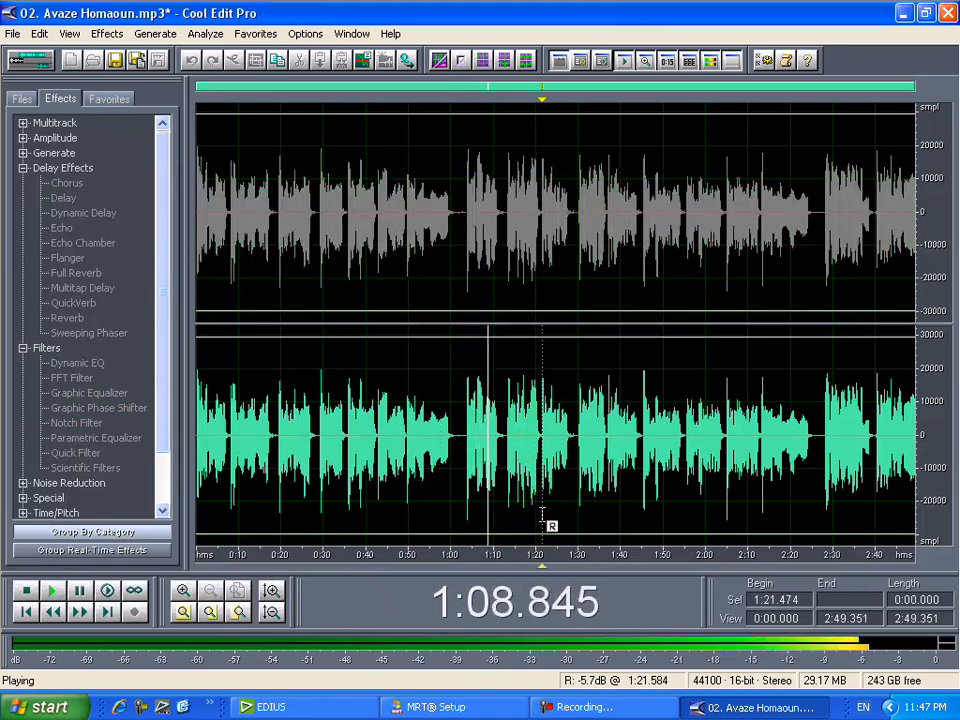
pyautogui.doubleClick(541, 515)
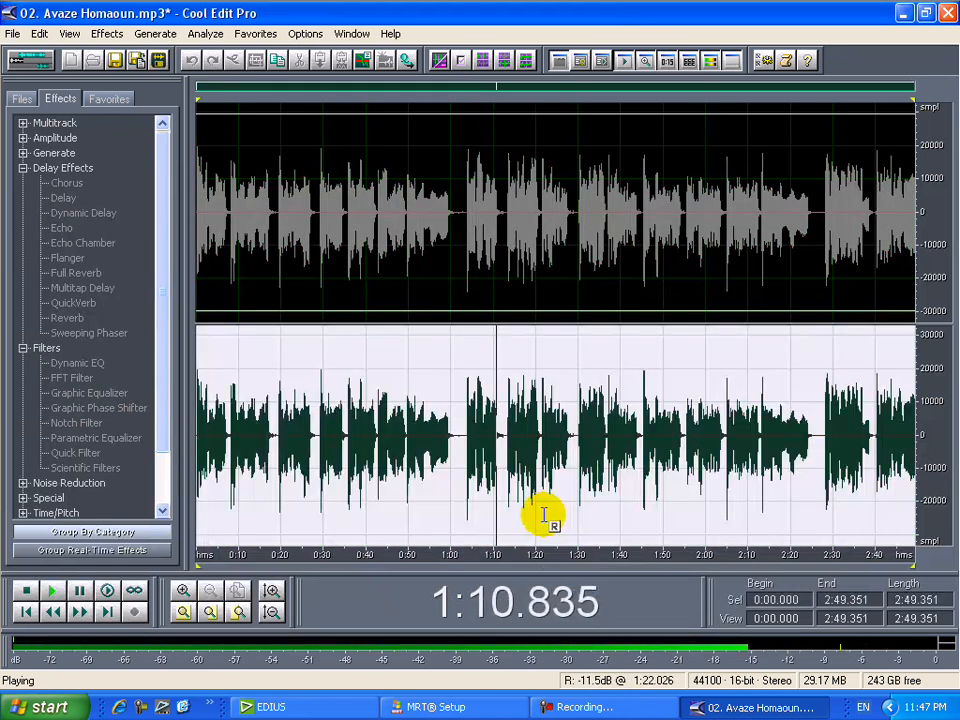
pyautogui.doubleClick(592, 130)
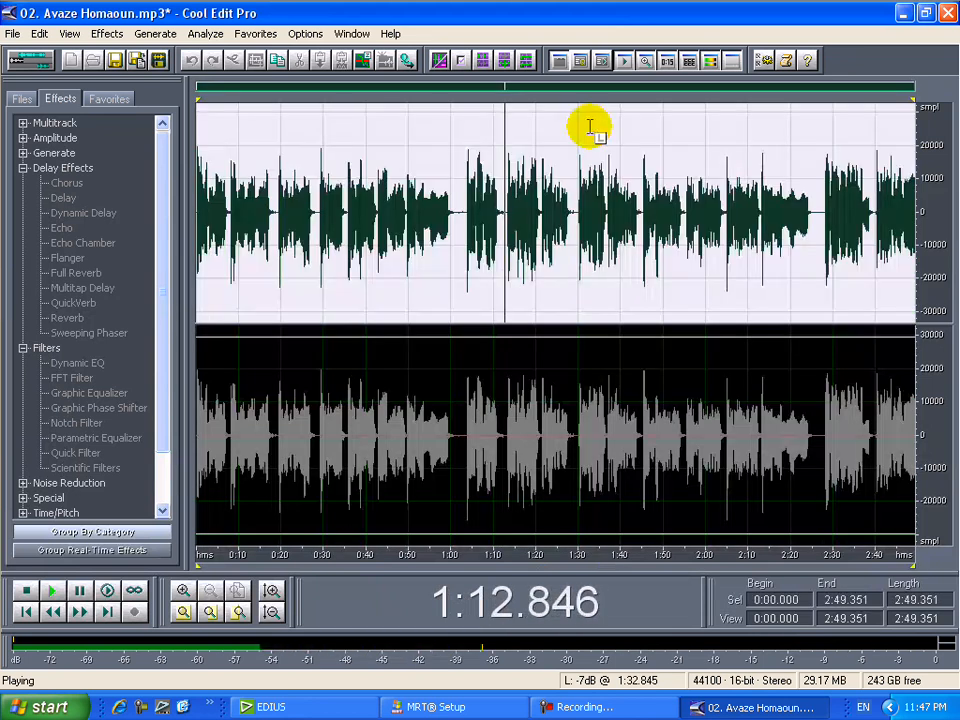
pyautogui.click(30, 593)
pyautogui.press('Delete')
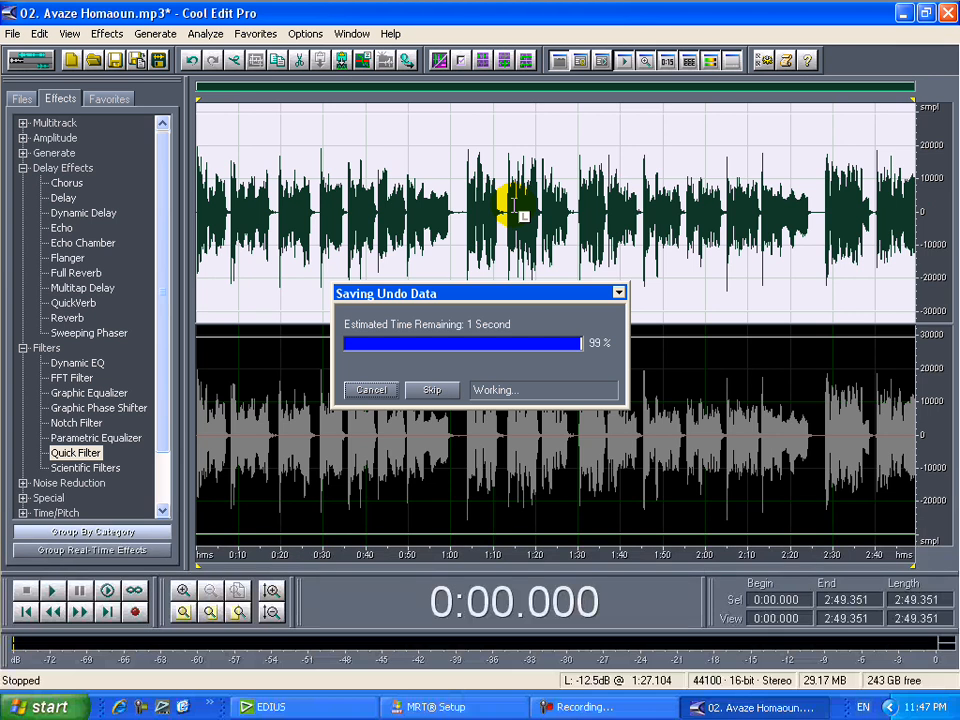
pyautogui.click(514, 216)
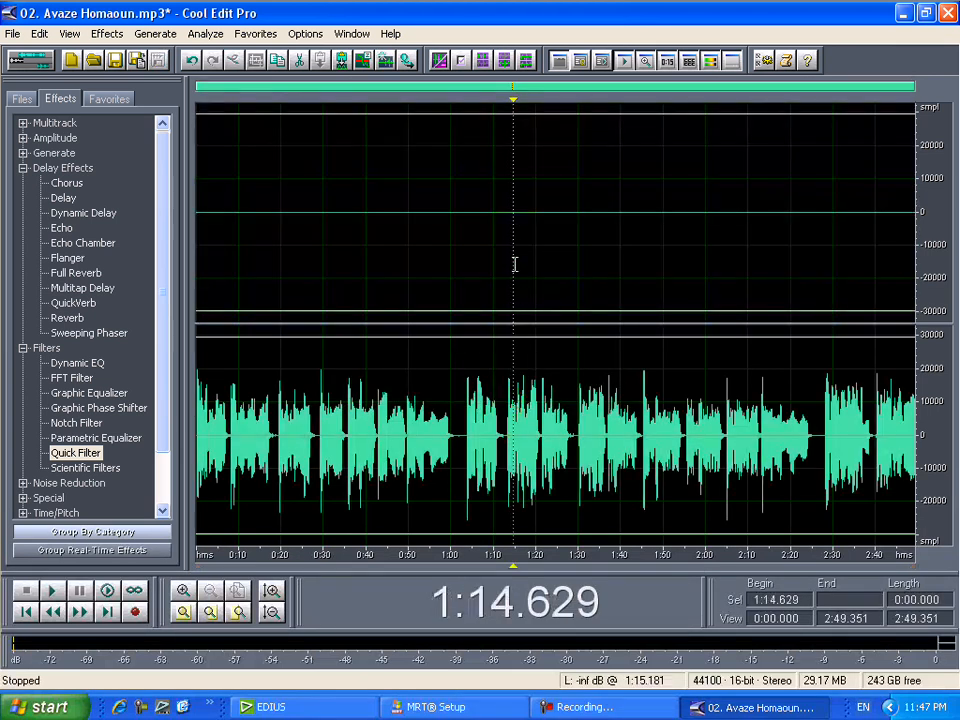
# Place the cursor at several points in the emptied left and intact right channels, and undo the left channel's deletion
pyautogui.click(471, 431)
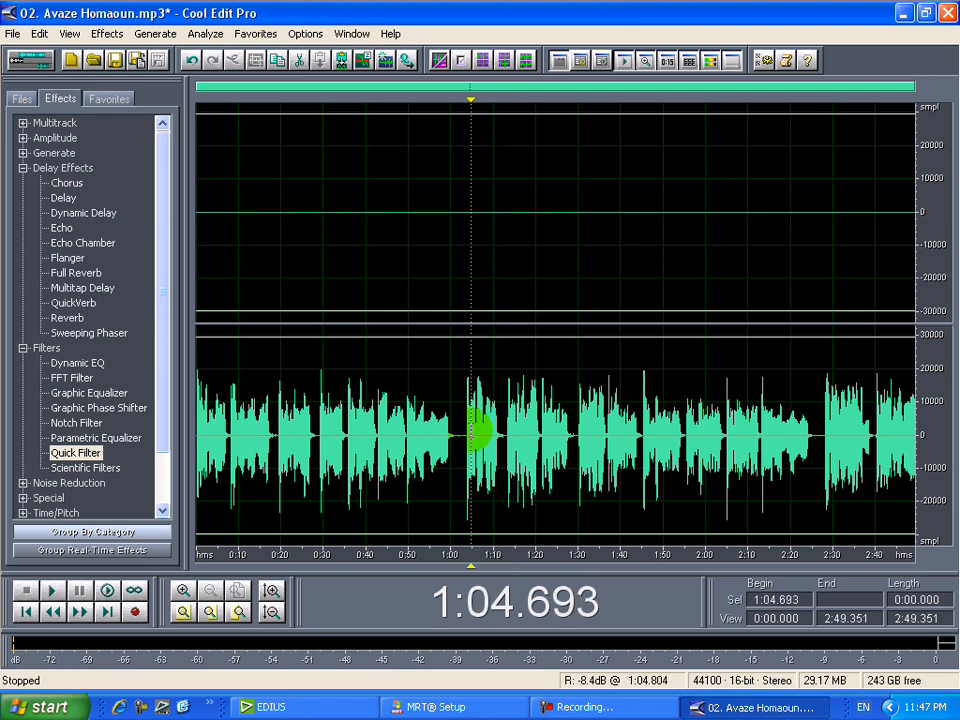
pyautogui.click(439, 219)
pyautogui.click(476, 437)
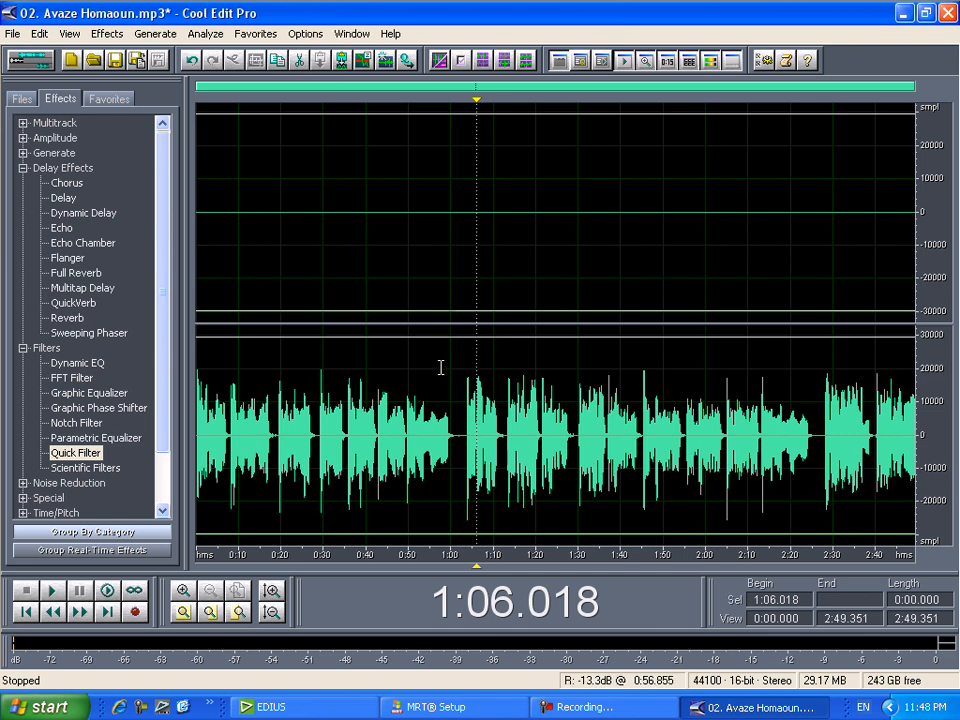
pyautogui.click(394, 447)
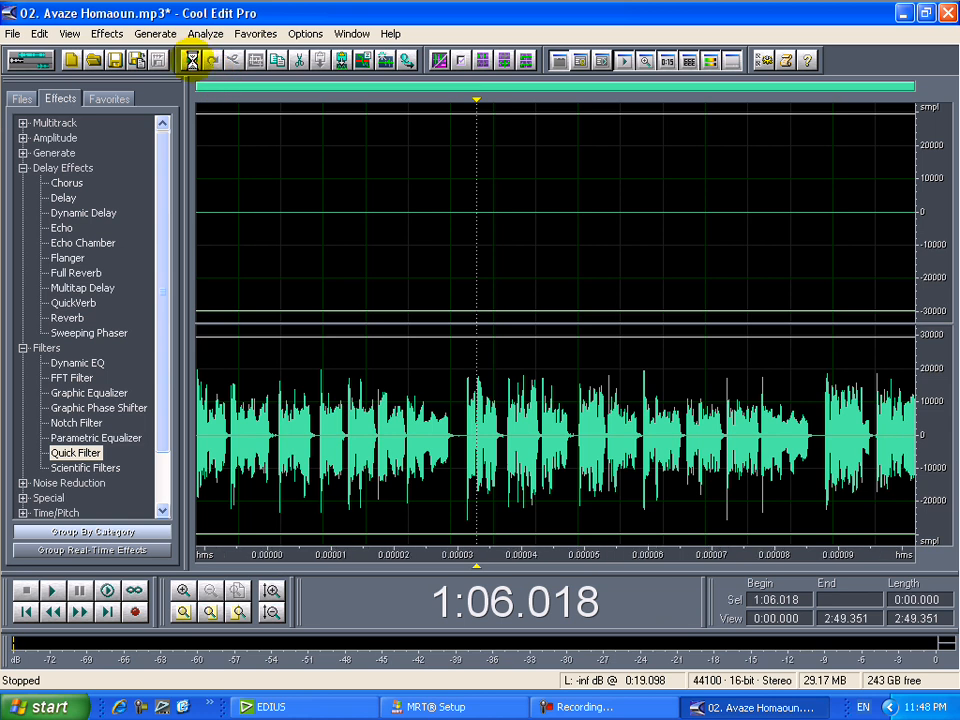
pyautogui.doubleClick(320, 195)
pyautogui.click(484, 330)
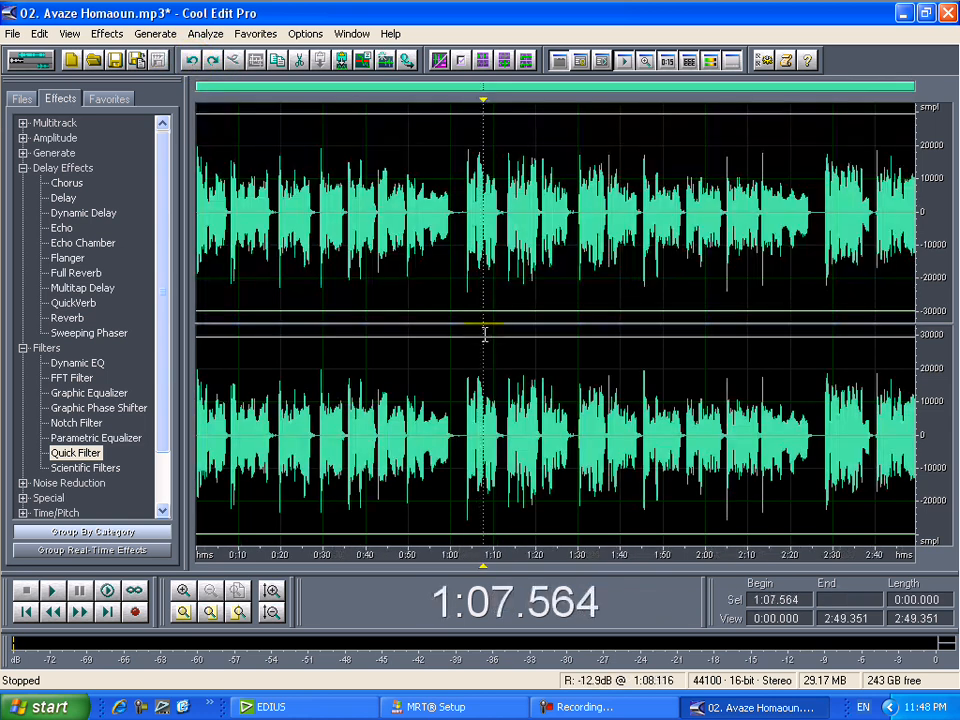
# Select the section from about 0:29 to 1:00 in both channels for a closer view of its waveform
pyautogui.moveTo(450, 286); pyautogui.dragTo(320, 293)
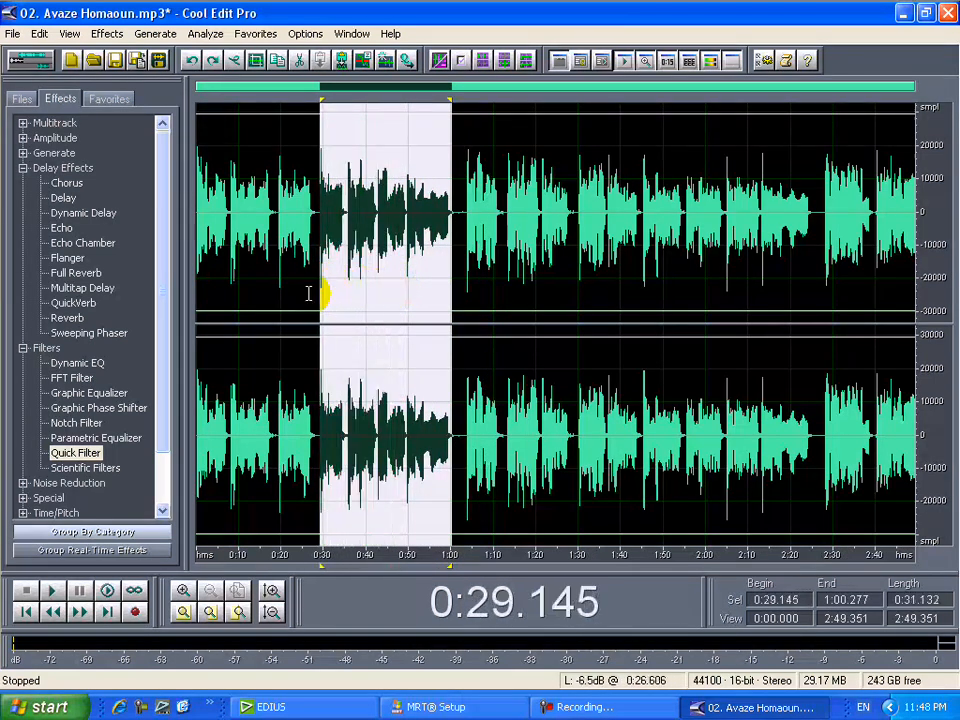
pyautogui.scroll(1, 309, 293)
pyautogui.scroll(8, 309, 293)
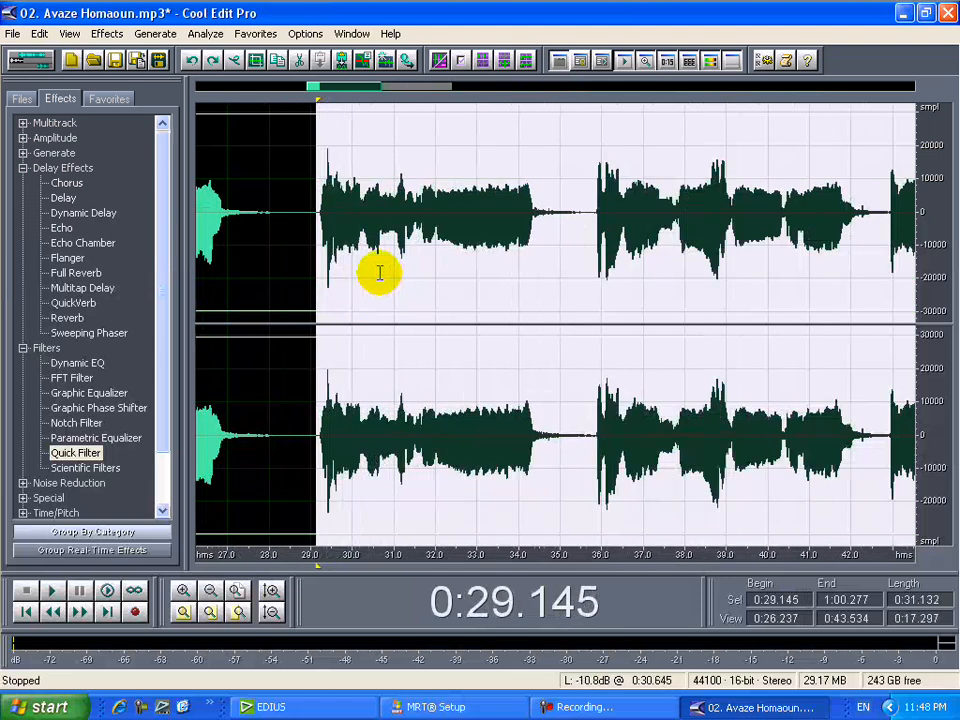
# Pull the sample near 0:29.268 down to the lowest amplitude in both channels, creating a spike in the waveform, and deselect the section
pyautogui.scroll(12, 429, 212)
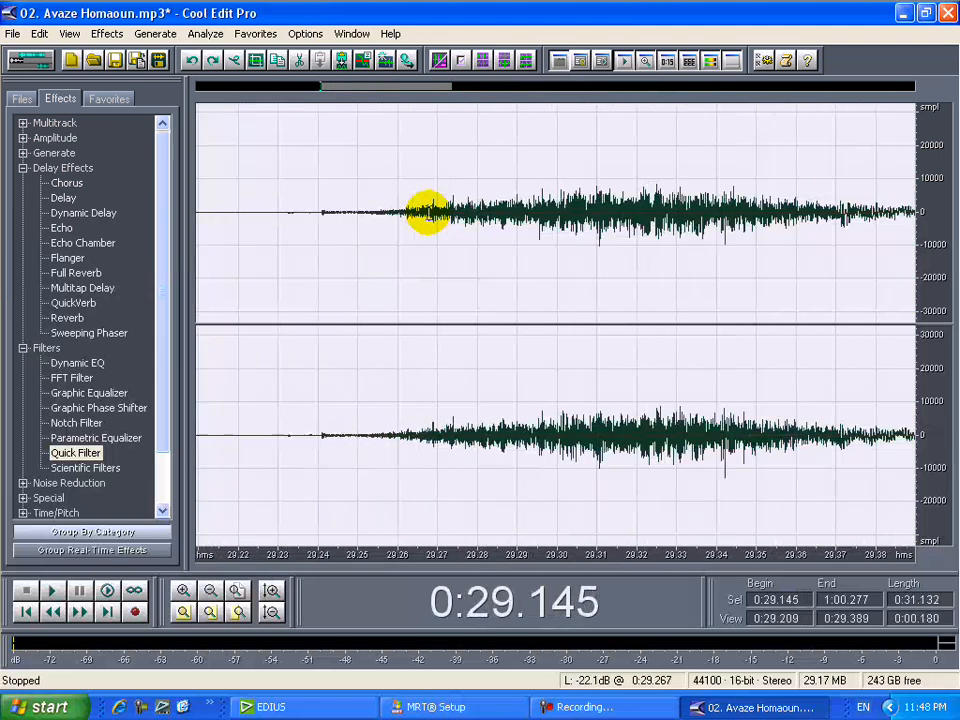
pyautogui.scroll(8, 429, 212)
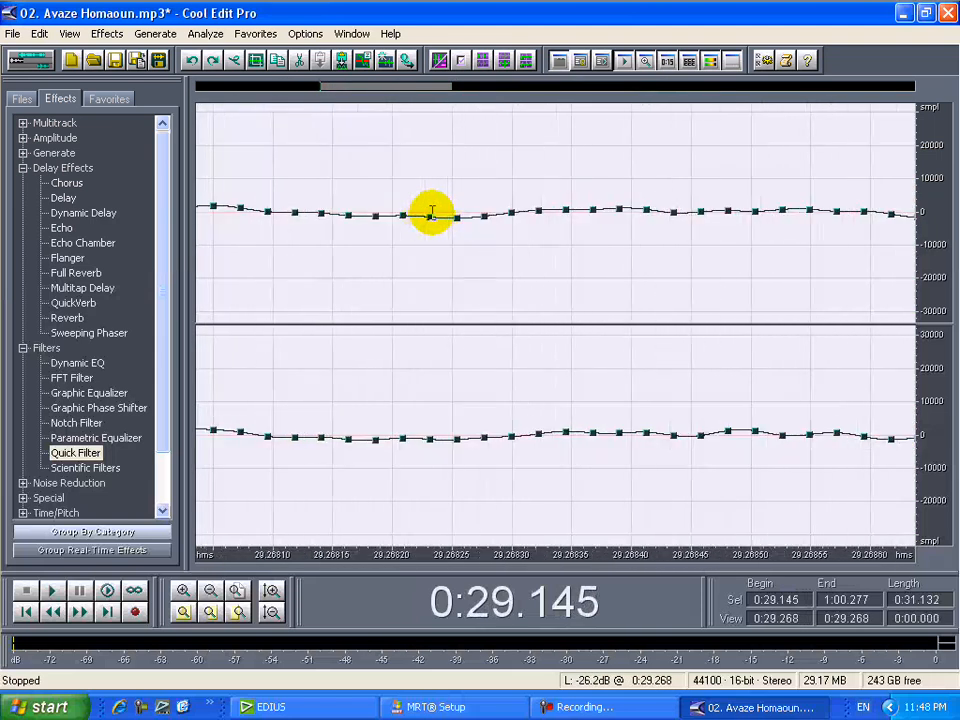
pyautogui.moveTo(411, 217); pyautogui.dragTo(411, 300)
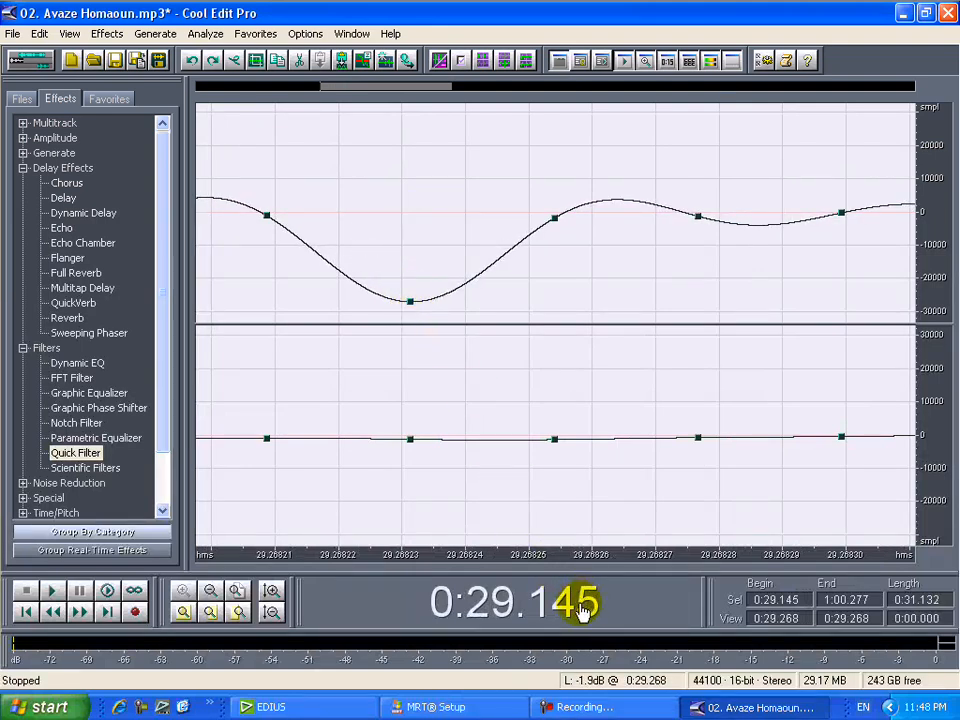
pyautogui.moveTo(411, 302); pyautogui.dragTo(416, 345)
pyautogui.moveTo(411, 438); pyautogui.dragTo(410, 570)
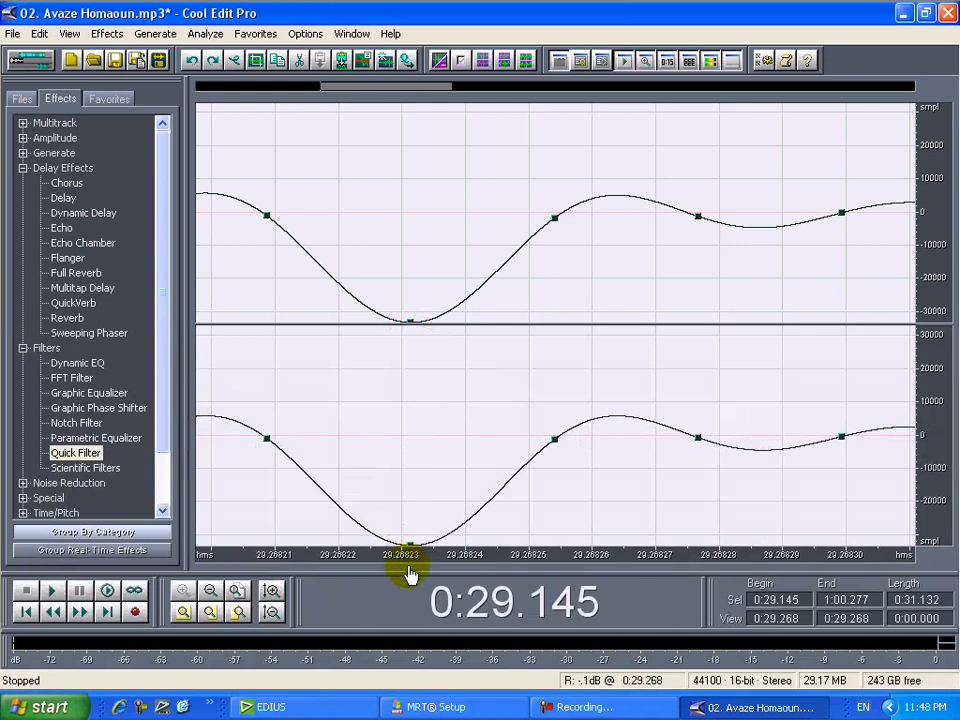
pyautogui.scroll(-3, 435, 342)
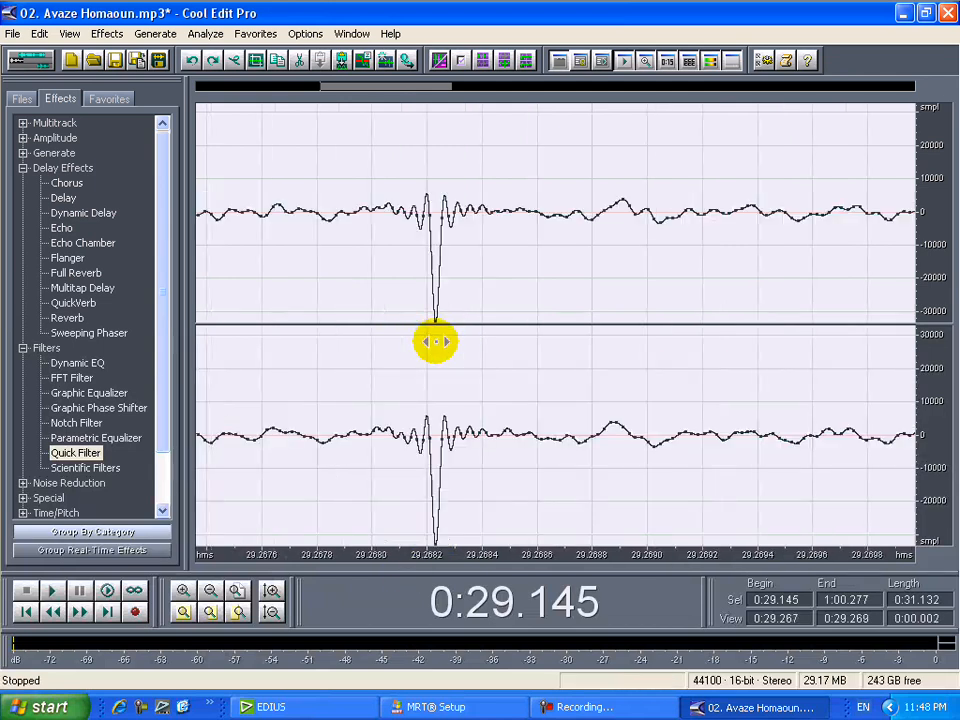
pyautogui.scroll(-3, 377, 336)
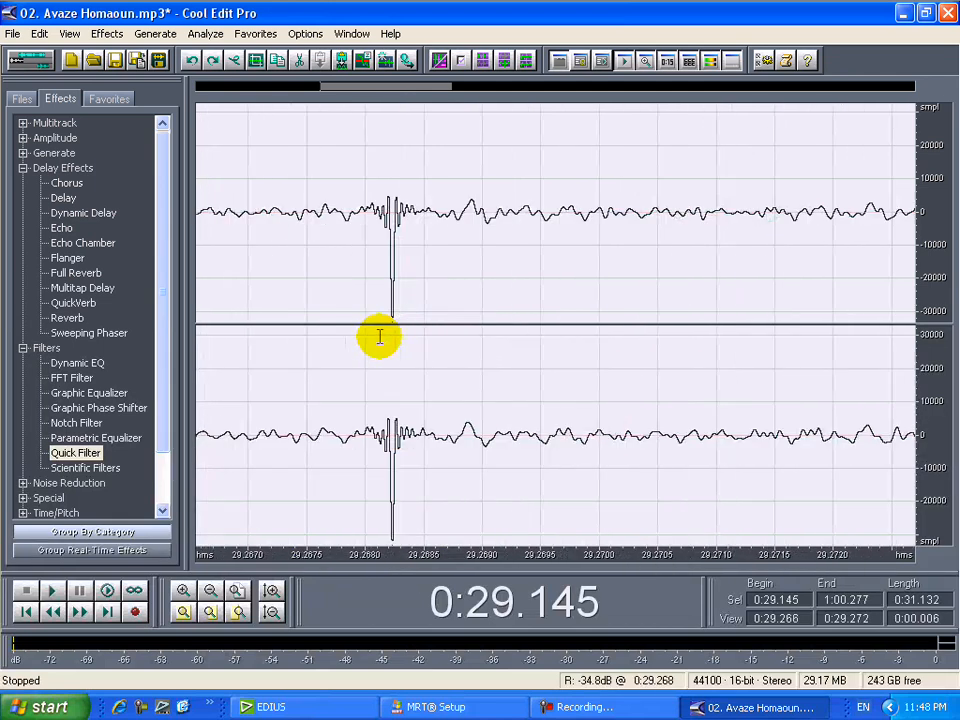
pyautogui.scroll(-10, 375, 336)
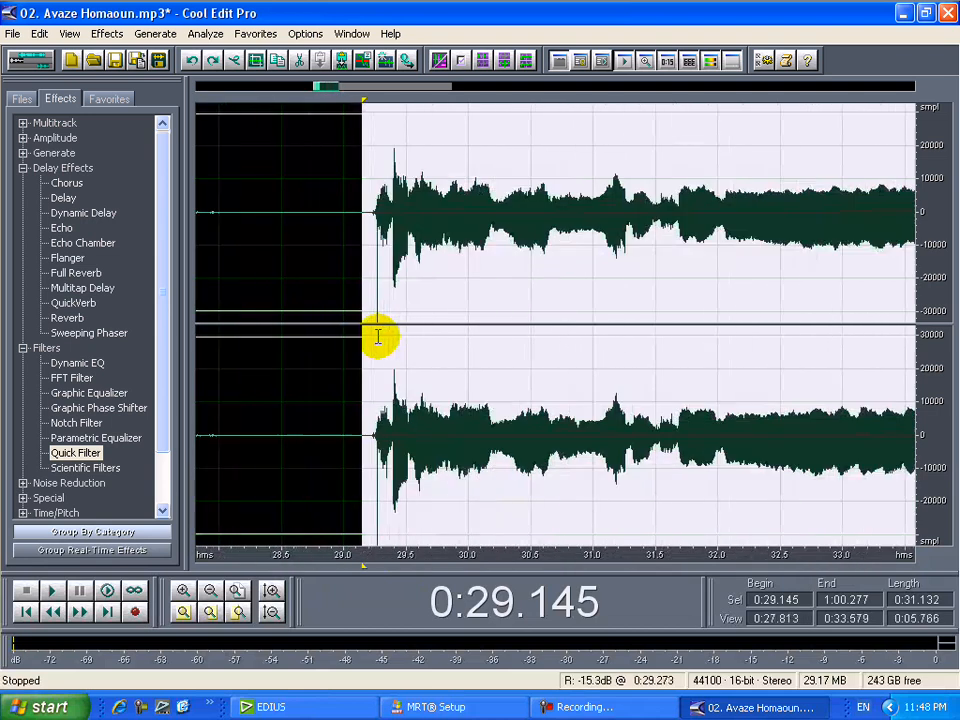
pyautogui.scroll(-5, 388, 330)
pyautogui.click(384, 317)
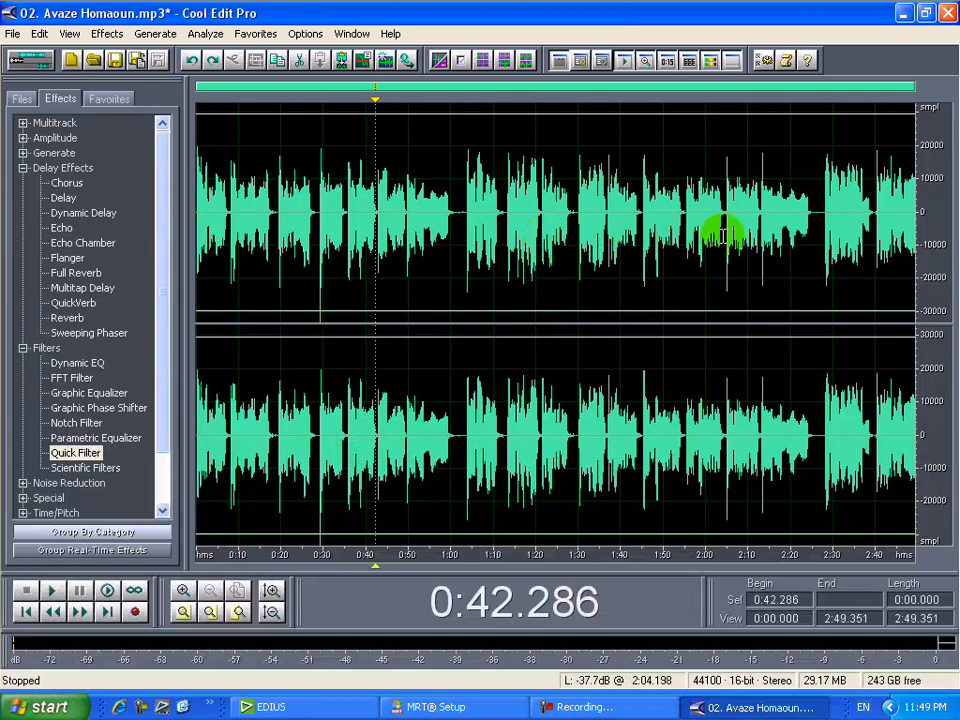
# Apply the Fade Out favorite to the section from about 2:43.8 to the end of the file
pyautogui.moveTo(891, 220); pyautogui.dragTo(931, 220)
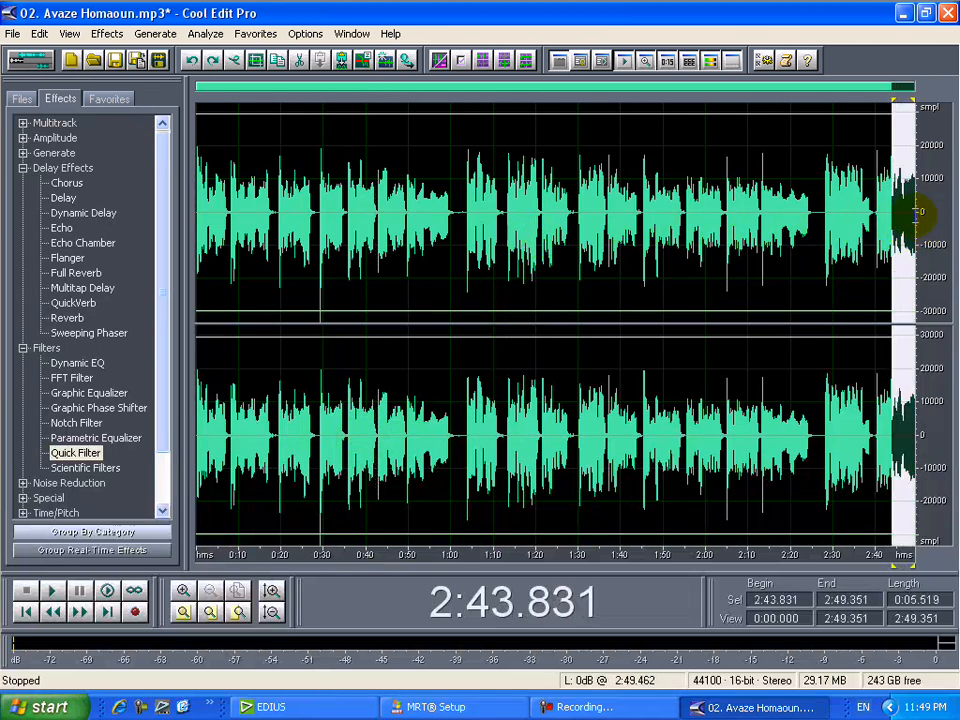
pyautogui.click(113, 100)
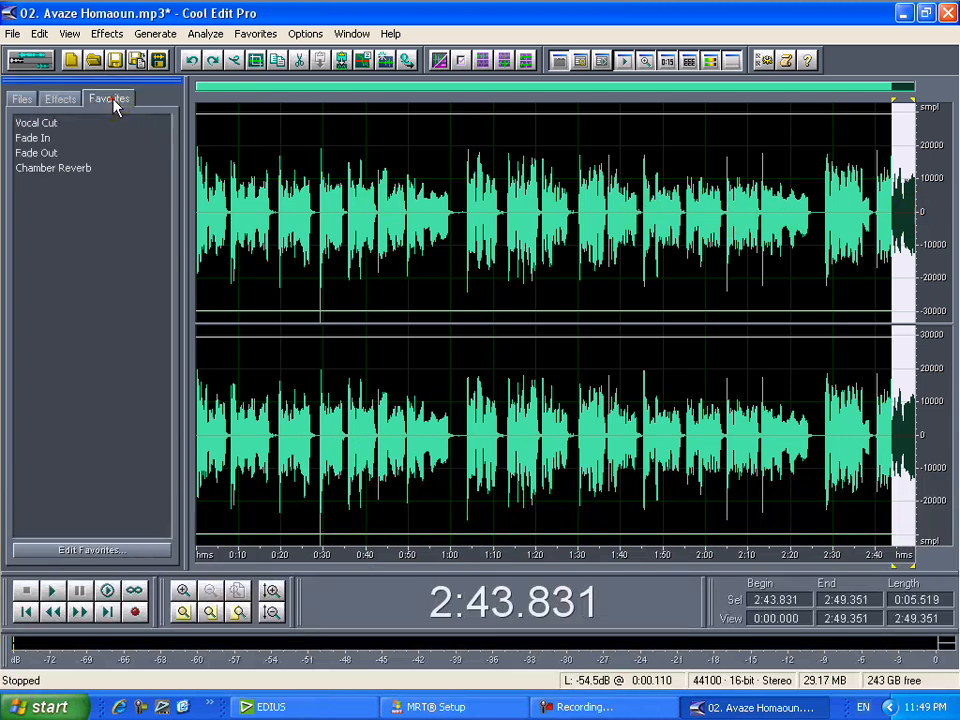
pyautogui.doubleClick(46, 154)
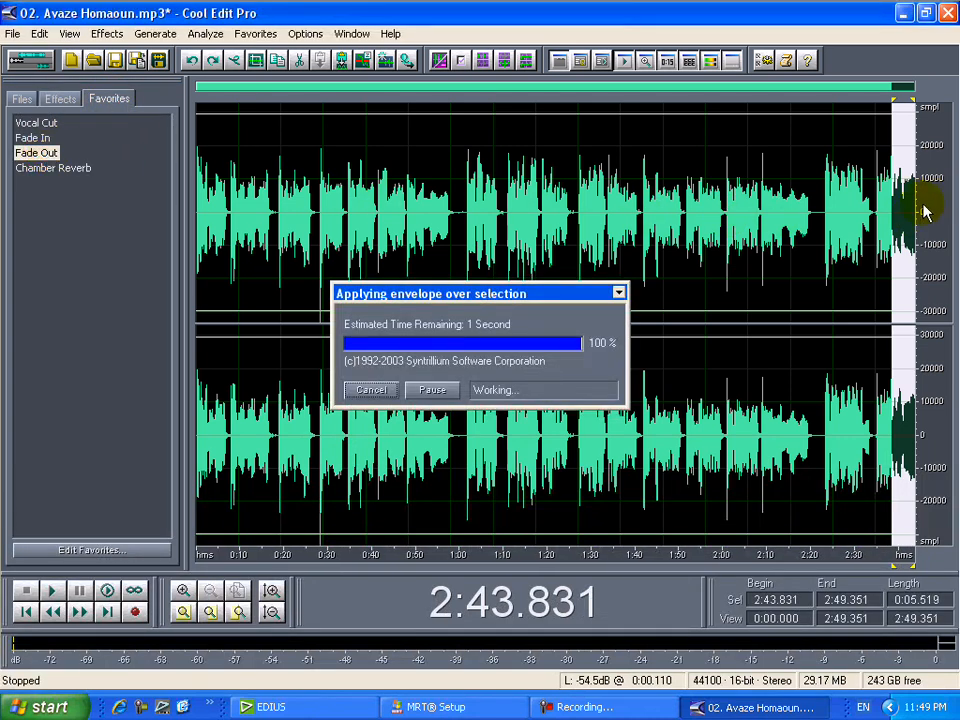
pyautogui.click(909, 218)
pyautogui.click(889, 190)
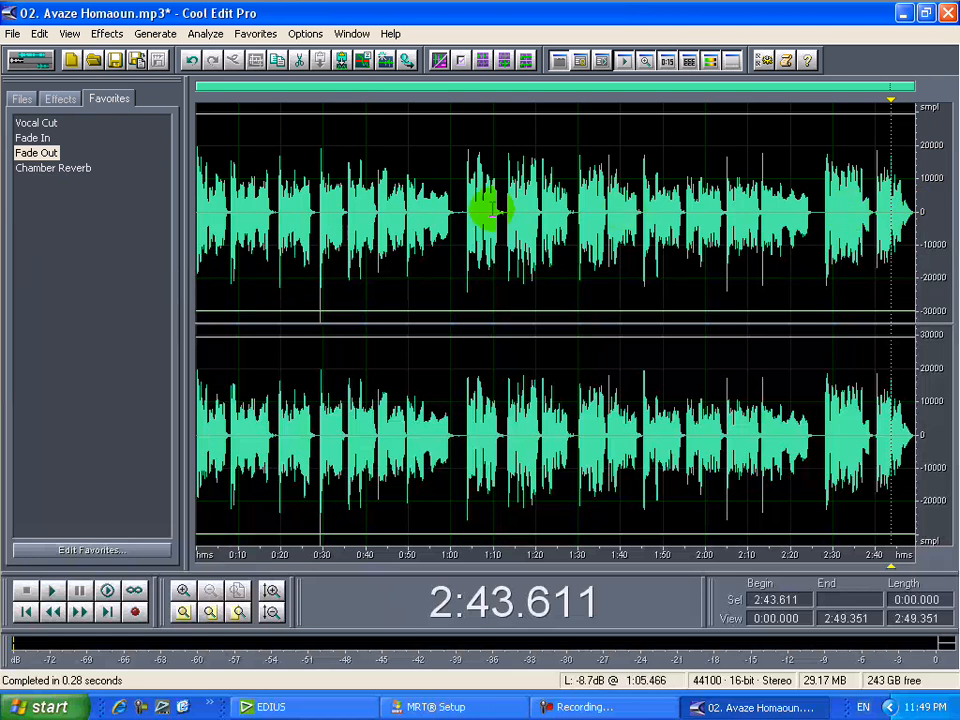
# Apply the Fade In favorite to about the first 3 seconds of the file
pyautogui.moveTo(210, 205); pyautogui.dragTo(188, 206)
pyautogui.doubleClick(22, 140)
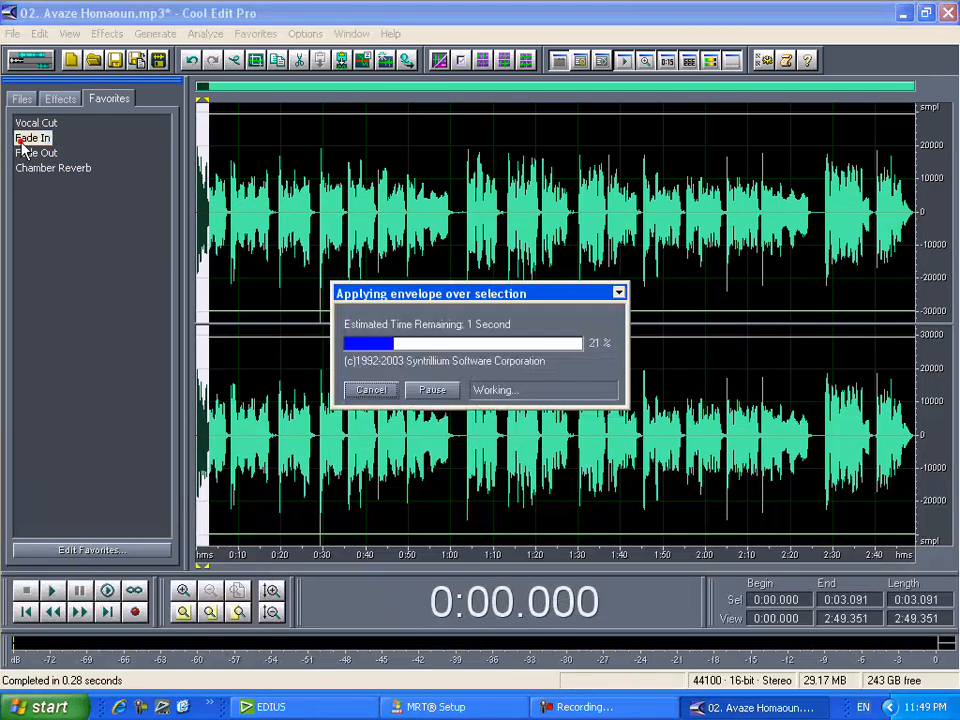
pyautogui.click(201, 216)
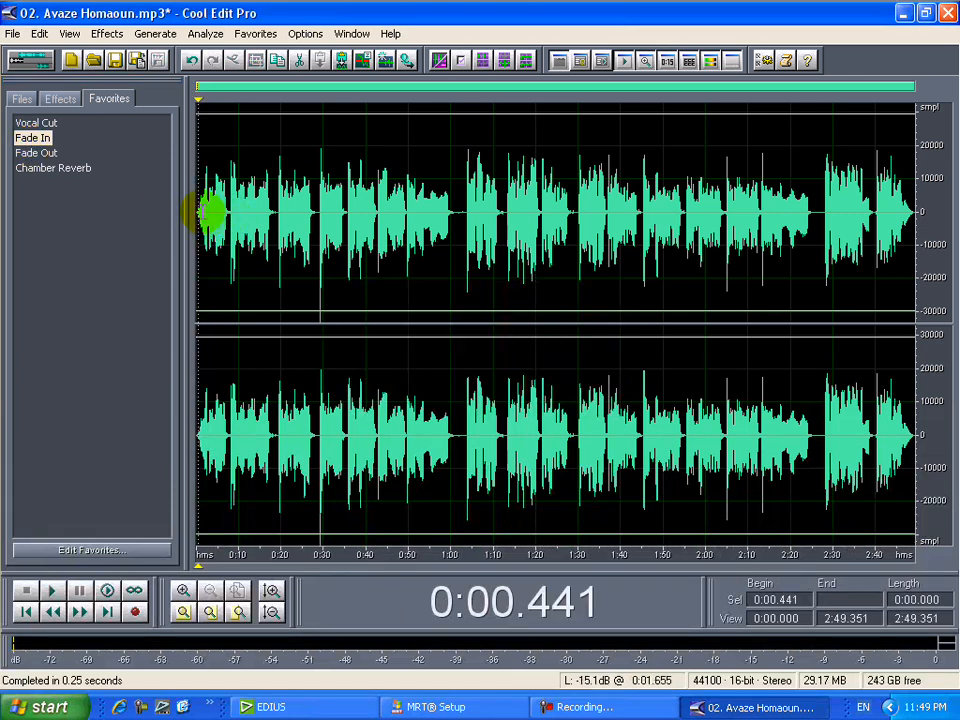
# Switch to the other open song, play it briefly from the cursor, and select the section from about 0:49 to 1:10
pyautogui.click(55, 101)
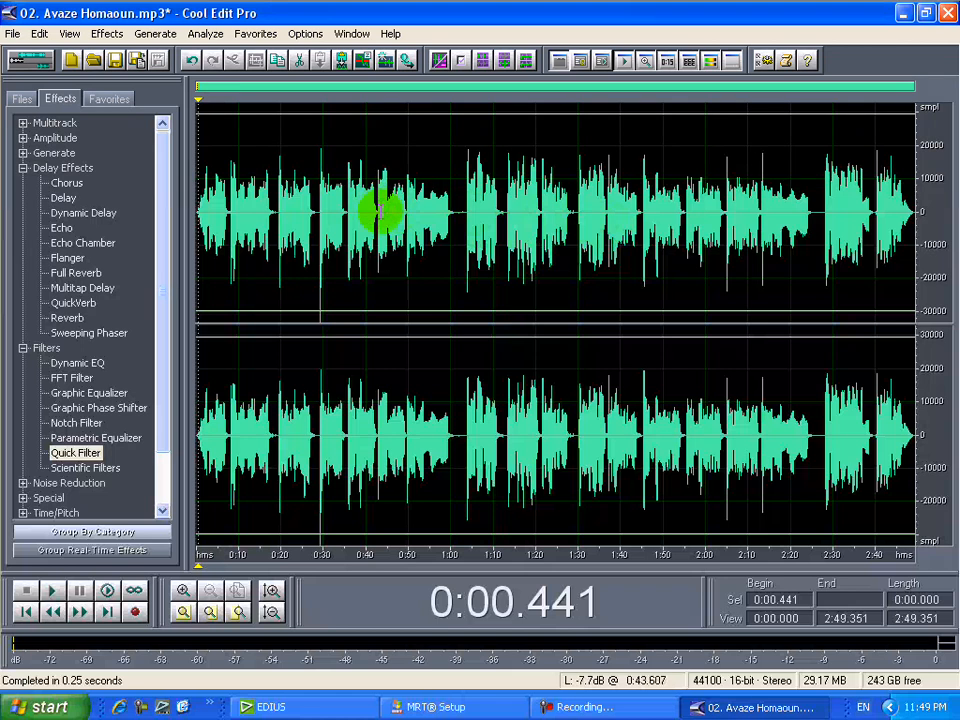
pyautogui.hotkey('ctrl', 'Tab')
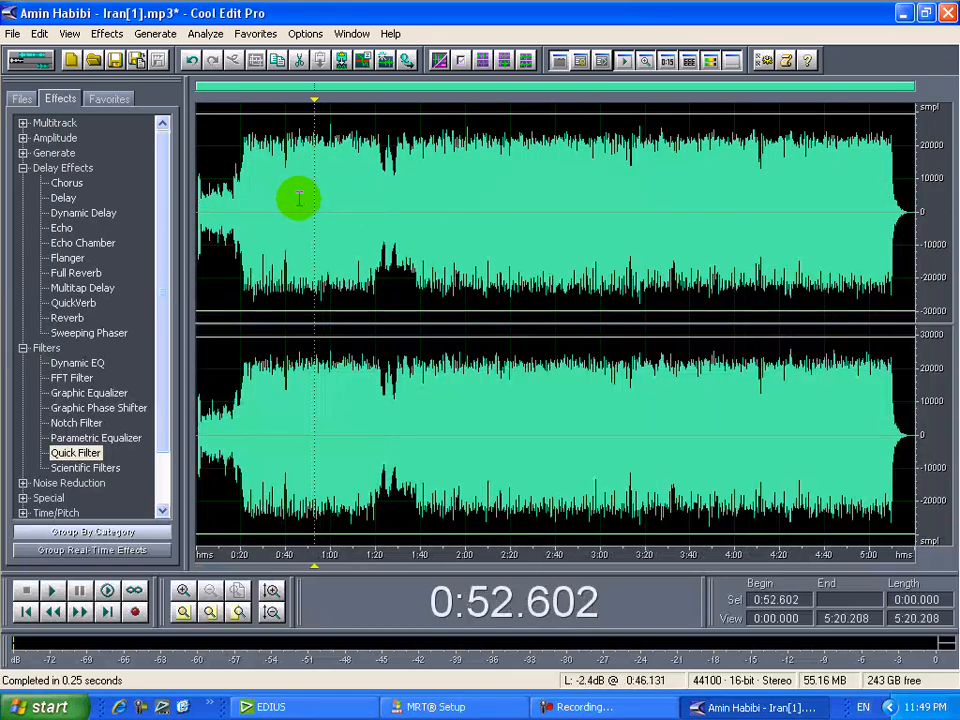
pyautogui.click(52, 591)
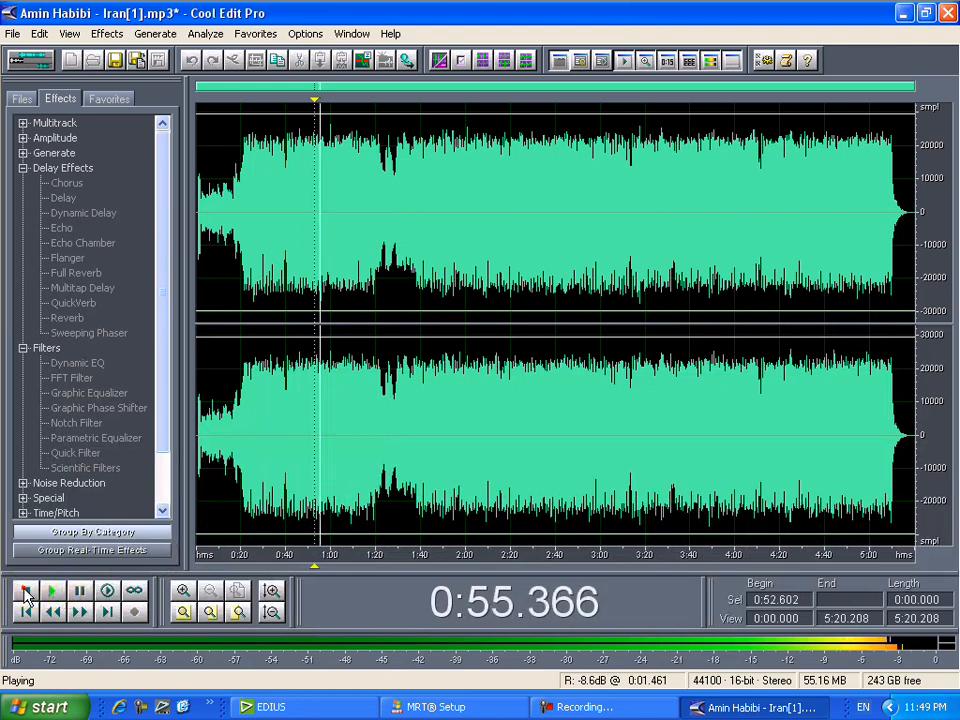
pyautogui.click(26, 591)
pyautogui.moveTo(306, 208); pyautogui.dragTo(354, 210)
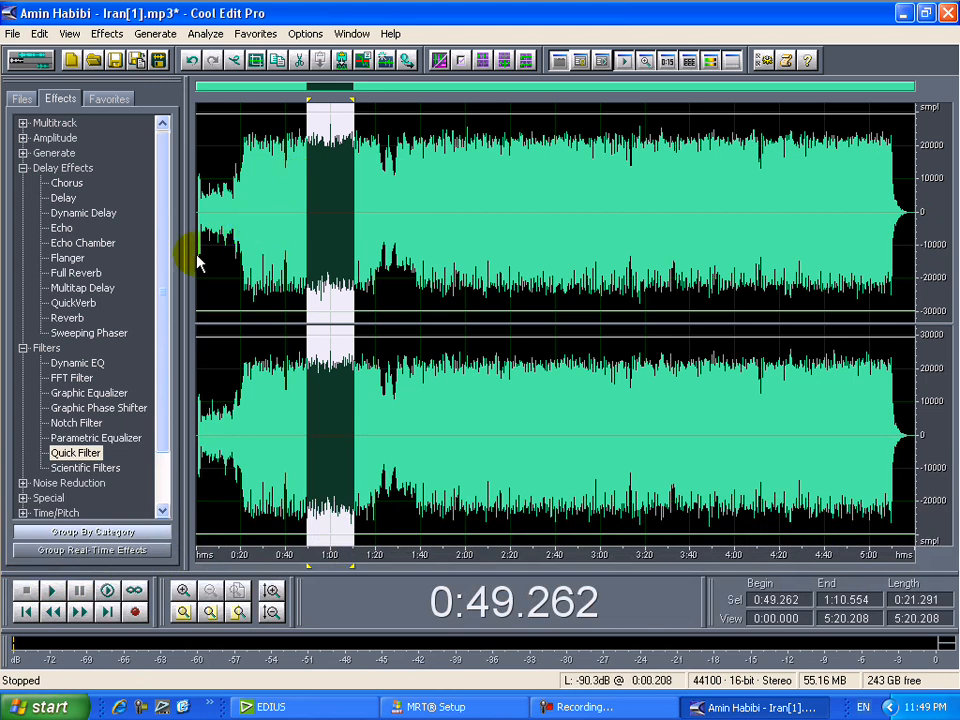
# Review the effects available in the Multitrack, Amplitude and Generate categories, collapsing each category again
pyautogui.click(22, 122)
pyautogui.click(22, 122)
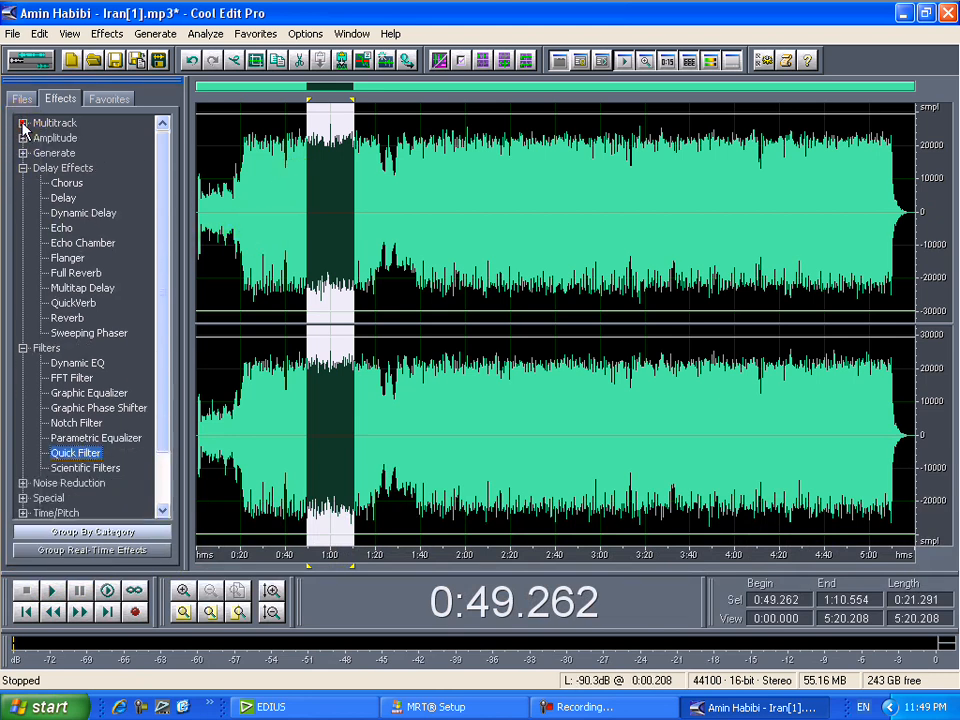
pyautogui.click(22, 138)
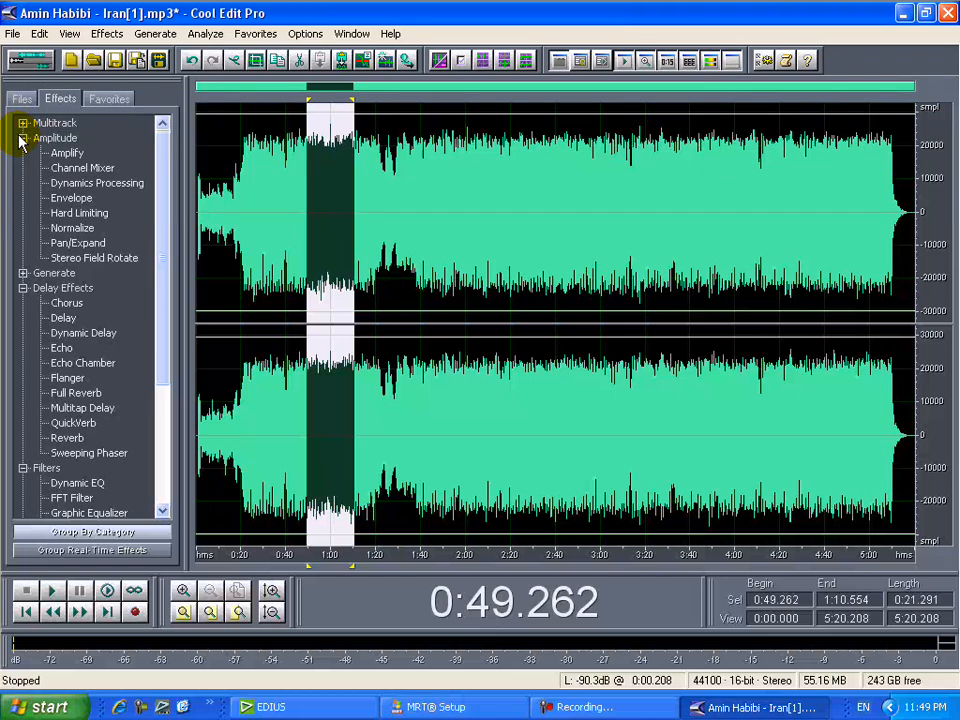
pyautogui.click(22, 138)
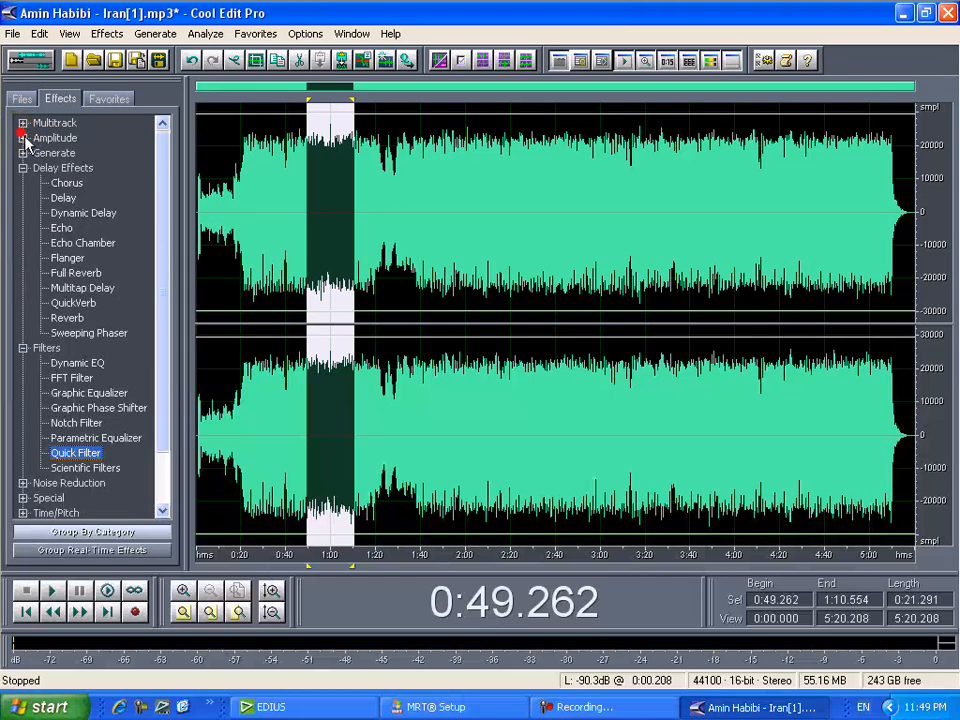
pyautogui.click(22, 153)
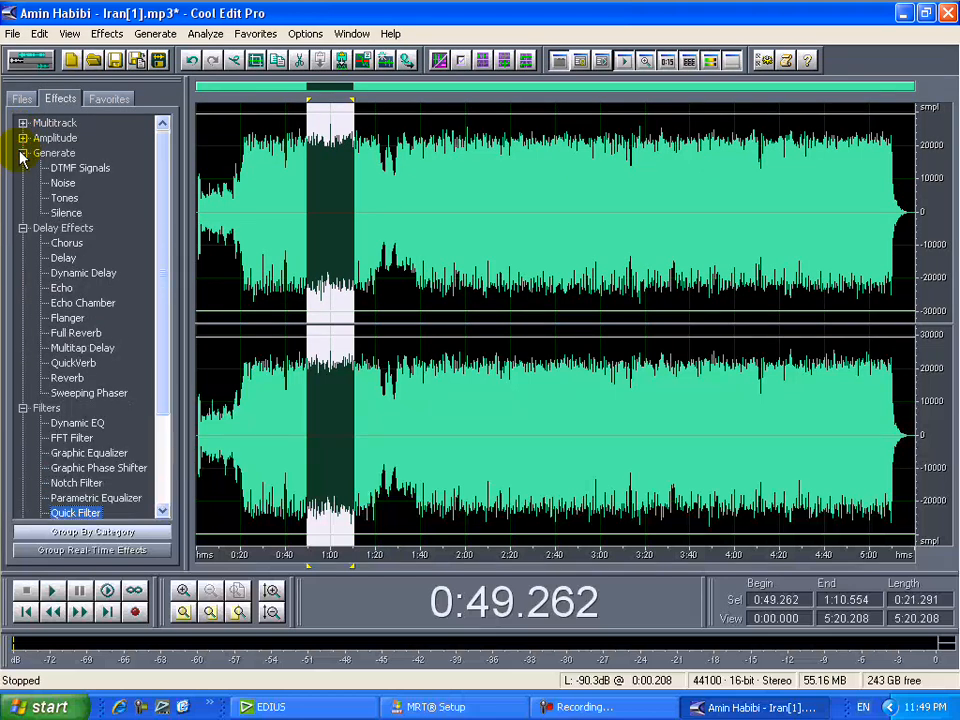
pyautogui.click(22, 153)
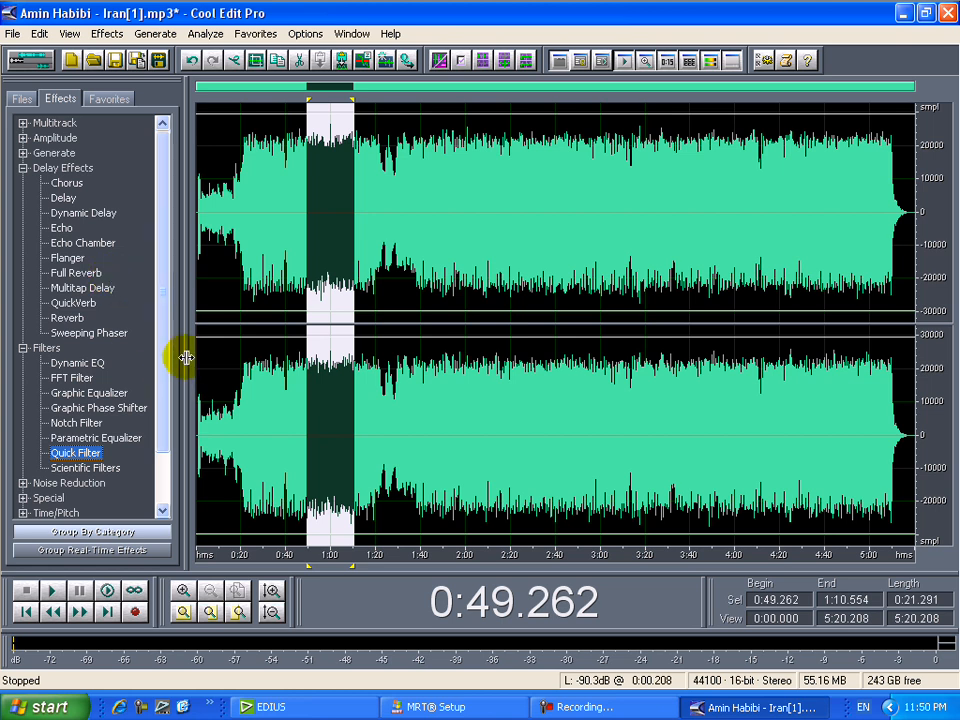
# Raise the Graphic Equalizer's treble bands, with 16 kHz at 8.9 dB, and its bass bands, with 50 Hz at 5.59 dB
pyautogui.doubleClick(100, 393)
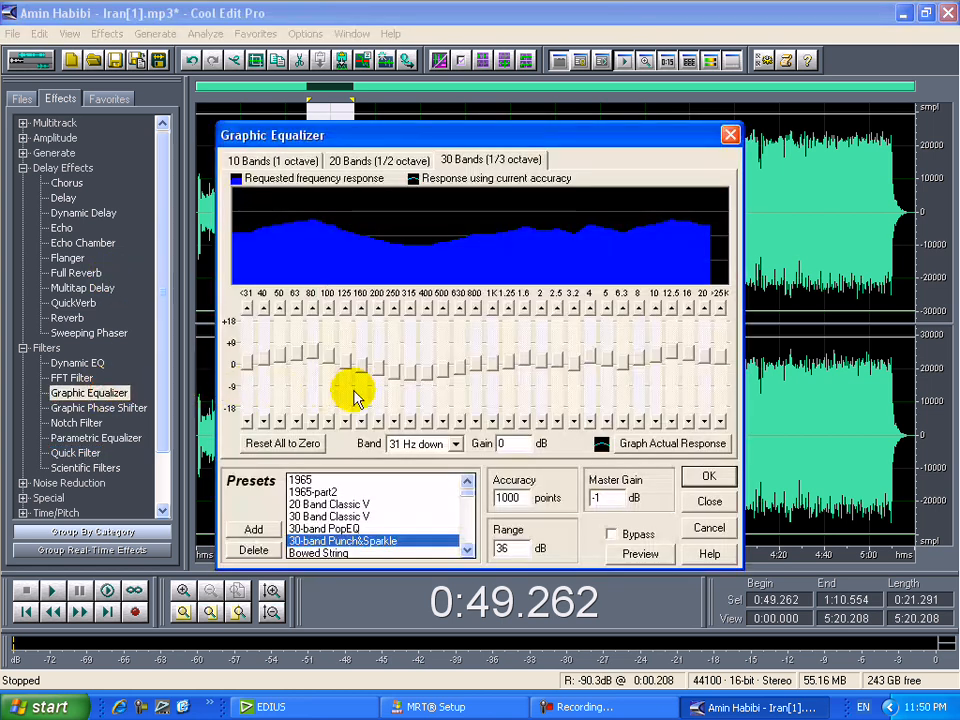
pyautogui.moveTo(718, 361)
pyautogui.mouseDown()
pyautogui.moveTo(719, 346)
pyautogui.moveTo(707, 351)
pyautogui.mouseUp()
pyautogui.click(707, 353)
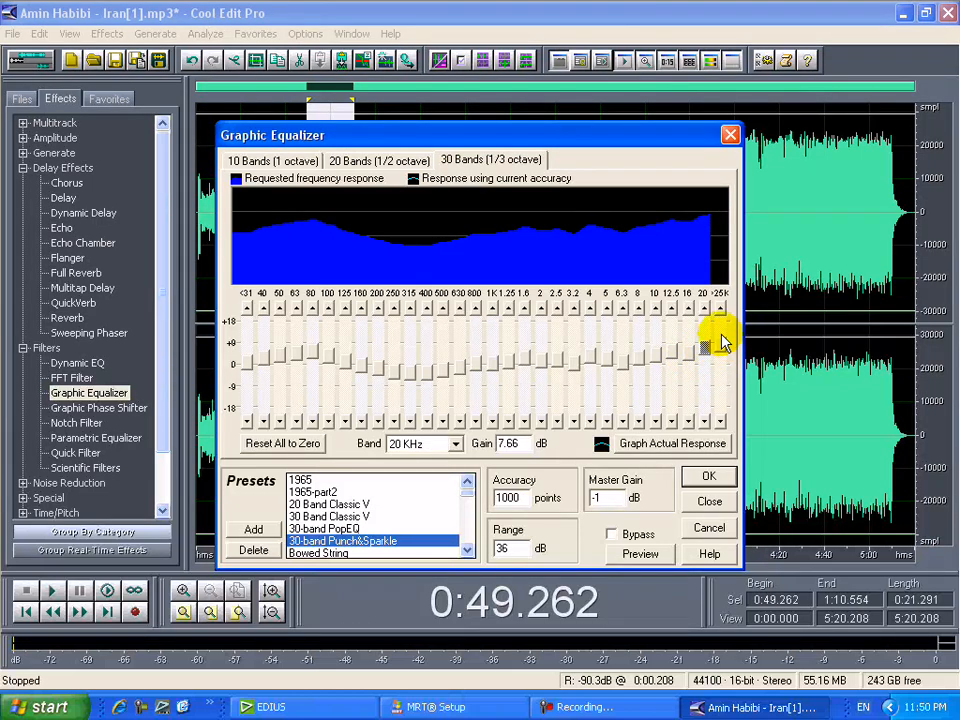
pyautogui.moveTo(707, 349); pyautogui.dragTo(683, 346)
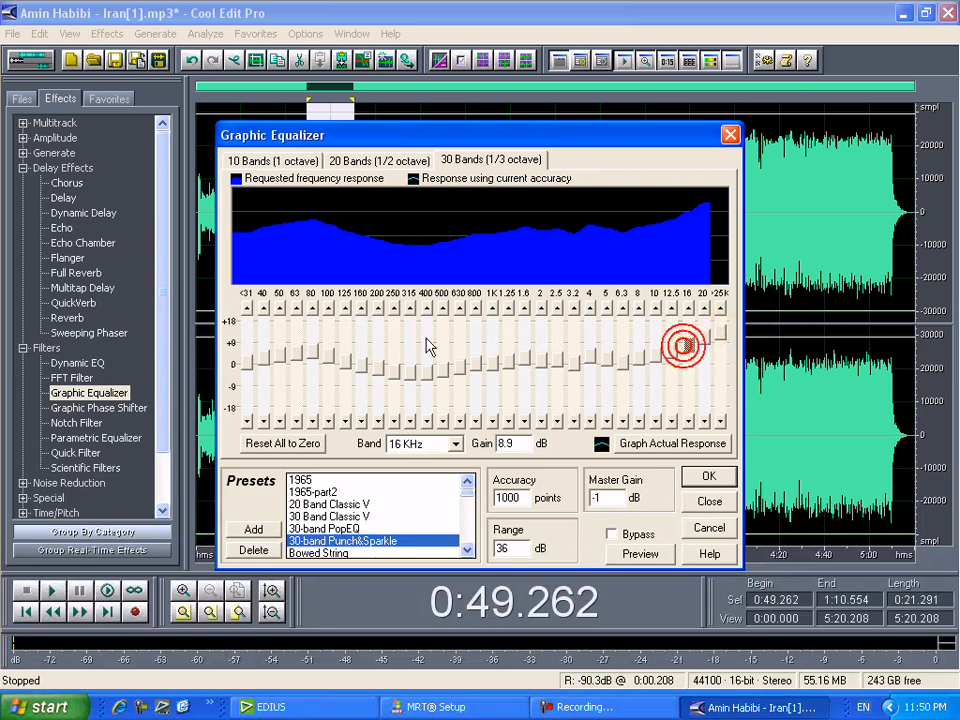
pyautogui.moveTo(310, 352); pyautogui.dragTo(281, 346)
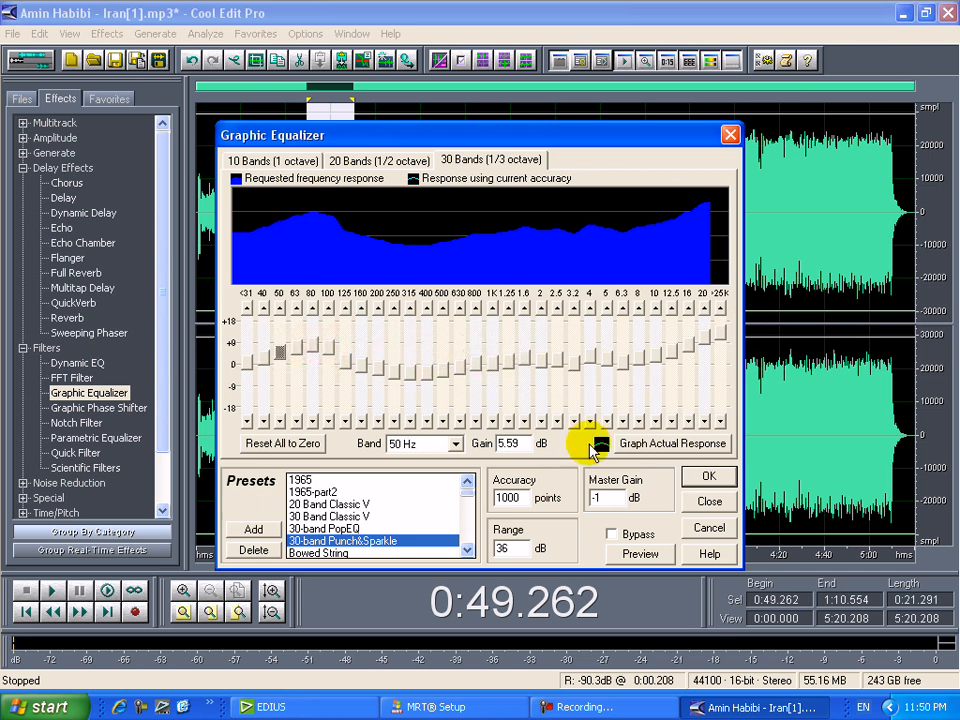
# Preview the equalizer presets 30 Band Classic V, 20 Band Classic V, 1965-part2 and gentle mid boost, and close the equalizer without applying it
pyautogui.click(648, 551)
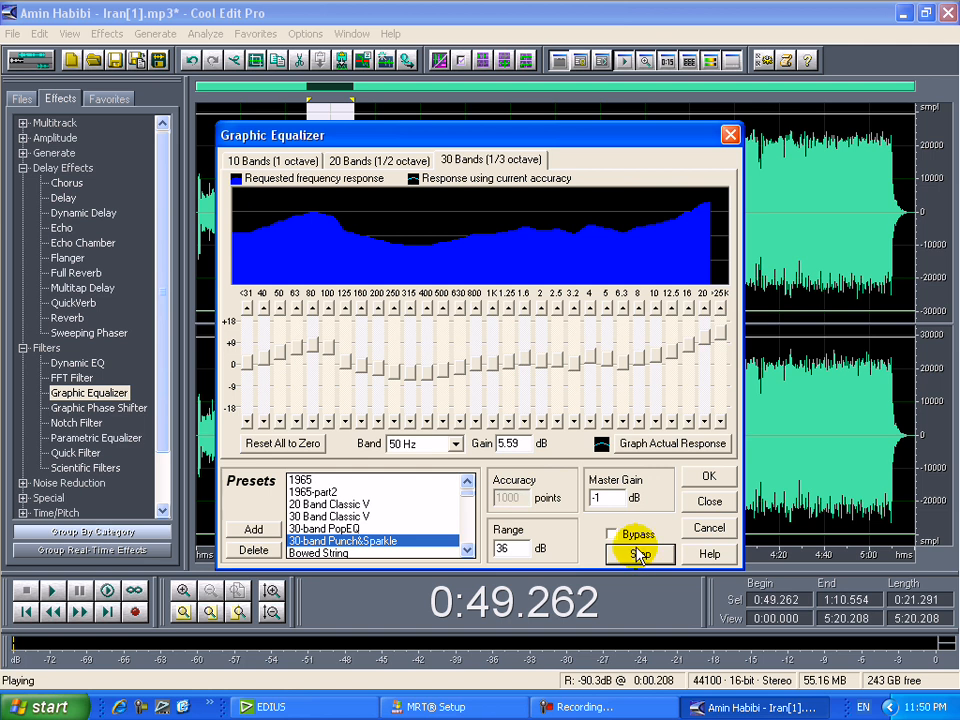
pyautogui.click(335, 516)
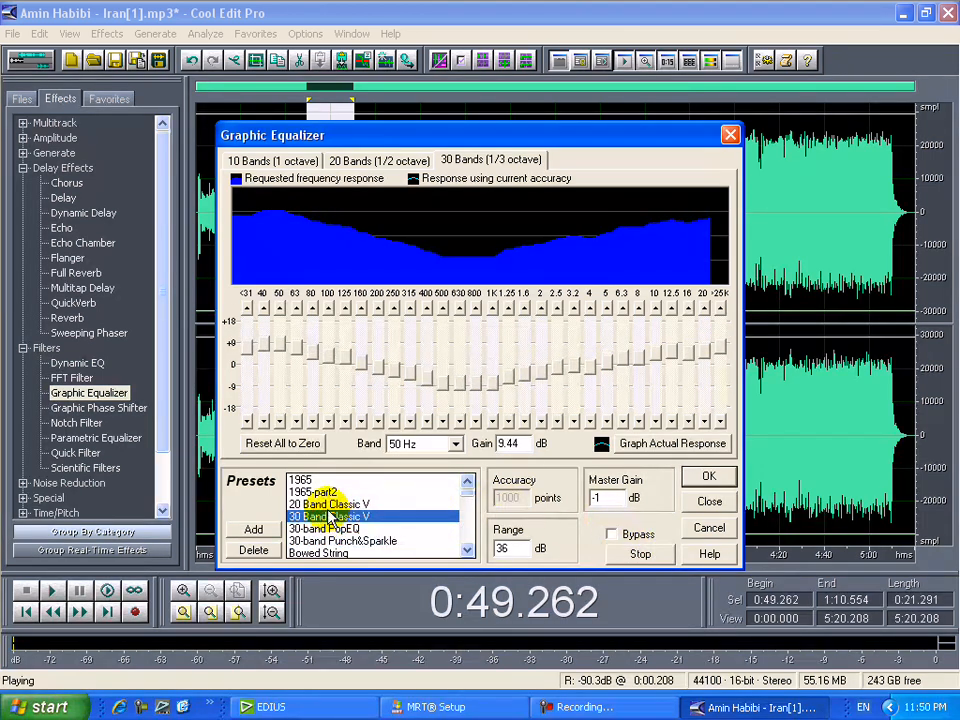
pyautogui.click(327, 504)
pyautogui.click(310, 492)
pyautogui.scroll(-5, 305, 505)
pyautogui.click(335, 517)
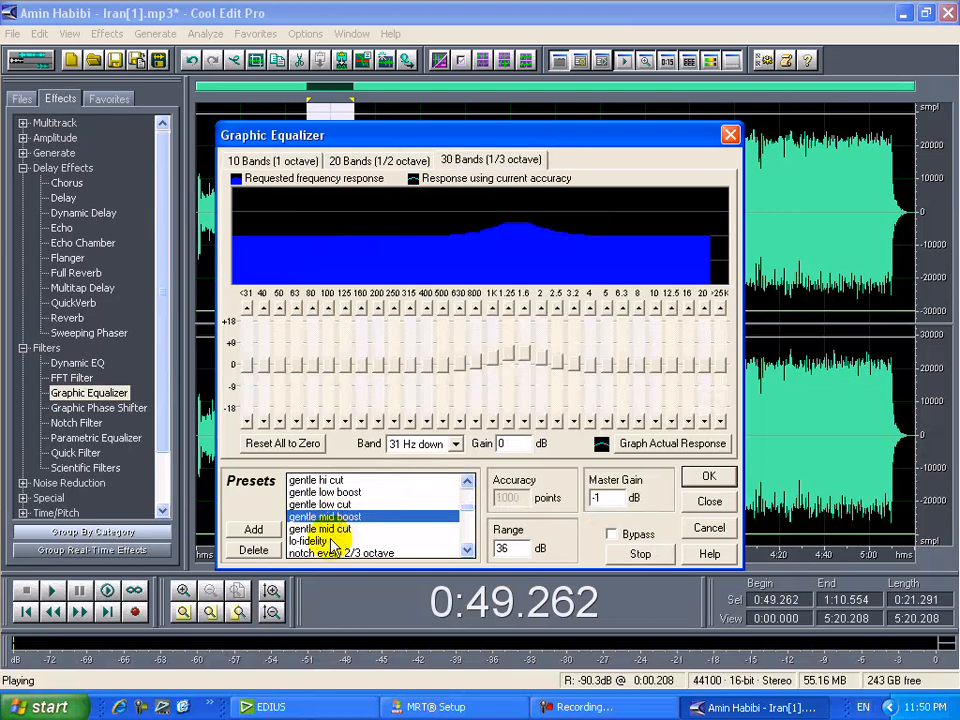
pyautogui.click(712, 504)
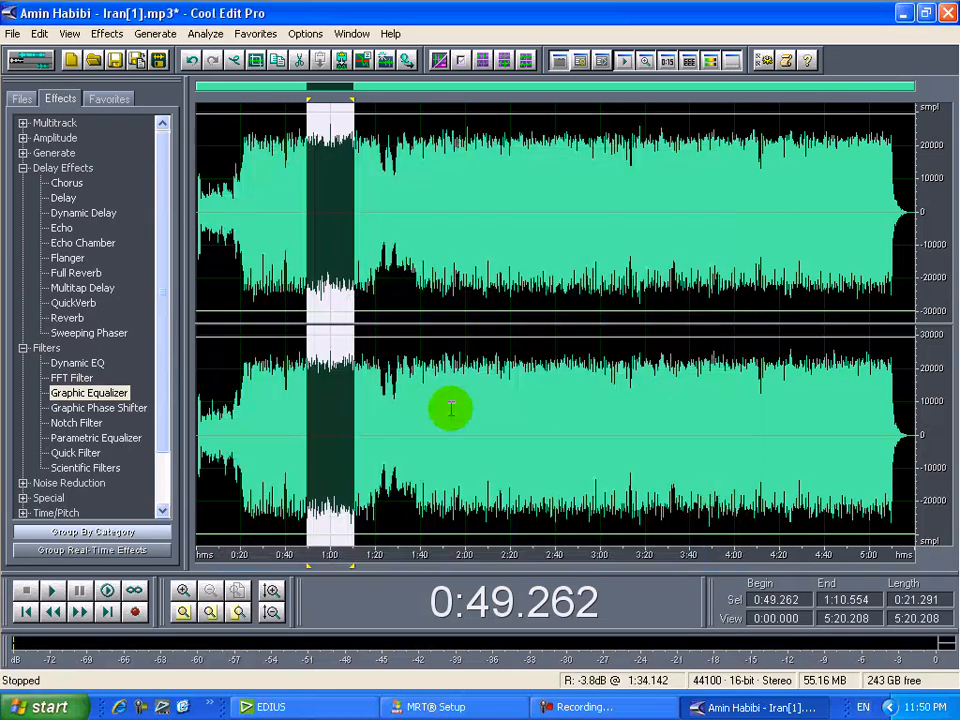
# Try the Graphic Phase Shifter presets 180-degree flip at 1KHz and Linear Shift over 360 degrees, and close the effect without applying it
pyautogui.doubleClick(99, 408)
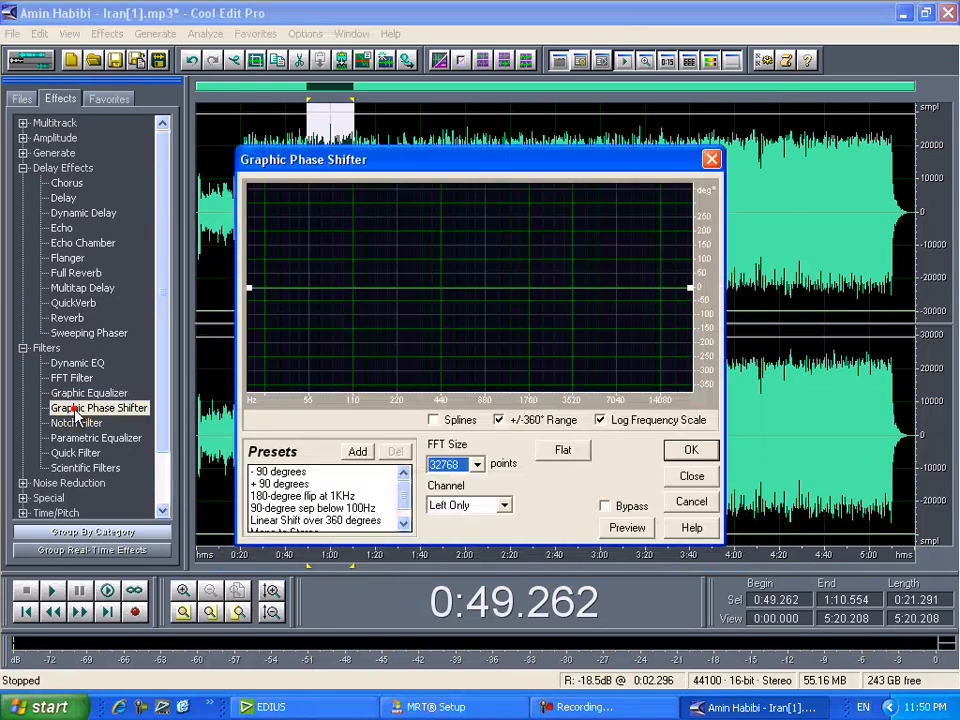
pyautogui.click(343, 495)
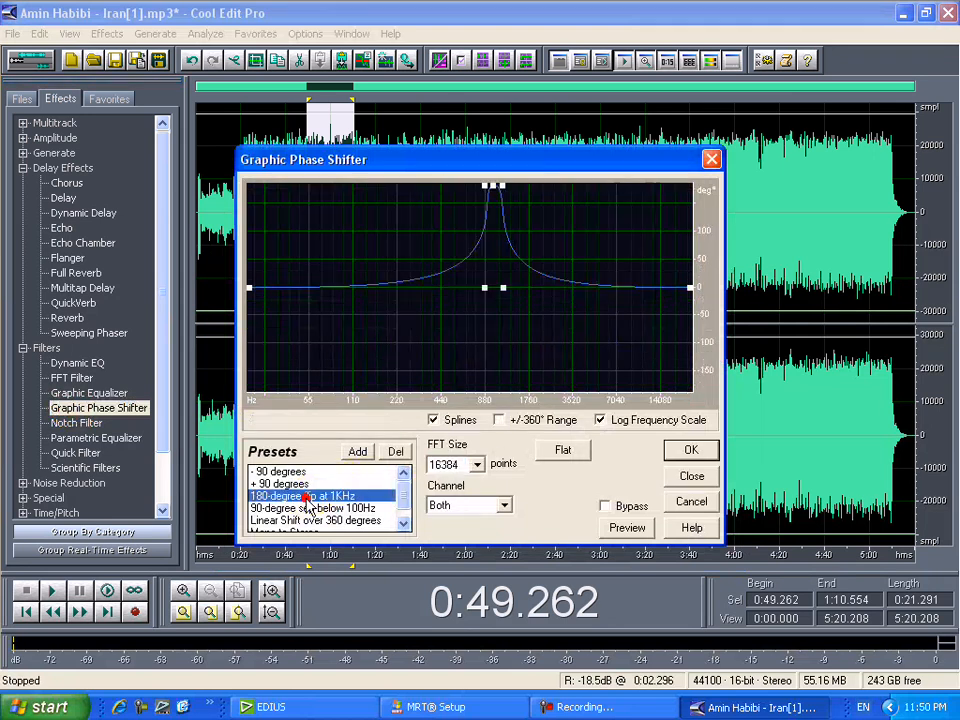
pyautogui.click(311, 520)
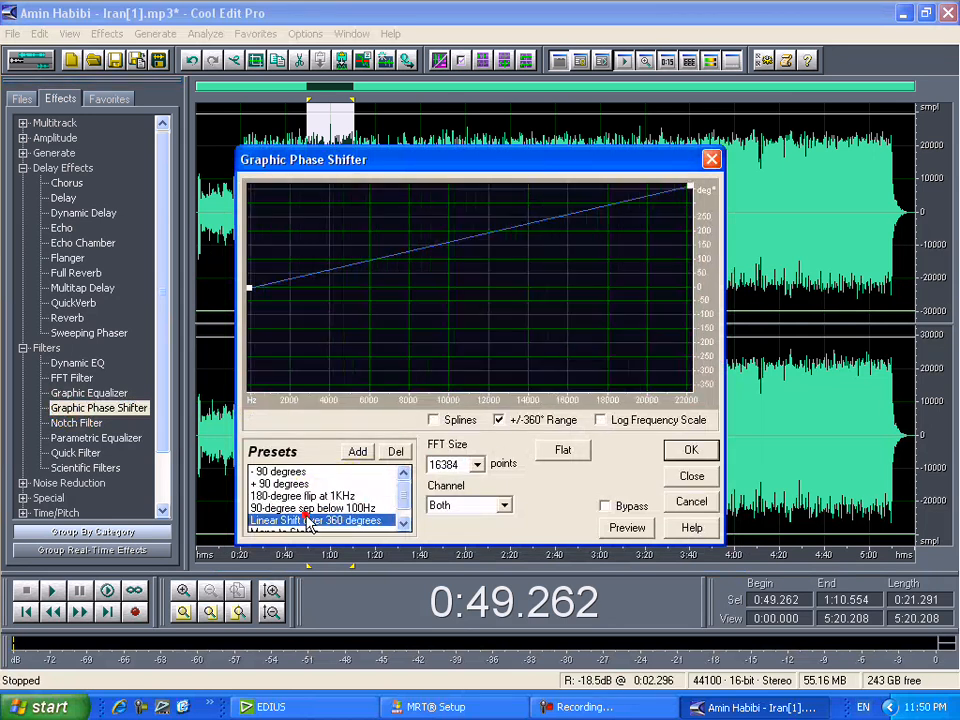
pyautogui.click(692, 479)
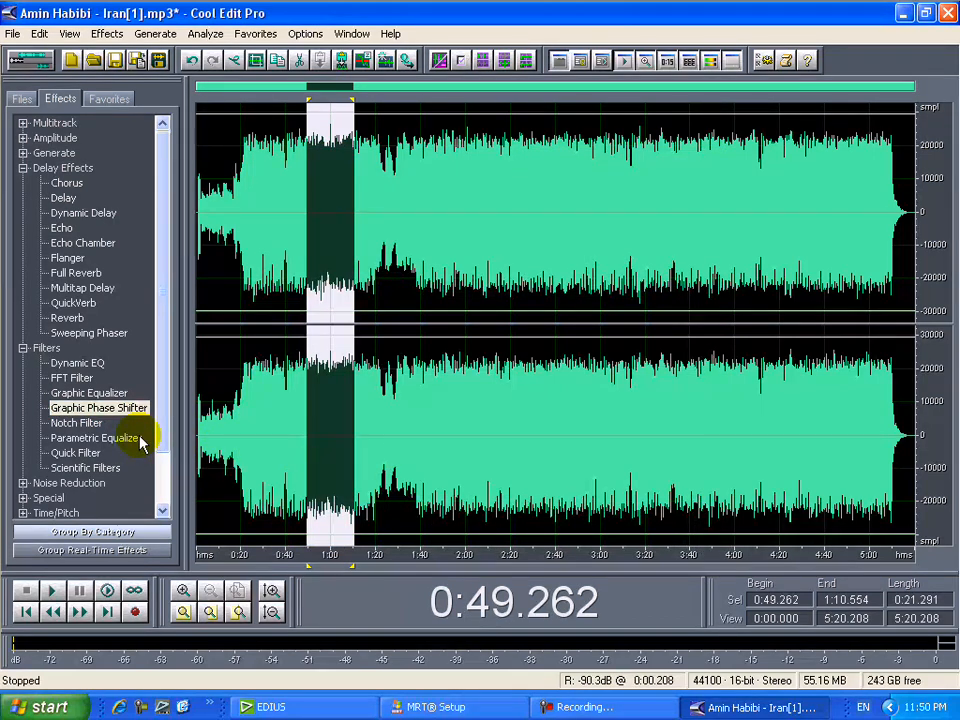
# Try the Parametric Equalizer preset Added Dimension and close the effect without applying it
pyautogui.doubleClick(85, 438)
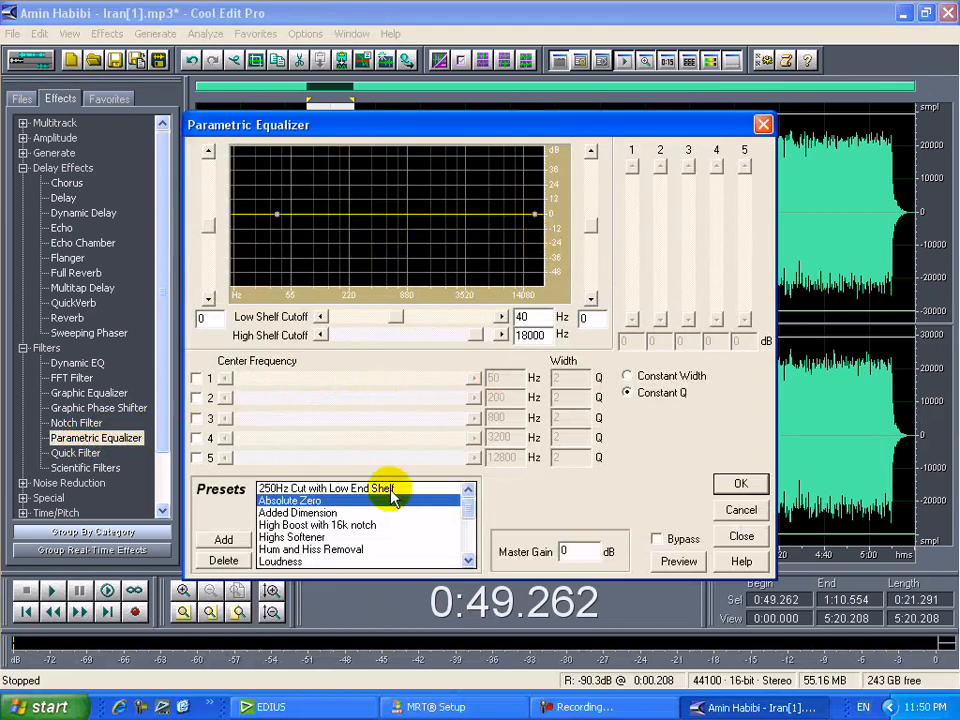
pyautogui.click(320, 512)
pyautogui.click(745, 518)
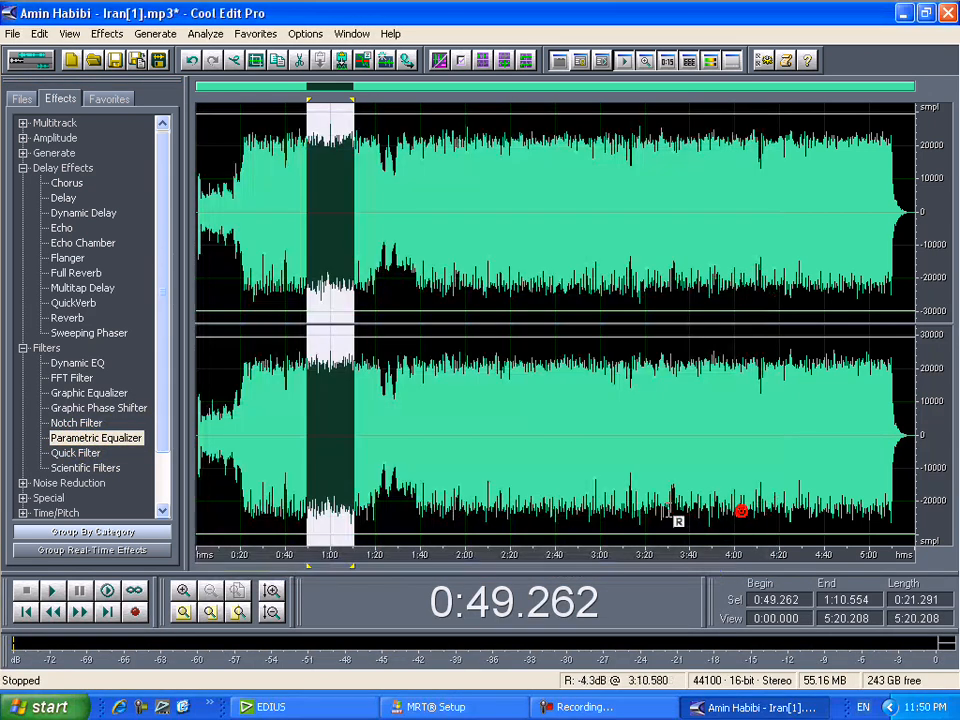
# Preview Scientific Filters presets Leave the Bass, Notch around 1kHz by 6dB, Drop Off Below 250Hz, 60Hz Hum Notch Filter and Strictly 1kHz without applying them
pyautogui.click(77, 469)
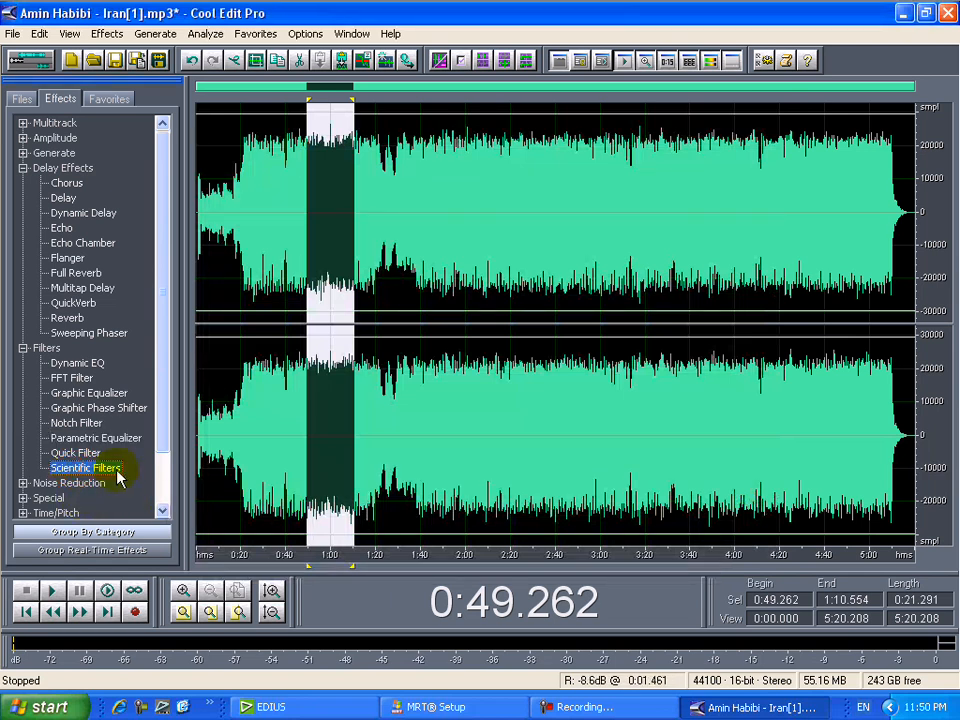
pyautogui.doubleClick(94, 470)
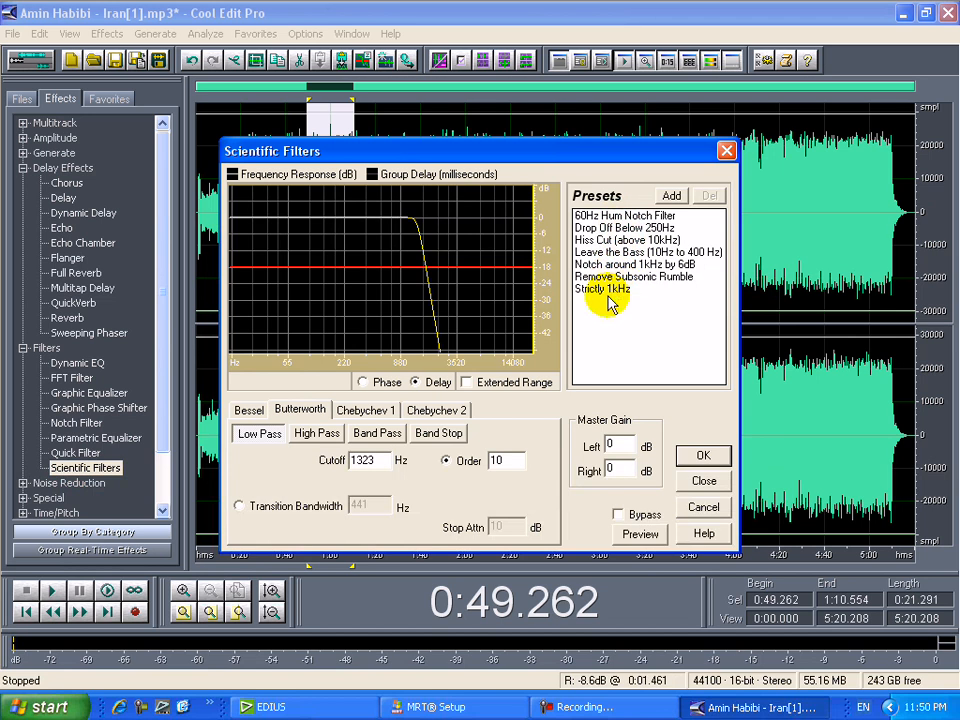
pyautogui.click(615, 252)
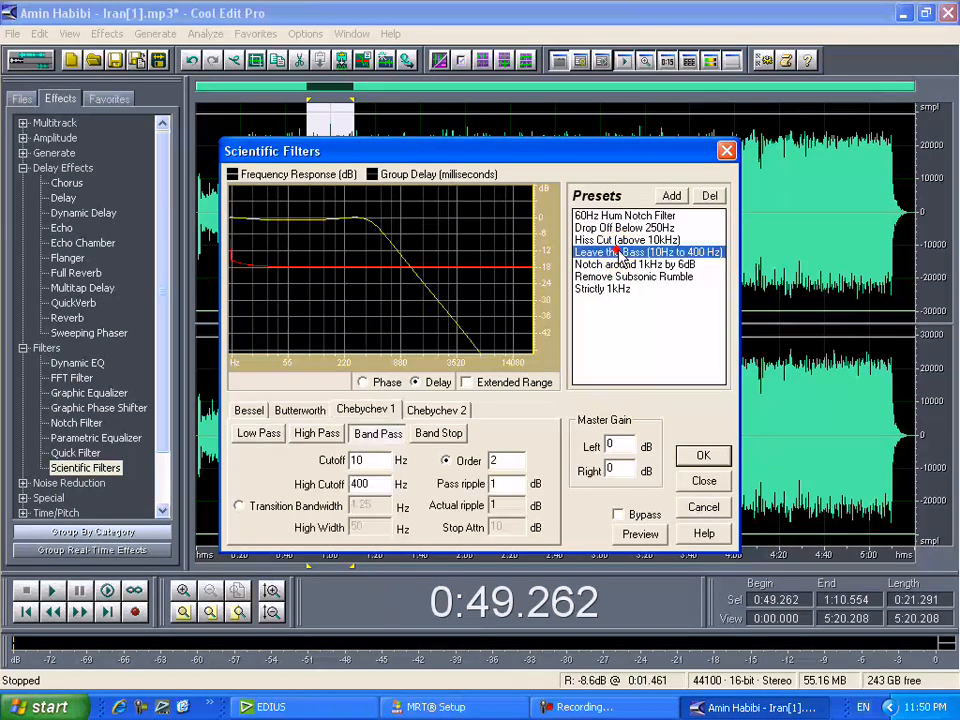
pyautogui.click(638, 534)
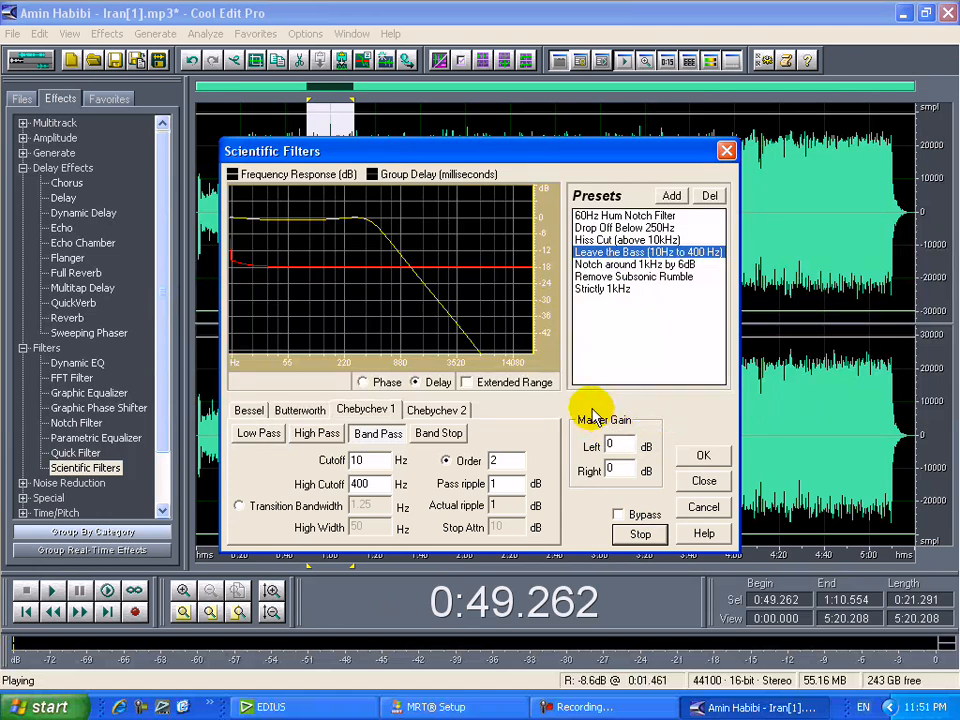
pyautogui.click(603, 266)
pyautogui.click(616, 229)
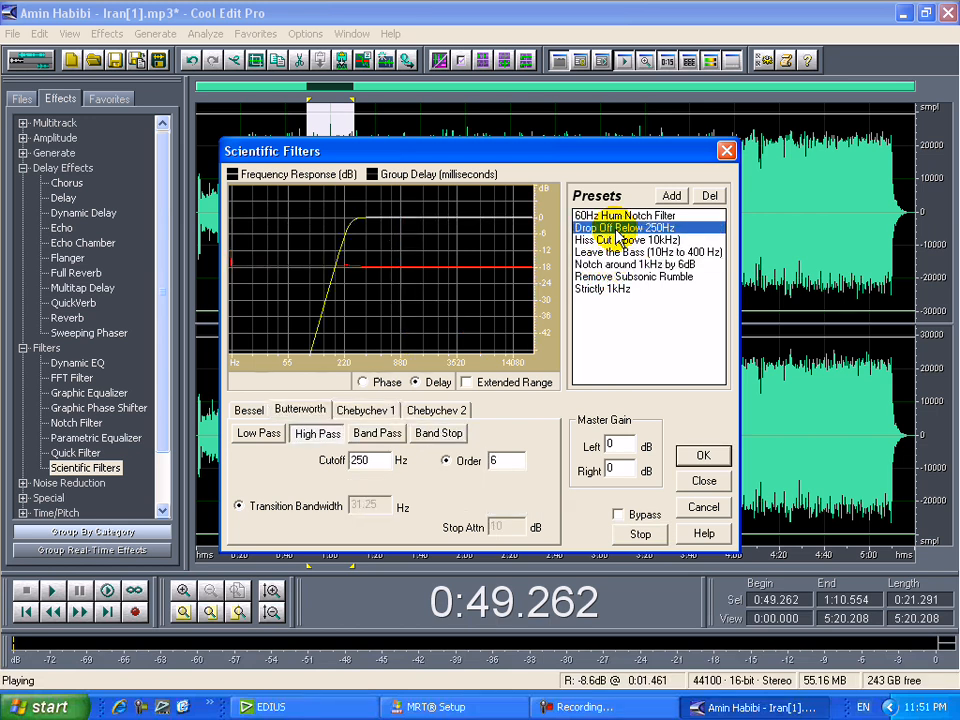
pyautogui.click(622, 216)
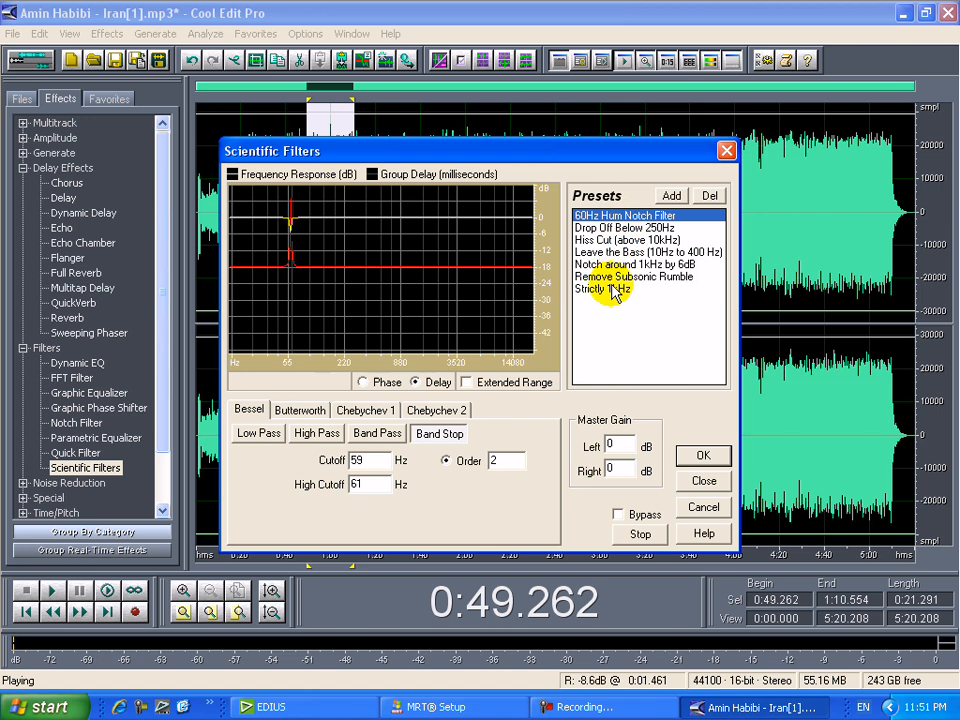
pyautogui.click(611, 289)
pyautogui.click(610, 292)
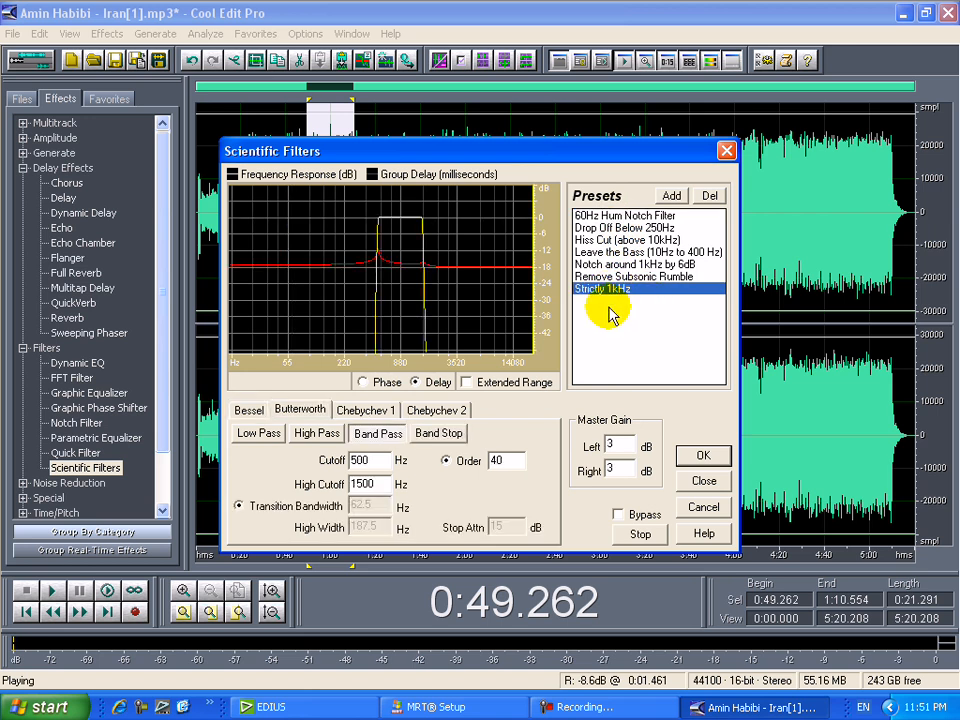
pyautogui.click(702, 482)
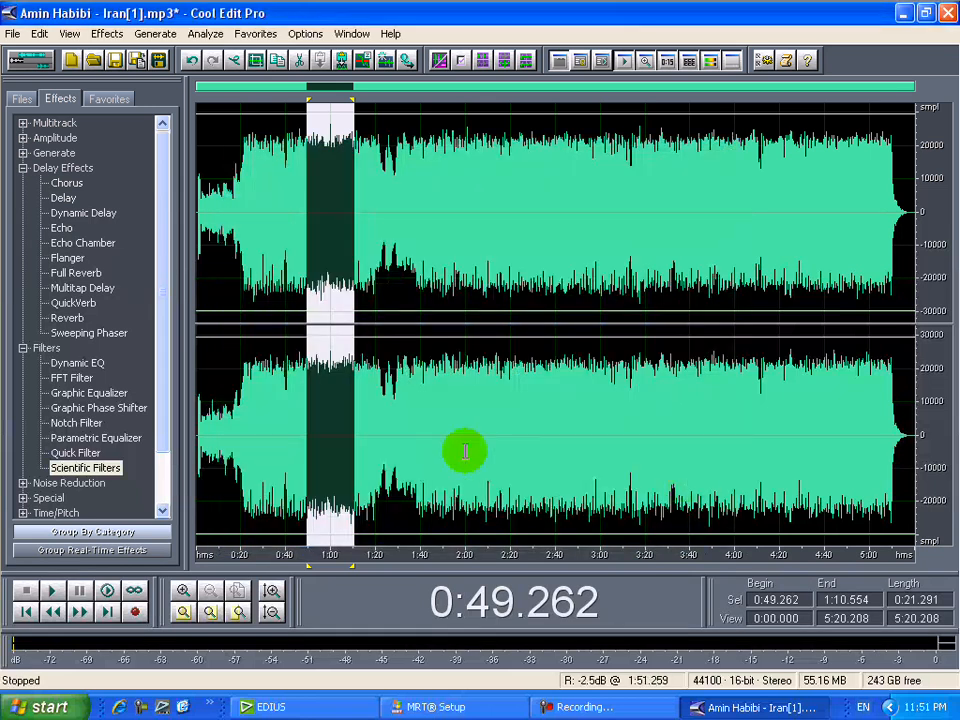
# Expand the Noise Reduction category, examine the Click/Pop Eliminator settings, and close the effect without applying it
pyautogui.doubleClick(60, 483)
pyautogui.click(88, 455)
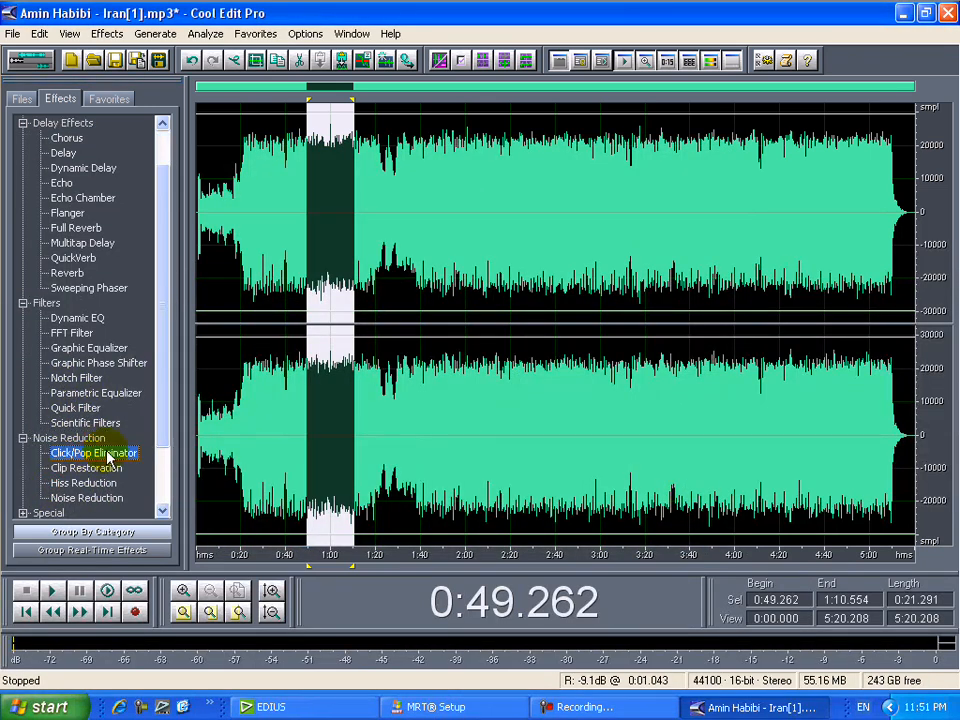
pyautogui.doubleClick(90, 455)
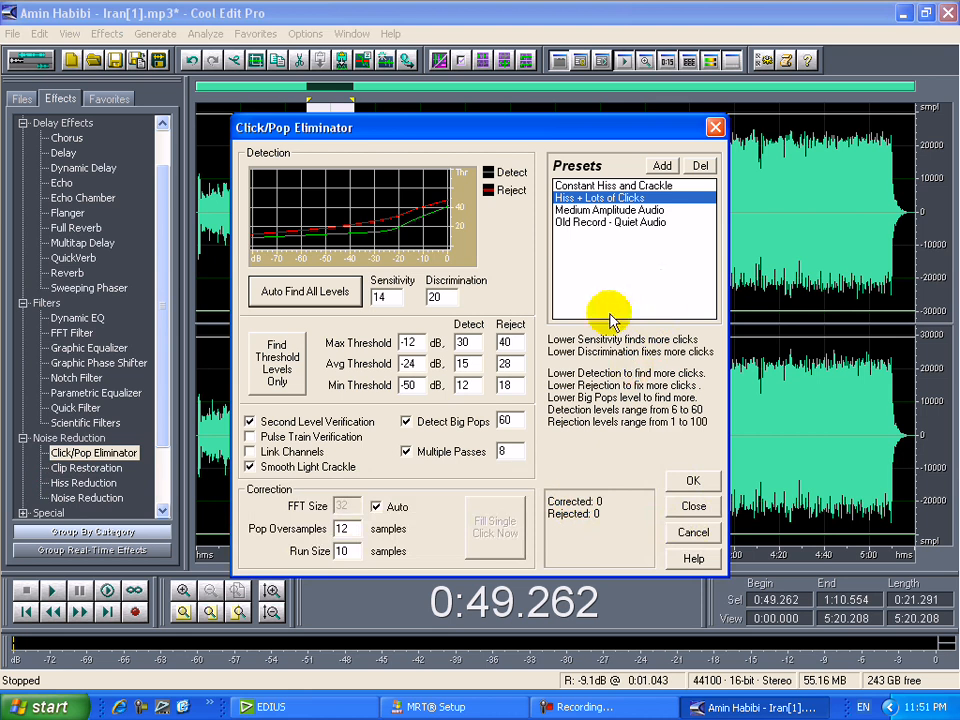
pyautogui.click(690, 510)
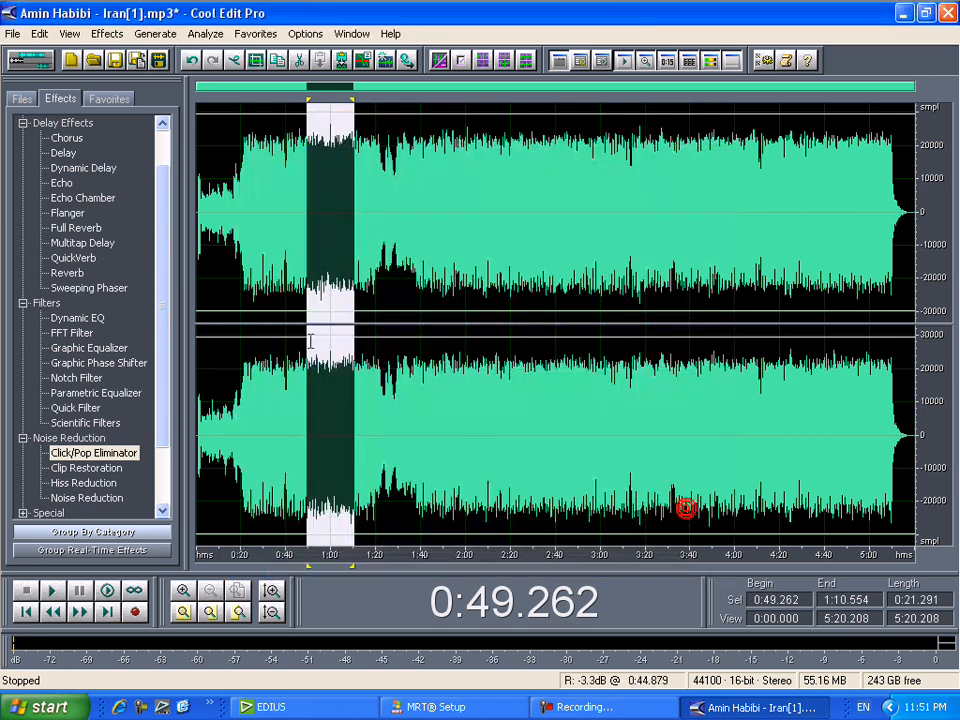
# Open the Chorus effect and preview its presets AcousticDuet, Amateur Chorus, Another Dimension and Flying Saucers on the selection
pyautogui.click(78, 243)
pyautogui.scroll(1, 105, 250)
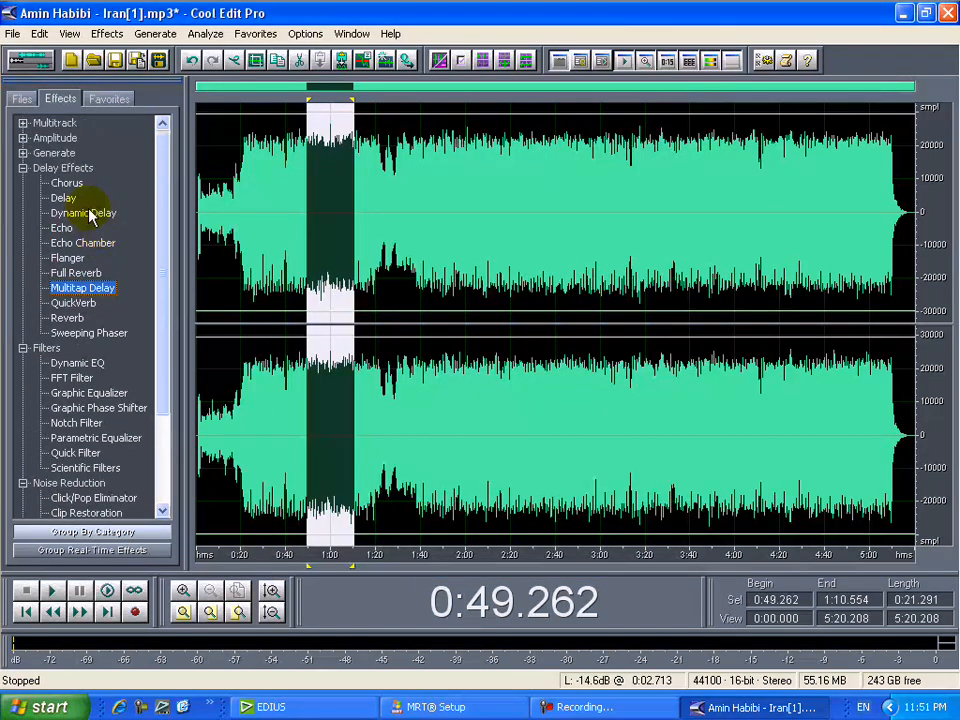
pyautogui.doubleClick(66, 183)
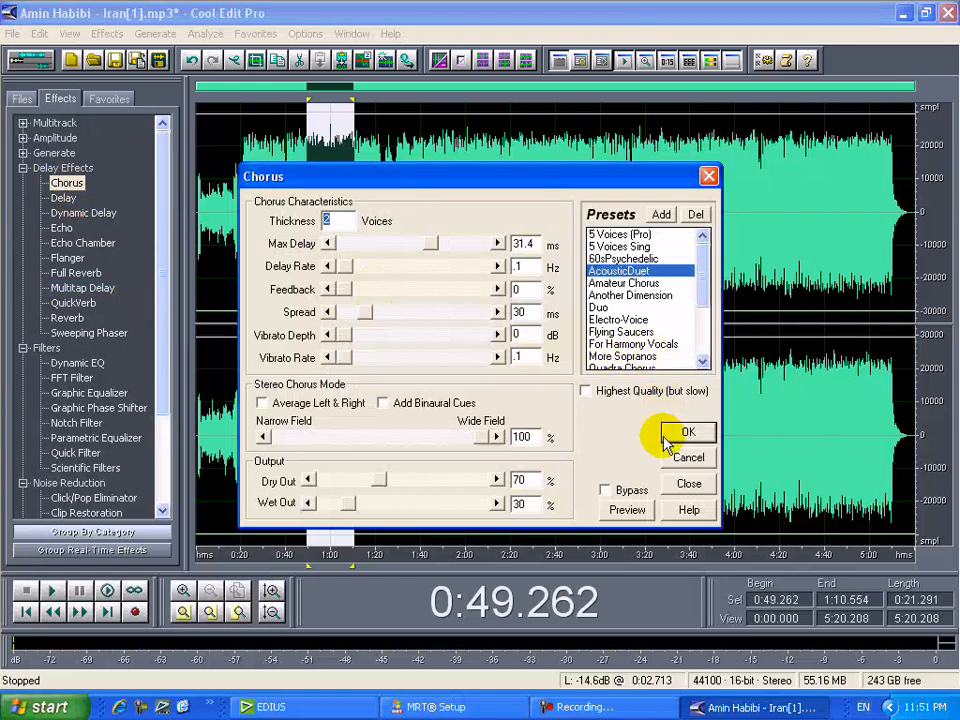
pyautogui.click(628, 511)
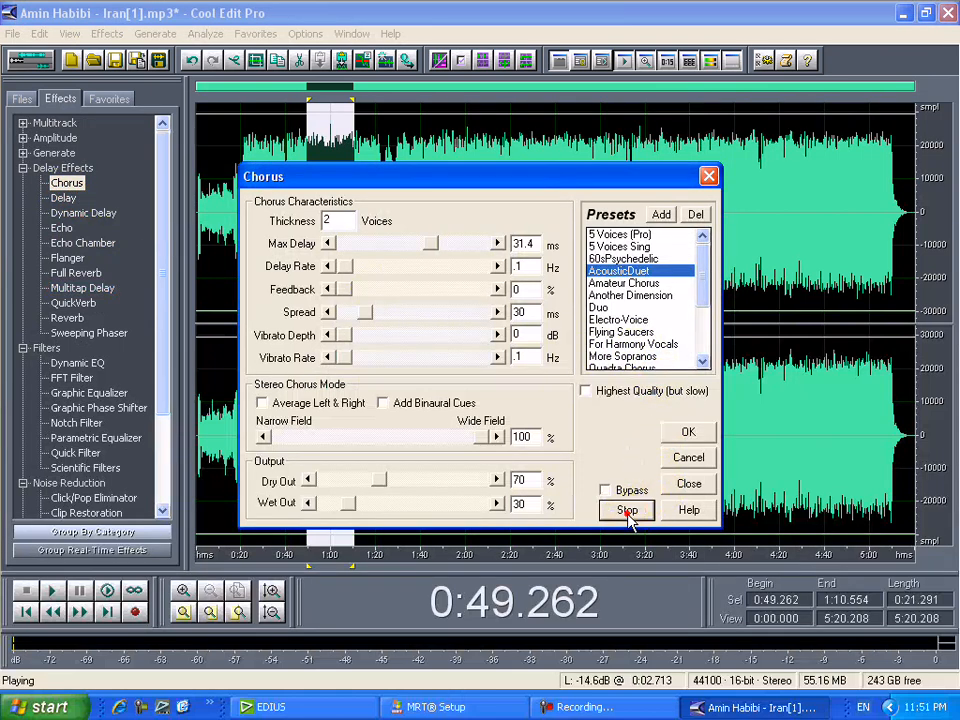
pyautogui.click(620, 284)
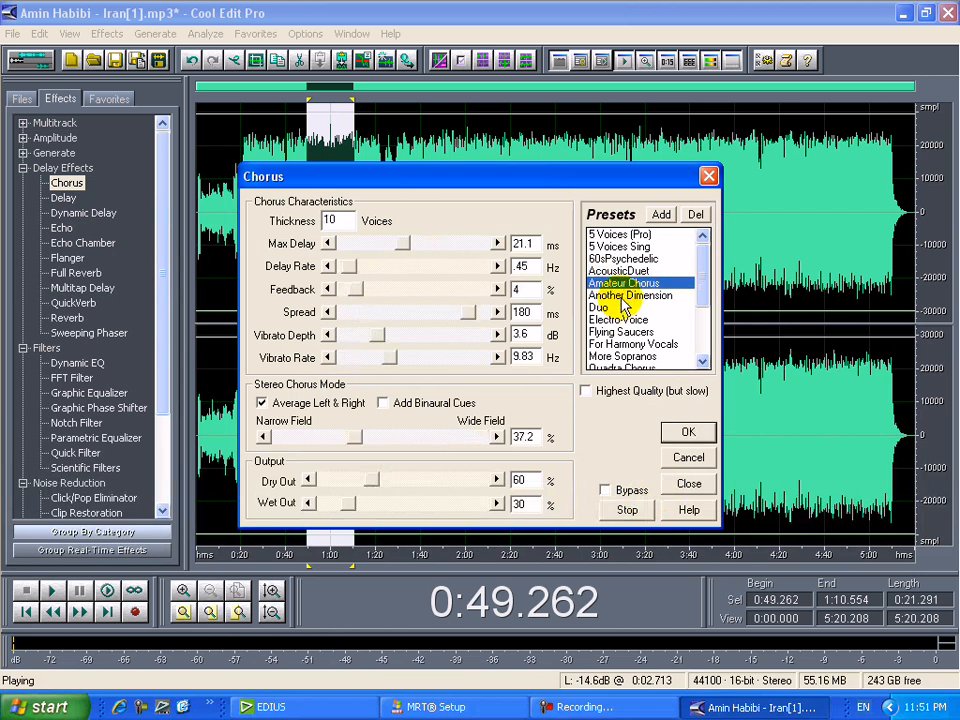
pyautogui.click(620, 297)
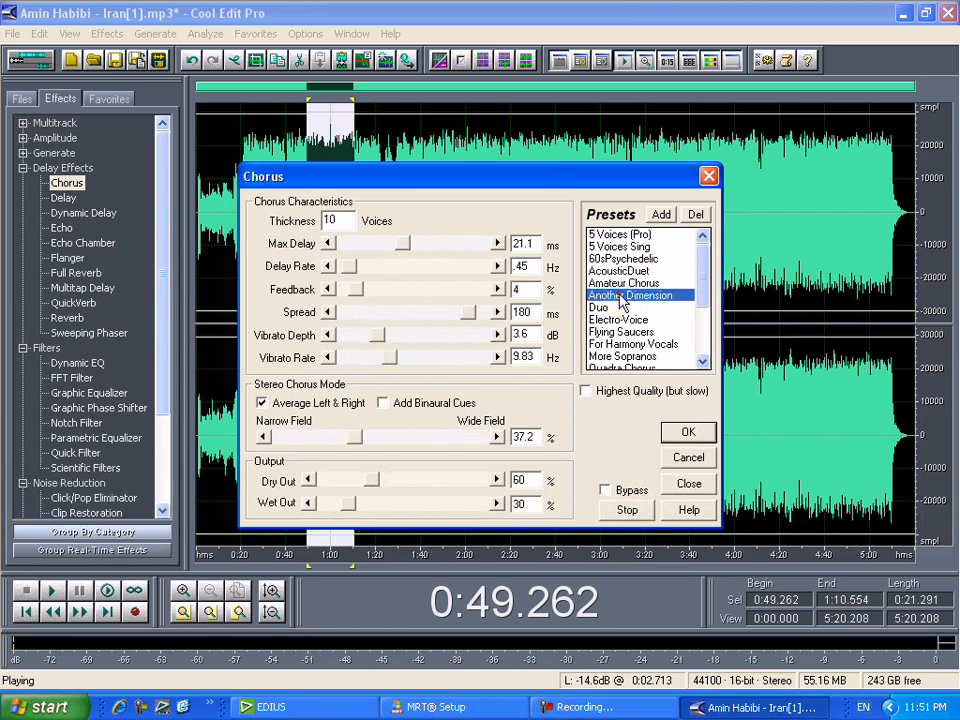
pyautogui.click(609, 333)
# Preview the Chorus presets Rich Chorus In Unison, Soprano Chorus and TrippyVox, raise Max Delay to 43.2 ms, and stop the preview
pyautogui.moveTo(700, 297)
pyautogui.mouseDown()
pyautogui.moveTo(707, 317)
pyautogui.moveTo(696, 317)
pyautogui.mouseUp()
pyautogui.click(632, 344)
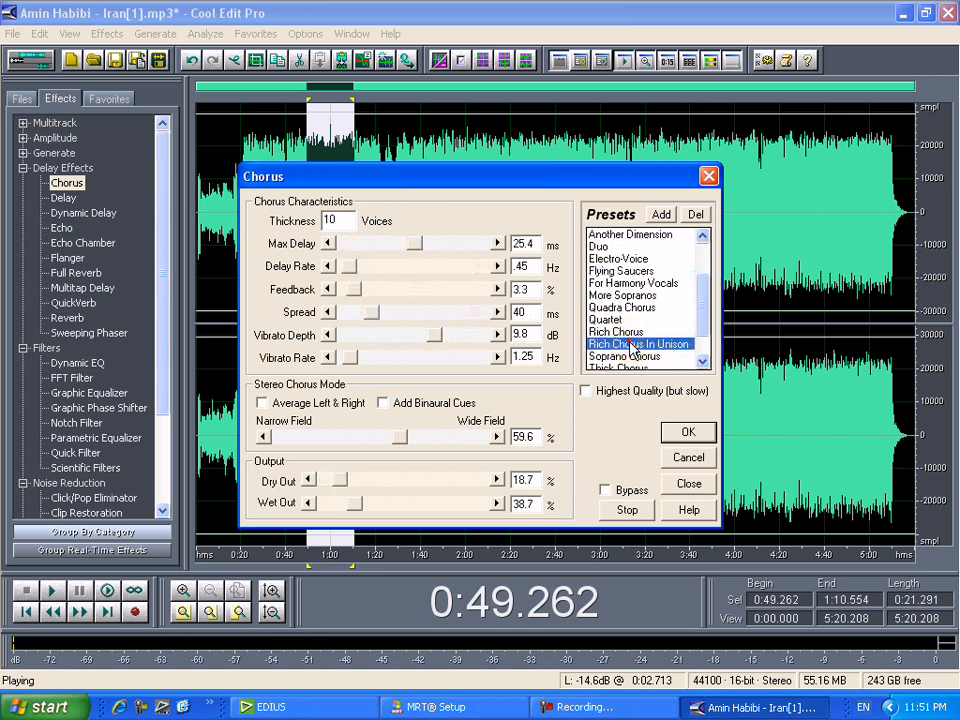
pyautogui.click(627, 357)
pyautogui.scroll(-3, 634, 357)
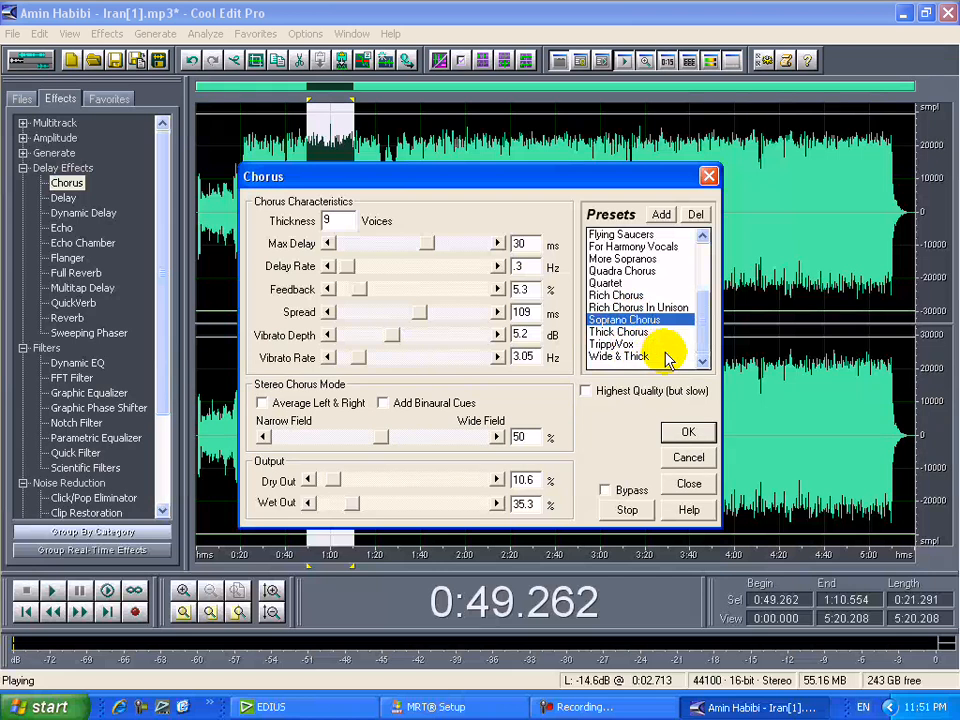
pyautogui.click(605, 343)
pyautogui.moveTo(697, 315); pyautogui.dragTo(687, 246)
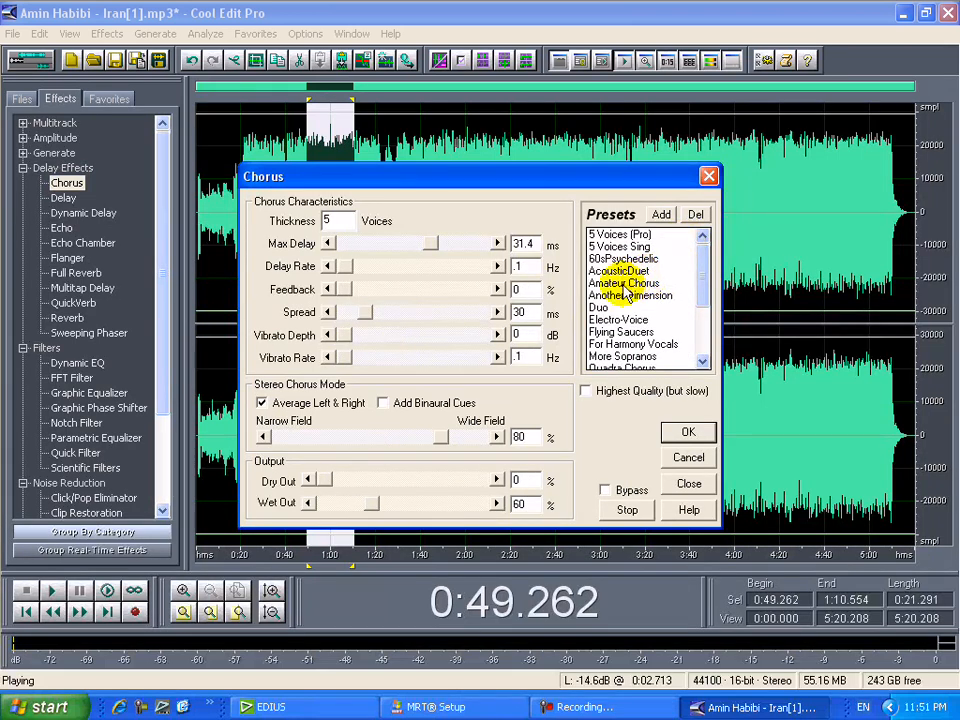
pyautogui.moveTo(433, 250); pyautogui.dragTo(465, 252)
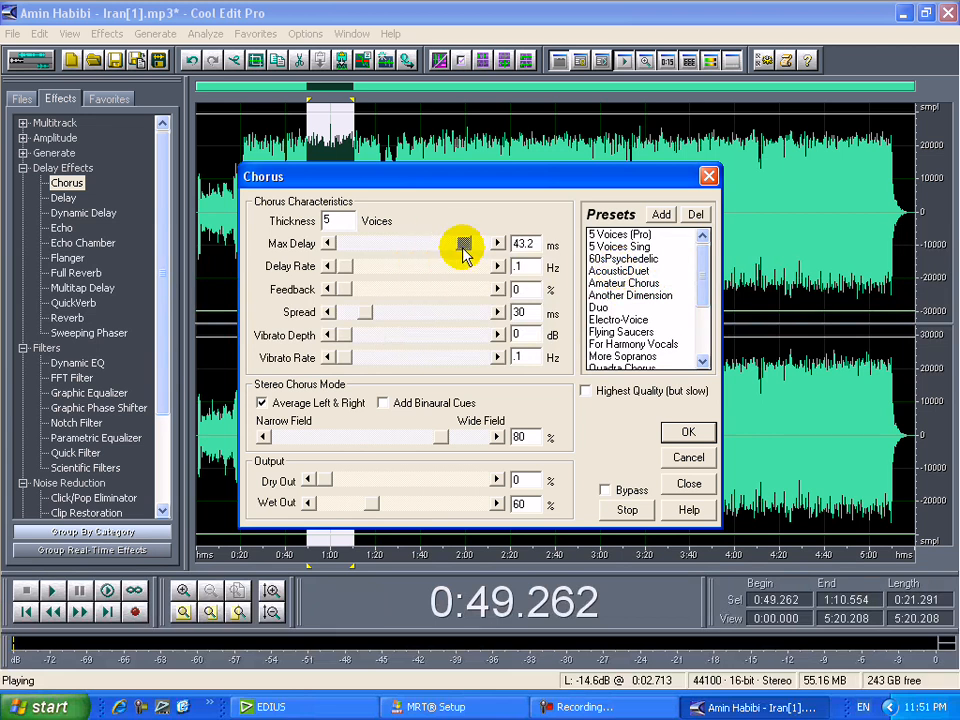
pyautogui.click(626, 509)
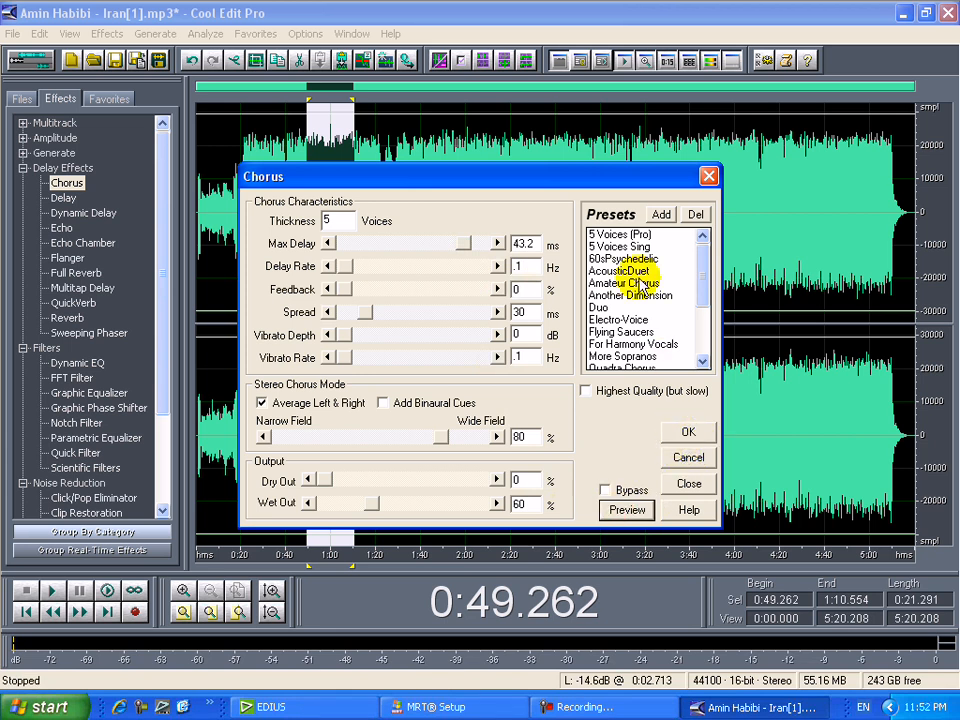
# Apply the Flying Saucers chorus preset to the selected section, and undo the effect
pyautogui.click(638, 332)
pyautogui.click(688, 431)
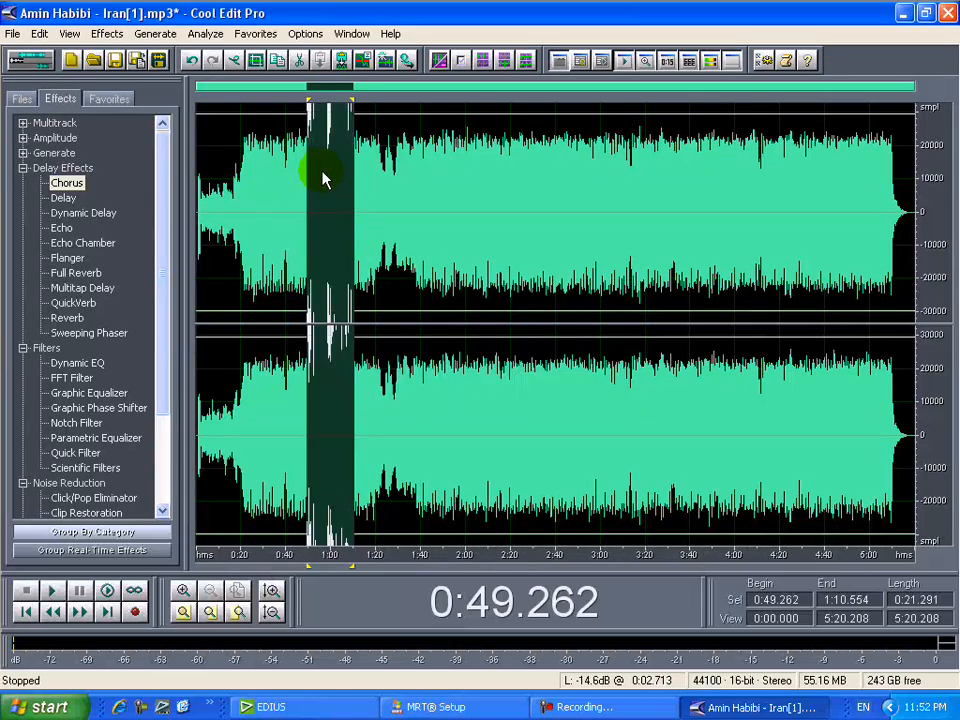
pyautogui.click(388, 221)
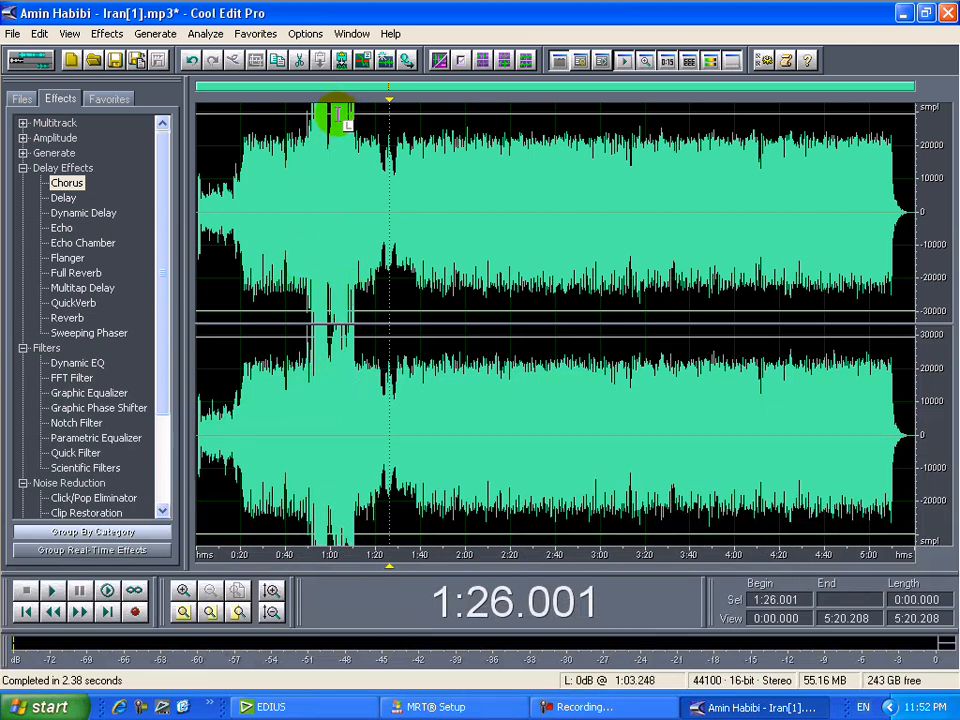
pyautogui.hotkey('ctrl', 'z')
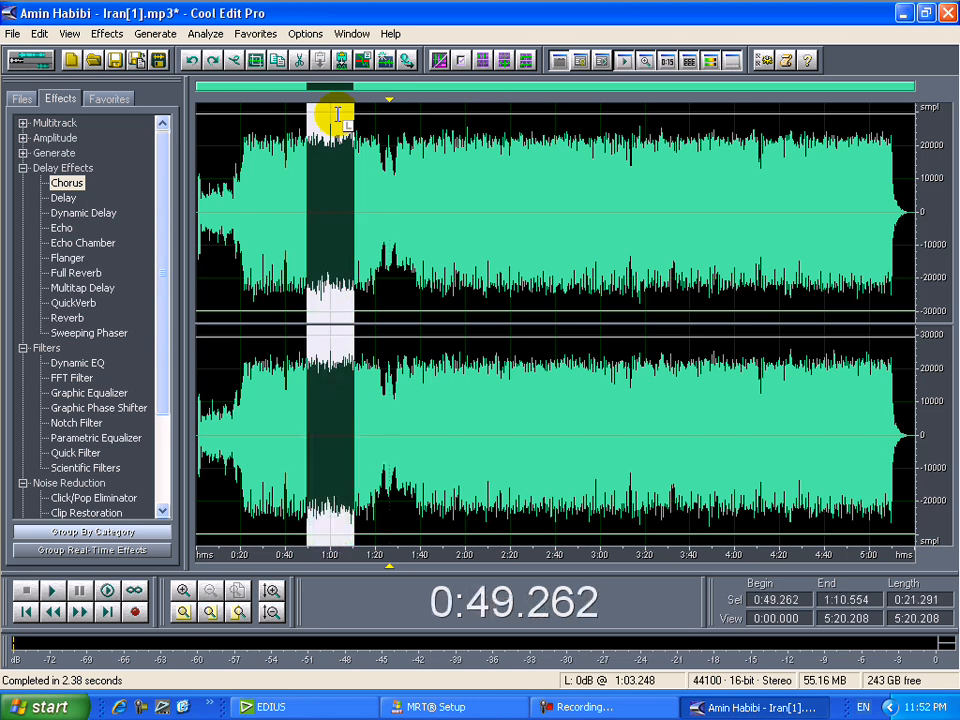
# Delete the audio from about 1:28 to the end of the track
pyautogui.click(368, 217)
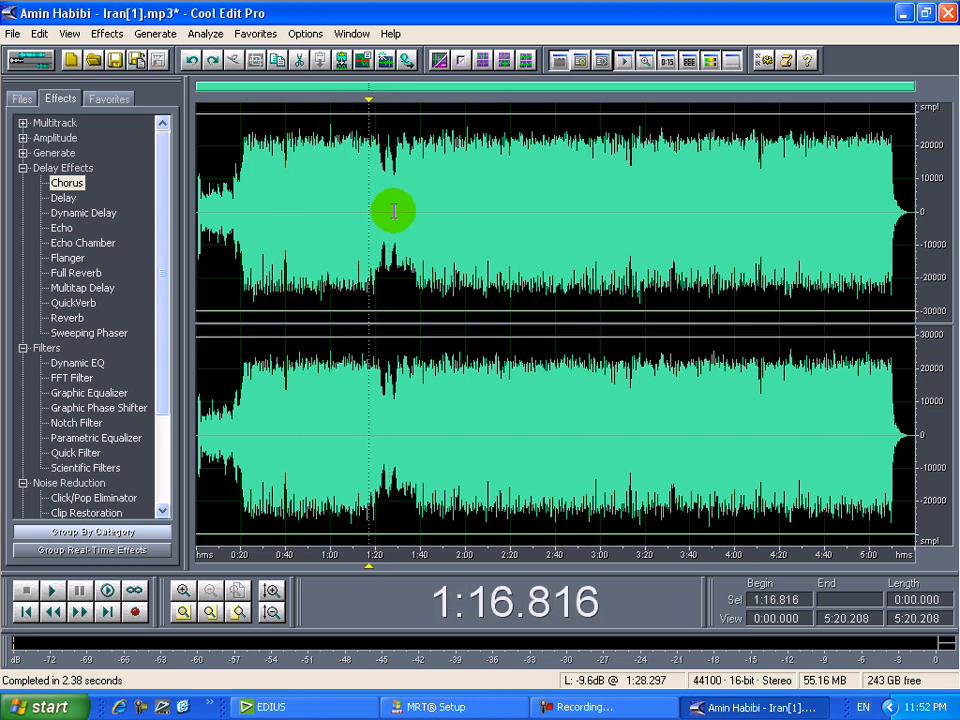
pyautogui.moveTo(394, 210); pyautogui.dragTo(915, 215)
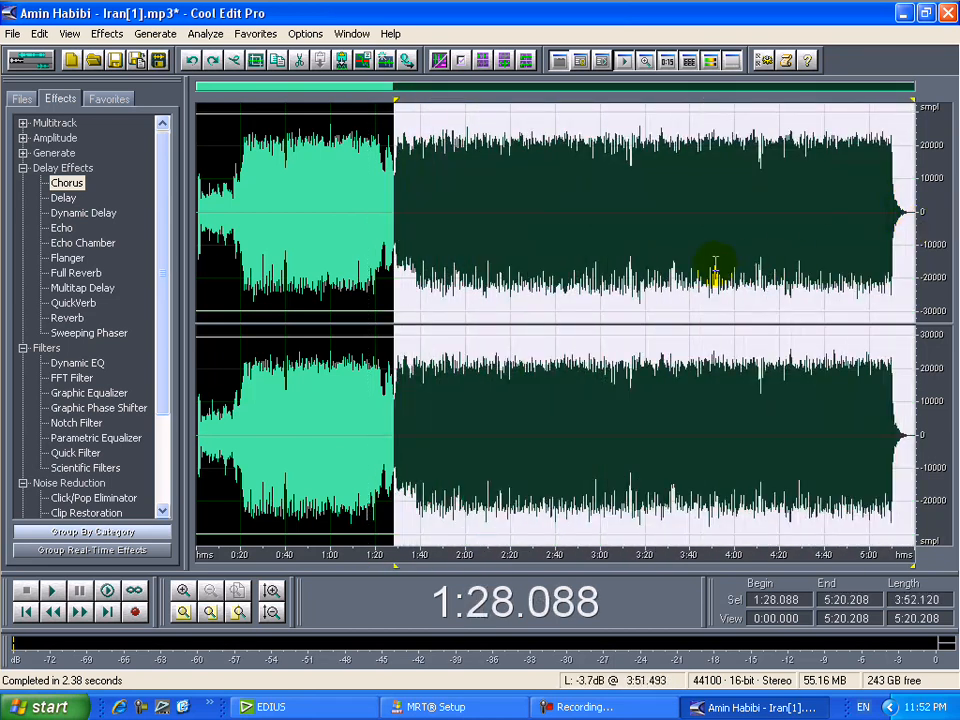
pyautogui.press('Delete')
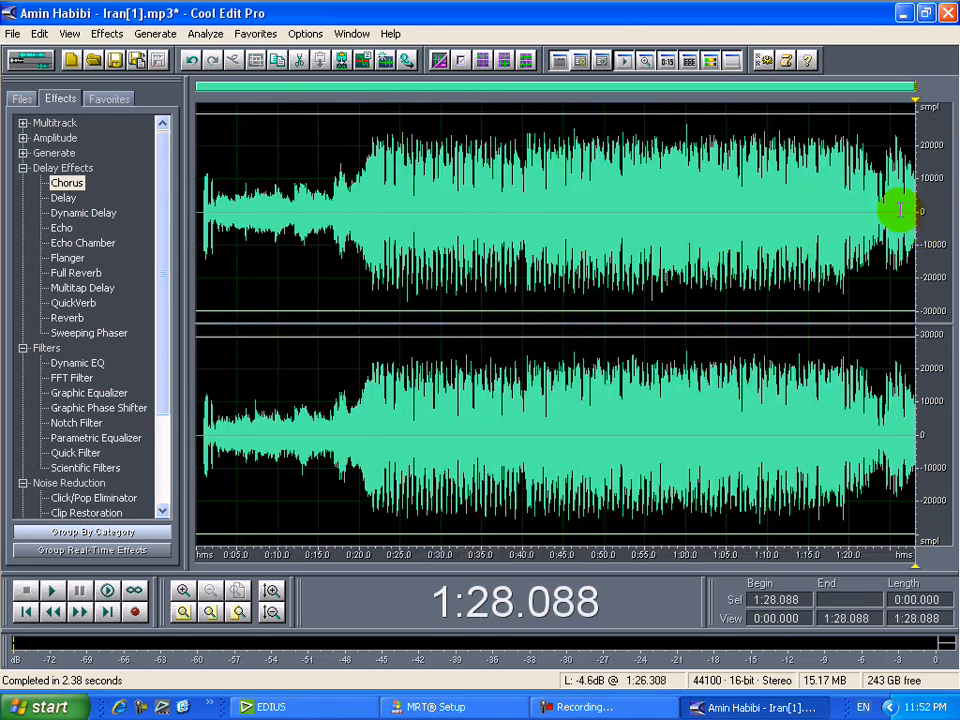
# Apply the favorite Fade Out to about the last 1.8 seconds of the shortened track
pyautogui.moveTo(900, 210); pyautogui.dragTo(949, 210)
pyautogui.click(110, 99)
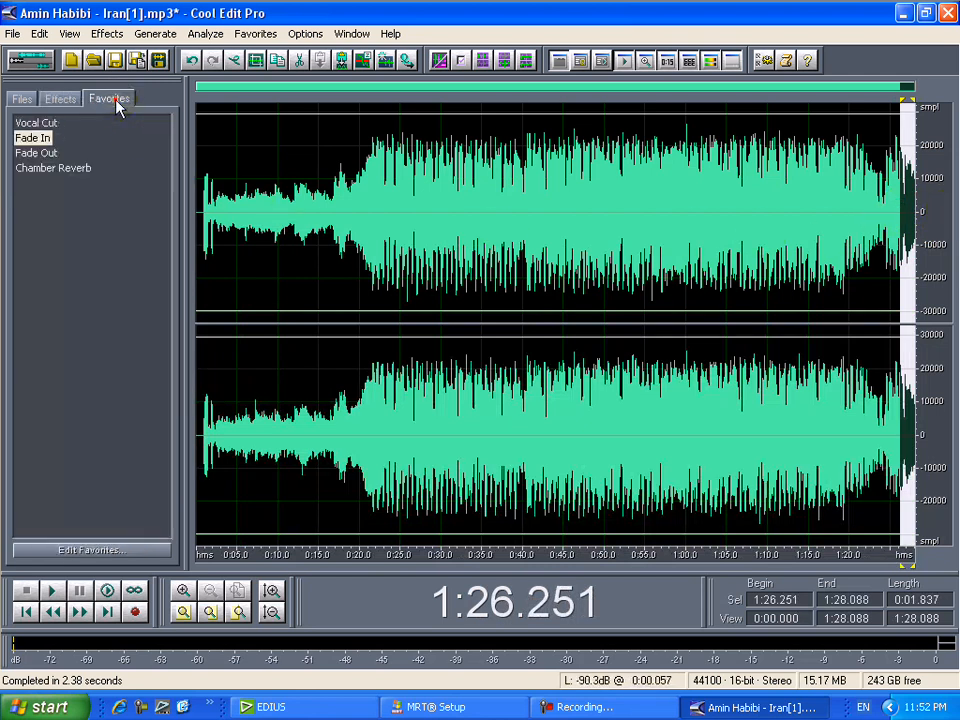
pyautogui.doubleClick(40, 153)
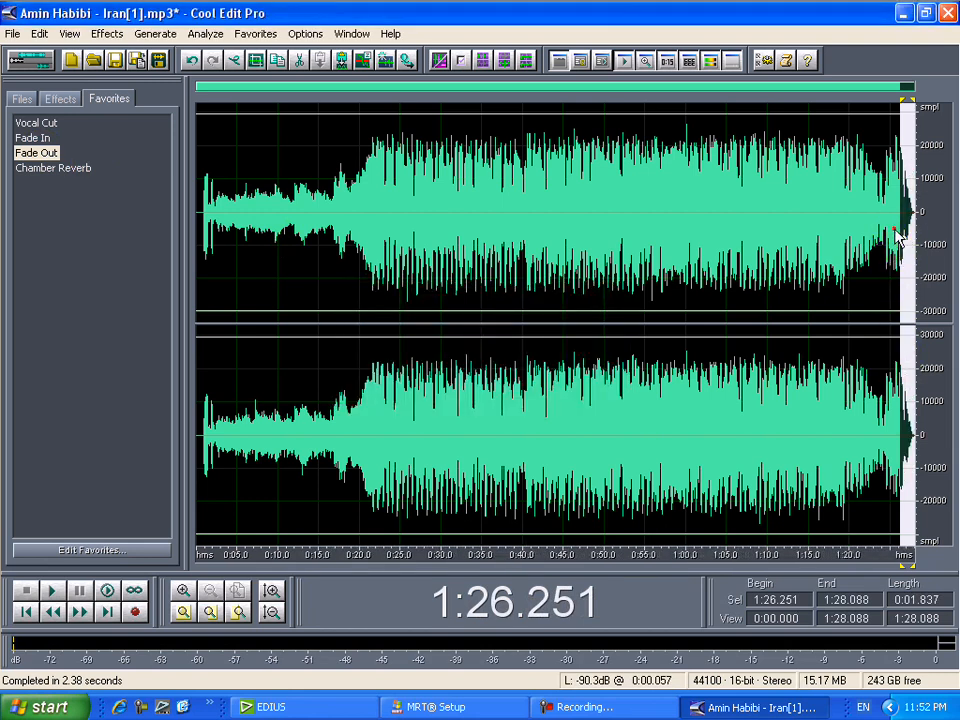
pyautogui.click(610, 219)
# Delete about the first 0.9 seconds of silence at the start of the track and return to the effects list
pyautogui.click(358, 219)
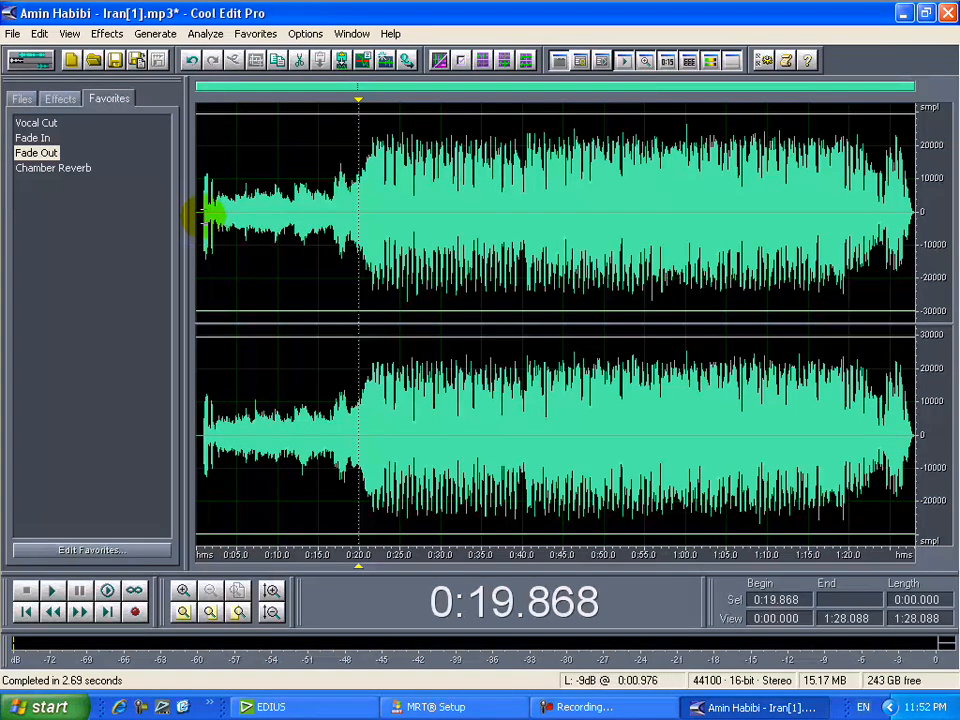
pyautogui.moveTo(204, 214); pyautogui.dragTo(190, 211)
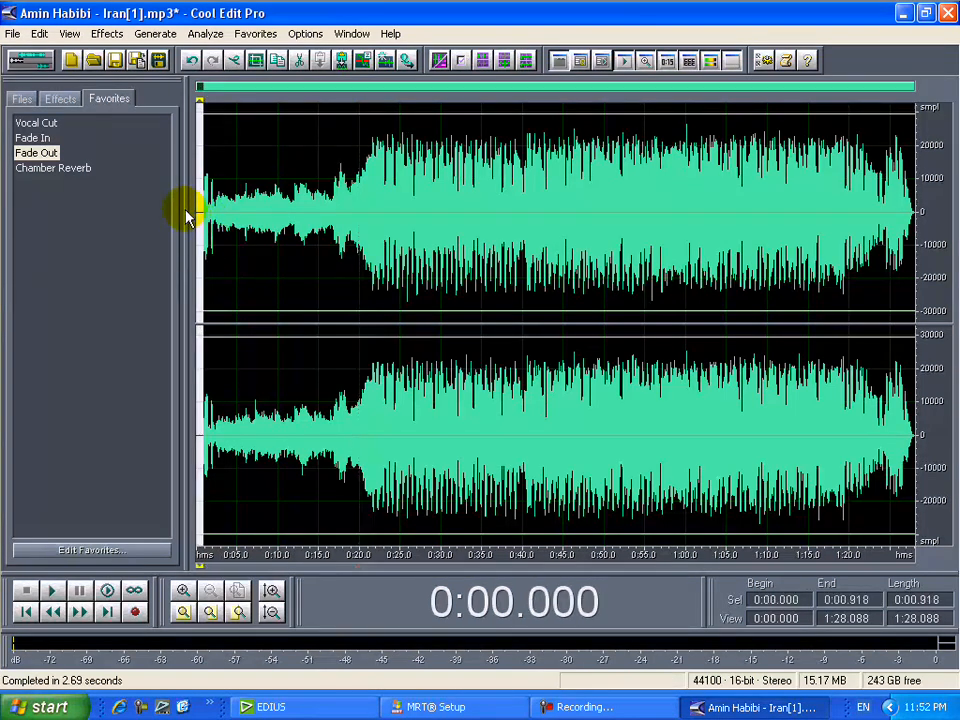
pyautogui.press('Delete')
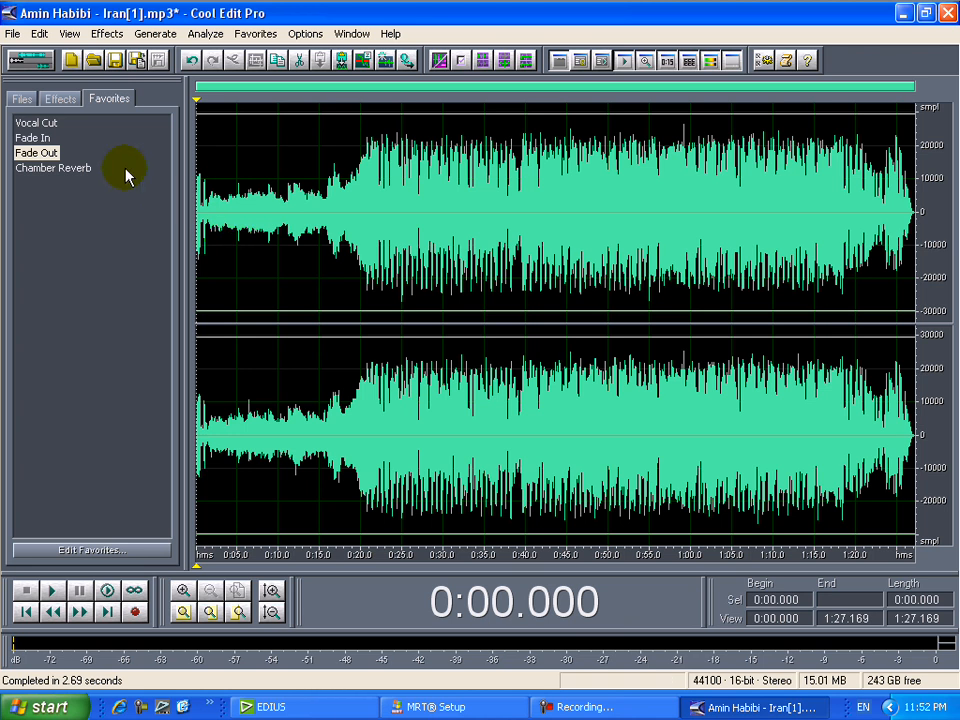
pyautogui.click(60, 98)
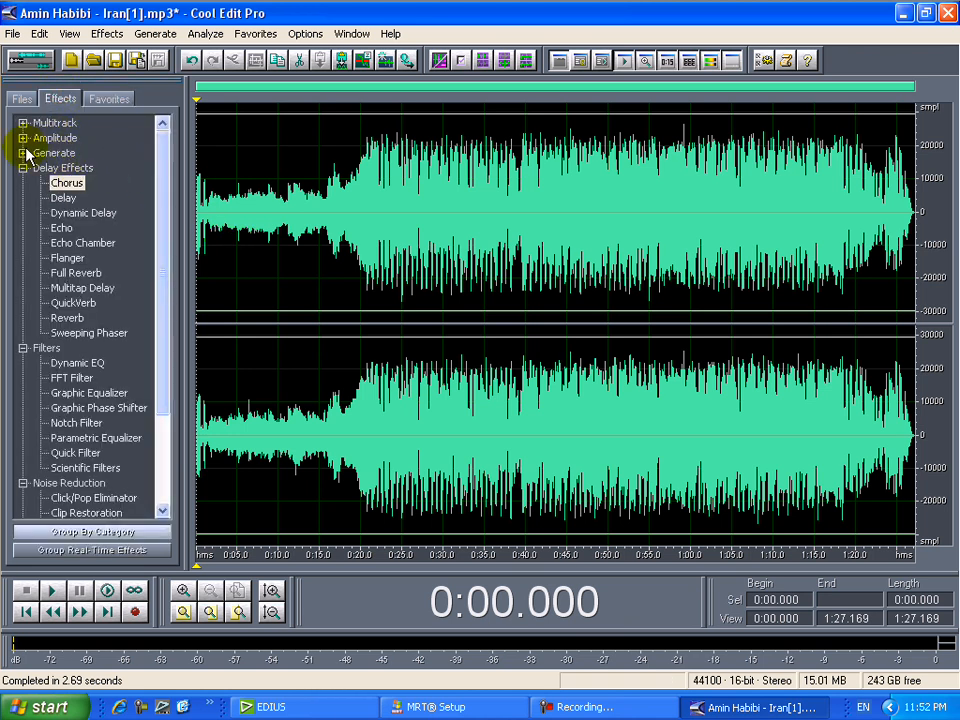
# Preview the QuickVerb effect with the Vocal Chamber preset on the whole track, and close it without applying
pyautogui.scroll(-3, 92, 258)
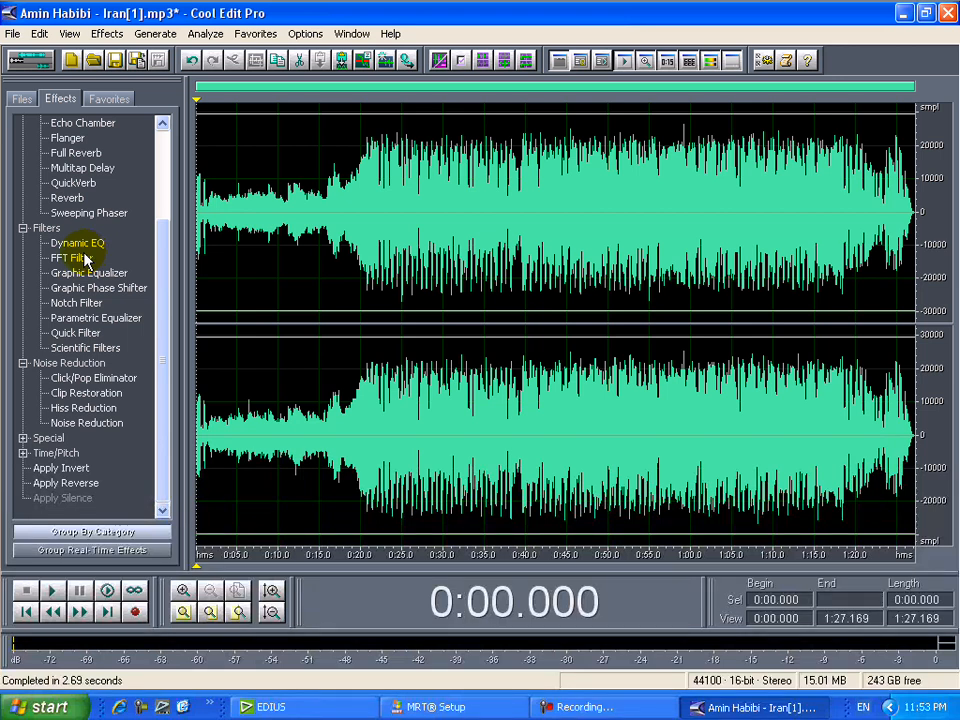
pyautogui.click(82, 187)
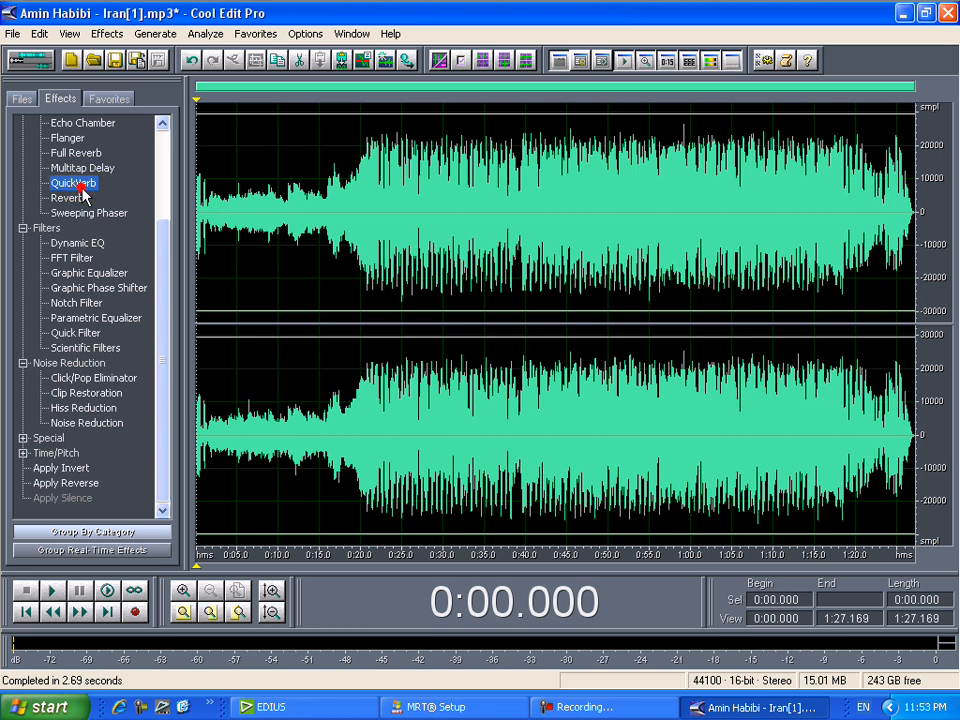
pyautogui.doubleClick(82, 187)
pyautogui.click(565, 295)
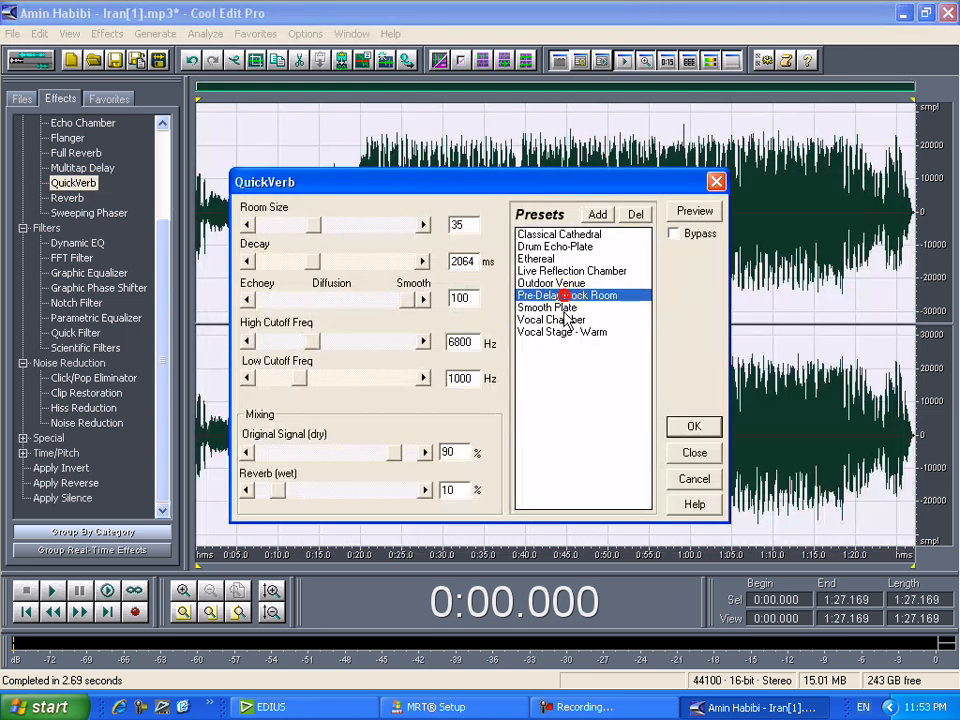
pyautogui.click(565, 319)
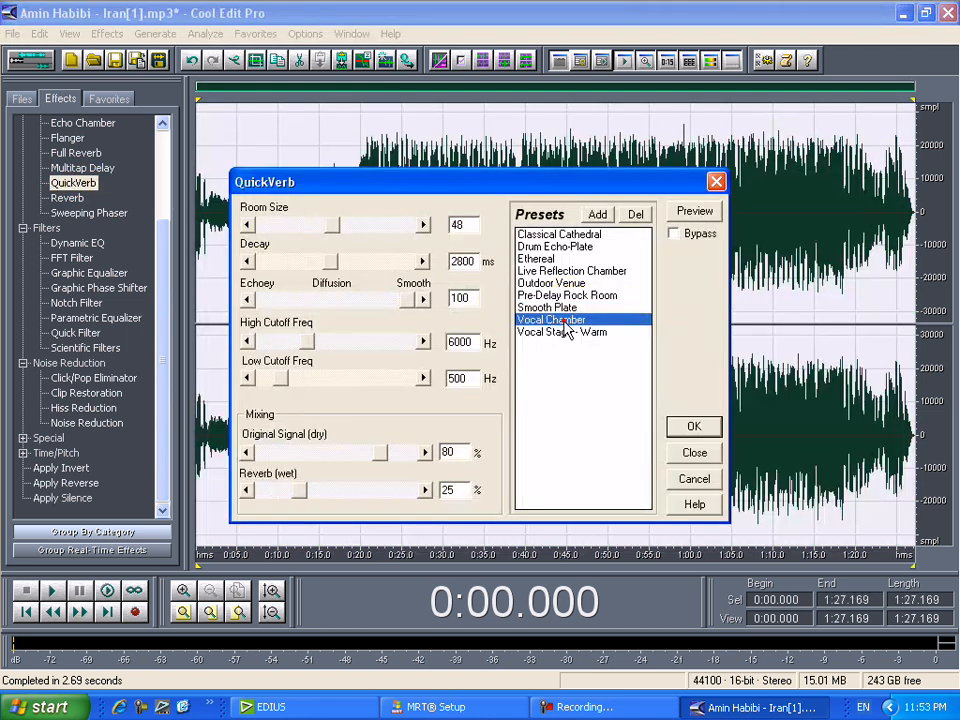
pyautogui.click(692, 213)
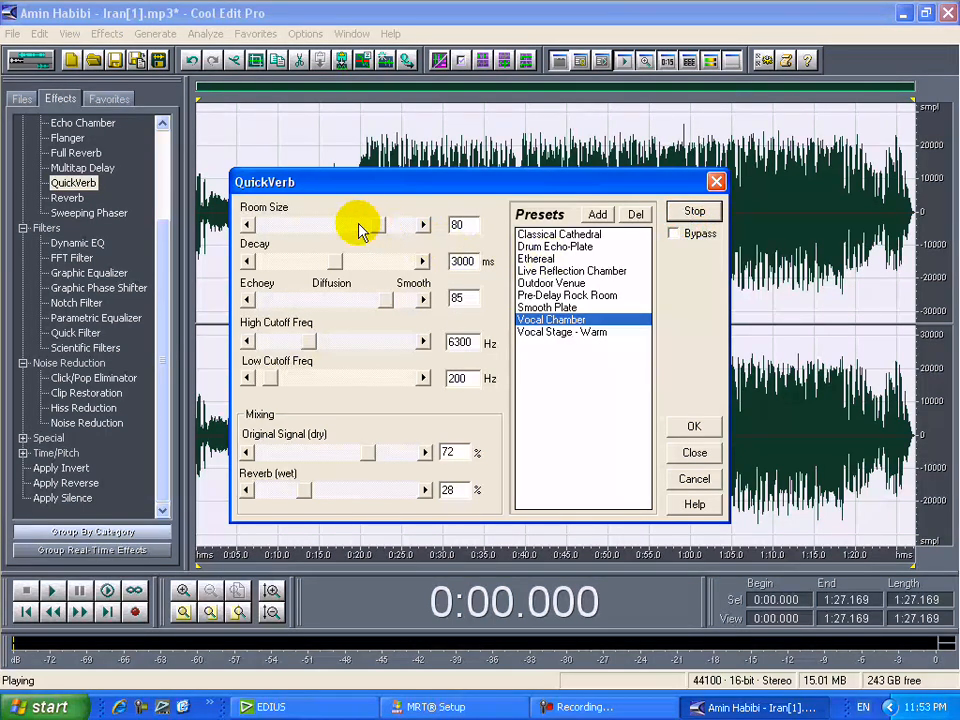
pyautogui.click(692, 455)
pyautogui.click(425, 369)
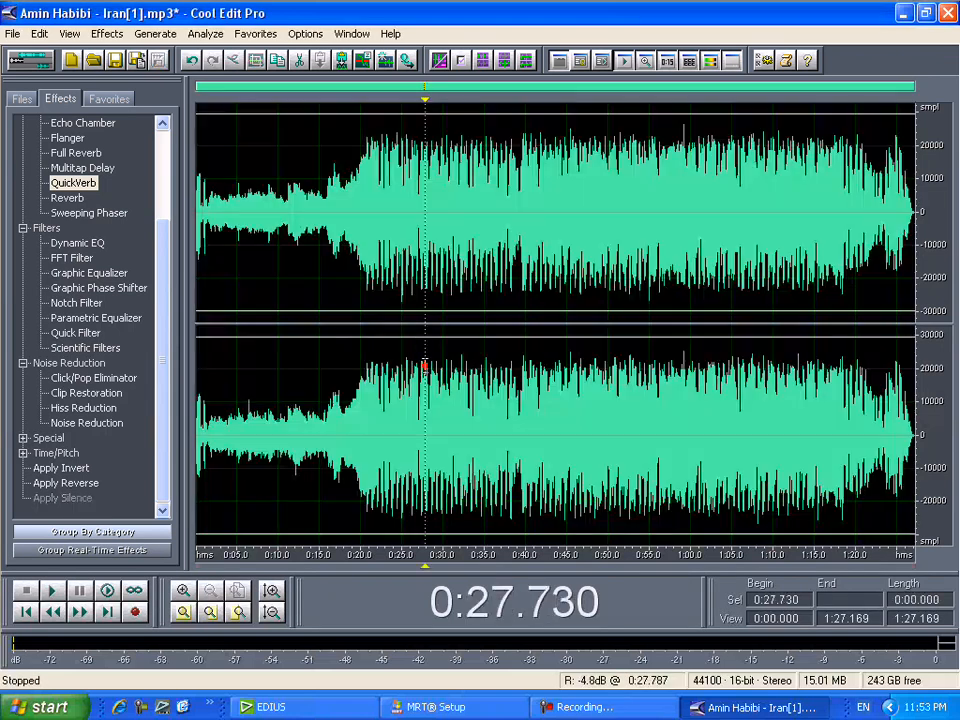
# Open the Save As settings for the edited track and review the available file types, keeping mp3PRO (FhG)
pyautogui.click(12, 33)
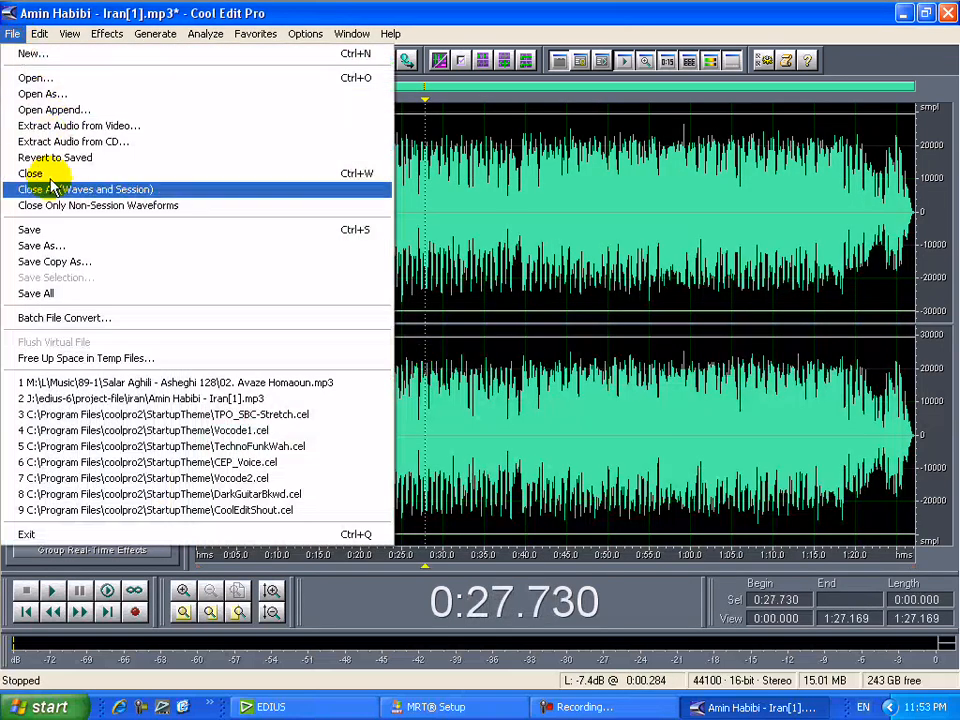
pyautogui.click(55, 250)
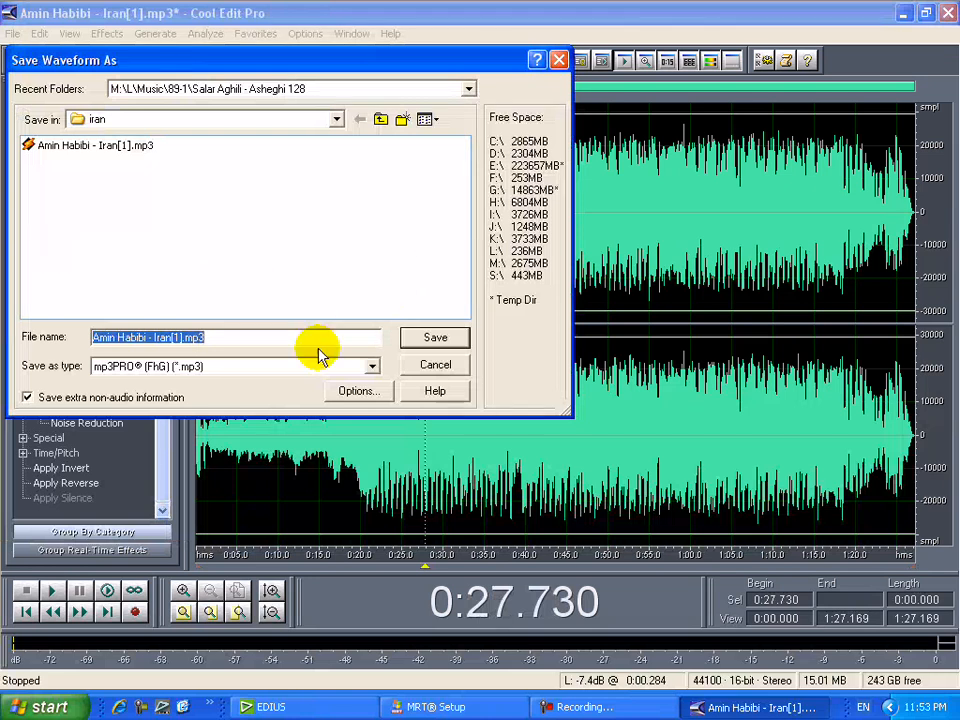
pyautogui.click(231, 367)
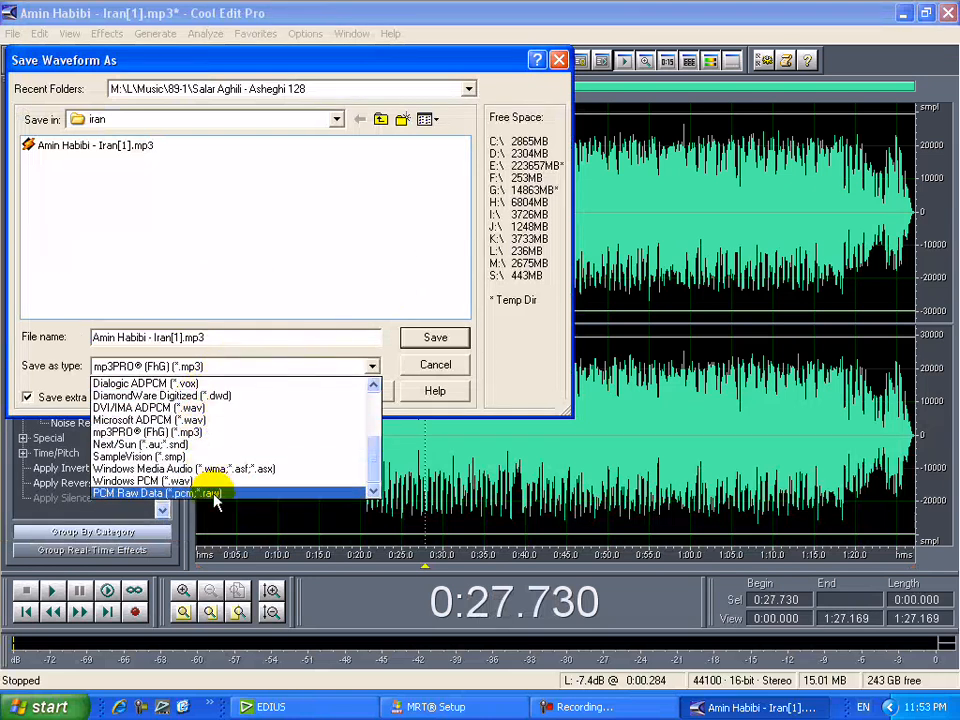
pyautogui.click(70, 378)
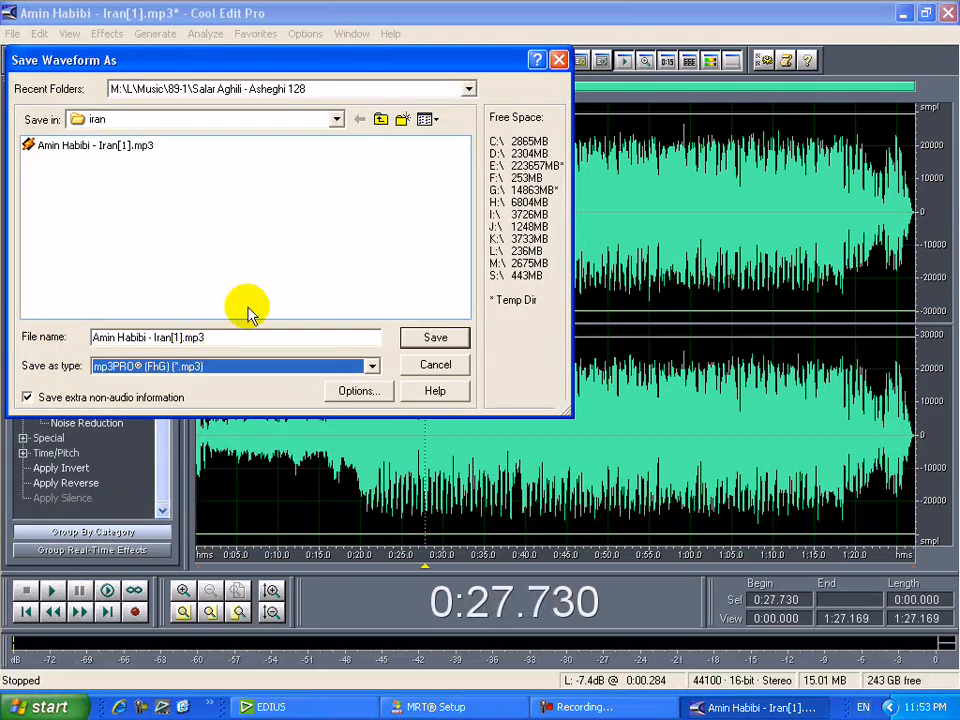
# Examine the MP3 encoder's preset, bandwidth, bitrate and sample rate options, and cancel both the encoder settings and the save
pyautogui.click(358, 392)
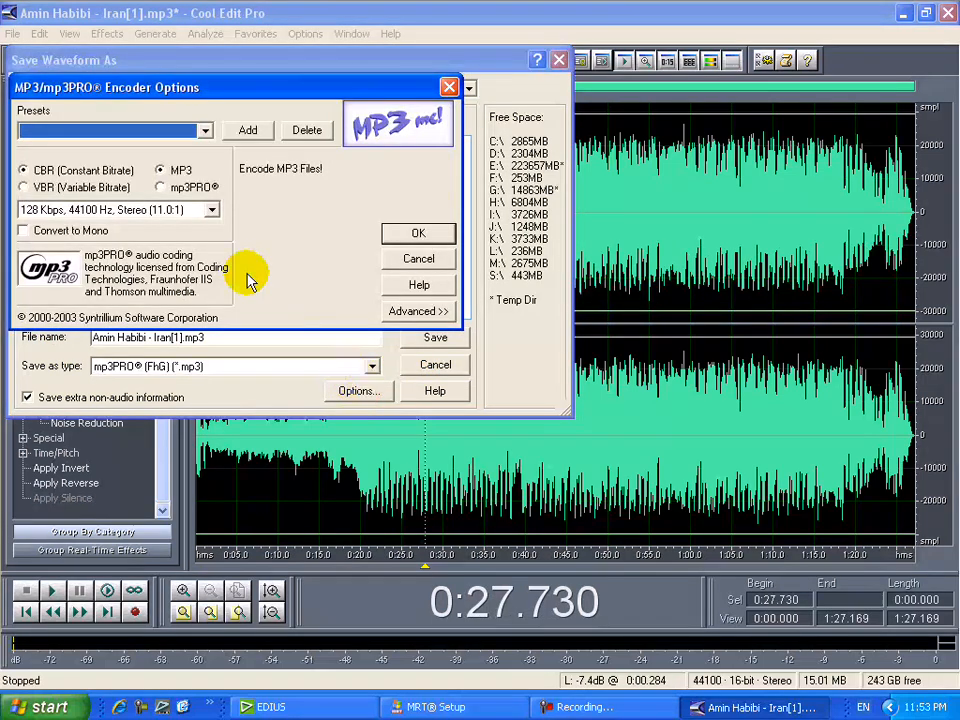
pyautogui.click(208, 210)
pyautogui.click(210, 209)
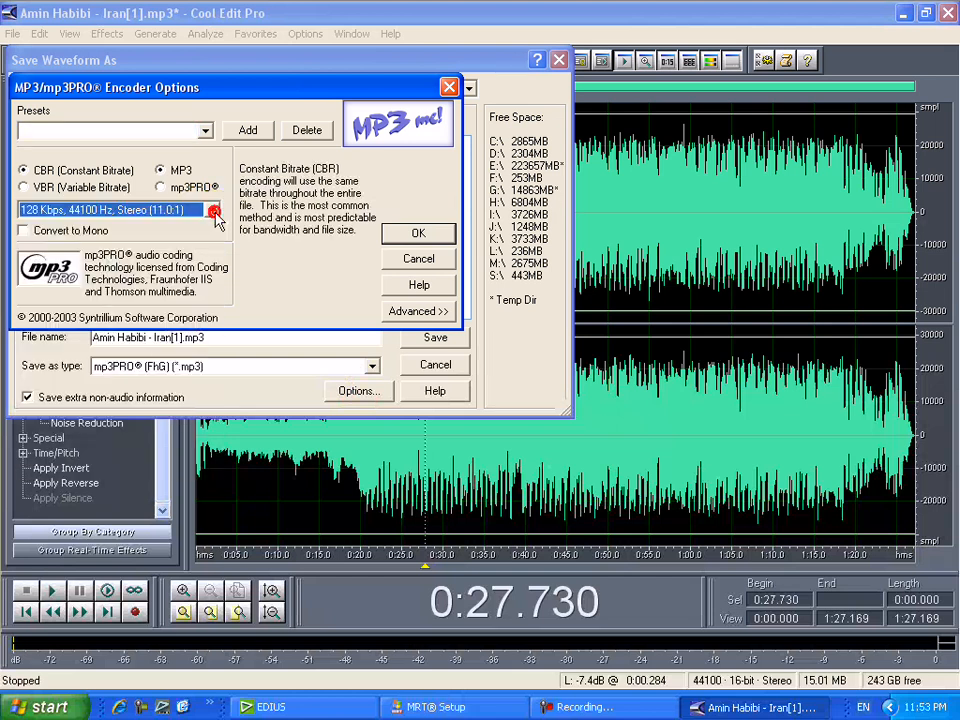
pyautogui.click(415, 314)
pyautogui.moveTo(174, 342); pyautogui.dragTo(130, 344)
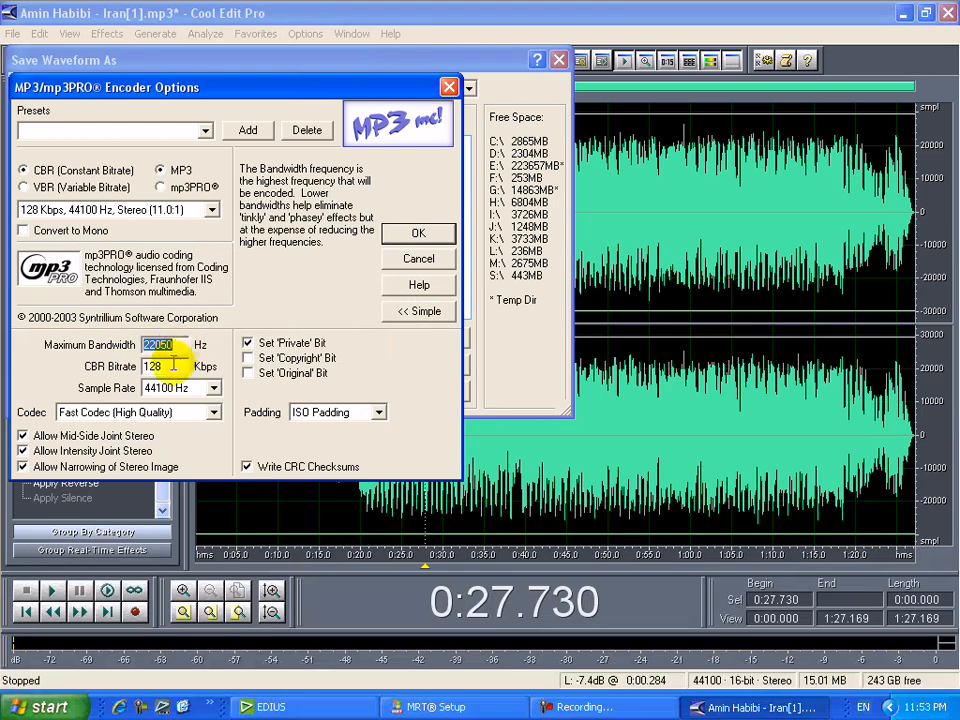
pyautogui.doubleClick(159, 366)
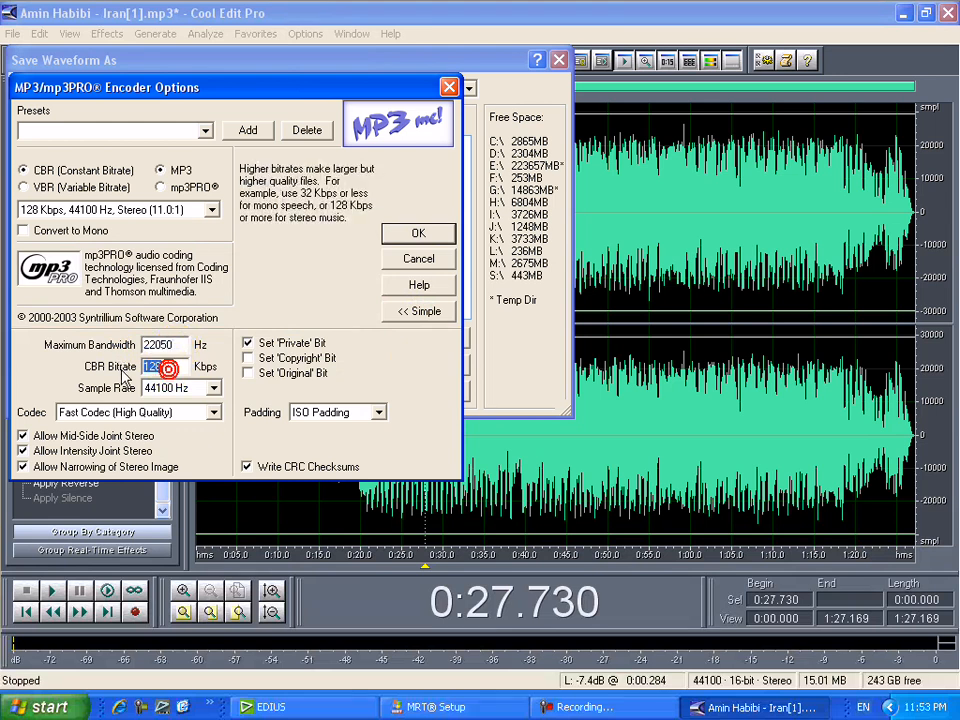
pyautogui.click(214, 389)
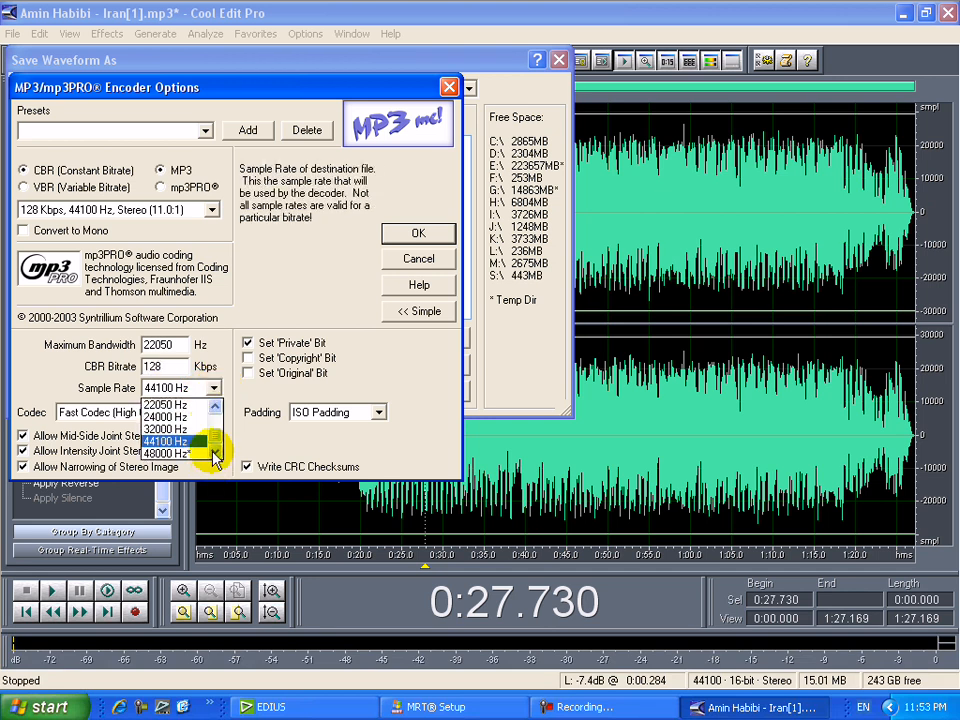
pyautogui.click(167, 441)
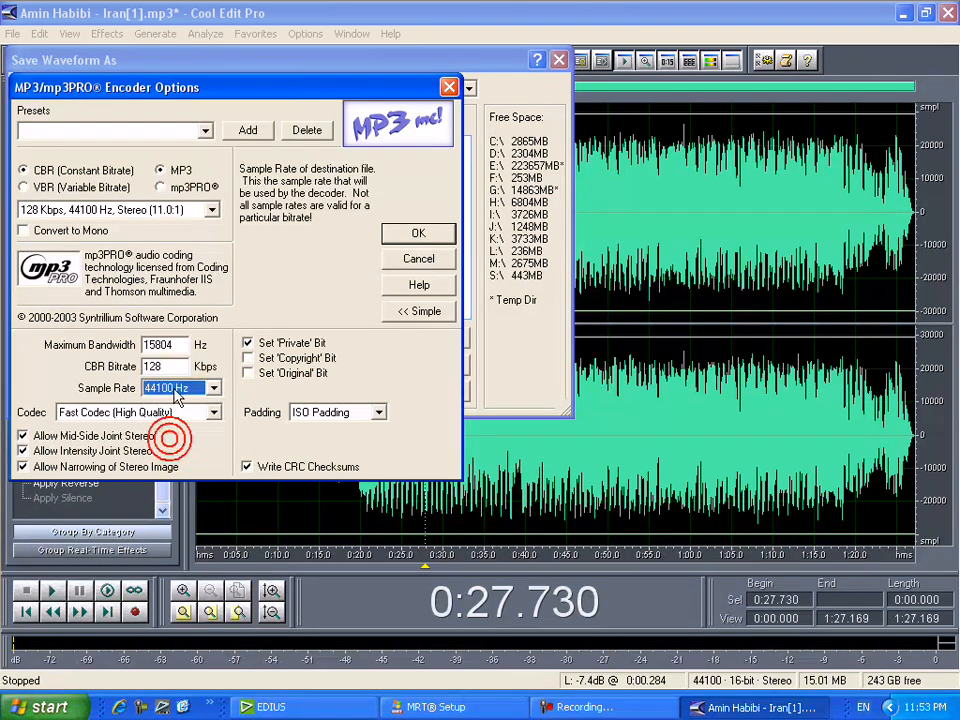
pyautogui.click(419, 264)
pyautogui.click(437, 366)
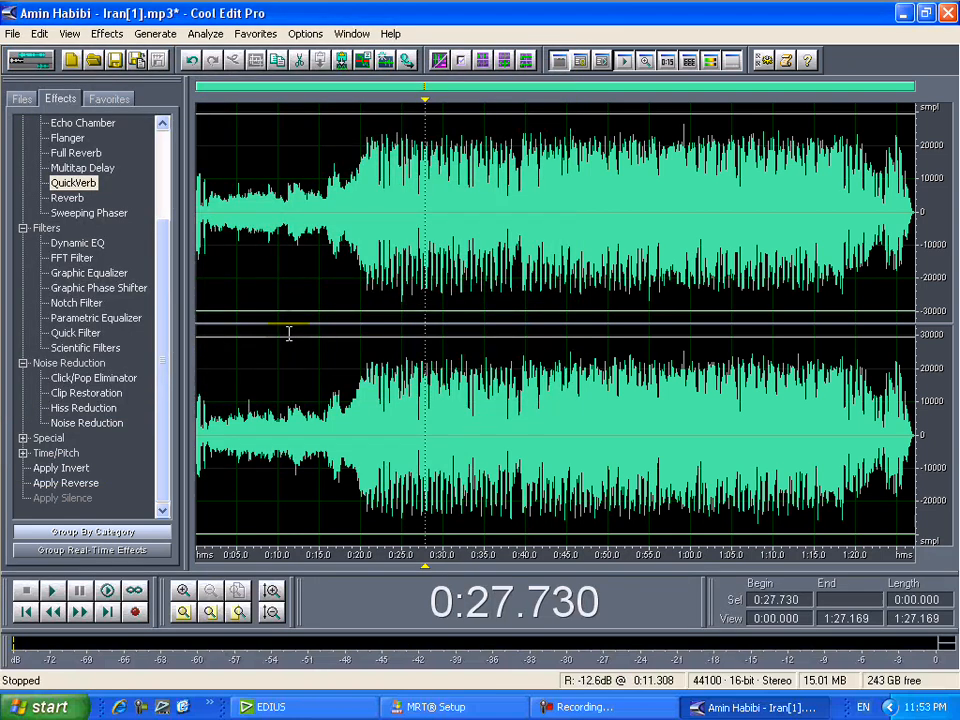
# Create a new stereo waveform with a 44100 Hz sample rate and 16-bit resolution
pyautogui.click(72, 62)
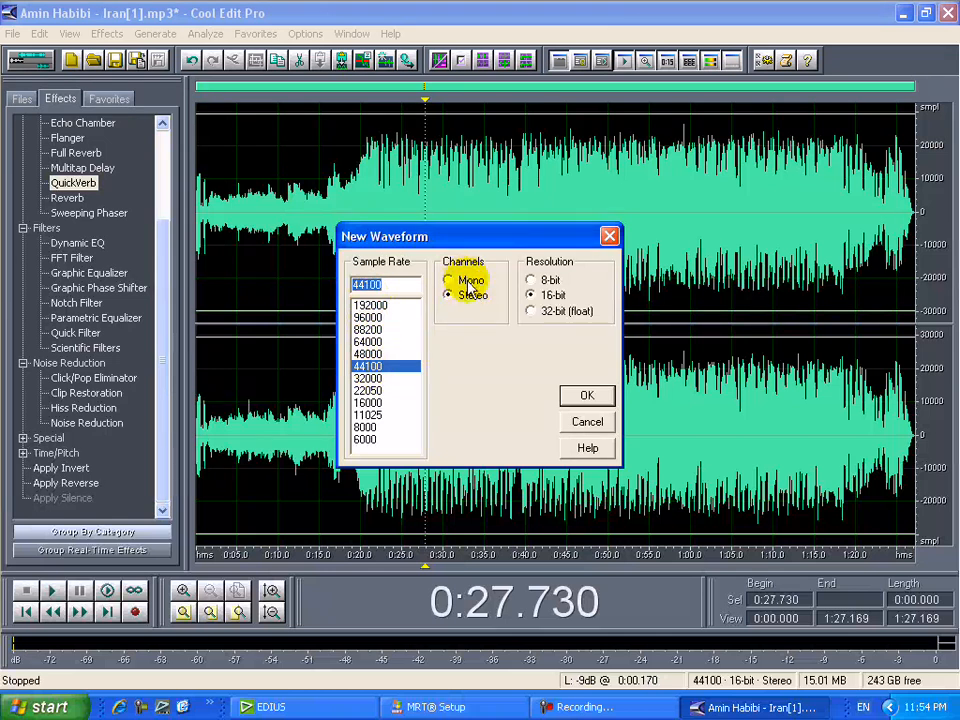
pyautogui.click(553, 297)
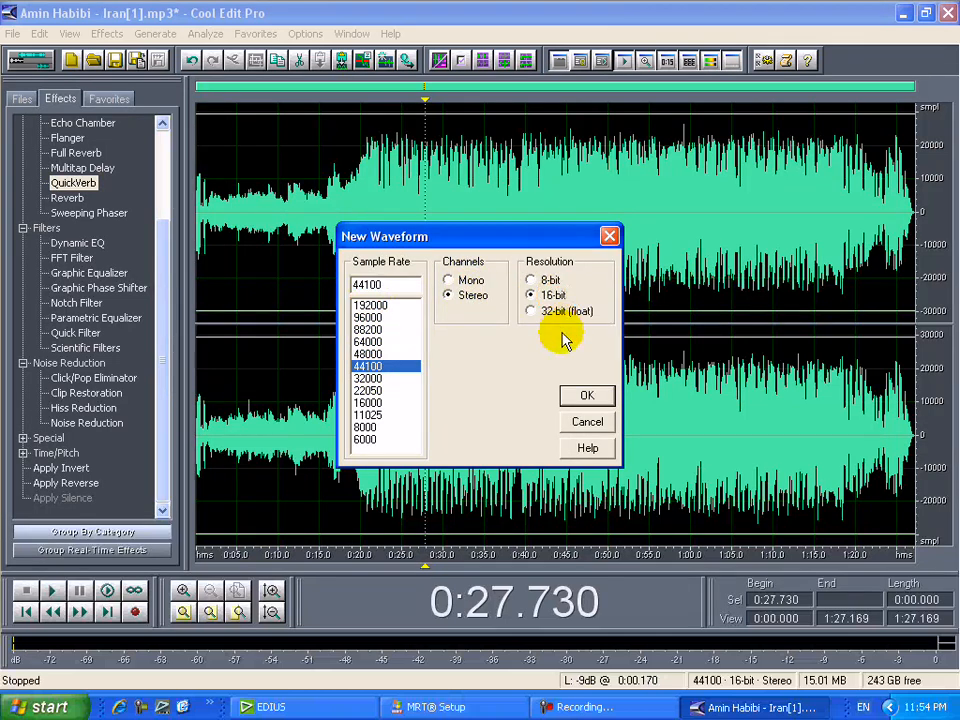
pyautogui.click(584, 397)
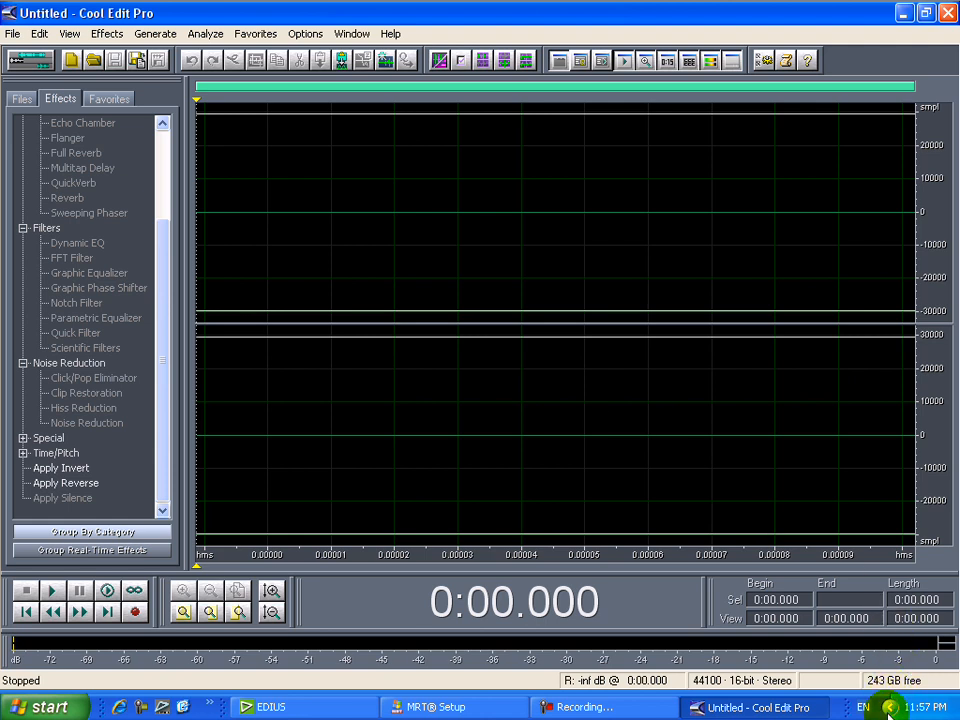
# Switch to the Windows volume mixer, show the recording controls of the Realtek HD Audio Input device, and close the mixer
pyautogui.click(888, 707)
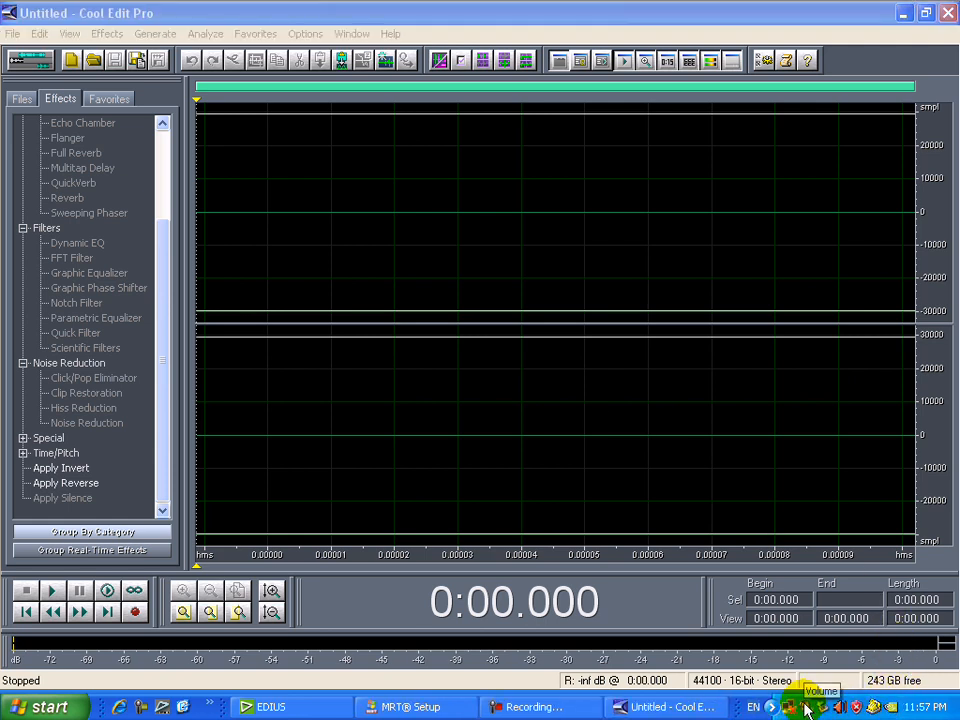
pyautogui.rightClick(805, 707)
pyautogui.click(818, 676)
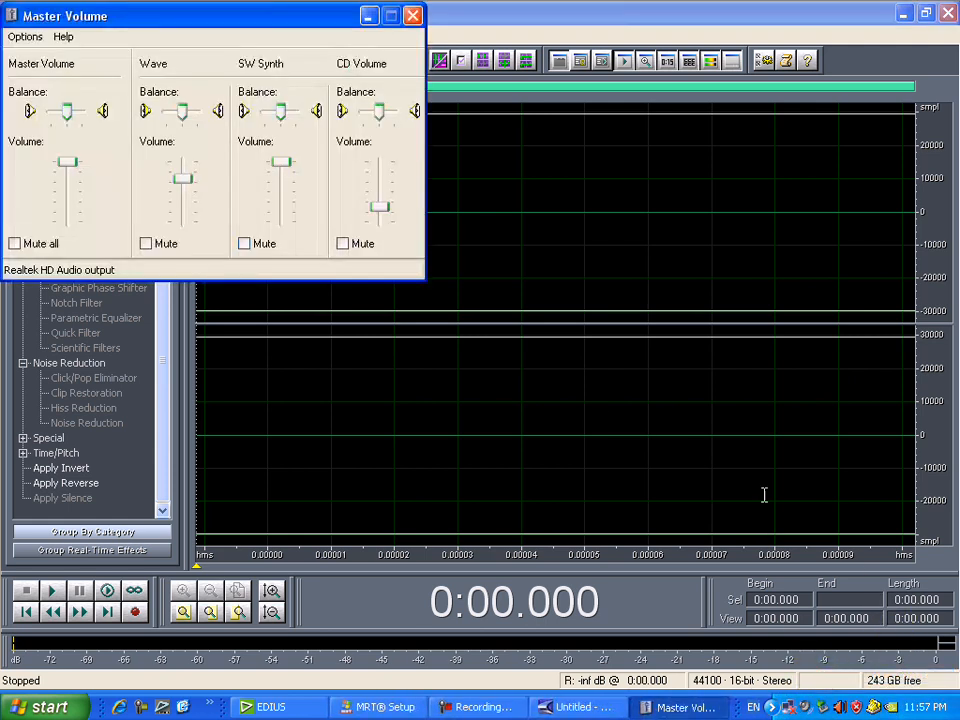
pyautogui.moveTo(251, 19); pyautogui.dragTo(521, 122)
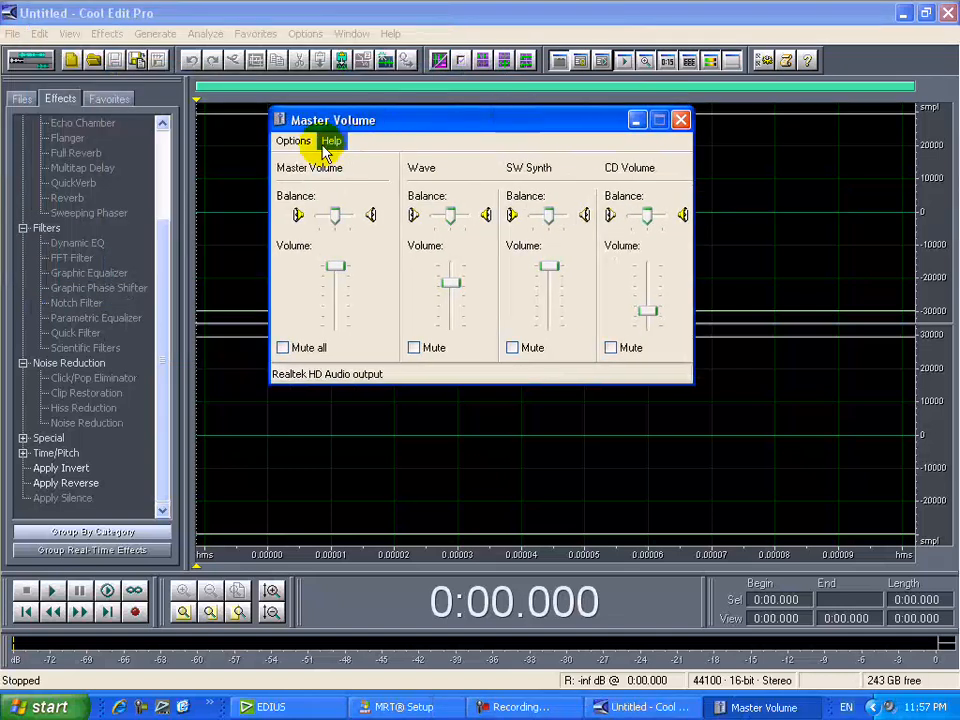
pyautogui.click(291, 141)
pyautogui.click(303, 160)
pyautogui.click(405, 201)
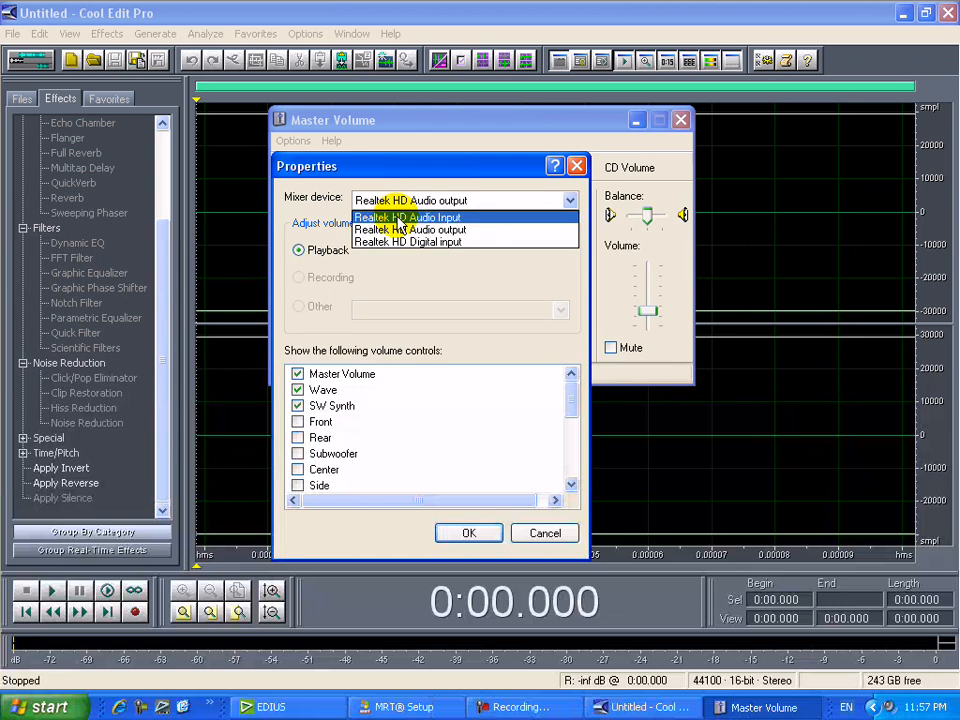
pyautogui.click(398, 219)
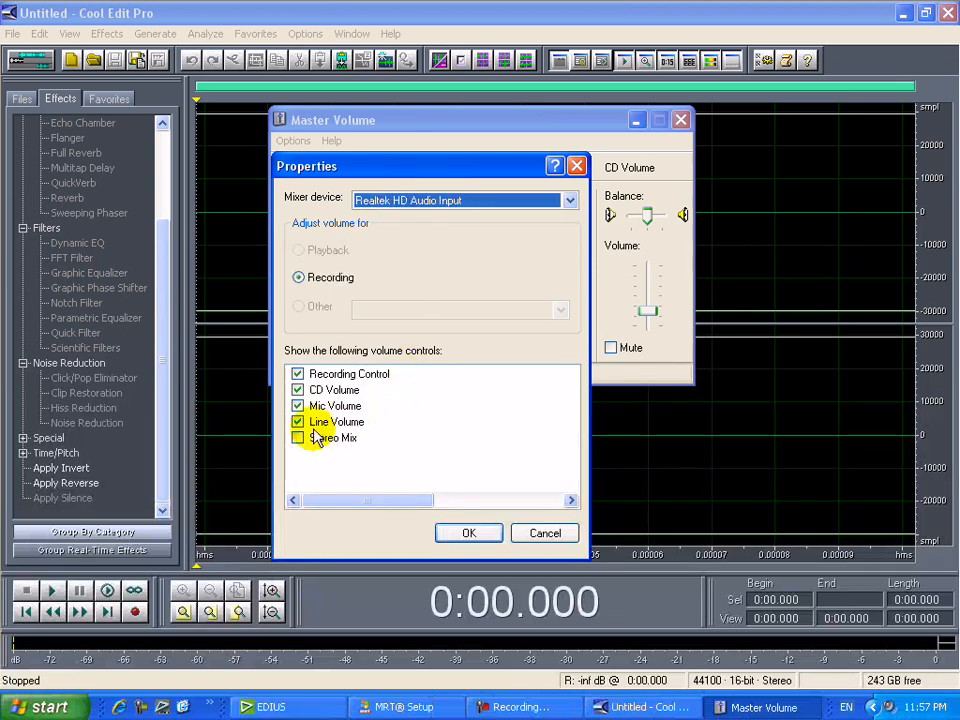
pyautogui.click(462, 531)
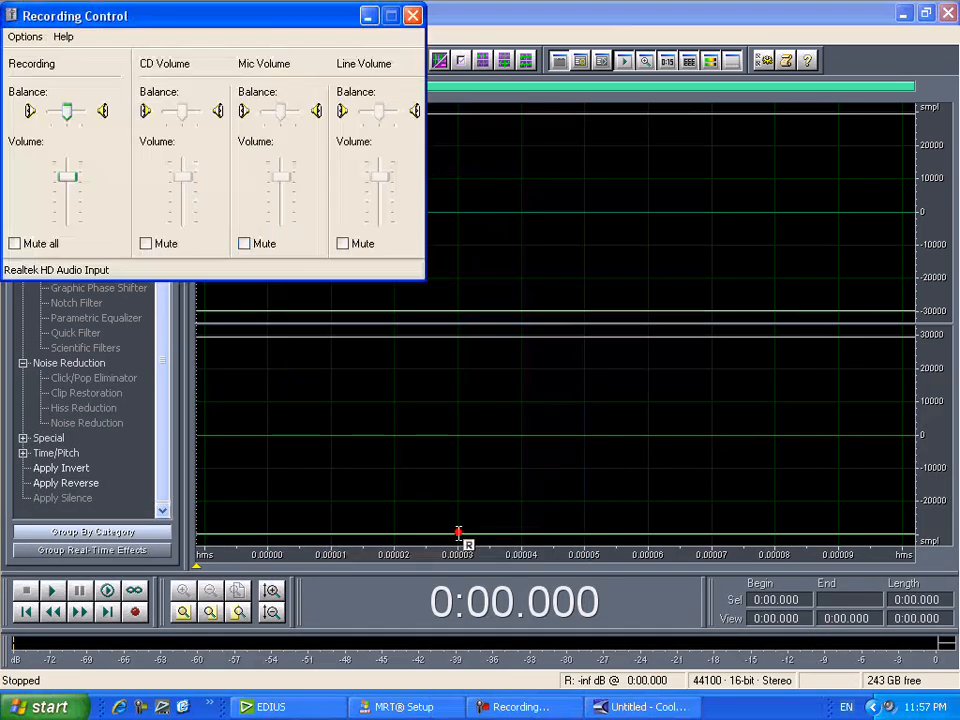
pyautogui.moveTo(189, 18); pyautogui.dragTo(333, 68)
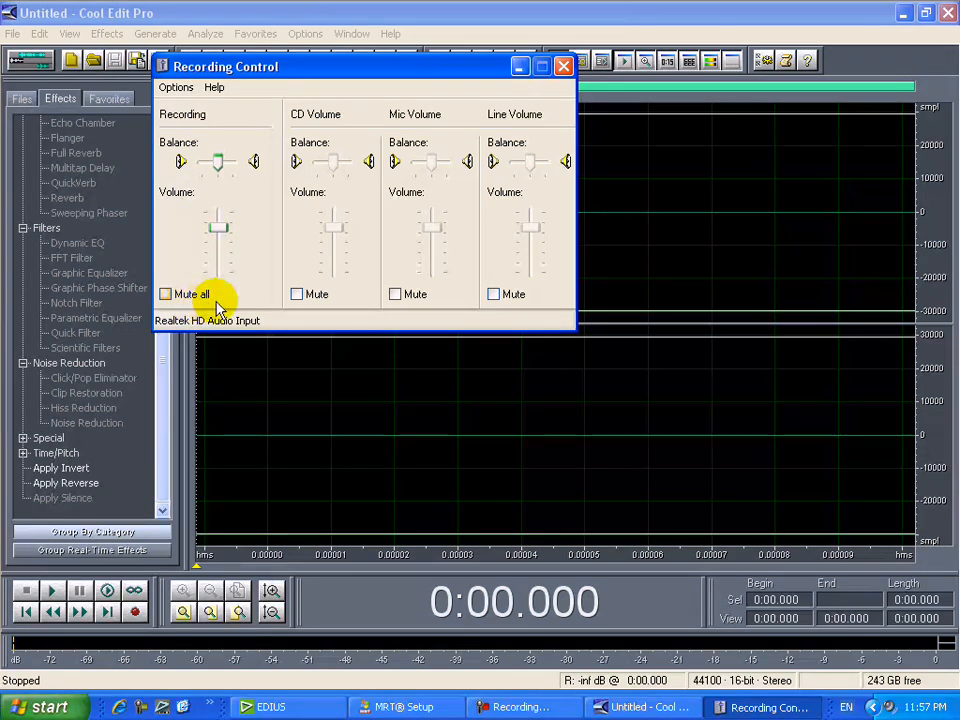
pyautogui.click(563, 66)
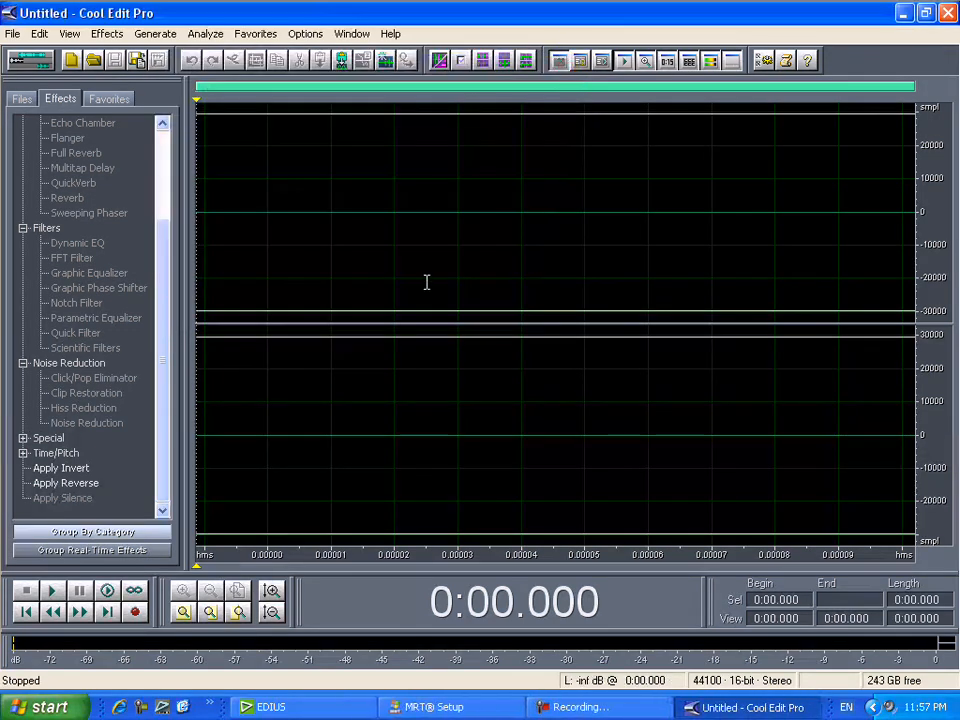
# Record about 18.3 seconds of audio into the new waveform and place the cursor at about 0:16.75
pyautogui.click(136, 614)
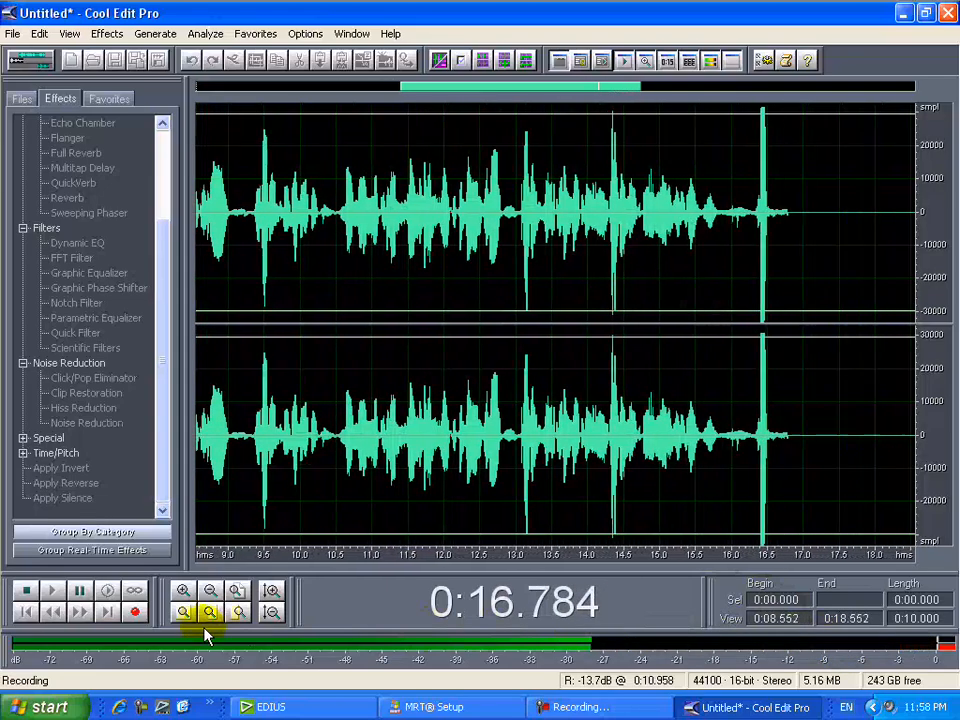
pyautogui.click(27, 594)
pyautogui.click(557, 440)
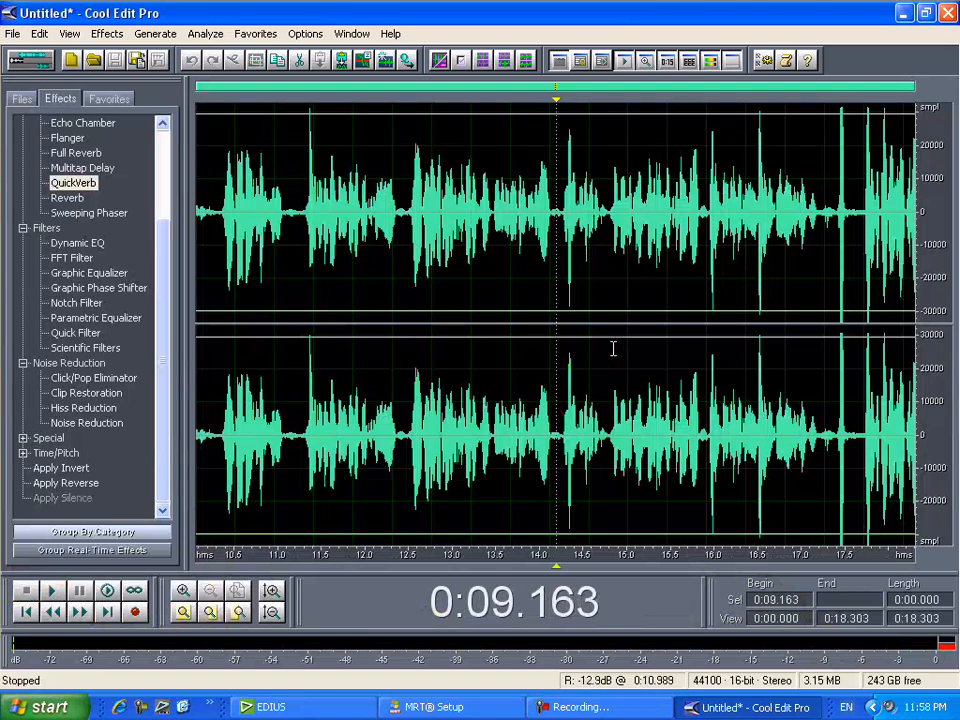
pyautogui.click(831, 371)
pyautogui.click(853, 374)
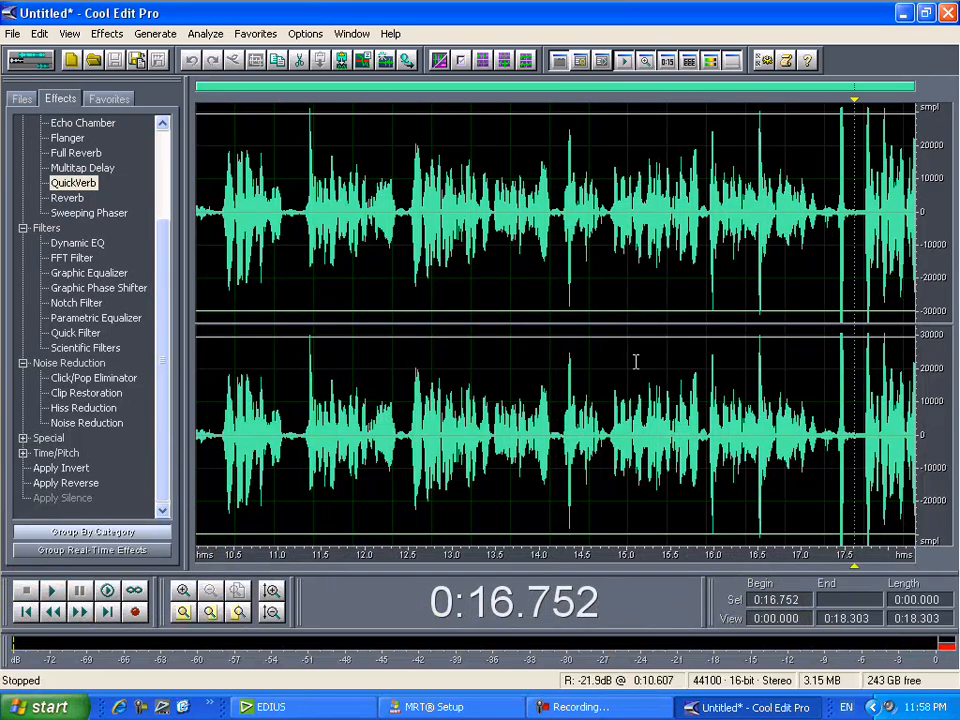
# Examine the file formats available for saving the new recording, pick mp3PRO (FhG) (*.mp3), and cancel the save
pyautogui.click(13, 34)
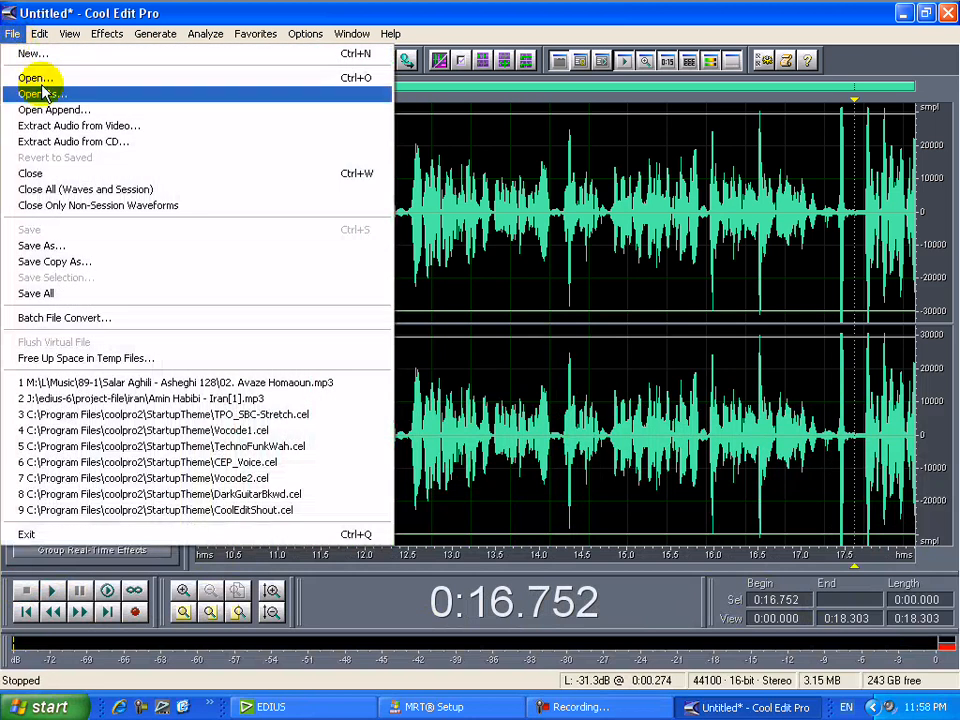
pyautogui.click(97, 252)
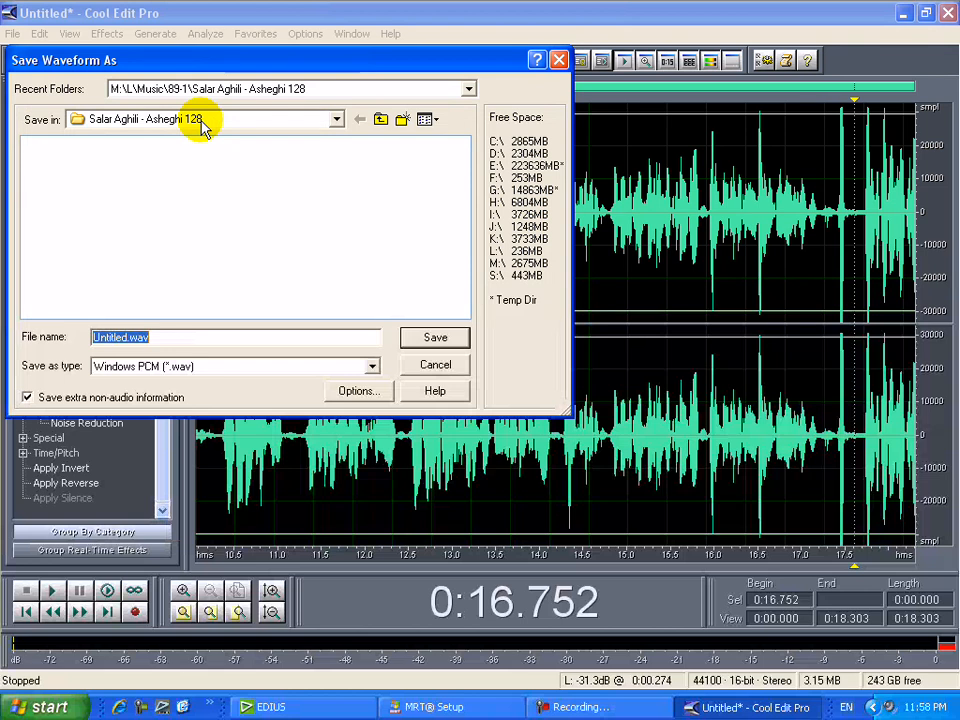
pyautogui.click(210, 366)
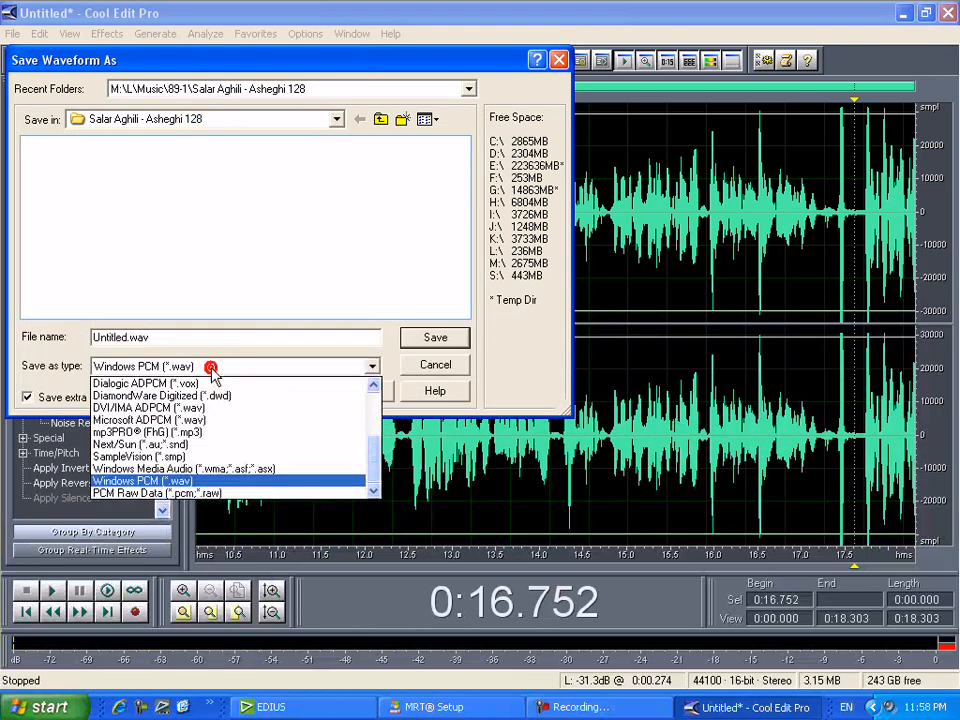
pyautogui.scroll(3, 214, 378)
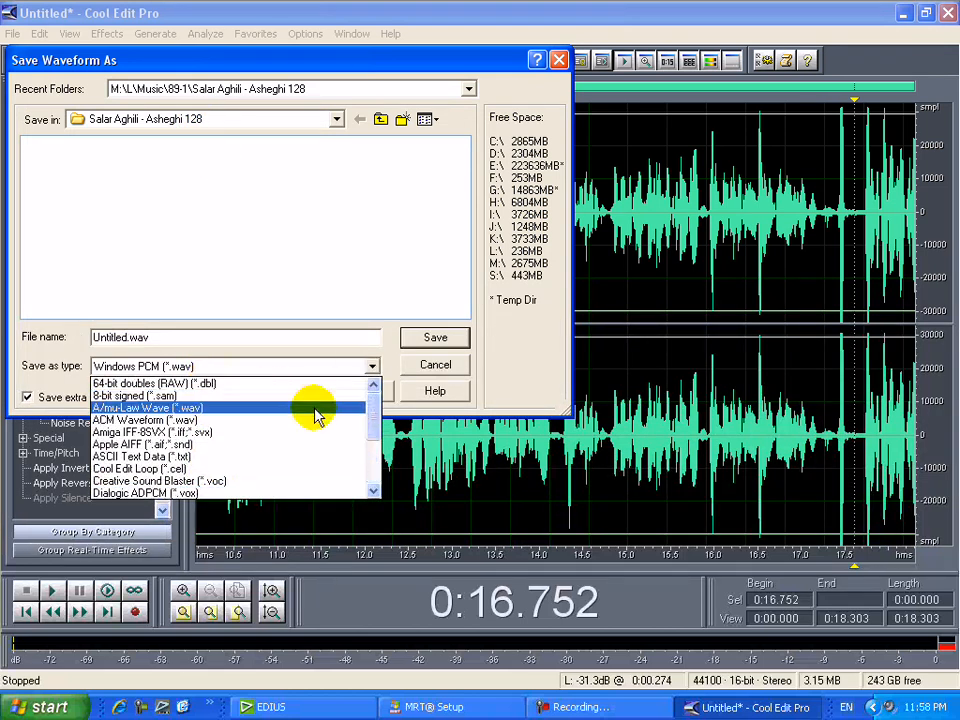
pyautogui.scroll(-3, 316, 416)
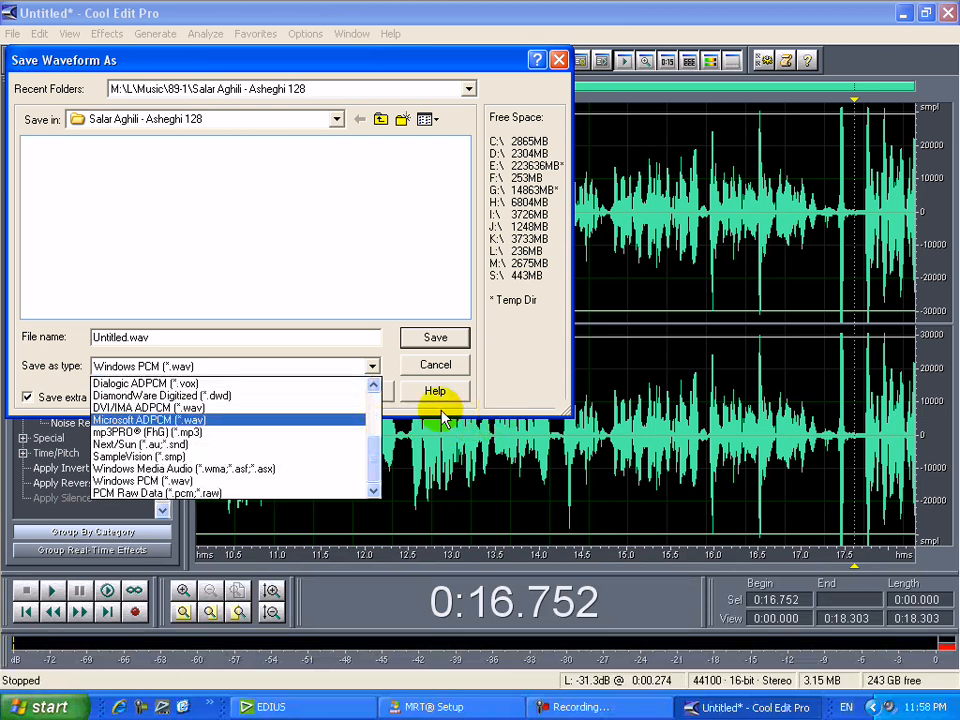
pyautogui.click(185, 432)
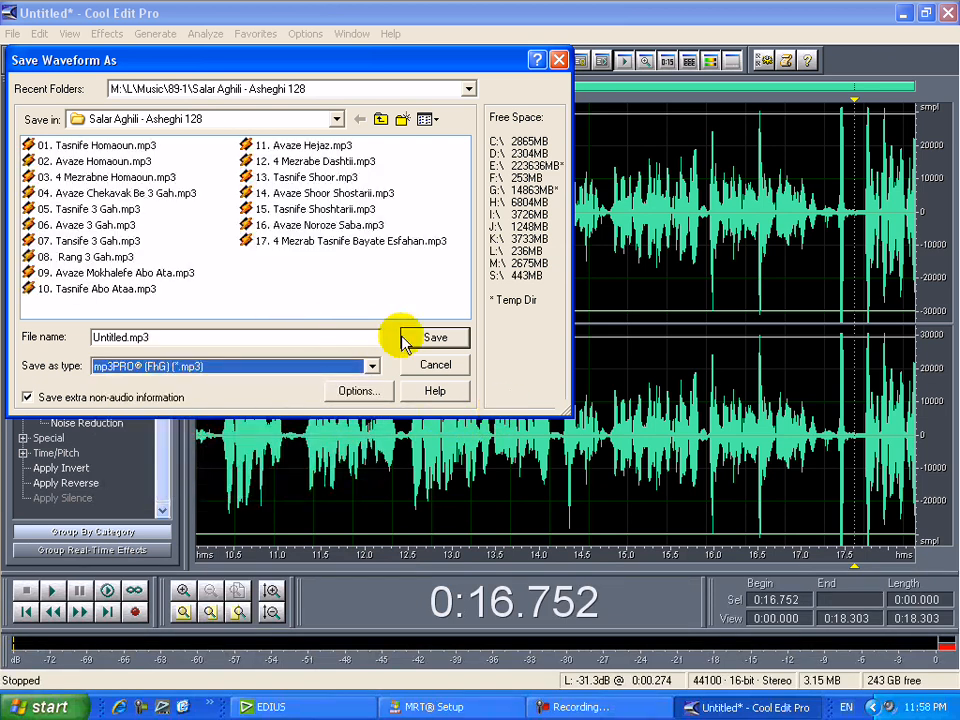
pyautogui.click(435, 364)
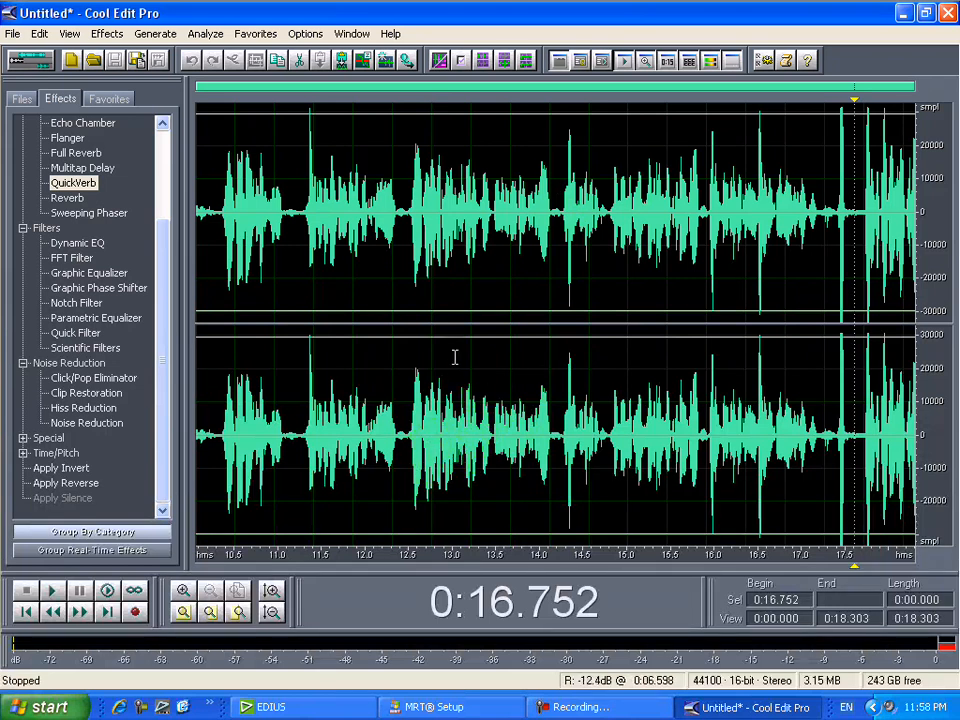
# Select the recording from about 0:05.58 to 0:09.02 in both channels and copy it
pyautogui.click(528, 395)
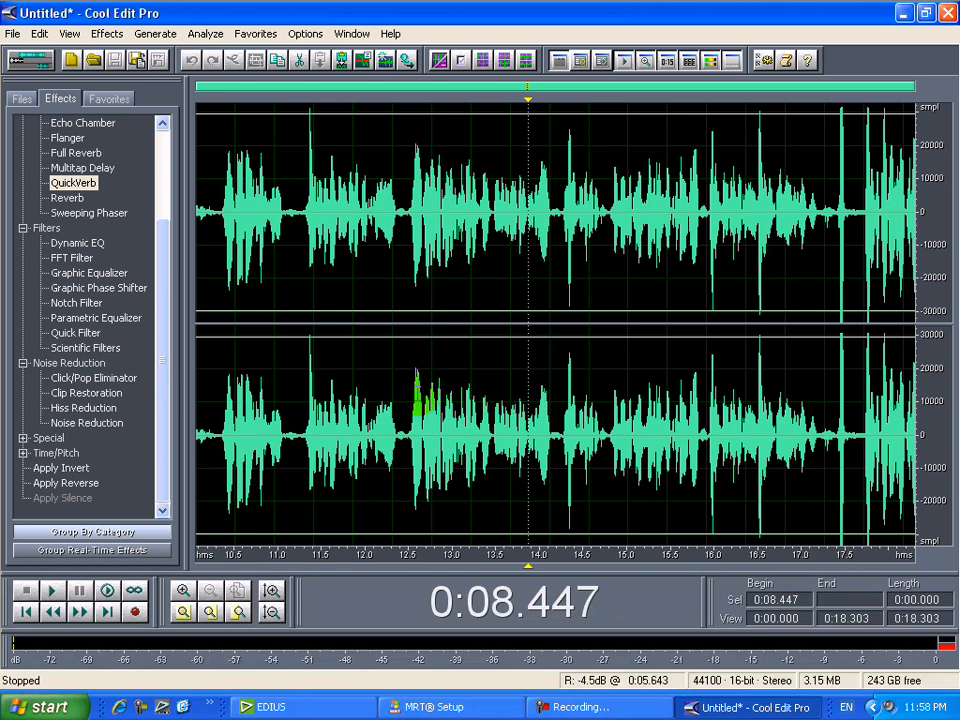
pyautogui.moveTo(415, 393); pyautogui.dragTo(549, 392)
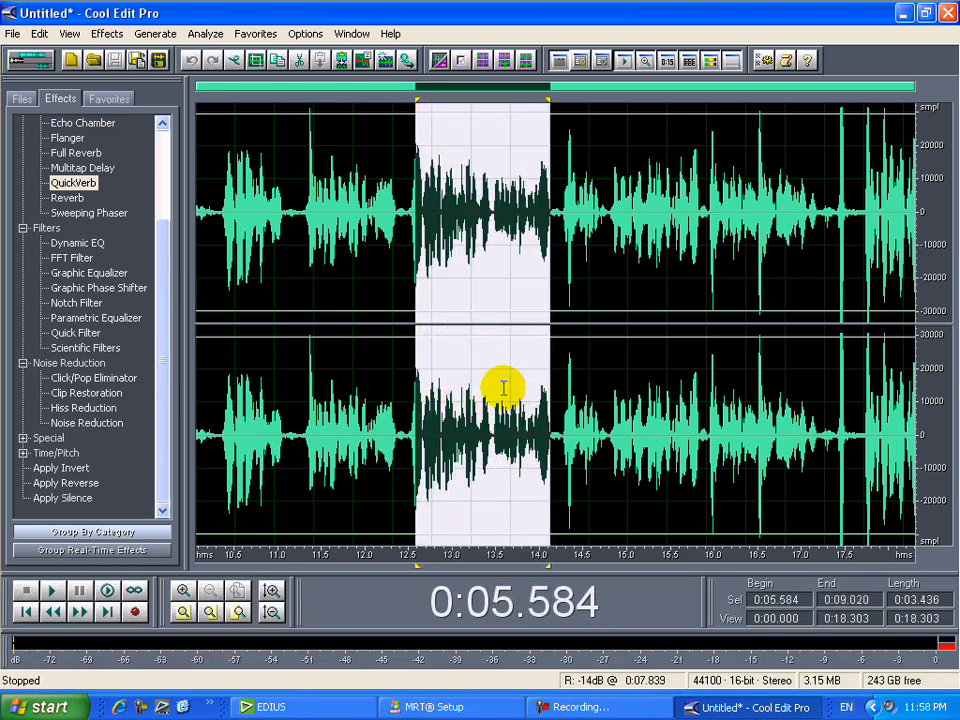
pyautogui.rightClick(502, 386)
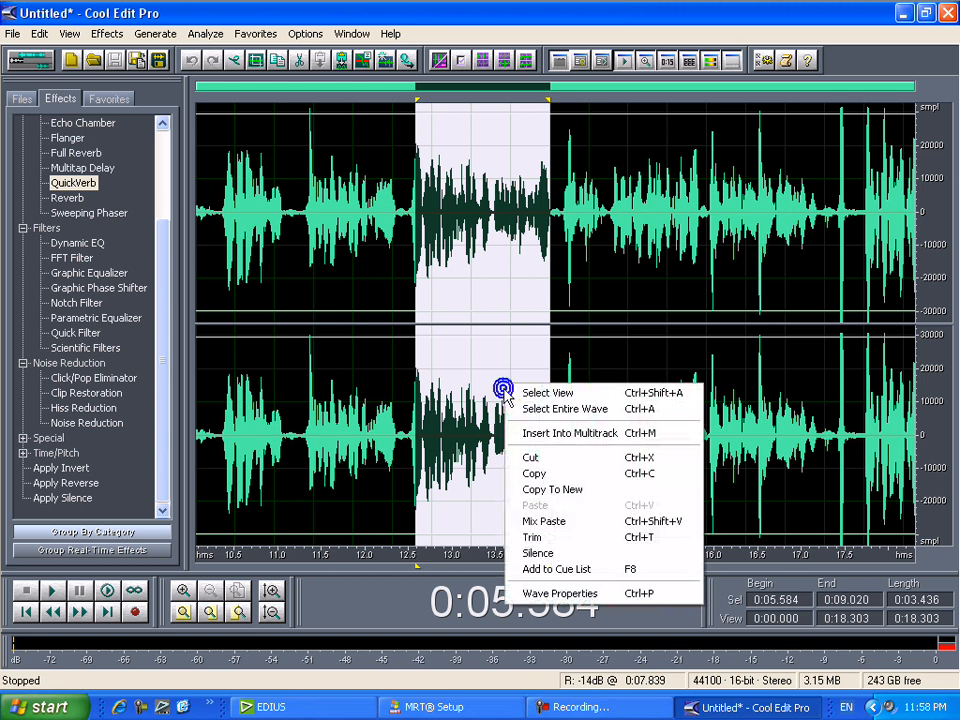
pyautogui.click(551, 473)
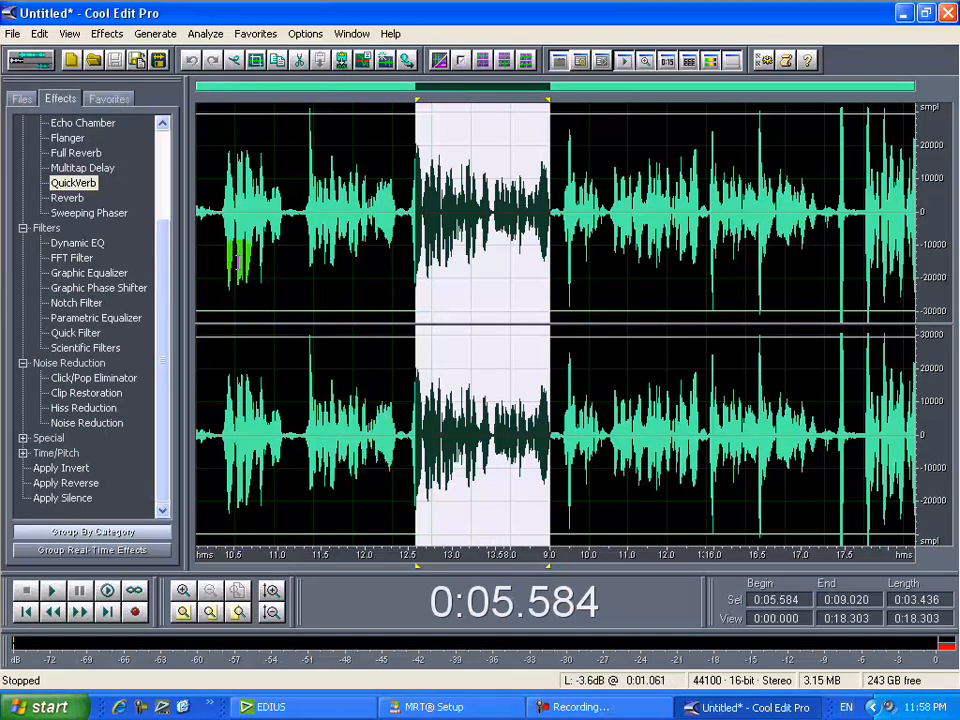
# Mix-paste the copied voice into the Iran[1].mp3 song waveform at about 0:00.11, using Overlap (Mix) at 100 volume from Clipboard 1
pyautogui.hotkey('ctrl', 'Tab')
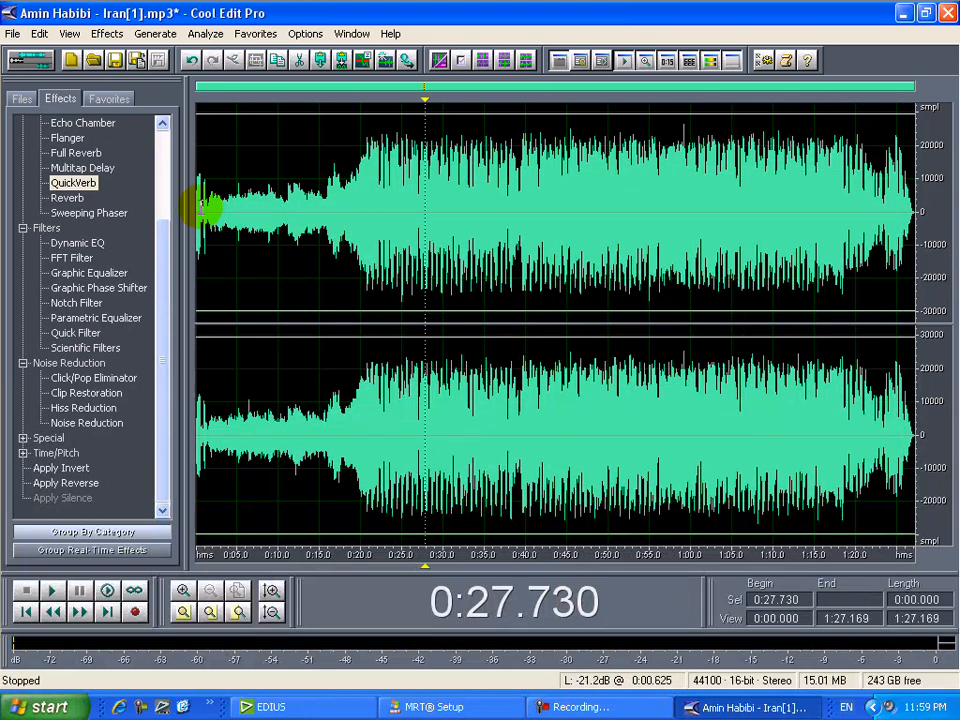
pyautogui.click(200, 208)
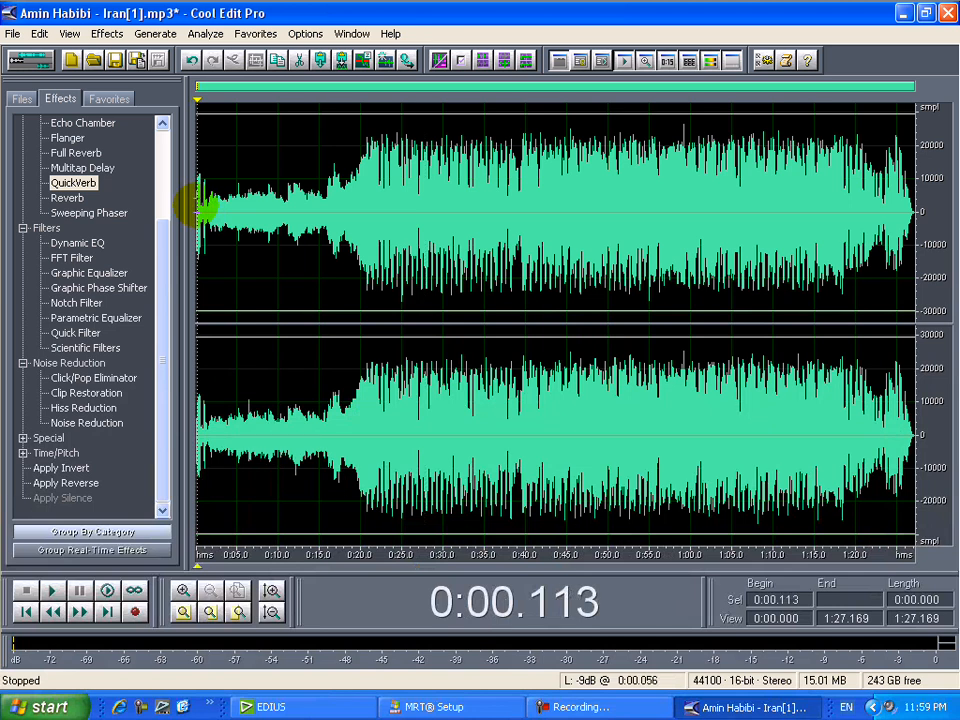
pyautogui.rightClick(201, 204)
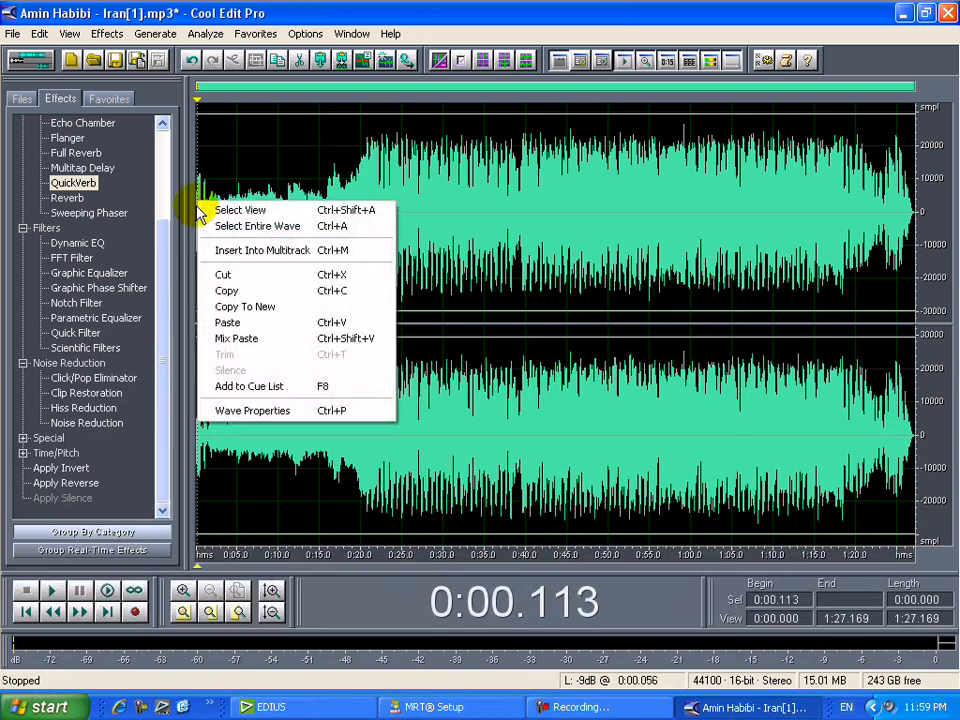
pyautogui.click(245, 338)
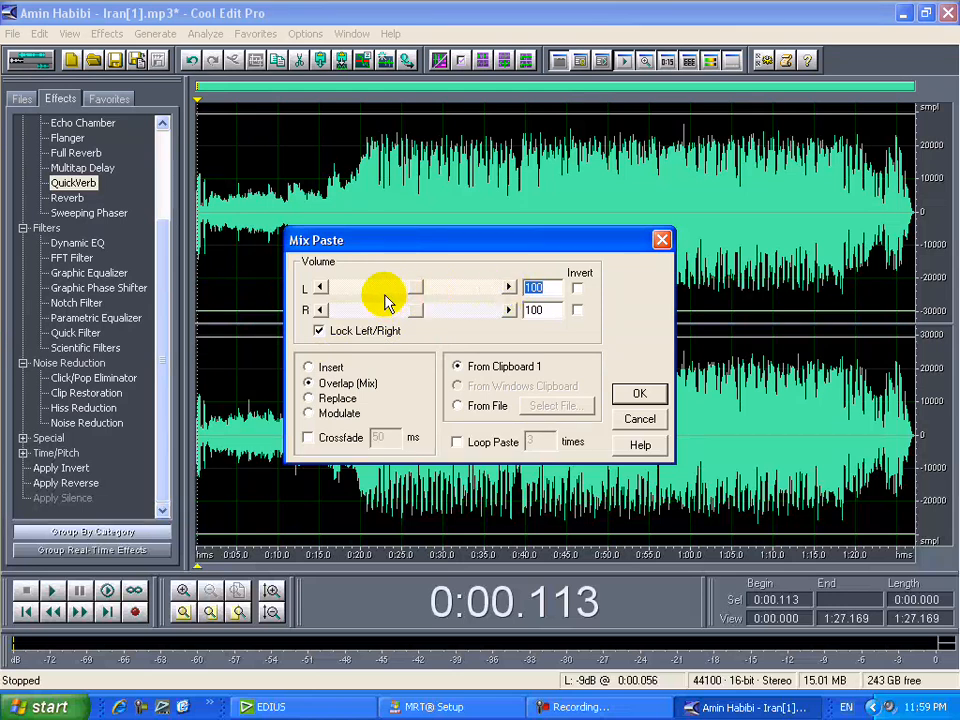
pyautogui.click(336, 398)
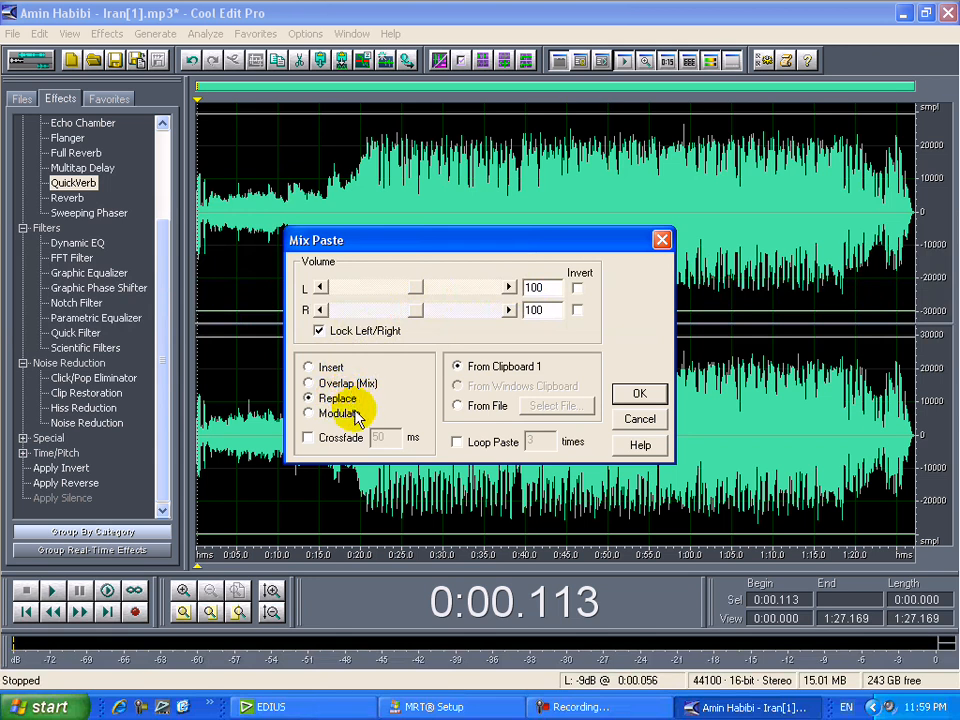
pyautogui.click(340, 384)
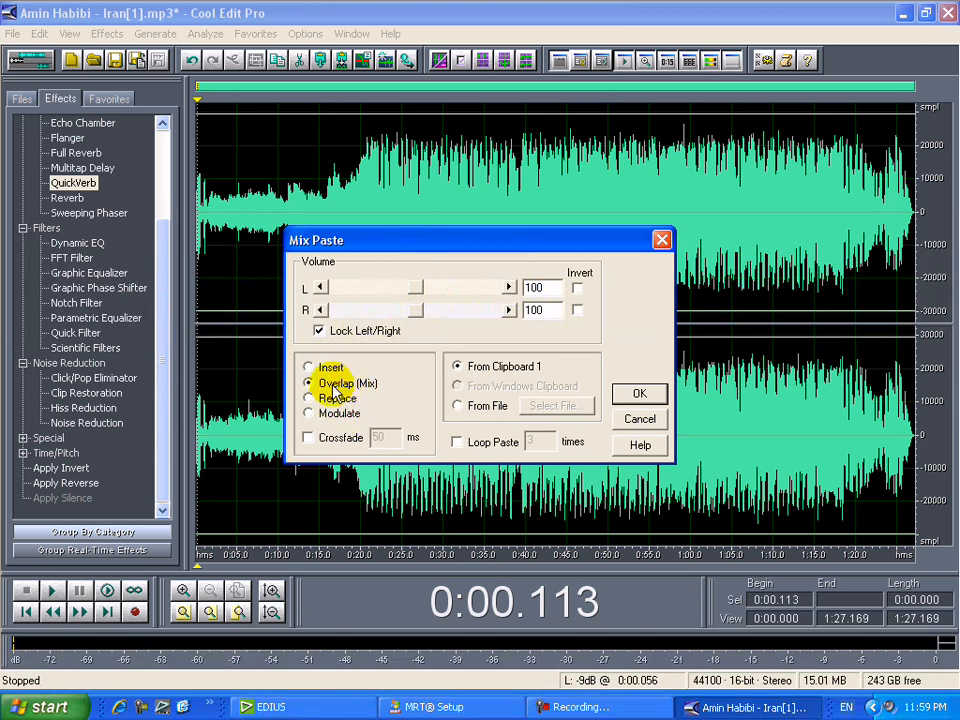
pyautogui.click(645, 395)
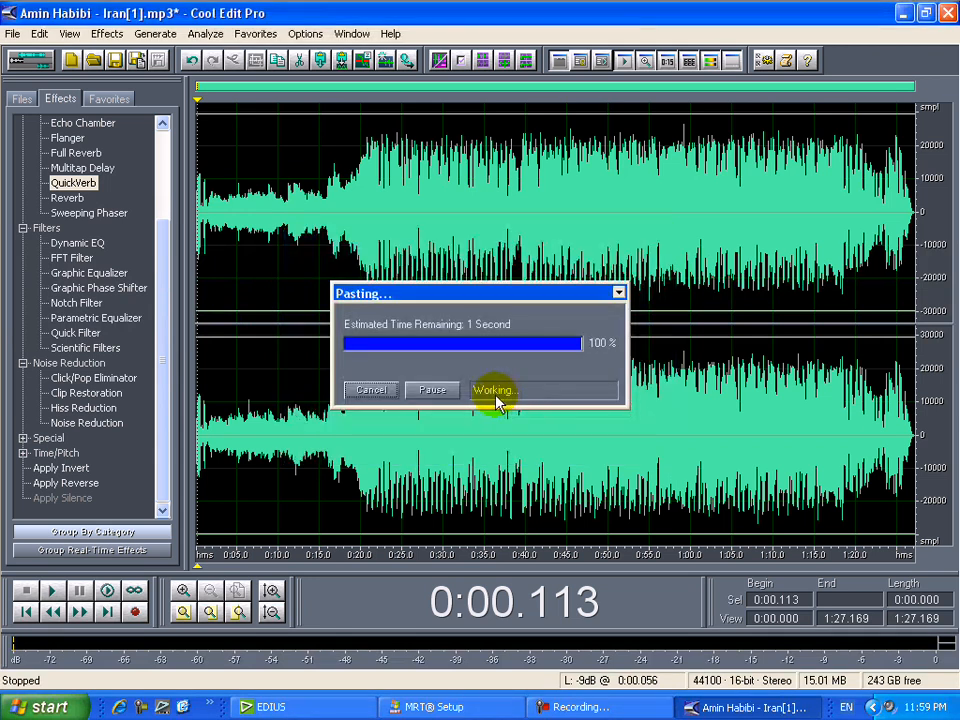
# Play the mixed song from 0:00.000 for about five seconds to hear the pasted voice, and stop playback
pyautogui.click(247, 231)
pyautogui.click(195, 205)
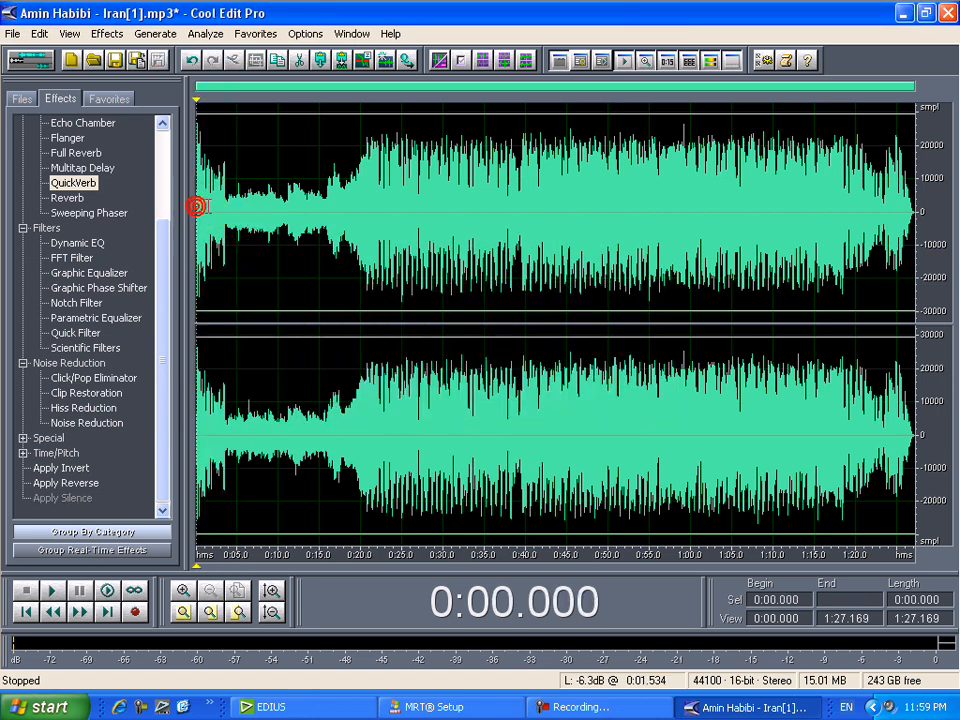
pyautogui.click(52, 591)
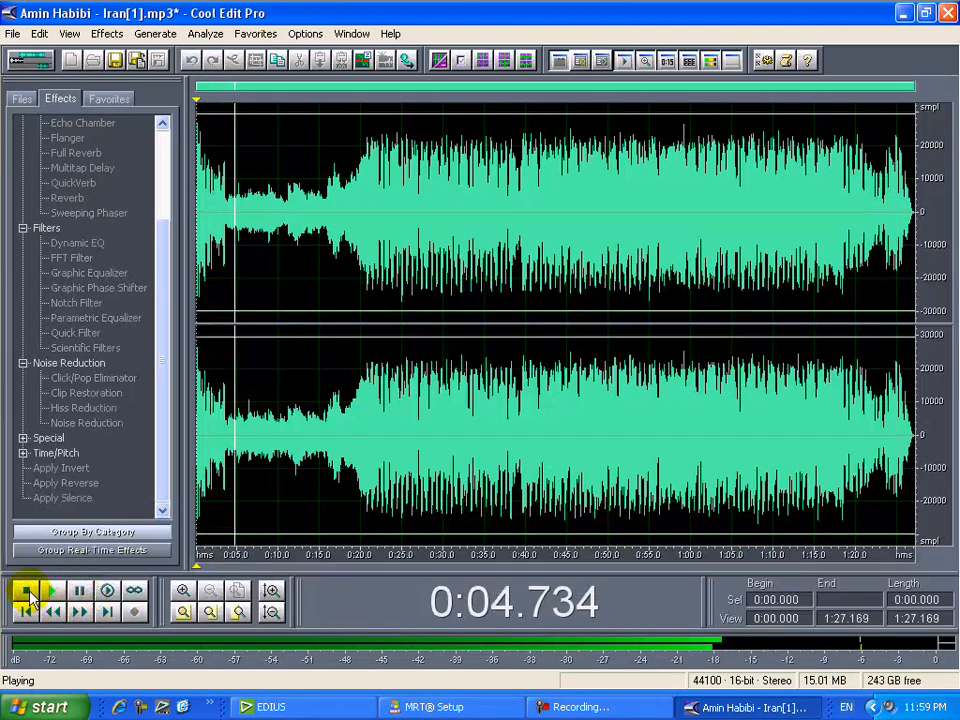
pyautogui.click(26, 591)
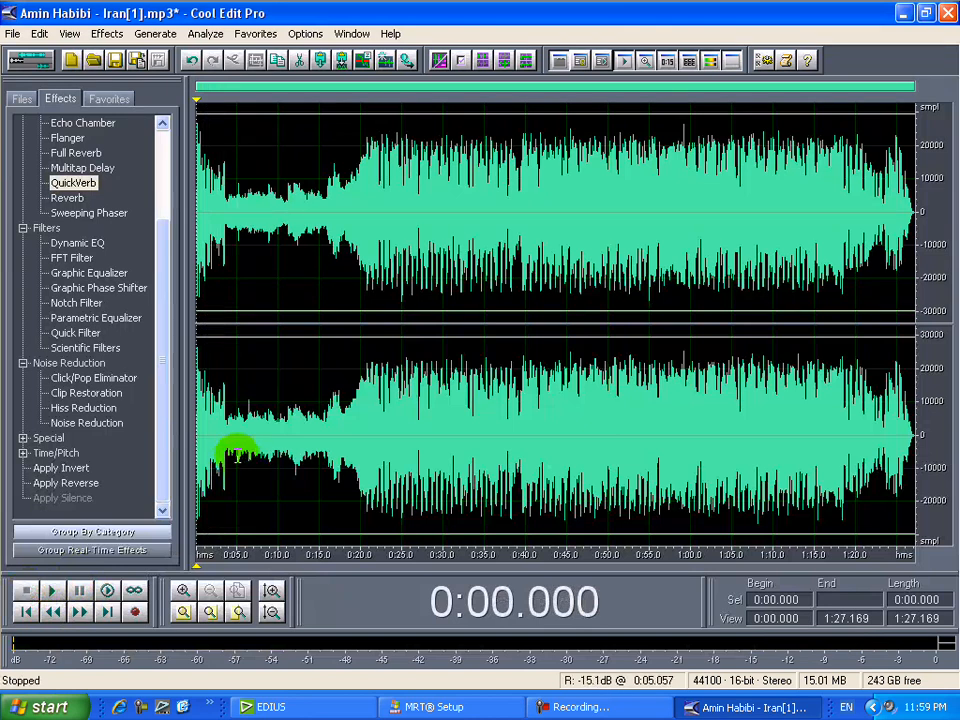
# Switch to EDIUS, open the Voice Over recording dialog, and move it over the middle of the timeline
pyautogui.click(335, 708)
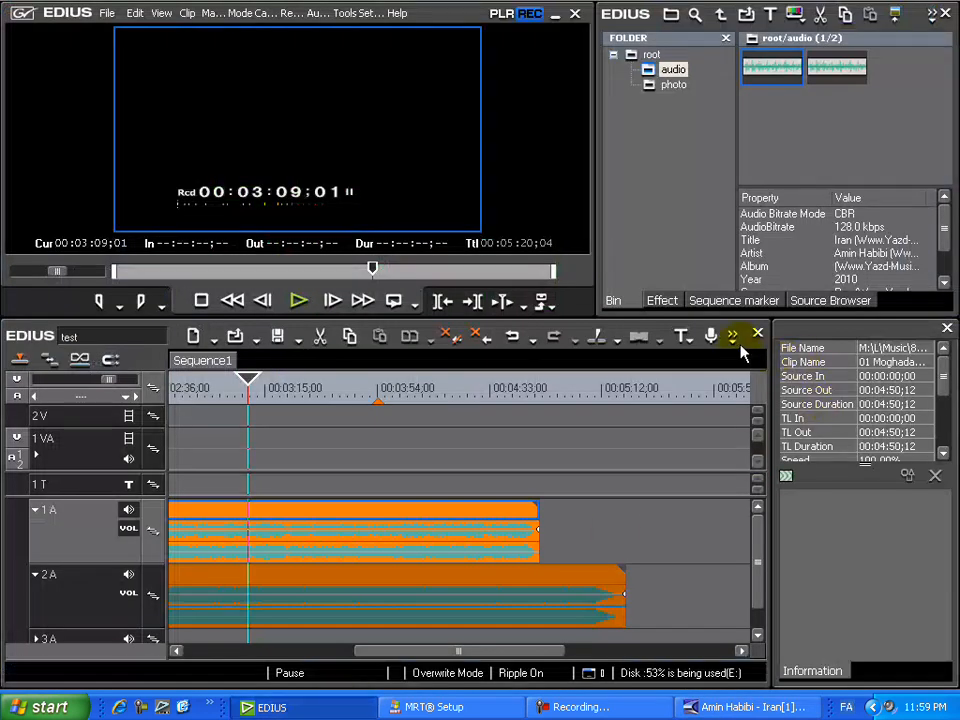
pyautogui.click(733, 337)
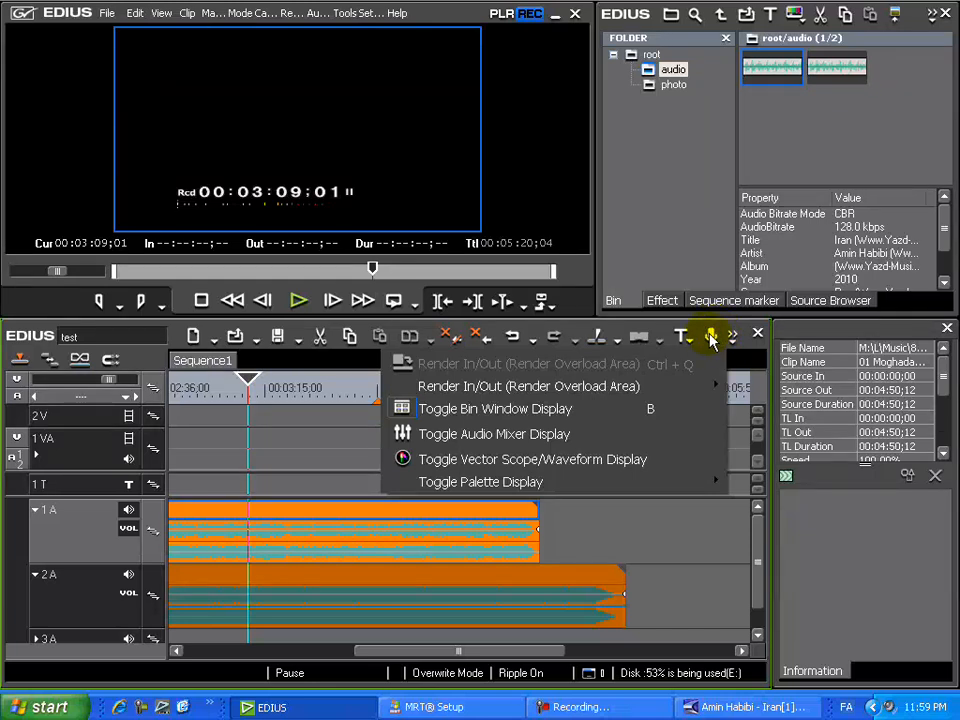
pyautogui.click(710, 337)
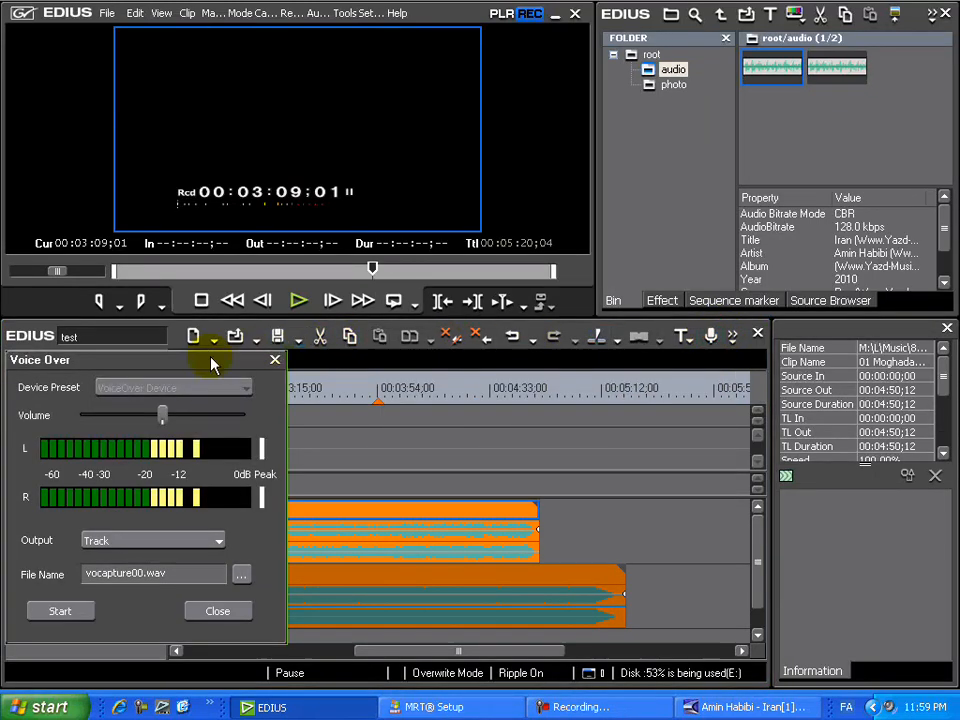
pyautogui.moveTo(188, 362); pyautogui.dragTo(390, 331)
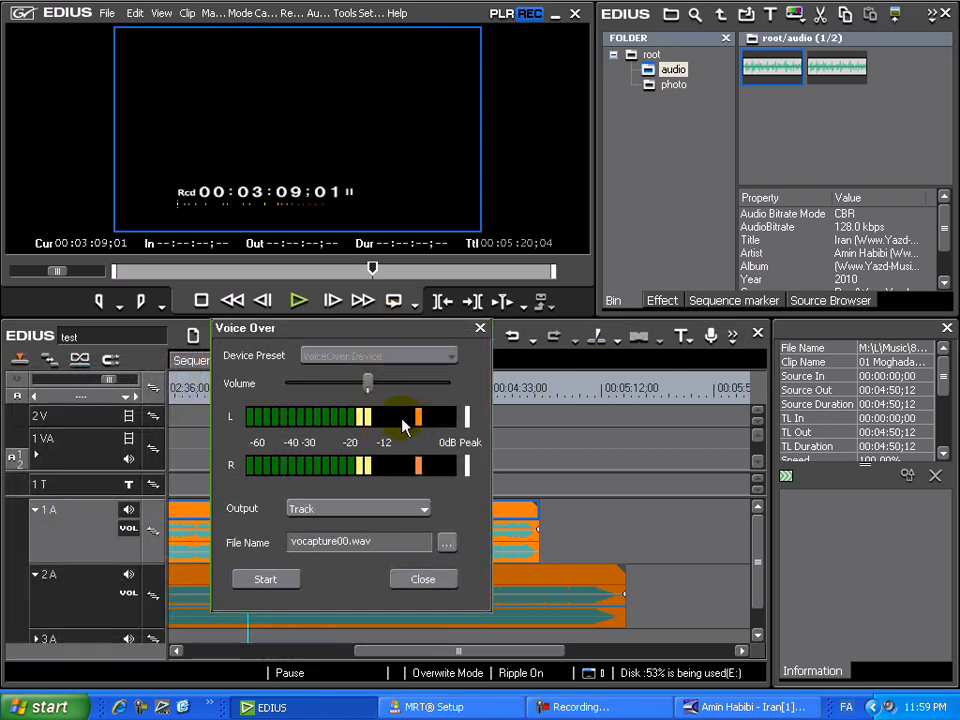
# Raise the voice-over recording volume slightly, try Bin as the output, and set the output back to Track
pyautogui.moveTo(366, 390)
pyautogui.mouseDown()
pyautogui.moveTo(298, 388)
pyautogui.moveTo(388, 386)
pyautogui.moveTo(369, 390)
pyautogui.mouseUp()
pyautogui.click(390, 509)
pyautogui.click(372, 525)
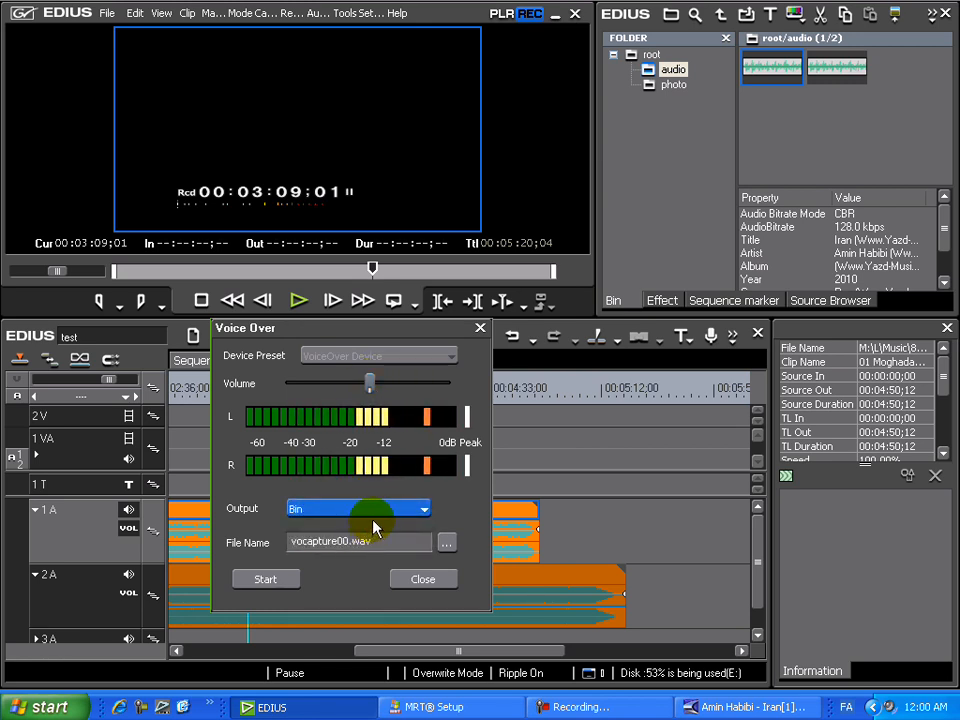
pyautogui.click(358, 512)
pyautogui.click(358, 541)
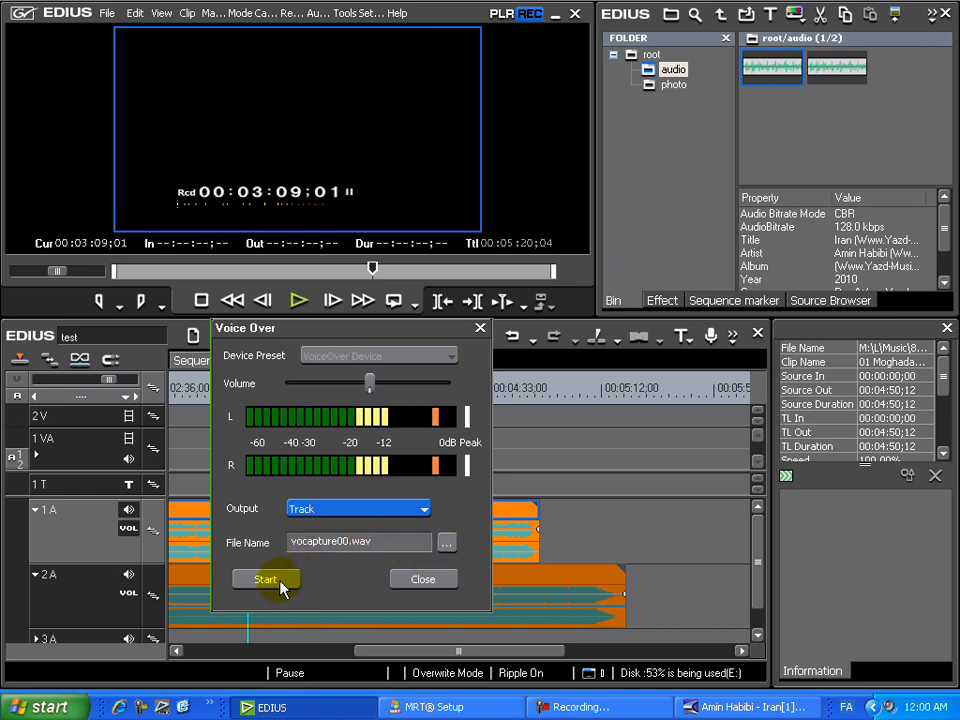
# Try a voice-over recording to the track, end it after a few seconds, and close the Voice Over dialog
pyautogui.click(284, 582)
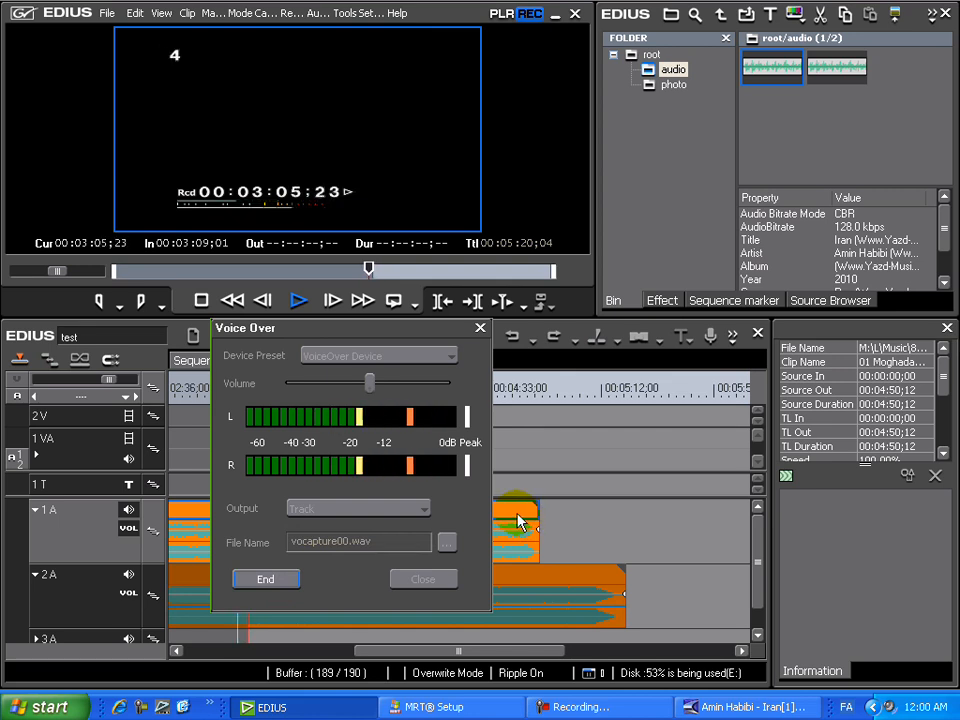
pyautogui.click(272, 581)
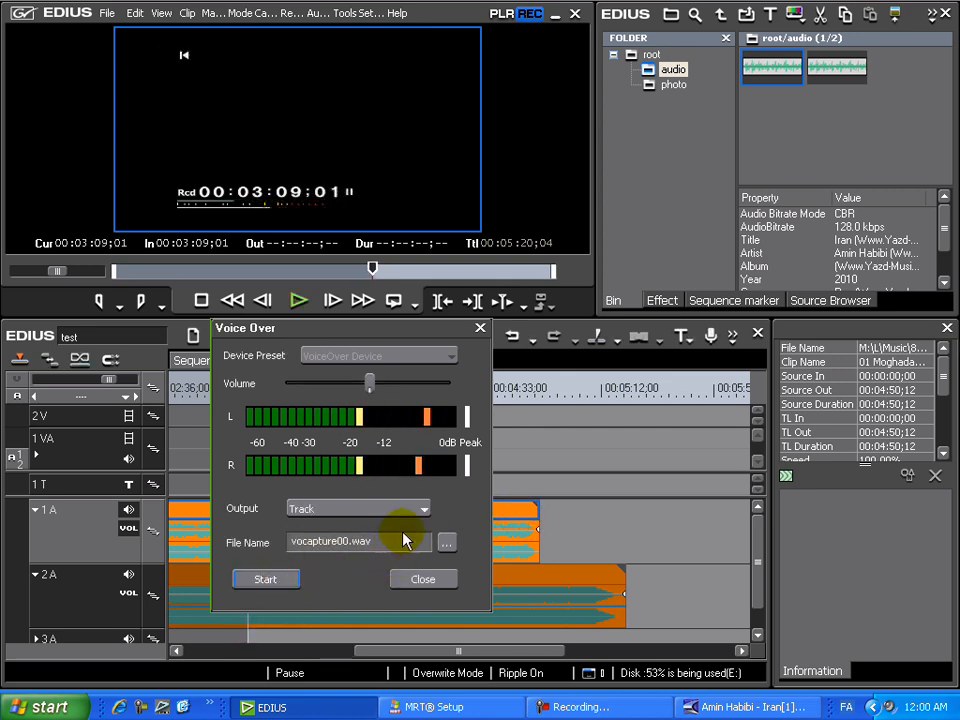
pyautogui.click(435, 582)
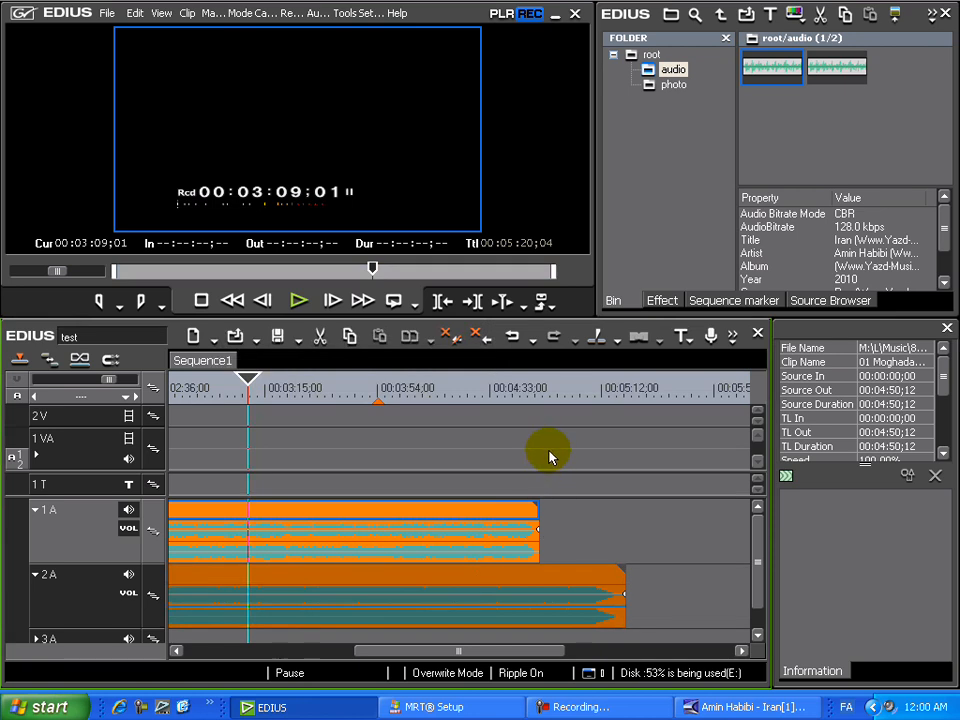